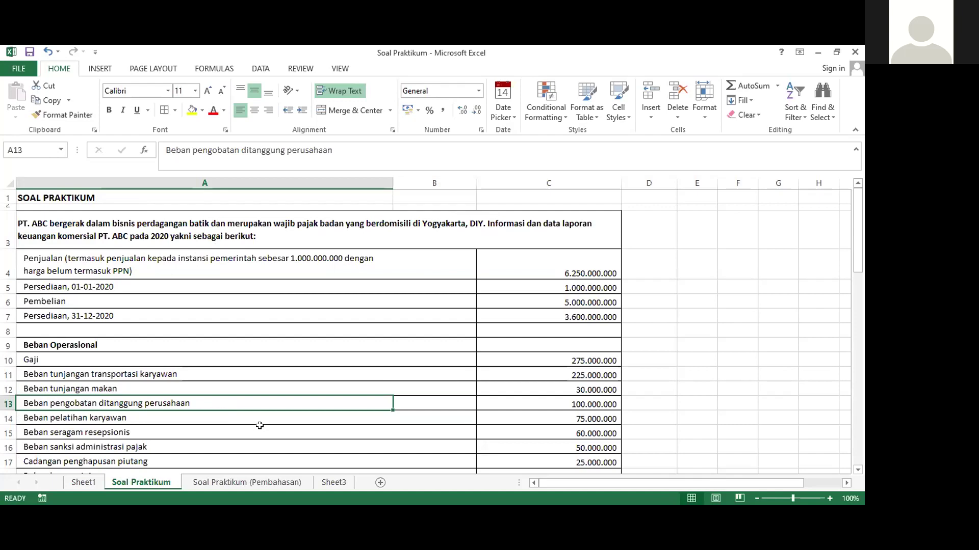
Switch to the Soal Praktikum (Pembahasan) sheet
{"action": "left_click", "coordinate": [247, 482]}
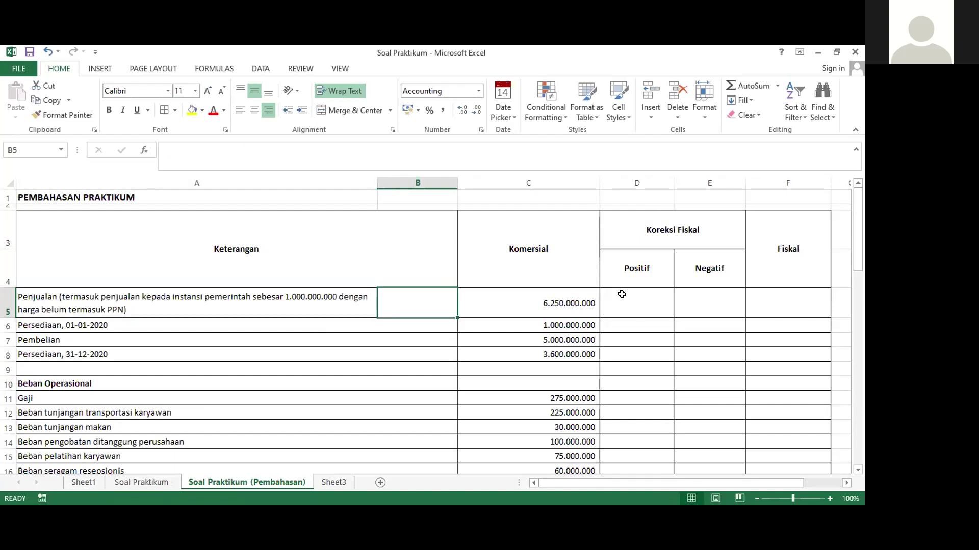
{"action": "scroll", "coordinate": [525, 312], "scroll_direction": "down", "scroll_amount": 2}
{"action": "scroll", "coordinate": [525, 312], "scroll_direction": "up", "scroll_amount": 2}
Point out the Koreksi Fiskal Positif/Negatif, Komersial and Fiskal column headings
{"action": "left_click", "coordinate": [660, 235]}
{"action": "left_click", "coordinate": [664, 256]}
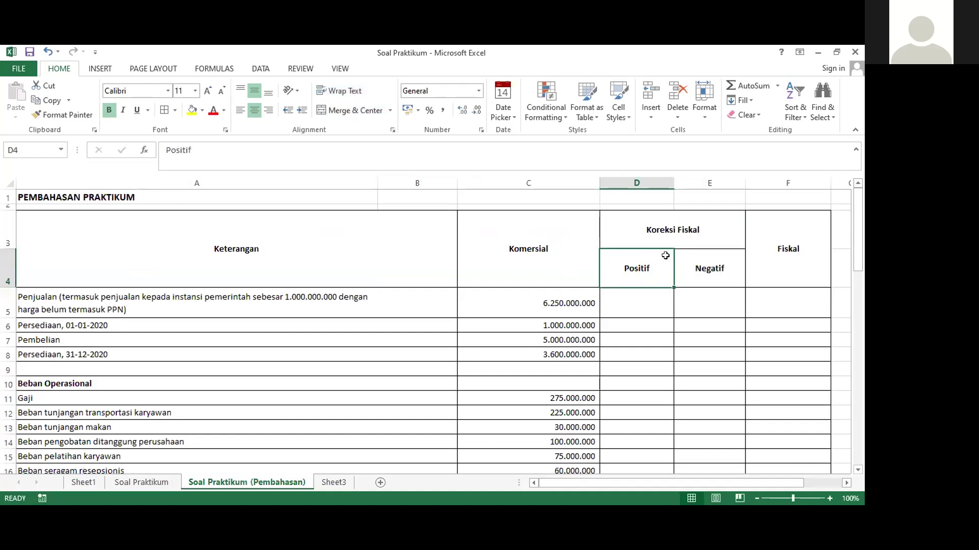
{"action": "left_click", "coordinate": [672, 240]}
{"action": "left_click", "coordinate": [655, 267]}
{"action": "left_click", "coordinate": [679, 236]}
{"action": "left_click", "coordinate": [634, 272]}
{"action": "left_click", "coordinate": [705, 270]}
{"action": "left_click", "coordinate": [792, 245]}
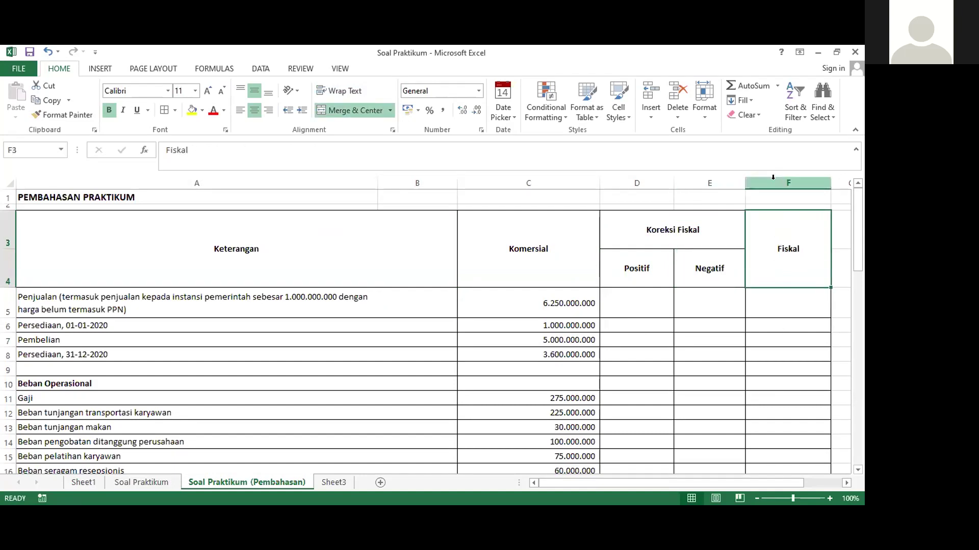
{"action": "left_click", "coordinate": [543, 266]}
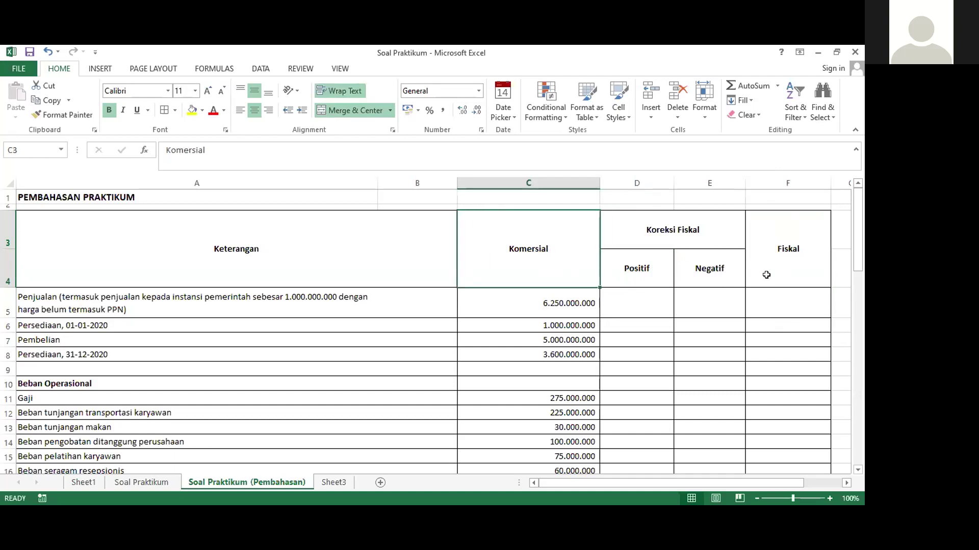
{"action": "left_click", "coordinate": [767, 265]}
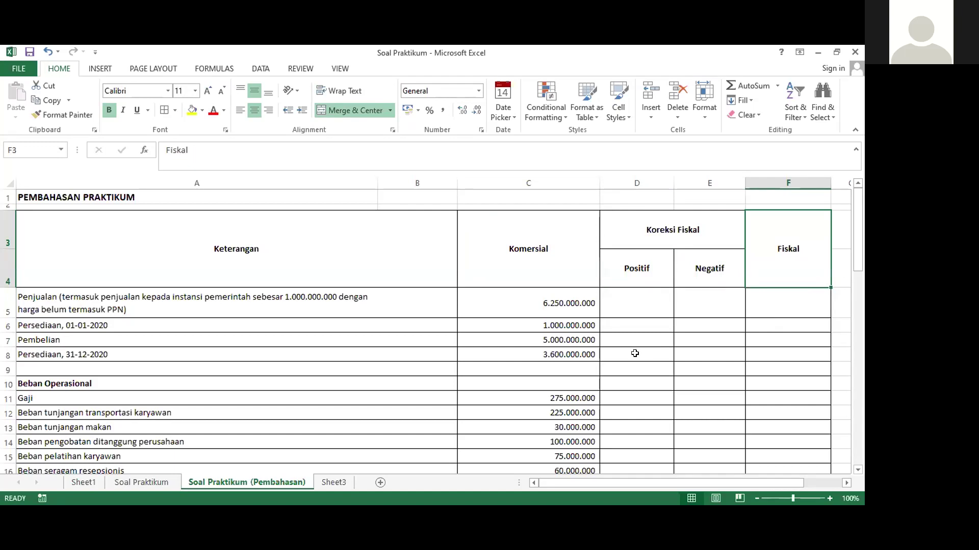
Review the Aset Tetap purchase prices and the opening inventory and Pembelian amounts
{"action": "scroll", "coordinate": [634, 353], "scroll_direction": "down", "scroll_amount": 5}
{"action": "scroll", "coordinate": [634, 349], "scroll_direction": "up", "scroll_amount": 5}
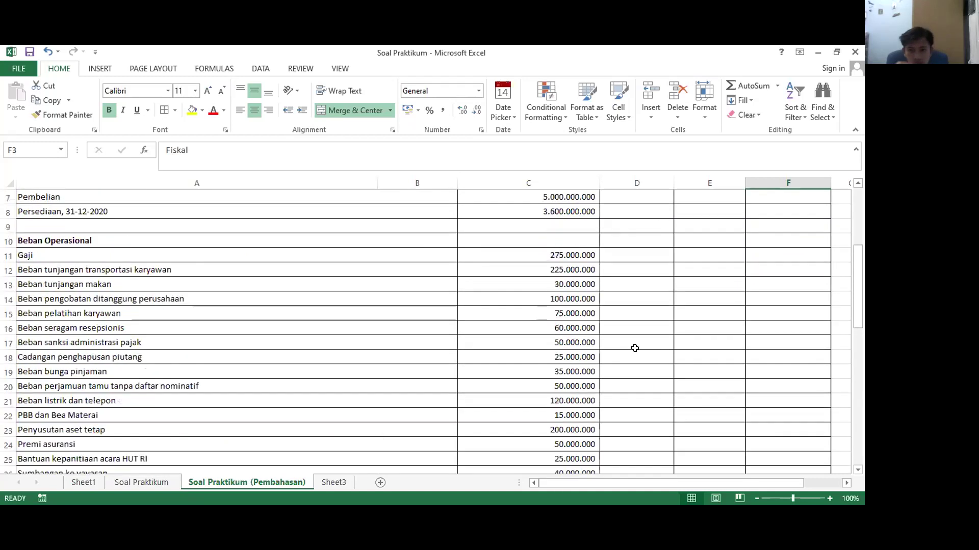
{"action": "scroll", "coordinate": [634, 346], "scroll_direction": "down", "scroll_amount": 3}
{"action": "scroll", "coordinate": [635, 344], "scroll_direction": "up", "scroll_amount": 3}
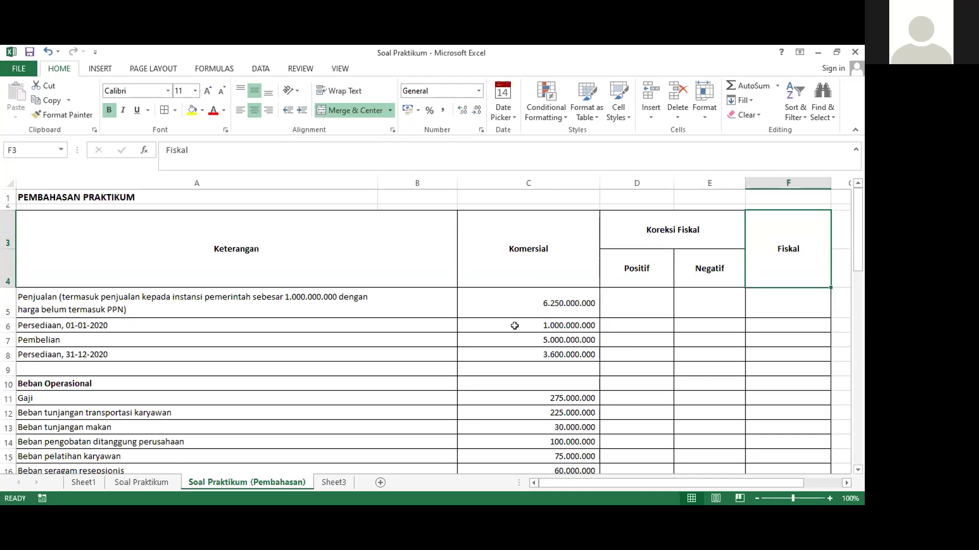
{"action": "scroll", "coordinate": [514, 326], "scroll_direction": "down", "scroll_amount": 10}
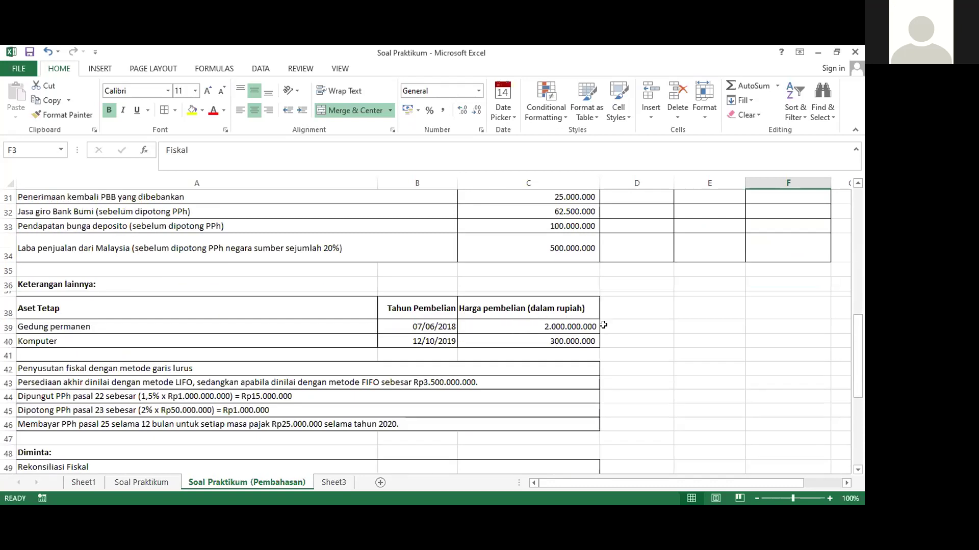
{"action": "scroll", "coordinate": [603, 334], "scroll_direction": "up", "scroll_amount": 4}
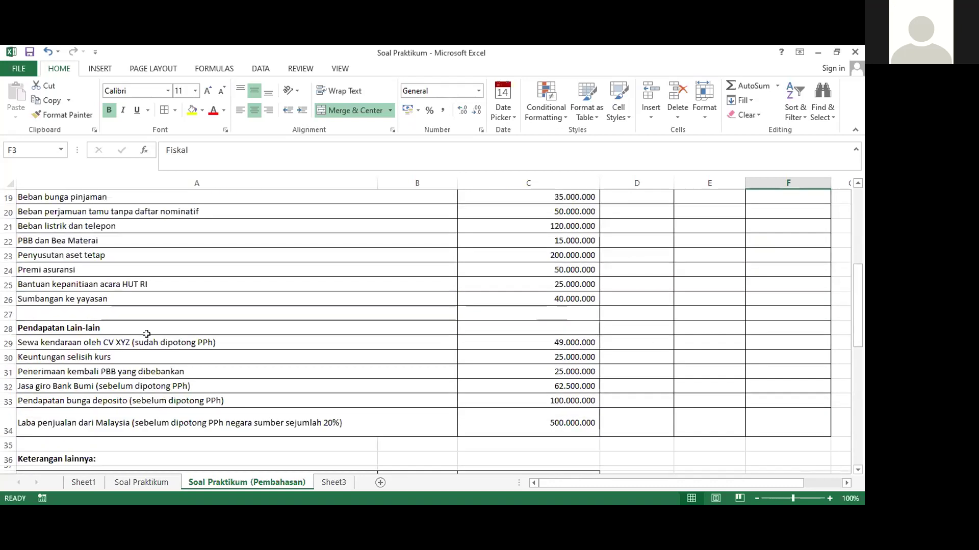
{"action": "scroll", "coordinate": [178, 334], "scroll_direction": "down", "scroll_amount": 3}
{"action": "scroll", "coordinate": [116, 313], "scroll_direction": "down", "scroll_amount": 2}
{"action": "scroll", "coordinate": [115, 314], "scroll_direction": "up", "scroll_amount": 1}
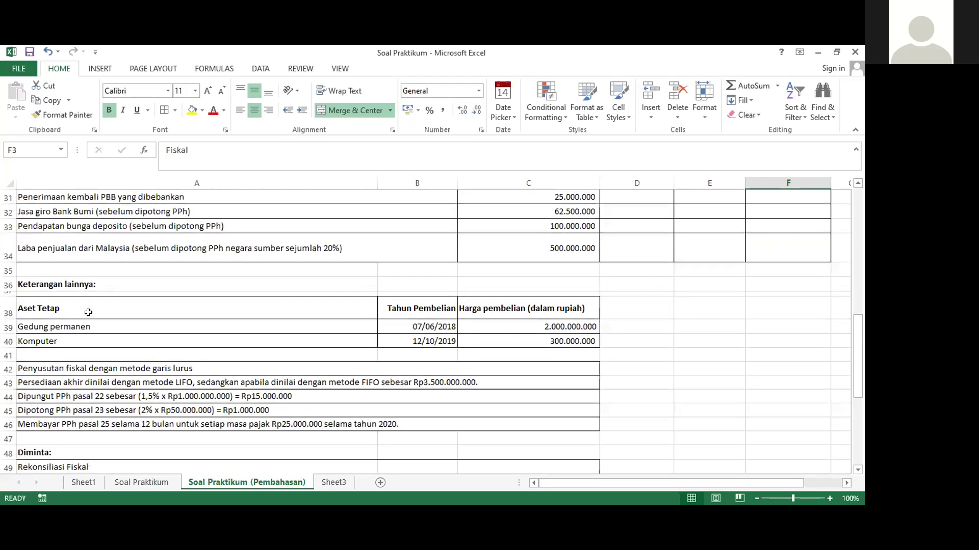
{"action": "left_click", "coordinate": [62, 312]}
{"action": "left_click", "coordinate": [470, 308]}
{"action": "scroll", "coordinate": [471, 308], "scroll_direction": "up", "scroll_amount": 10}
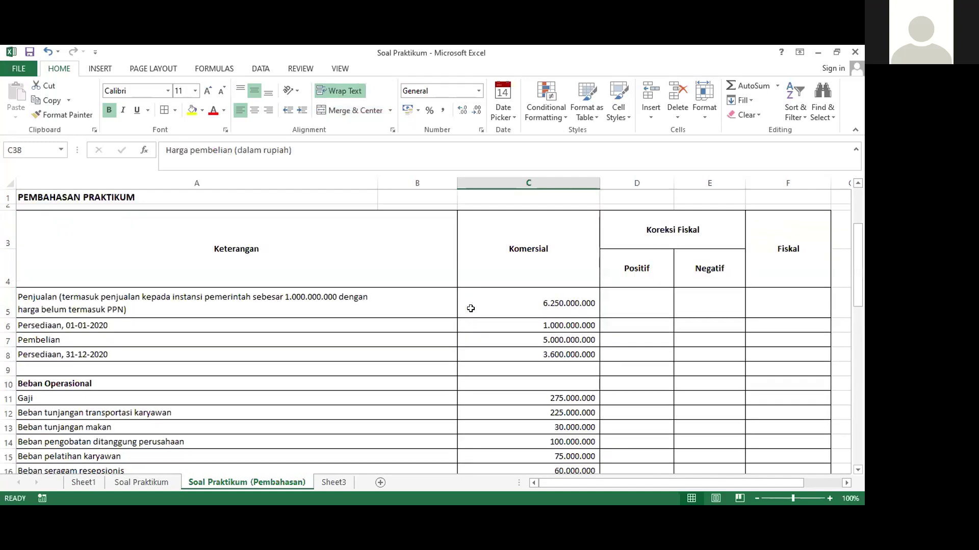
{"action": "left_click", "coordinate": [494, 325]}
{"action": "left_click", "coordinate": [524, 339]}
{"action": "scroll", "coordinate": [525, 339], "scroll_direction": "down", "scroll_amount": 11}
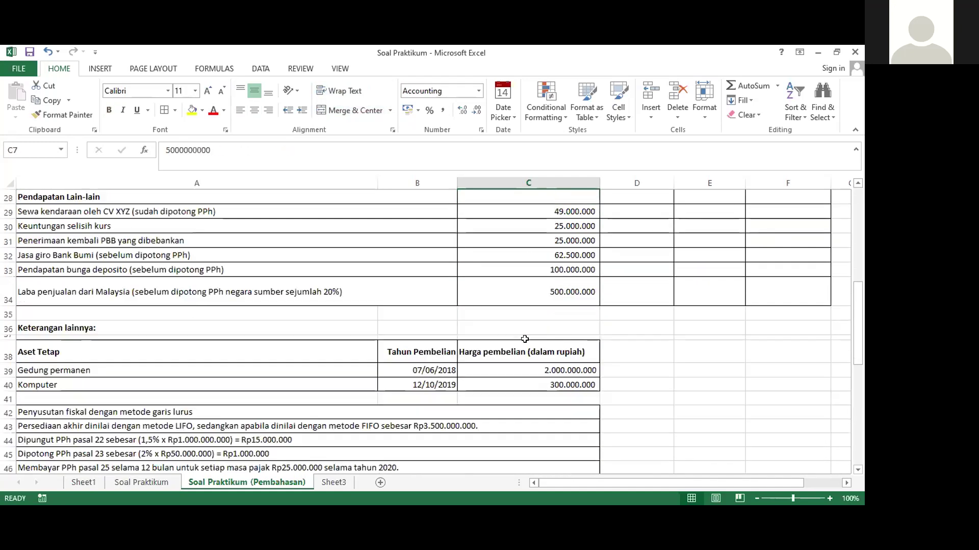
Fill the 'Penyusutan fiskal dengan metode garis lurus' note in A42 yellow
{"action": "left_click", "coordinate": [110, 295]}
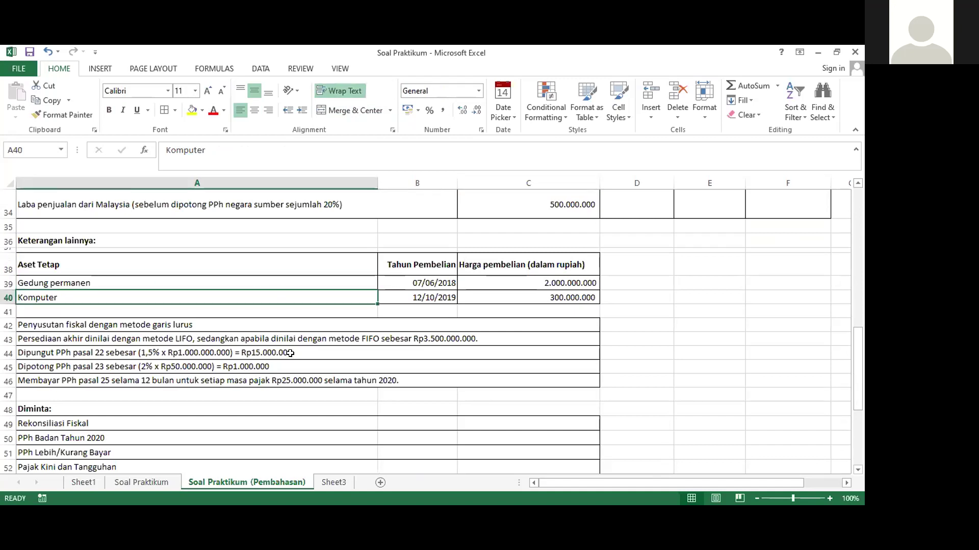
{"action": "left_click", "coordinate": [287, 334]}
{"action": "left_click", "coordinate": [270, 282]}
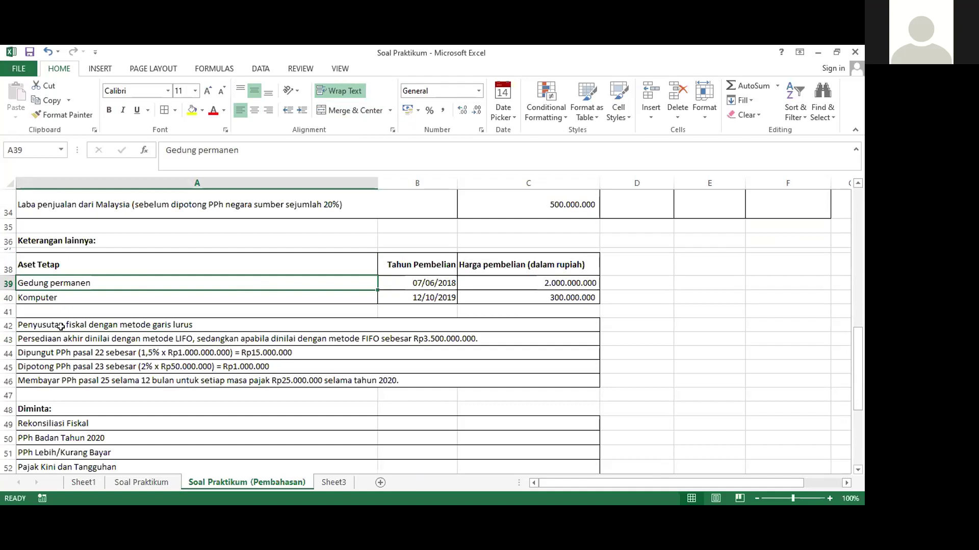
{"action": "left_click", "coordinate": [34, 320]}
{"action": "left_click", "coordinate": [191, 111]}
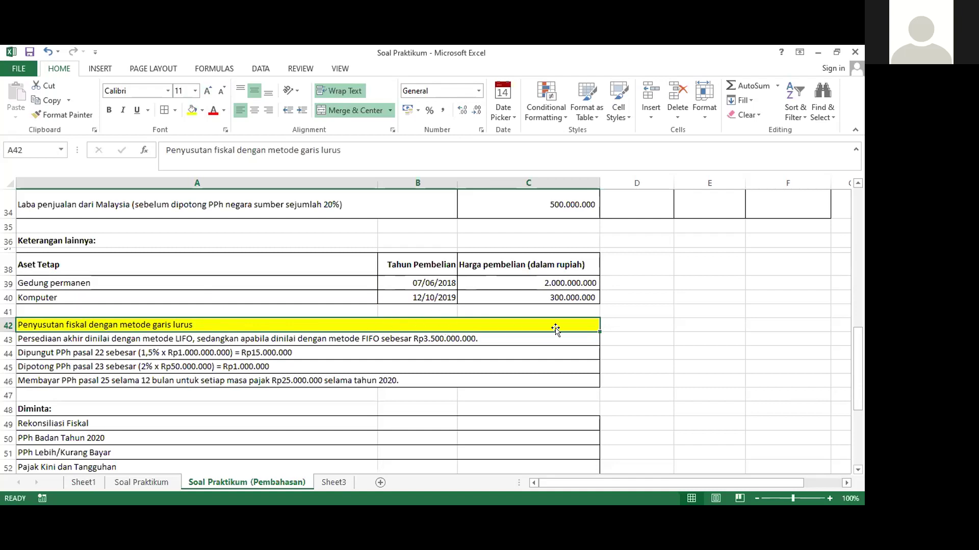
Highlight the Penyusutan aset tetap row through its 200.000.000 amount in yellow
{"action": "left_click", "coordinate": [633, 278]}
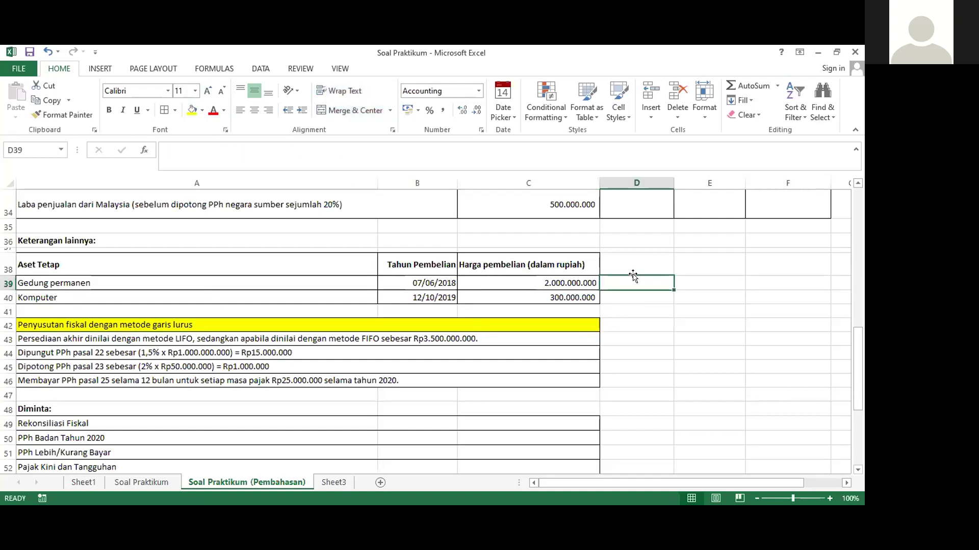
{"action": "scroll", "coordinate": [631, 274], "scroll_direction": "up", "scroll_amount": 8}
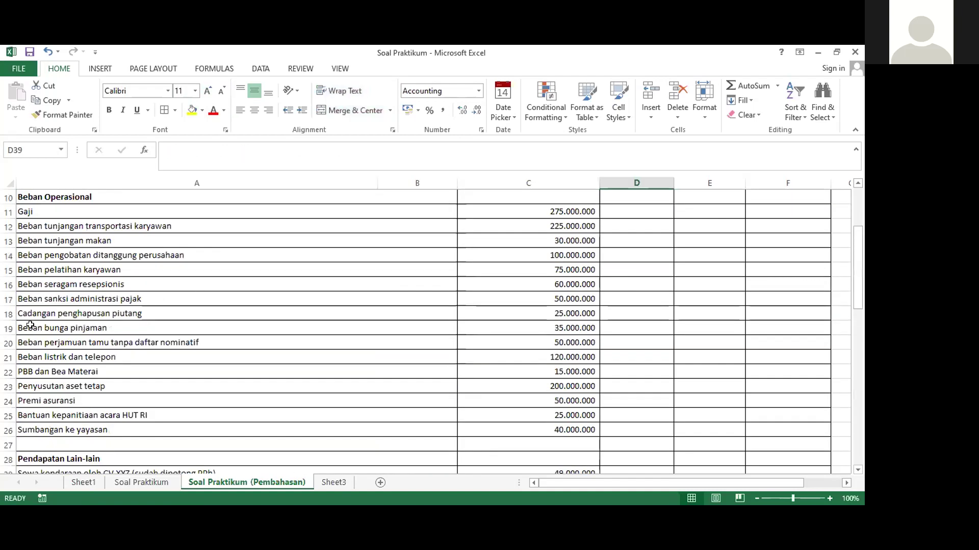
{"action": "left_click", "coordinate": [49, 388]}
{"action": "left_click_drag", "start_coordinate": [48, 388], "coordinate": [558, 377]}
{"action": "left_click", "coordinate": [190, 110]}
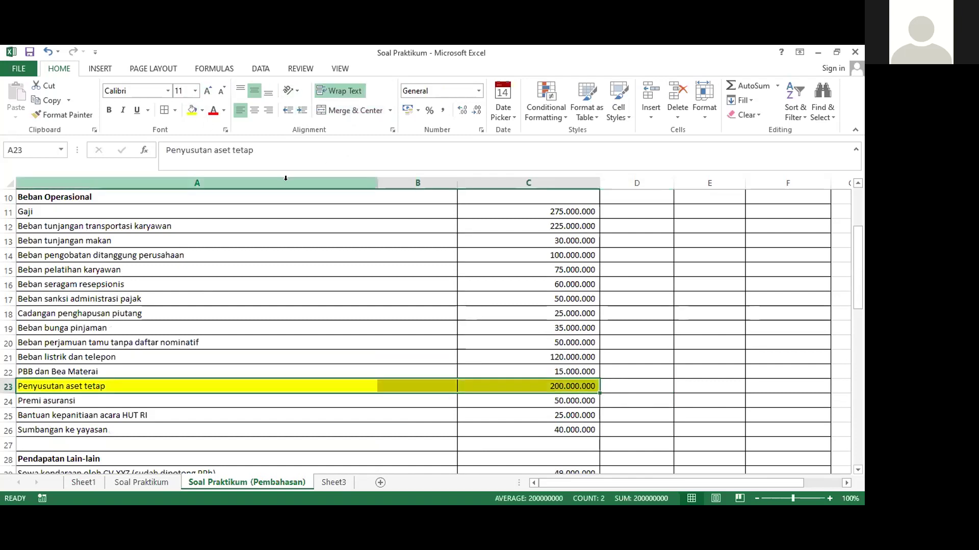
Compare the Gedung permanen and Komputer asset rows and select D39 for the building's depreciation
{"action": "scroll", "coordinate": [568, 377], "scroll_direction": "up", "scroll_amount": 3}
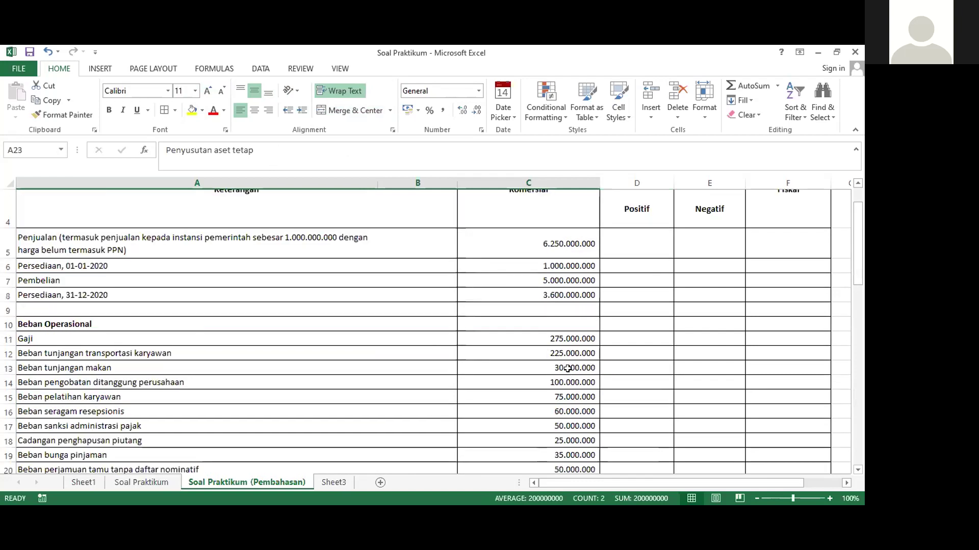
{"action": "scroll", "coordinate": [565, 380], "scroll_direction": "down", "scroll_amount": 3}
{"action": "left_click", "coordinate": [562, 383]}
{"action": "scroll", "coordinate": [562, 383], "scroll_direction": "down", "scroll_amount": 2}
{"action": "scroll", "coordinate": [563, 382], "scroll_direction": "down", "scroll_amount": 5}
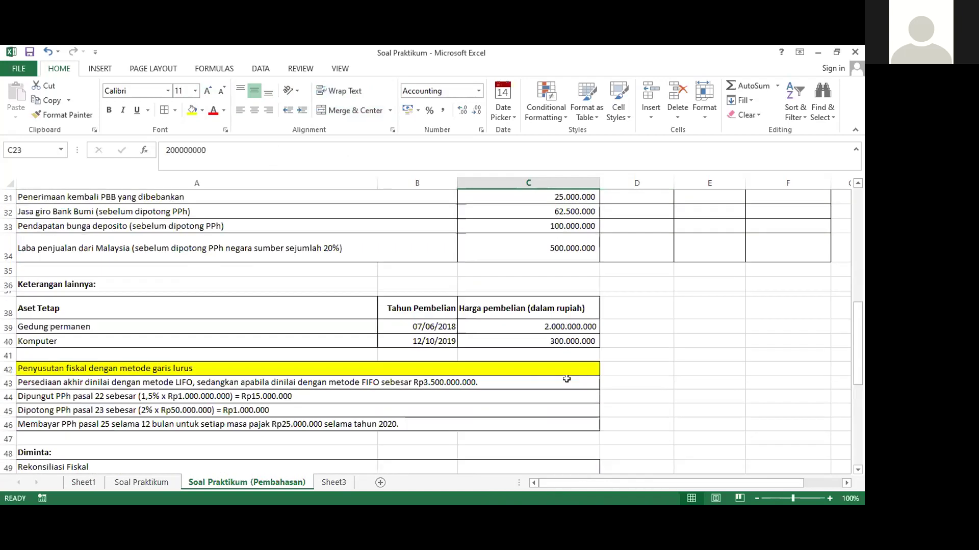
{"action": "left_click", "coordinate": [629, 323]}
{"action": "scroll", "coordinate": [631, 327], "scroll_direction": "up", "scroll_amount": 4}
{"action": "scroll", "coordinate": [631, 327], "scroll_direction": "up", "scroll_amount": 6}
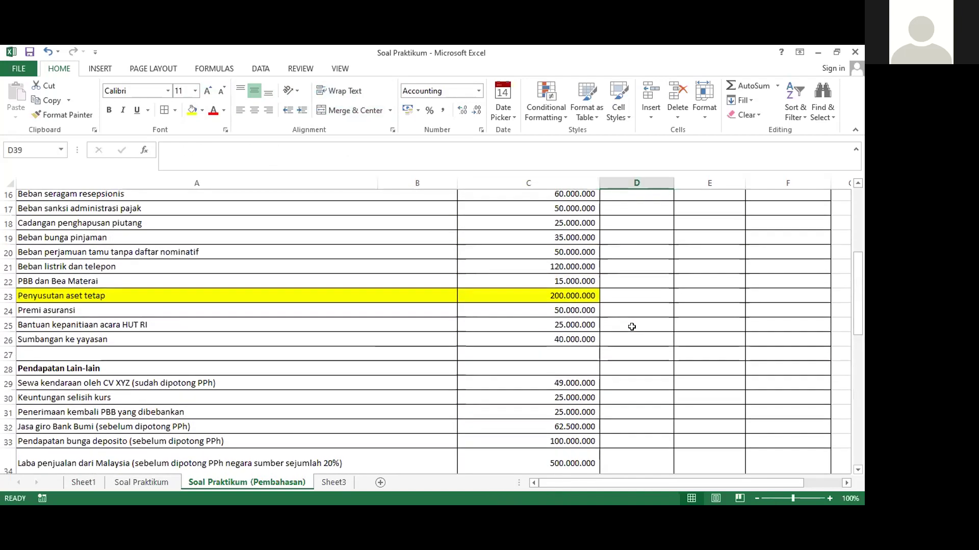
{"action": "scroll", "coordinate": [632, 326], "scroll_direction": "down", "scroll_amount": 4}
{"action": "scroll", "coordinate": [632, 326], "scroll_direction": "down", "scroll_amount": 6}
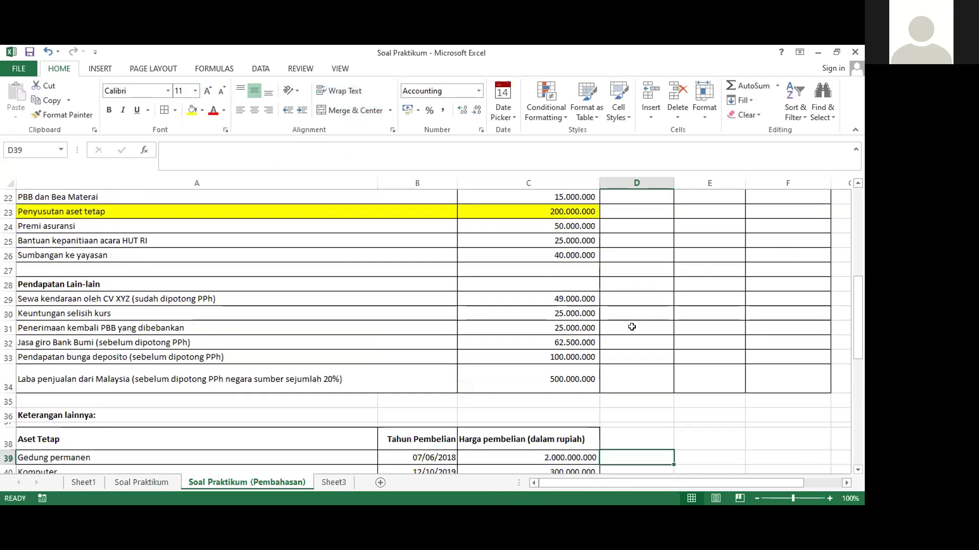
{"action": "left_click", "coordinate": [310, 338]}
{"action": "left_click", "coordinate": [310, 329]}
{"action": "left_click", "coordinate": [288, 342]}
{"action": "left_click", "coordinate": [290, 327]}
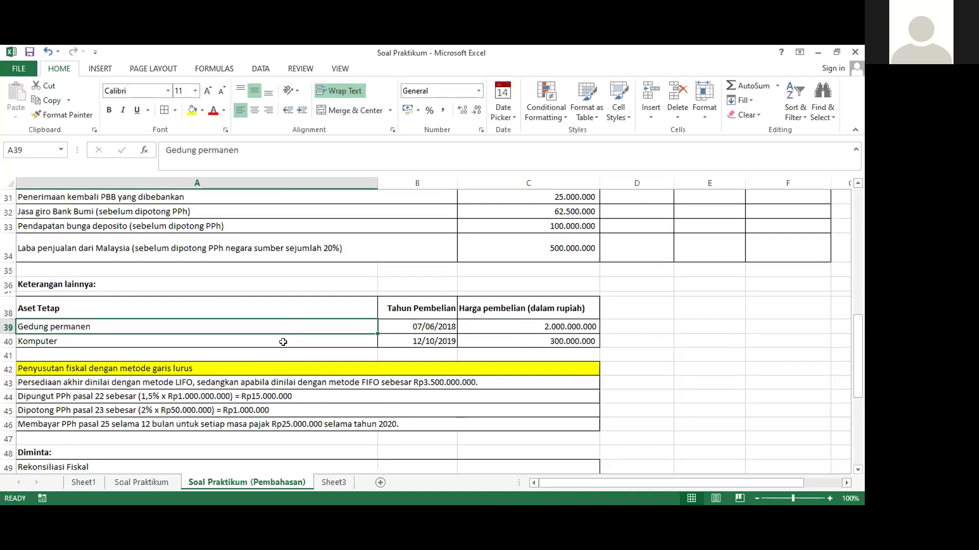
{"action": "left_click", "coordinate": [284, 341]}
{"action": "left_click", "coordinate": [615, 325]}
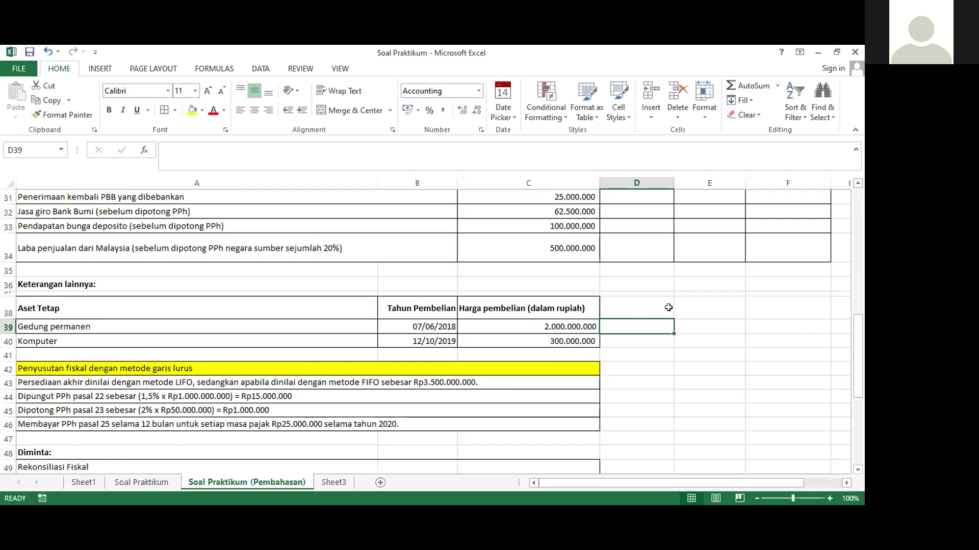
Compute fiscal depreciation with D39 as =C39/20 and D40 as =C40/4
{"action": "type", "text": "="}
{"action": "key", "text": "Left"}
{"action": "type", "text": "/20"}
{"action": "key", "text": "Return"}
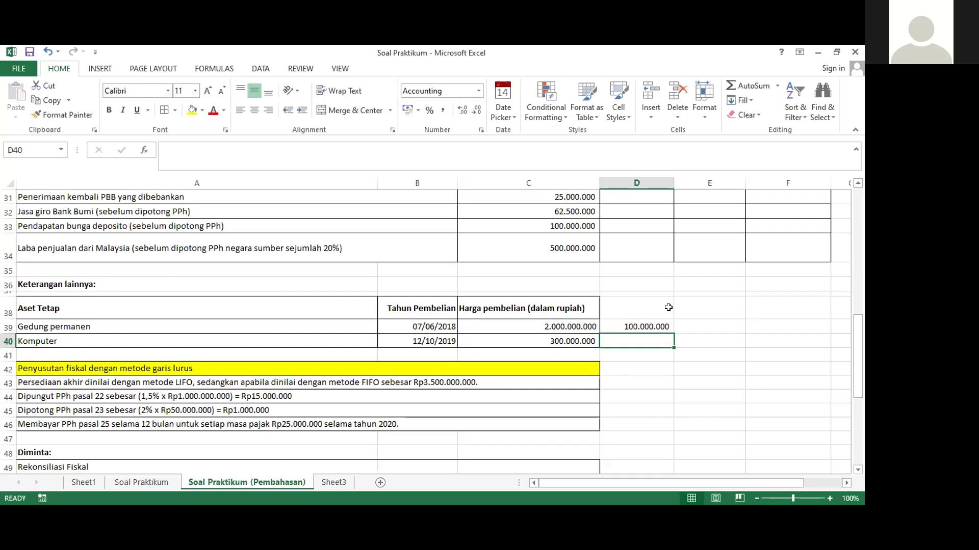
{"action": "type", "text": "="}
{"action": "key", "text": "Left"}
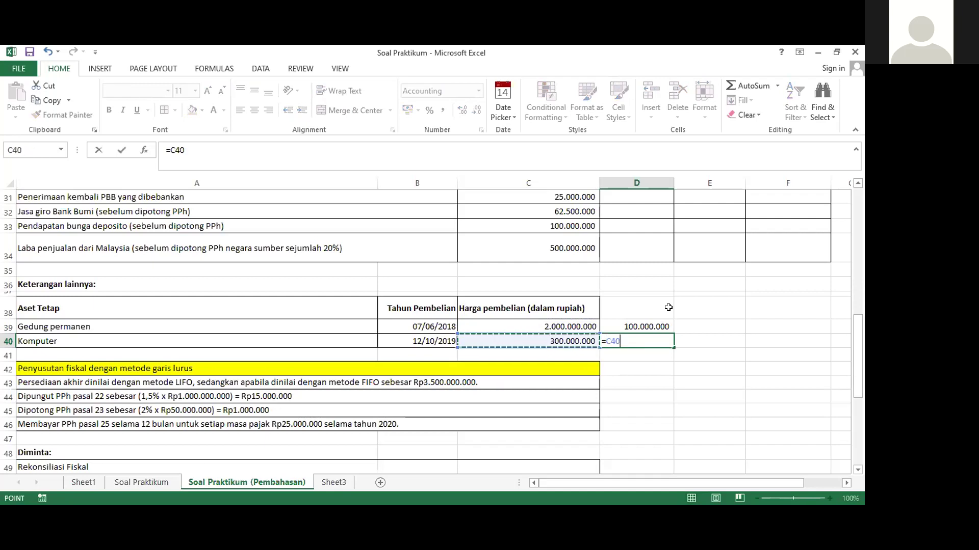
{"action": "type", "text": "/4"}
{"action": "key", "text": "Return"}
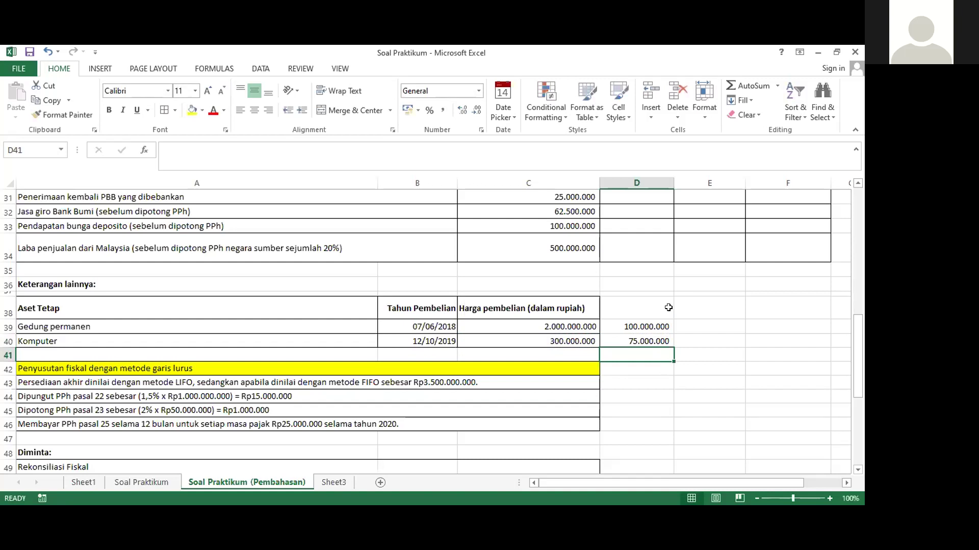
{"action": "left_click", "coordinate": [637, 341]}
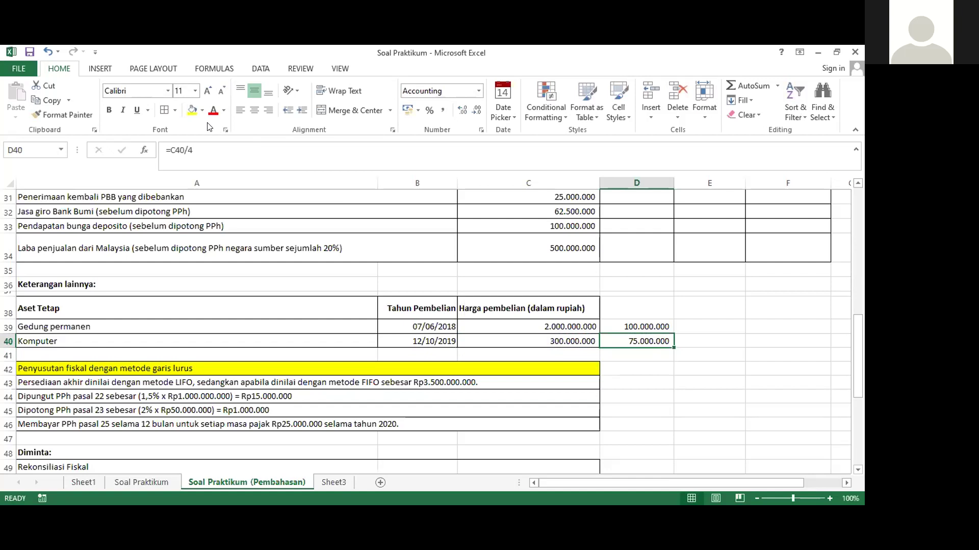
{"action": "left_click", "coordinate": [174, 111]}
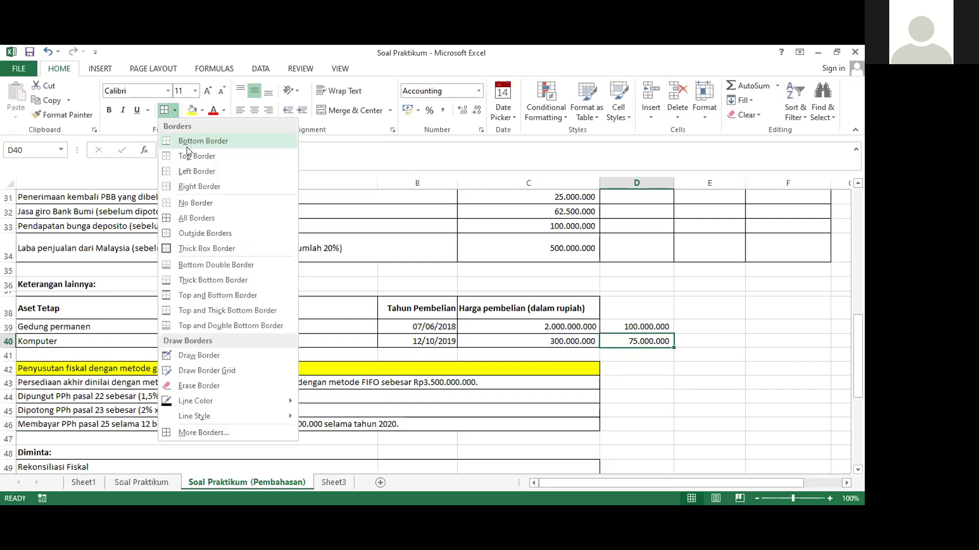
{"action": "left_click", "coordinate": [644, 395]}
Total D39 and D40 in D41 as 175.000.000 and make it bold
{"action": "left_click", "coordinate": [634, 354]}
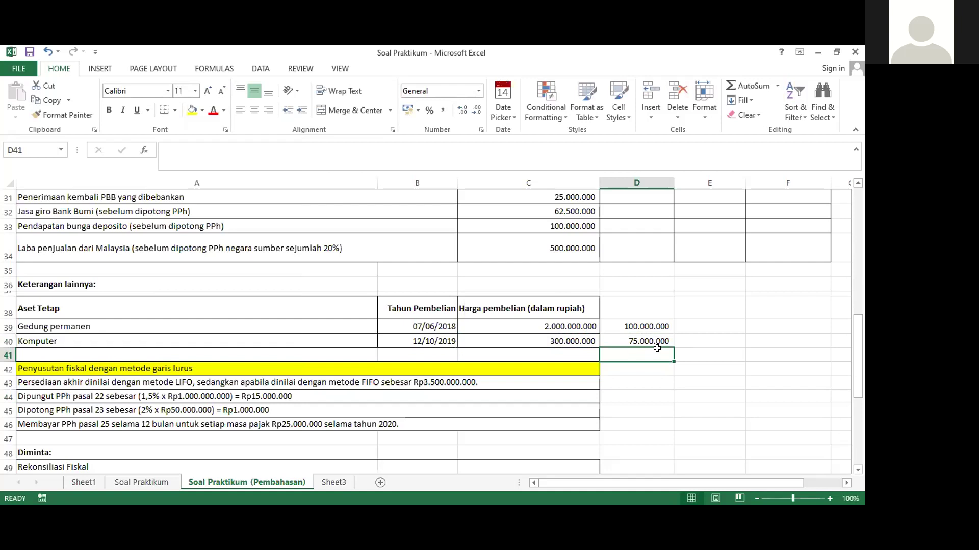
{"action": "type", "text": "="}
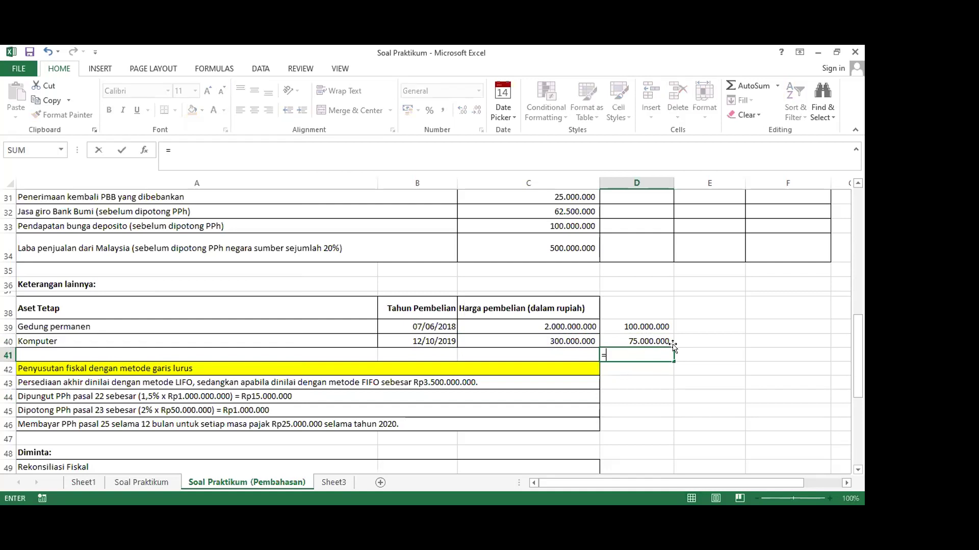
{"action": "scroll", "coordinate": [673, 347], "scroll_direction": "up", "scroll_amount": 1}
{"action": "left_click", "coordinate": [628, 368]}
{"action": "type", "text": "+"}
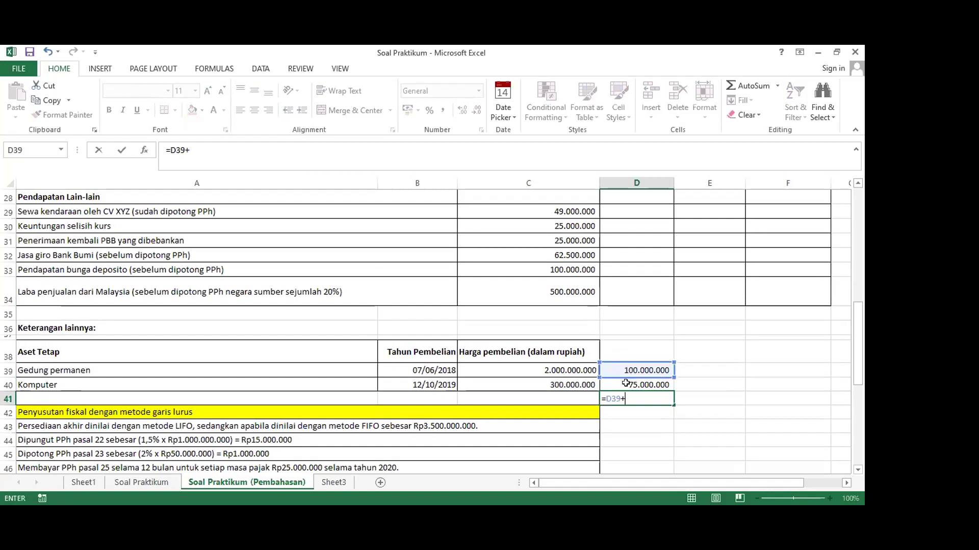
{"action": "left_click", "coordinate": [623, 384]}
{"action": "key", "text": "ctrl+Return"}
{"action": "key", "text": "Return"}
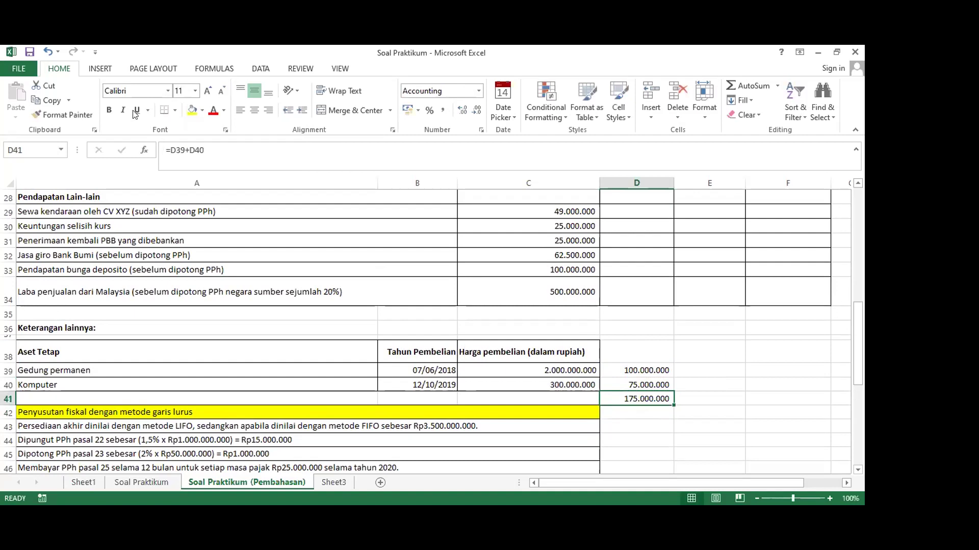
{"action": "left_click", "coordinate": [109, 110]}
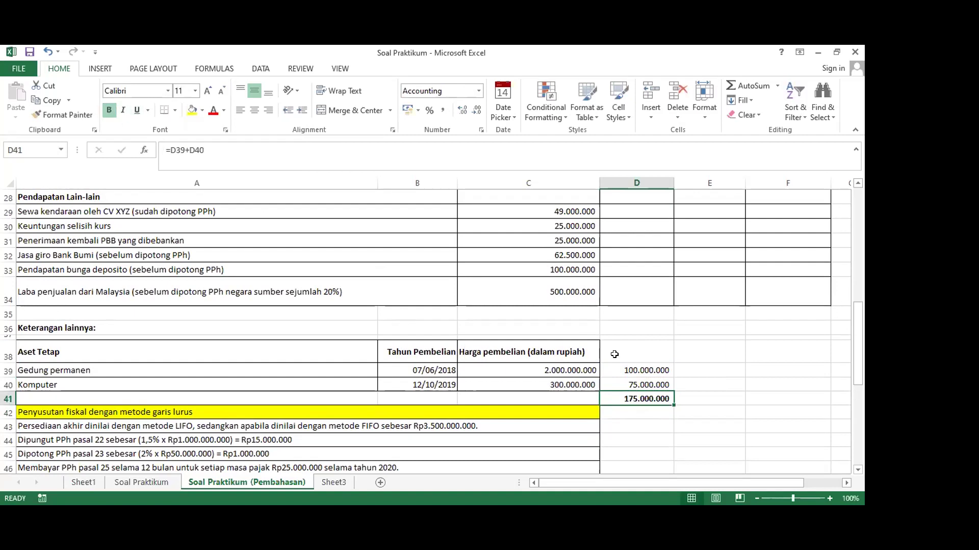
{"action": "scroll", "coordinate": [616, 353], "scroll_direction": "up", "scroll_amount": 5}
{"action": "left_click", "coordinate": [768, 341]}
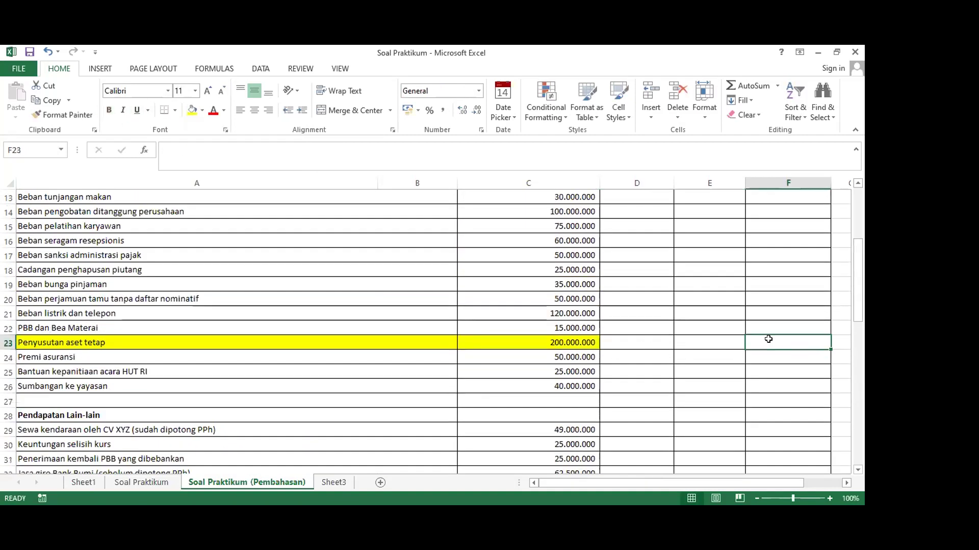
Reselect the 175.000.000 total in D41 and format it, checking C23's commercial value
{"action": "scroll", "coordinate": [768, 339], "scroll_direction": "up", "scroll_amount": 4}
{"action": "scroll", "coordinate": [769, 339], "scroll_direction": "down", "scroll_amount": 6}
{"action": "scroll", "coordinate": [768, 339], "scroll_direction": "down", "scroll_amount": 4}
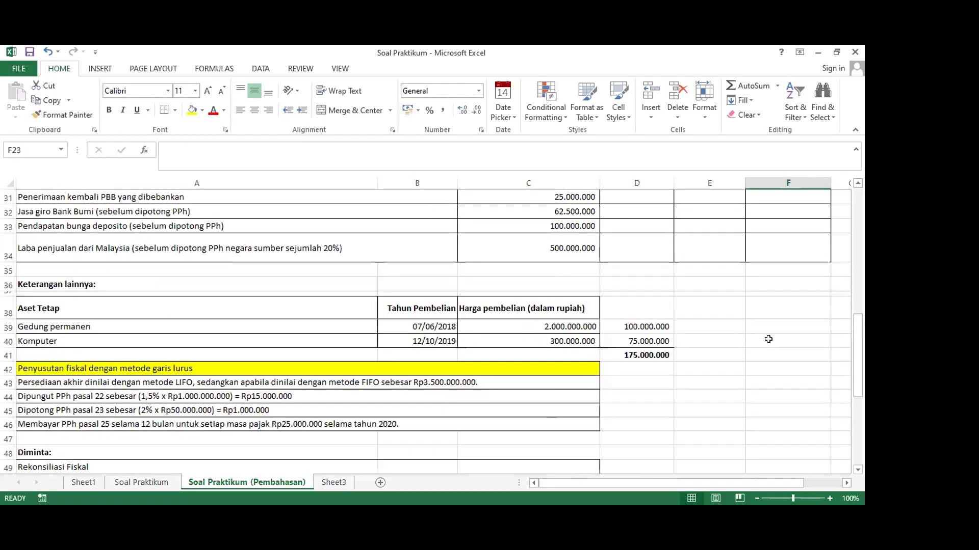
{"action": "scroll", "coordinate": [633, 355], "scroll_direction": "up", "scroll_amount": 4}
{"action": "scroll", "coordinate": [634, 355], "scroll_direction": "down", "scroll_amount": 3}
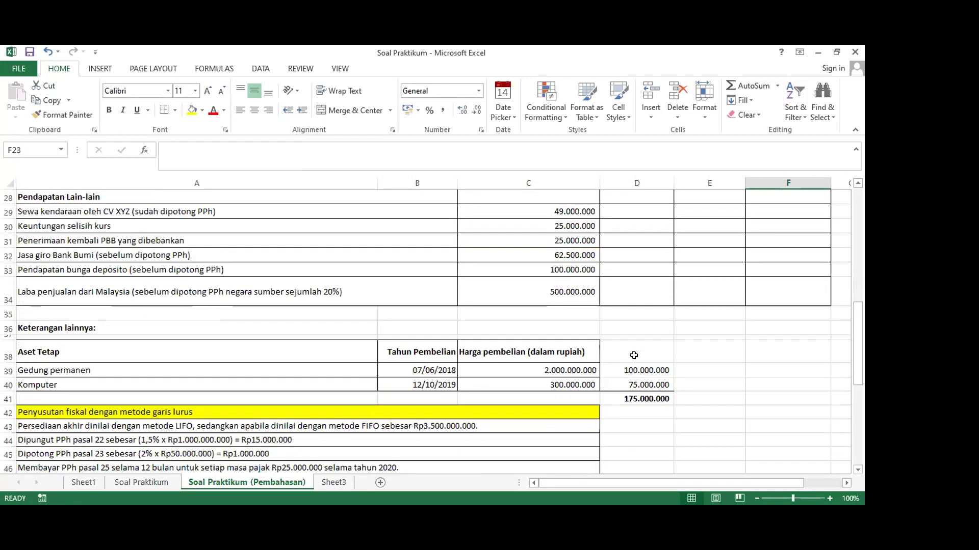
{"action": "left_click", "coordinate": [637, 399]}
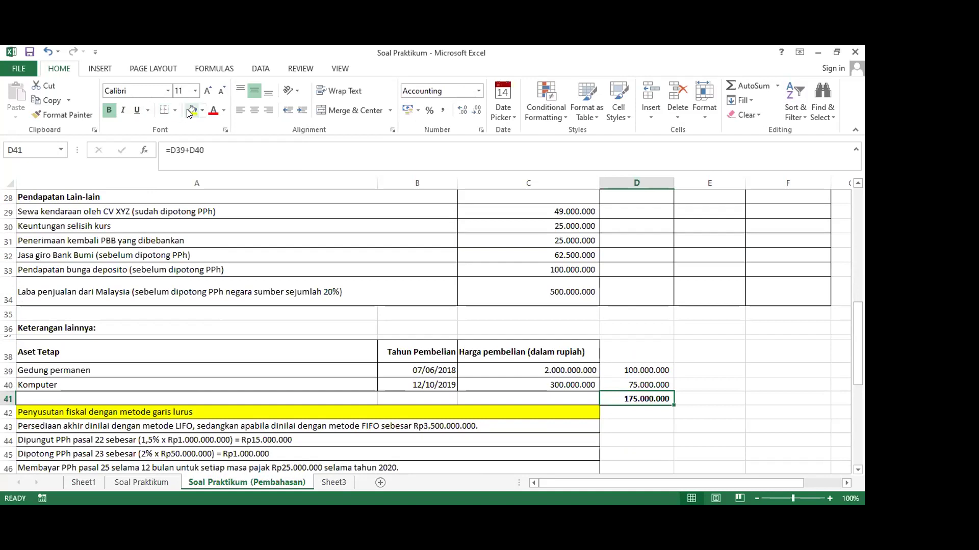
{"action": "scroll", "coordinate": [584, 332], "scroll_direction": "up", "scroll_amount": 3}
{"action": "left_click", "coordinate": [584, 256]}
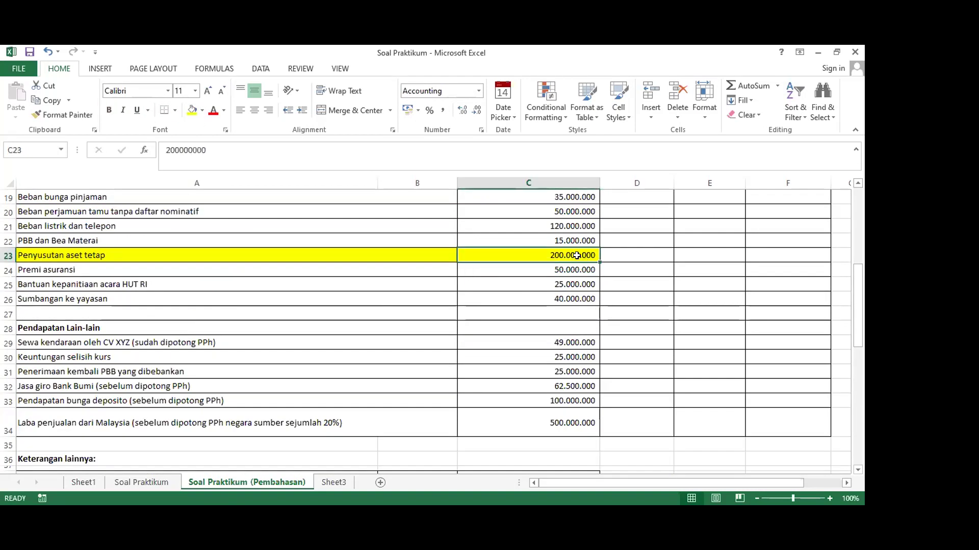
{"action": "scroll", "coordinate": [576, 256], "scroll_direction": "down", "scroll_amount": 4}
{"action": "left_click", "coordinate": [636, 355]}
{"action": "key", "text": "ctrl+b"}
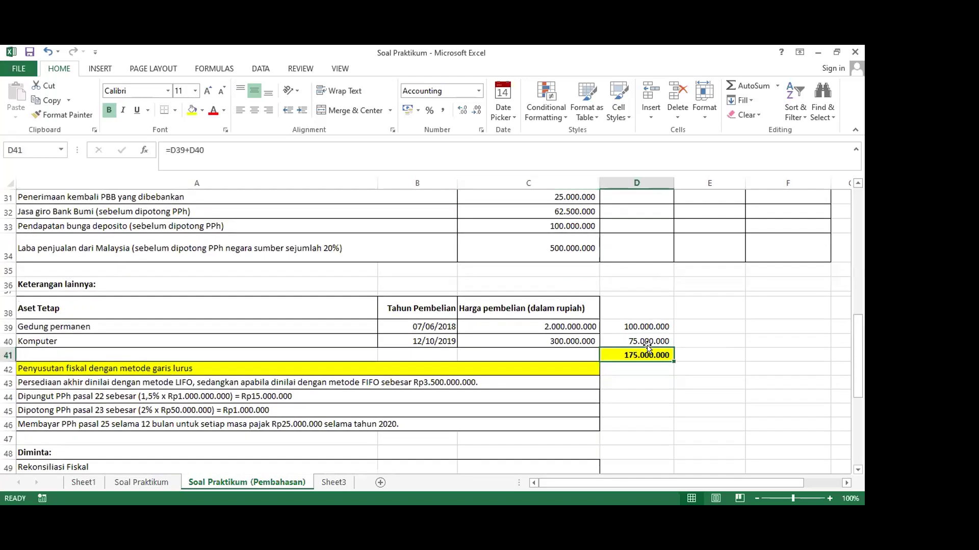
Cross-check the row 23 correction cells and C23 against the D41 total formula
{"action": "scroll", "coordinate": [648, 349], "scroll_direction": "up", "scroll_amount": 7}
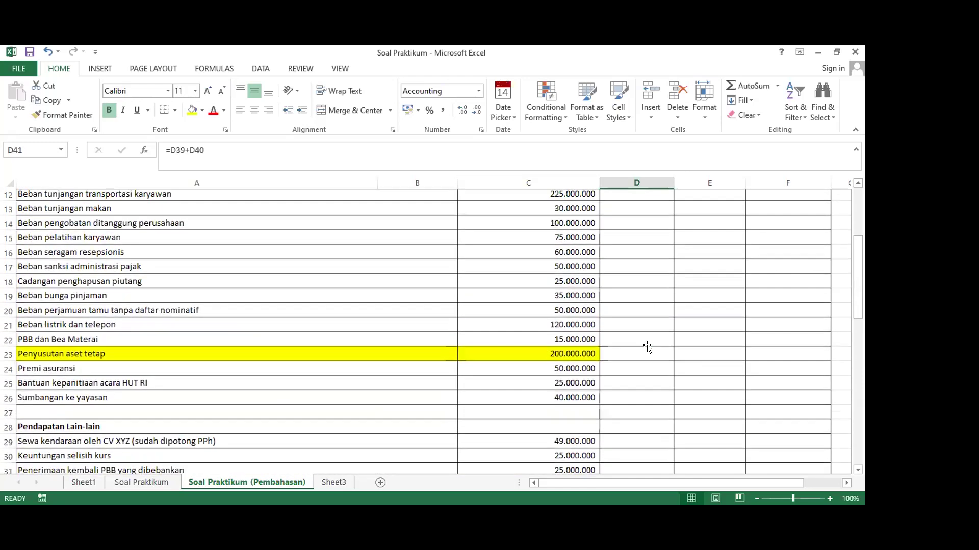
{"action": "scroll", "coordinate": [647, 349], "scroll_direction": "down", "scroll_amount": 1}
{"action": "left_click", "coordinate": [683, 342]}
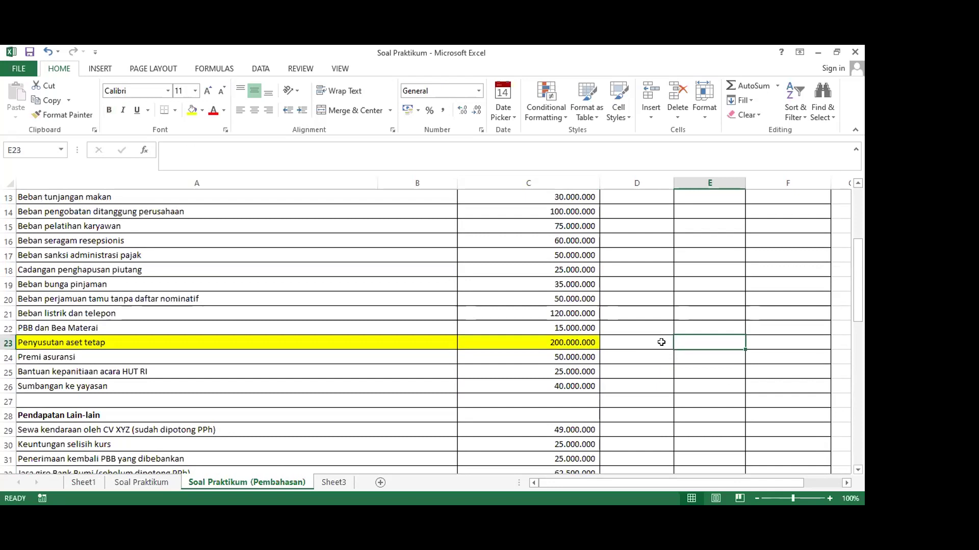
{"action": "left_click", "coordinate": [660, 343]}
{"action": "scroll", "coordinate": [683, 345], "scroll_direction": "up", "scroll_amount": 1}
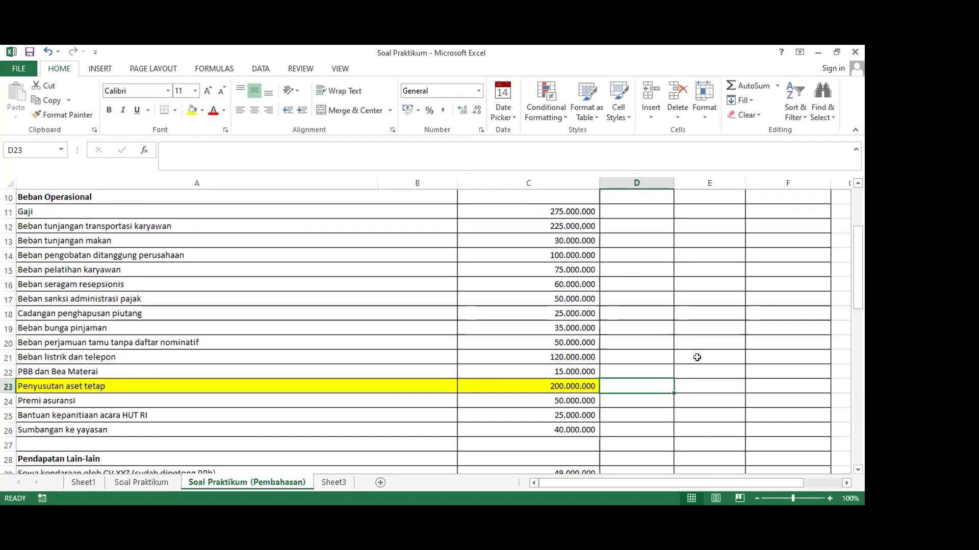
{"action": "scroll", "coordinate": [696, 357], "scroll_direction": "down", "scroll_amount": 6}
{"action": "left_click", "coordinate": [638, 398]}
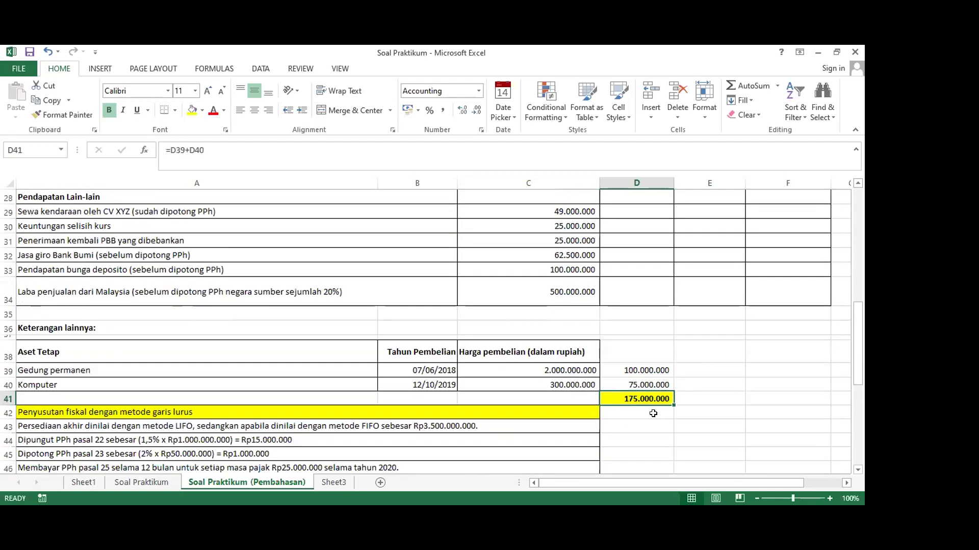
{"action": "scroll", "coordinate": [660, 377], "scroll_direction": "up", "scroll_amount": 5}
{"action": "scroll", "coordinate": [667, 344], "scroll_direction": "down", "scroll_amount": 2}
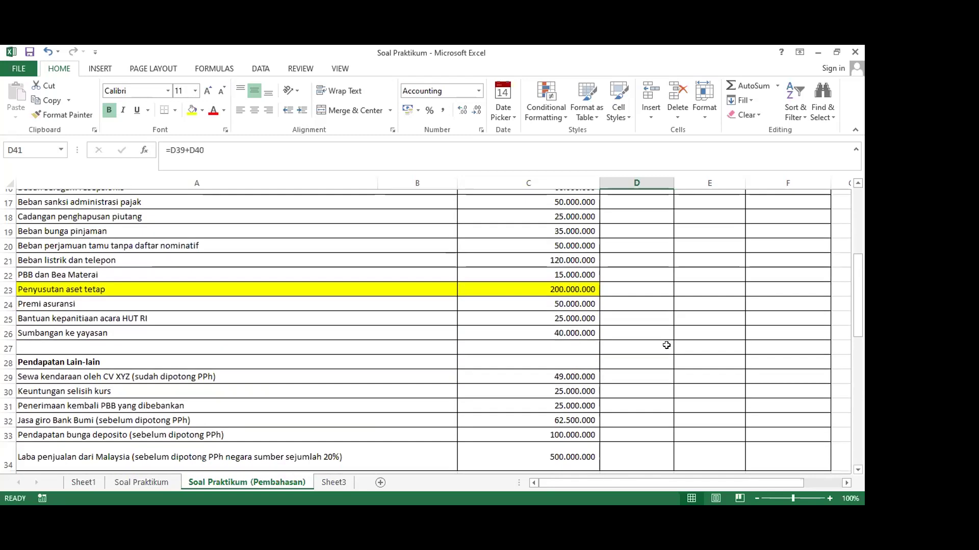
{"action": "scroll", "coordinate": [666, 344], "scroll_direction": "up", "scroll_amount": 2}
{"action": "scroll", "coordinate": [666, 339], "scroll_direction": "down", "scroll_amount": 1}
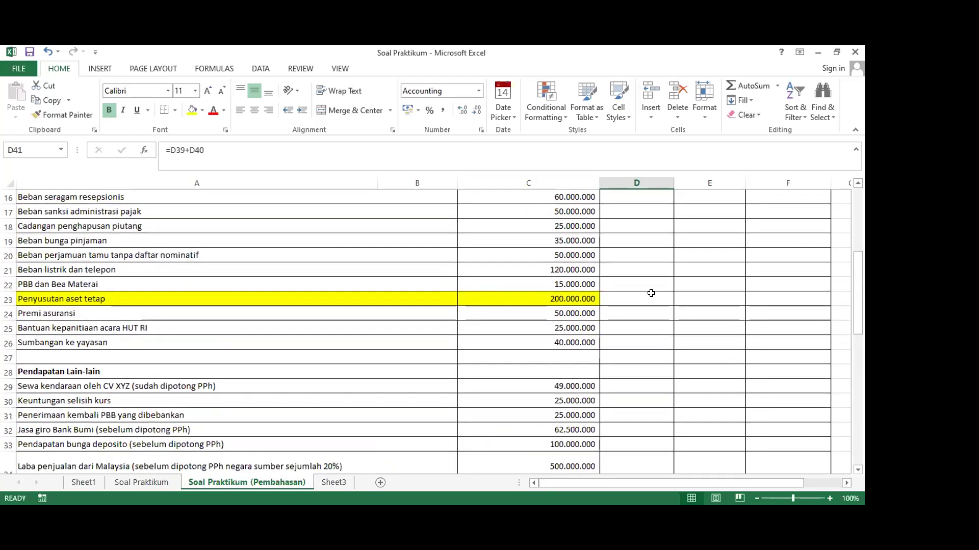
{"action": "left_click", "coordinate": [668, 301]}
{"action": "scroll", "coordinate": [678, 314], "scroll_direction": "down", "scroll_amount": 4}
{"action": "left_click", "coordinate": [657, 397]}
{"action": "scroll", "coordinate": [657, 395], "scroll_direction": "up", "scroll_amount": 4}
{"action": "left_click", "coordinate": [551, 295]}
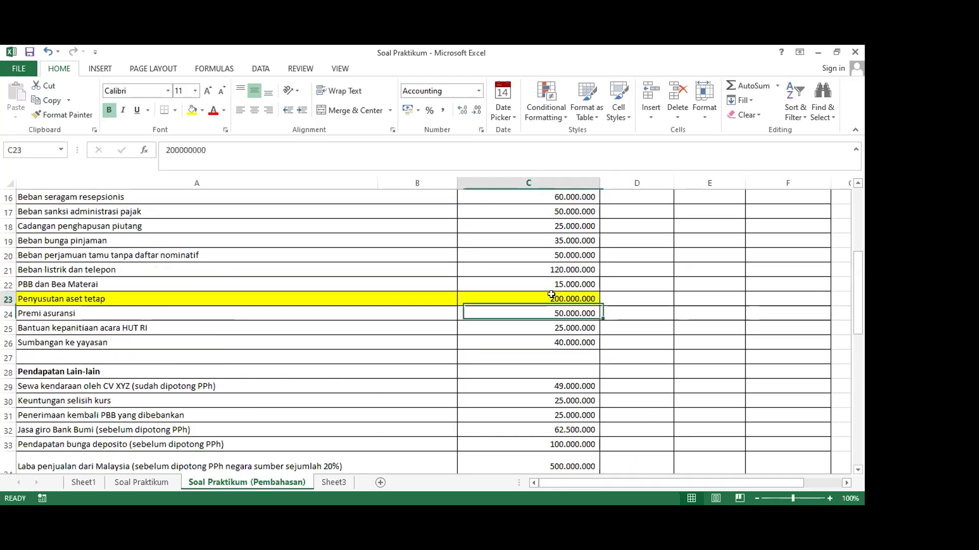
{"action": "scroll", "coordinate": [551, 313], "scroll_direction": "down", "scroll_amount": 5}
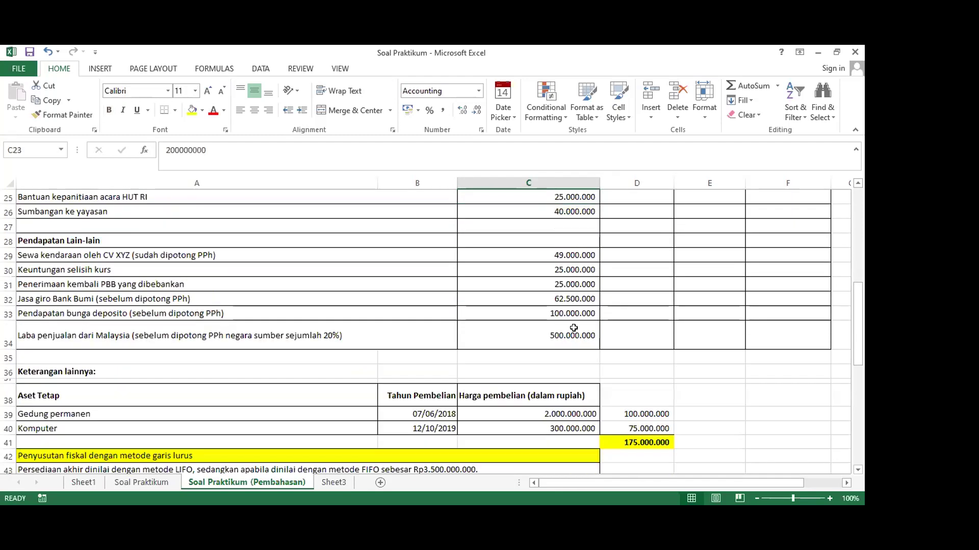
{"action": "left_click", "coordinate": [652, 355]}
{"action": "scroll", "coordinate": [661, 353], "scroll_direction": "up", "scroll_amount": 4}
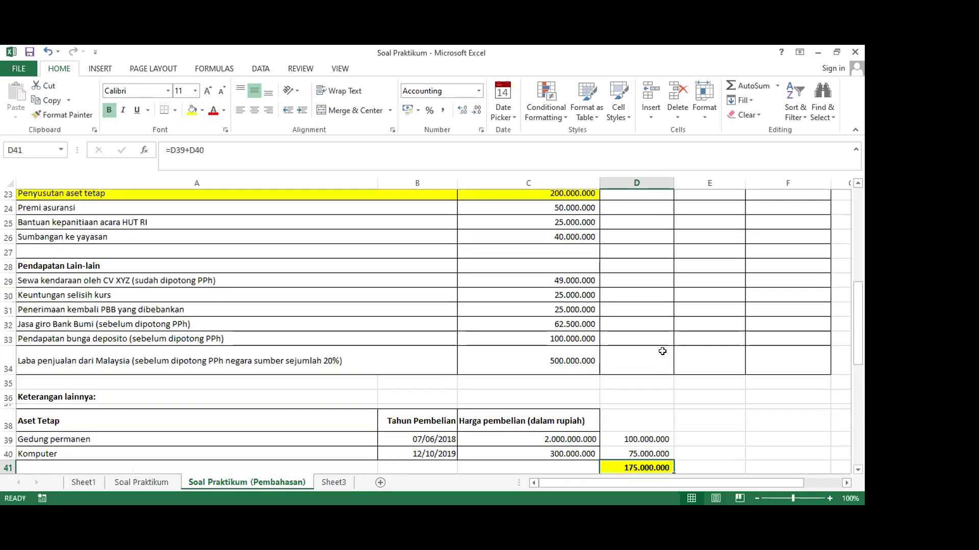
{"action": "left_click", "coordinate": [768, 255]}
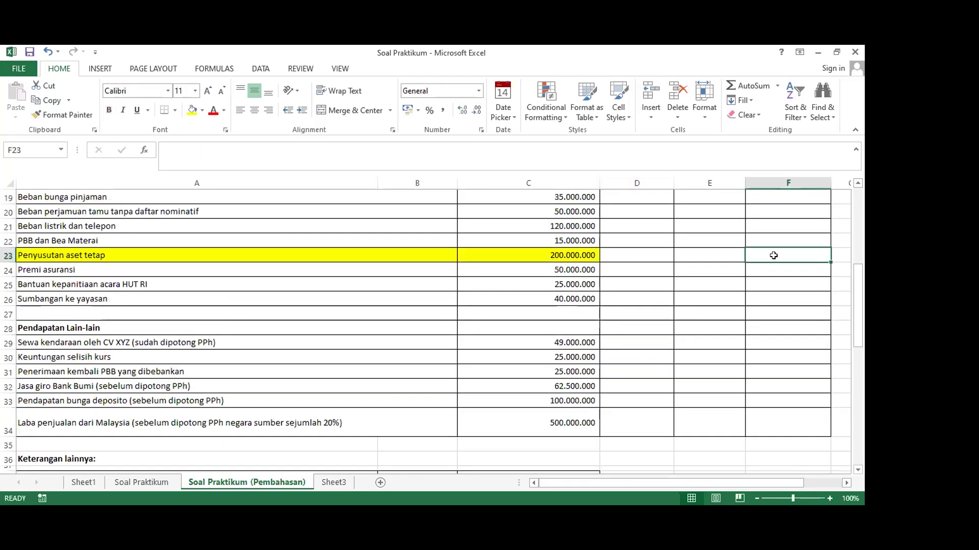
Enter =D41 in F23 so the fiscal value shows 175.000.000
{"action": "type", "text": "="}
{"action": "scroll", "coordinate": [724, 286], "scroll_direction": "down", "scroll_amount": 5}
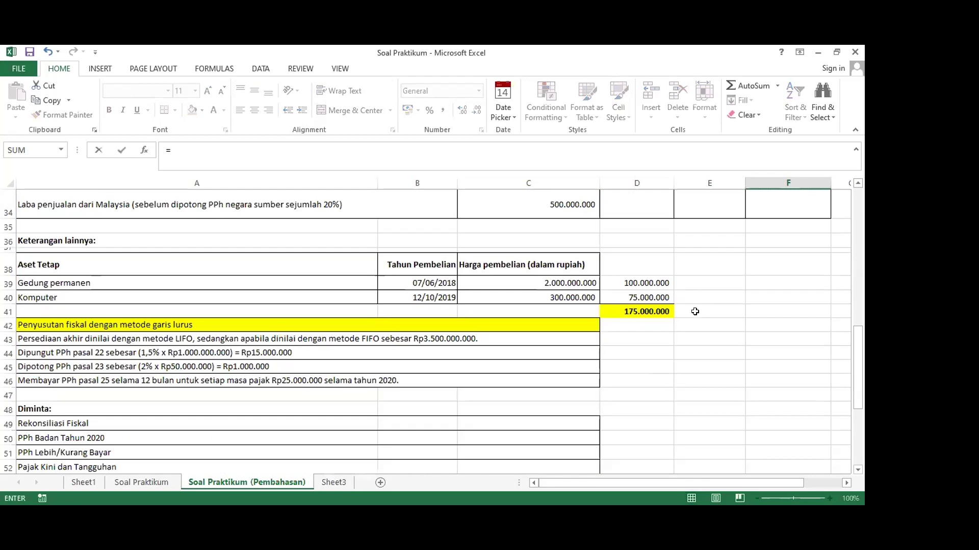
{"action": "left_click", "coordinate": [631, 309]}
{"action": "scroll", "coordinate": [708, 321], "scroll_direction": "up", "scroll_amount": 6}
{"action": "key", "text": "Return"}
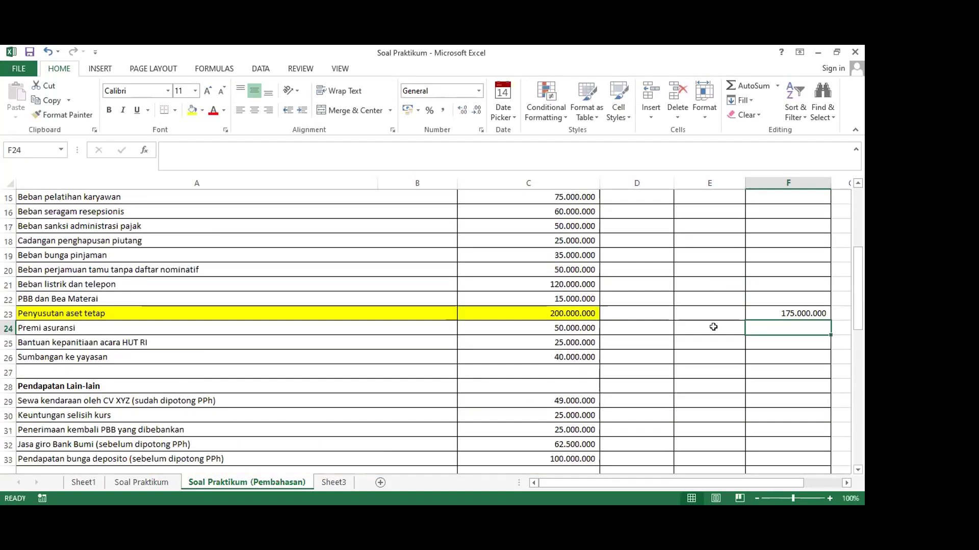
Inspect the row 23 correction cells and verify the formula behind F23
{"action": "left_click", "coordinate": [705, 319]}
{"action": "left_click", "coordinate": [640, 309]}
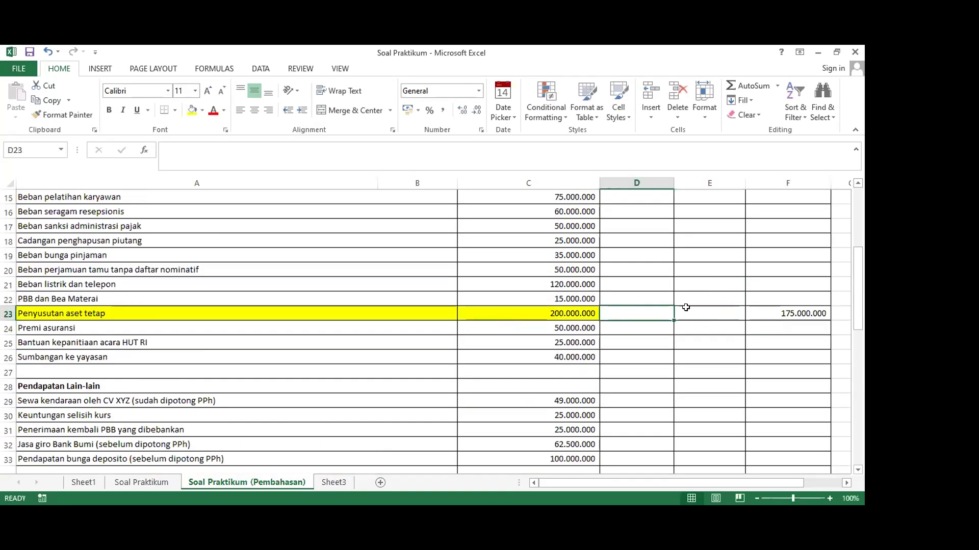
{"action": "left_click", "coordinate": [684, 309]}
{"action": "scroll", "coordinate": [688, 307], "scroll_direction": "up", "scroll_amount": 2}
{"action": "scroll", "coordinate": [688, 307], "scroll_direction": "up", "scroll_amount": 3}
{"action": "scroll", "coordinate": [688, 307], "scroll_direction": "down", "scroll_amount": 3}
{"action": "scroll", "coordinate": [687, 308], "scroll_direction": "up", "scroll_amount": 3}
{"action": "scroll", "coordinate": [688, 307], "scroll_direction": "down", "scroll_amount": 3}
{"action": "scroll", "coordinate": [687, 308], "scroll_direction": "down", "scroll_amount": 2}
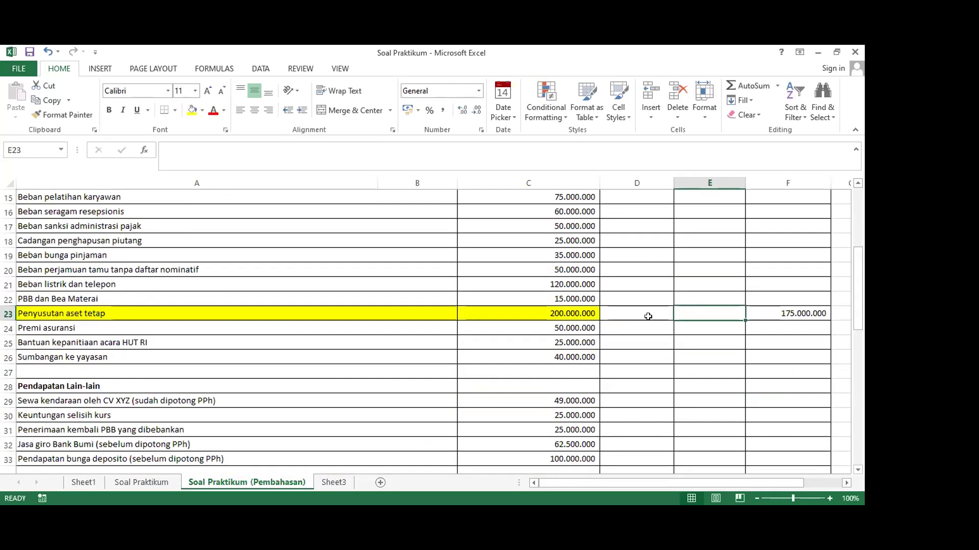
{"action": "left_click", "coordinate": [764, 313]}
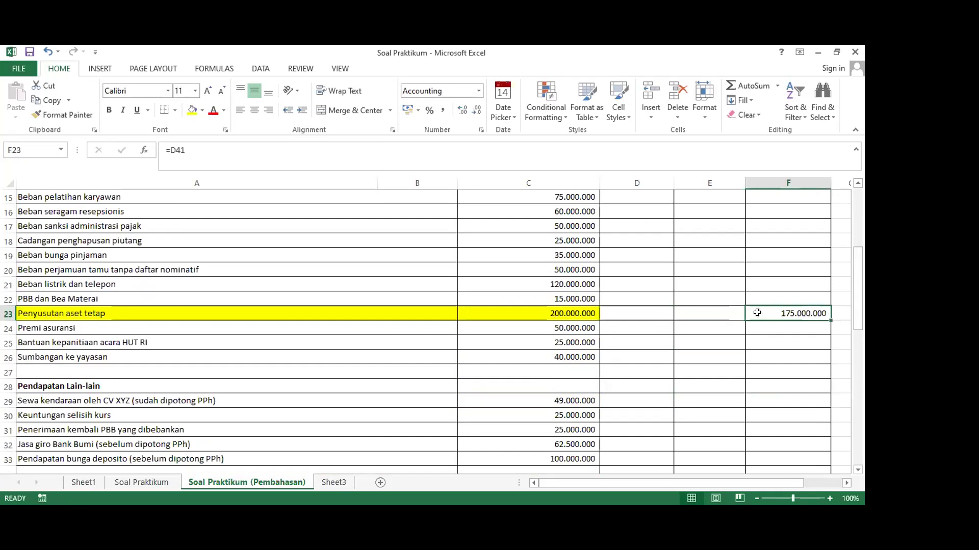
{"action": "left_click", "coordinate": [694, 316]}
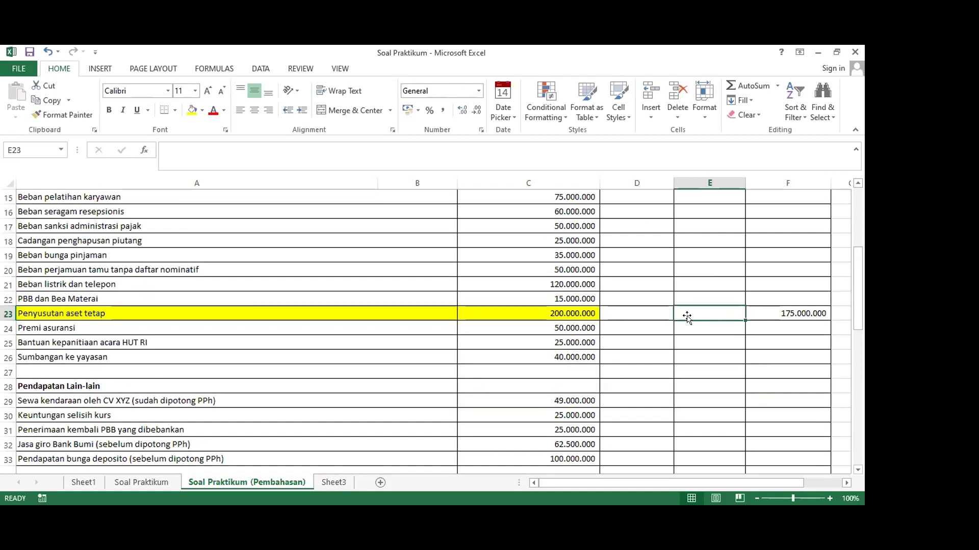
{"action": "scroll", "coordinate": [645, 315], "scroll_direction": "up", "scroll_amount": 4}
Enter =C23-F23 in D23, giving a 25.000.000 positive correction
{"action": "scroll", "coordinate": [645, 315], "scroll_direction": "down", "scroll_amount": 2}
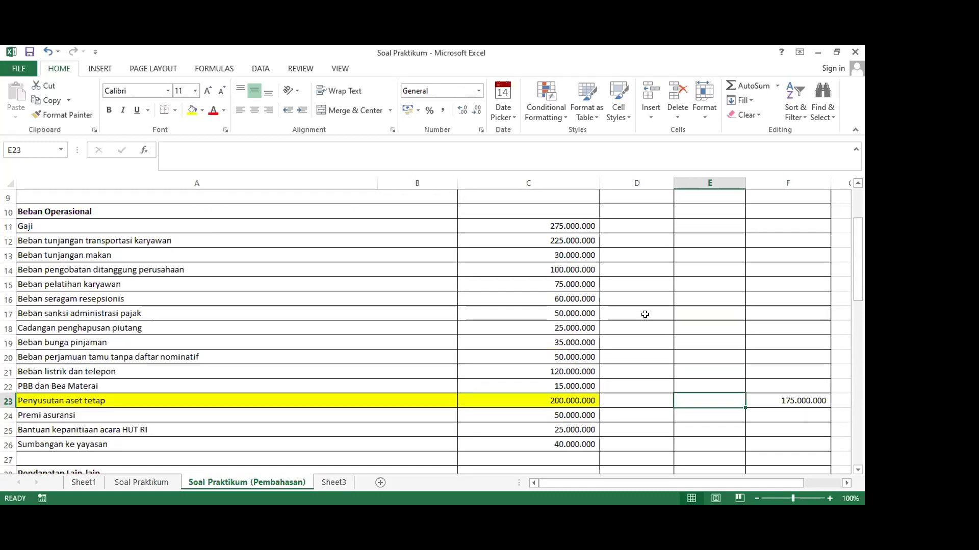
{"action": "left_click", "coordinate": [635, 397]}
{"action": "scroll", "coordinate": [636, 396], "scroll_direction": "down", "scroll_amount": 1}
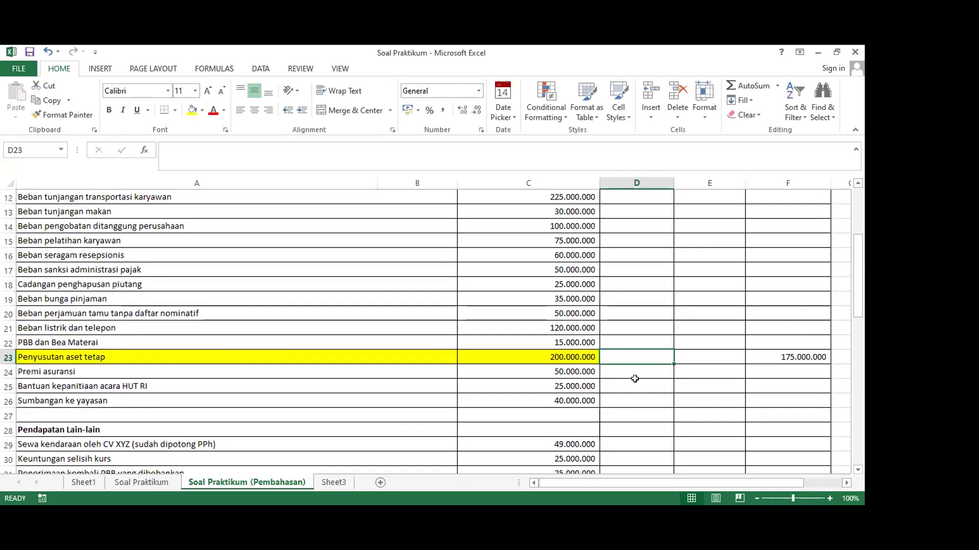
{"action": "type", "text": "="}
{"action": "left_click", "coordinate": [581, 357]}
{"action": "type", "text": "-"}
{"action": "left_click", "coordinate": [759, 356]}
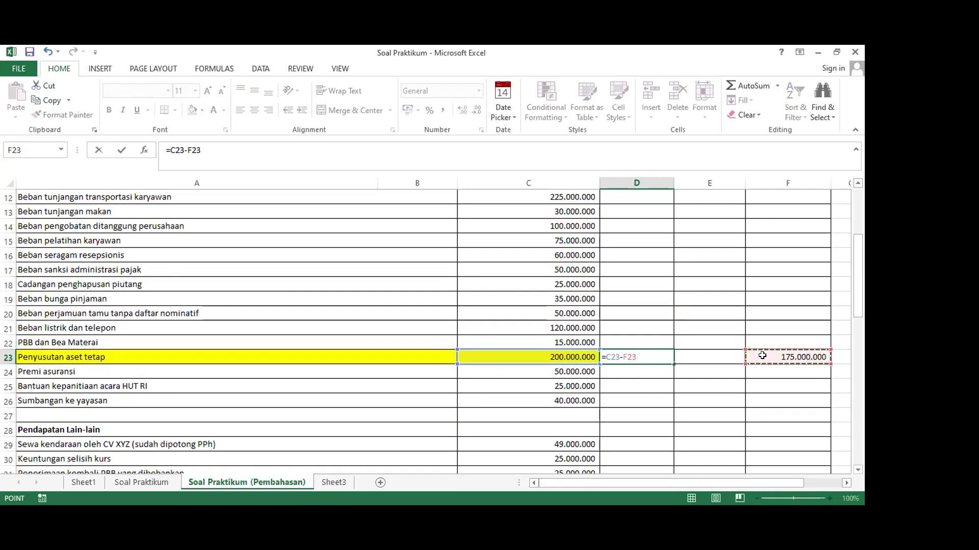
{"action": "key", "text": "Return"}
{"action": "left_click", "coordinate": [630, 355]}
{"action": "scroll", "coordinate": [637, 331], "scroll_direction": "up", "scroll_amount": 4}
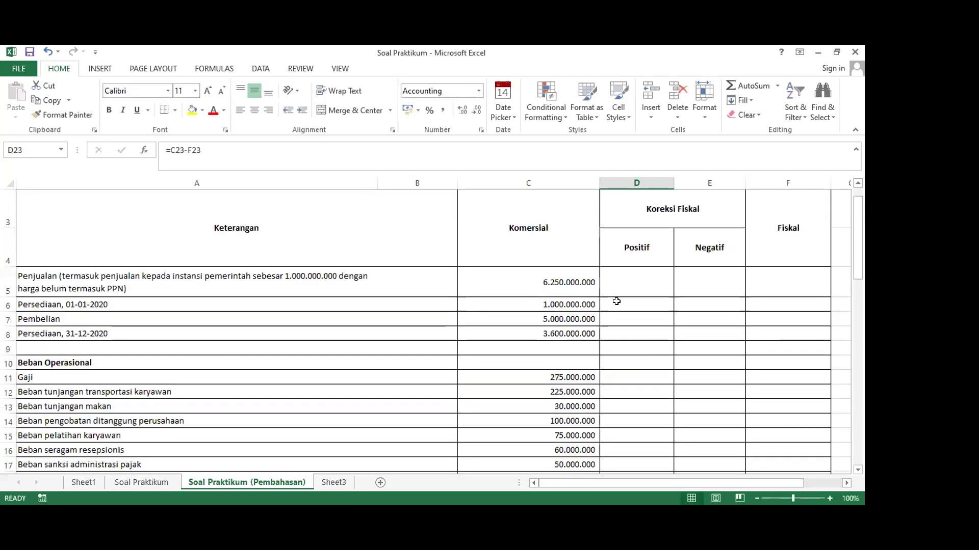
{"action": "scroll", "coordinate": [618, 300], "scroll_direction": "down", "scroll_amount": 5}
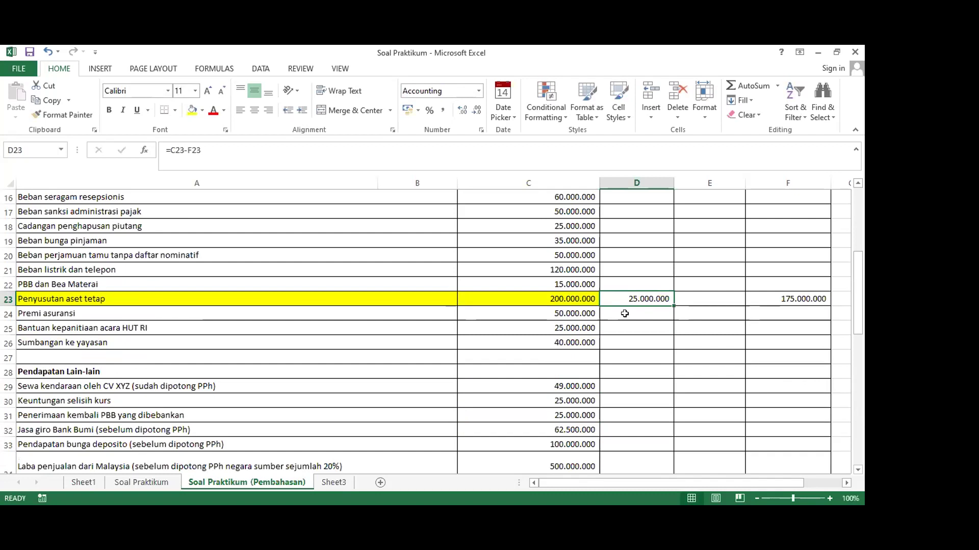
{"action": "scroll", "coordinate": [624, 314], "scroll_direction": "up", "scroll_amount": 2}
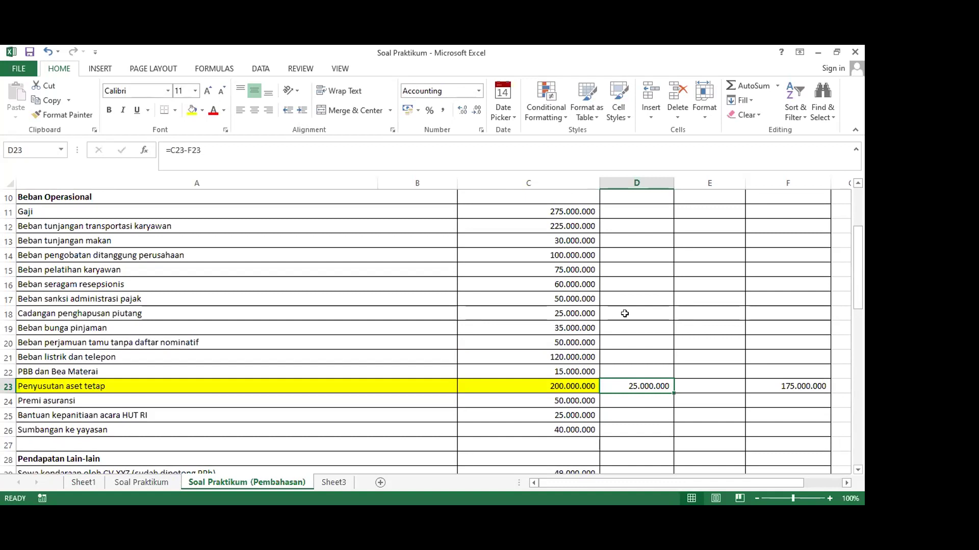
{"action": "scroll", "coordinate": [624, 314], "scroll_direction": "down", "scroll_amount": 2}
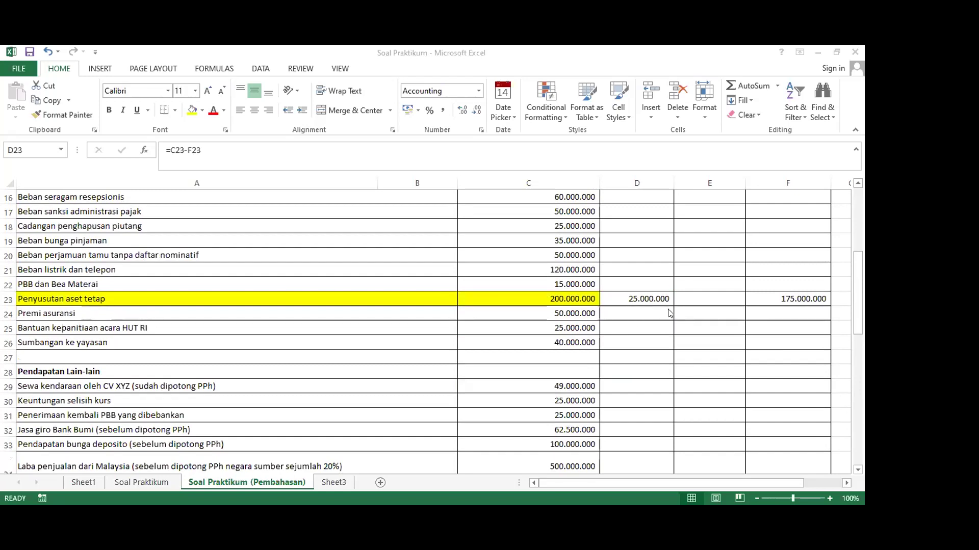
{"action": "scroll", "coordinate": [604, 346], "scroll_direction": "up", "scroll_amount": 1}
{"action": "scroll", "coordinate": [604, 346], "scroll_direction": "down", "scroll_amount": 1}
{"action": "left_click", "coordinate": [682, 302]}
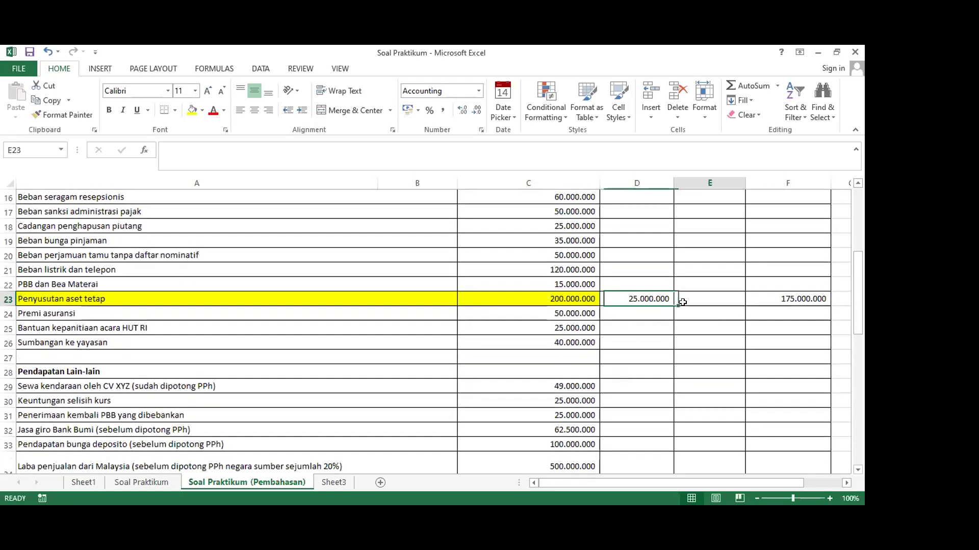
{"action": "left_click", "coordinate": [657, 298]}
{"action": "left_click", "coordinate": [706, 298]}
{"action": "left_click", "coordinate": [764, 300]}
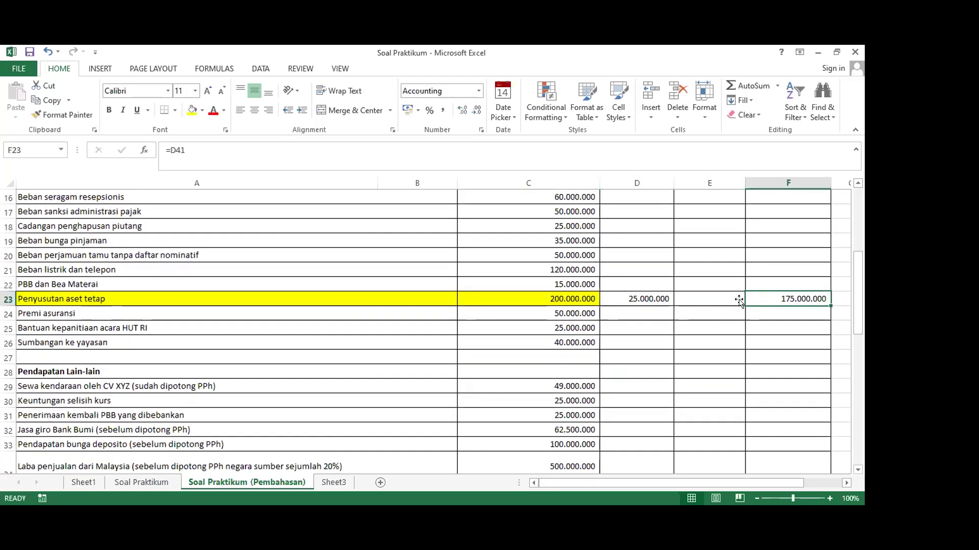
{"action": "scroll", "coordinate": [637, 337], "scroll_direction": "up", "scroll_amount": 1}
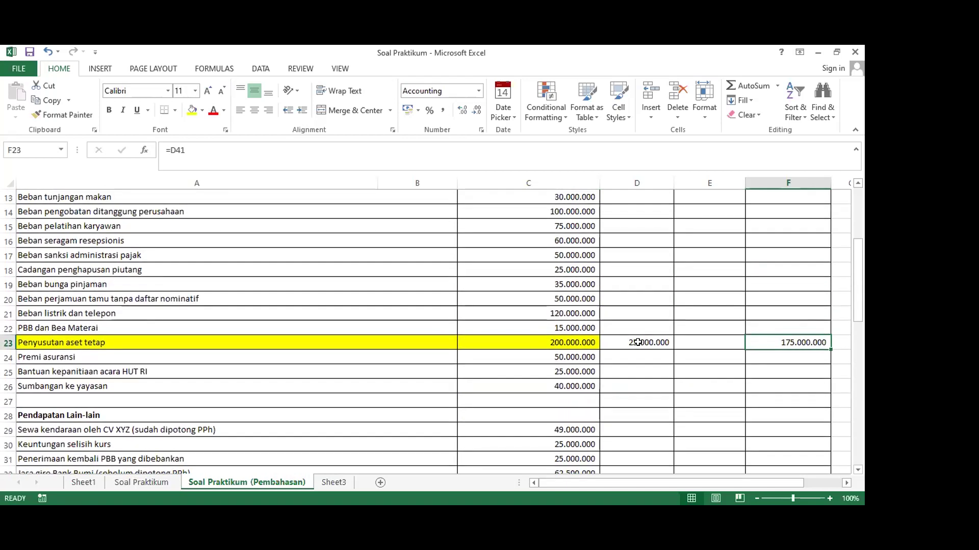
{"action": "scroll", "coordinate": [638, 340], "scroll_direction": "up", "scroll_amount": 4}
{"action": "scroll", "coordinate": [638, 340], "scroll_direction": "down", "scroll_amount": 4}
{"action": "left_click", "coordinate": [684, 342]}
{"action": "left_click", "coordinate": [644, 343]}
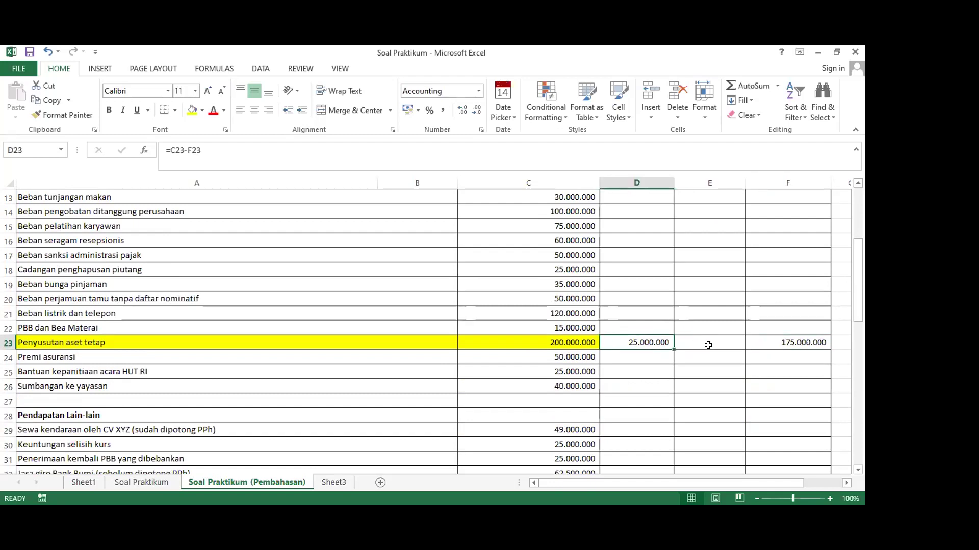
{"action": "scroll", "coordinate": [708, 345], "scroll_direction": "up", "scroll_amount": 4}
{"action": "scroll", "coordinate": [642, 322], "scroll_direction": "down", "scroll_amount": 3}
{"action": "scroll", "coordinate": [643, 322], "scroll_direction": "down", "scroll_amount": 2}
{"action": "scroll", "coordinate": [642, 322], "scroll_direction": "up", "scroll_amount": 5}
{"action": "scroll", "coordinate": [644, 322], "scroll_direction": "down", "scroll_amount": 3}
{"action": "scroll", "coordinate": [643, 323], "scroll_direction": "down", "scroll_amount": 1}
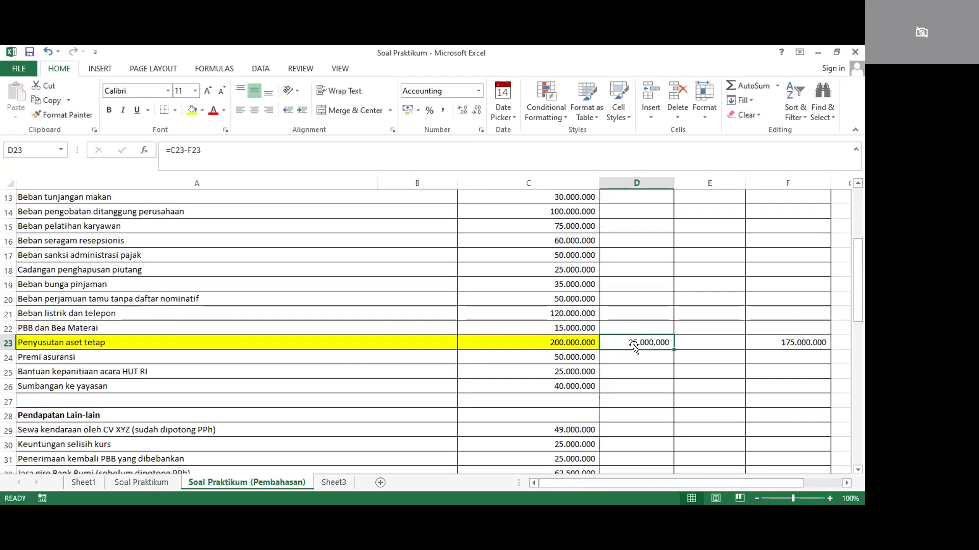
{"action": "left_click", "coordinate": [759, 337]}
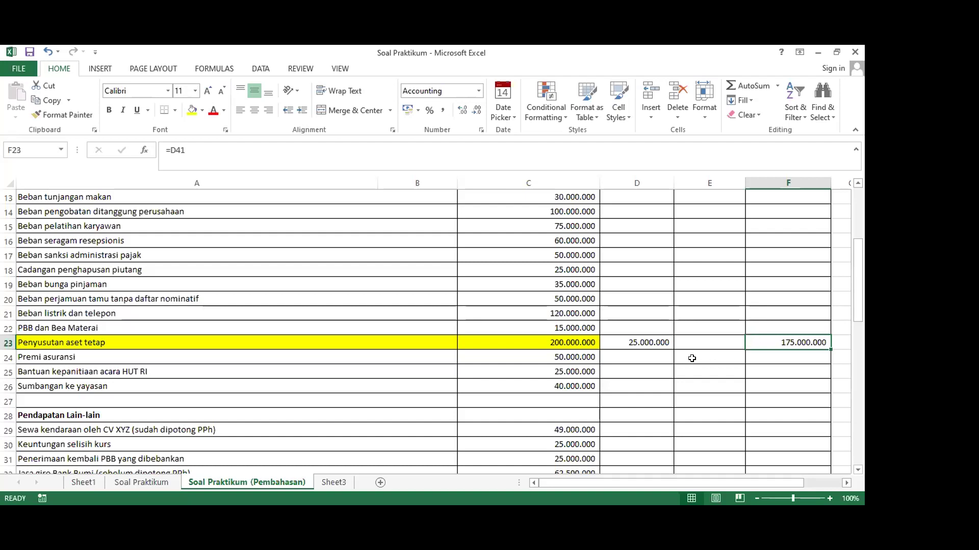
{"action": "scroll", "coordinate": [640, 339], "scroll_direction": "down", "scroll_amount": 2}
{"action": "scroll", "coordinate": [708, 305], "scroll_direction": "up", "scroll_amount": 1}
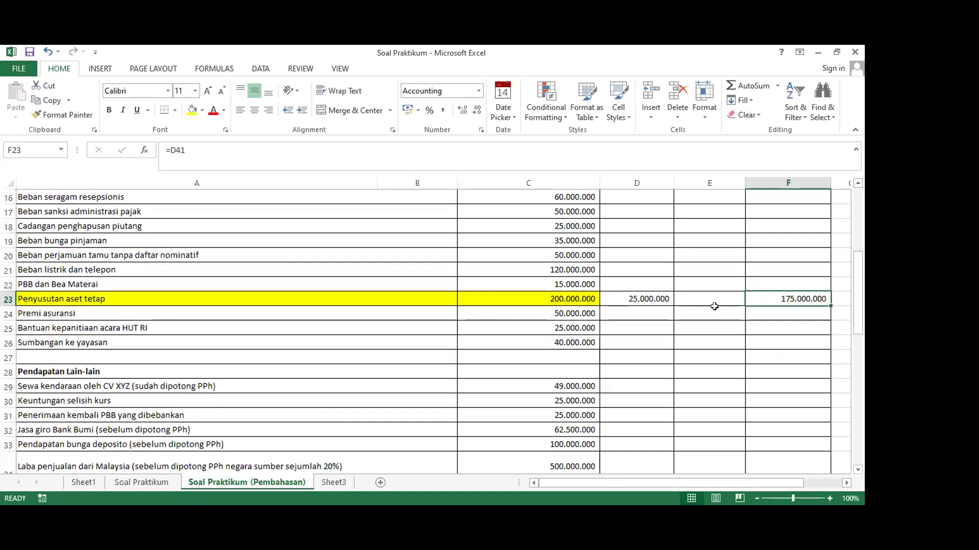
{"action": "left_click", "coordinate": [709, 295]}
{"action": "scroll", "coordinate": [704, 299], "scroll_direction": "up", "scroll_amount": 5}
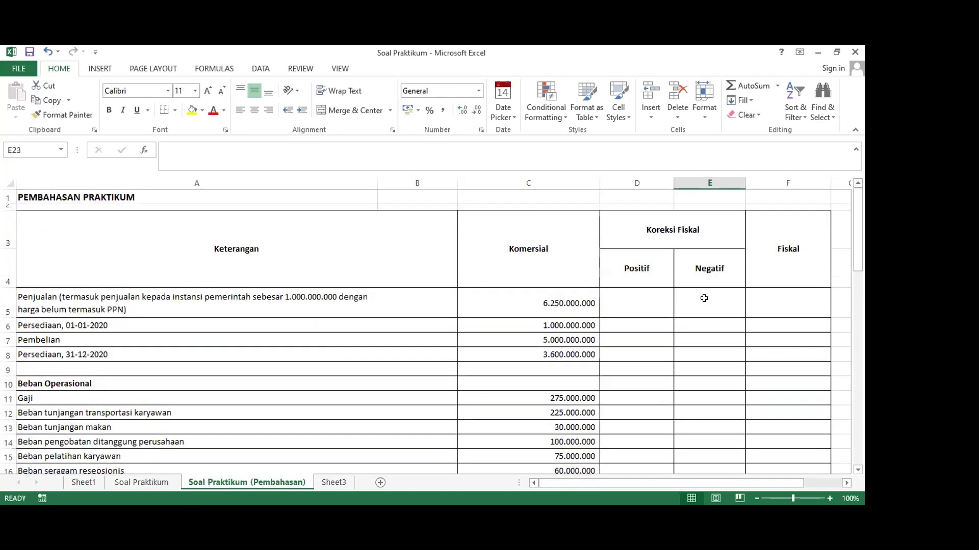
{"action": "scroll", "coordinate": [703, 306], "scroll_direction": "down", "scroll_amount": 3}
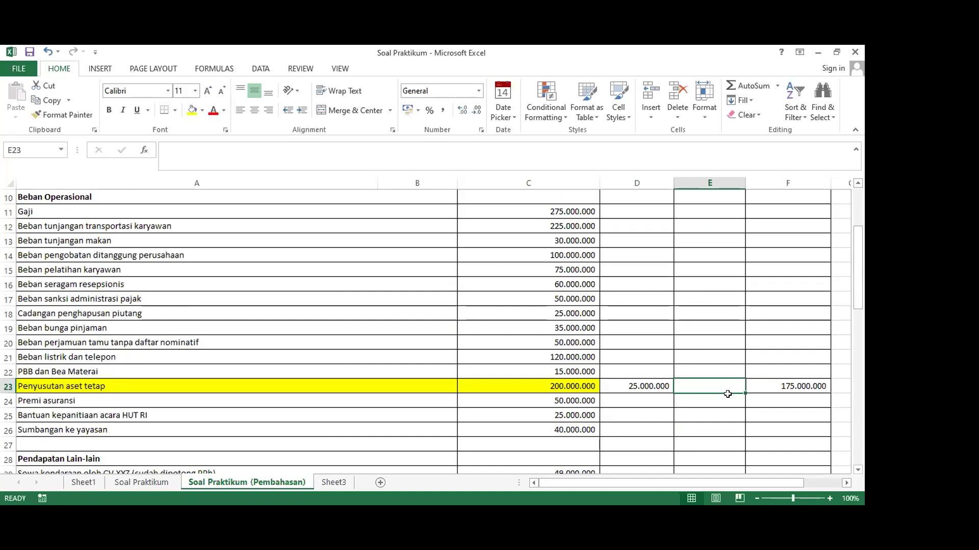
{"action": "left_click", "coordinate": [775, 379]}
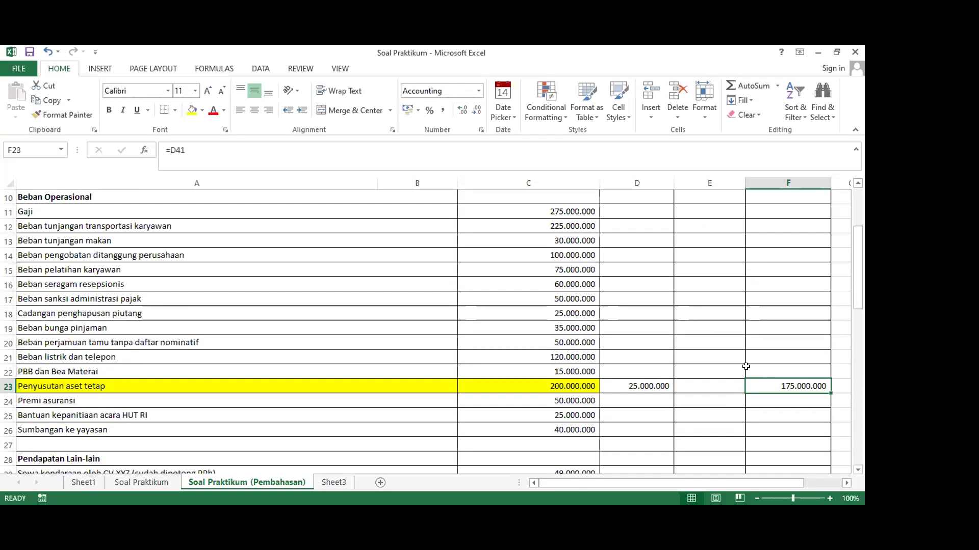
Highlight the LIFO inventory note in merged cell A43 yellow
{"action": "scroll", "coordinate": [717, 362], "scroll_direction": "down", "scroll_amount": 9}
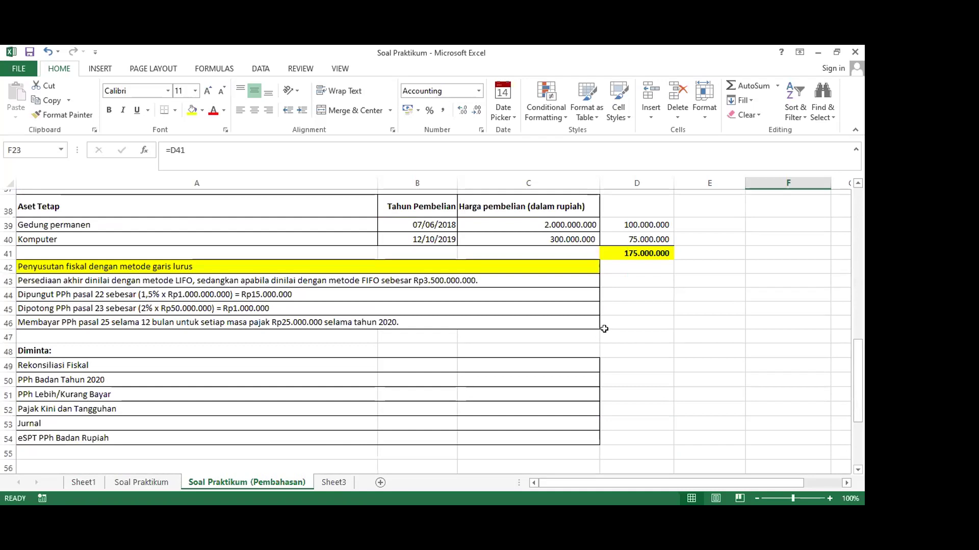
{"action": "left_click", "coordinate": [604, 331]}
{"action": "left_click", "coordinate": [551, 280]}
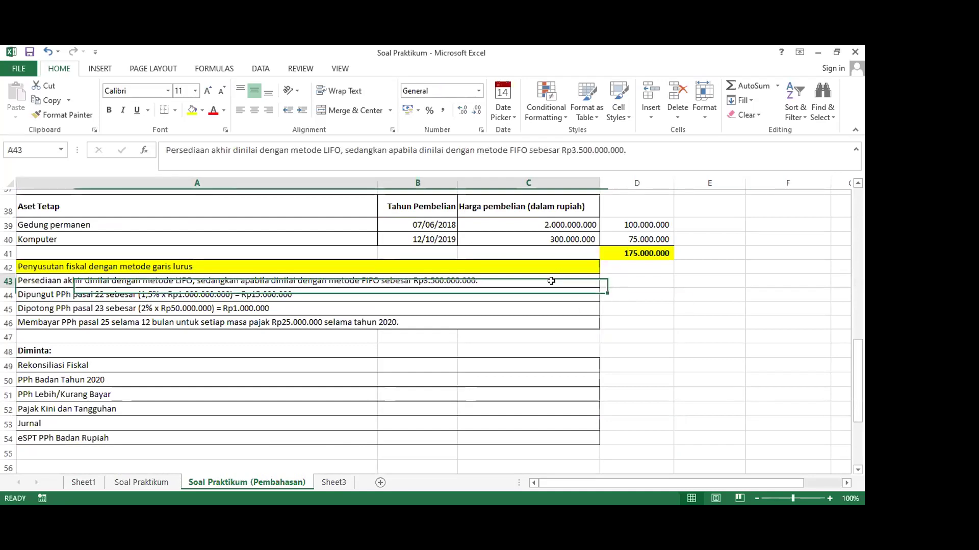
{"action": "left_click", "coordinate": [192, 110]}
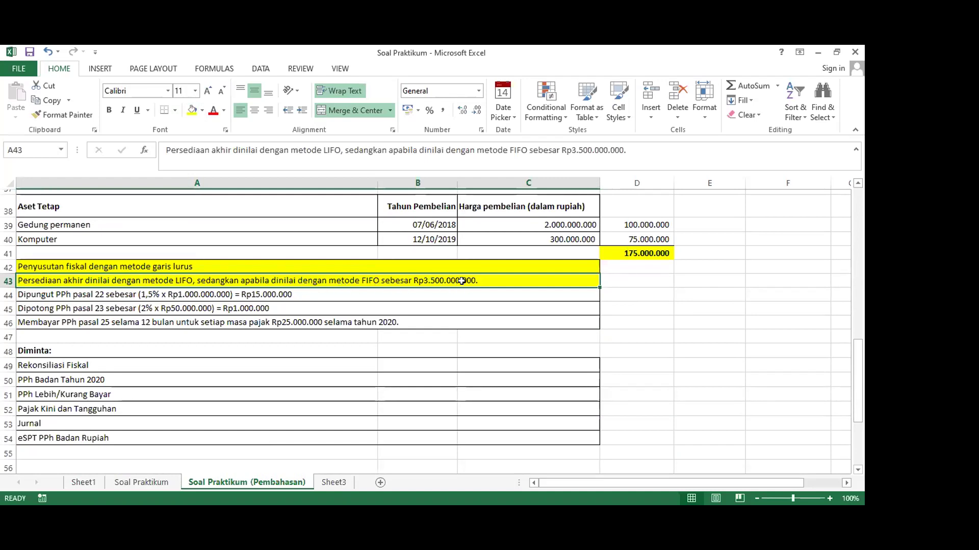
Highlight the Persediaan, 31-12-2020 row A8:C8 yellow
{"action": "scroll", "coordinate": [483, 287], "scroll_direction": "up", "scroll_amount": 1}
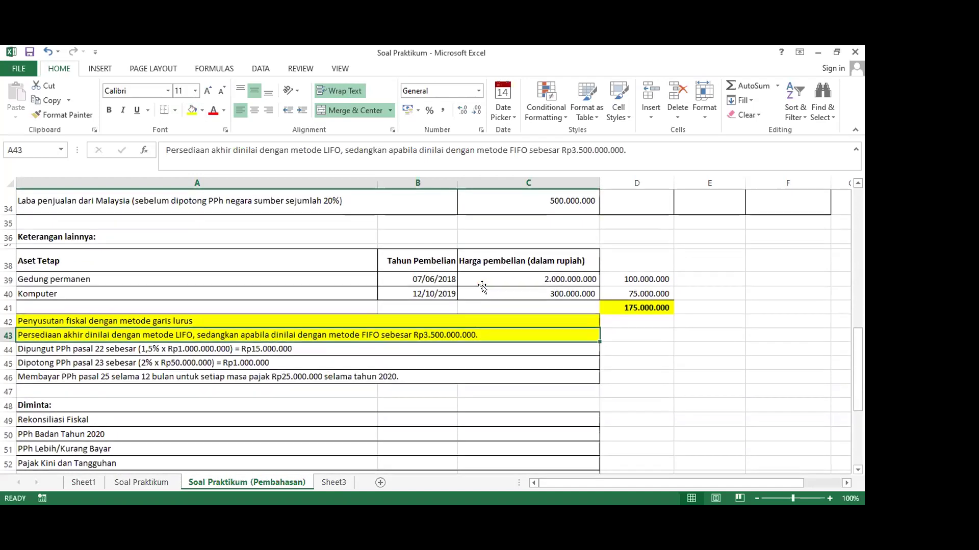
{"action": "scroll", "coordinate": [475, 341], "scroll_direction": "up", "scroll_amount": 4}
{"action": "scroll", "coordinate": [475, 341], "scroll_direction": "up", "scroll_amount": 7}
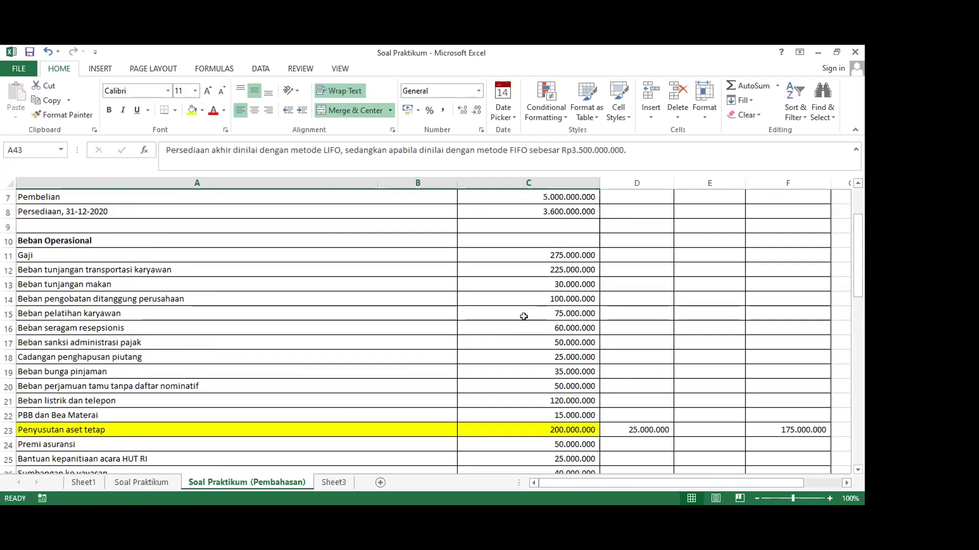
{"action": "left_click", "coordinate": [545, 357]}
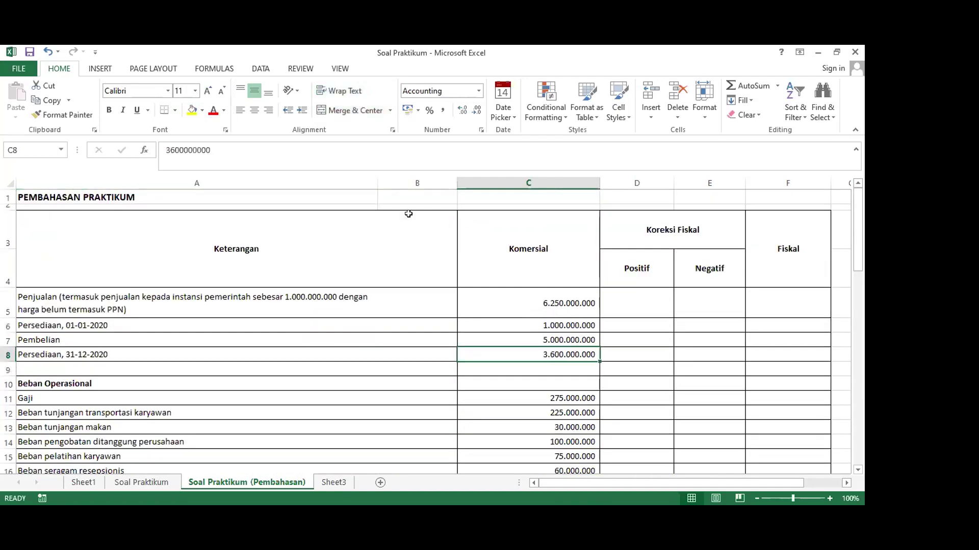
{"action": "left_click", "coordinate": [313, 353], "text": "shift"}
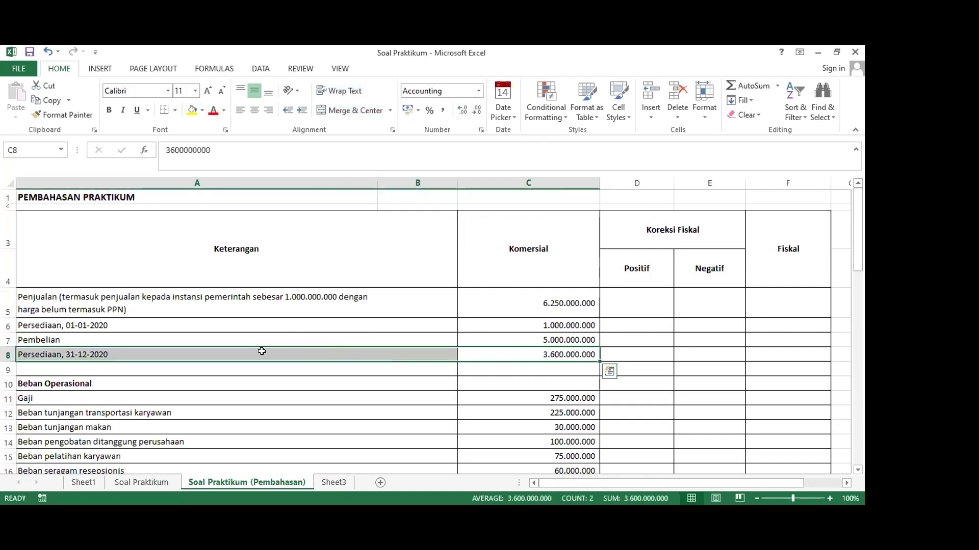
{"action": "left_click", "coordinate": [192, 110]}
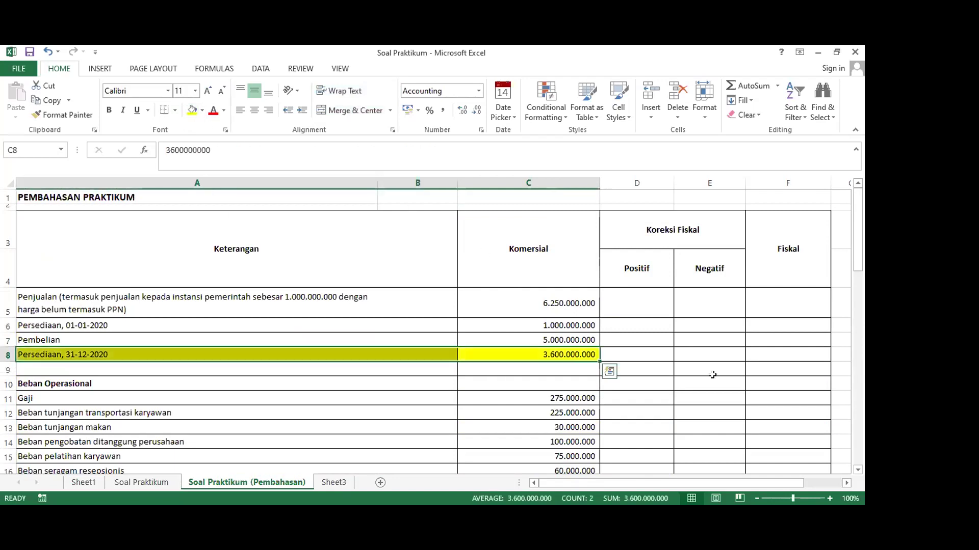
{"action": "left_click", "coordinate": [766, 354]}
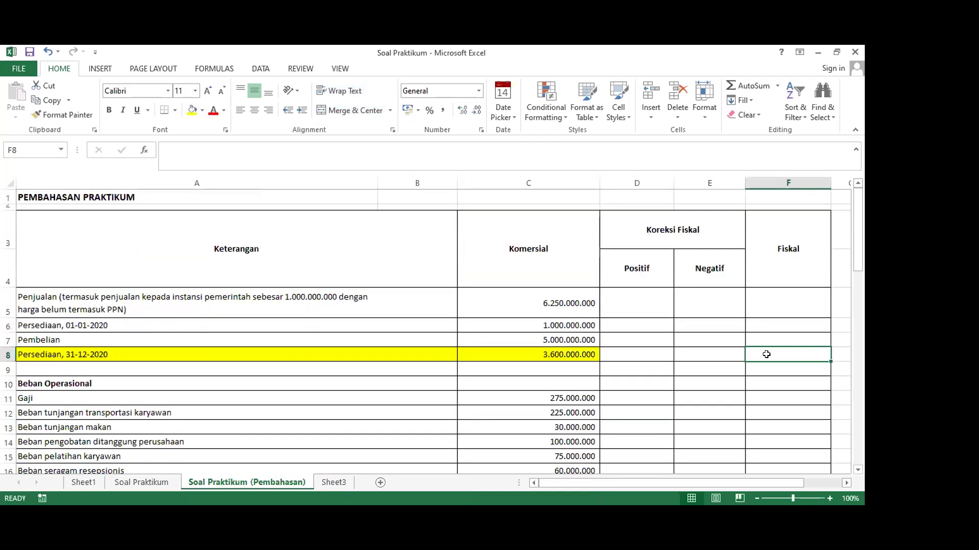
{"action": "scroll", "coordinate": [766, 354], "scroll_direction": "down", "scroll_amount": 10}
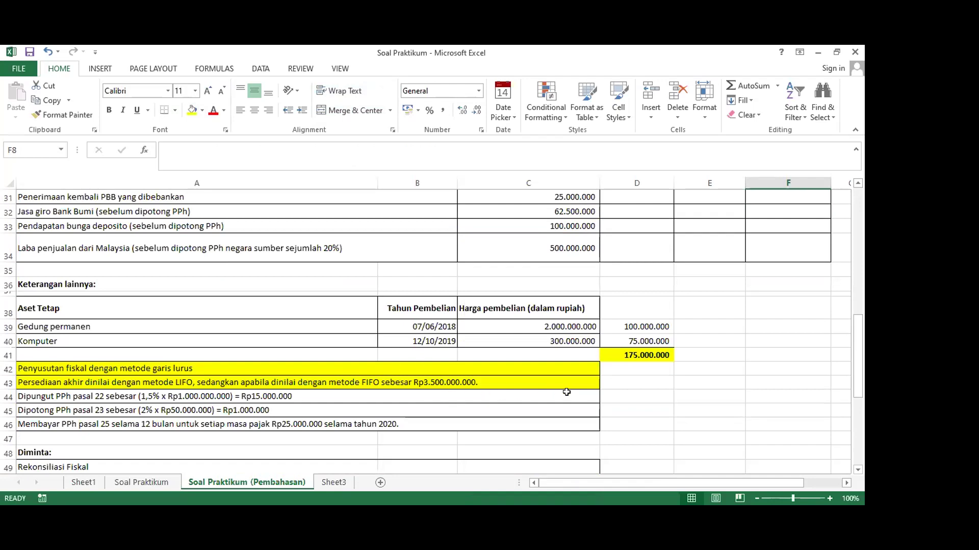
{"action": "scroll", "coordinate": [566, 392], "scroll_direction": "up", "scroll_amount": 10}
{"action": "scroll", "coordinate": [603, 339], "scroll_direction": "down", "scroll_amount": 1}
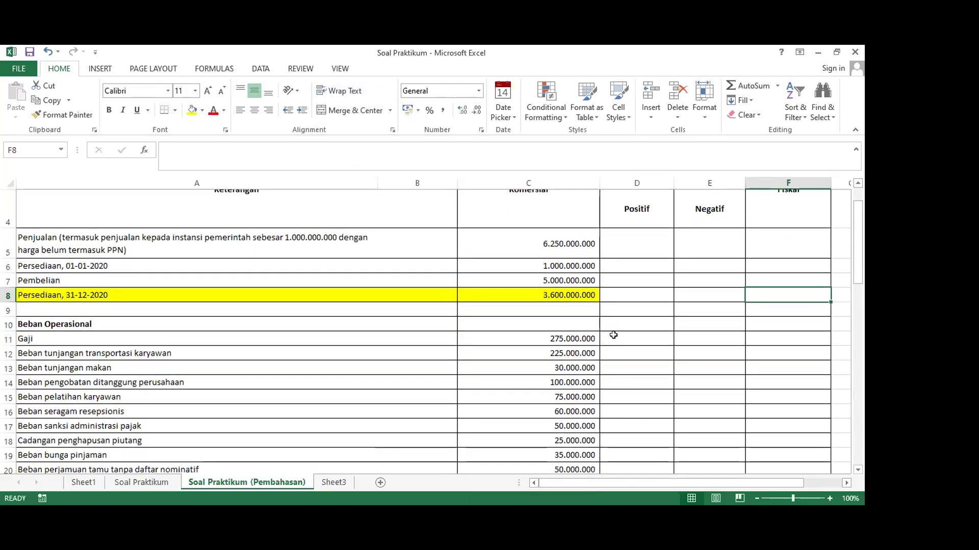
{"action": "type", "text": "350"}
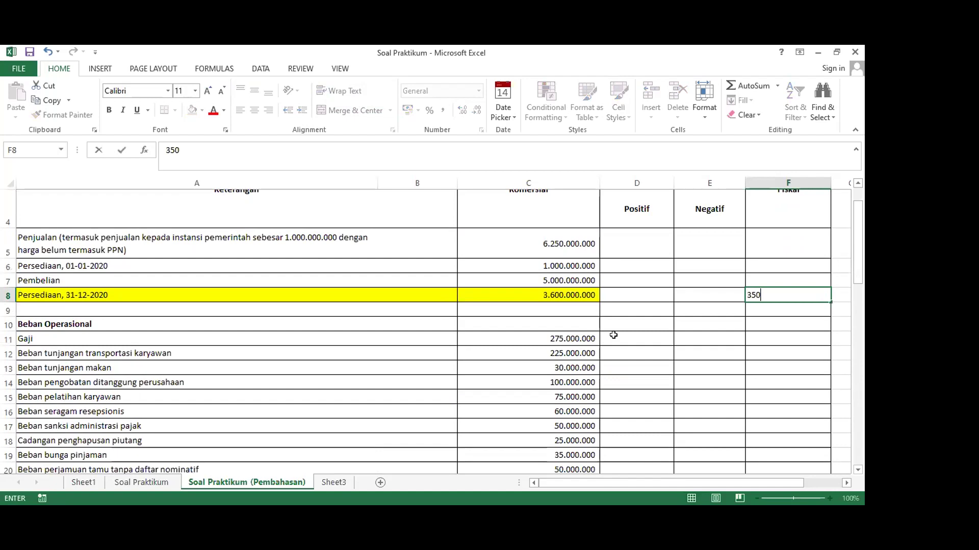
{"action": "type", "text": "0000000"}
{"action": "key", "text": "Tab"}
Apply the Accounting number format to the whole Fiskal column F
{"action": "left_click", "coordinate": [439, 177]}
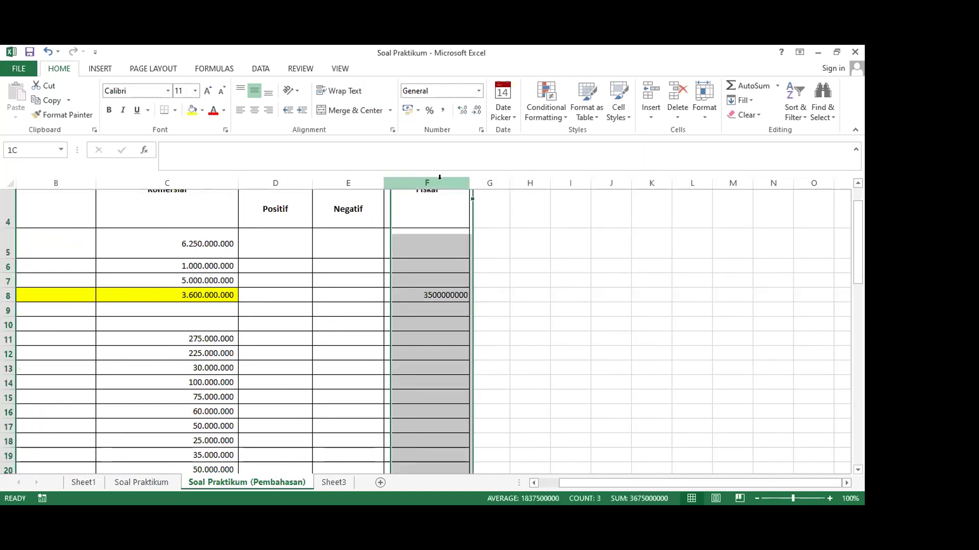
{"action": "left_click", "coordinate": [442, 110]}
{"action": "scroll", "coordinate": [496, 253], "scroll_direction": "up", "scroll_amount": 1}
{"action": "scroll", "coordinate": [483, 301], "scroll_direction": "down", "scroll_amount": 2}
{"action": "scroll", "coordinate": [484, 301], "scroll_direction": "down", "scroll_amount": 5}
{"action": "scroll", "coordinate": [399, 328], "scroll_direction": "up", "scroll_amount": 4}
{"action": "left_click", "coordinate": [427, 268]}
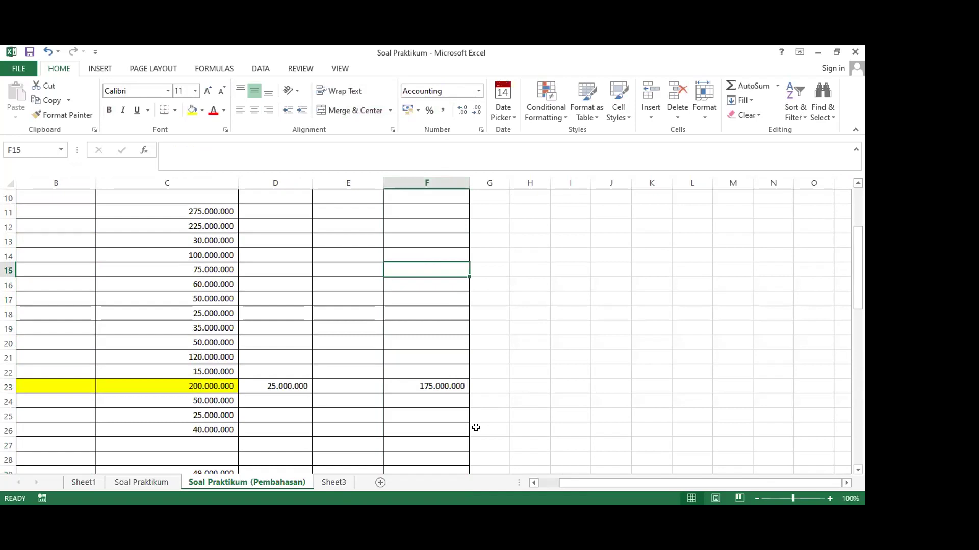
{"action": "key", "text": "alt+Tab"}
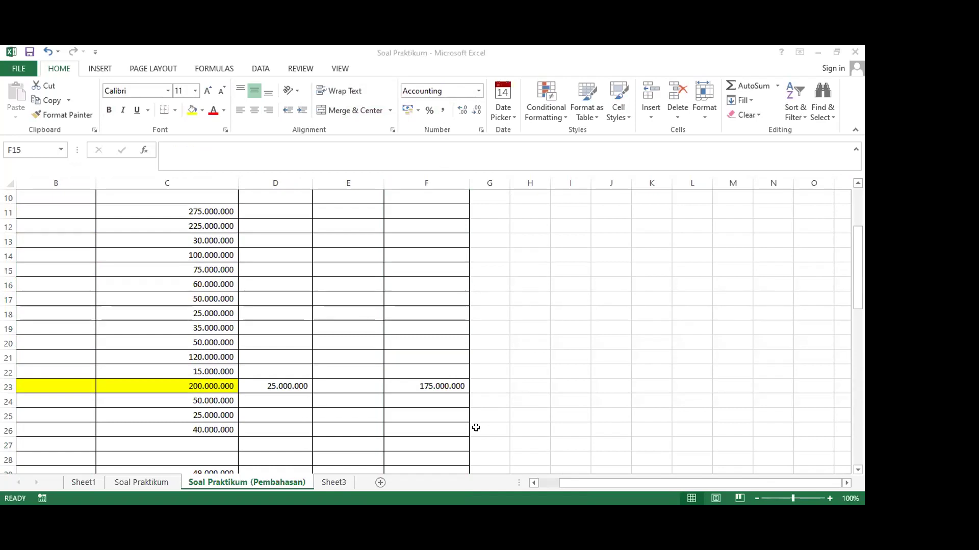
{"action": "key", "text": "alt+Tab"}
{"action": "scroll", "coordinate": [339, 339], "scroll_direction": "up", "scroll_amount": 1}
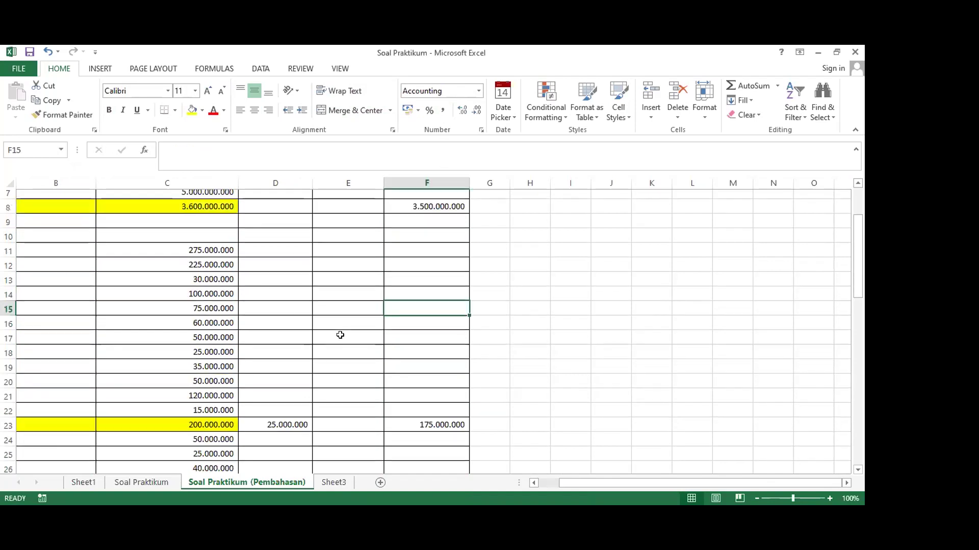
{"action": "key", "text": "Left"}
{"action": "key", "text": "Left"}
{"action": "key", "text": "Left"}
{"action": "key", "text": "Left"}
{"action": "key", "text": "Left"}
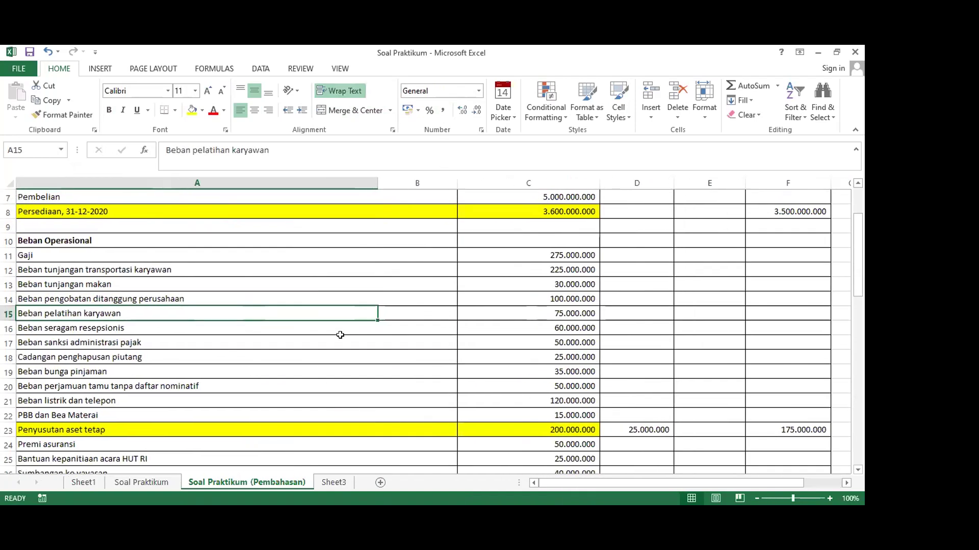
{"action": "scroll", "coordinate": [661, 315], "scroll_direction": "down", "scroll_amount": 5}
{"action": "scroll", "coordinate": [662, 408], "scroll_direction": "up", "scroll_amount": 7}
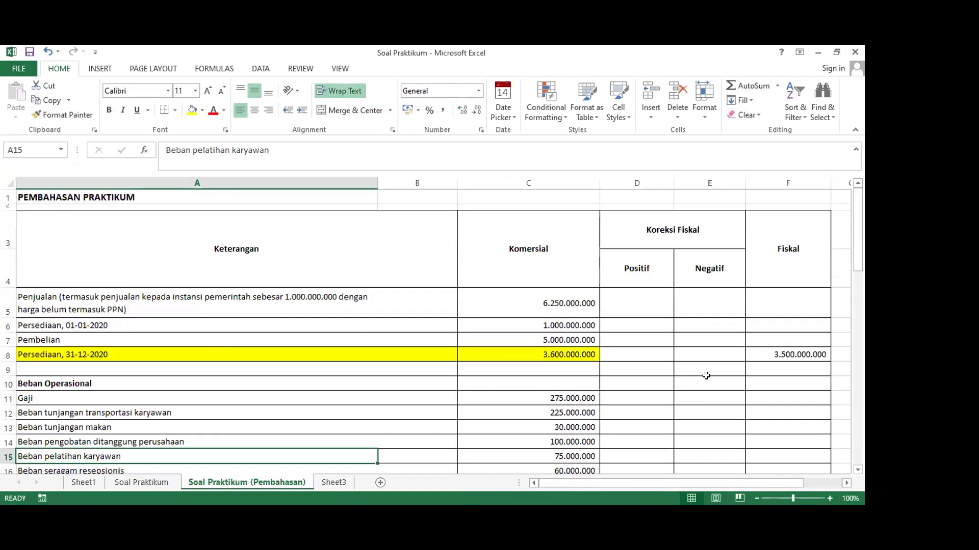
{"action": "left_click", "coordinate": [750, 353]}
{"action": "left_click", "coordinate": [619, 351]}
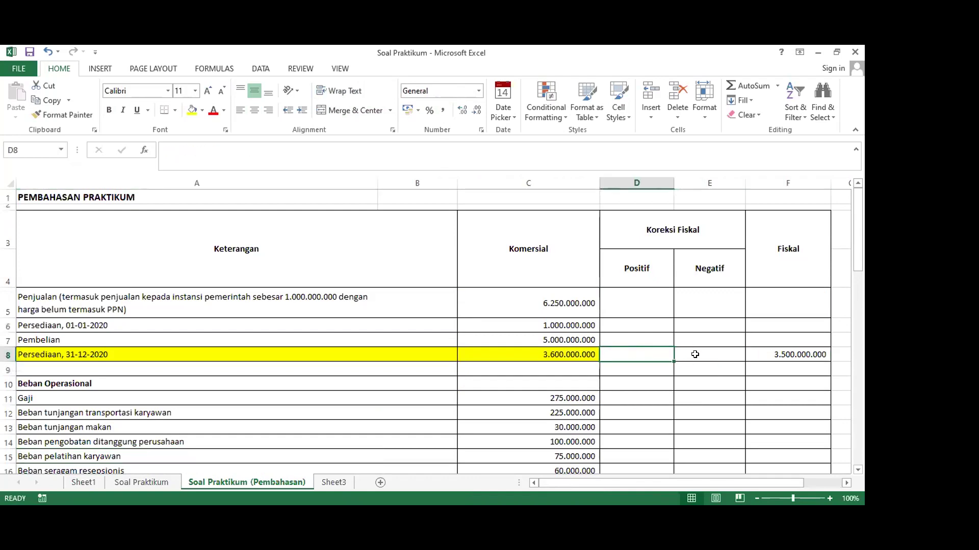
{"action": "scroll", "coordinate": [739, 347], "scroll_direction": "down", "scroll_amount": 1}
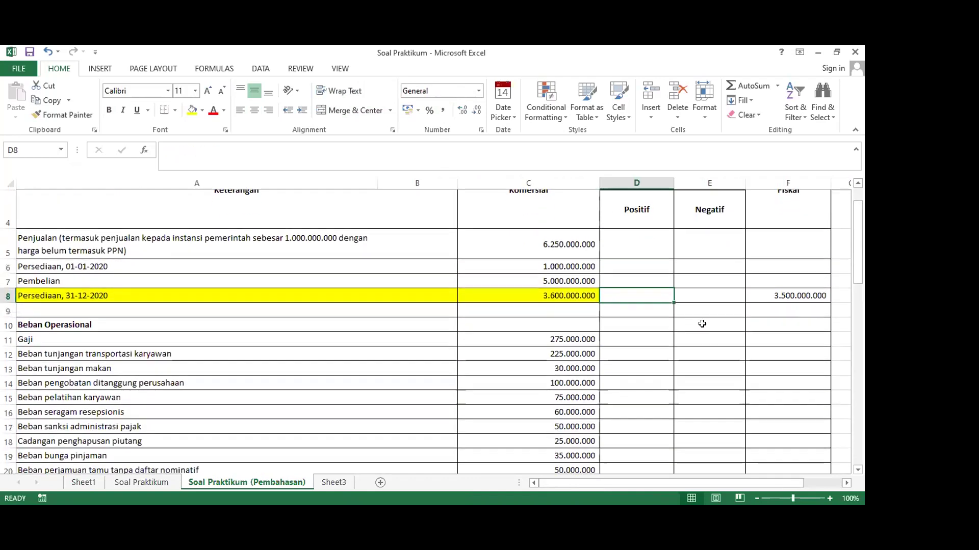
{"action": "left_click", "coordinate": [714, 288]}
{"action": "left_click", "coordinate": [632, 293]}
{"action": "left_click", "coordinate": [776, 289]}
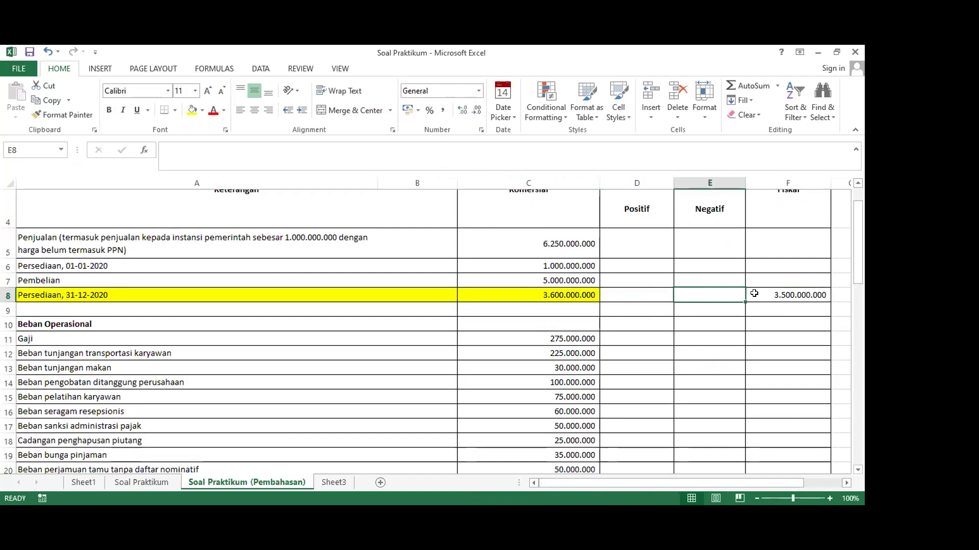
{"action": "left_click", "coordinate": [557, 297]}
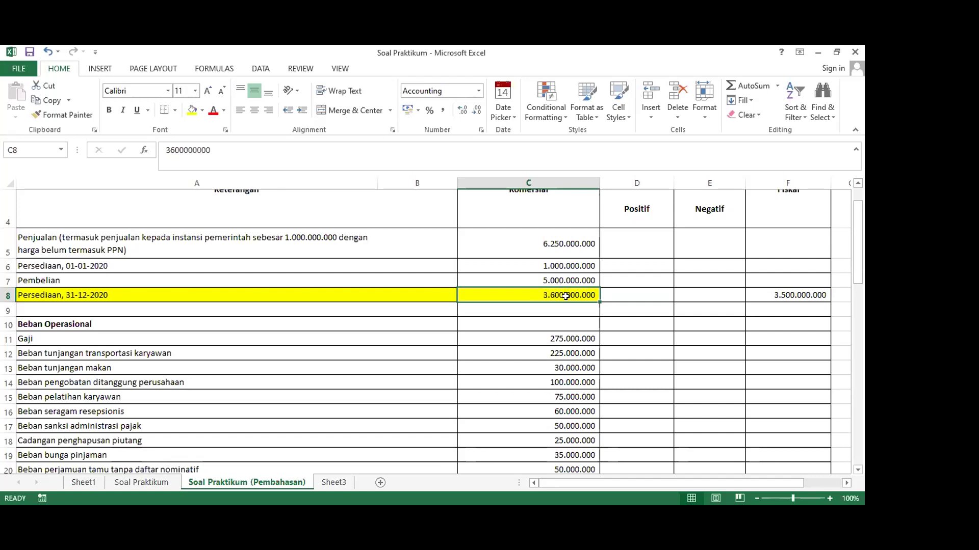
{"action": "left_click", "coordinate": [758, 293]}
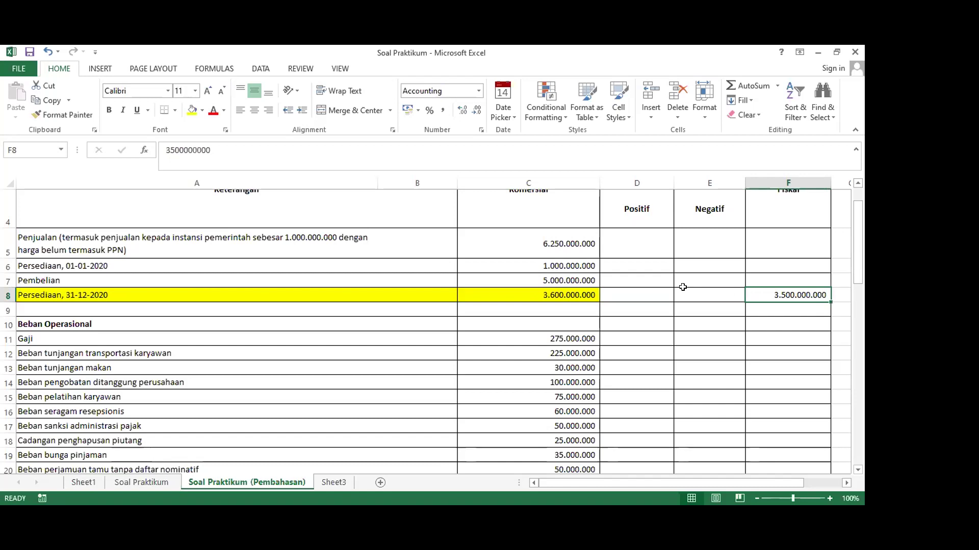
{"action": "left_click", "coordinate": [540, 294]}
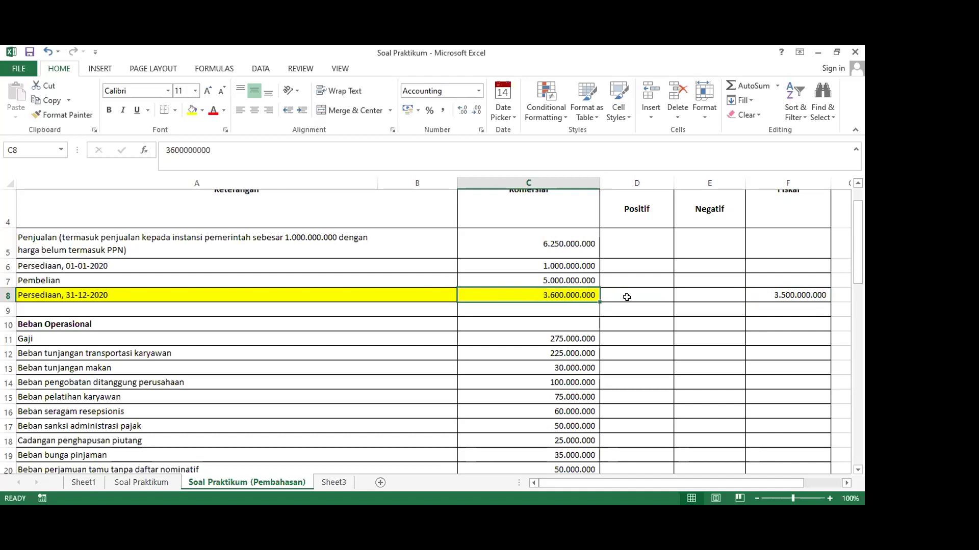
{"action": "left_click", "coordinate": [775, 296]}
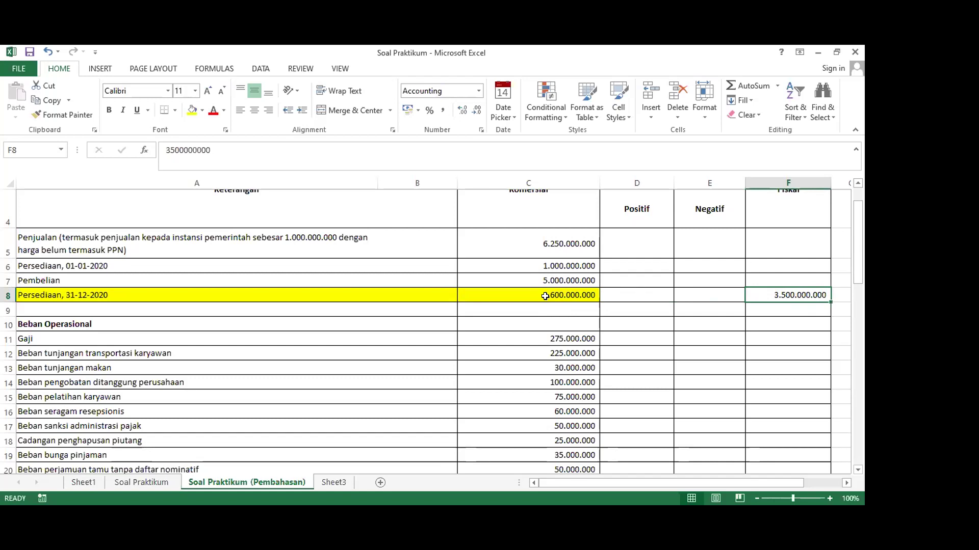
{"action": "left_click", "coordinate": [527, 264]}
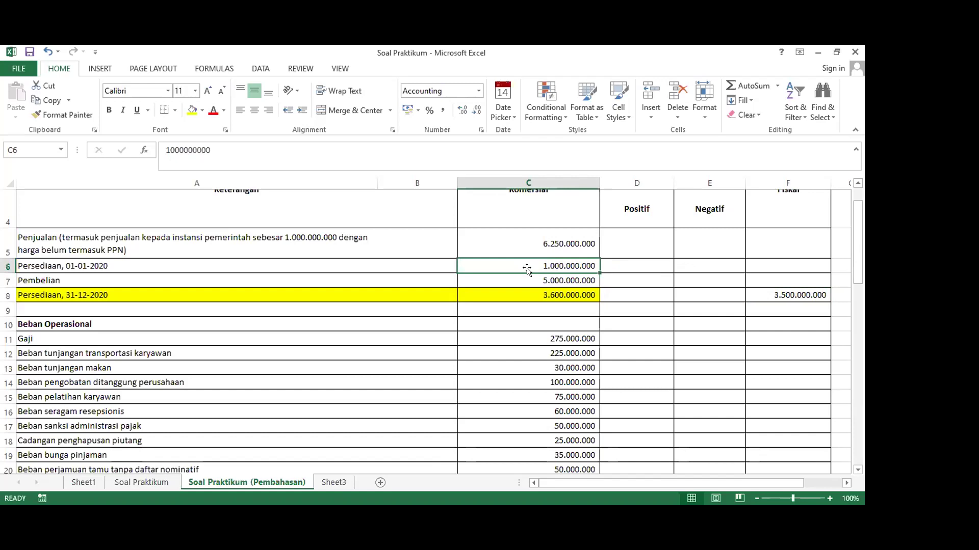
{"action": "left_click", "coordinate": [525, 278]}
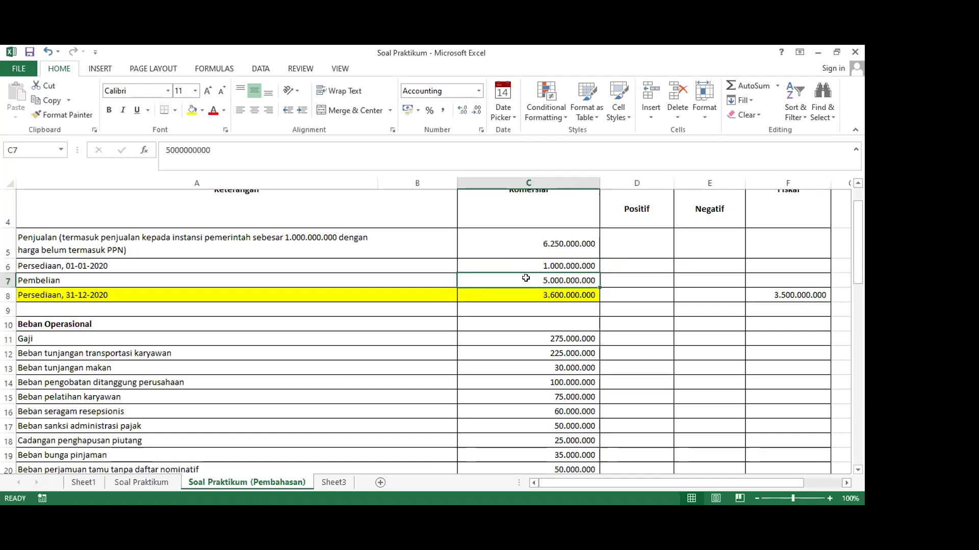
{"action": "left_click", "coordinate": [527, 295]}
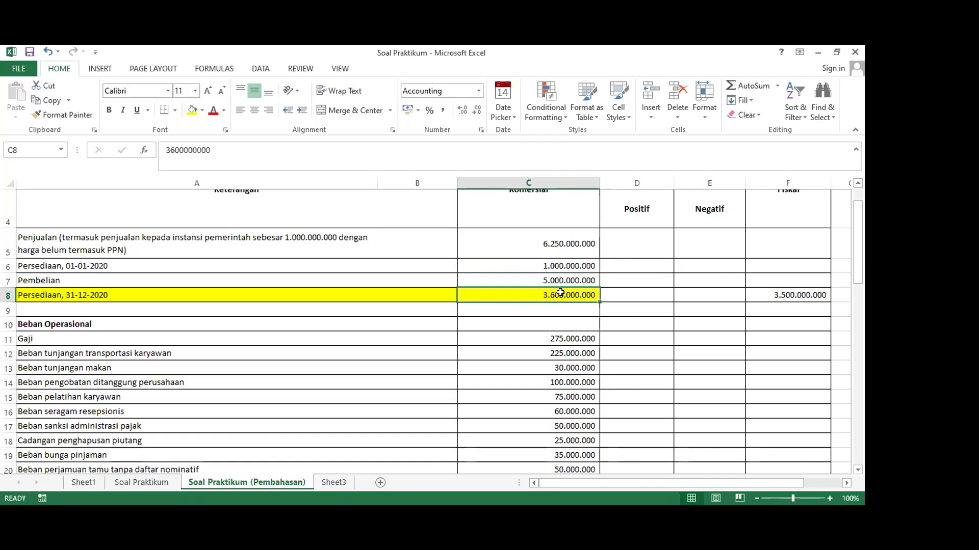
{"action": "left_click", "coordinate": [688, 281]}
Enter =C8-F8 in E8 so the negative inventory correction shows 100.000.000
{"action": "left_click", "coordinate": [689, 295]}
{"action": "type", "text": "="}
{"action": "left_click", "coordinate": [552, 295]}
{"action": "type", "text": "-"}
{"action": "left_click", "coordinate": [763, 295]}
{"action": "key", "text": "Return"}
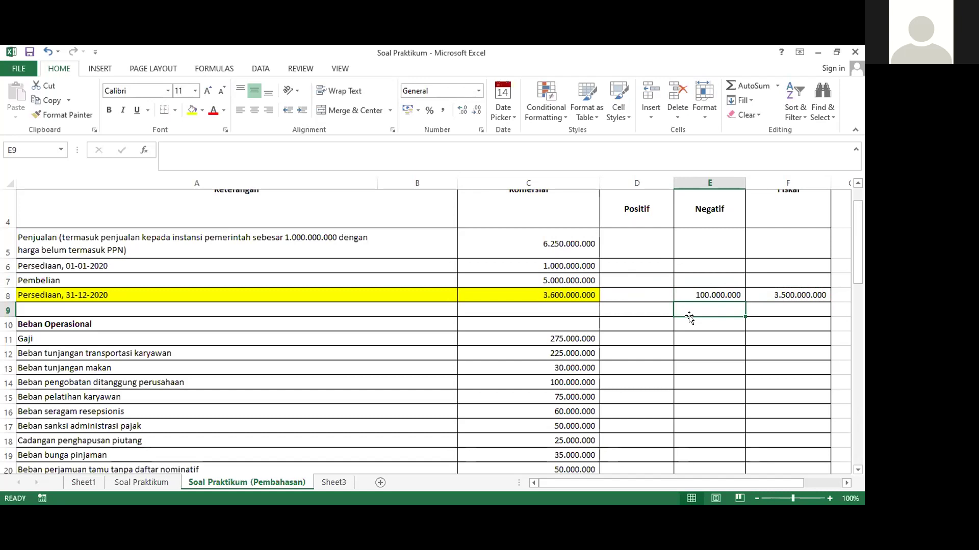
Fill the Penjualan range A5:C5 yellow
{"action": "scroll", "coordinate": [688, 317], "scroll_direction": "down", "scroll_amount": 10}
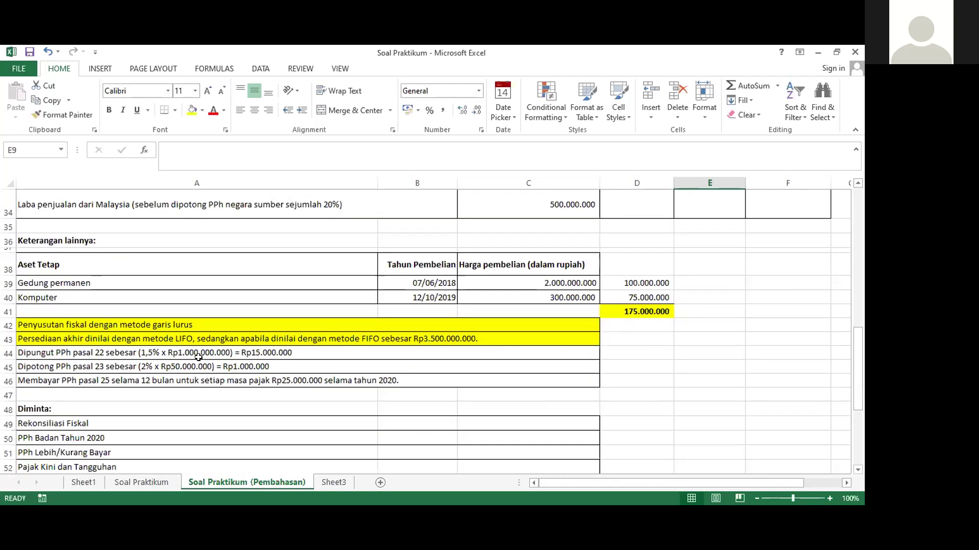
{"action": "scroll", "coordinate": [199, 358], "scroll_direction": "down", "scroll_amount": 2}
{"action": "scroll", "coordinate": [209, 306], "scroll_direction": "up", "scroll_amount": 2}
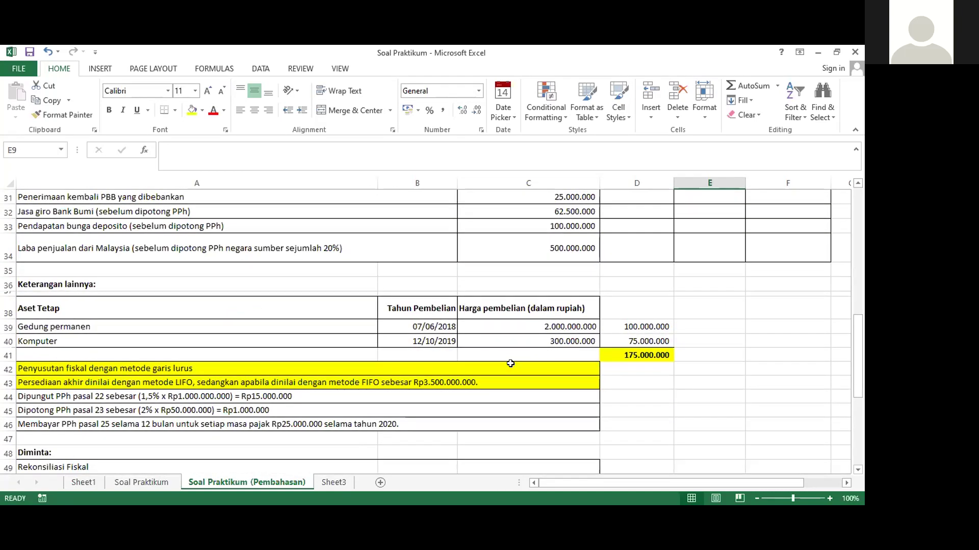
{"action": "scroll", "coordinate": [510, 363], "scroll_direction": "up", "scroll_amount": 10}
{"action": "left_click", "coordinate": [704, 339]}
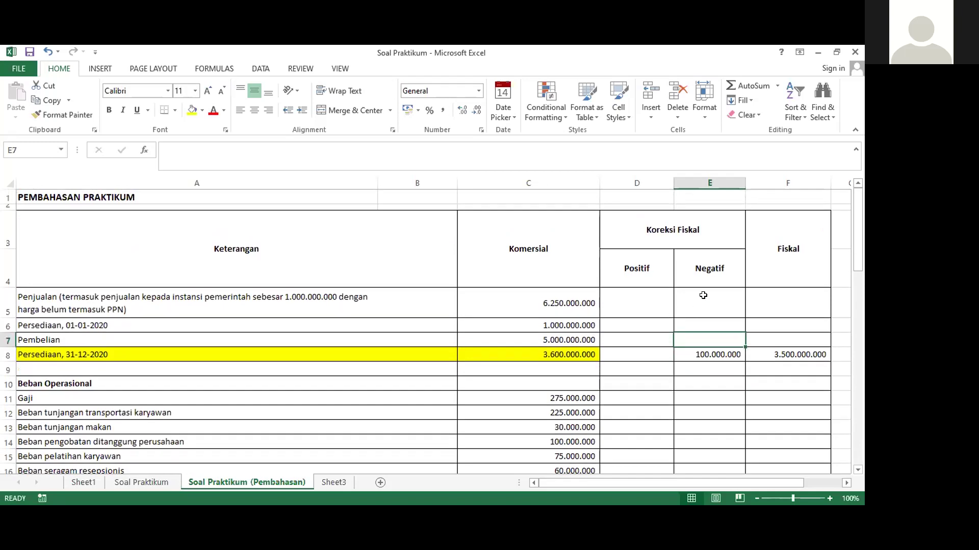
{"action": "left_click", "coordinate": [703, 296]}
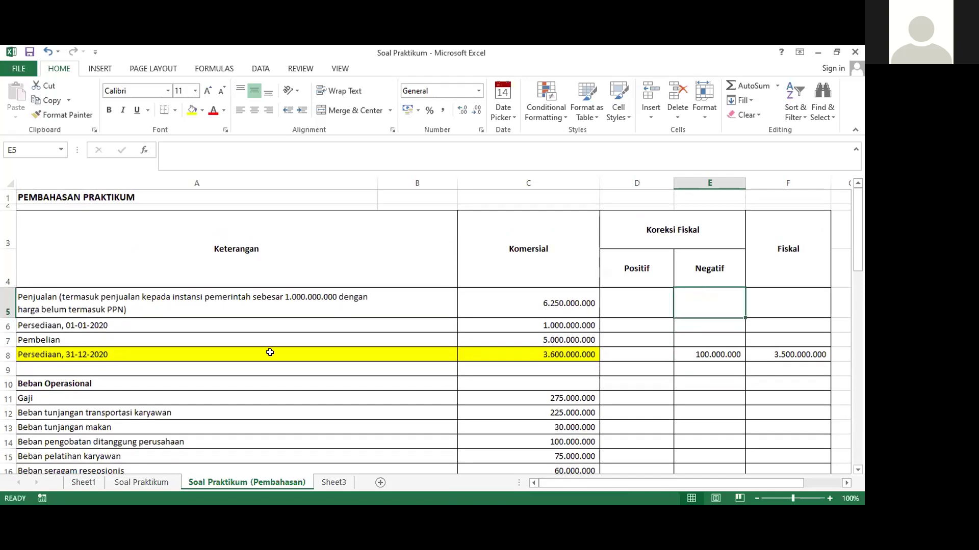
{"action": "left_click", "coordinate": [129, 298]}
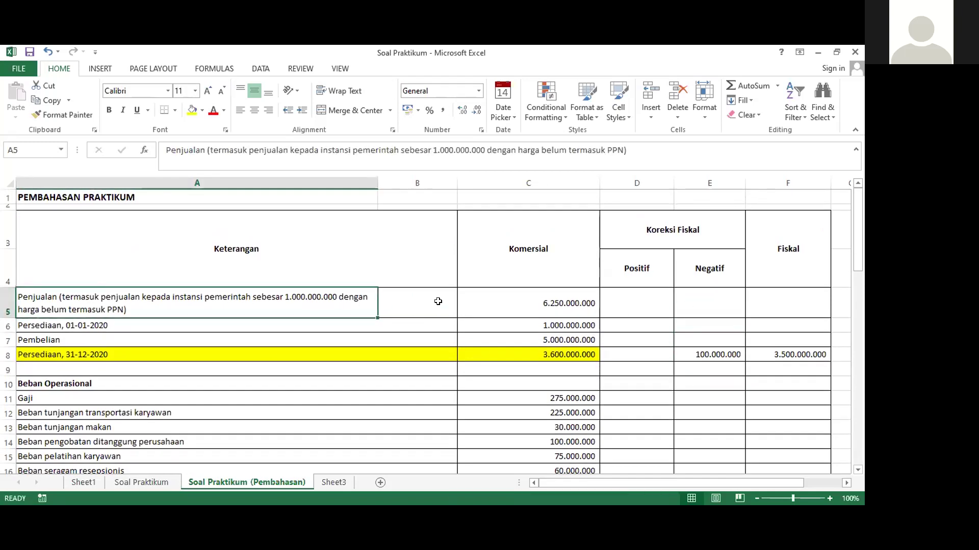
{"action": "left_click", "coordinate": [539, 297], "text": "shift"}
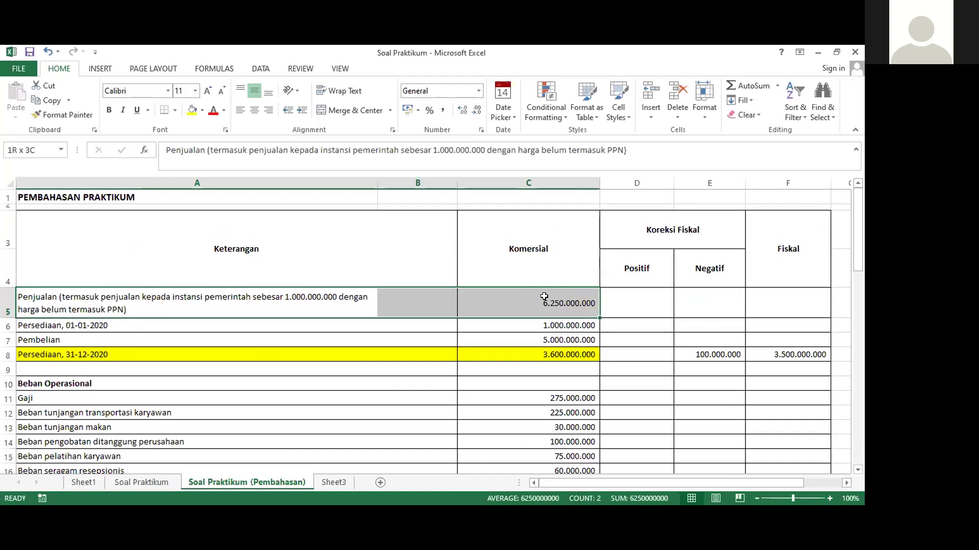
{"action": "left_click", "coordinate": [192, 110]}
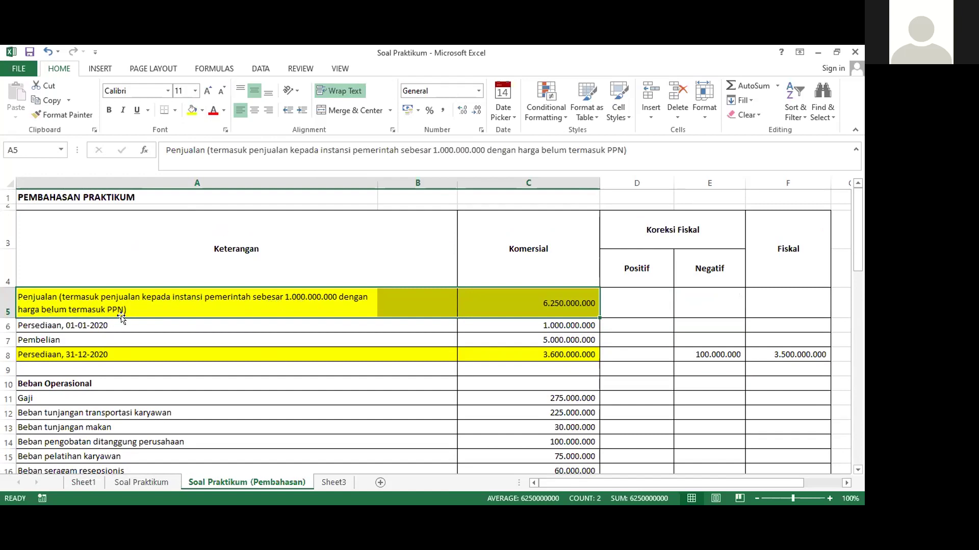
{"action": "left_click", "coordinate": [533, 302]}
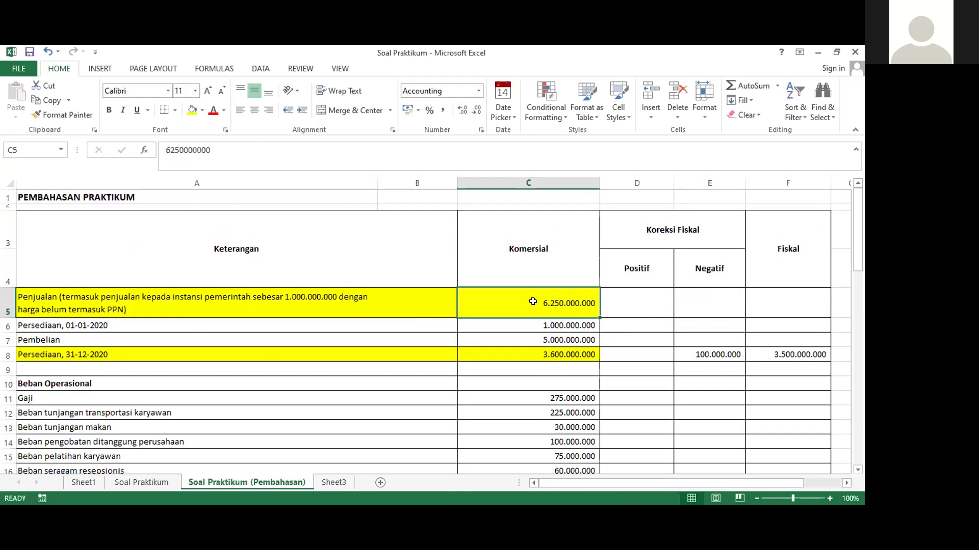
Link Penjualan's fiscal cell F5 to C5, showing 6.250.000.000
{"action": "left_click", "coordinate": [795, 303]}
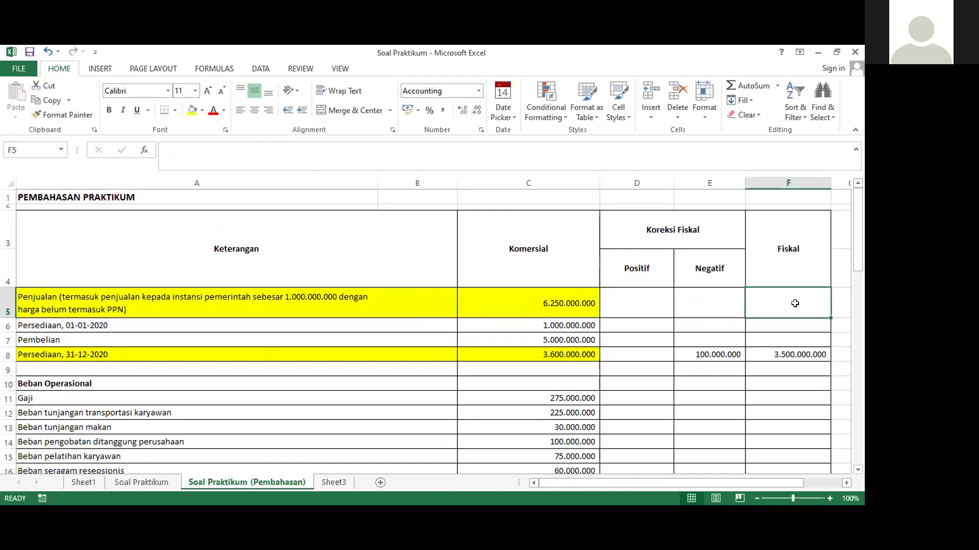
{"action": "type", "text": "="}
{"action": "left_click", "coordinate": [548, 305]}
{"action": "key", "text": "Return"}
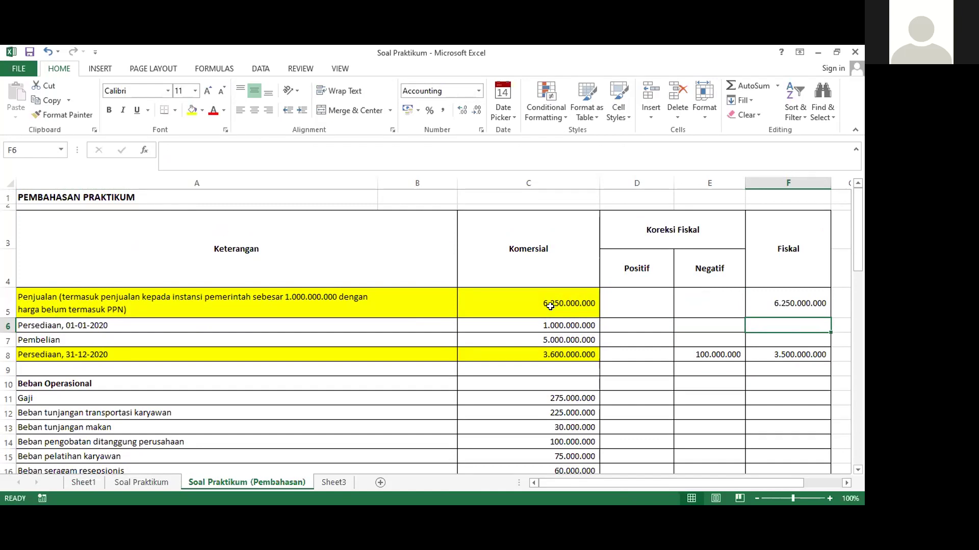
{"action": "type", "text": "="}
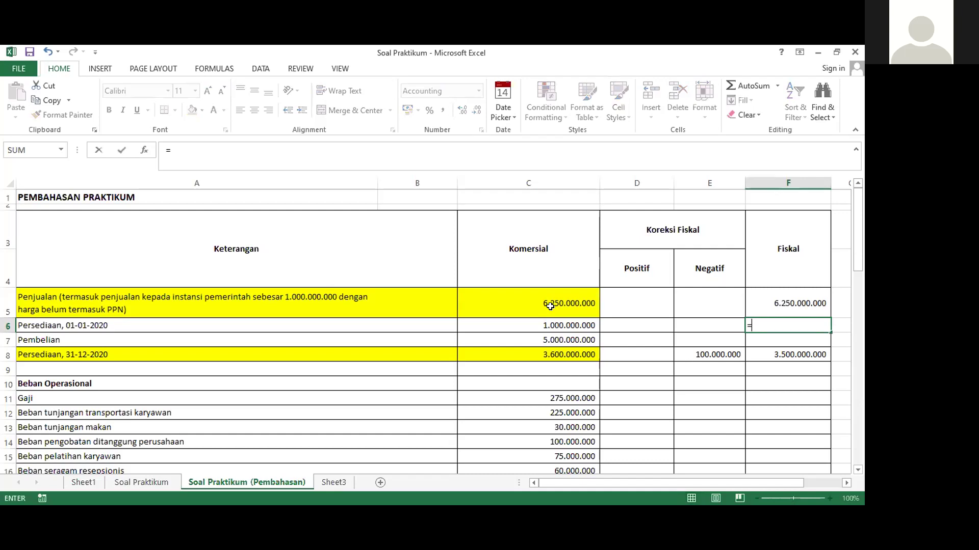
{"action": "key", "text": "Escape"}
Select the opening inventory row A6:C6 and set its fiscal cell F6 to =C6
{"action": "left_click", "coordinate": [541, 336]}
{"action": "left_click_drag", "start_coordinate": [535, 326], "coordinate": [201, 324]}
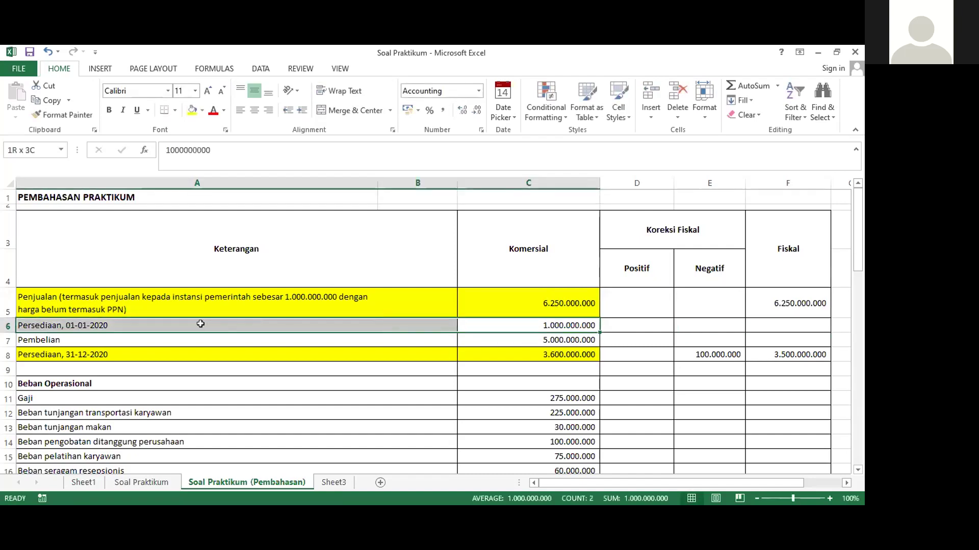
{"action": "left_click", "coordinate": [765, 327]}
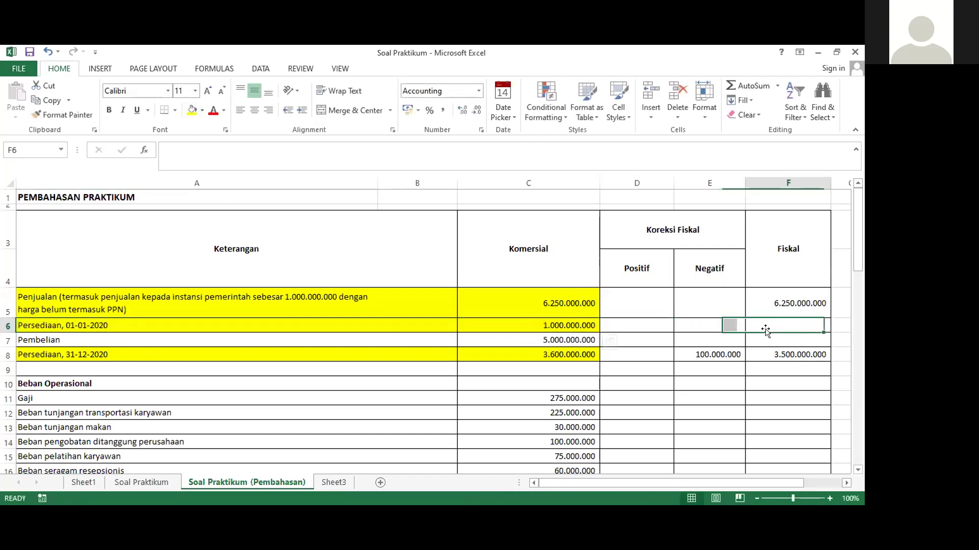
{"action": "type", "text": "="}
{"action": "left_click", "coordinate": [554, 327]}
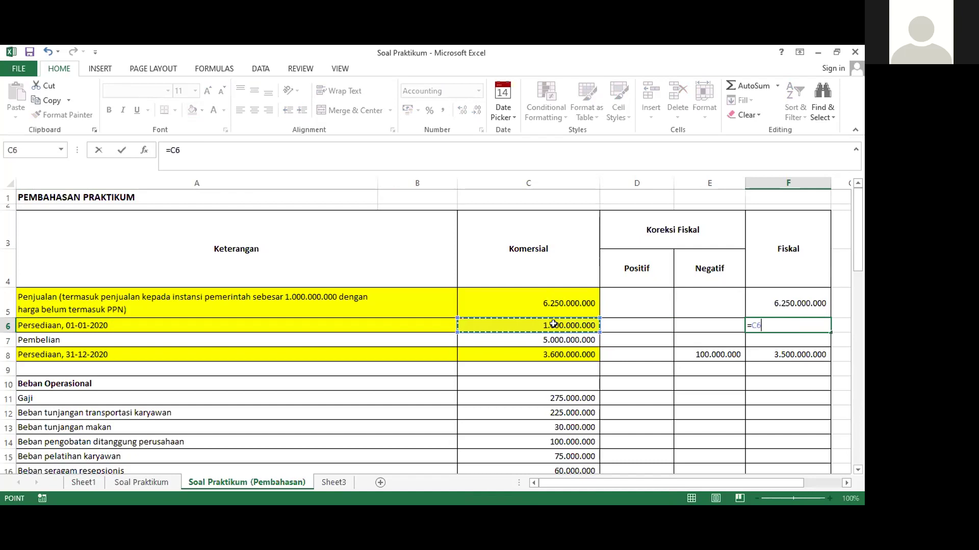
{"action": "key", "text": "Return"}
Fill the Pembelian row A7:C7 yellow and set F7 to =C7 (5.000.000.000)
{"action": "left_click_drag", "start_coordinate": [527, 336], "coordinate": [237, 337]}
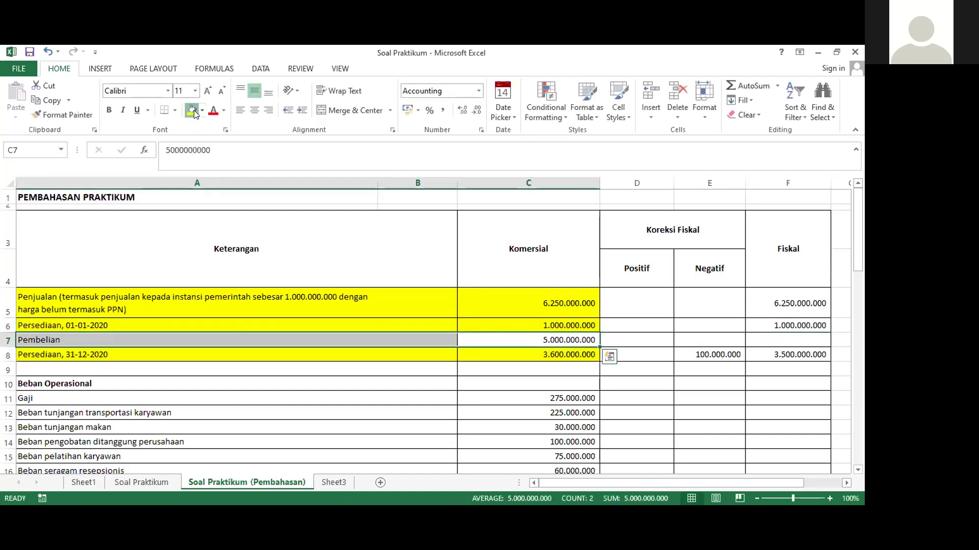
{"action": "left_click", "coordinate": [192, 110]}
{"action": "left_click", "coordinate": [766, 343]}
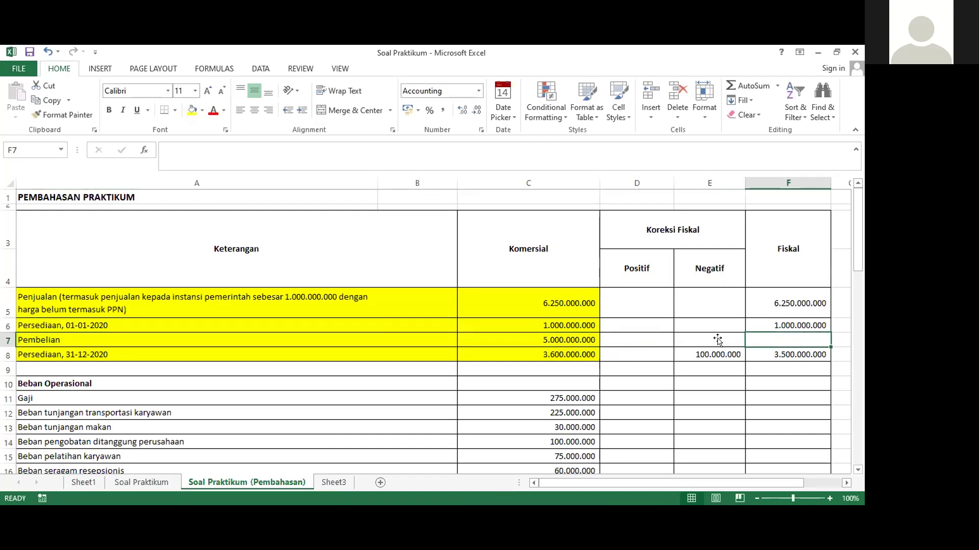
{"action": "type", "text": "="}
{"action": "left_click", "coordinate": [542, 342]}
{"action": "key", "text": "Return"}
{"action": "left_click", "coordinate": [769, 369]}
{"action": "scroll", "coordinate": [770, 368], "scroll_direction": "down", "scroll_amount": 1}
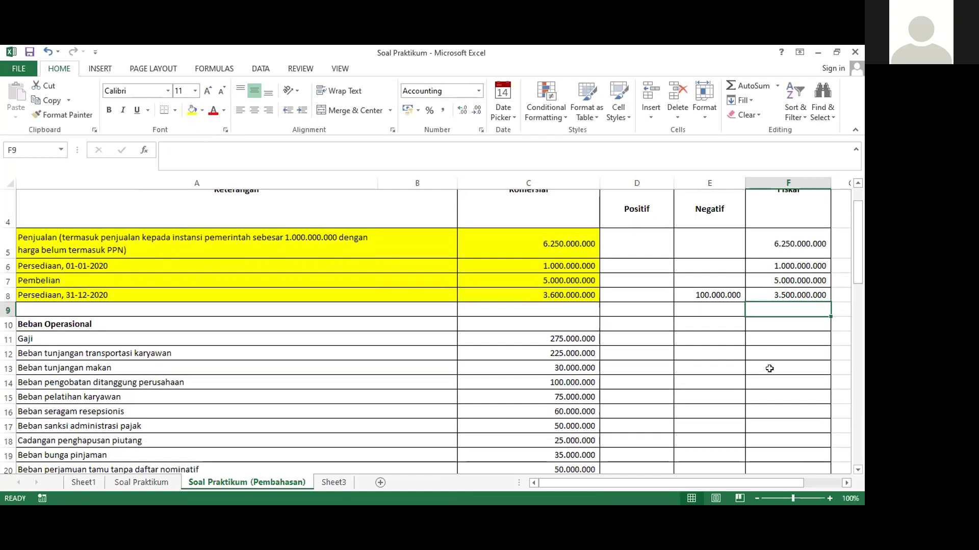
{"action": "left_click", "coordinate": [302, 313]}
Add a bold 'Laba Bruto' label in A9
{"action": "type", "text": "L"}
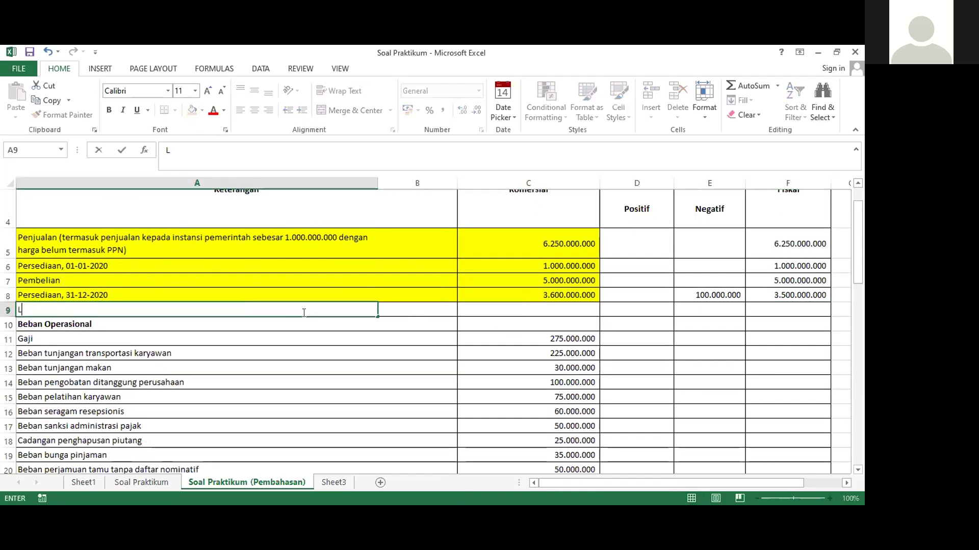
{"action": "type", "text": "aba Bruto"}
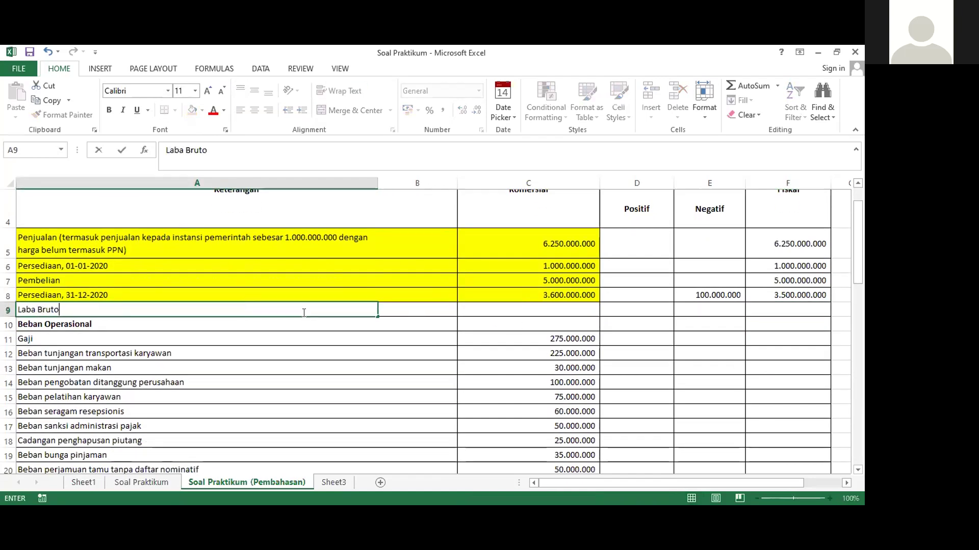
{"action": "key", "text": "Tab"}
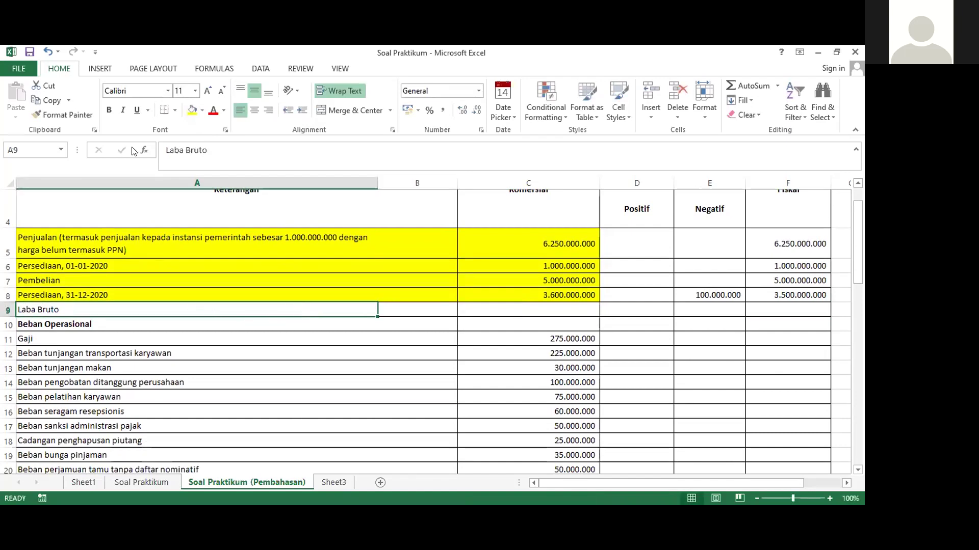
{"action": "left_click", "coordinate": [108, 110]}
{"action": "key", "text": "Right"}
{"action": "key", "text": "Right"}
{"action": "key", "text": "Right"}
{"action": "key", "text": "Right"}
{"action": "key", "text": "Right"}
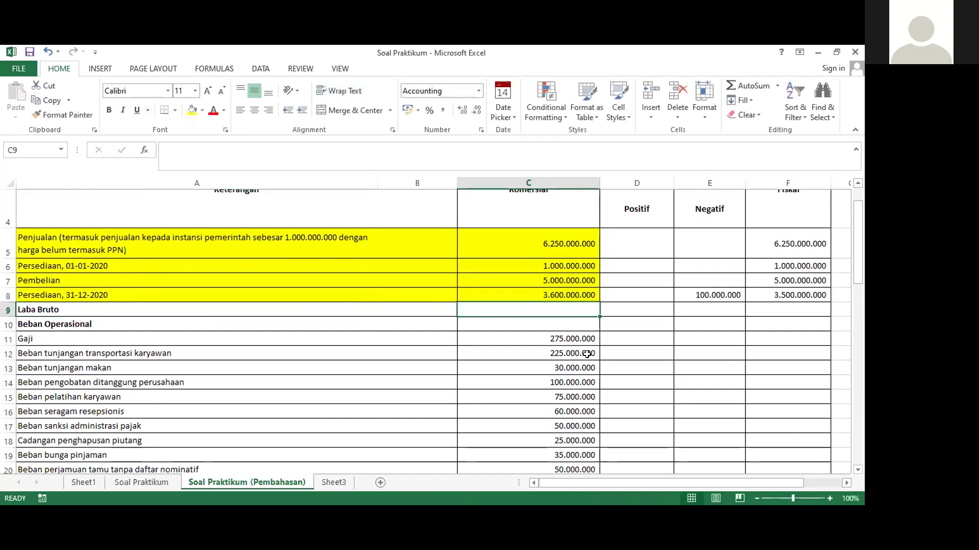
{"action": "scroll", "coordinate": [702, 304], "scroll_direction": "up", "scroll_amount": 1}
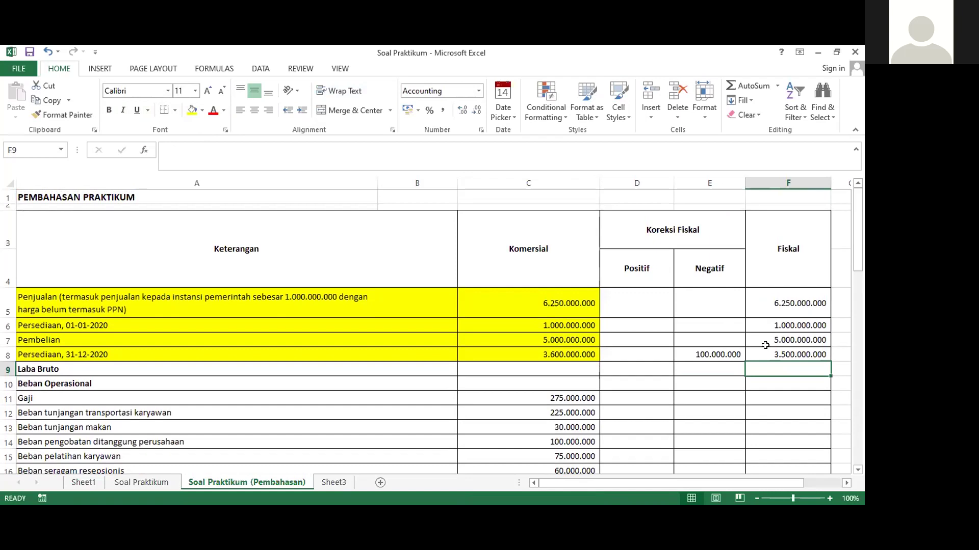
{"action": "scroll", "coordinate": [765, 345], "scroll_direction": "down", "scroll_amount": 1}
Compute F9 as =F5-(F6+F7-F8), giving 3.750.000.000, and make it bold
{"action": "type", "text": "="}
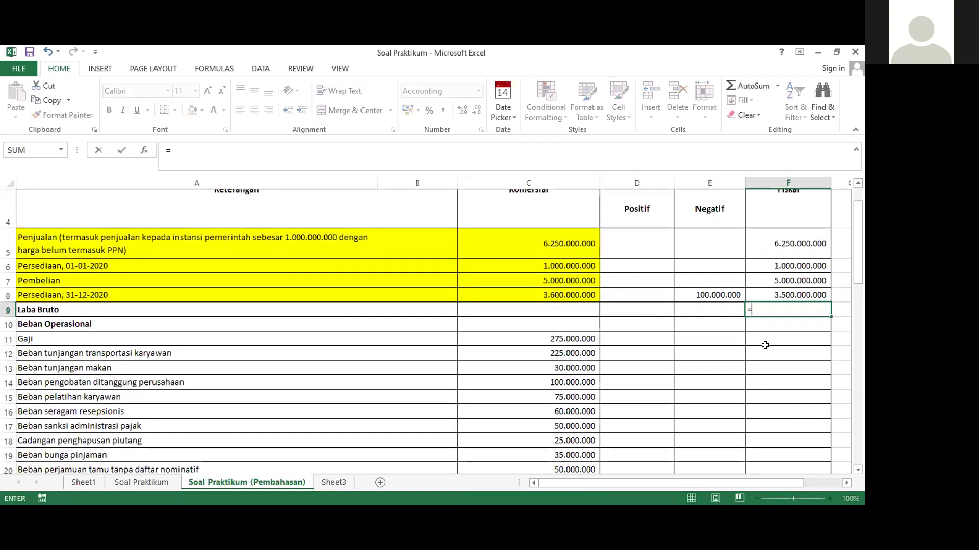
{"action": "left_click", "coordinate": [763, 247]}
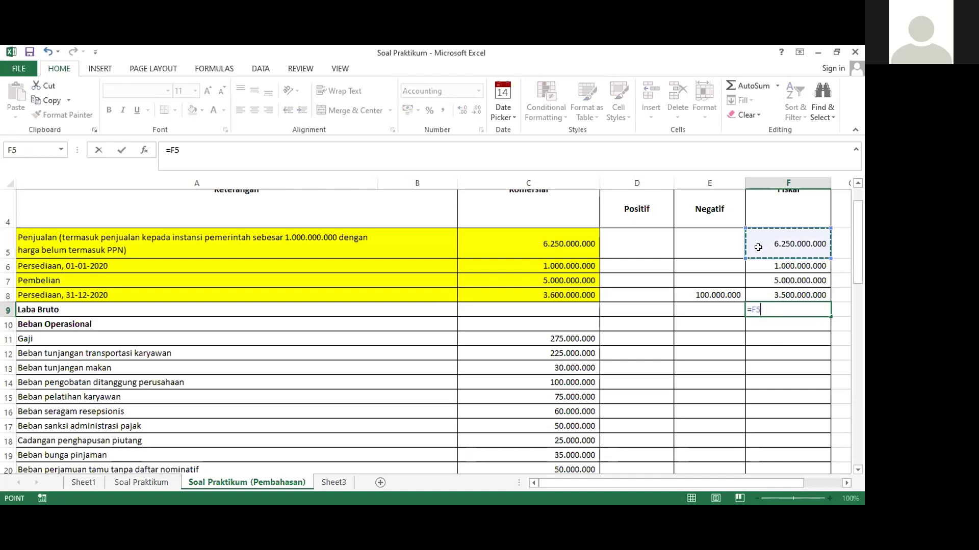
{"action": "type", "text": "-("}
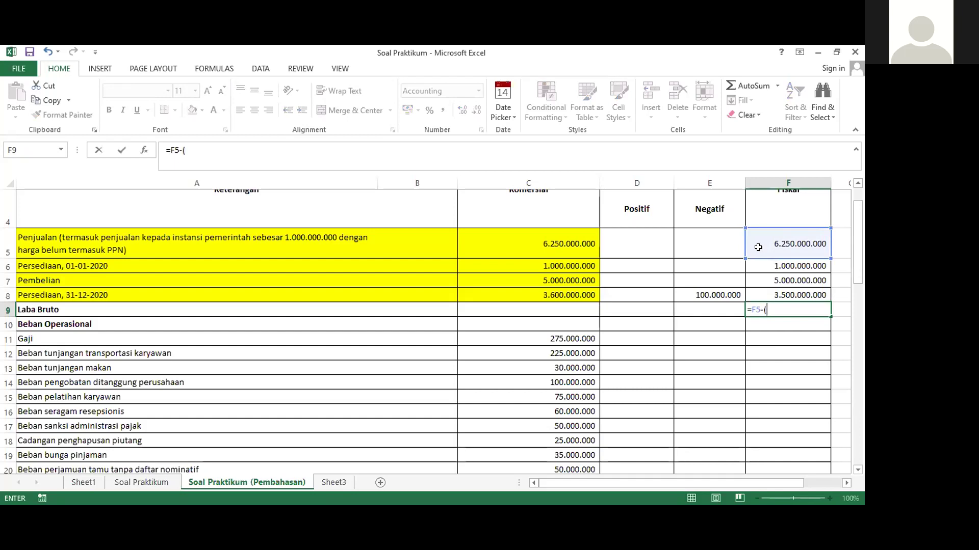
{"action": "left_click", "coordinate": [757, 266]}
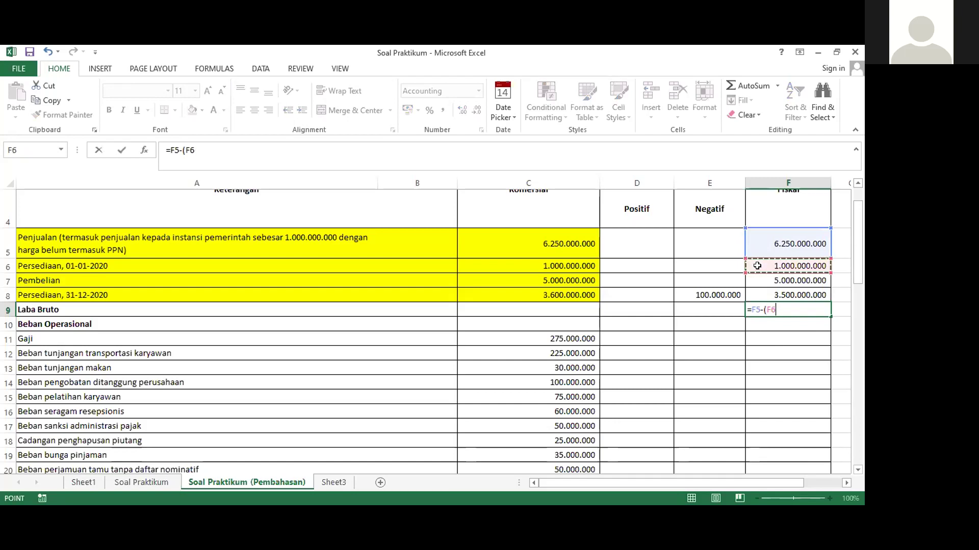
{"action": "type", "text": "+"}
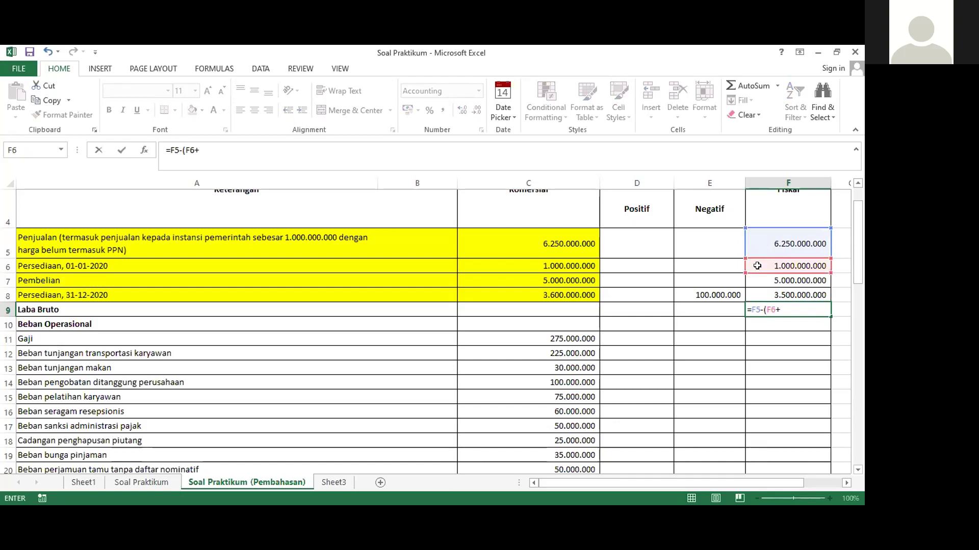
{"action": "left_click", "coordinate": [757, 277]}
{"action": "type", "text": "-"}
{"action": "left_click", "coordinate": [758, 294]}
{"action": "type", "text": ")"}
{"action": "key", "text": "Return"}
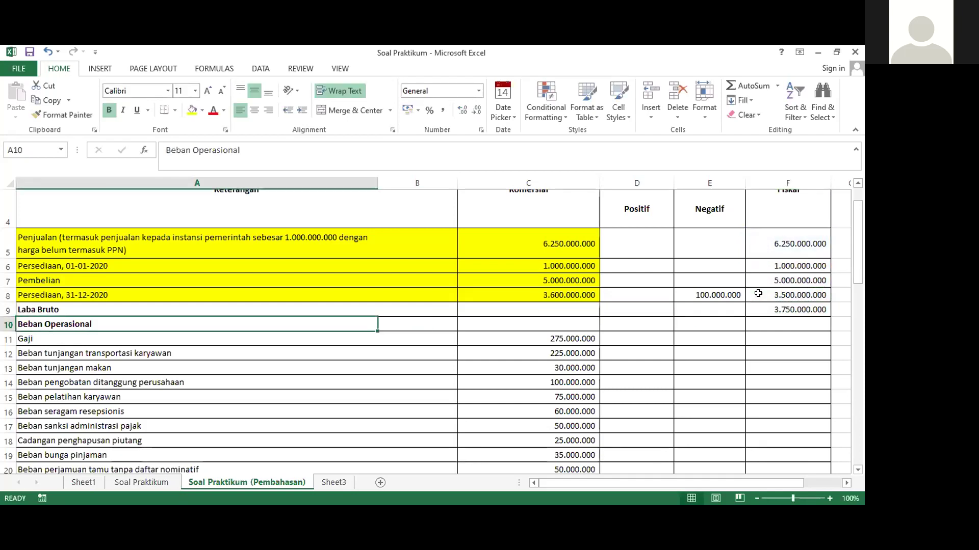
{"action": "left_click", "coordinate": [759, 307]}
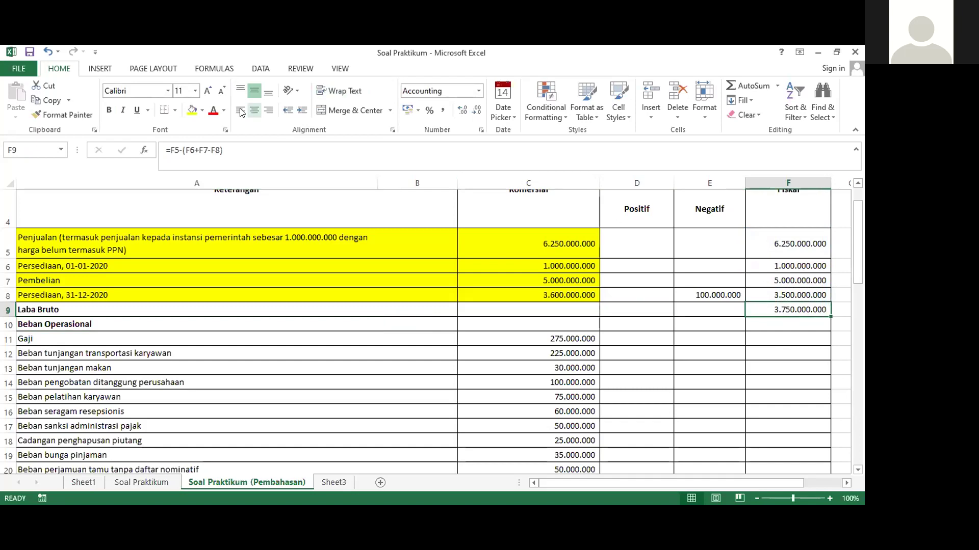
{"action": "left_click", "coordinate": [109, 110]}
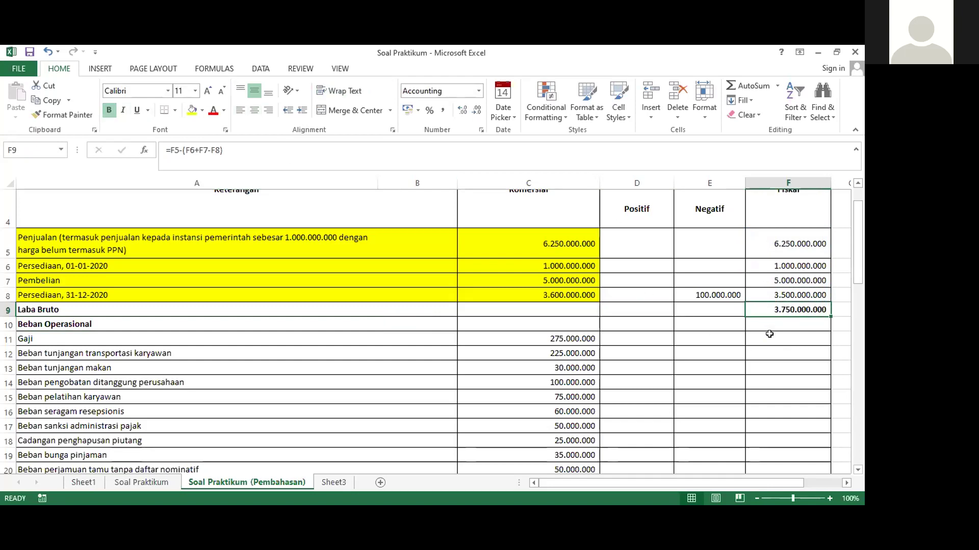
Fill the Gaji row A11:C11 yellow and set F11 to =C11 (275.000.000)
{"action": "left_click", "coordinate": [769, 336]}
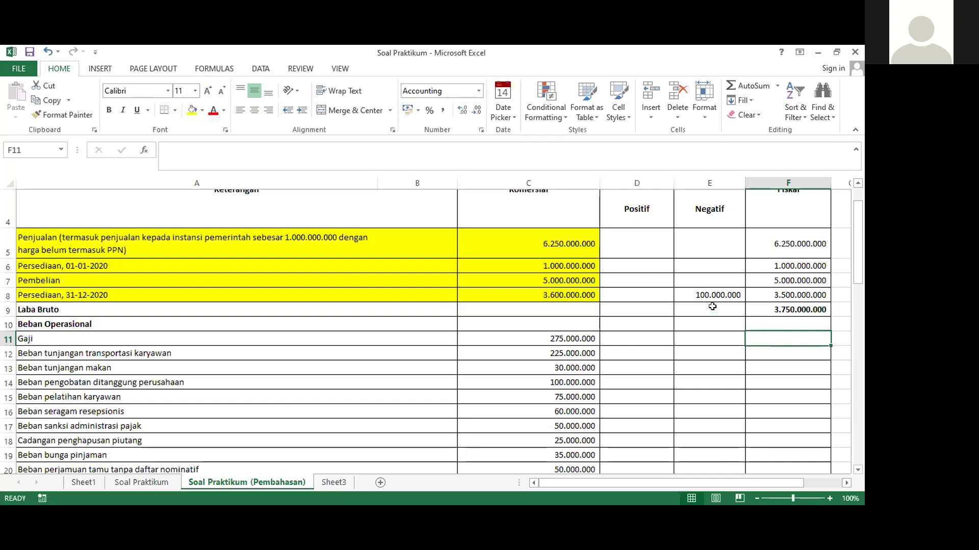
{"action": "scroll", "coordinate": [625, 313], "scroll_direction": "up", "scroll_amount": 1}
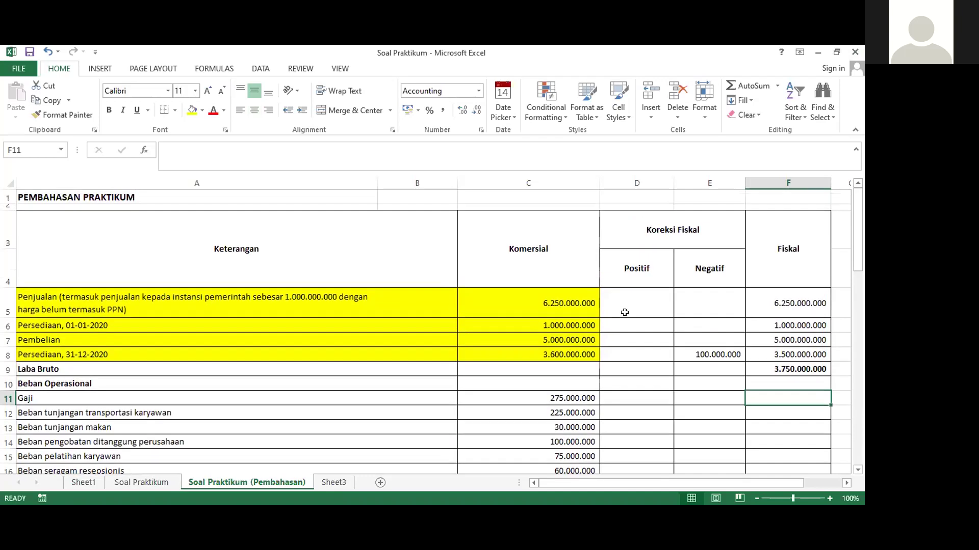
{"action": "scroll", "coordinate": [686, 293], "scroll_direction": "down", "scroll_amount": 2}
{"action": "scroll", "coordinate": [689, 295], "scroll_direction": "up", "scroll_amount": 1}
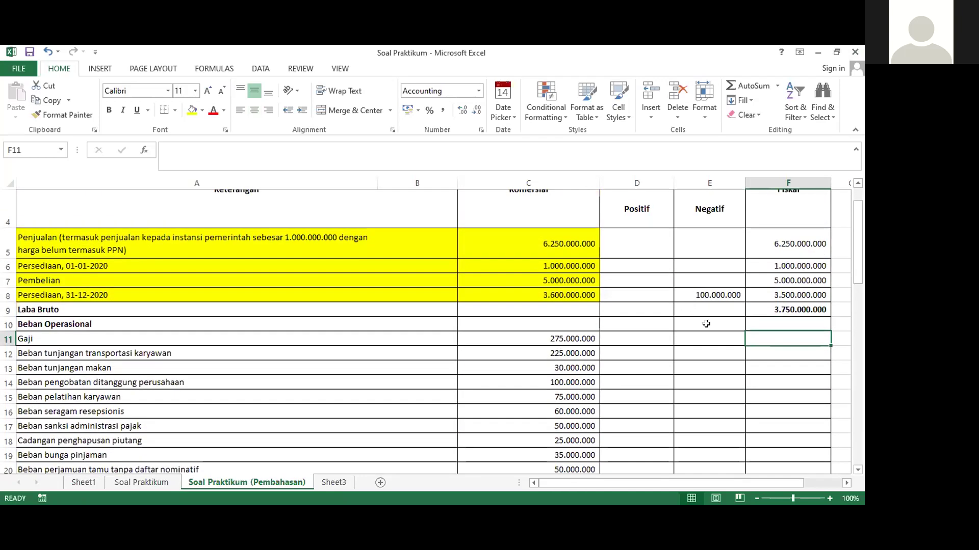
{"action": "left_click", "coordinate": [47, 338]}
{"action": "left_click_drag", "start_coordinate": [47, 334], "coordinate": [564, 338]}
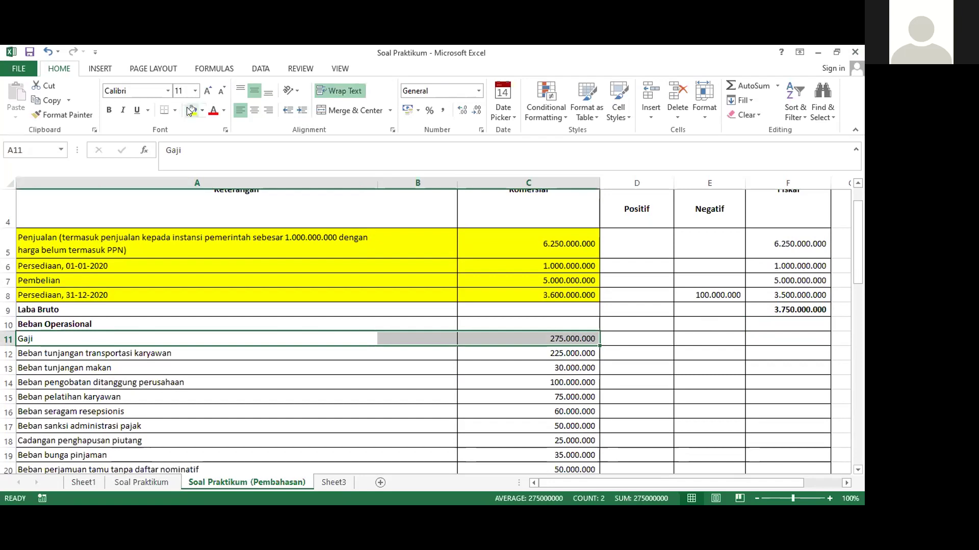
{"action": "left_click", "coordinate": [192, 110]}
{"action": "left_click", "coordinate": [774, 336]}
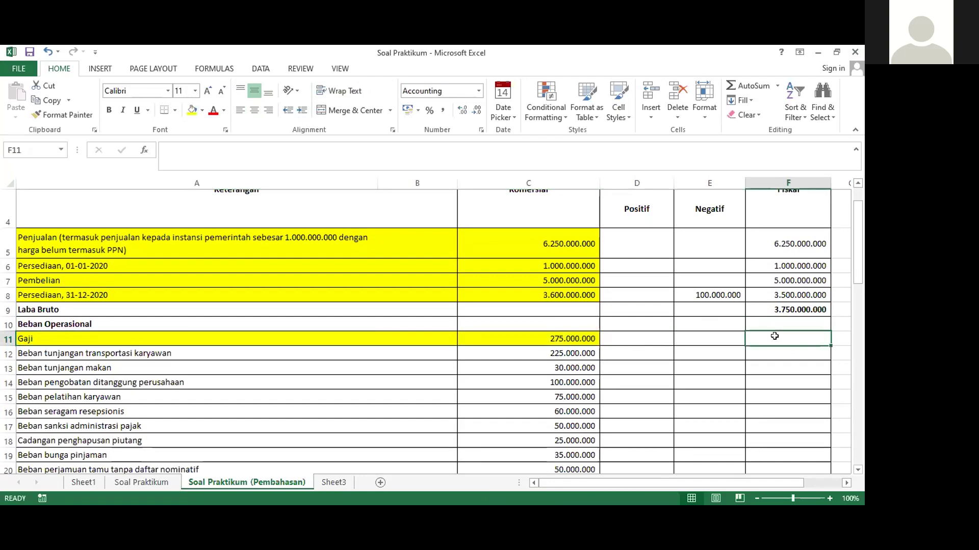
{"action": "type", "text": "="}
{"action": "left_click", "coordinate": [555, 339]}
{"action": "key", "text": "Return"}
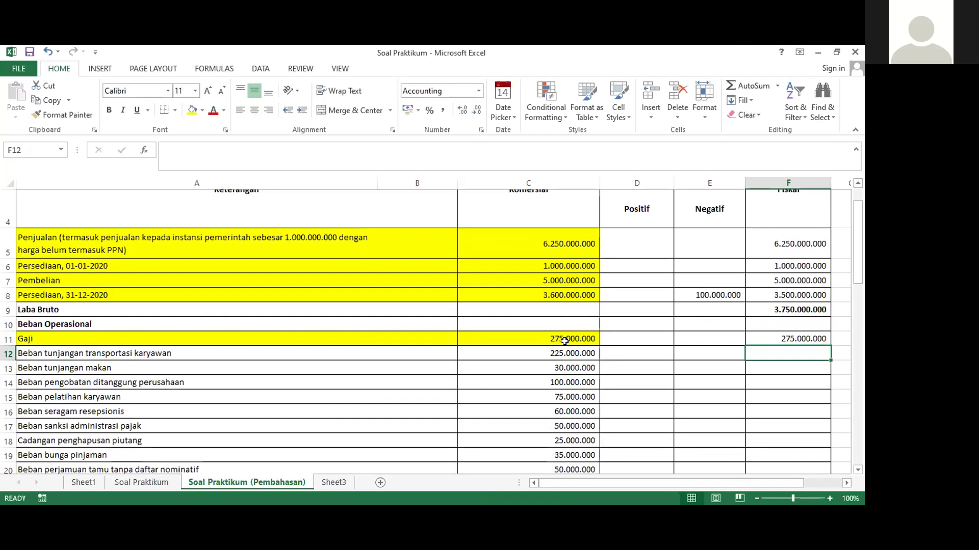
Fill the transport allowance row A12:C12 yellow and set F12 to =C12 (225.000.000)
{"action": "scroll", "coordinate": [565, 340], "scroll_direction": "down", "scroll_amount": 1}
{"action": "left_click_drag", "start_coordinate": [16, 269], "coordinate": [524, 271]}
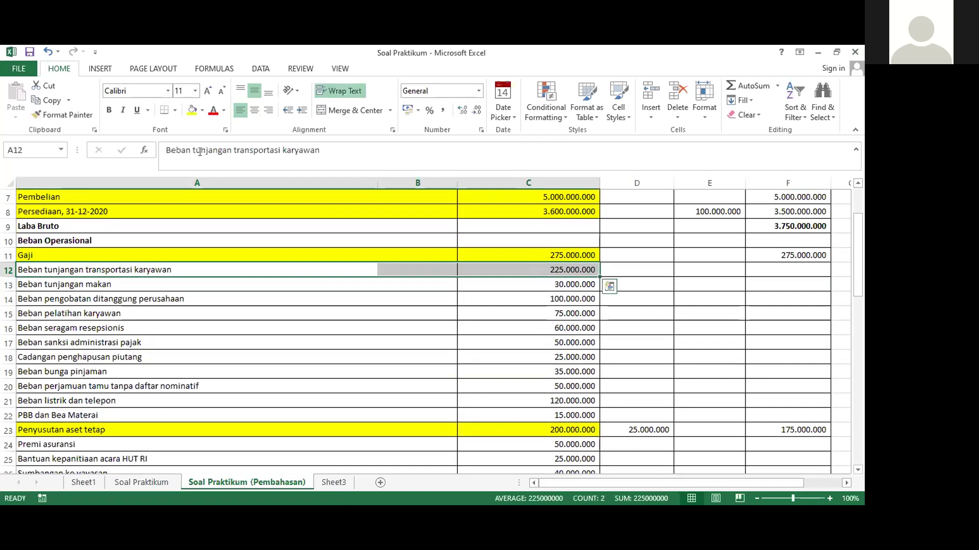
{"action": "left_click", "coordinate": [191, 110]}
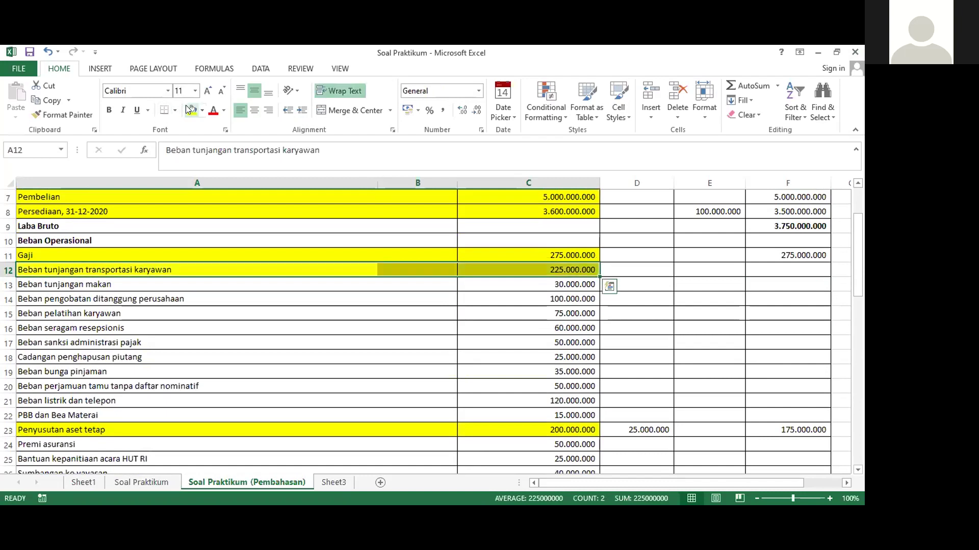
{"action": "left_click", "coordinate": [776, 265]}
{"action": "type", "text": "="}
{"action": "left_click", "coordinate": [553, 271]}
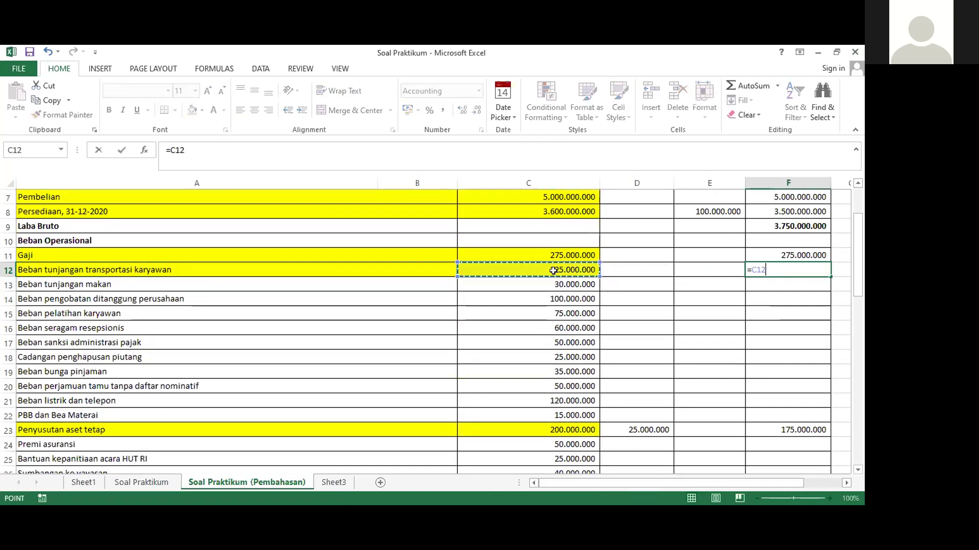
{"action": "key", "text": "Return"}
Fill the meal allowance row A13:C13 yellow and set F13 to =C13 (30.000.000)
{"action": "left_click_drag", "start_coordinate": [558, 284], "coordinate": [226, 281]}
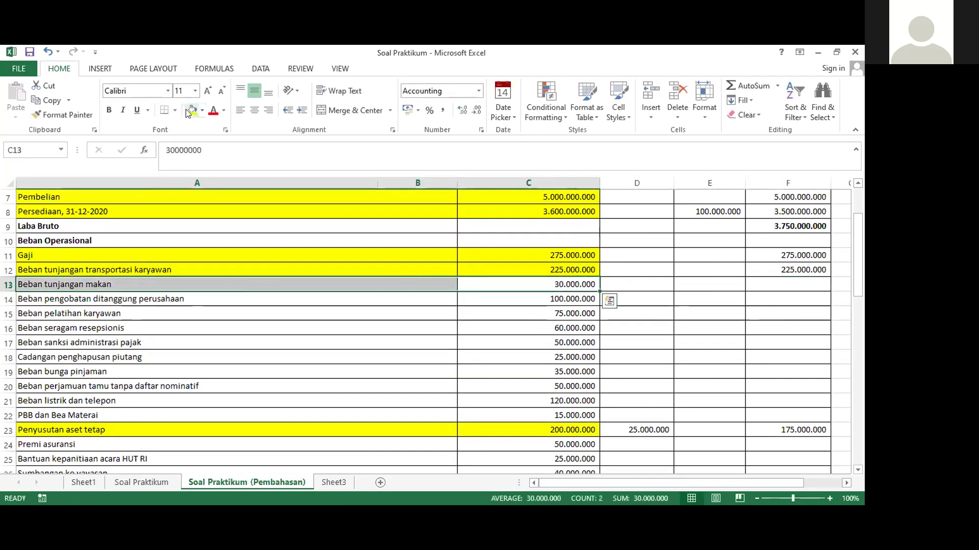
{"action": "left_click", "coordinate": [192, 110]}
{"action": "left_click", "coordinate": [782, 281]}
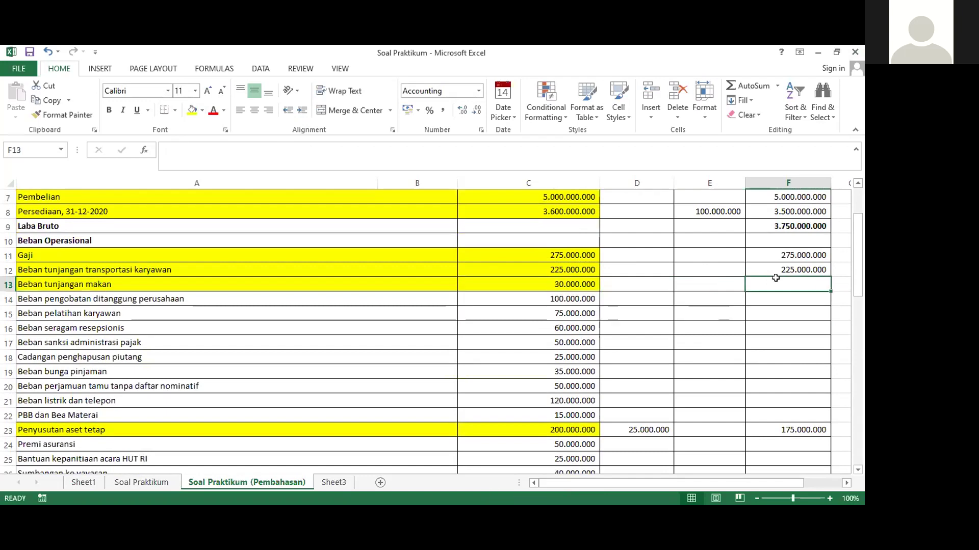
{"action": "type", "text": "="}
{"action": "left_click", "coordinate": [547, 287]}
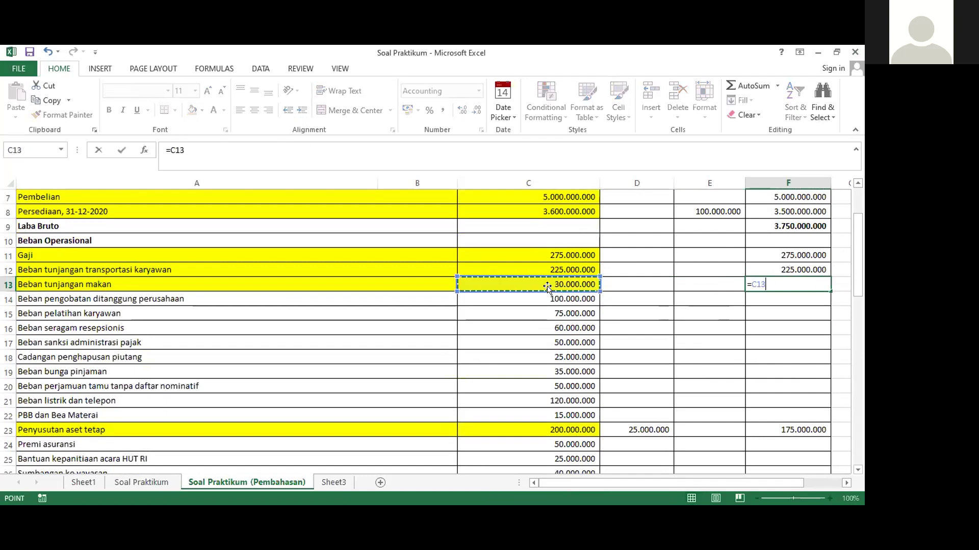
{"action": "key", "text": "Return"}
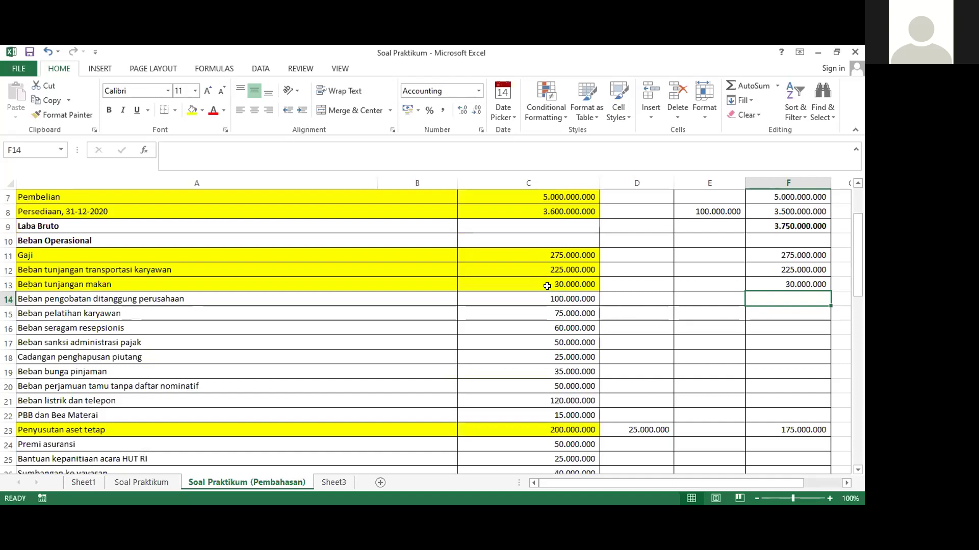
Fill the medical expense row A14:C14 yellow and enter =C14 as the 100.000.000 positive correction in D14
{"action": "left_click", "coordinate": [45, 302]}
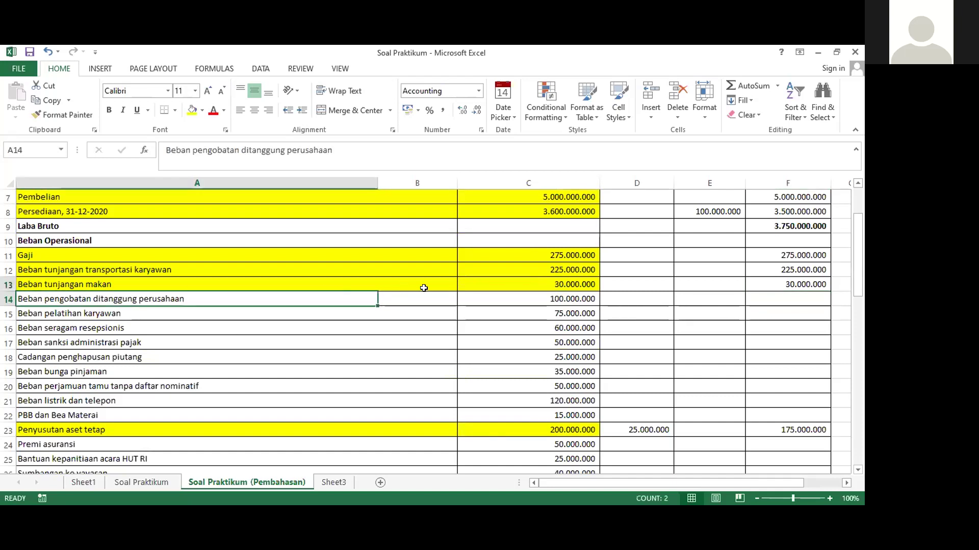
{"action": "left_click_drag", "start_coordinate": [424, 288], "coordinate": [524, 294]}
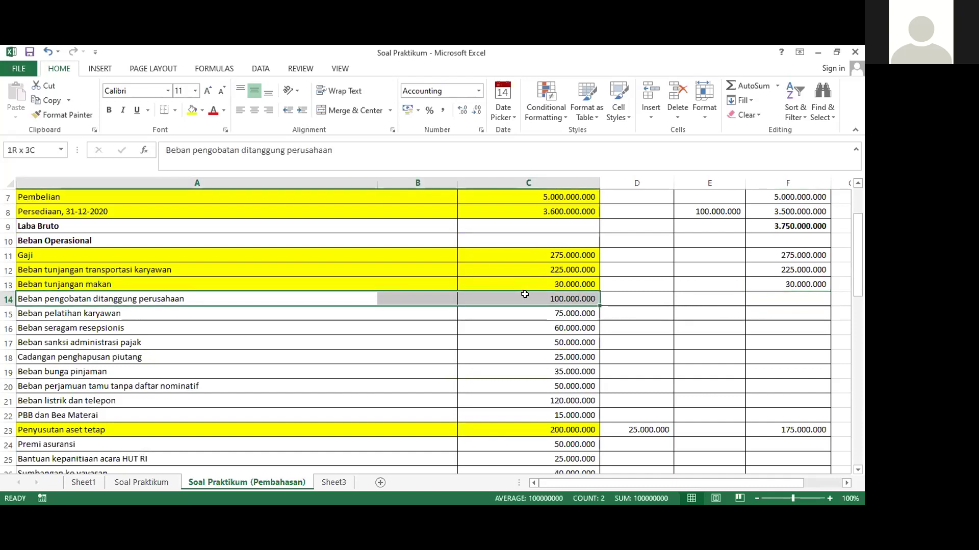
{"action": "left_click", "coordinate": [193, 110]}
{"action": "left_click", "coordinate": [755, 298]}
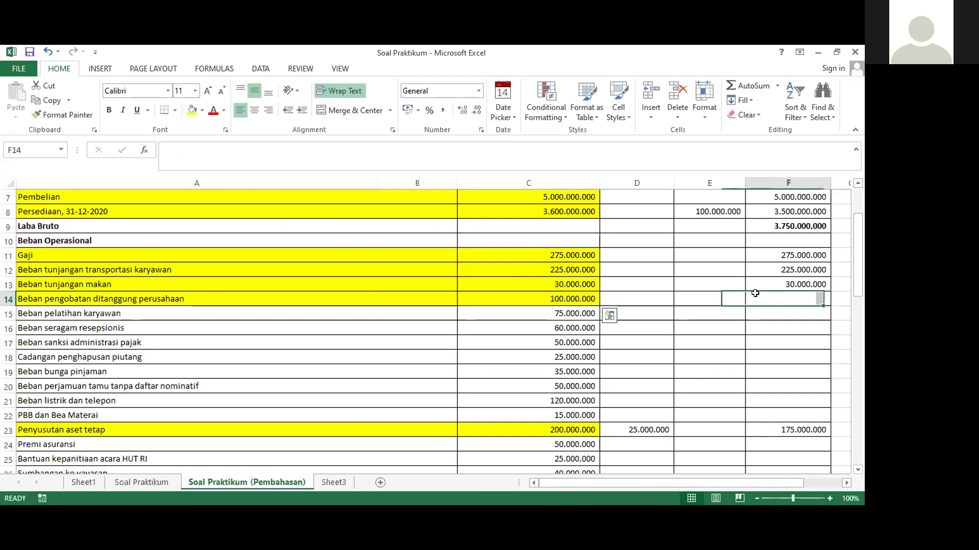
{"action": "left_click", "coordinate": [676, 298]}
{"action": "scroll", "coordinate": [673, 300], "scroll_direction": "up", "scroll_amount": 2}
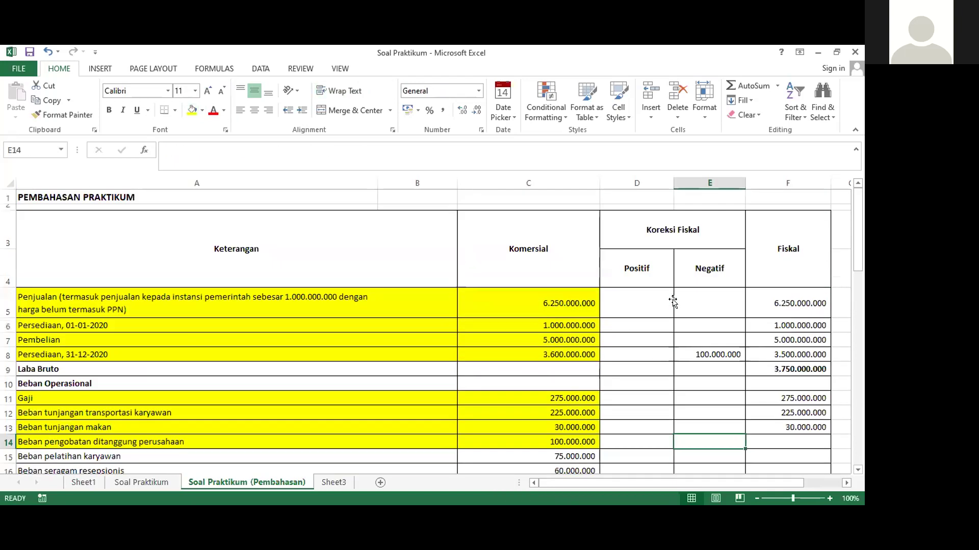
{"action": "scroll", "coordinate": [673, 301], "scroll_direction": "down", "scroll_amount": 2}
{"action": "left_click", "coordinate": [658, 298]}
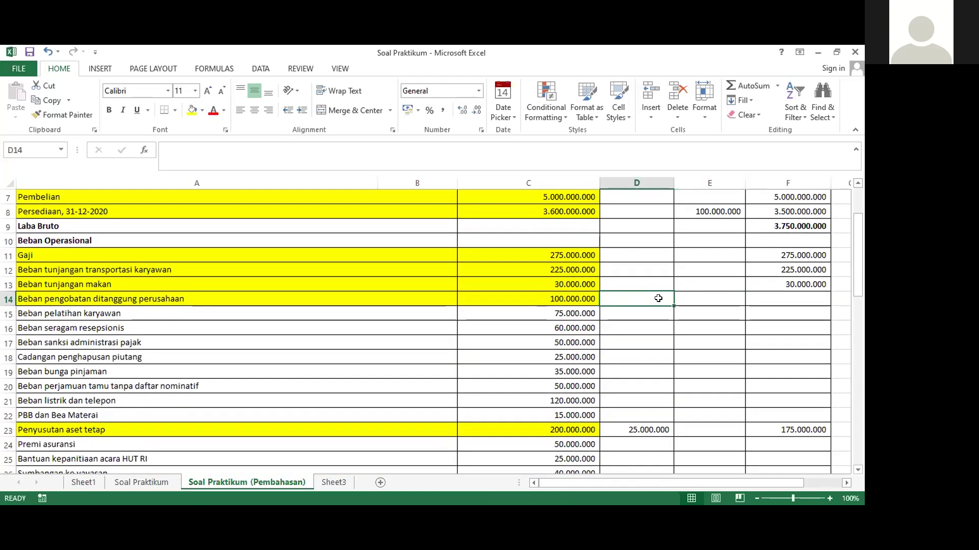
{"action": "type", "text": "="}
{"action": "left_click", "coordinate": [552, 295]}
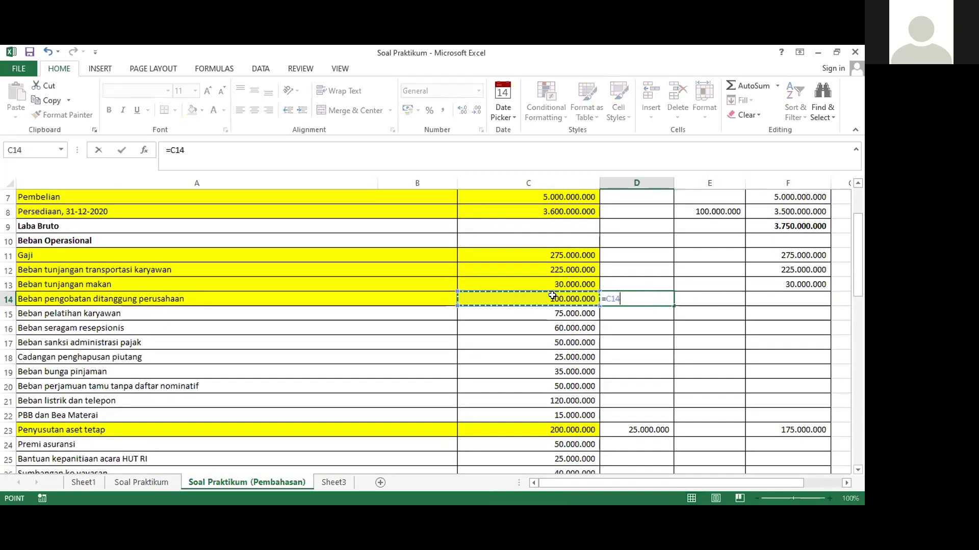
{"action": "key", "text": "Return"}
Set the medical expense fiscal value F14 to =C14-D14, leaving zero
{"action": "left_click", "coordinate": [777, 298]}
{"action": "type", "text": "="}
{"action": "left_click", "coordinate": [576, 303]}
{"action": "type", "text": "-"}
{"action": "left_click", "coordinate": [622, 299]}
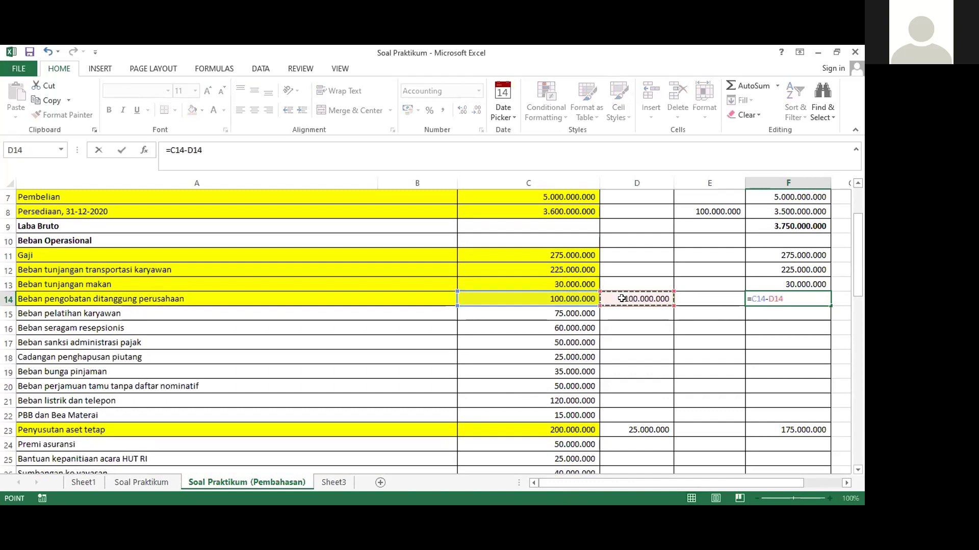
{"action": "key", "text": "Return"}
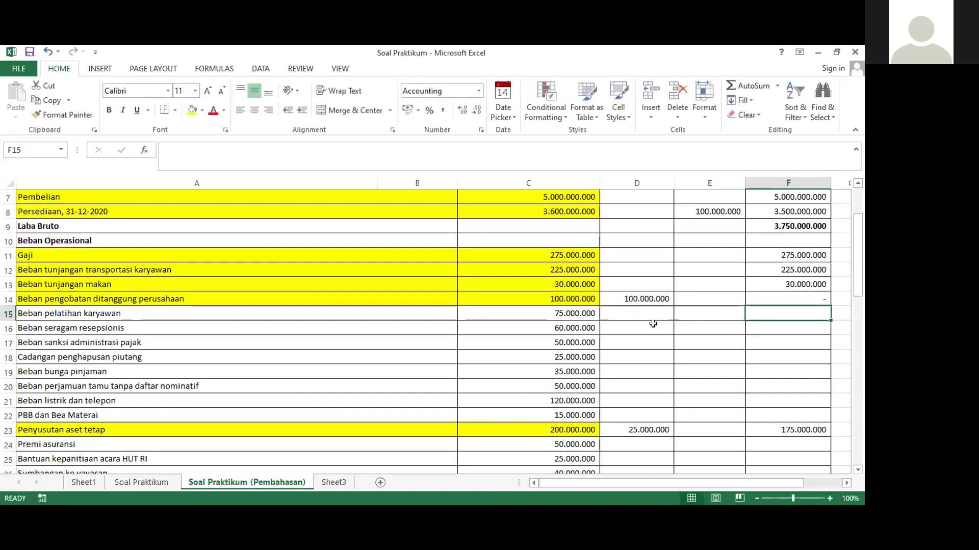
{"action": "scroll", "coordinate": [653, 324], "scroll_direction": "up", "scroll_amount": 2}
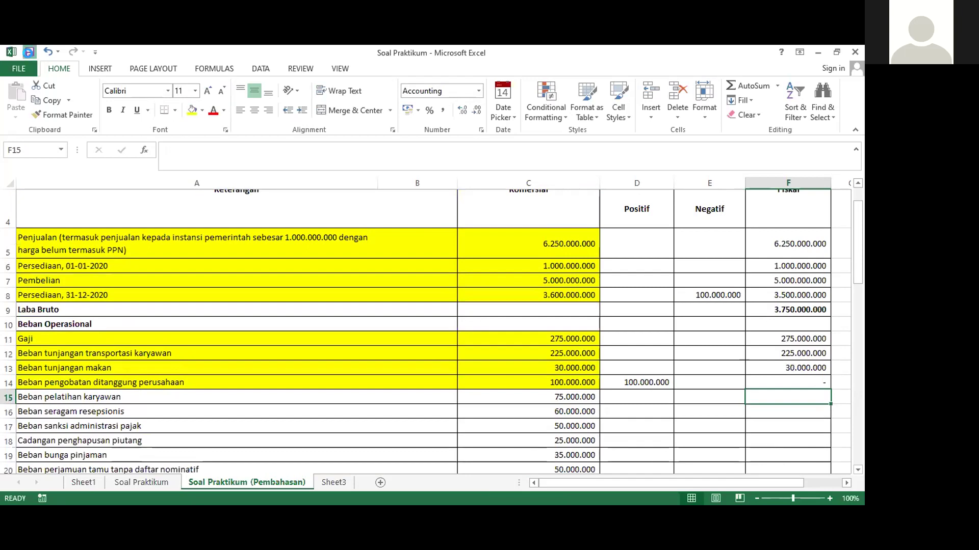
{"action": "scroll", "coordinate": [351, 352], "scroll_direction": "down", "scroll_amount": 1}
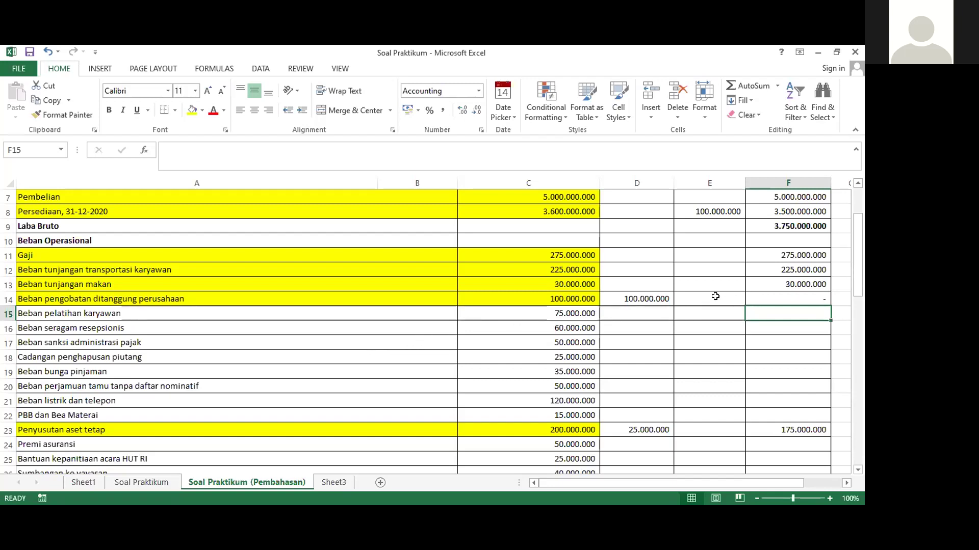
Fill the training expense row A15:C15 yellow and set F15 to =C15
{"action": "left_click", "coordinate": [646, 297]}
{"action": "left_click", "coordinate": [785, 297]}
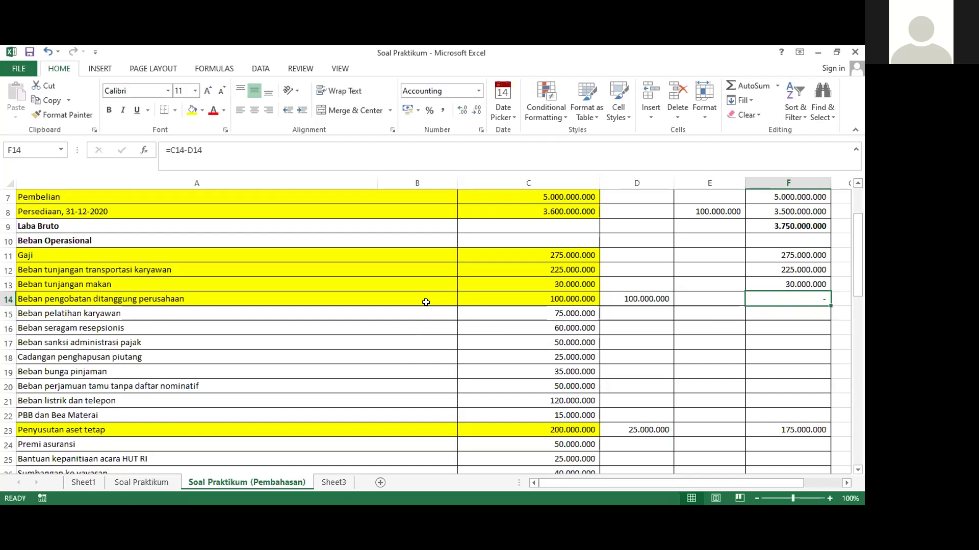
{"action": "left_click_drag", "start_coordinate": [464, 315], "coordinate": [142, 314]}
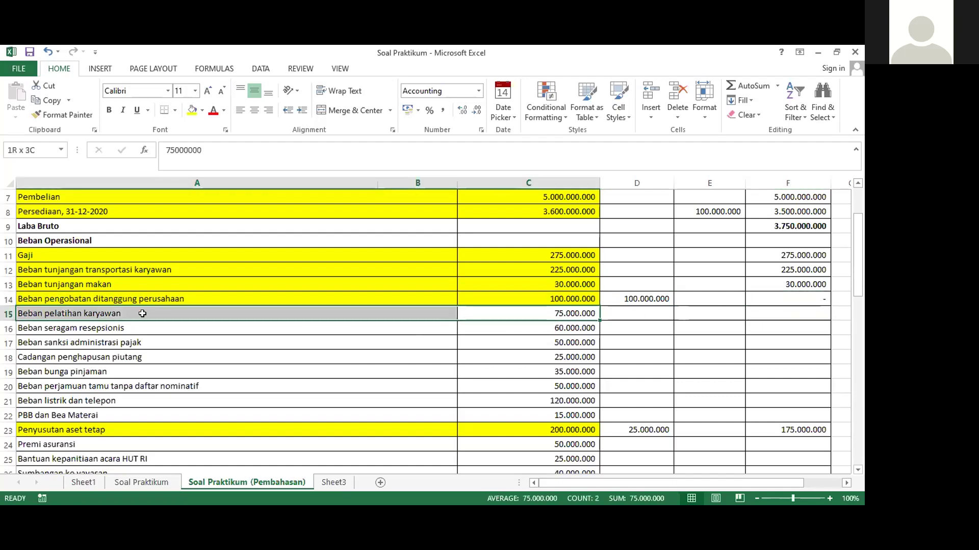
{"action": "left_click", "coordinate": [192, 110]}
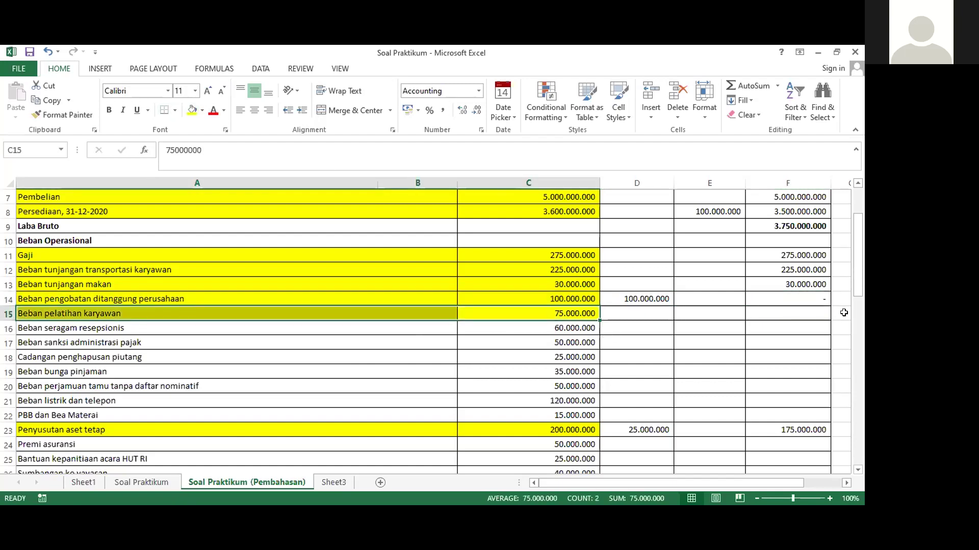
{"action": "left_click", "coordinate": [796, 311]}
{"action": "type", "text": "="}
{"action": "left_click", "coordinate": [575, 314]}
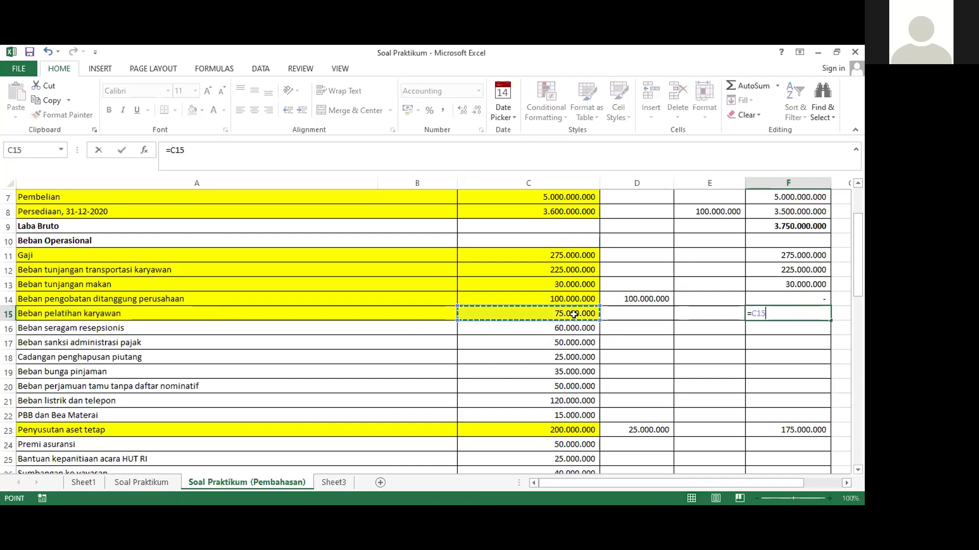
{"action": "key", "text": "Return"}
Fill the receptionist uniform row A16:C16 yellow and set F16 to =C16 (60.000.000)
{"action": "left_click_drag", "start_coordinate": [575, 332], "coordinate": [226, 326]}
{"action": "left_click", "coordinate": [191, 111]}
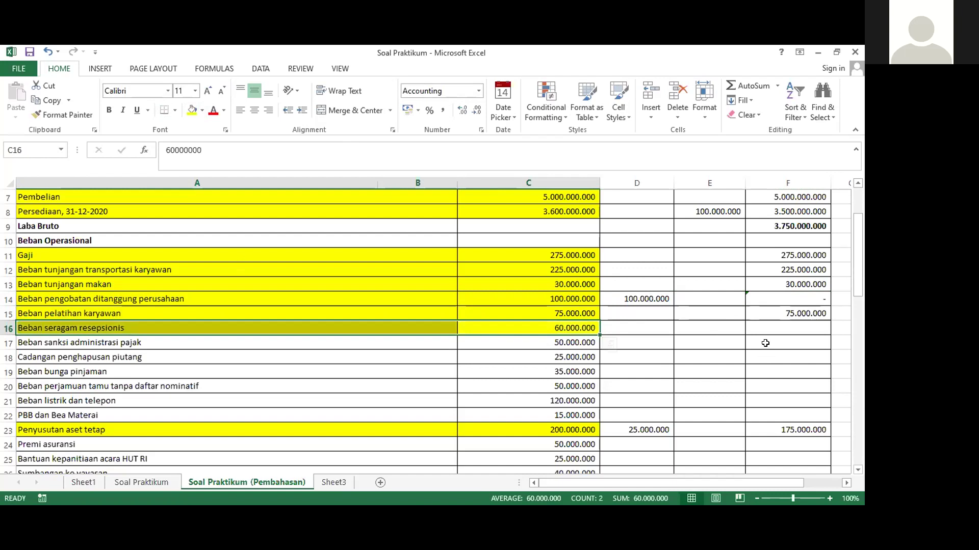
{"action": "left_click", "coordinate": [768, 328]}
{"action": "type", "text": "="}
{"action": "left_click", "coordinate": [548, 329]}
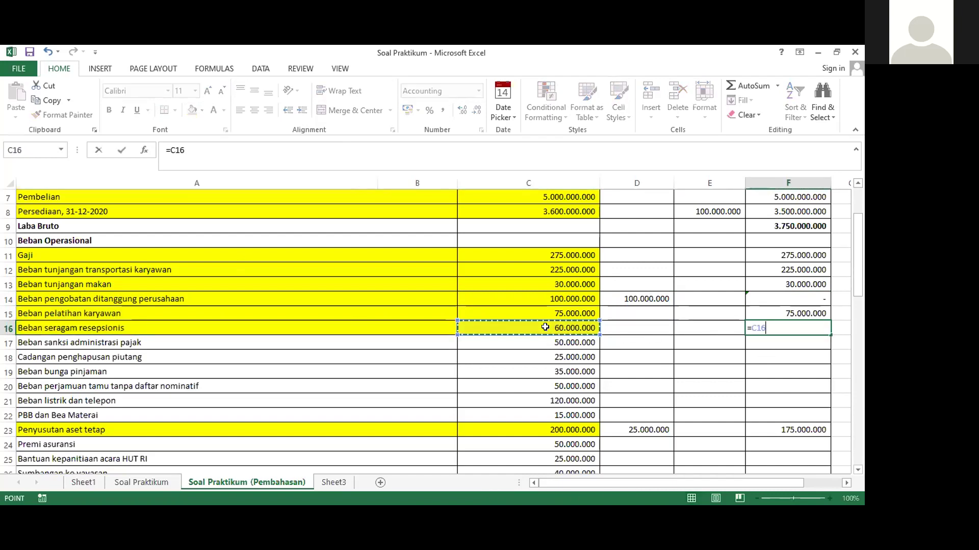
{"action": "key", "text": "Return"}
Fill row 17 (A17:C17) yellow and enter =C17 in D17 as a 50.000.000 correction
{"action": "scroll", "coordinate": [273, 364], "scroll_direction": "down", "scroll_amount": 1}
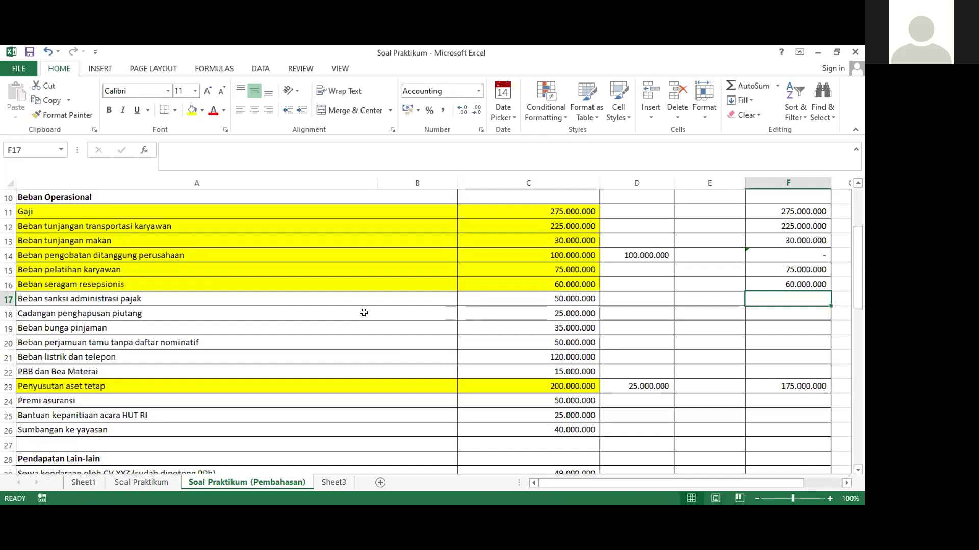
{"action": "left_click_drag", "start_coordinate": [535, 305], "coordinate": [261, 291]}
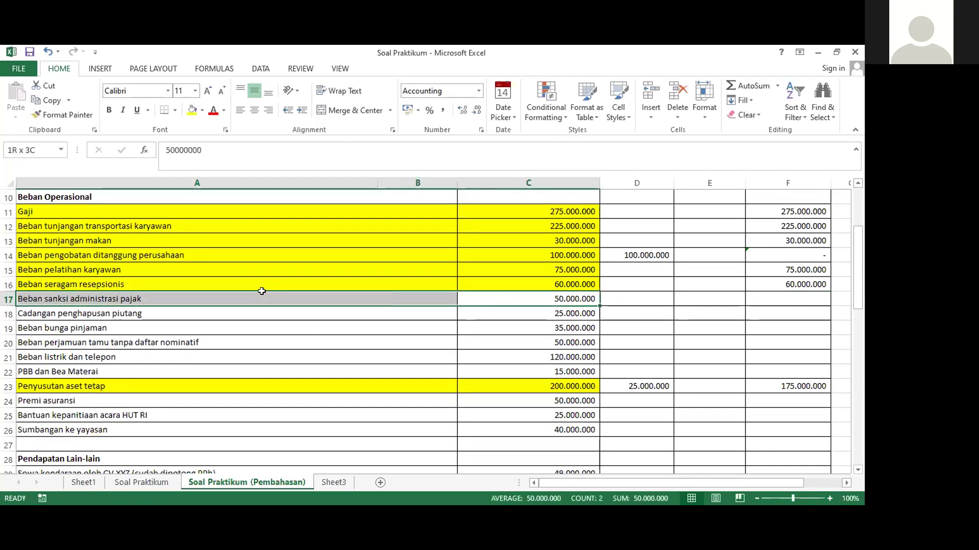
{"action": "left_click", "coordinate": [192, 110]}
{"action": "left_click", "coordinate": [632, 298]}
{"action": "scroll", "coordinate": [642, 326], "scroll_direction": "up", "scroll_amount": 1}
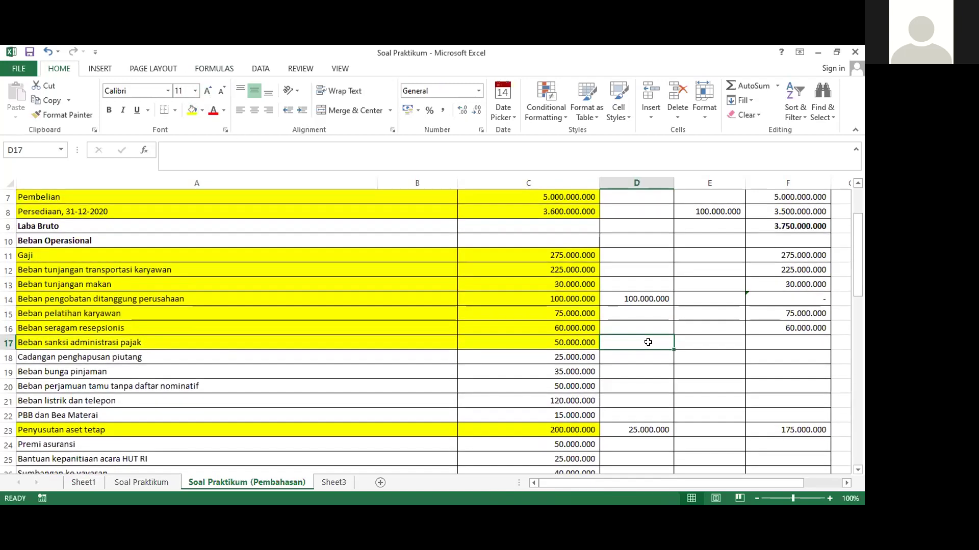
{"action": "type", "text": "="}
{"action": "left_click", "coordinate": [584, 342]}
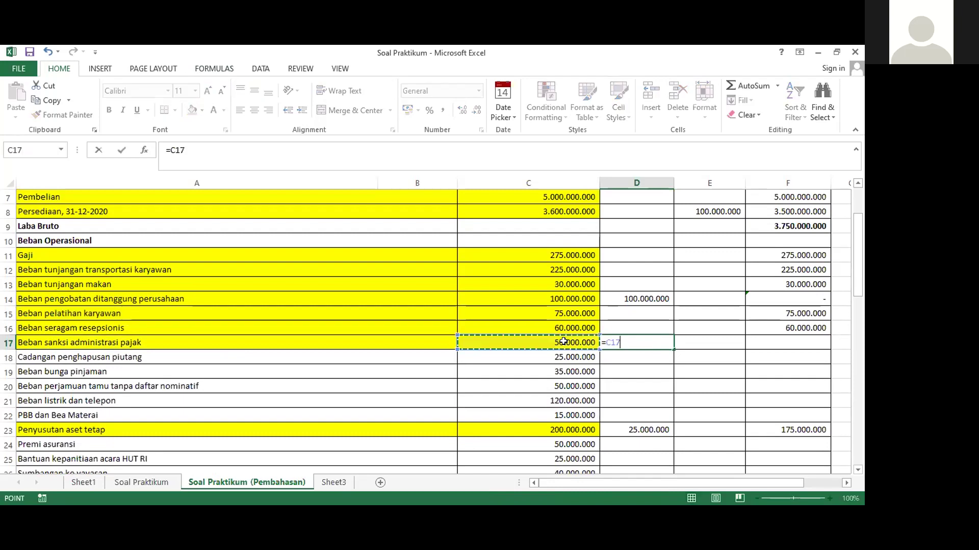
{"action": "key", "text": "Return"}
Begin the F17 fiscal formula =C17-D17
{"action": "scroll", "coordinate": [705, 328], "scroll_direction": "up", "scroll_amount": 2}
{"action": "scroll", "coordinate": [705, 328], "scroll_direction": "down", "scroll_amount": 3}
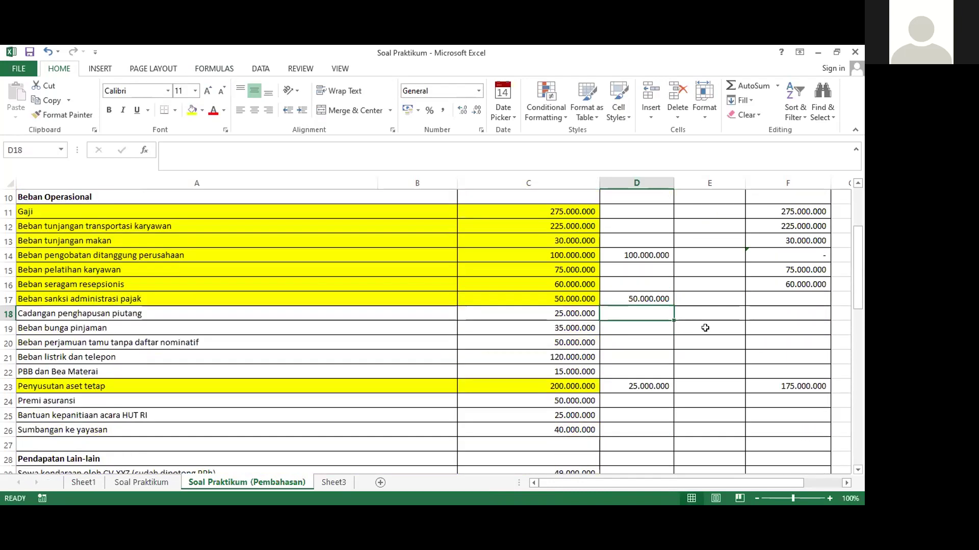
{"action": "left_click", "coordinate": [795, 301]}
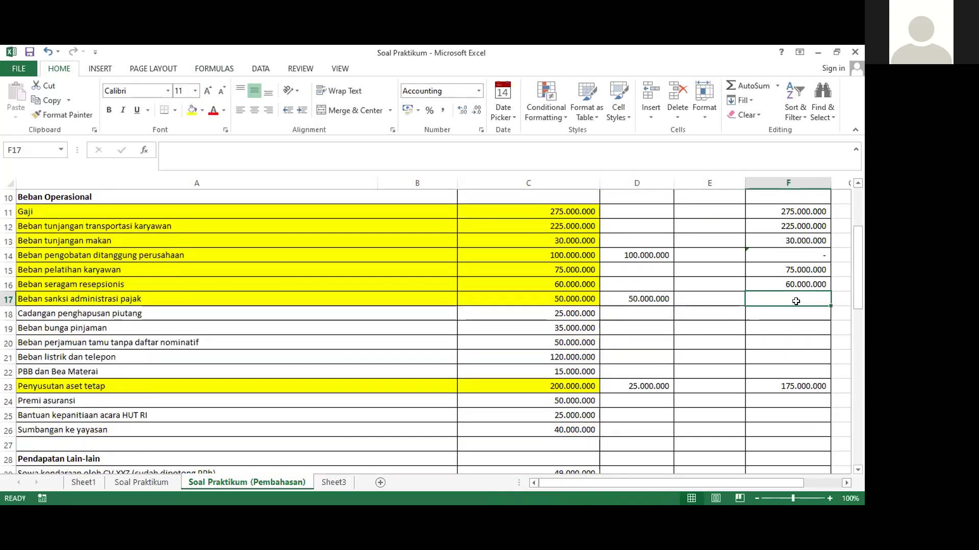
{"action": "type", "text": "="}
{"action": "left_click", "coordinate": [557, 297]}
{"action": "type", "text": "-"}
{"action": "left_click", "coordinate": [641, 294]}
Finish F17 as =C17-D17, fill row 18 yellow, and enter =C18-D18 in F18
{"action": "key", "text": "Return"}
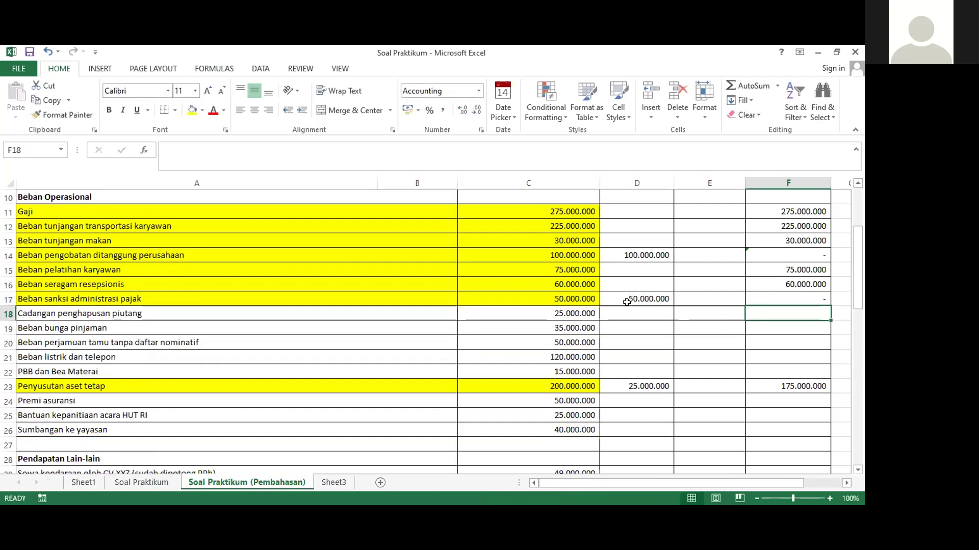
{"action": "left_click_drag", "start_coordinate": [140, 313], "coordinate": [502, 313]}
{"action": "left_click", "coordinate": [192, 111]}
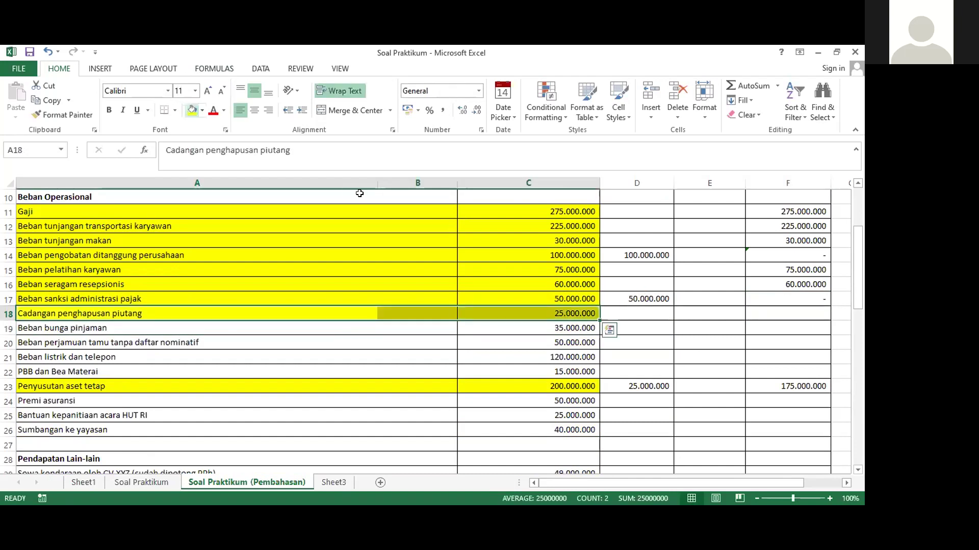
{"action": "left_click", "coordinate": [774, 316]}
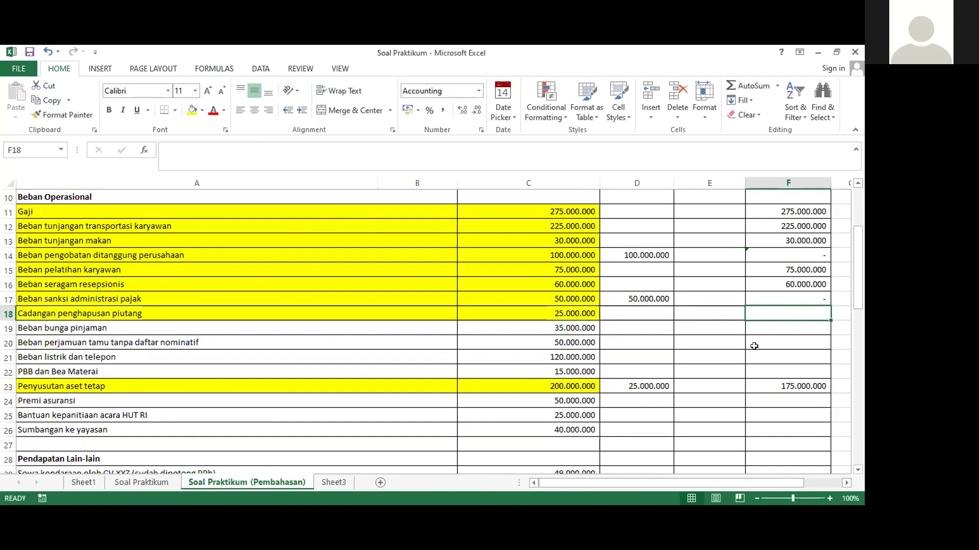
{"action": "type", "text": "="}
{"action": "left_click", "coordinate": [537, 317]}
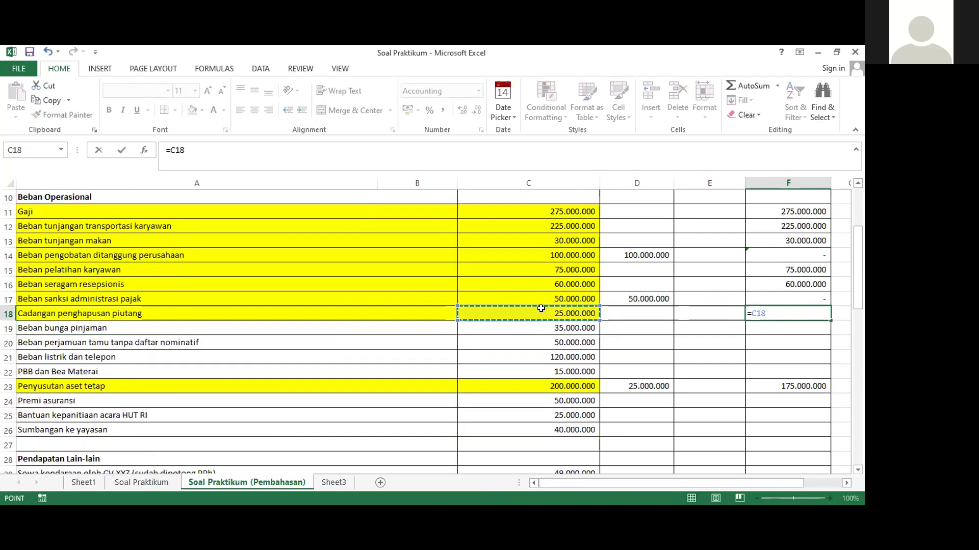
{"action": "type", "text": "-"}
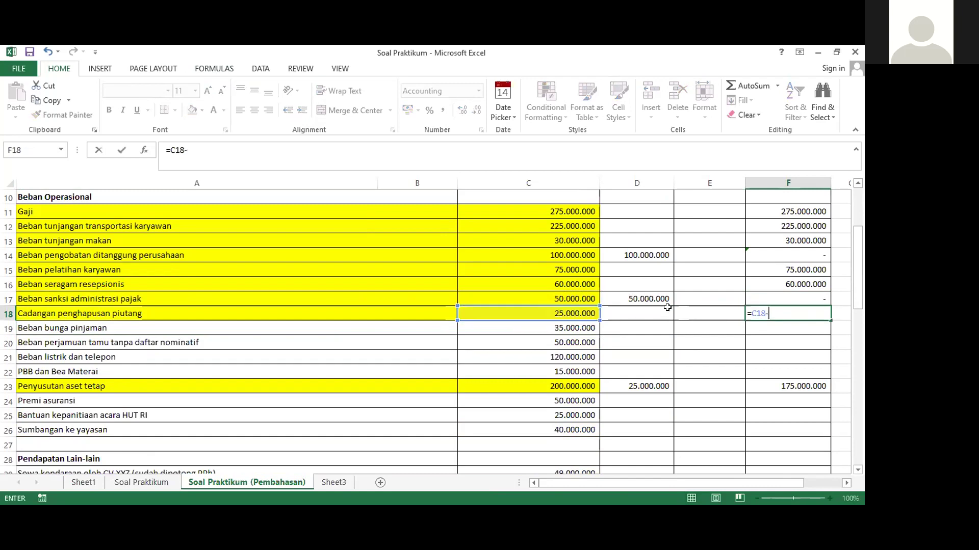
{"action": "left_click", "coordinate": [644, 311]}
{"action": "key", "text": "Return"}
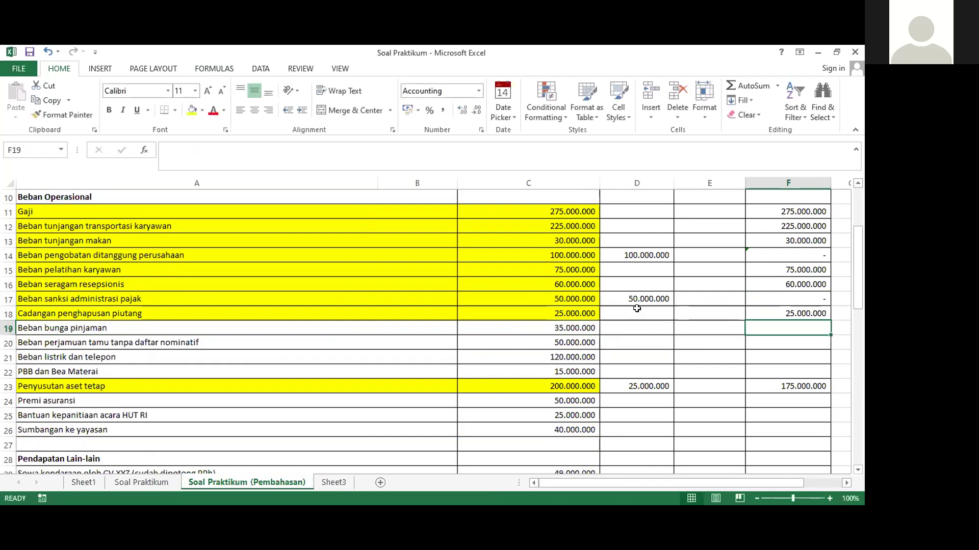
Enter =C18 in D18 as a 25.000.000 correction, zeroing F18
{"action": "left_click", "coordinate": [637, 313]}
{"action": "type", "text": "="}
{"action": "left_click", "coordinate": [564, 314]}
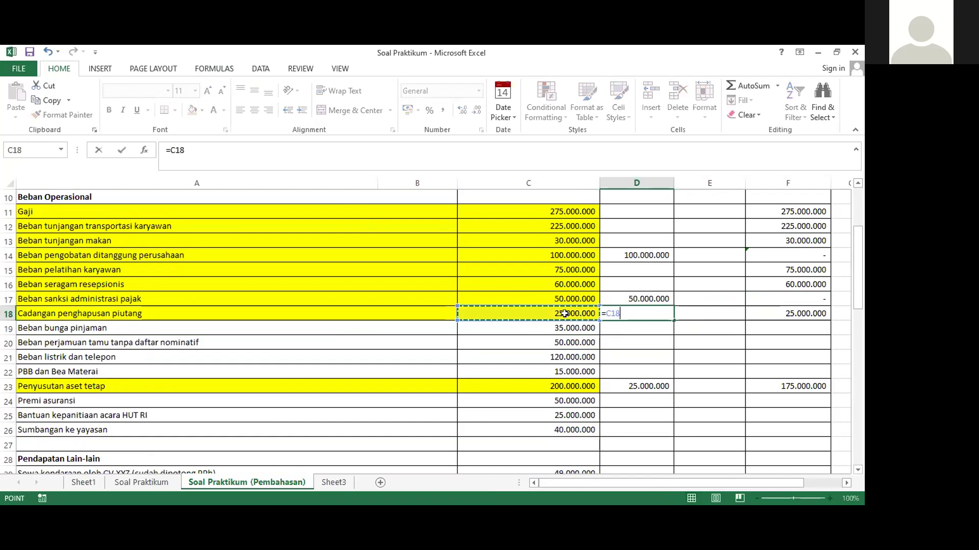
{"action": "key", "text": "Return"}
{"action": "left_click", "coordinate": [783, 309]}
{"action": "scroll", "coordinate": [783, 308], "scroll_direction": "up", "scroll_amount": 1}
{"action": "scroll", "coordinate": [784, 308], "scroll_direction": "down", "scroll_amount": 1}
{"action": "left_click", "coordinate": [787, 326]}
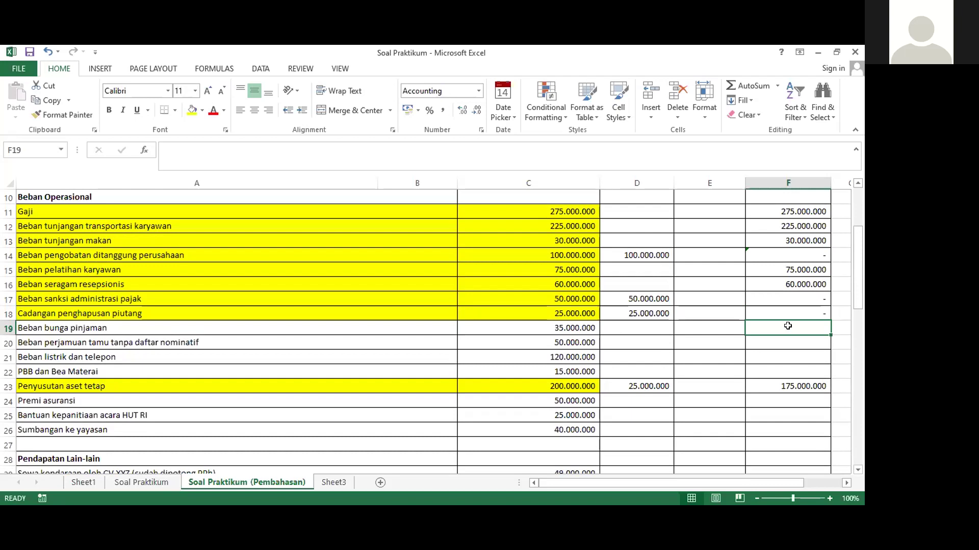
Fill row 19 (A19:C19) yellow and set F19 to =C19 (35.000.000)
{"action": "left_click_drag", "start_coordinate": [158, 326], "coordinate": [526, 332]}
{"action": "left_click", "coordinate": [192, 110]}
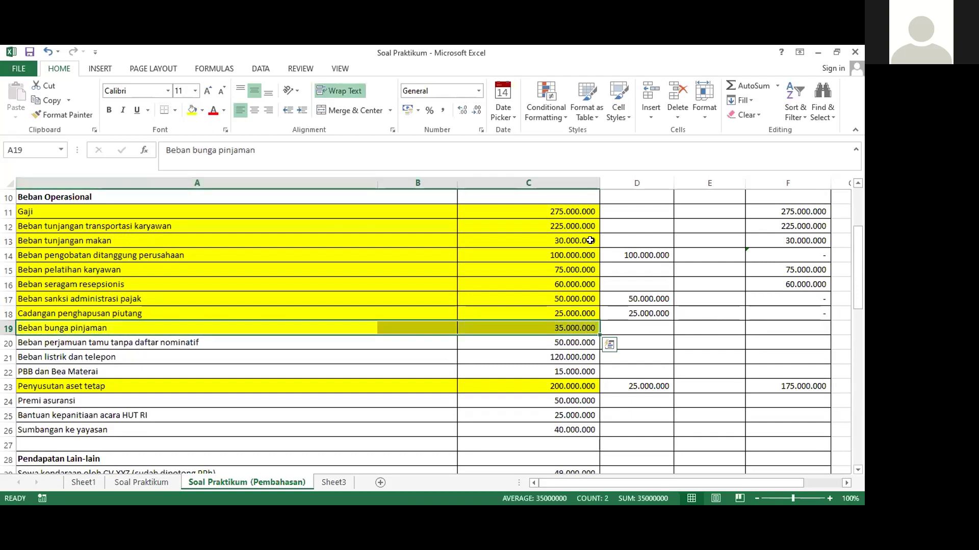
{"action": "left_click", "coordinate": [769, 331]}
{"action": "type", "text": "="}
{"action": "left_click", "coordinate": [516, 328]}
{"action": "key", "text": "Return"}
Fill row 20 (A20:C20) yellow and enter =C20 in D20 as a 50.000.000 correction
{"action": "left_click_drag", "start_coordinate": [522, 343], "coordinate": [275, 334]}
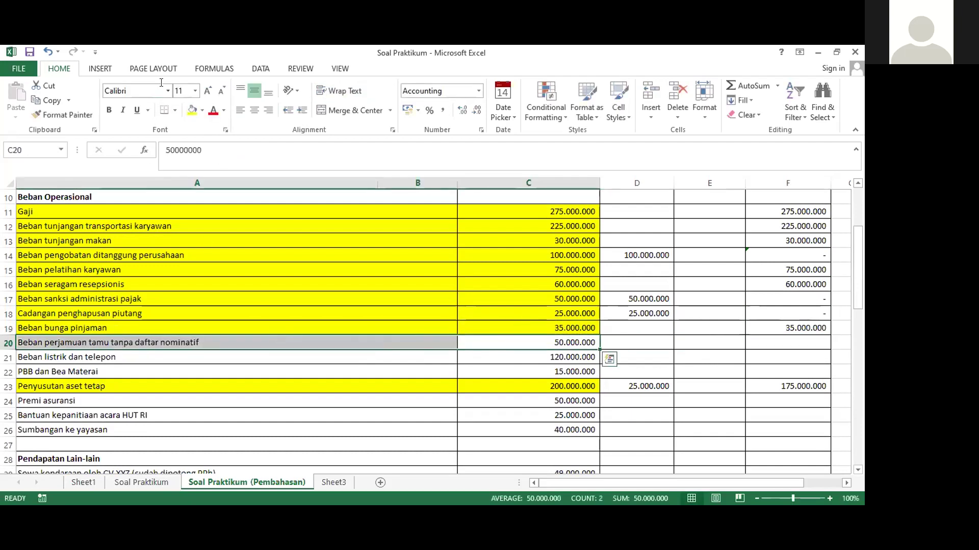
{"action": "left_click", "coordinate": [192, 111]}
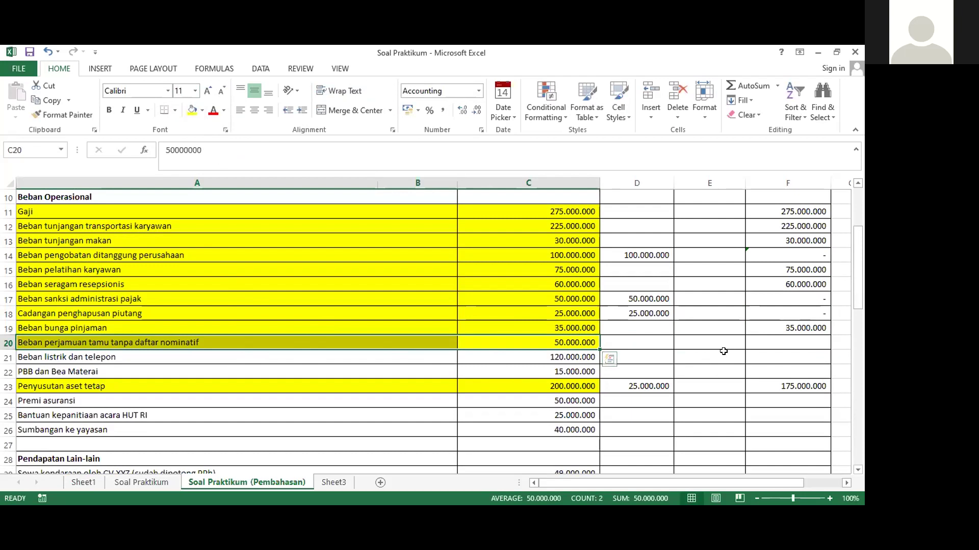
{"action": "left_click", "coordinate": [619, 342]}
{"action": "type", "text": "="}
{"action": "left_click", "coordinate": [509, 341]}
{"action": "key", "text": "Return"}
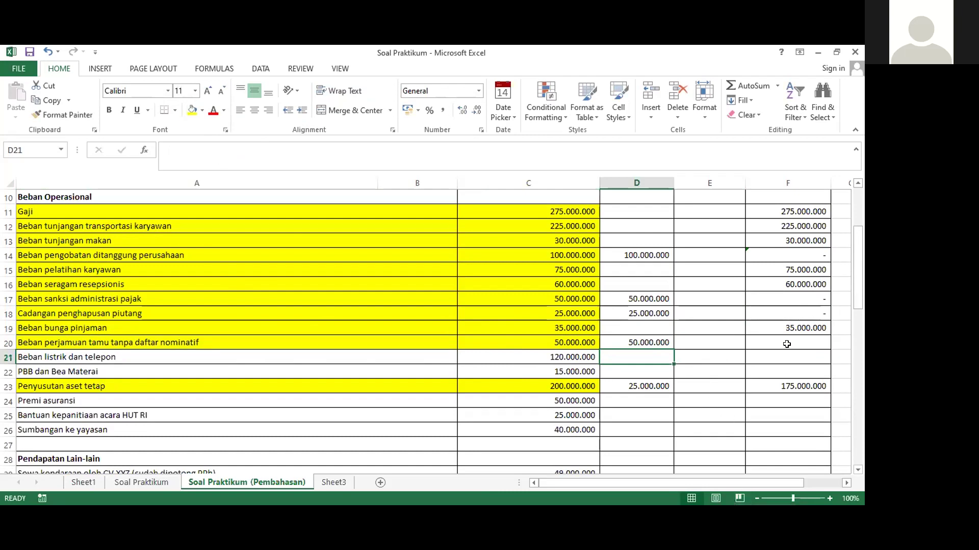
Enter =C20-D20 in F20 so its fiscal value is zero
{"action": "left_click", "coordinate": [755, 342]}
{"action": "type", "text": "="}
{"action": "left_click", "coordinate": [530, 336]}
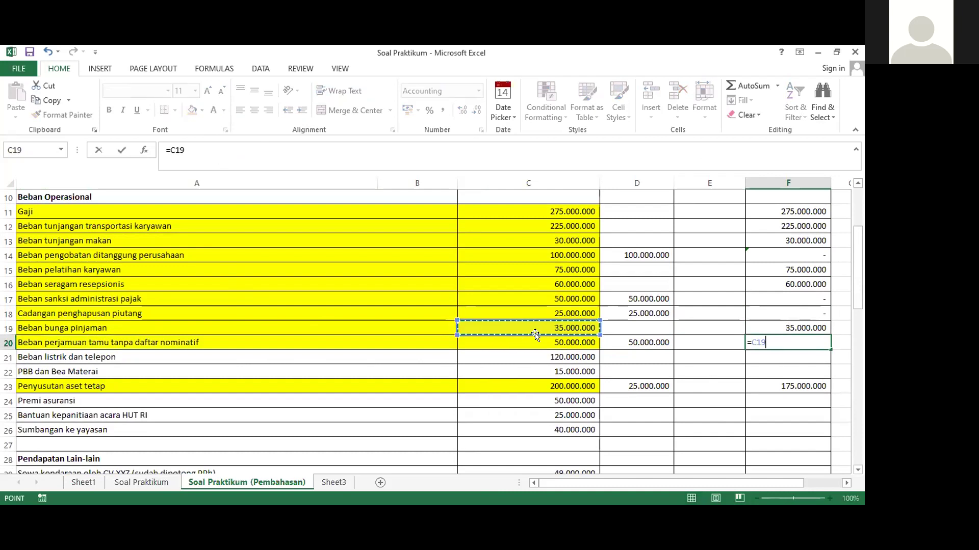
{"action": "type", "text": "-"}
{"action": "left_click", "coordinate": [635, 341]}
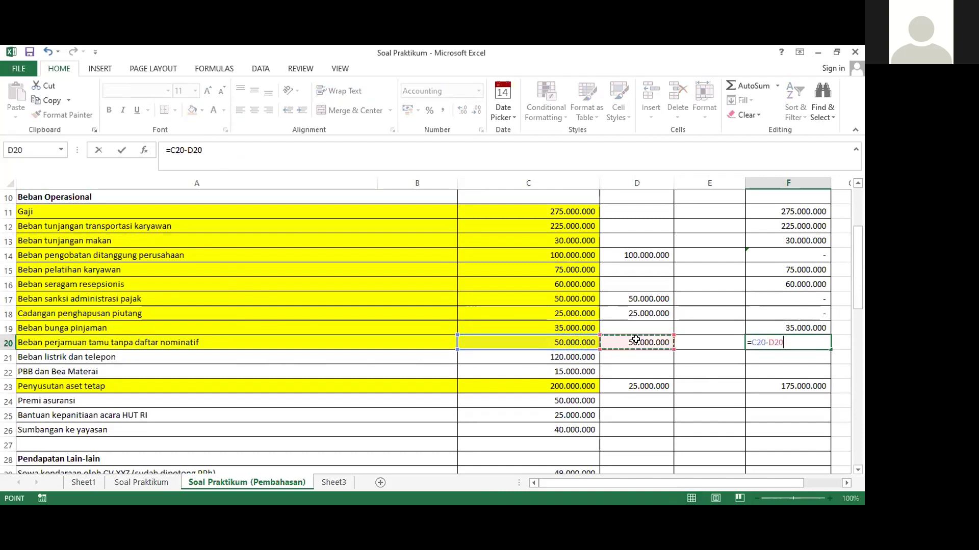
{"action": "key", "text": "Return"}
{"action": "left_click_drag", "start_coordinate": [184, 356], "coordinate": [587, 357]}
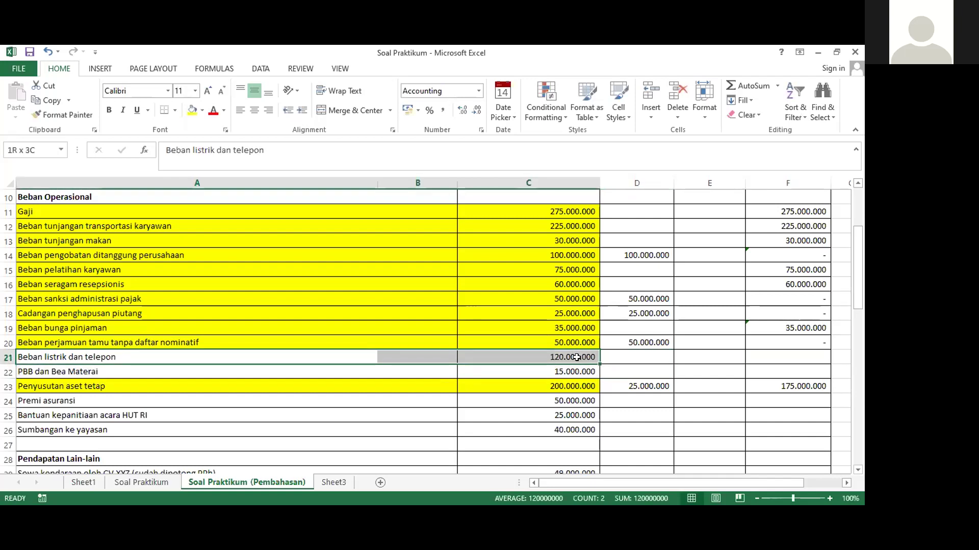
Fill row 21 yellow and set F21 to =C21 (120.000.000)
{"action": "left_click", "coordinate": [192, 110]}
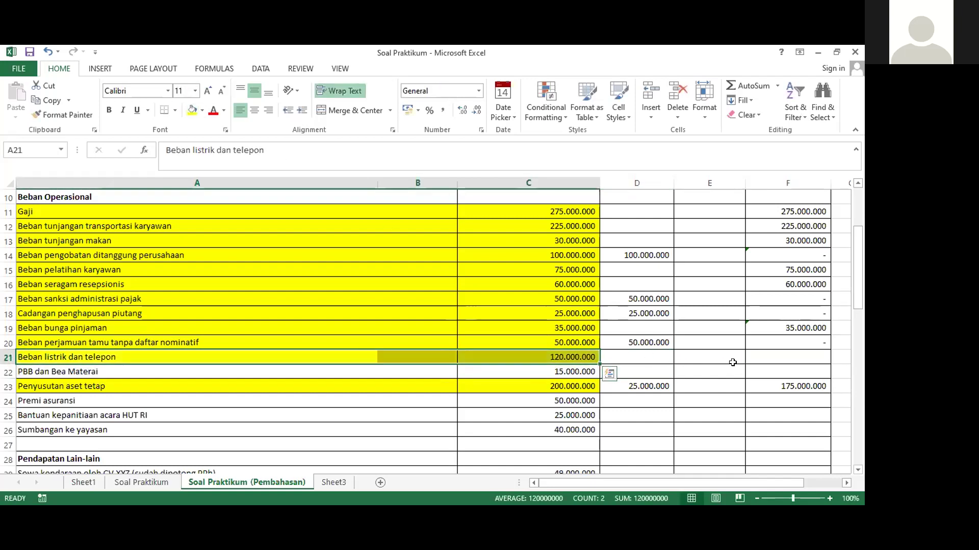
{"action": "left_click", "coordinate": [771, 357]}
{"action": "type", "text": "="}
{"action": "left_click", "coordinate": [552, 359]}
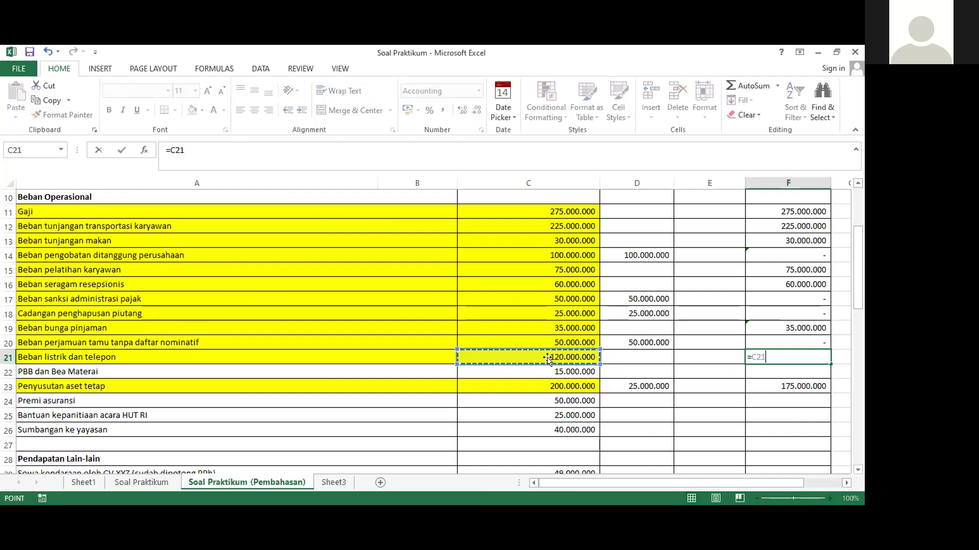
{"action": "key", "text": "Return"}
Fill row 22 (A22:C22) yellow and set F22 to =C22 (15.000.000)
{"action": "left_click_drag", "start_coordinate": [65, 371], "coordinate": [557, 369]}
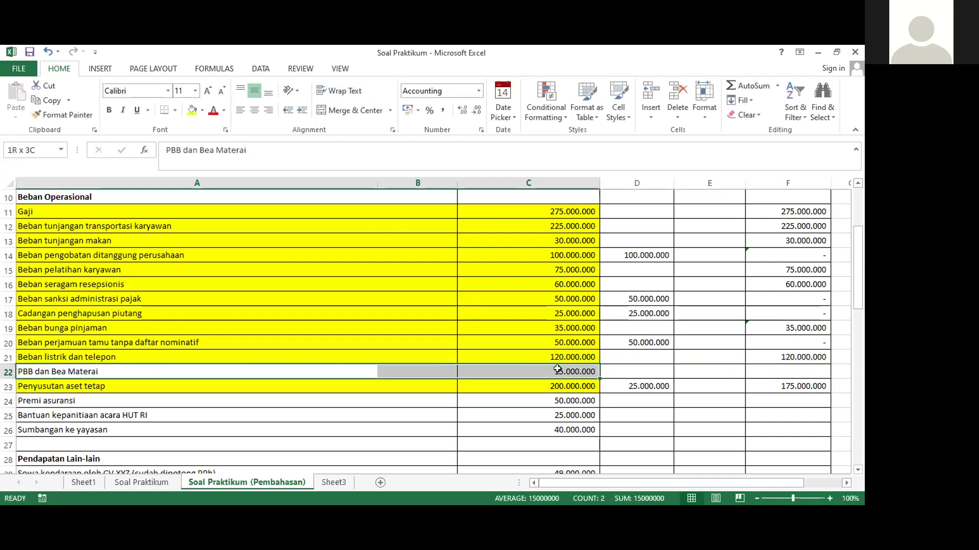
{"action": "left_click", "coordinate": [191, 110]}
{"action": "scroll", "coordinate": [793, 338], "scroll_direction": "down", "scroll_amount": 2}
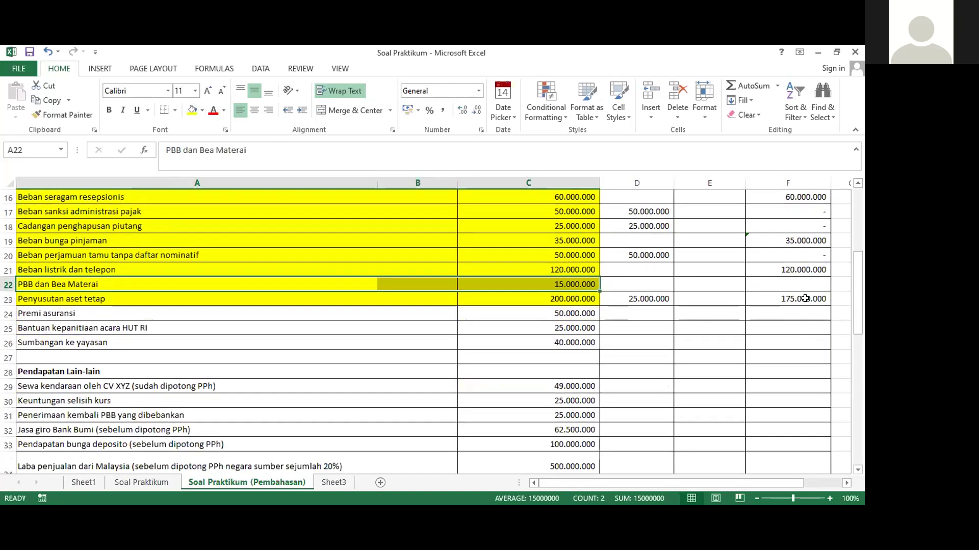
{"action": "left_click", "coordinate": [795, 284]}
{"action": "type", "text": "="}
{"action": "left_click", "coordinate": [590, 283]}
{"action": "key", "text": "Return"}
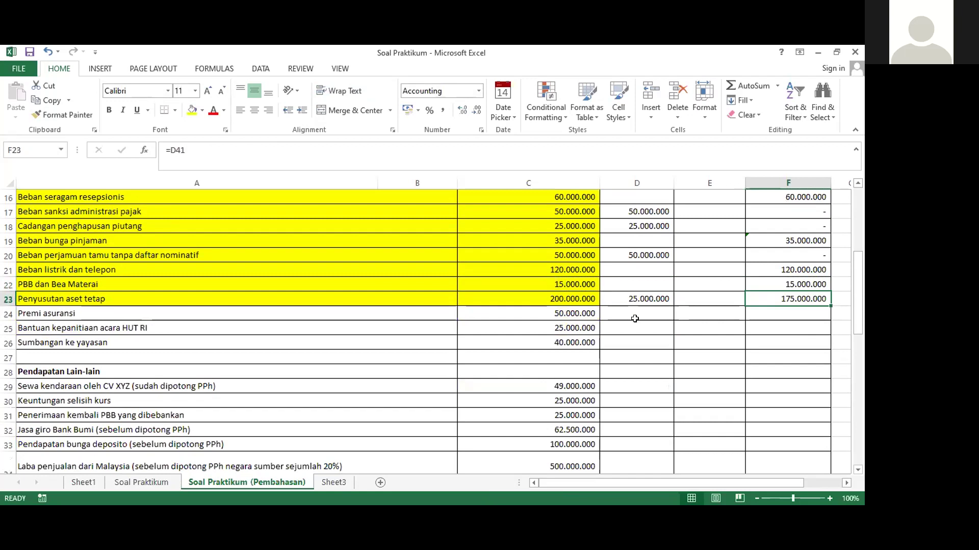
Fill row 24 (A24:C24) yellow and set F24 to =C24 (50.000.000)
{"action": "left_click_drag", "start_coordinate": [535, 312], "coordinate": [470, 309]}
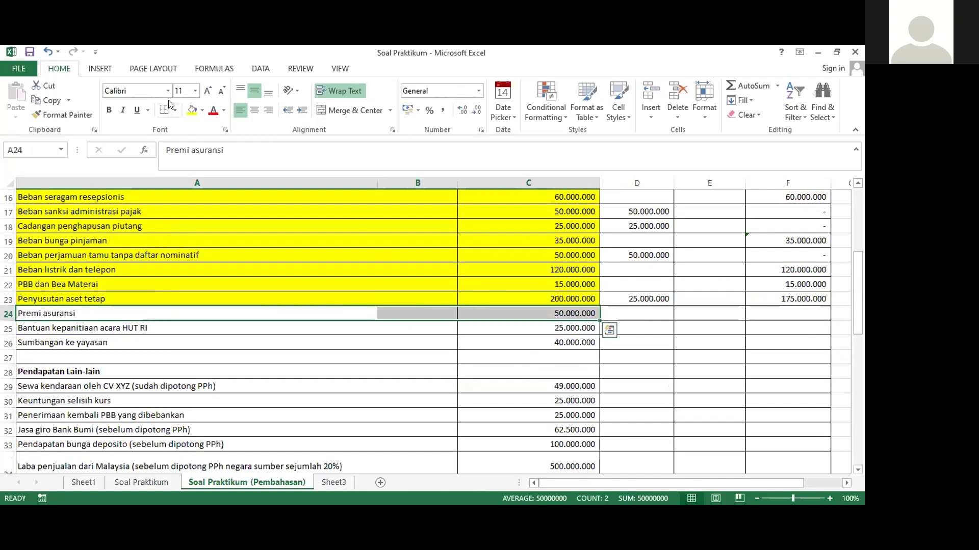
{"action": "left_click", "coordinate": [192, 110]}
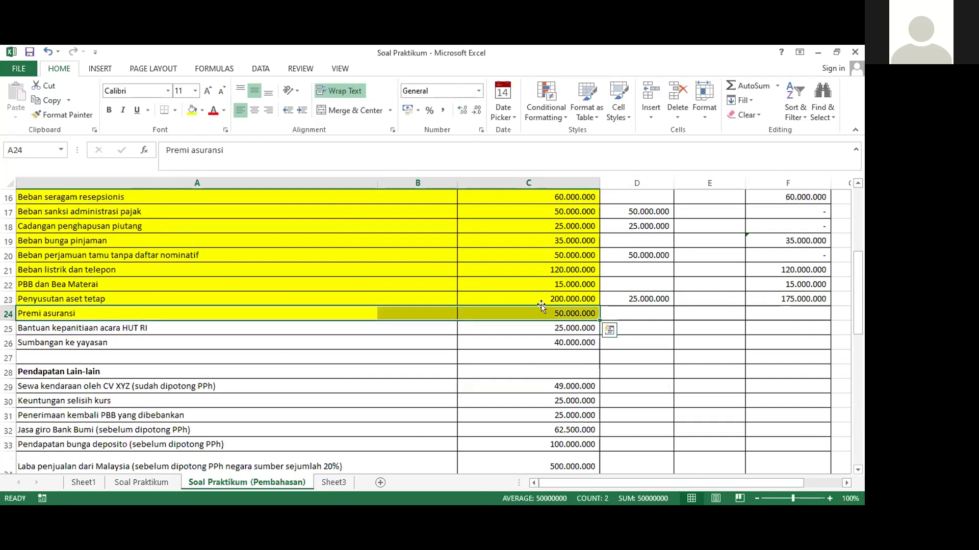
{"action": "left_click", "coordinate": [773, 312]}
{"action": "type", "text": "="}
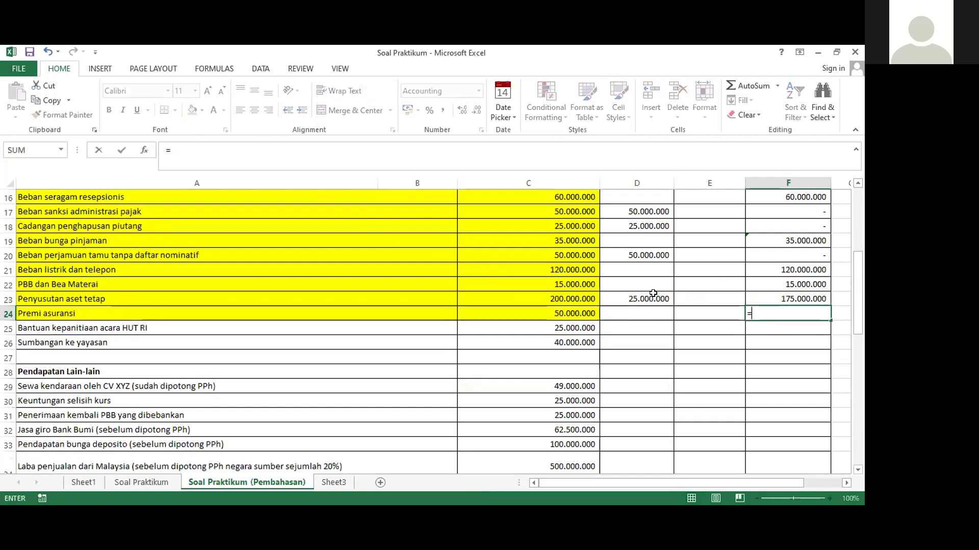
{"action": "left_click", "coordinate": [561, 313]}
{"action": "key", "text": "Return"}
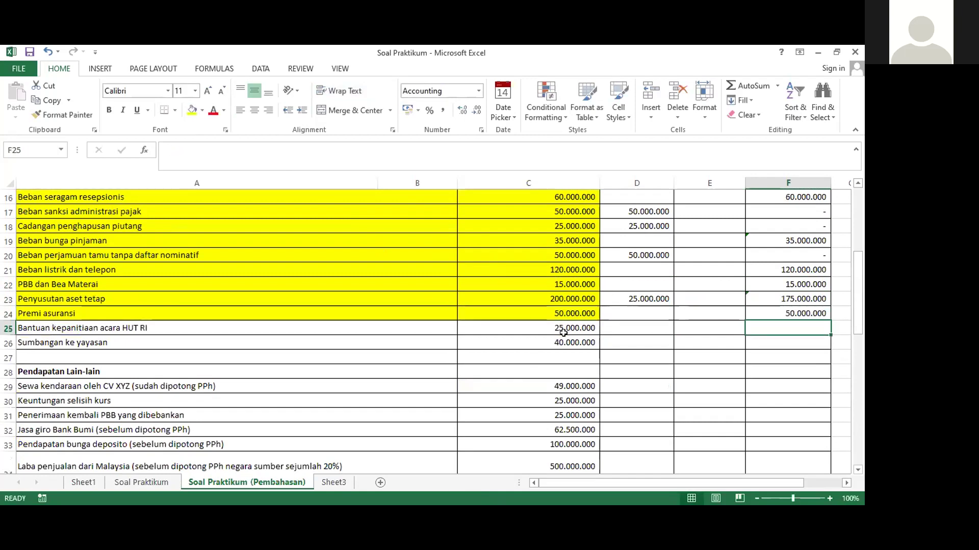
{"action": "left_click", "coordinate": [554, 328]}
Apply yellow fill to A25:C25 (HUT RI) and then A25:C26 (Sumbangan ke yayasan)
{"action": "left_click_drag", "start_coordinate": [554, 329], "coordinate": [231, 319]}
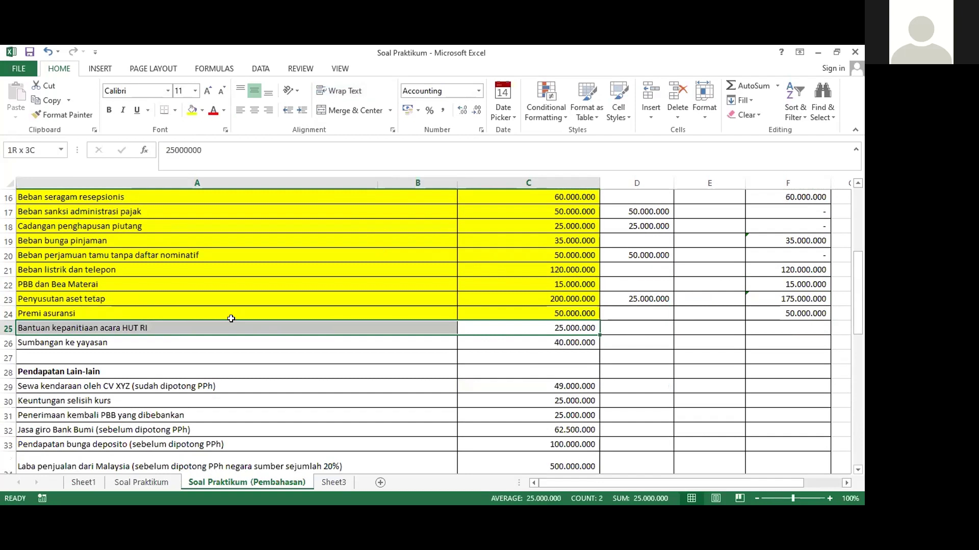
{"action": "left_click_drag", "start_coordinate": [231, 318], "coordinate": [231, 319]}
{"action": "left_click", "coordinate": [192, 110]}
{"action": "left_click_drag", "start_coordinate": [480, 345], "coordinate": [160, 341]}
{"action": "left_click", "coordinate": [419, 333]}
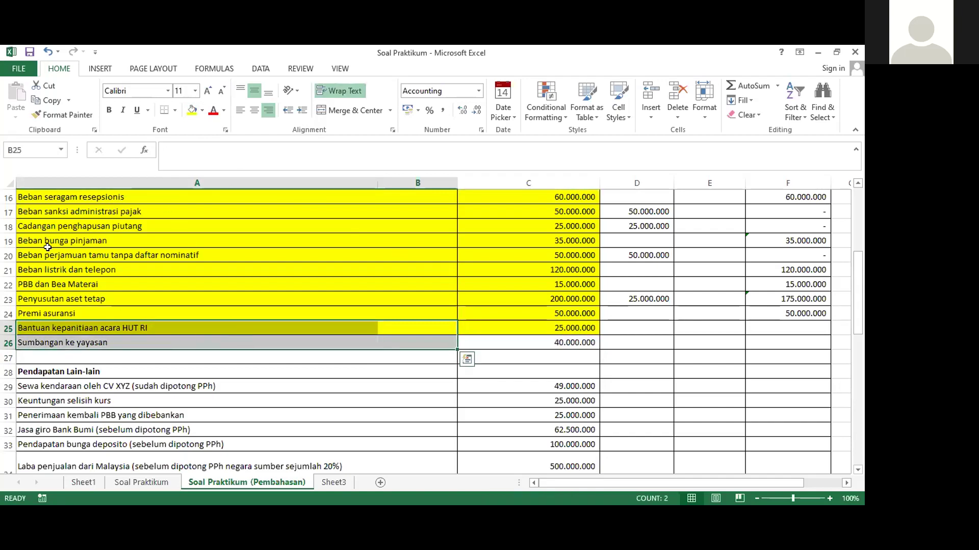
{"action": "left_click_drag", "start_coordinate": [45, 331], "coordinate": [586, 344]}
{"action": "left_click", "coordinate": [192, 110]}
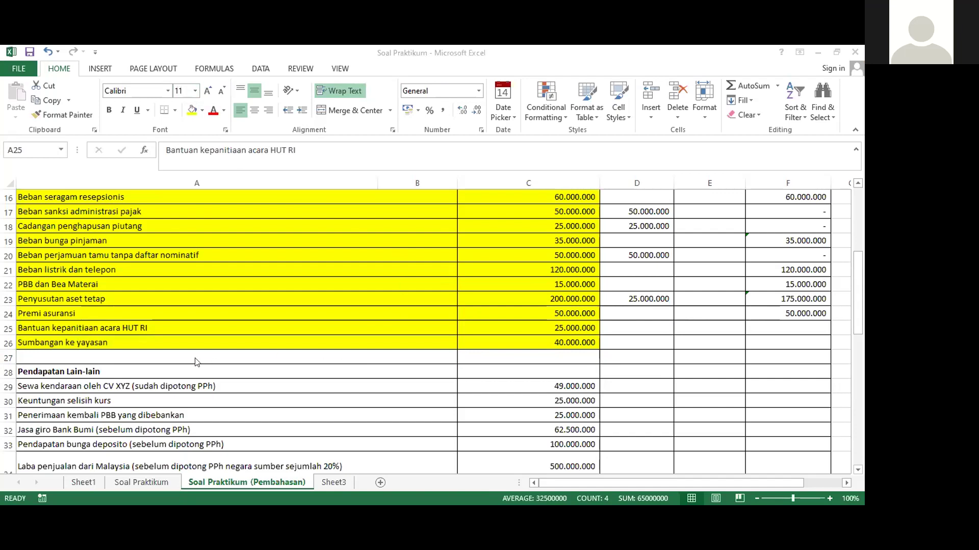
{"action": "left_click", "coordinate": [135, 343]}
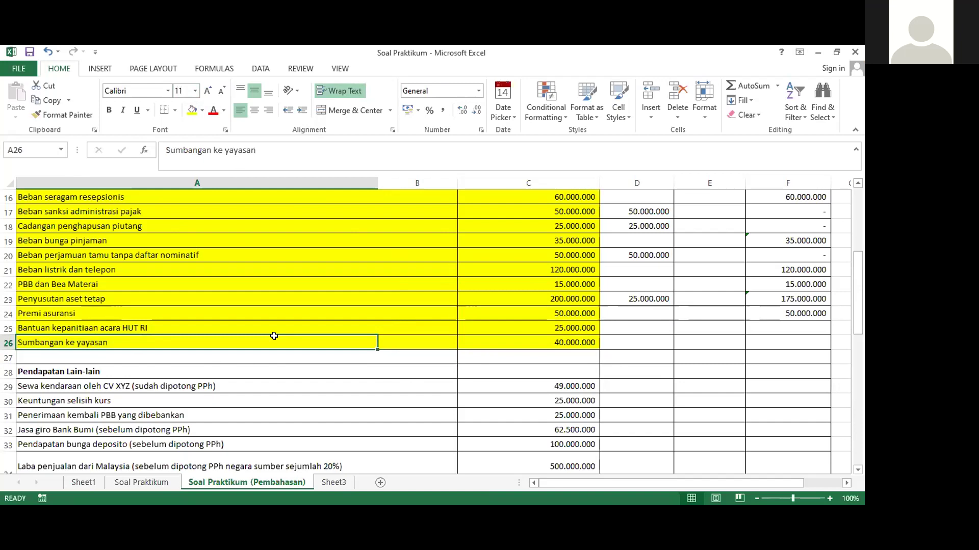
{"action": "left_click", "coordinate": [783, 330]}
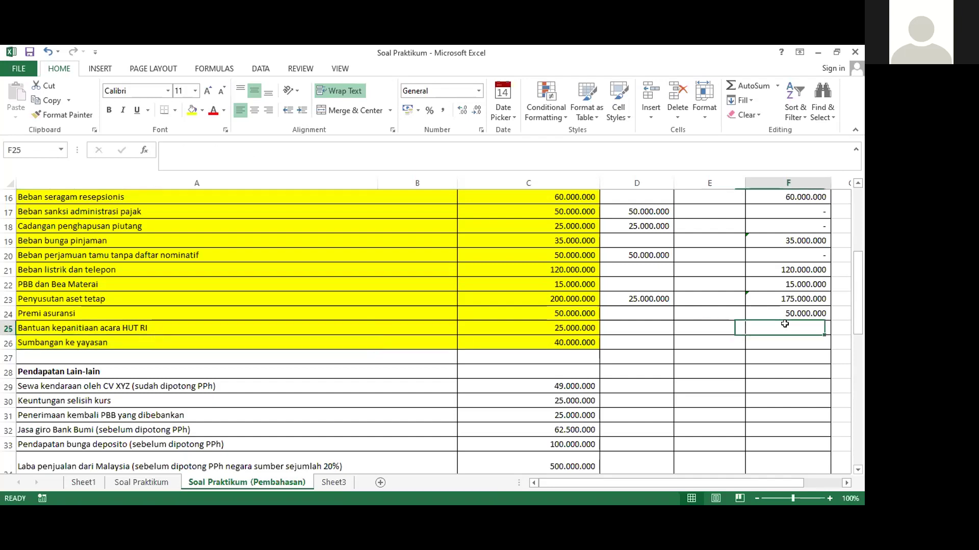
{"action": "scroll", "coordinate": [783, 330], "scroll_direction": "up", "scroll_amount": 3}
{"action": "scroll", "coordinate": [784, 325], "scroll_direction": "down", "scroll_amount": 3}
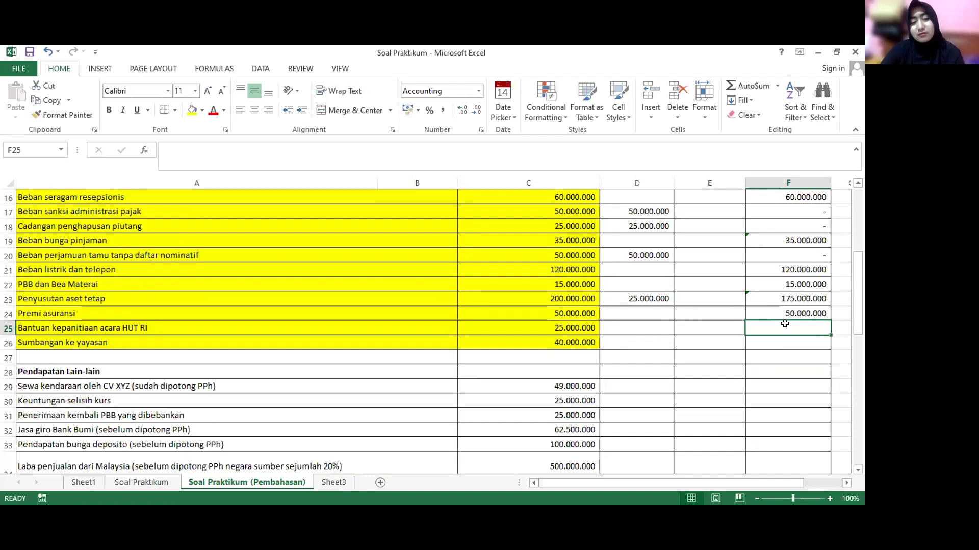
Enter corrections =C25 (25.000.000) in D25 and =C26 (40.000.000) in D26
{"action": "type", "text": "="}
{"action": "key", "text": "Escape"}
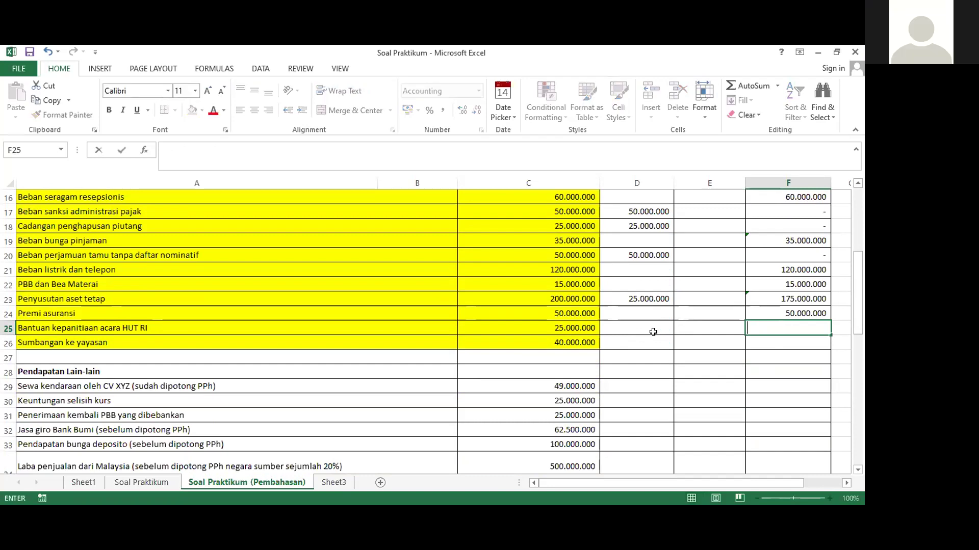
{"action": "left_click", "coordinate": [654, 328]}
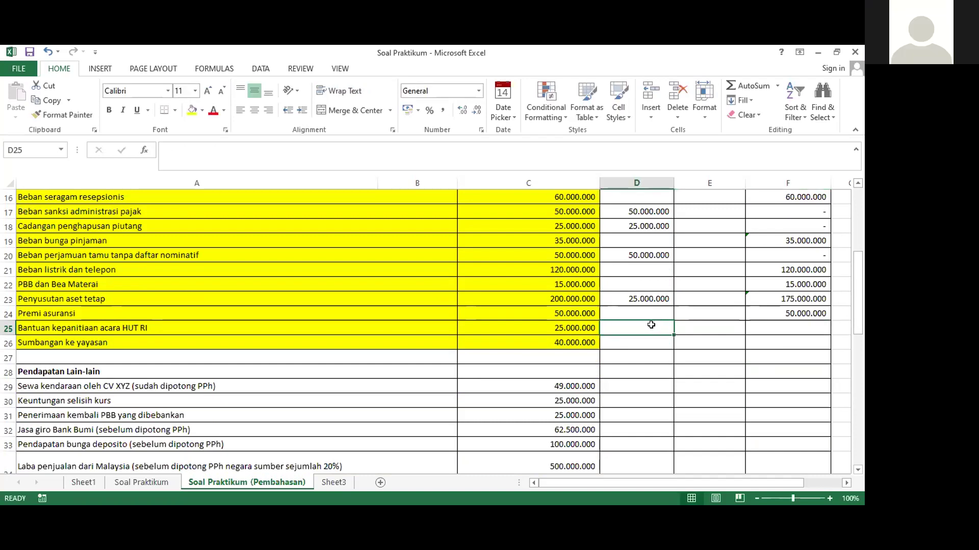
{"action": "left_click", "coordinate": [697, 327]}
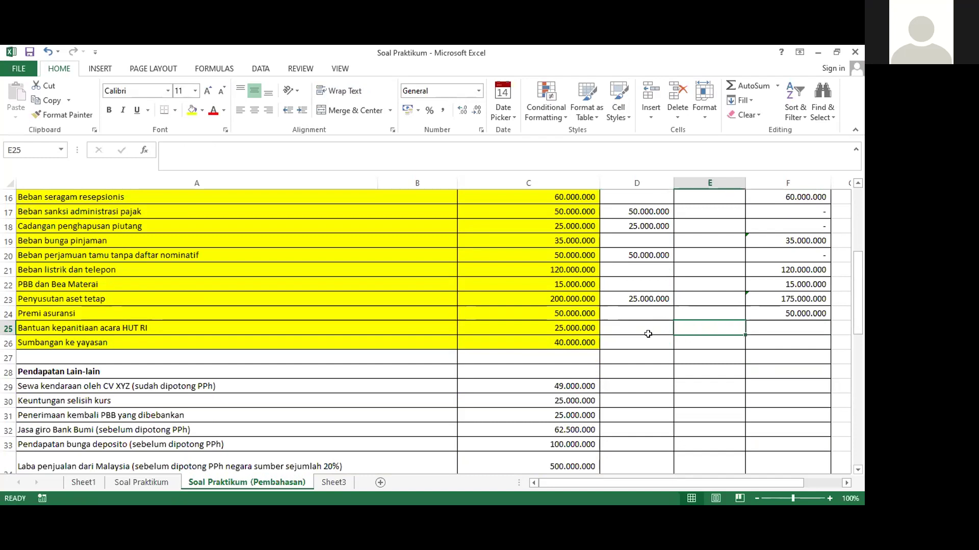
{"action": "left_click", "coordinate": [571, 327]}
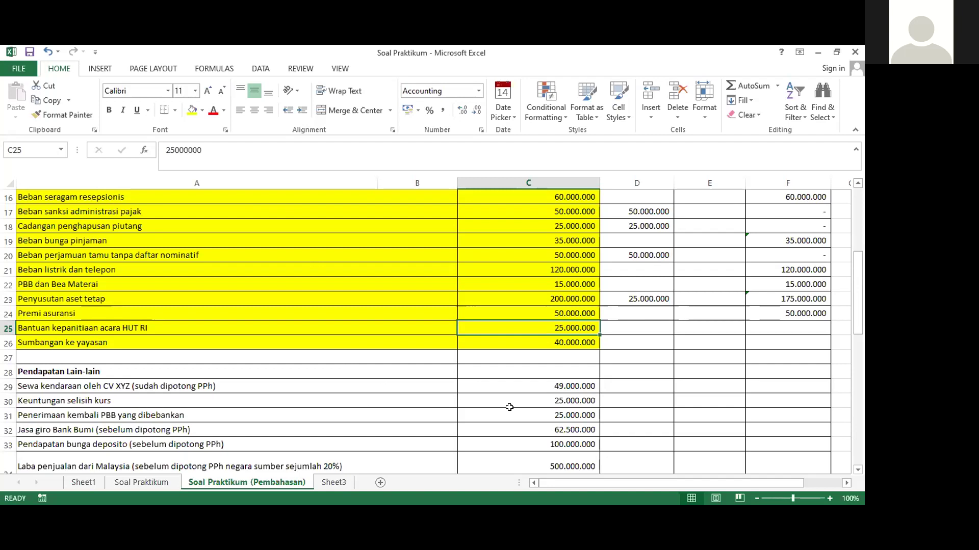
{"action": "left_click", "coordinate": [624, 324]}
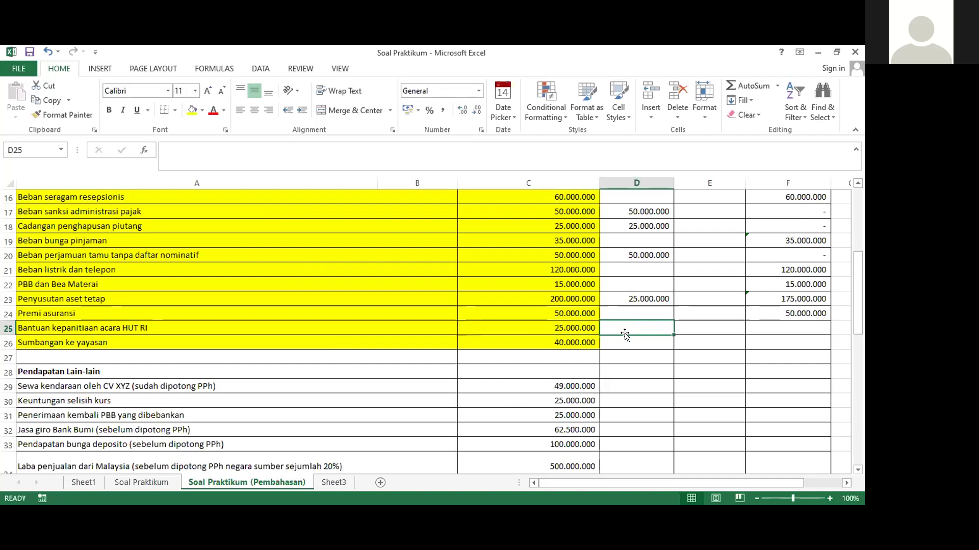
{"action": "type", "text": "="}
{"action": "left_click_drag", "start_coordinate": [558, 338], "coordinate": [557, 324]}
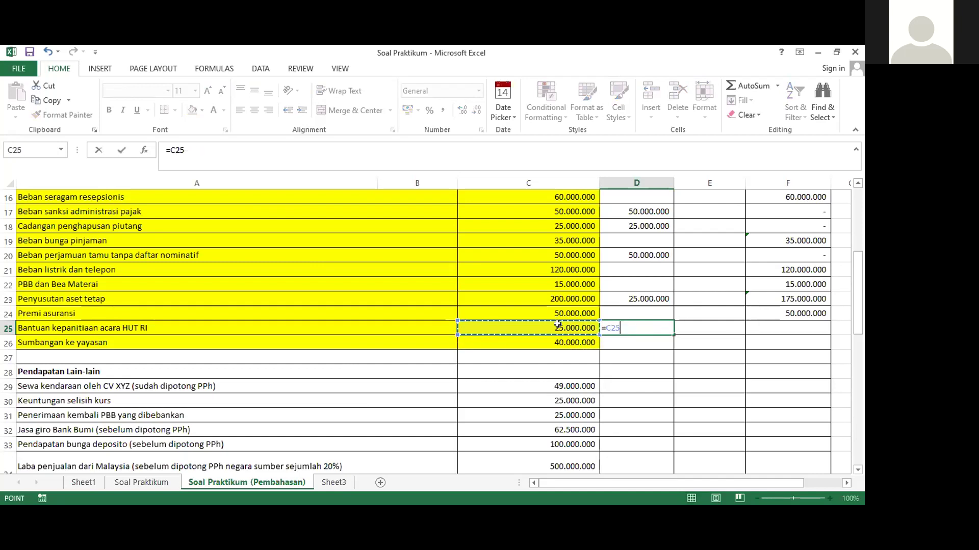
{"action": "key", "text": "Return"}
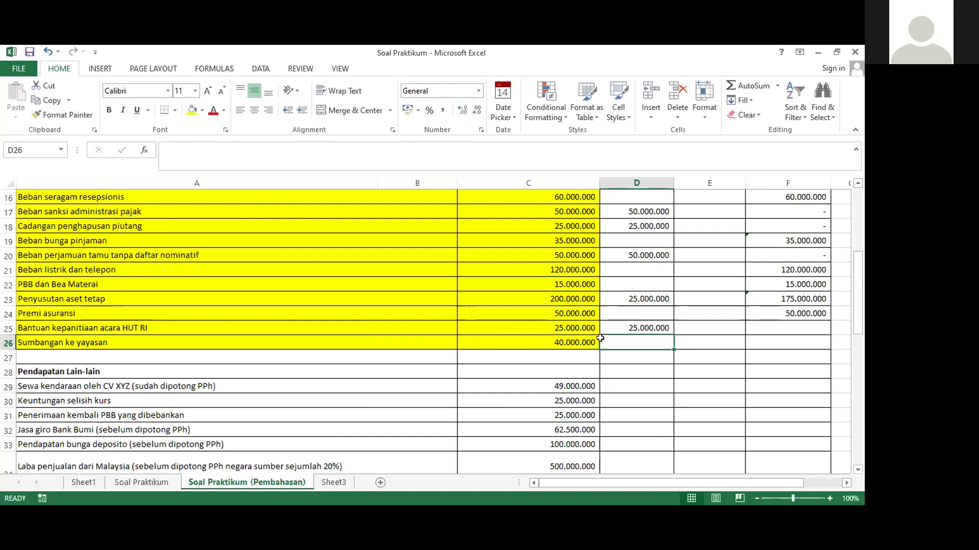
{"action": "type", "text": "="}
{"action": "left_click", "coordinate": [560, 338]}
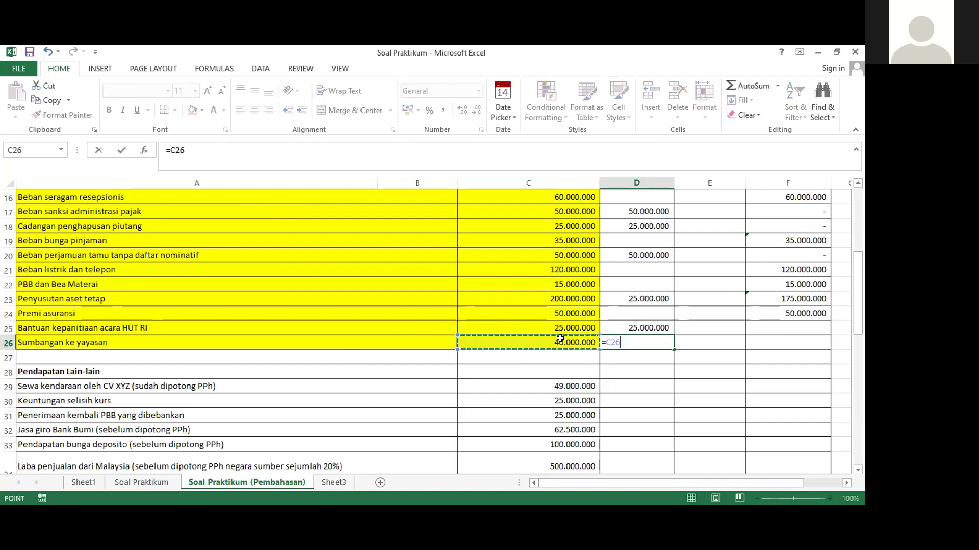
{"action": "key", "text": "Return"}
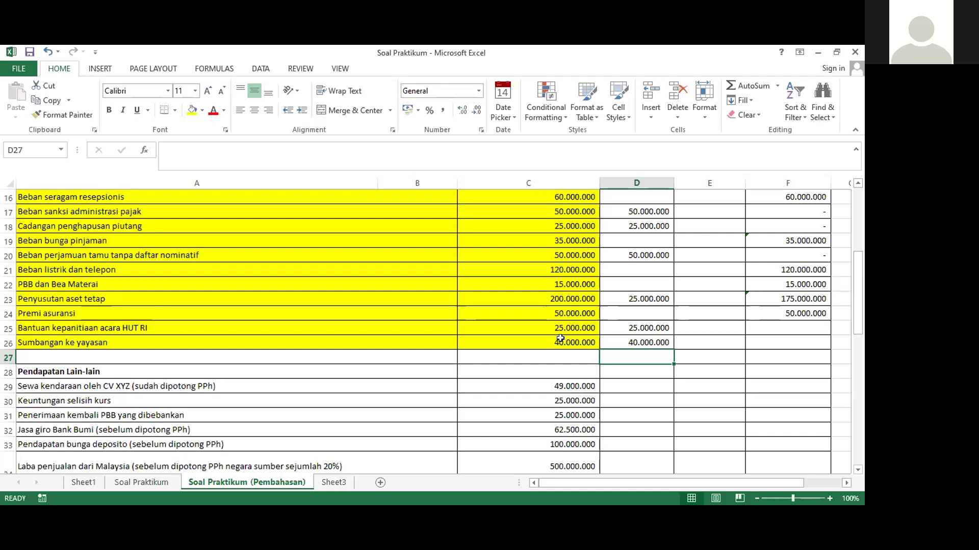
Enter fiscal formulas =C25-D25 in F25 and =C26-D26 in F26, giving zero
{"action": "left_click", "coordinate": [753, 328]}
{"action": "type", "text": "="}
{"action": "left_click", "coordinate": [566, 327]}
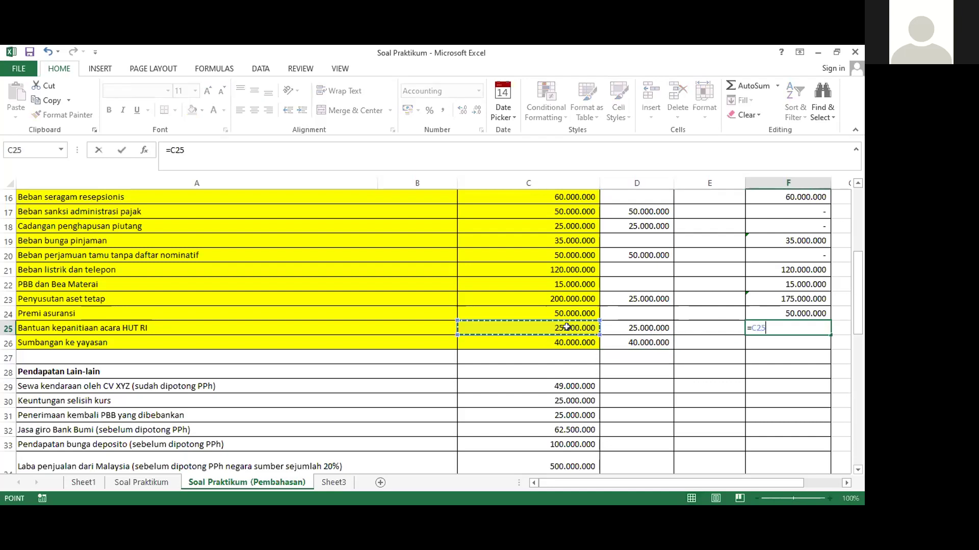
{"action": "type", "text": "-"}
{"action": "left_click", "coordinate": [623, 327]}
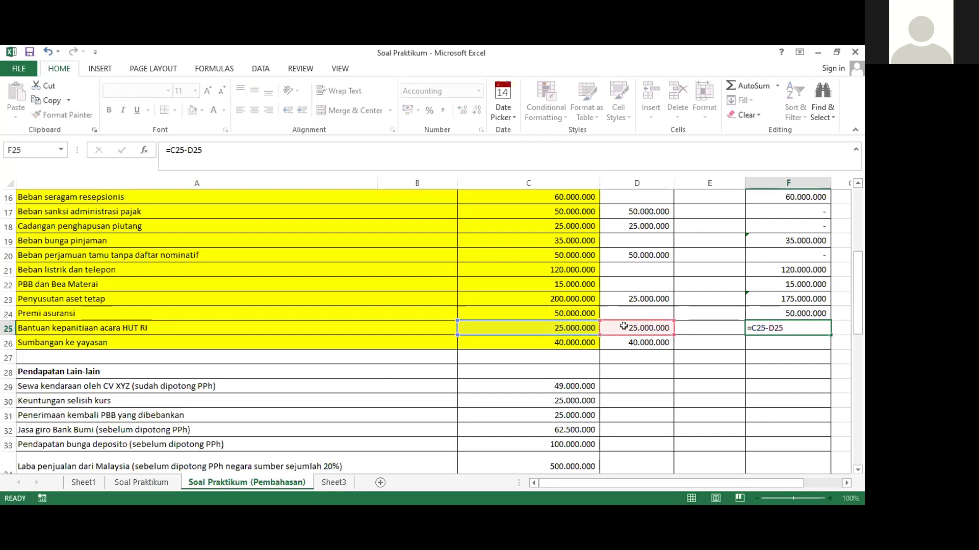
{"action": "key", "text": "Return"}
{"action": "type", "text": "="}
{"action": "left_click", "coordinate": [556, 343]}
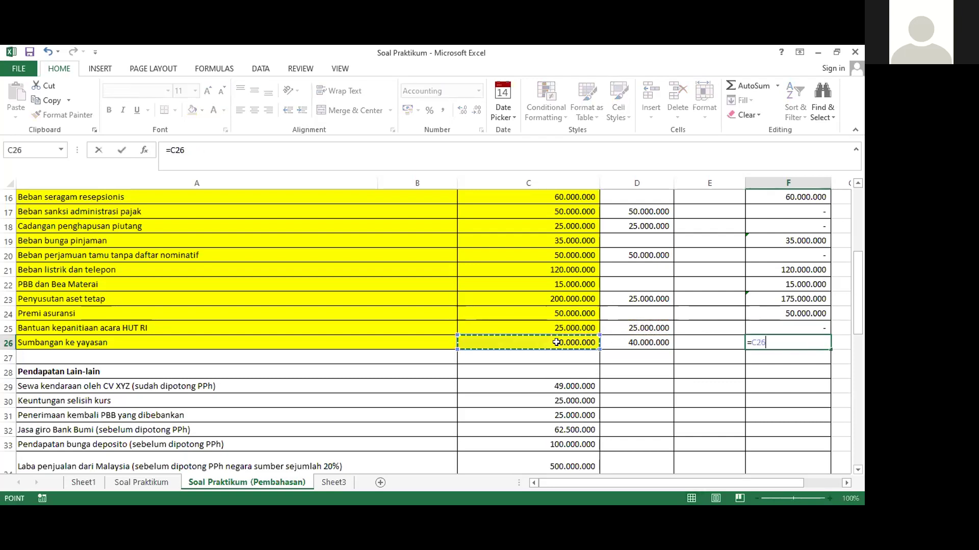
{"action": "type", "text": "-"}
{"action": "left_click", "coordinate": [616, 339]}
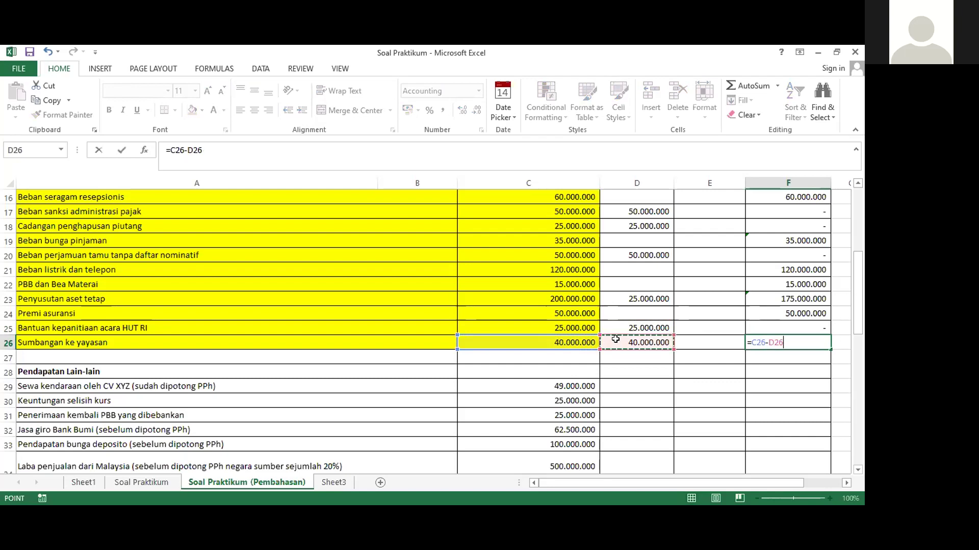
{"action": "key", "text": "Return"}
{"action": "scroll", "coordinate": [728, 343], "scroll_direction": "up", "scroll_amount": 3}
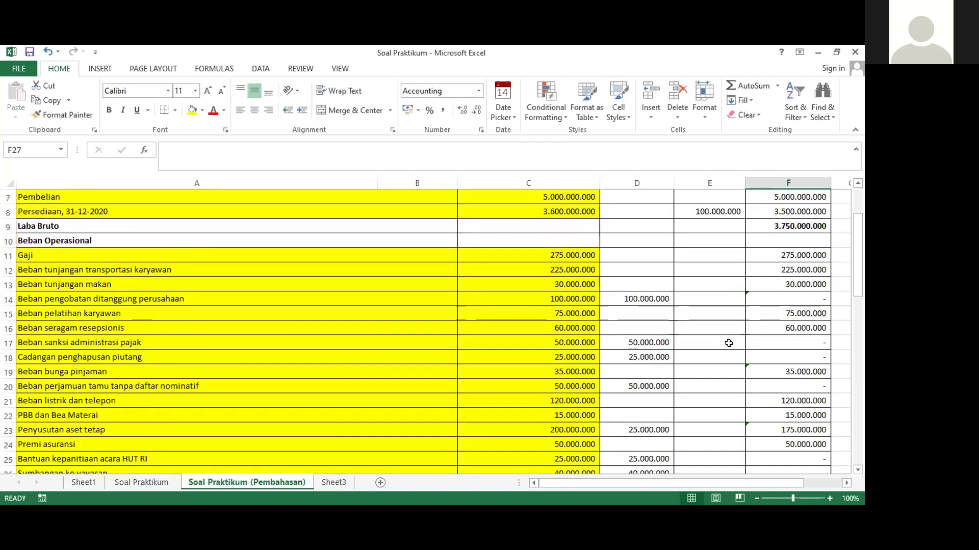
{"action": "scroll", "coordinate": [728, 343], "scroll_direction": "up", "scroll_amount": 2}
{"action": "scroll", "coordinate": [729, 343], "scroll_direction": "down", "scroll_amount": 4}
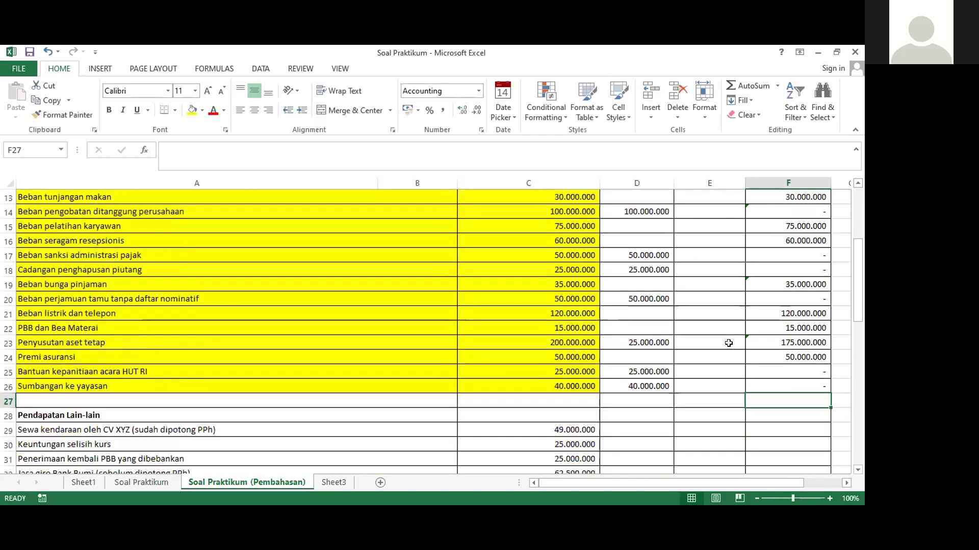
{"action": "scroll", "coordinate": [728, 343], "scroll_direction": "down", "scroll_amount": 2}
{"action": "scroll", "coordinate": [728, 343], "scroll_direction": "down", "scroll_amount": 2}
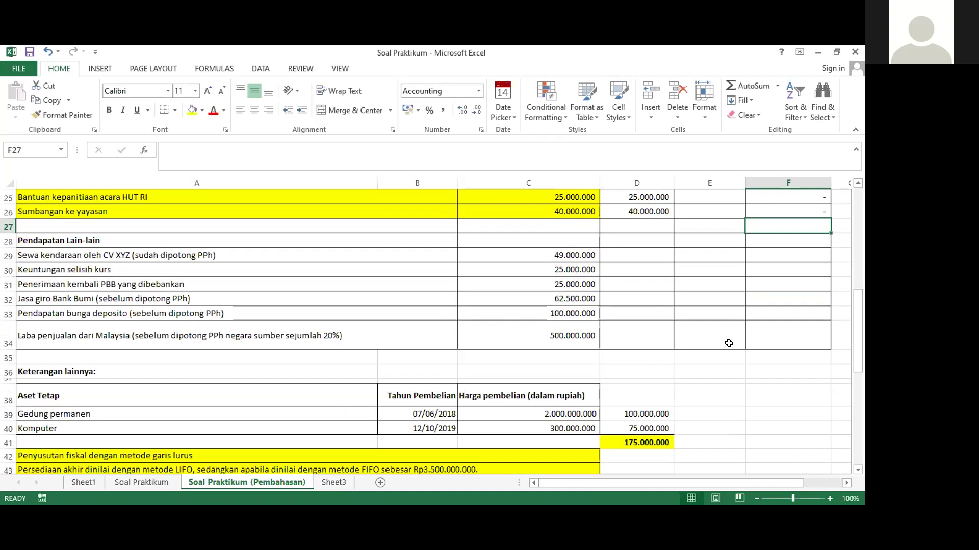
{"action": "scroll", "coordinate": [728, 343], "scroll_direction": "up", "scroll_amount": 3}
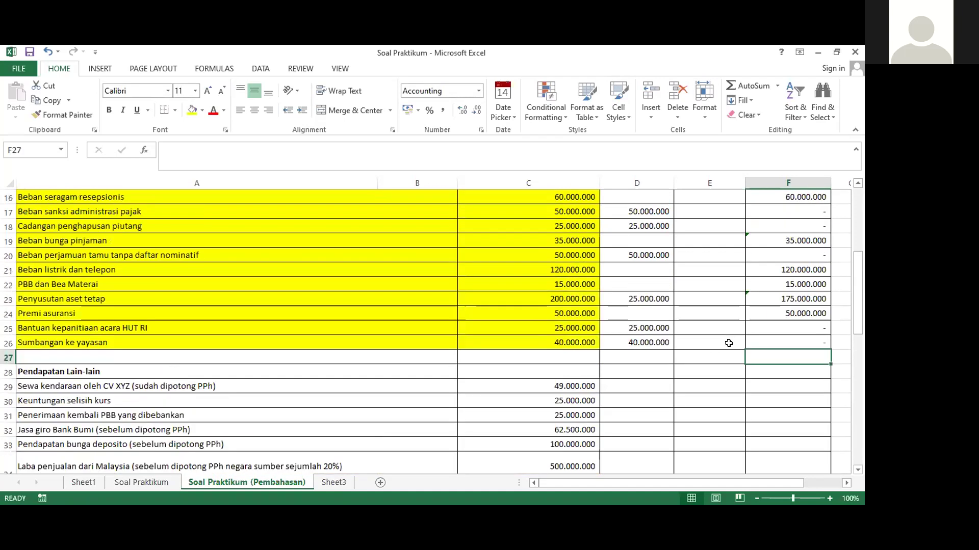
{"action": "scroll", "coordinate": [728, 343], "scroll_direction": "up", "scroll_amount": 5}
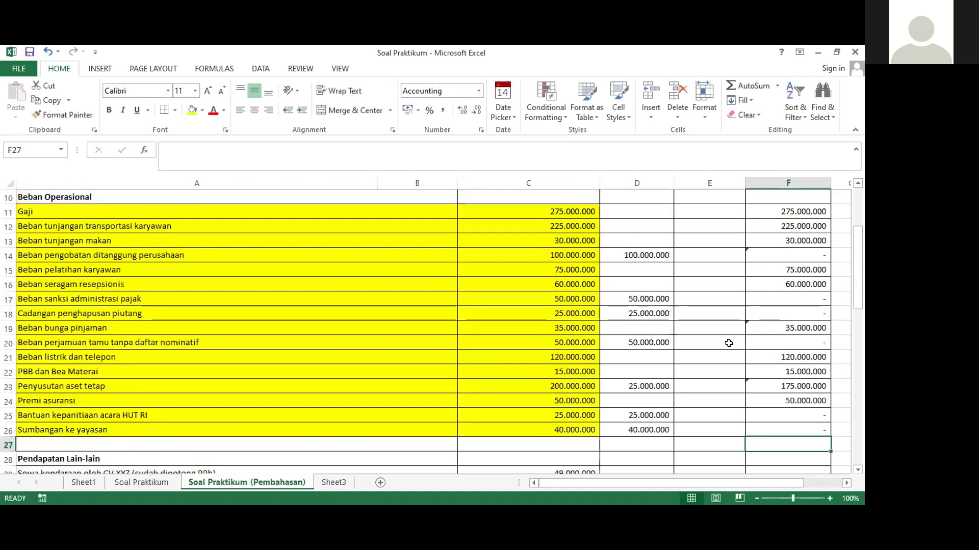
{"action": "scroll", "coordinate": [728, 343], "scroll_direction": "down", "scroll_amount": 1}
{"action": "scroll", "coordinate": [728, 343], "scroll_direction": "down", "scroll_amount": 1}
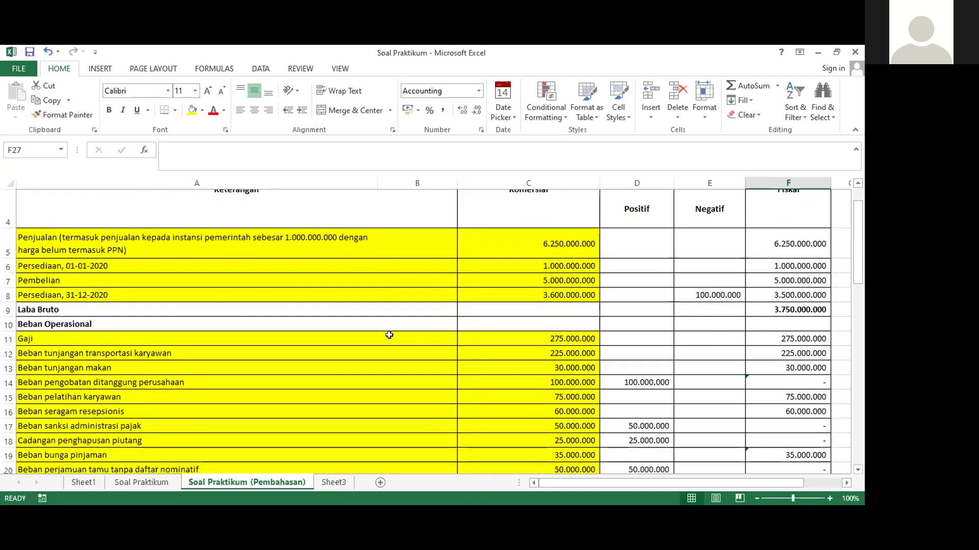
{"action": "left_click", "coordinate": [95, 338]}
{"action": "left_click", "coordinate": [89, 324]}
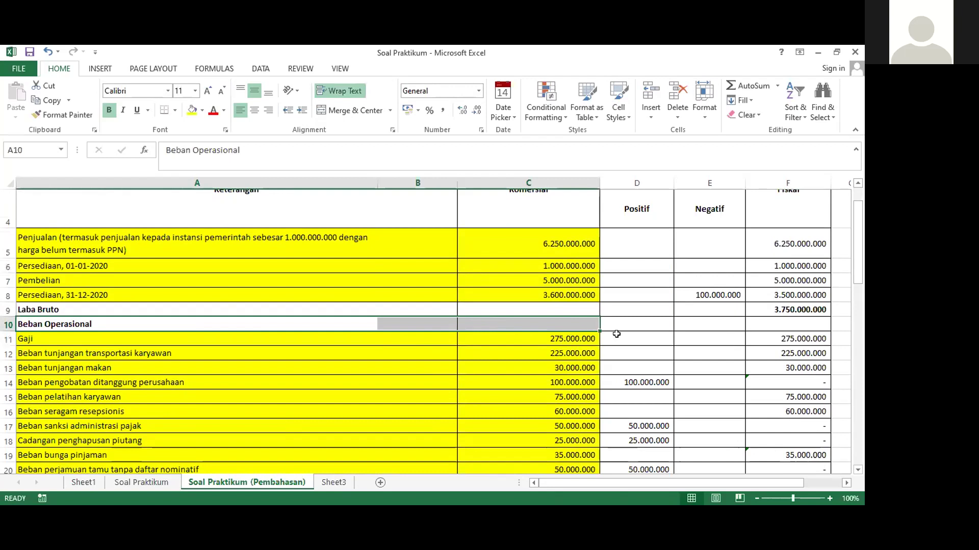
{"action": "scroll", "coordinate": [660, 343], "scroll_direction": "down", "scroll_amount": 3}
{"action": "left_click", "coordinate": [725, 356]}
{"action": "scroll", "coordinate": [724, 356], "scroll_direction": "up", "scroll_amount": 1}
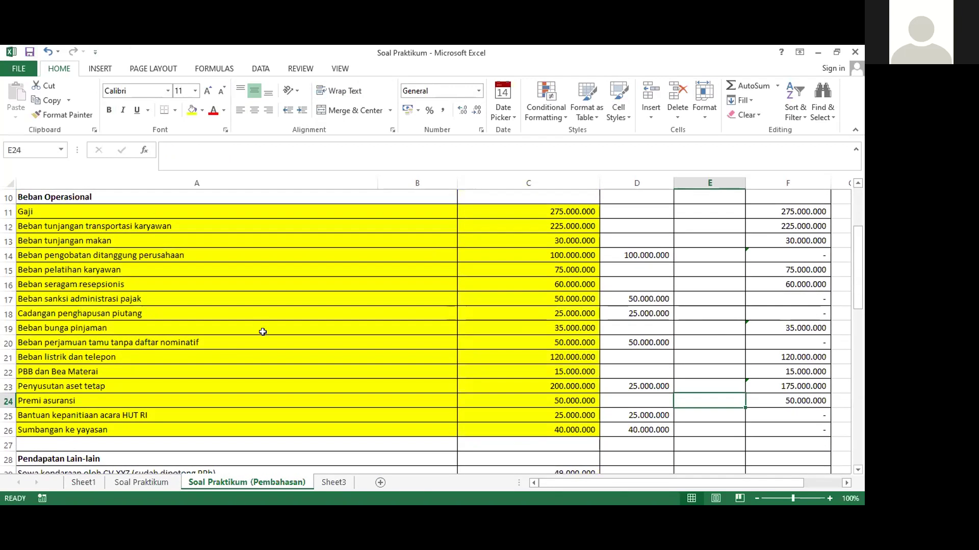
{"action": "left_click", "coordinate": [298, 344]}
{"action": "scroll", "coordinate": [299, 348], "scroll_direction": "down", "scroll_amount": 2}
{"action": "scroll", "coordinate": [299, 348], "scroll_direction": "up", "scroll_amount": 2}
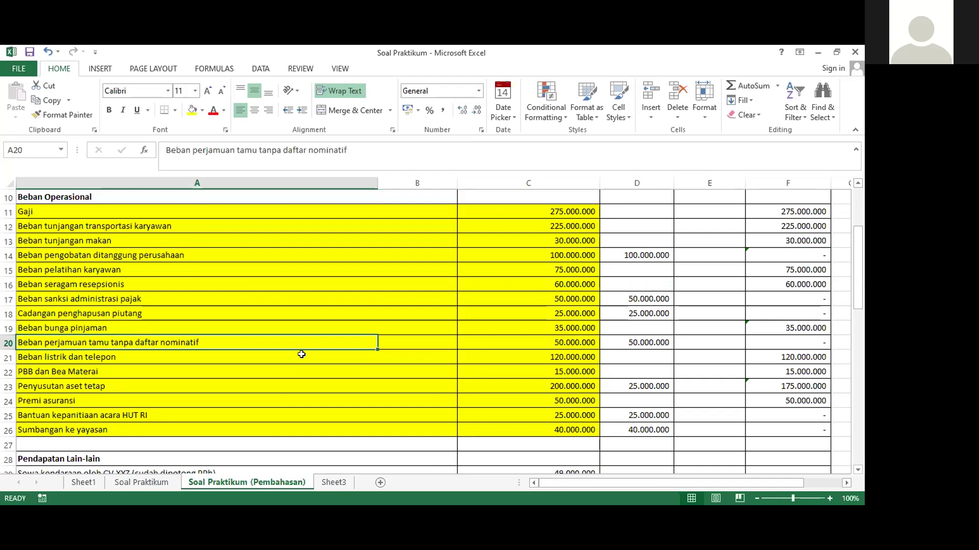
{"action": "scroll", "coordinate": [302, 354], "scroll_direction": "down", "scroll_amount": 3}
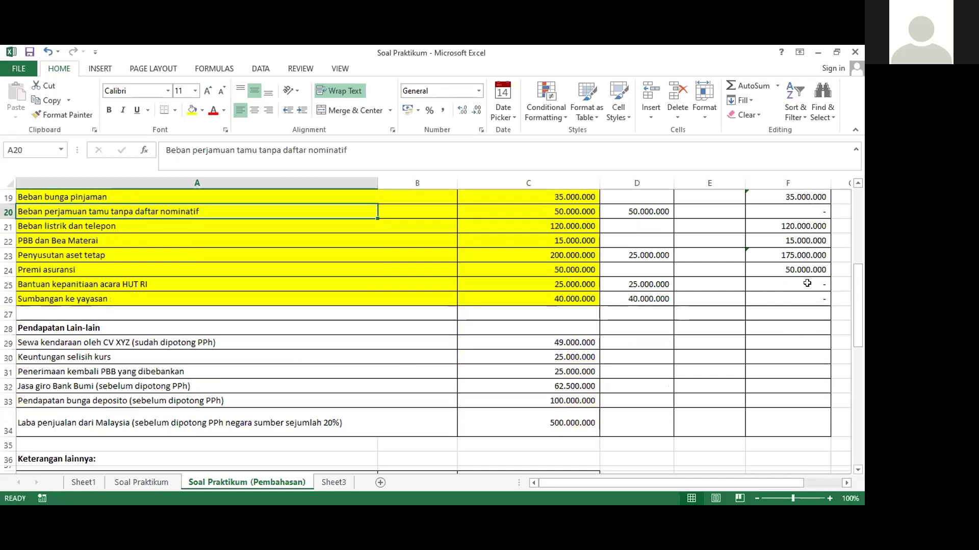
{"action": "left_click", "coordinate": [66, 343]}
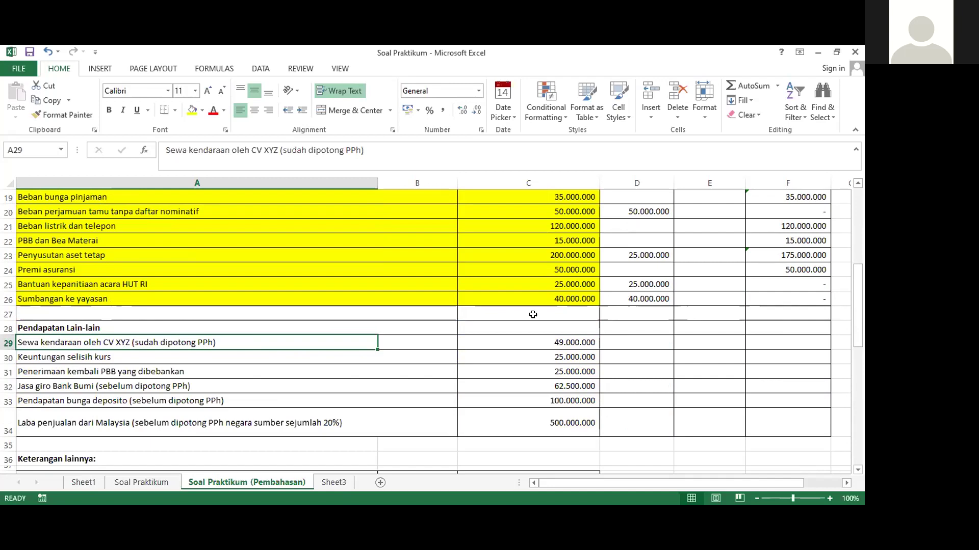
{"action": "left_click", "coordinate": [626, 342]}
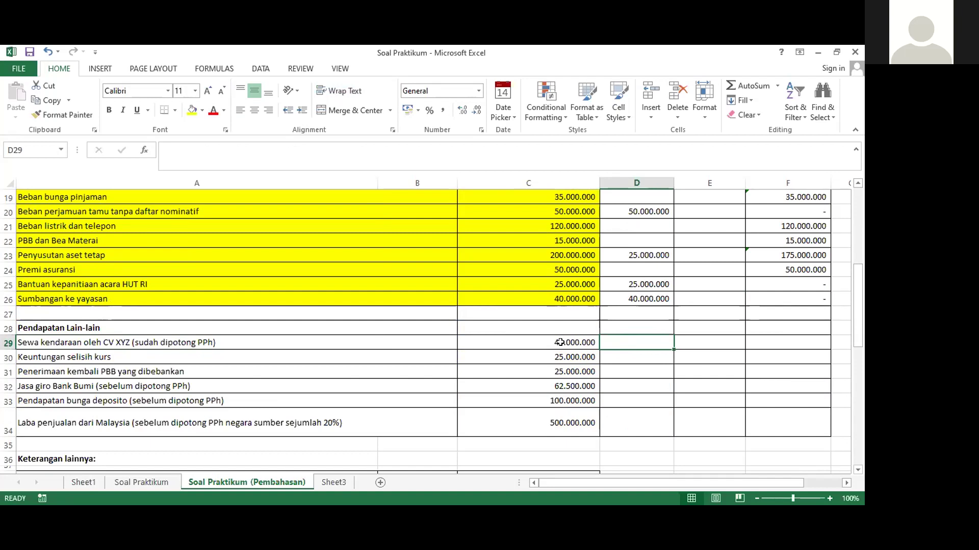
Fill the Sewa kendaraan row A29:C29 yellow and enter 1000000 as the D29 correction
{"action": "left_click_drag", "start_coordinate": [48, 336], "coordinate": [542, 328]}
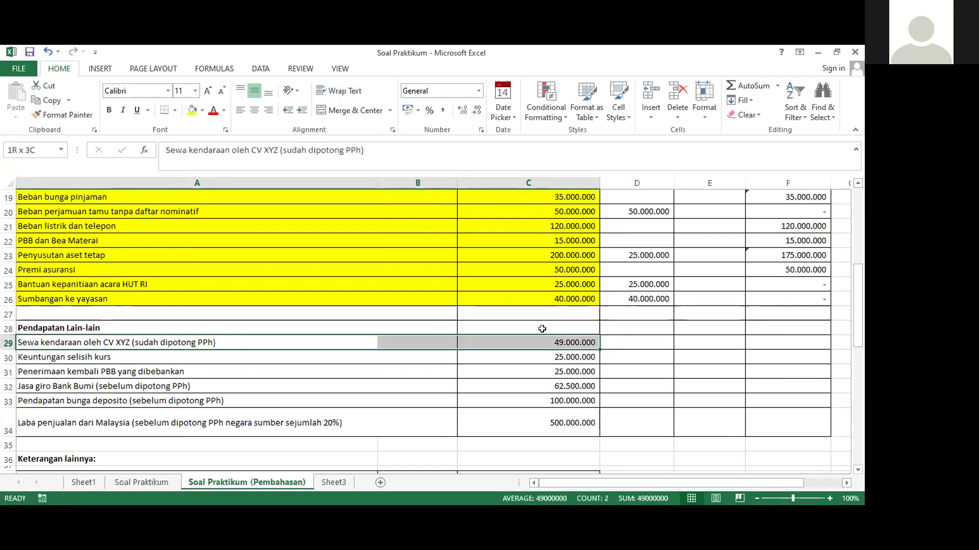
{"action": "left_click", "coordinate": [192, 110]}
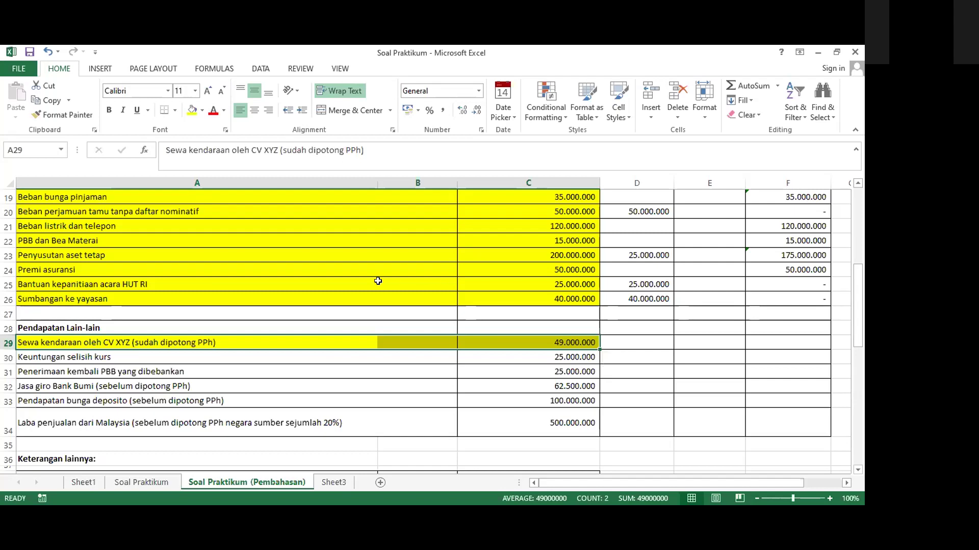
{"action": "left_click", "coordinate": [625, 326]}
{"action": "left_click", "coordinate": [661, 342]}
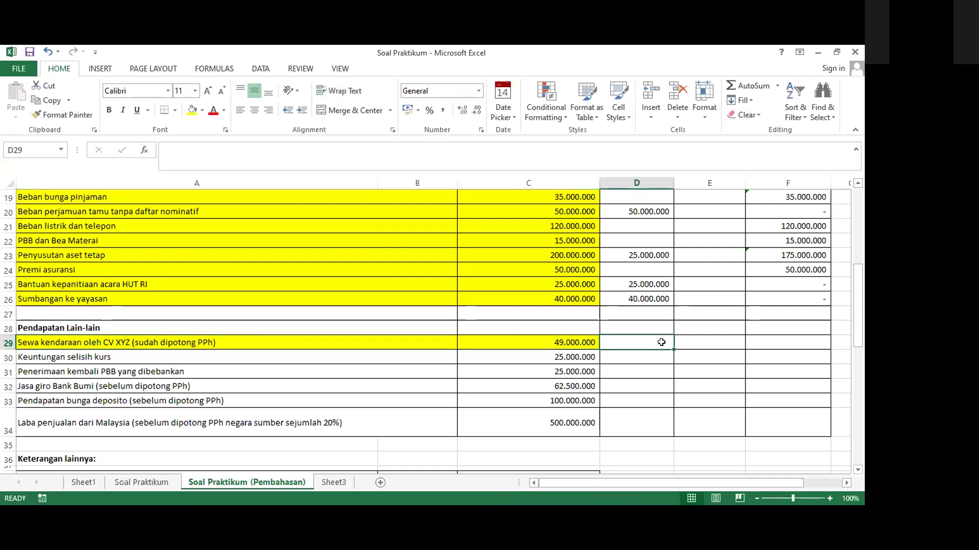
{"action": "type", "text": "1000000"}
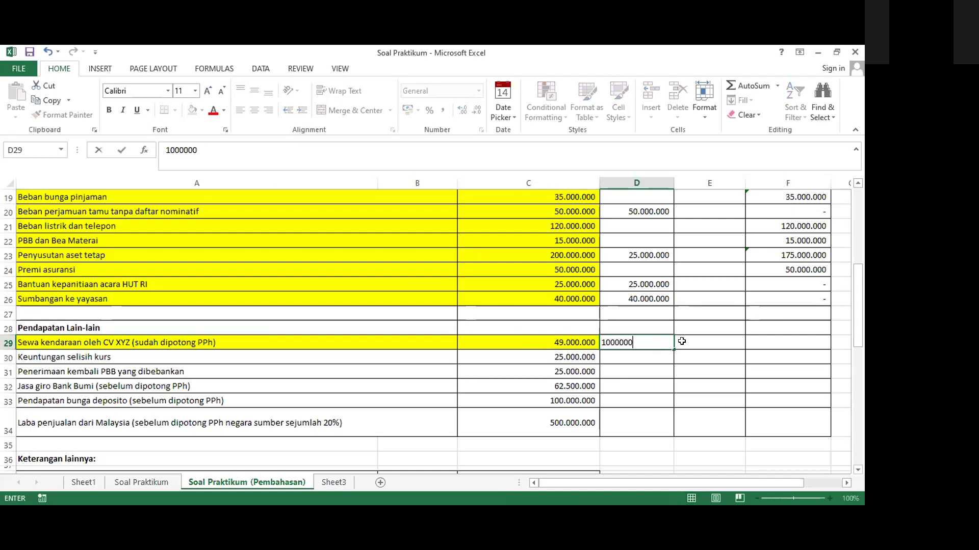
{"action": "left_click", "coordinate": [682, 342]}
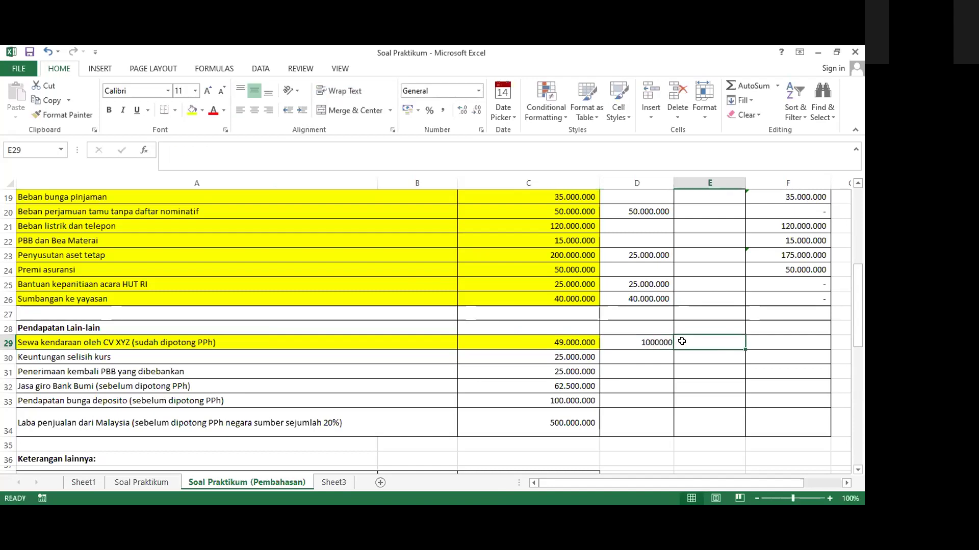
Apply Comma Style to D29:F34 and set F29 to =C29+D29, giving 50.000.000
{"action": "left_click_drag", "start_coordinate": [634, 343], "coordinate": [787, 430]}
{"action": "left_click", "coordinate": [443, 108]}
{"action": "left_click", "coordinate": [769, 342]}
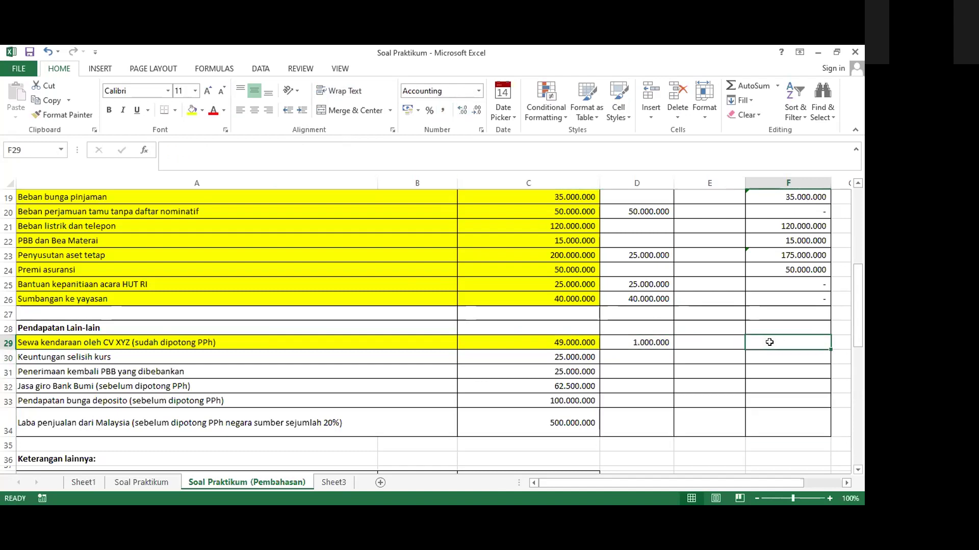
{"action": "type", "text": "="}
{"action": "left_click", "coordinate": [563, 341]}
{"action": "type", "text": "+"}
{"action": "left_click", "coordinate": [622, 341]}
{"action": "key", "text": "Return"}
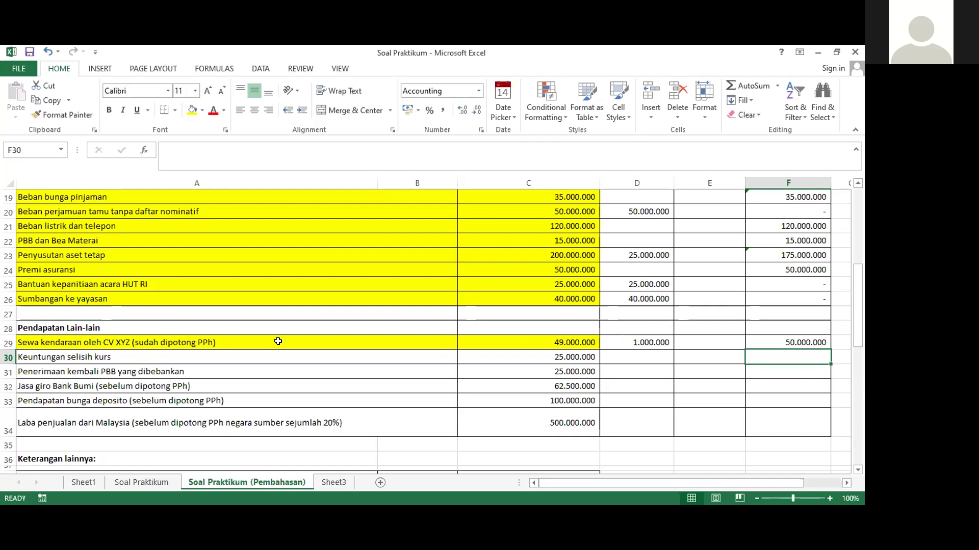
{"action": "left_click_drag", "start_coordinate": [59, 356], "coordinate": [481, 358]}
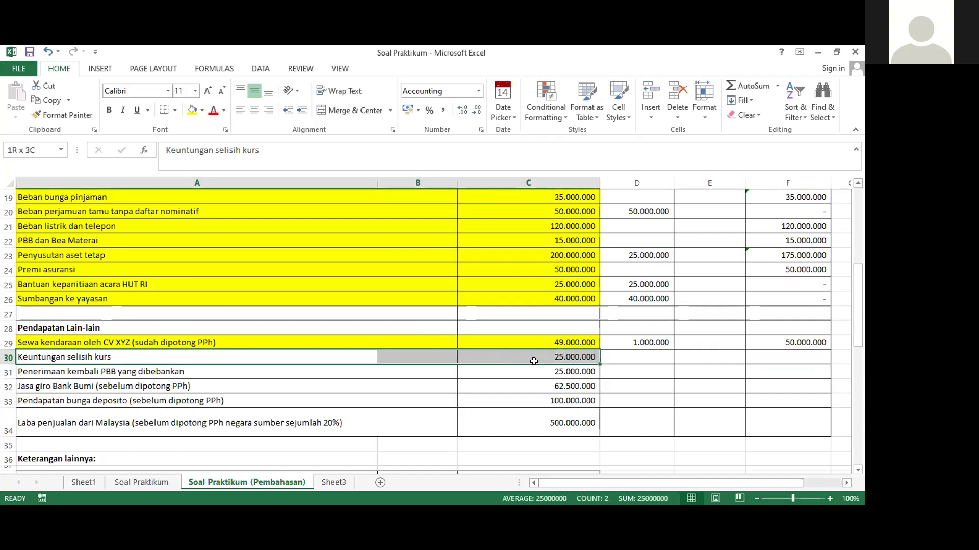
Fill the Keuntungan selisih kurs cells A30:C30 with yellow
{"action": "left_click", "coordinate": [192, 110]}
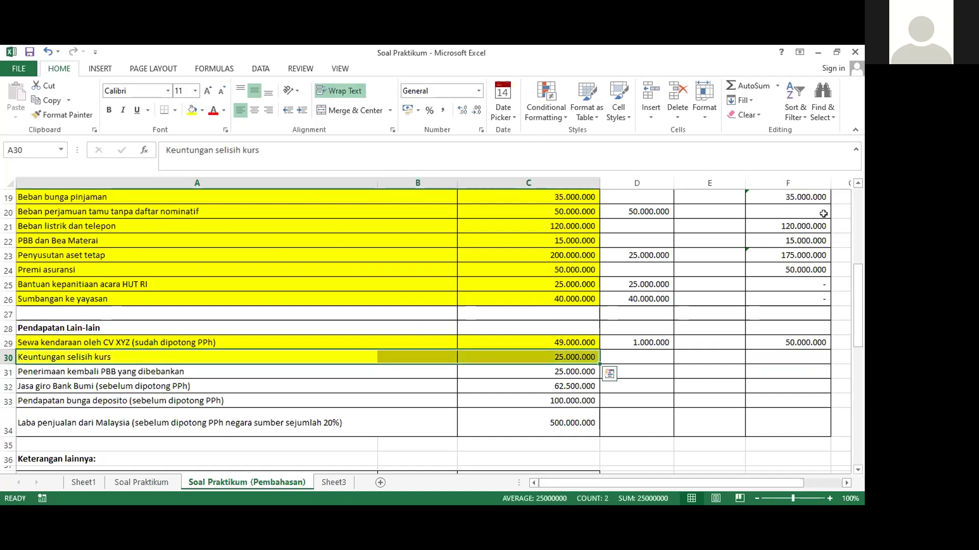
{"action": "left_click", "coordinate": [655, 356]}
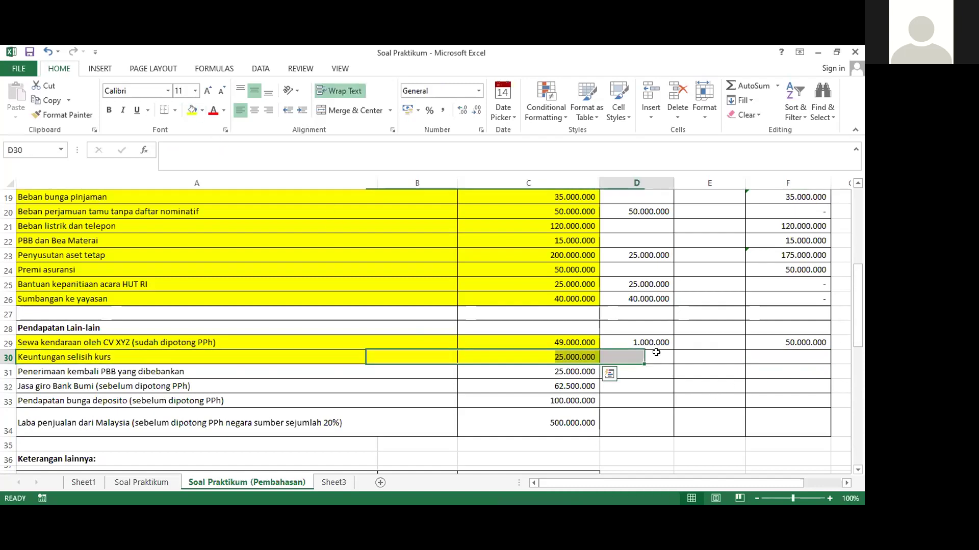
{"action": "left_click", "coordinate": [763, 355]}
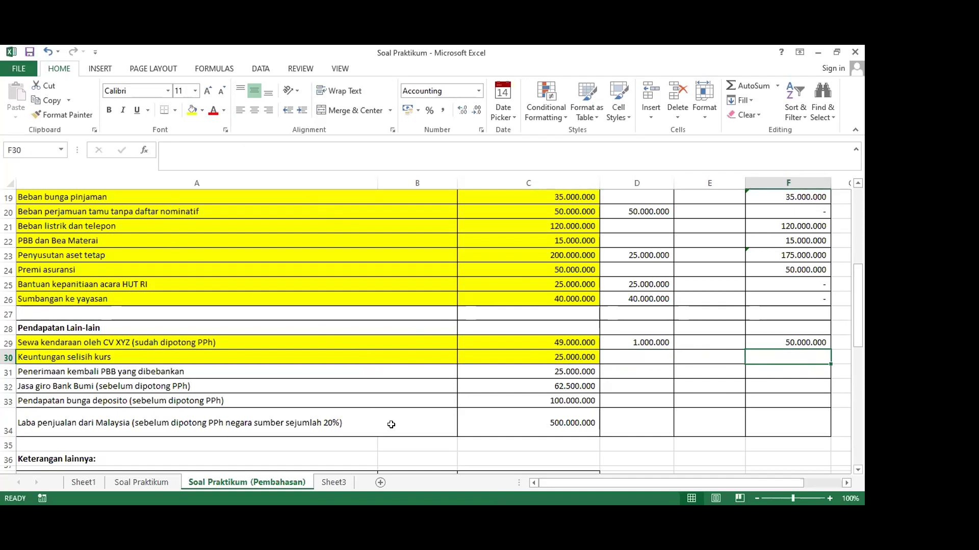
{"action": "scroll", "coordinate": [445, 374], "scroll_direction": "up", "scroll_amount": 6}
{"action": "scroll", "coordinate": [448, 362], "scroll_direction": "down", "scroll_amount": 6}
{"action": "left_click", "coordinate": [351, 324]}
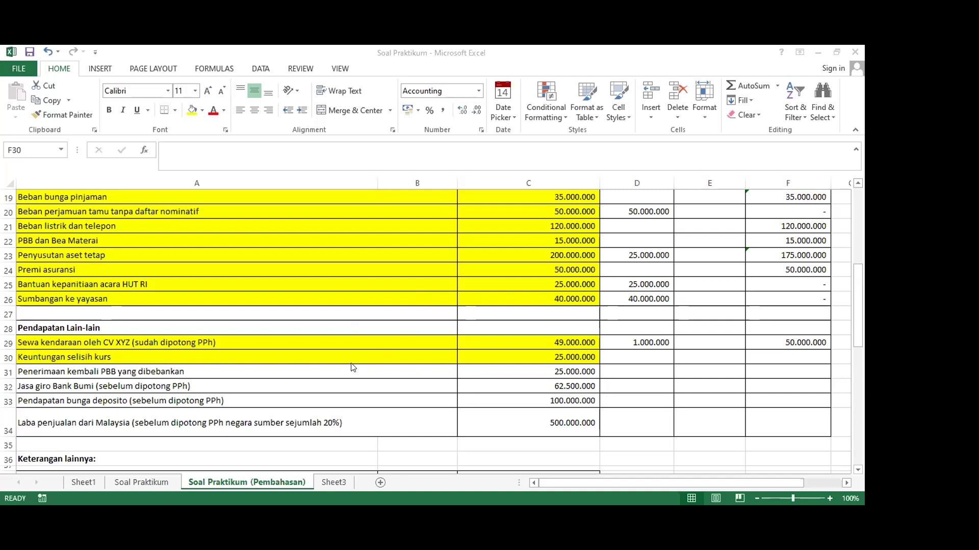
{"action": "left_click", "coordinate": [756, 355]}
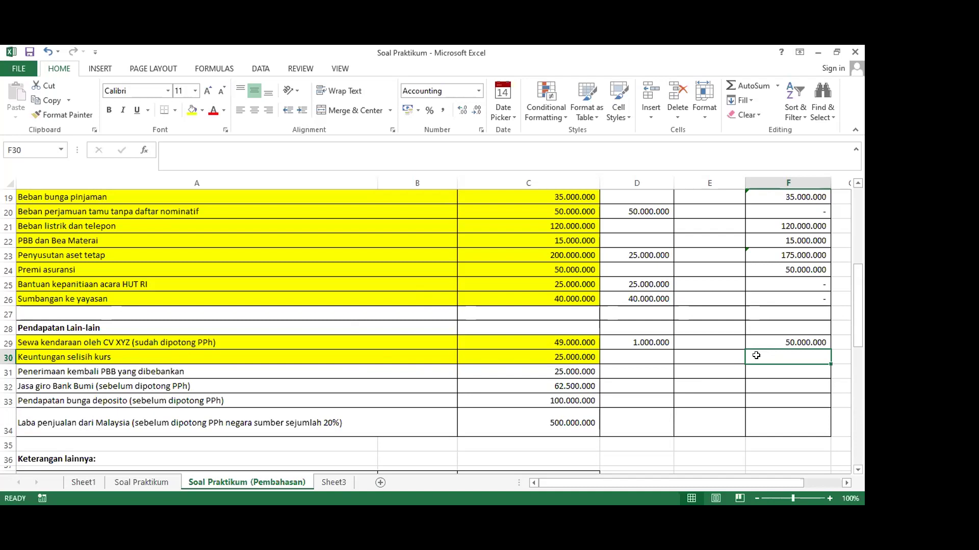
{"action": "scroll", "coordinate": [756, 355], "scroll_direction": "up", "scroll_amount": 5}
{"action": "scroll", "coordinate": [755, 355], "scroll_direction": "down", "scroll_amount": 4}
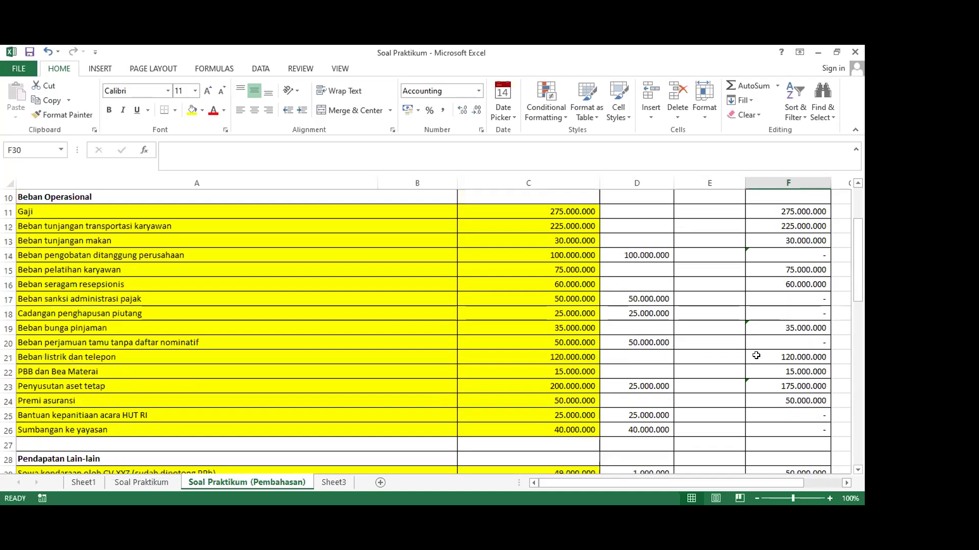
{"action": "scroll", "coordinate": [756, 356], "scroll_direction": "up", "scroll_amount": 4}
{"action": "scroll", "coordinate": [756, 355], "scroll_direction": "down", "scroll_amount": 5}
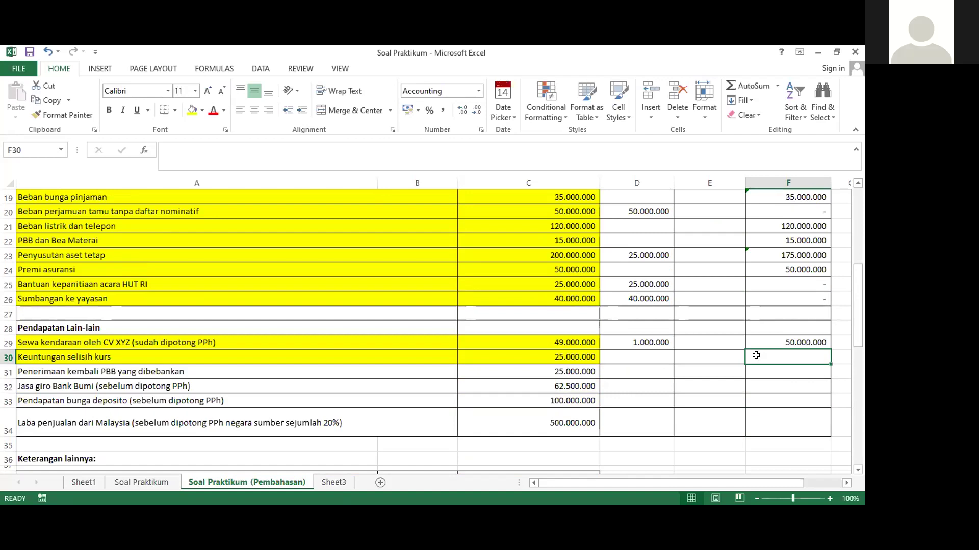
Enter =C30 in F30 so its fiscal value shows 25.000.000
{"action": "type", "text": "="}
{"action": "key", "text": "Left"}
{"action": "key", "text": "Left"}
{"action": "key", "text": "Left"}
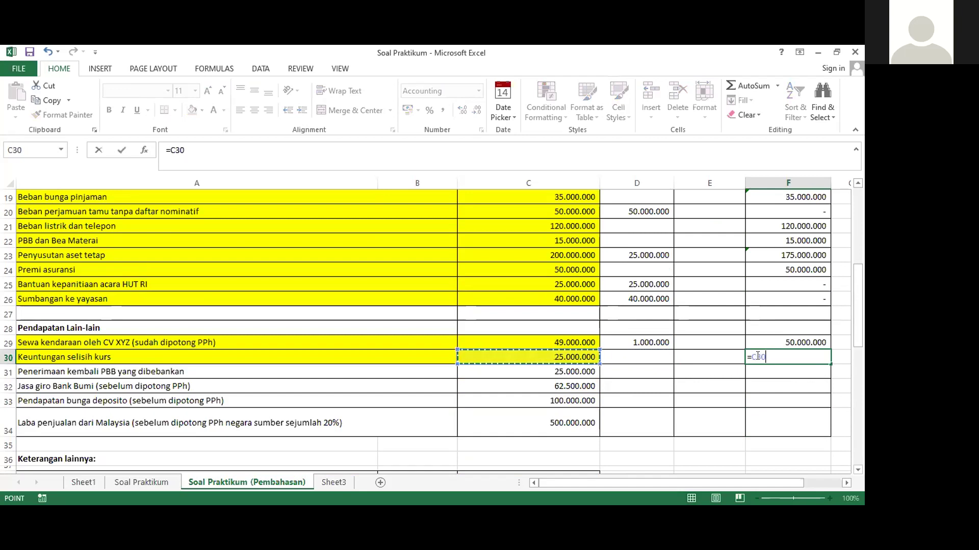
{"action": "key", "text": "Return"}
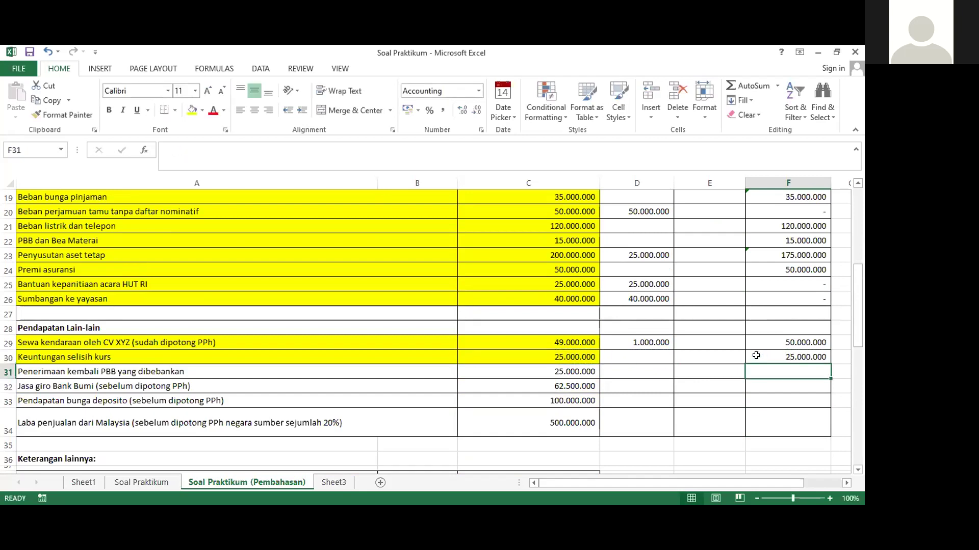
Highlight the Penerimaan kembali PBB row A31:C31 yellow
{"action": "key", "text": "Left"}
{"action": "key", "text": "Left"}
{"action": "key", "text": "Left"}
{"action": "key", "text": "Left"}
{"action": "key", "text": "Left"}
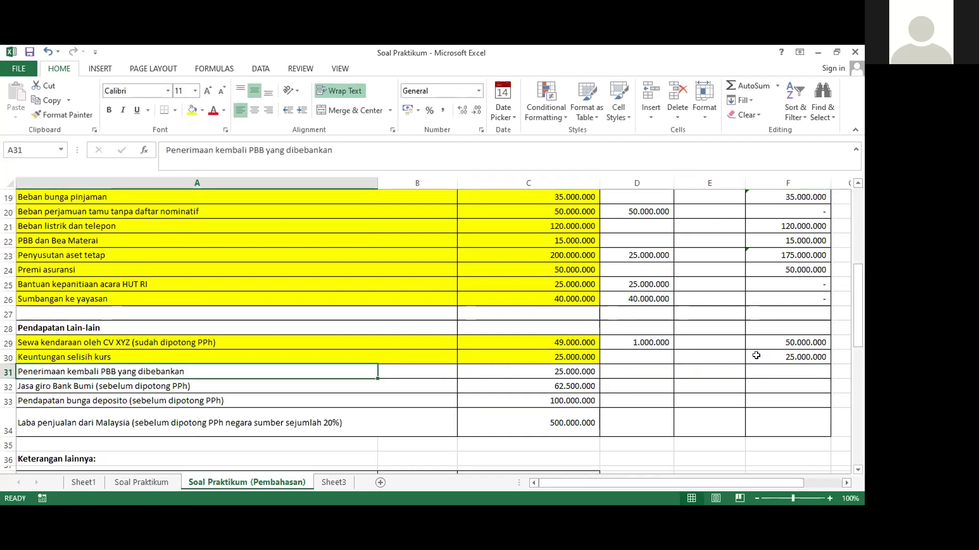
{"action": "key", "text": "shift+Right"}
{"action": "key", "text": "shift+Right"}
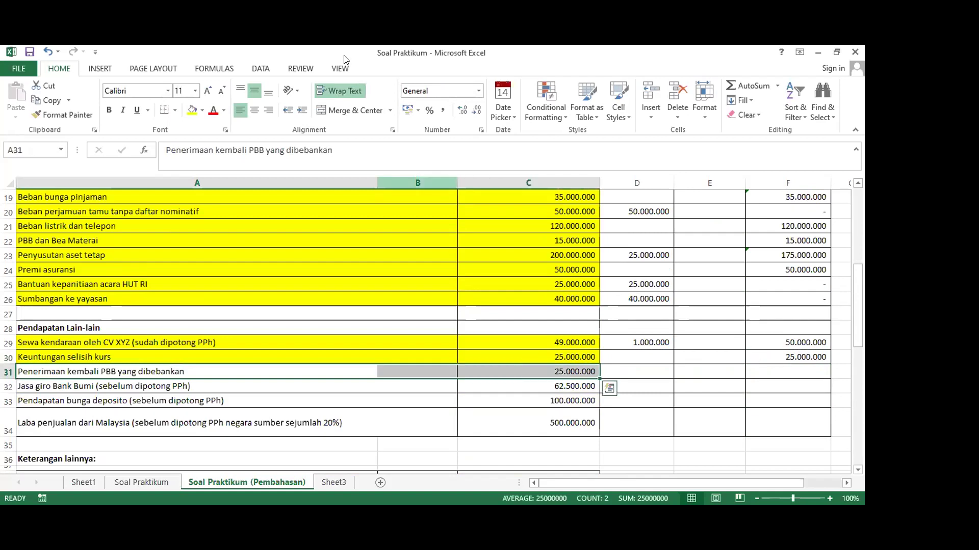
{"action": "left_click", "coordinate": [194, 108]}
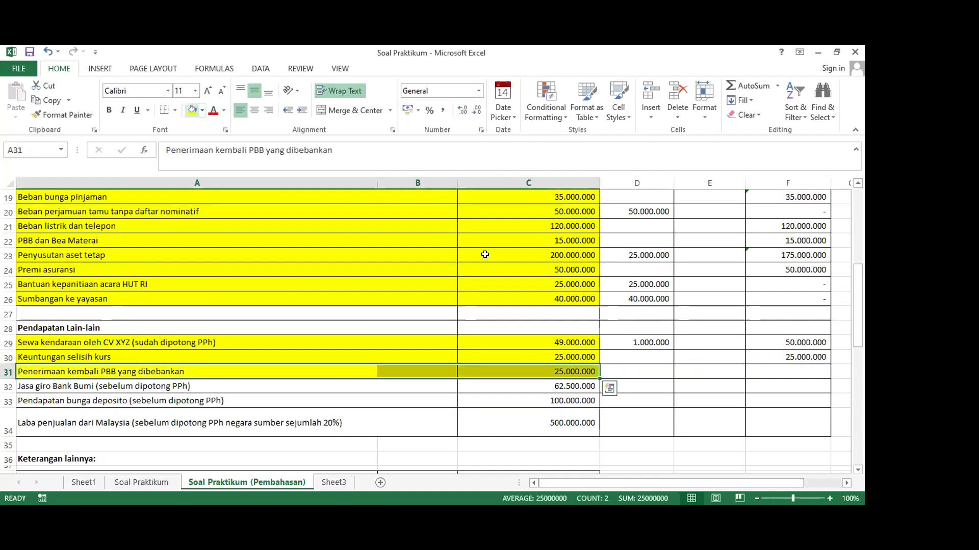
Enter =C31 in F31 to carry over the 25.000.000 fiscal value
{"action": "left_click", "coordinate": [752, 367]}
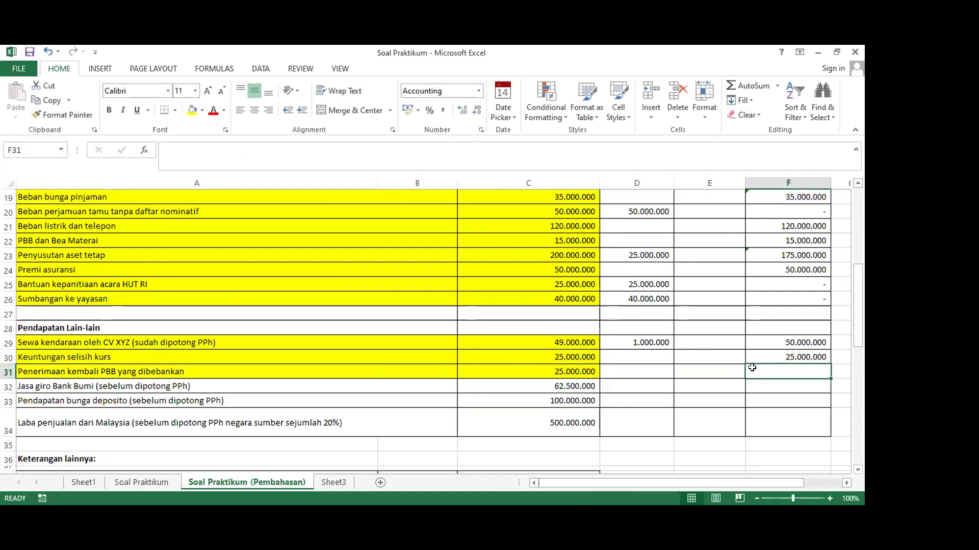
{"action": "type", "text": "="}
{"action": "key", "text": "Left"}
{"action": "key", "text": "Left"}
{"action": "key", "text": "Left"}
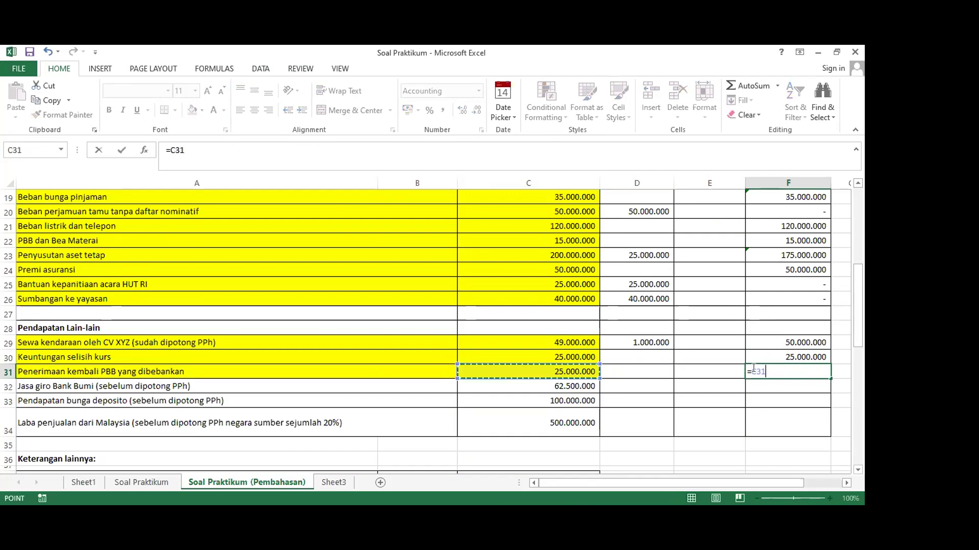
{"action": "key", "text": "Return"}
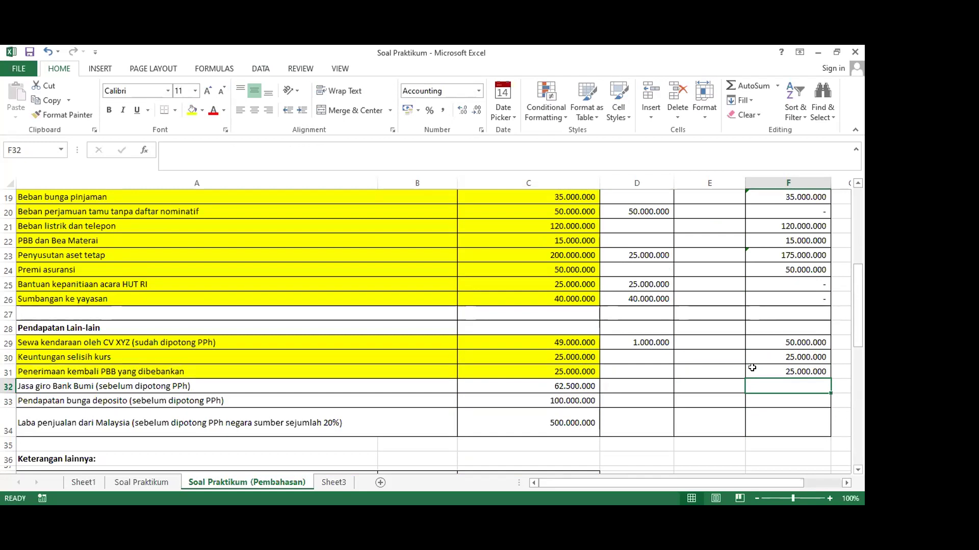
Highlight the Jasa giro Bank Bumi row A32:C32 (62.500.000) yellow
{"action": "key", "text": "Left"}
{"action": "key", "text": "Left"}
{"action": "key", "text": "Left"}
{"action": "key", "text": "Left"}
{"action": "key", "text": "Left"}
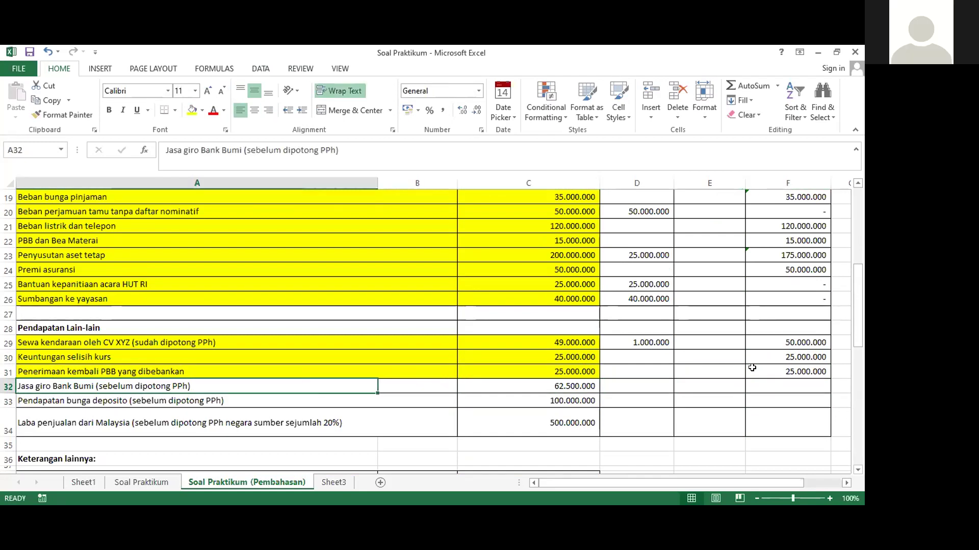
{"action": "key", "text": "shift+Right"}
{"action": "key", "text": "shift+Right"}
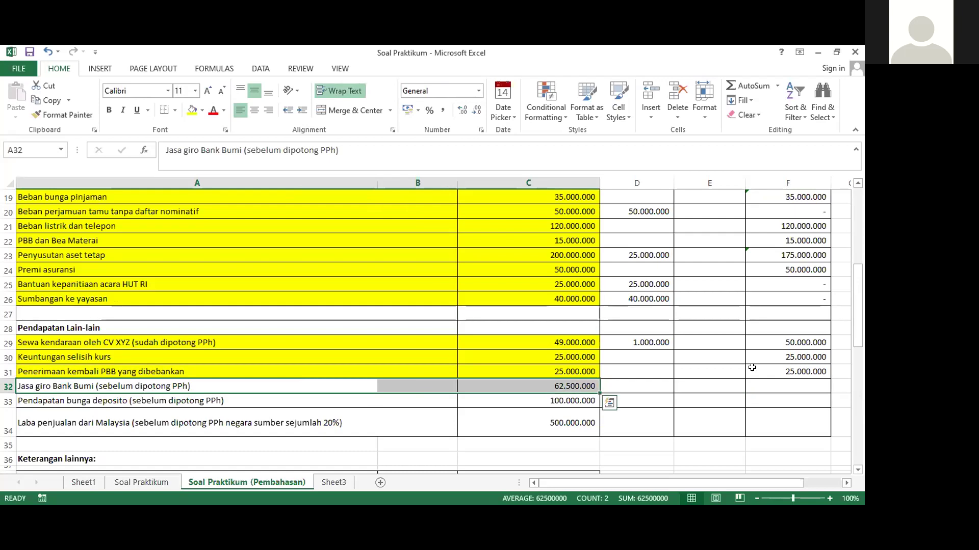
{"action": "left_click", "coordinate": [192, 110]}
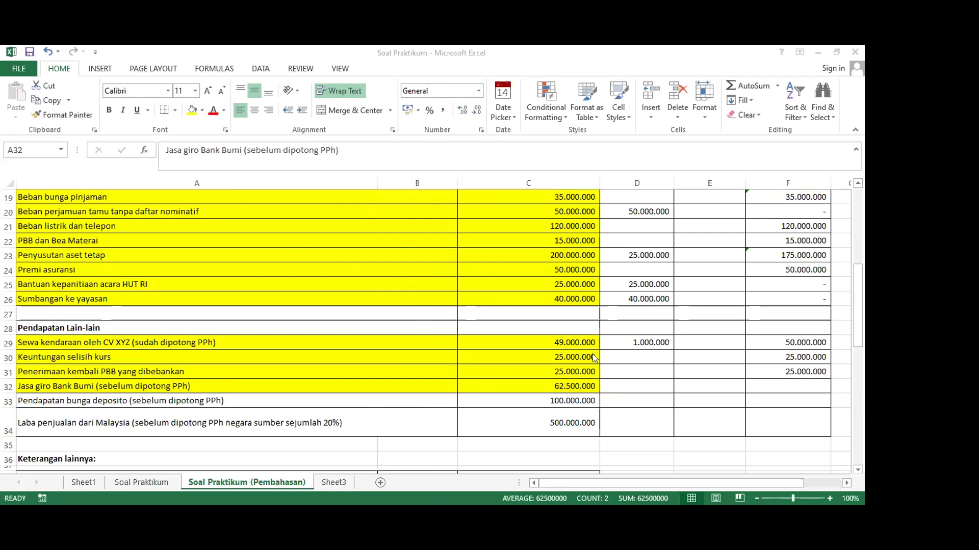
{"action": "left_click", "coordinate": [612, 383]}
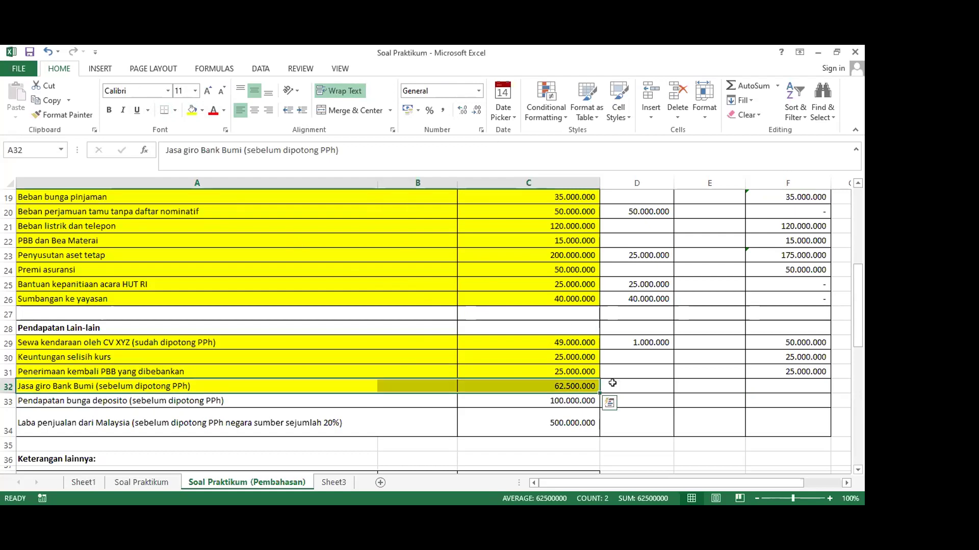
{"action": "left_click", "coordinate": [622, 383]}
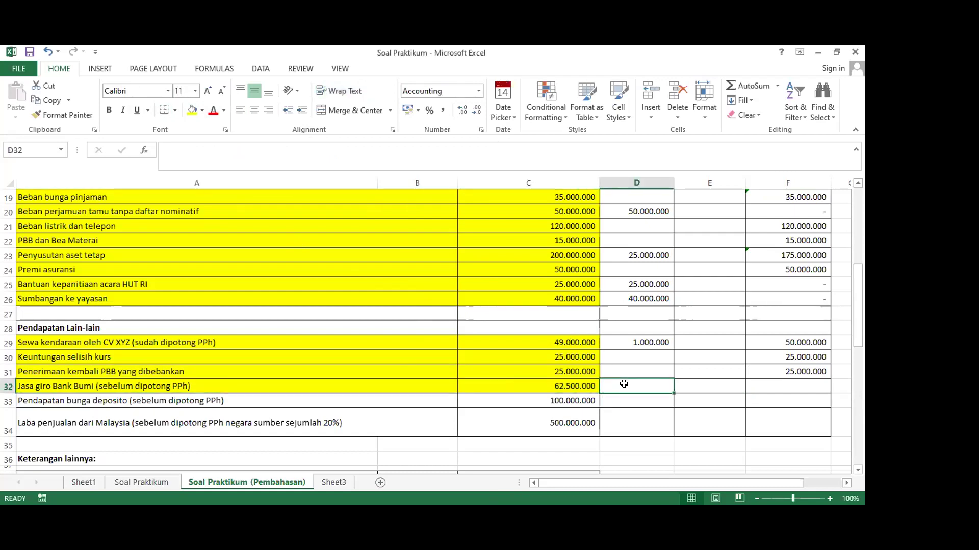
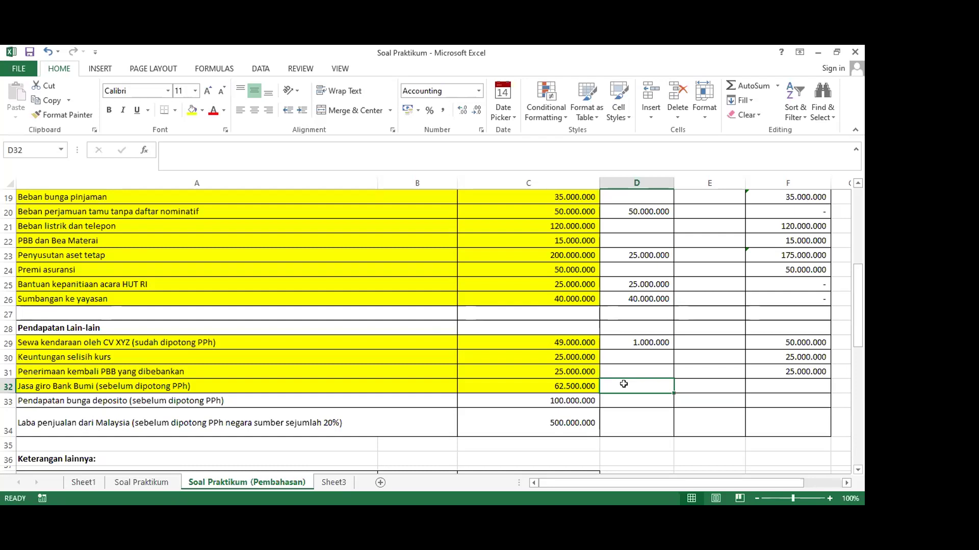
Enter =C32 in E32 to pull the 62.500.000 Jasa giro Bank Bumi amount
{"action": "key", "text": "Right"}
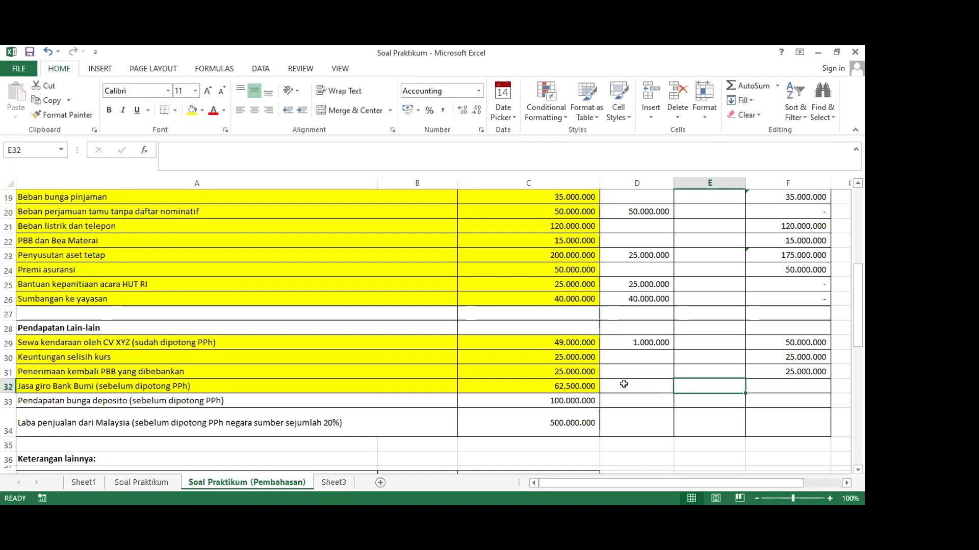
{"action": "type", "text": "="}
{"action": "key", "text": "Left"}
{"action": "key", "text": "Left"}
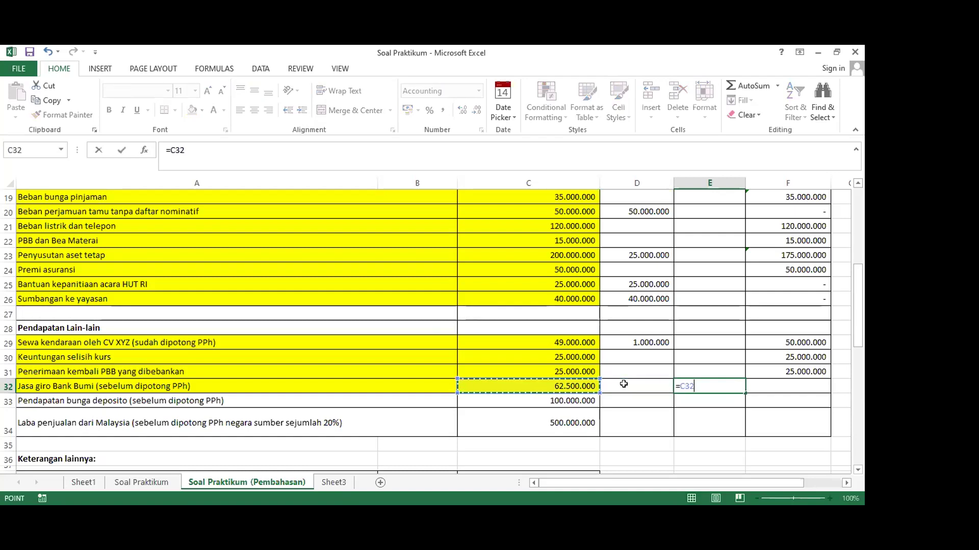
{"action": "key", "text": "Return"}
Enter =C32-E32 in F32 so the fiscal difference shows a dash
{"action": "key", "text": "Up"}
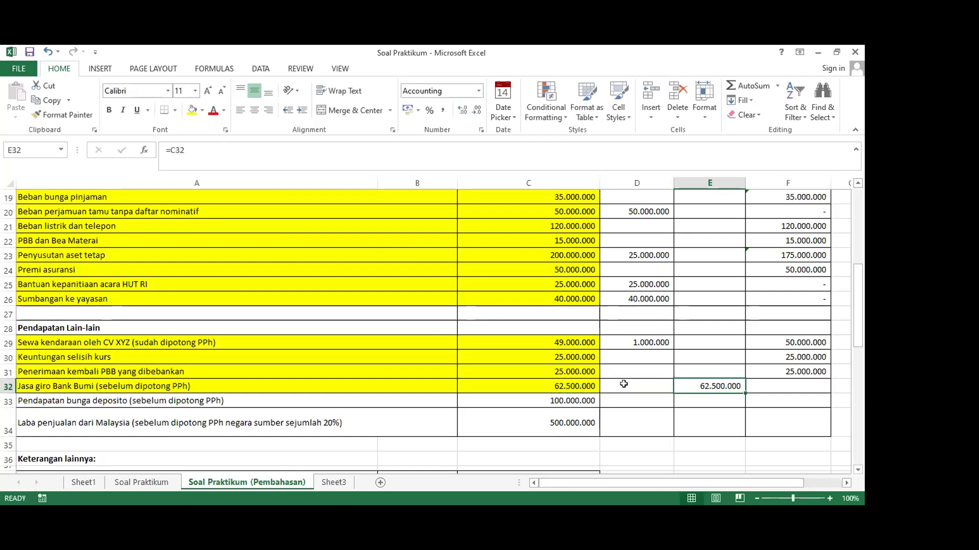
{"action": "key", "text": "Right"}
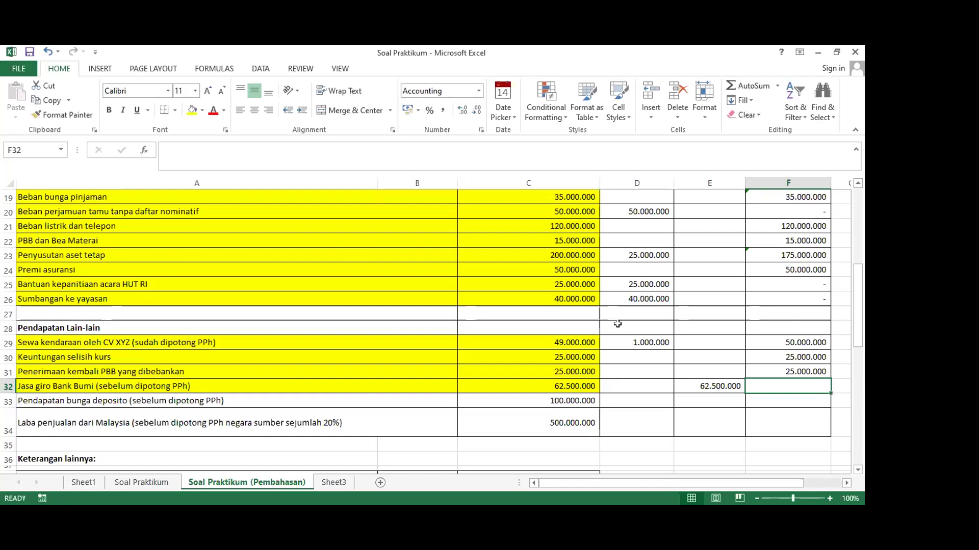
{"action": "type", "text": "="}
{"action": "key", "text": "Left"}
{"action": "key", "text": "Left"}
{"action": "key", "text": "Left"}
{"action": "type", "text": "-"}
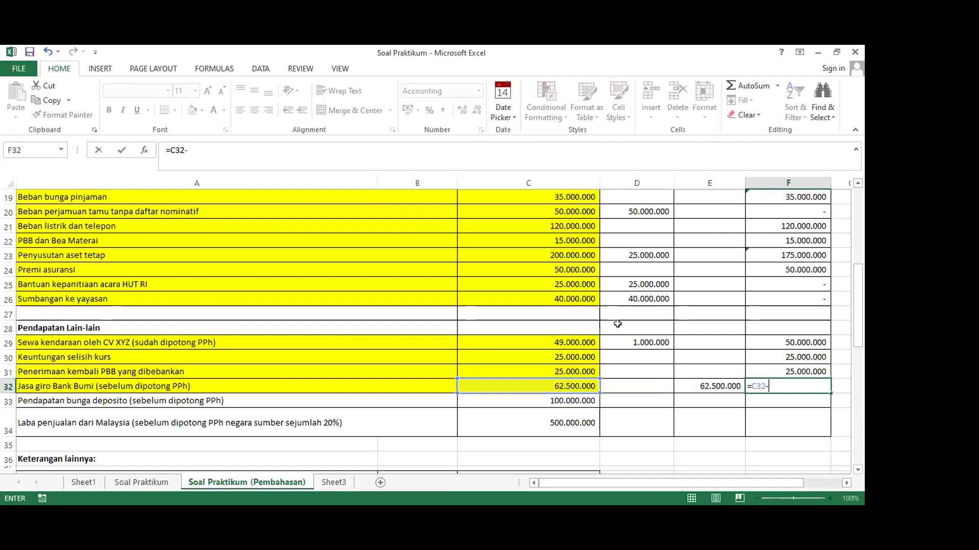
{"action": "key", "text": "Left"}
{"action": "key", "text": "Return"}
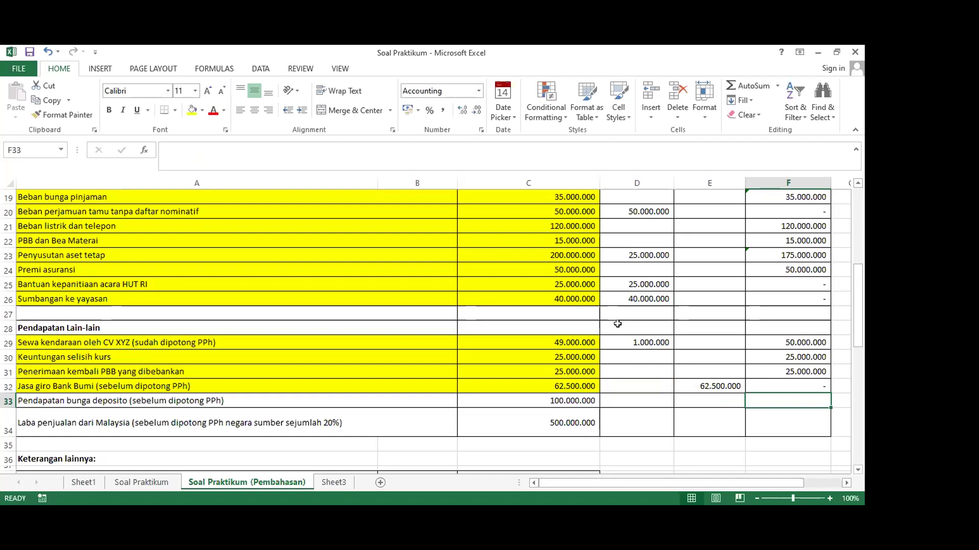
{"action": "key", "text": "Left"}
{"action": "key", "text": "Left"}
{"action": "key", "text": "Left"}
{"action": "key", "text": "shift+Left"}
{"action": "key", "text": "shift+Left"}
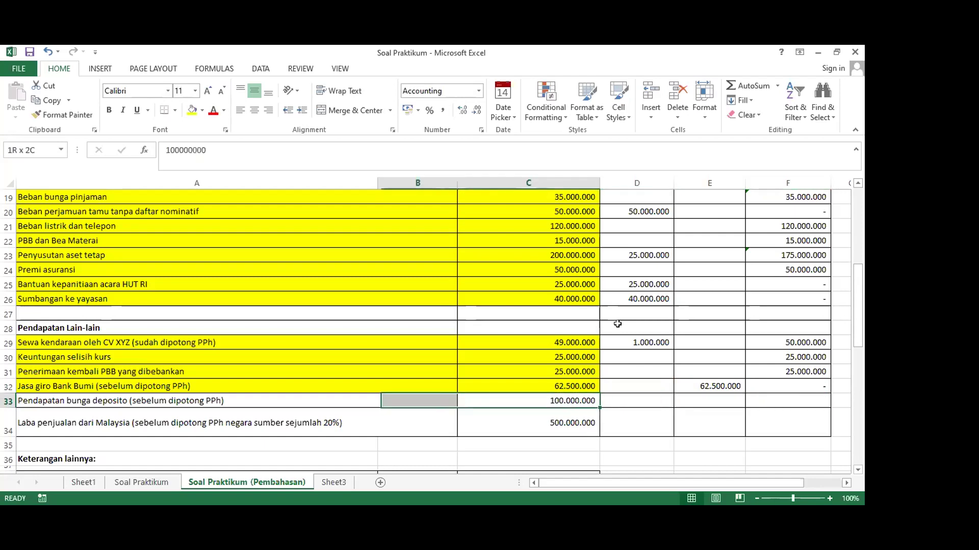
Fill A33:C33 yellow and enter =C33 in E33 to show 100.000.000
{"action": "left_click", "coordinate": [194, 112]}
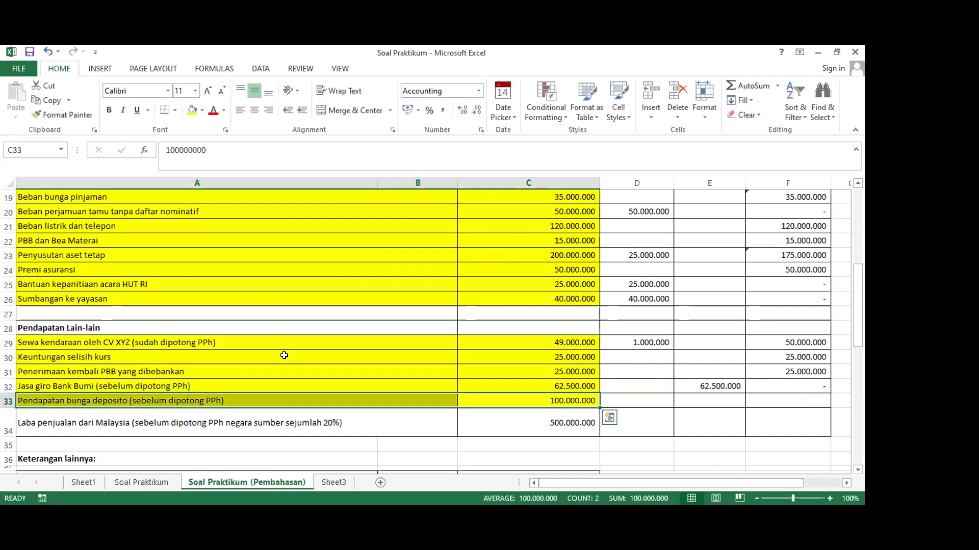
{"action": "left_click", "coordinate": [687, 397]}
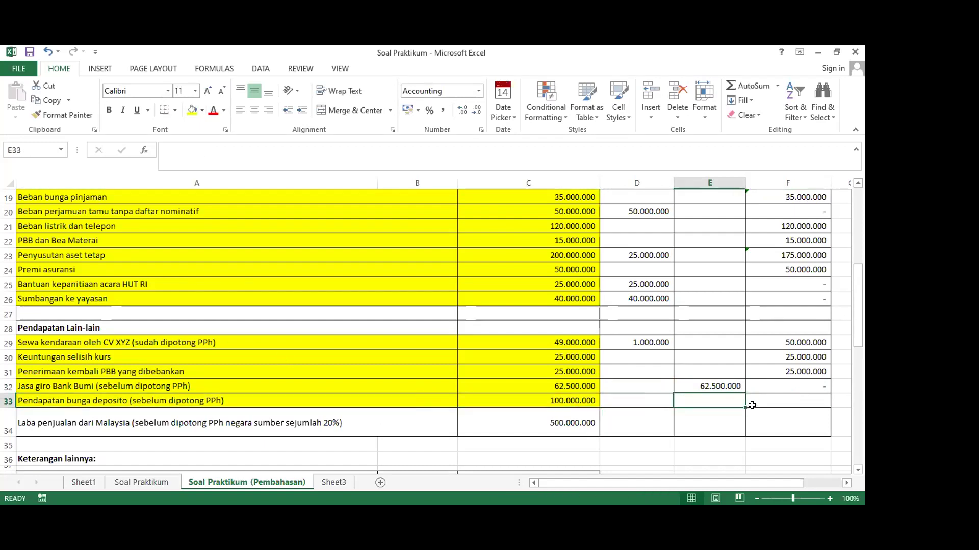
{"action": "type", "text": "="}
{"action": "key", "text": "Left"}
{"action": "key", "text": "Left"}
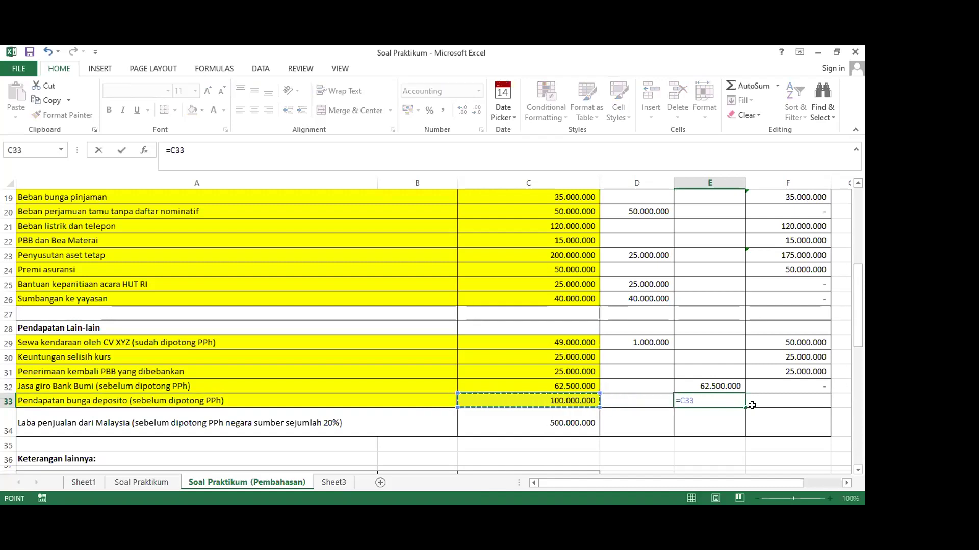
{"action": "key", "text": "Return"}
Enter =C33-E33 in F33 so it shows a dash
{"action": "key", "text": "Right"}
{"action": "key", "text": "Up"}
{"action": "type", "text": "="}
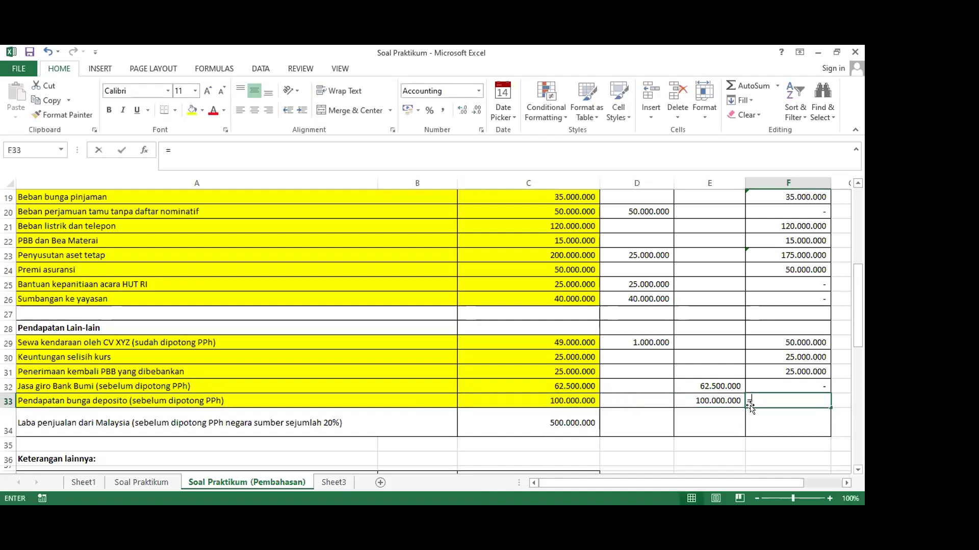
{"action": "key", "text": "Left"}
{"action": "key", "text": "Left"}
{"action": "key", "text": "Left"}
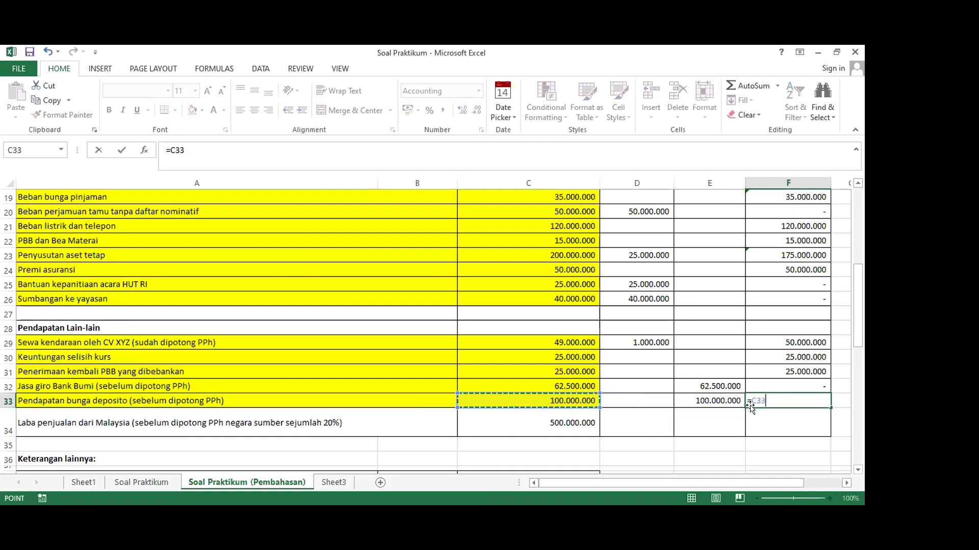
{"action": "type", "text": "-"}
{"action": "left_click", "coordinate": [709, 395]}
{"action": "key", "text": "Return"}
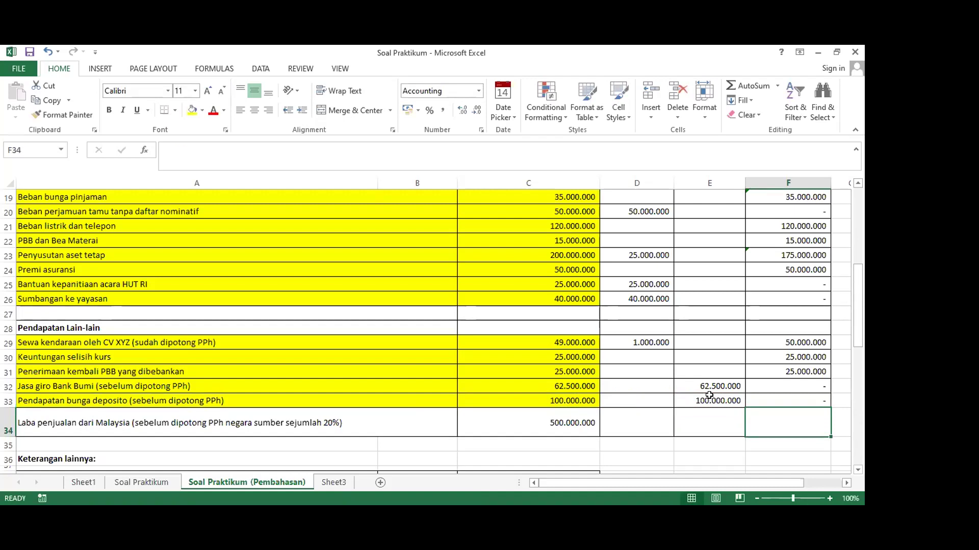
Fill the Laba penjualan dari Malaysia cells A34:C34 yellow
{"action": "left_click_drag", "start_coordinate": [181, 413], "coordinate": [510, 422]}
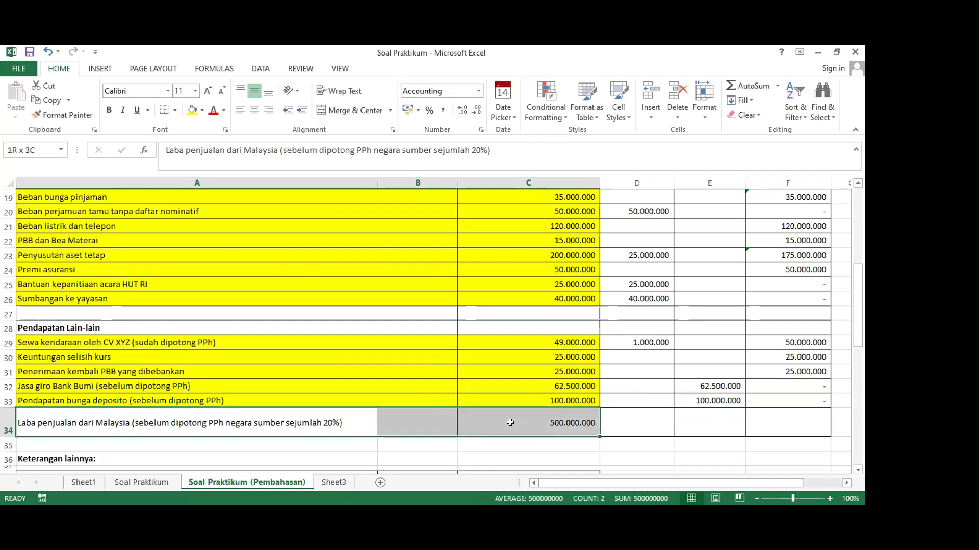
{"action": "left_click", "coordinate": [191, 110]}
{"action": "left_click", "coordinate": [503, 396]}
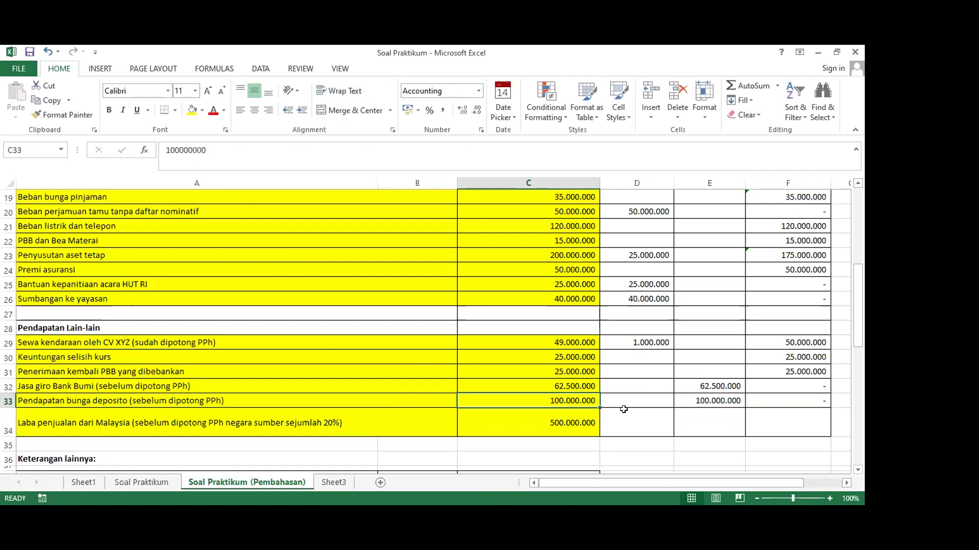
Enter =C34 in F34 to carry over the 500.000.000 amount
{"action": "left_click", "coordinate": [624, 427]}
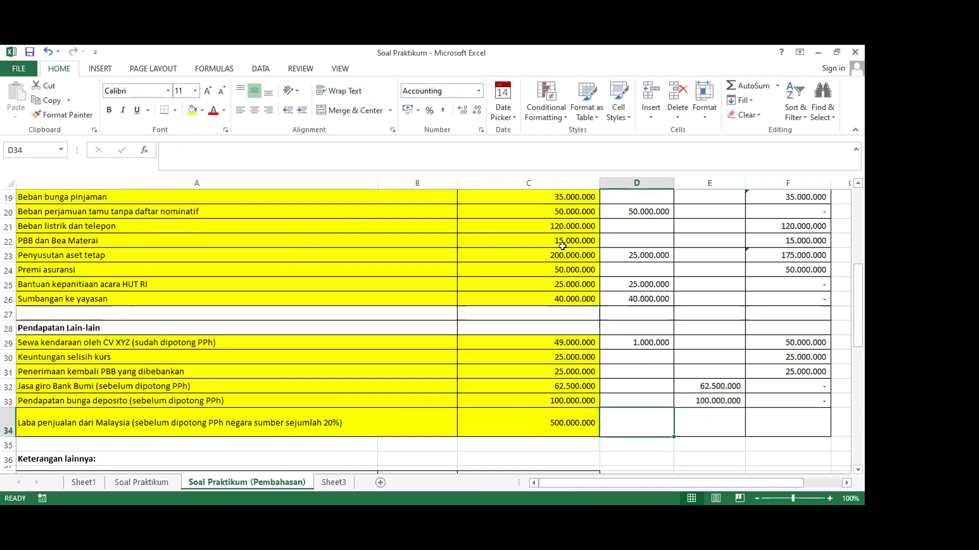
{"action": "left_click", "coordinate": [567, 413]}
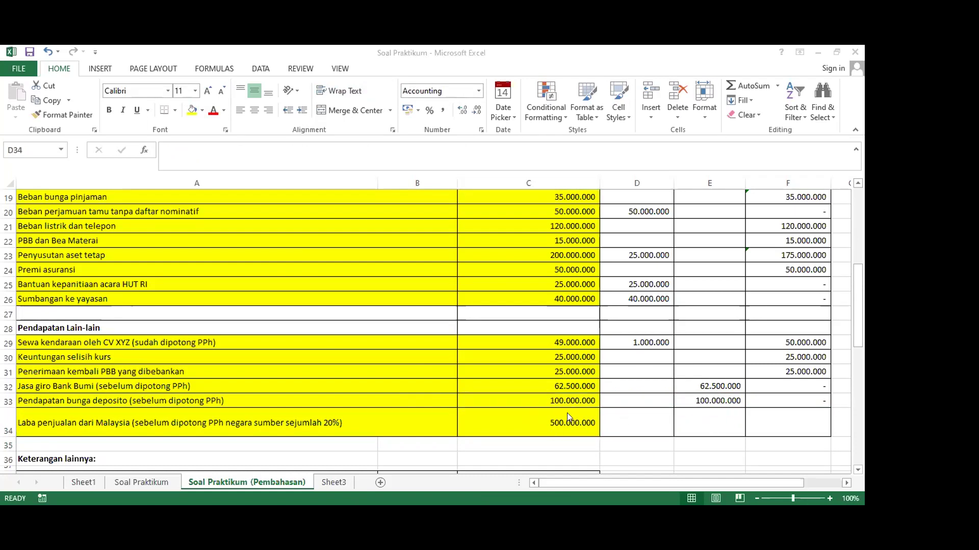
{"action": "left_click", "coordinate": [702, 426]}
{"action": "left_click", "coordinate": [765, 423]}
{"action": "type", "text": "="}
{"action": "key", "text": "Left"}
{"action": "key", "text": "Left"}
{"action": "key", "text": "Left"}
{"action": "key", "text": "Return"}
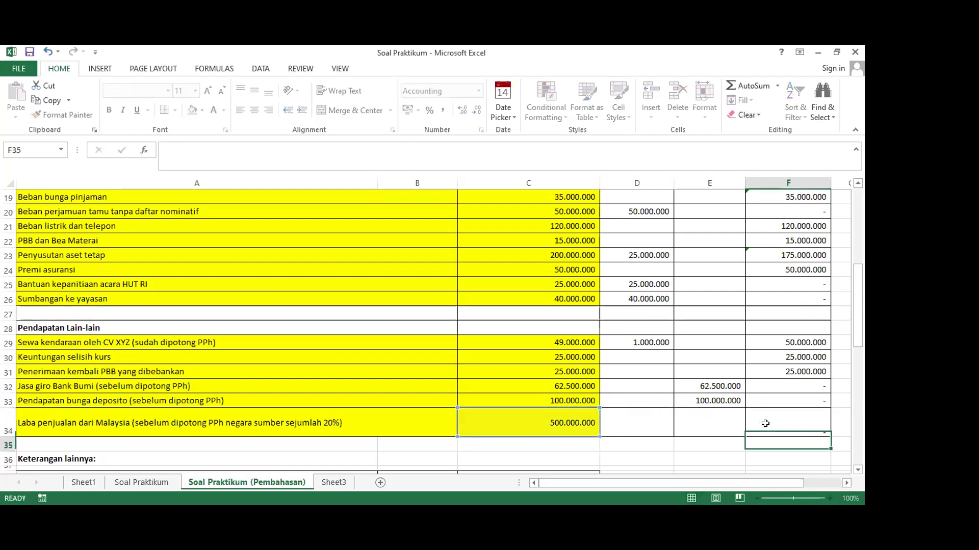
{"action": "scroll", "coordinate": [765, 423], "scroll_direction": "up", "scroll_amount": 5}
{"action": "scroll", "coordinate": [678, 361], "scroll_direction": "down", "scroll_amount": 3}
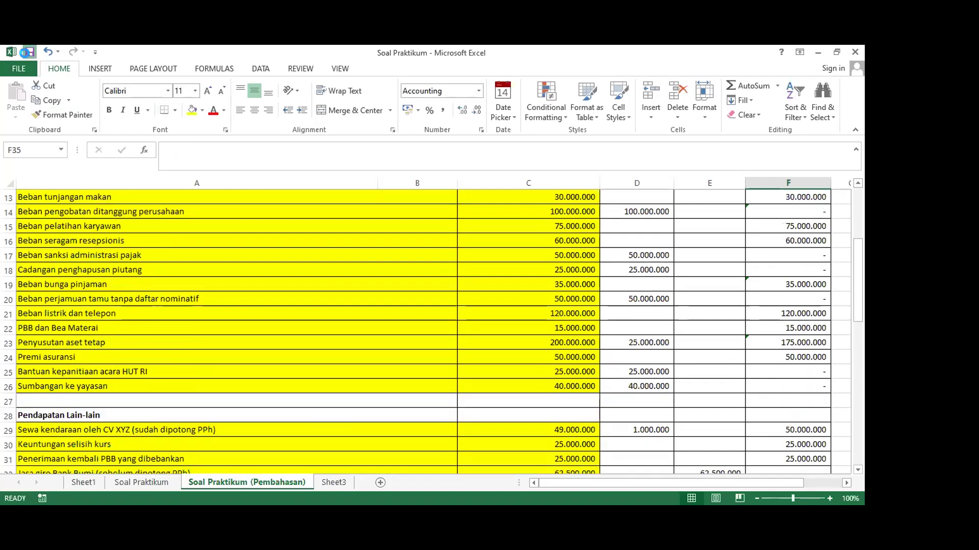
{"action": "scroll", "coordinate": [560, 393], "scroll_direction": "down", "scroll_amount": 3}
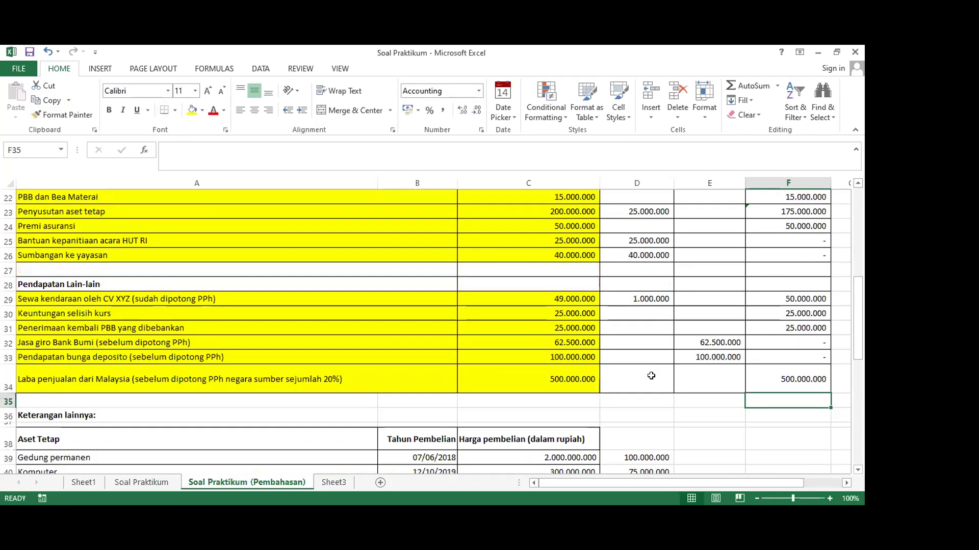
Insert a new row 35, make it shorter, and give it all borders
{"action": "left_click", "coordinate": [7, 401]}
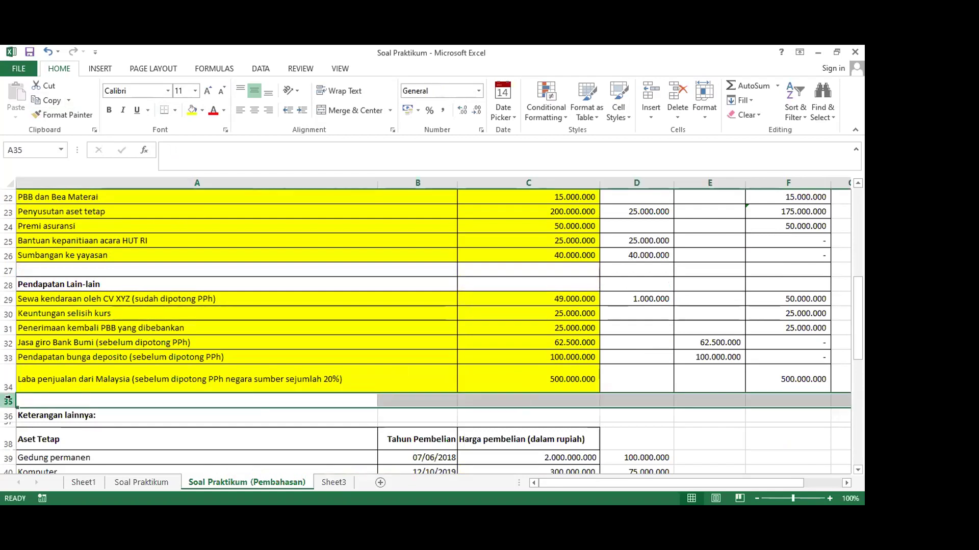
{"action": "right_click", "coordinate": [10, 400]}
{"action": "left_click", "coordinate": [37, 304]}
{"action": "left_click", "coordinate": [125, 266]}
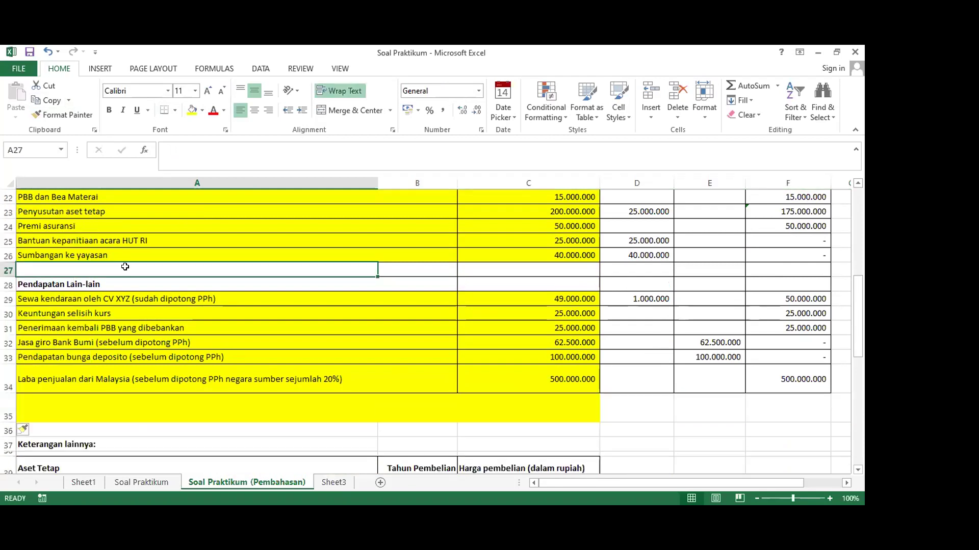
{"action": "left_click", "coordinate": [87, 407]}
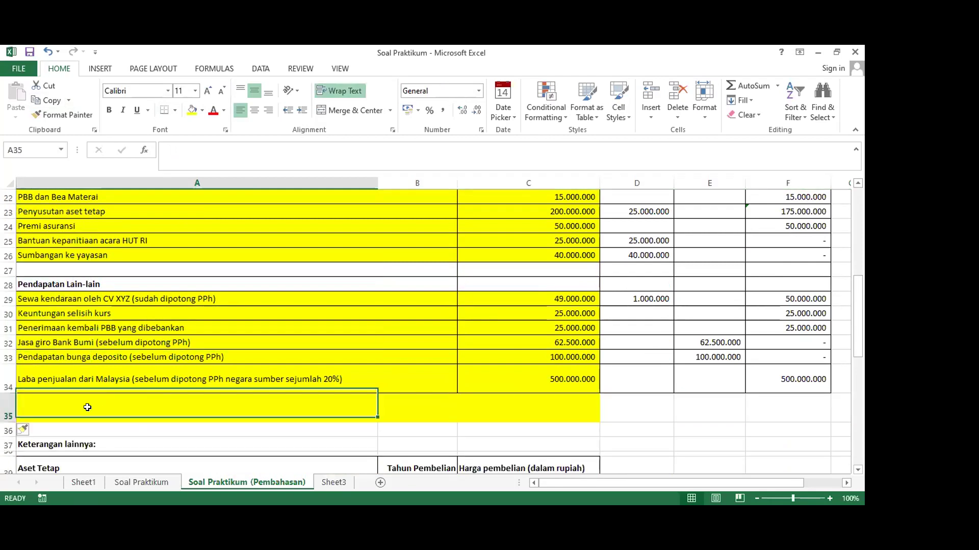
{"action": "left_click_drag", "start_coordinate": [8, 418], "coordinate": [819, 396]}
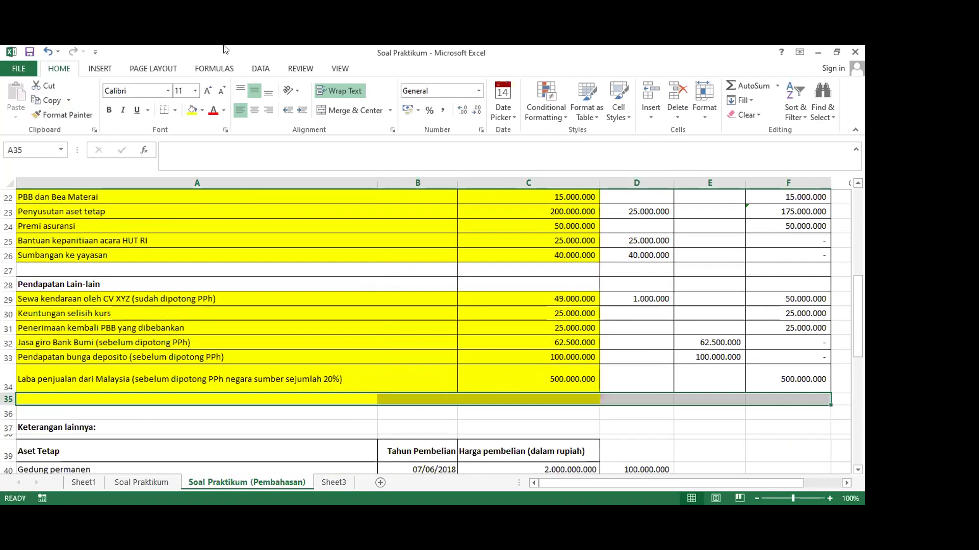
{"action": "left_click", "coordinate": [174, 111]}
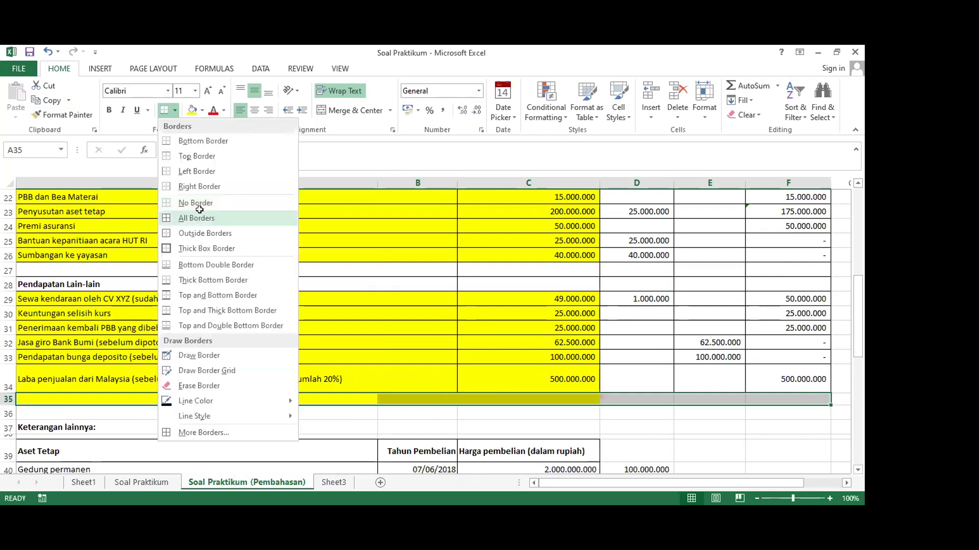
{"action": "left_click", "coordinate": [199, 217]}
{"action": "scroll", "coordinate": [312, 280], "scroll_direction": "up", "scroll_amount": 3}
{"action": "scroll", "coordinate": [357, 331], "scroll_direction": "down", "scroll_amount": 1}
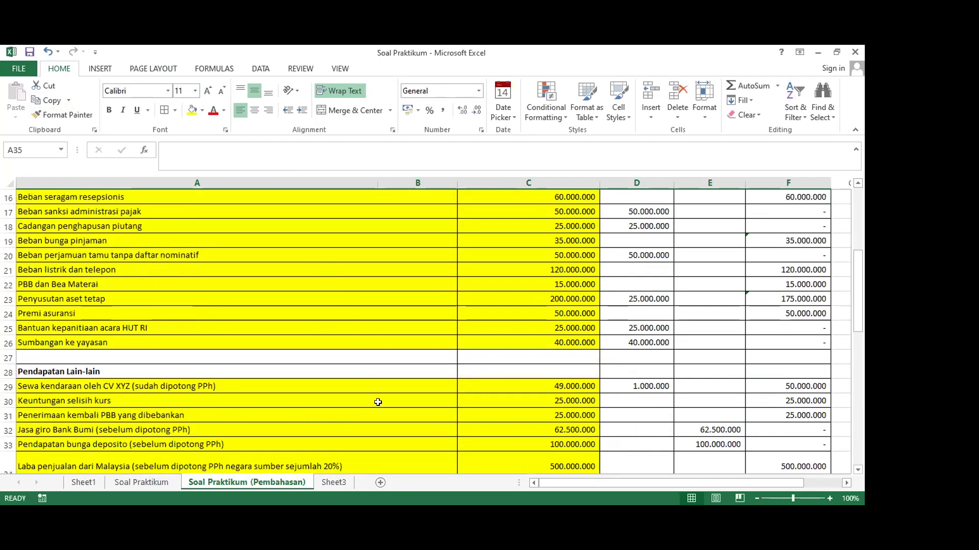
{"action": "scroll", "coordinate": [377, 402], "scroll_direction": "down", "scroll_amount": 3}
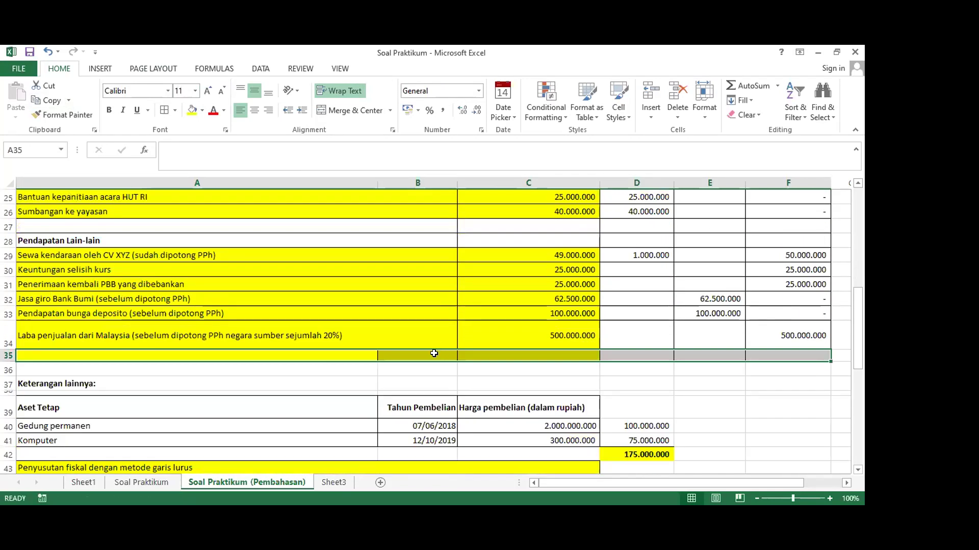
Merge A35:B35 and set row 35 to No Fill
{"action": "left_click_drag", "start_coordinate": [434, 353], "coordinate": [278, 353]}
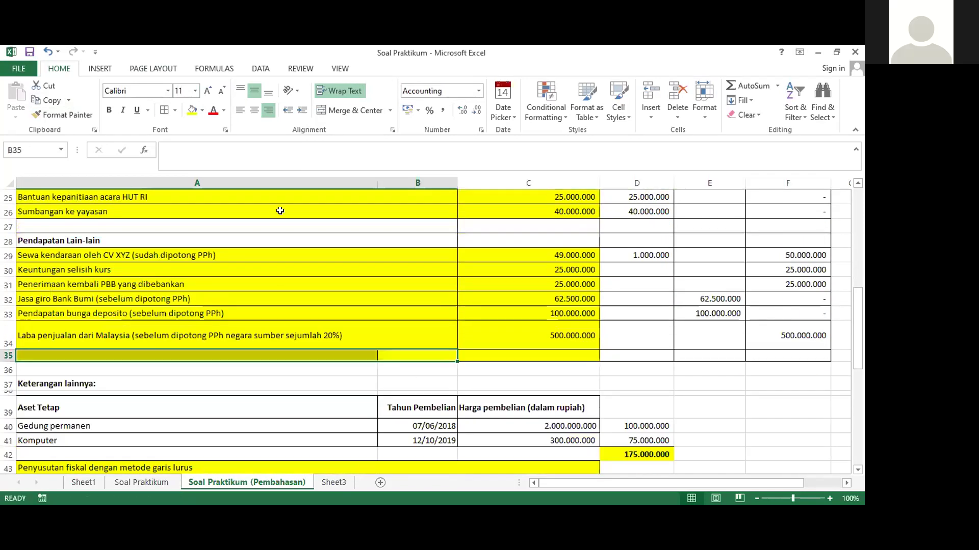
{"action": "left_click", "coordinate": [359, 111]}
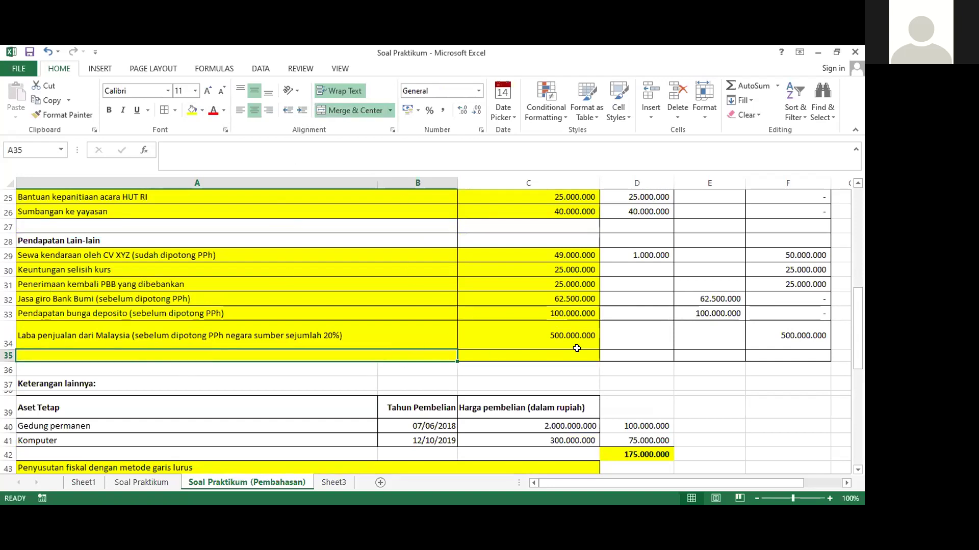
{"action": "left_click", "coordinate": [10, 356]}
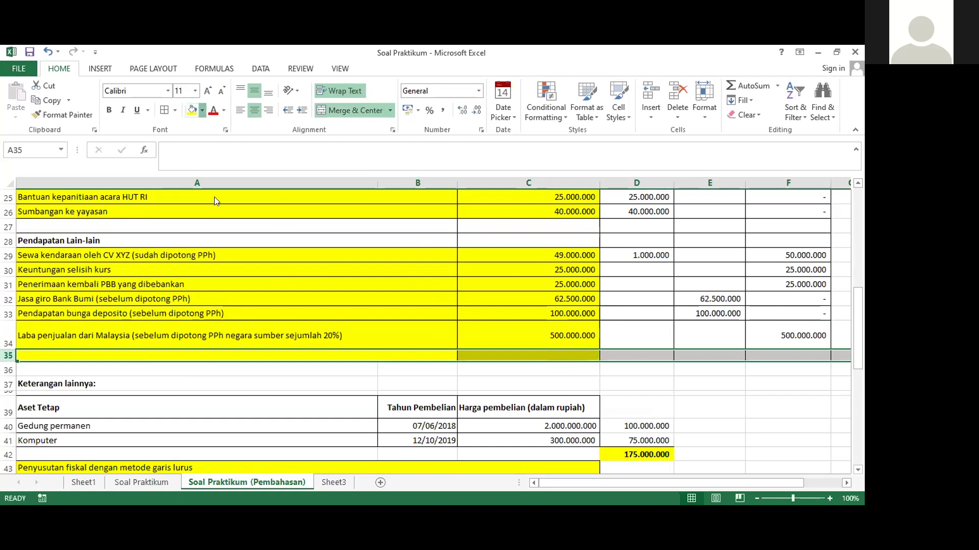
{"action": "left_click", "coordinate": [201, 110]}
{"action": "left_click", "coordinate": [209, 221]}
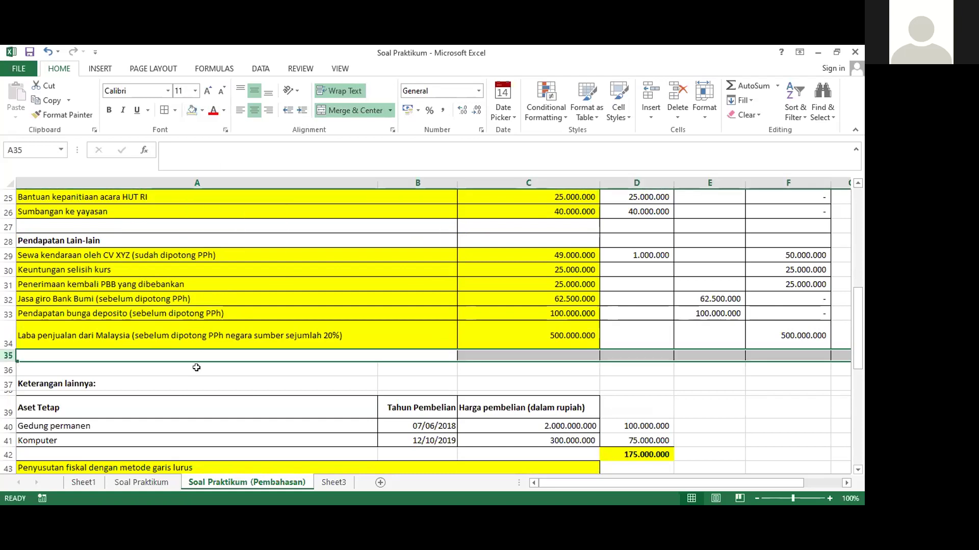
{"action": "left_click", "coordinate": [197, 357]}
Merge cells A27:B27 into a single cell
{"action": "left_click", "coordinate": [171, 227]}
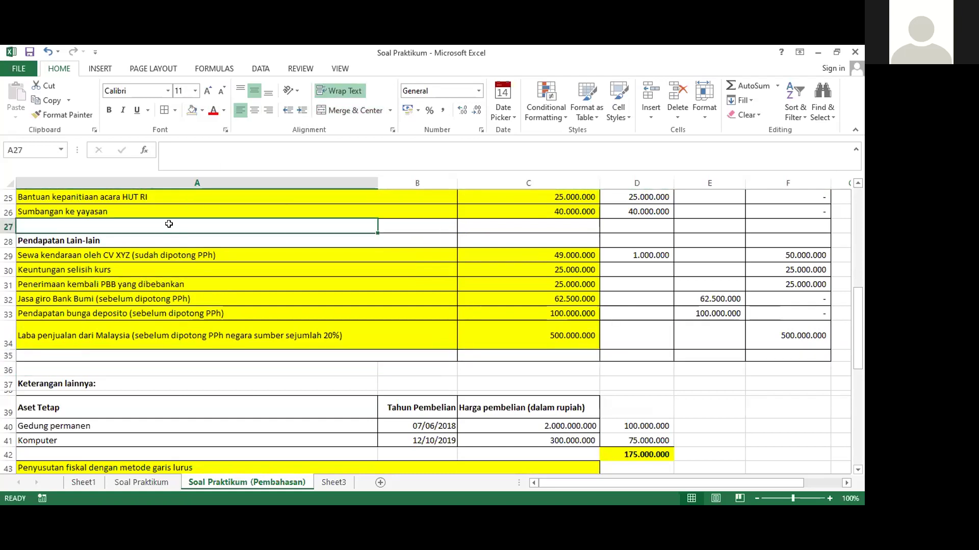
{"action": "left_click", "coordinate": [436, 230], "text": "shift"}
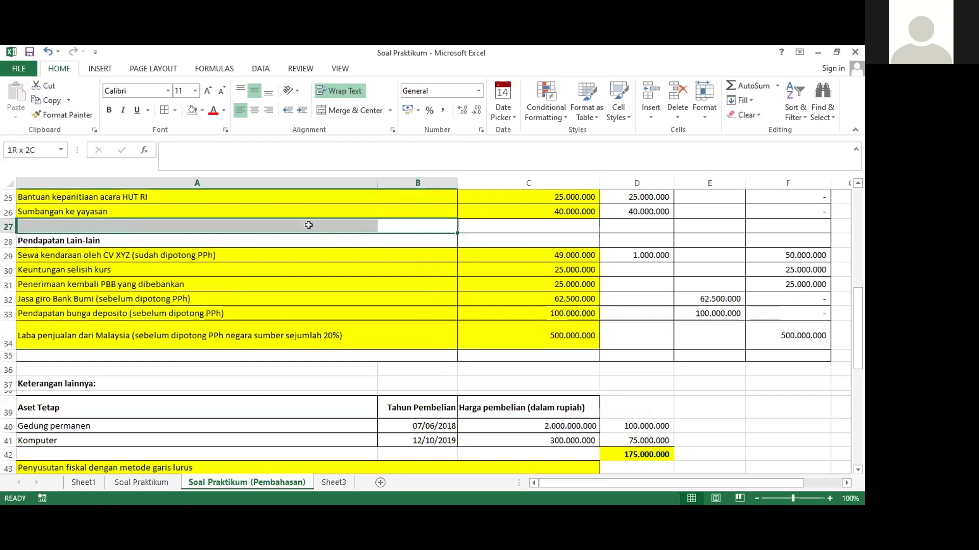
{"action": "left_click", "coordinate": [352, 111]}
{"action": "left_click", "coordinate": [372, 334]}
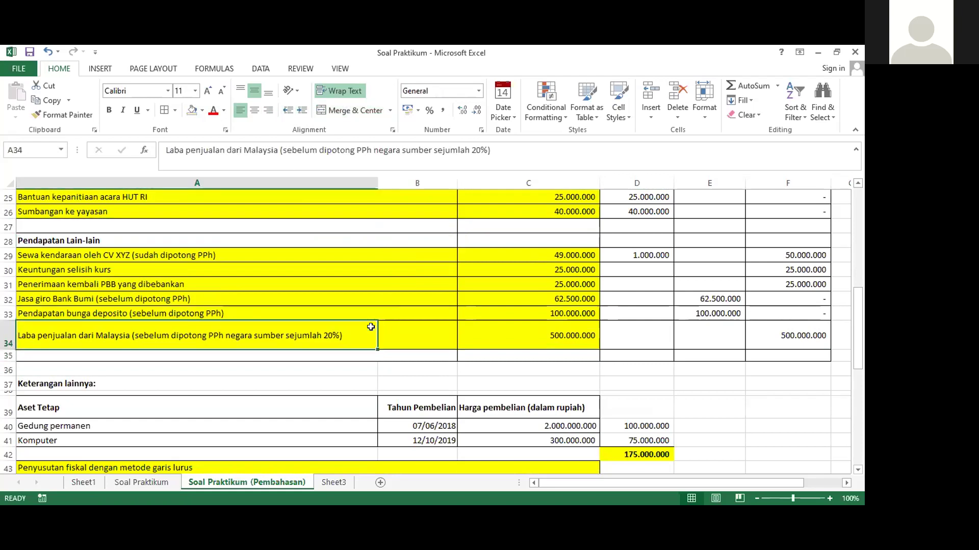
{"action": "scroll", "coordinate": [371, 328], "scroll_direction": "up", "scroll_amount": 6}
{"action": "scroll", "coordinate": [371, 327], "scroll_direction": "up", "scroll_amount": 2}
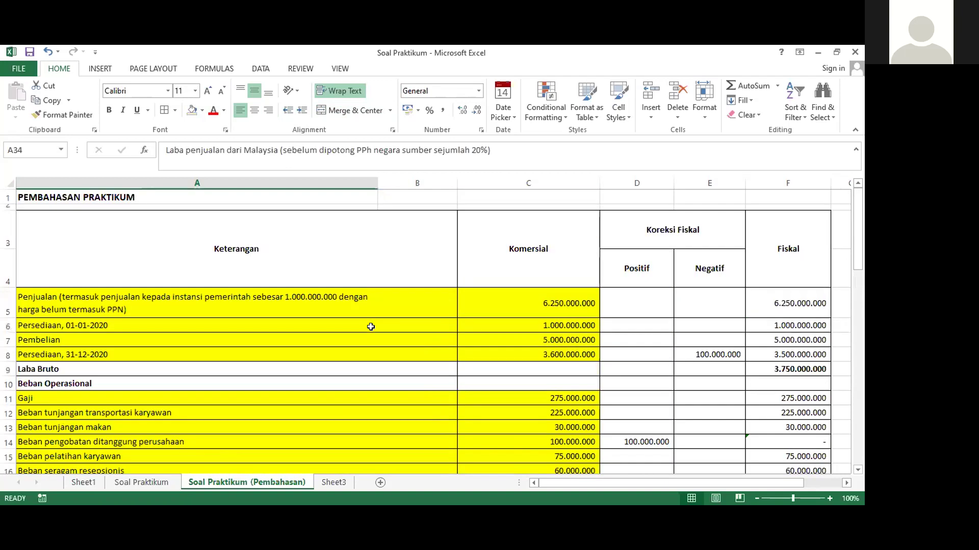
{"action": "scroll", "coordinate": [372, 328], "scroll_direction": "down", "scroll_amount": 5}
{"action": "scroll", "coordinate": [364, 325], "scroll_direction": "down", "scroll_amount": 1}
{"action": "left_click", "coordinate": [354, 307]}
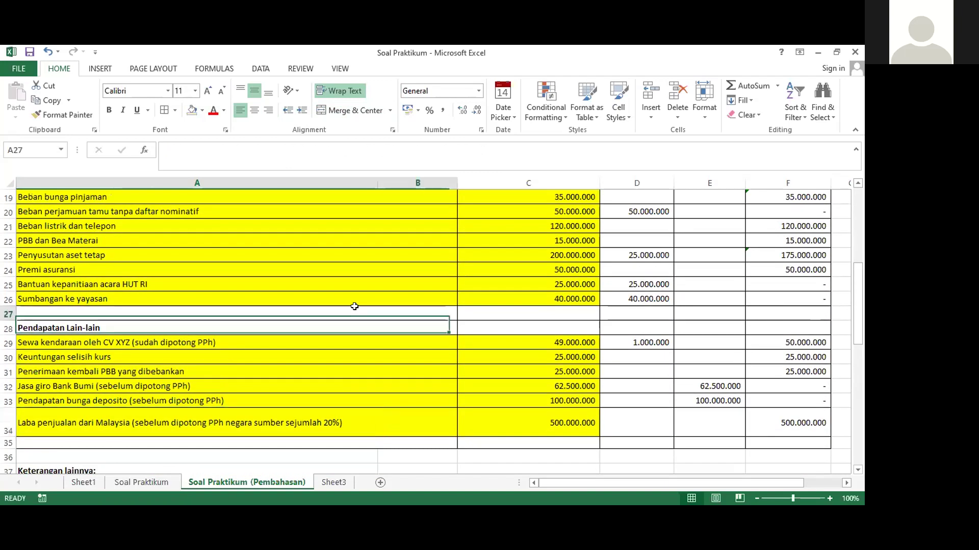
Type 'Total' in A27 and make it bold and left-aligned
{"action": "type", "text": "Total"}
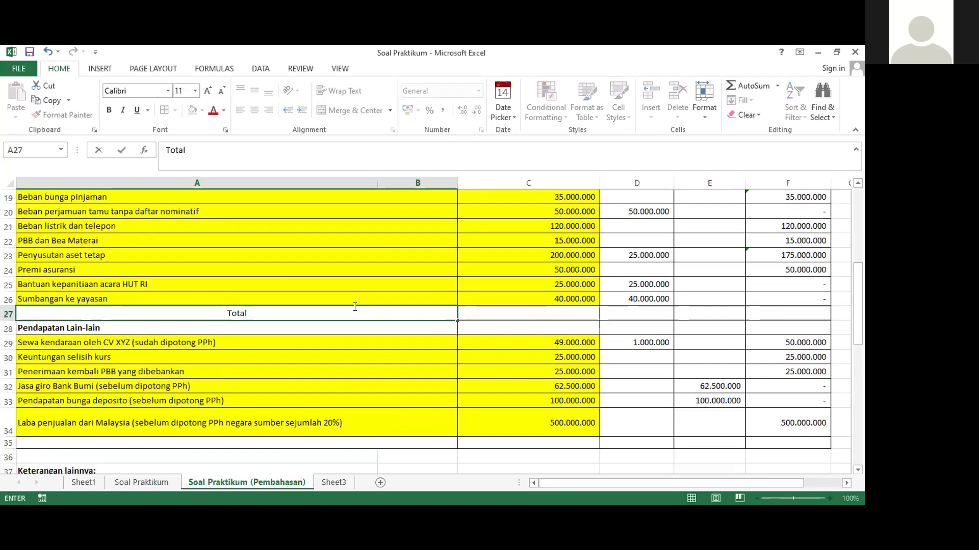
{"action": "key", "text": "Tab"}
{"action": "left_click", "coordinate": [355, 307]}
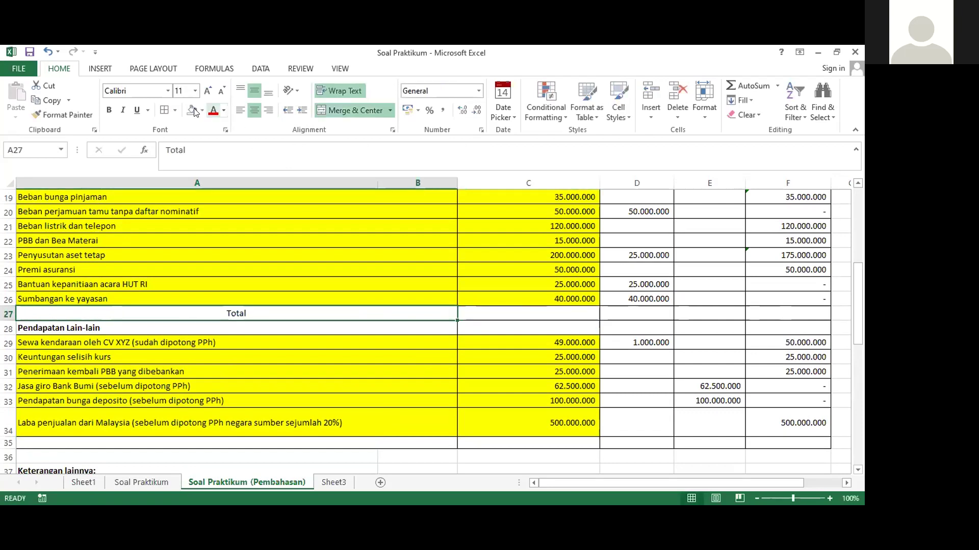
{"action": "left_click", "coordinate": [108, 110]}
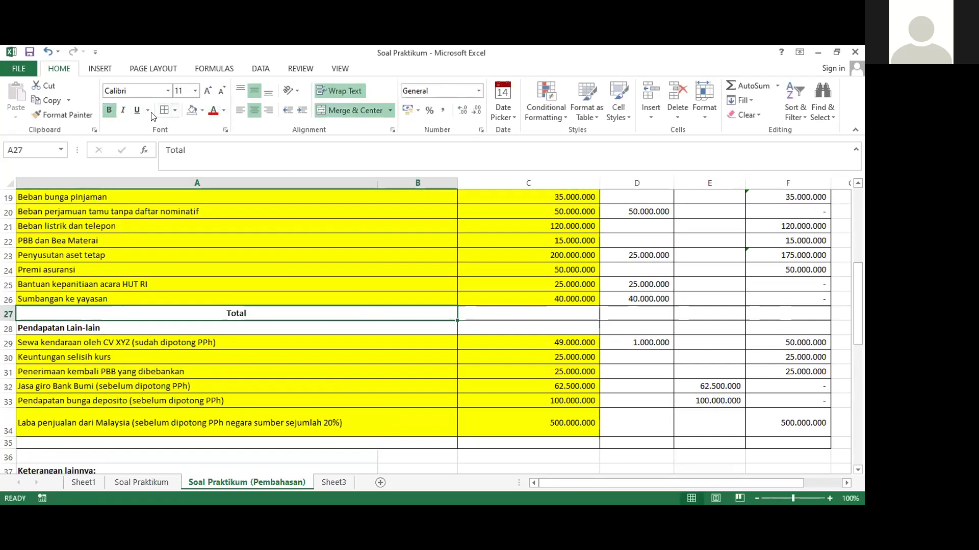
{"action": "left_click", "coordinate": [239, 111]}
Copy the formatted Total label from A27 into A35
{"action": "key", "text": "ctrl+c"}
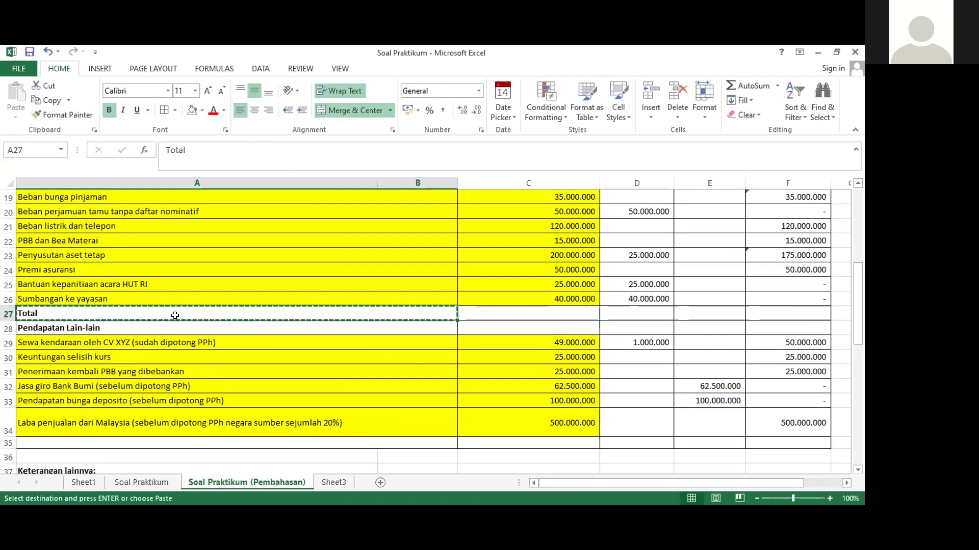
{"action": "scroll", "coordinate": [173, 318], "scroll_direction": "down", "scroll_amount": 3}
{"action": "left_click", "coordinate": [99, 307]}
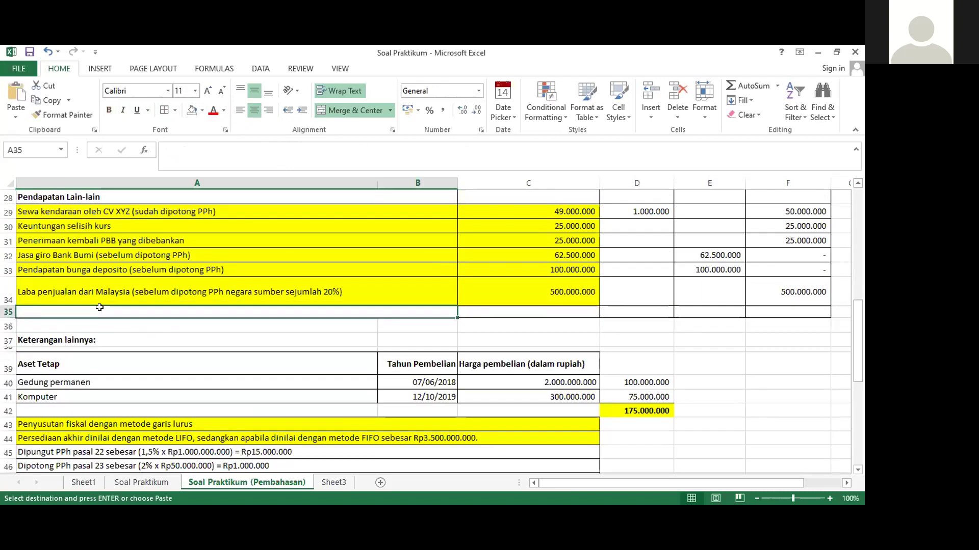
{"action": "key", "text": "ctrl+v"}
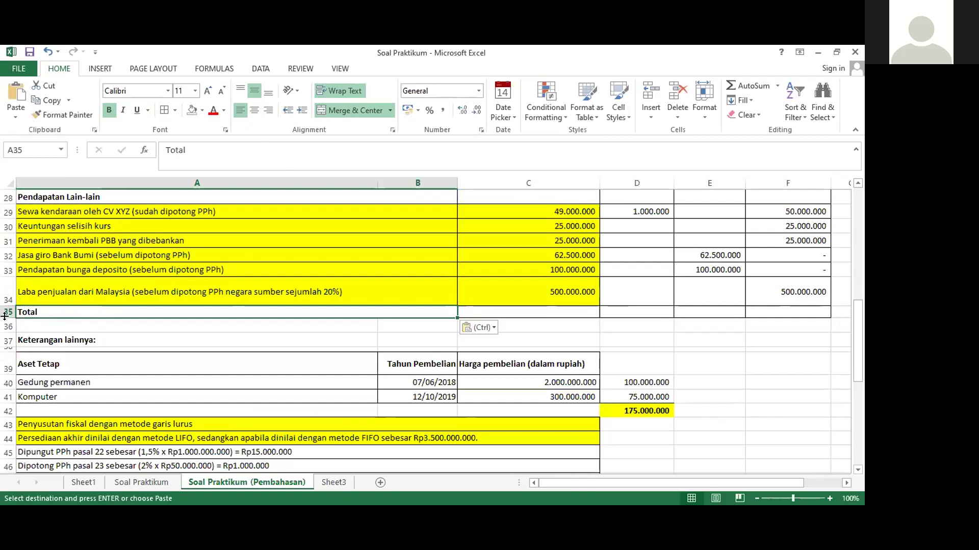
{"action": "left_click", "coordinate": [90, 326]}
{"action": "scroll", "coordinate": [89, 328], "scroll_direction": "up", "scroll_amount": 2}
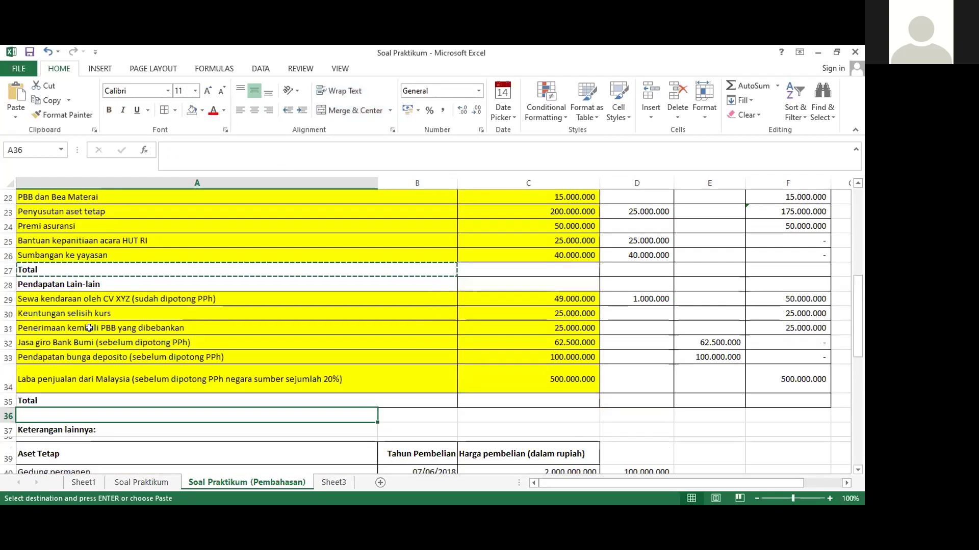
{"action": "key", "text": "Escape"}
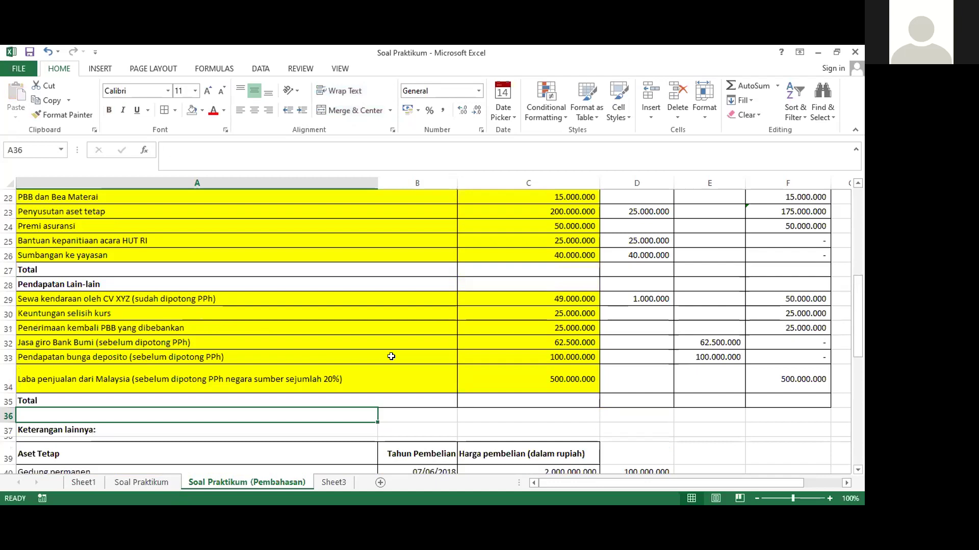
{"action": "scroll", "coordinate": [391, 356], "scroll_direction": "up", "scroll_amount": 7}
{"action": "scroll", "coordinate": [391, 356], "scroll_direction": "down", "scroll_amount": 2}
{"action": "left_click", "coordinate": [326, 326]}
{"action": "scroll", "coordinate": [327, 325], "scroll_direction": "down", "scroll_amount": 3}
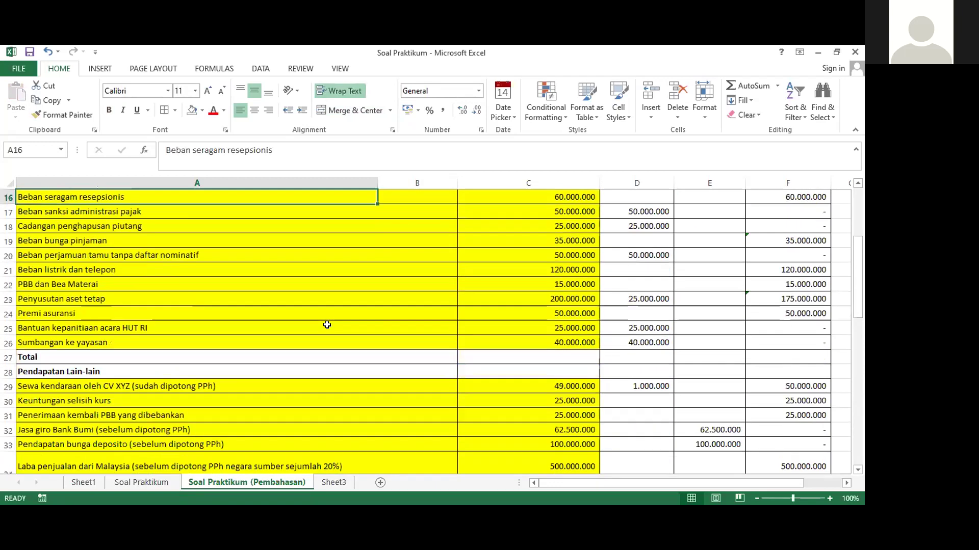
{"action": "scroll", "coordinate": [326, 325], "scroll_direction": "down", "scroll_amount": 1}
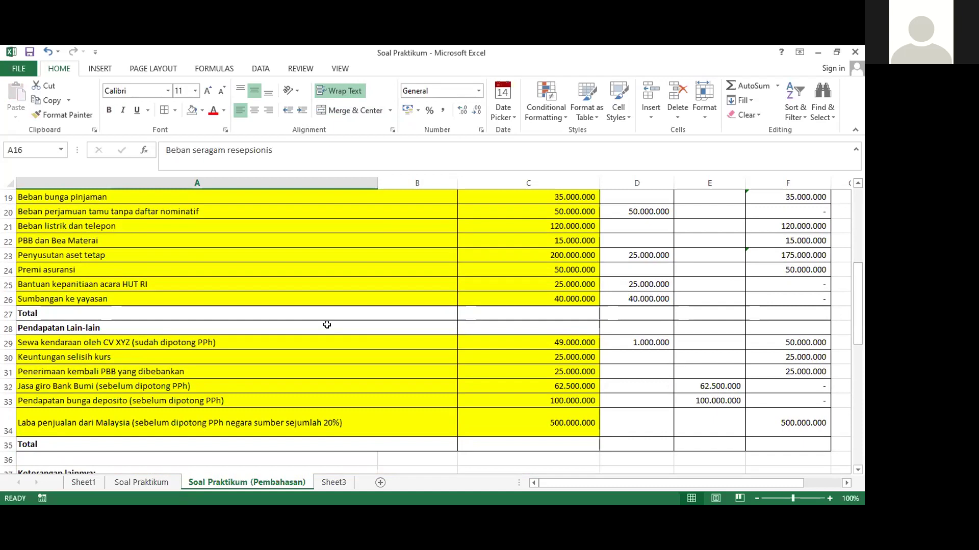
{"action": "scroll", "coordinate": [509, 386], "scroll_direction": "down", "scroll_amount": 1}
{"action": "scroll", "coordinate": [563, 376], "scroll_direction": "up", "scroll_amount": 1}
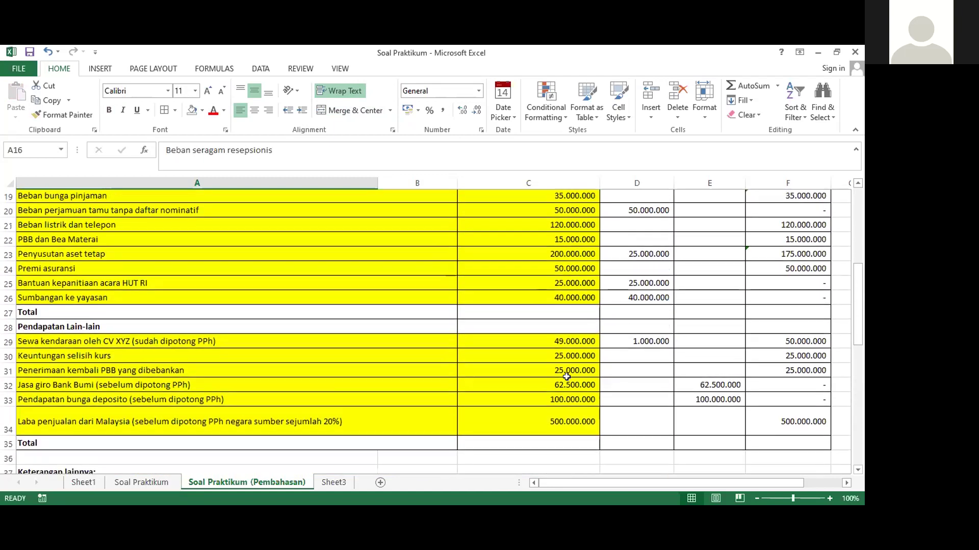
{"action": "scroll", "coordinate": [566, 376], "scroll_direction": "up", "scroll_amount": 4}
{"action": "scroll", "coordinate": [439, 363], "scroll_direction": "down", "scroll_amount": 4}
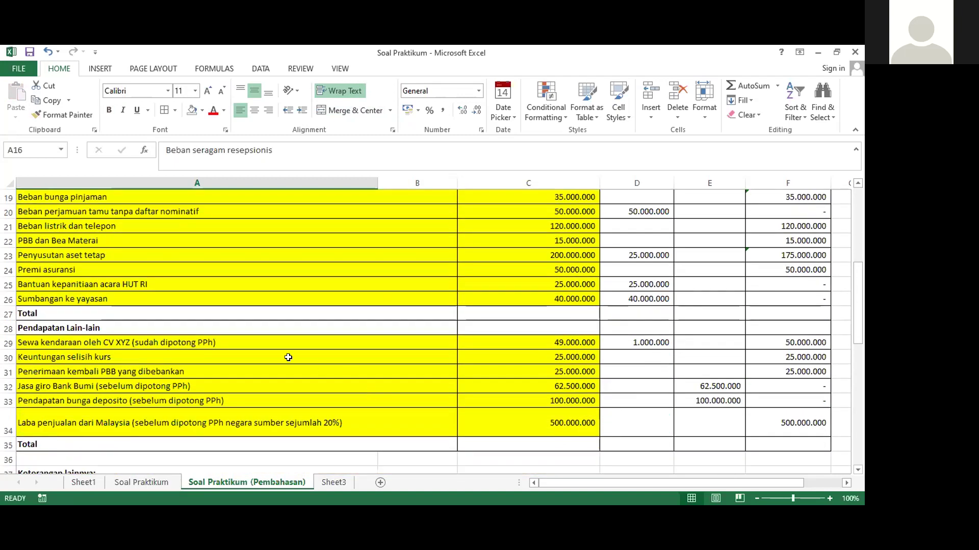
Enter =SUM(F11:F26) in F27 for the 1.060.000.000 expense total
{"action": "left_click", "coordinate": [765, 309]}
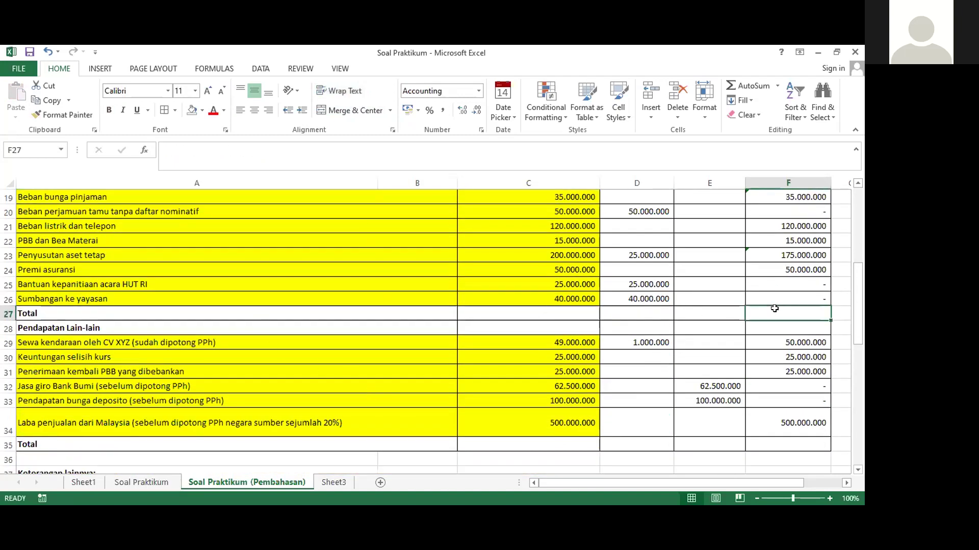
{"action": "type", "text": "=s"}
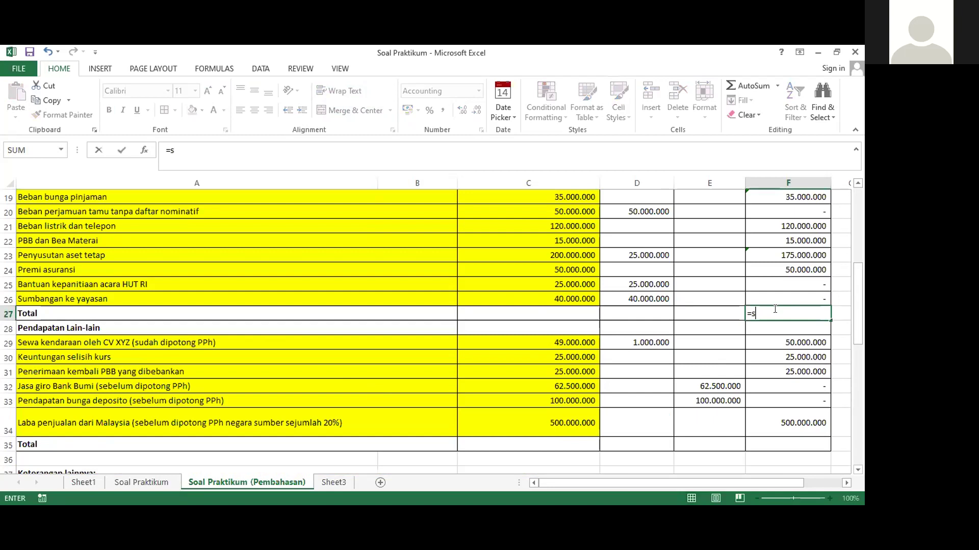
{"action": "type", "text": "um("}
{"action": "scroll", "coordinate": [775, 308], "scroll_direction": "up", "scroll_amount": 5}
{"action": "scroll", "coordinate": [775, 308], "scroll_direction": "up", "scroll_amount": 1}
{"action": "scroll", "coordinate": [771, 321], "scroll_direction": "down", "scroll_amount": 1}
{"action": "left_click", "coordinate": [768, 334]}
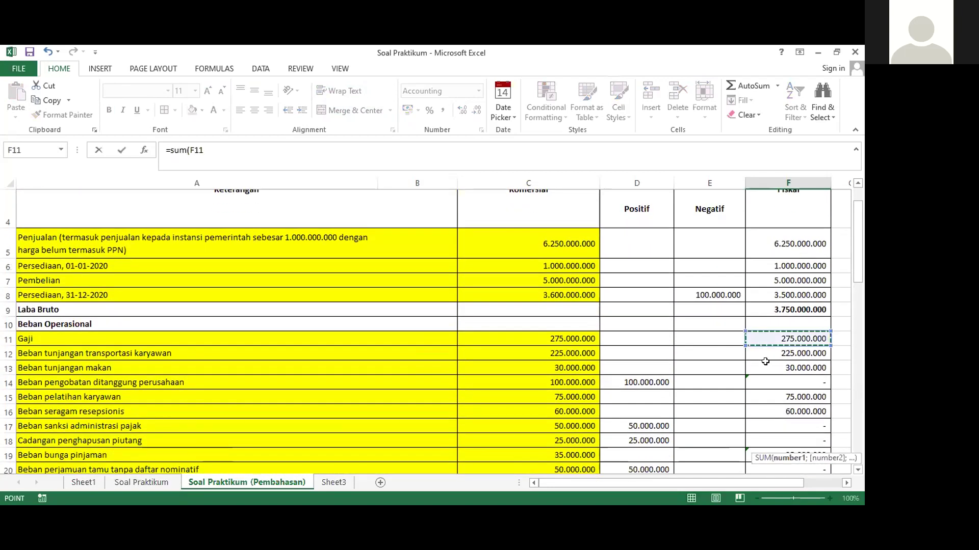
{"action": "left_click_drag", "start_coordinate": [789, 339], "coordinate": [788, 444]}
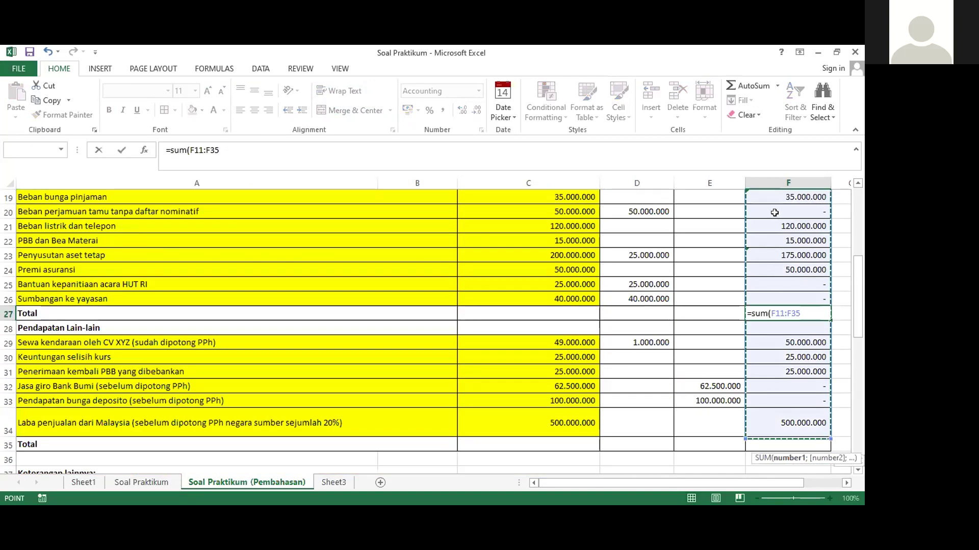
{"action": "scroll", "coordinate": [775, 213], "scroll_direction": "down", "scroll_amount": 2}
{"action": "key", "text": "Return"}
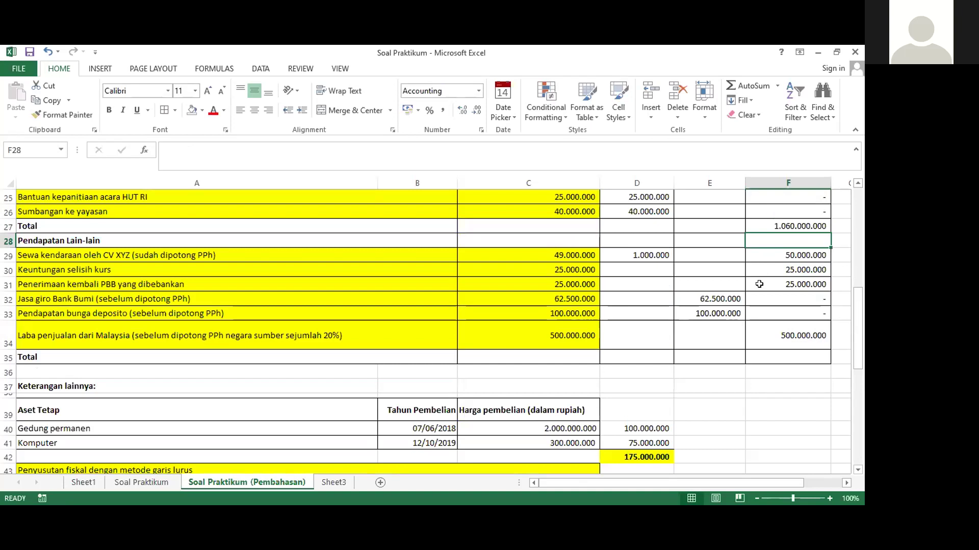
Enter =SUM(F29:F34) in F35 for the 600.000.000 other income total
{"action": "left_click", "coordinate": [764, 355]}
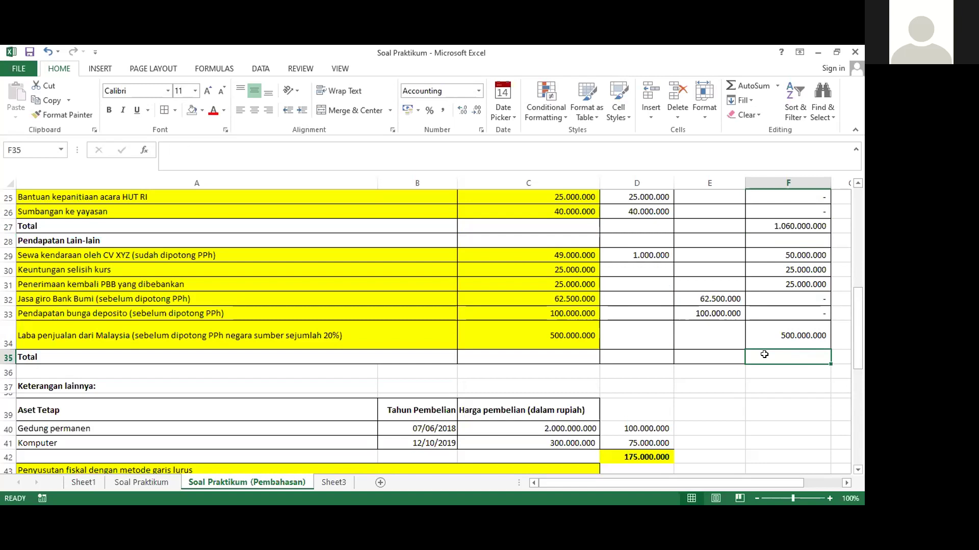
{"action": "type", "text": "="}
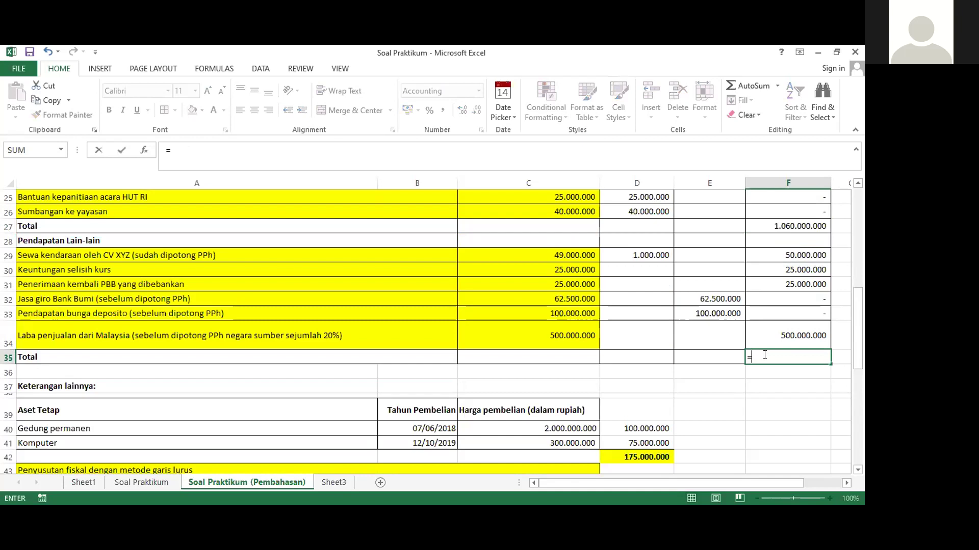
{"action": "type", "text": "sum("}
{"action": "left_click", "coordinate": [765, 254]}
{"action": "left_click", "coordinate": [767, 334], "text": "shift"}
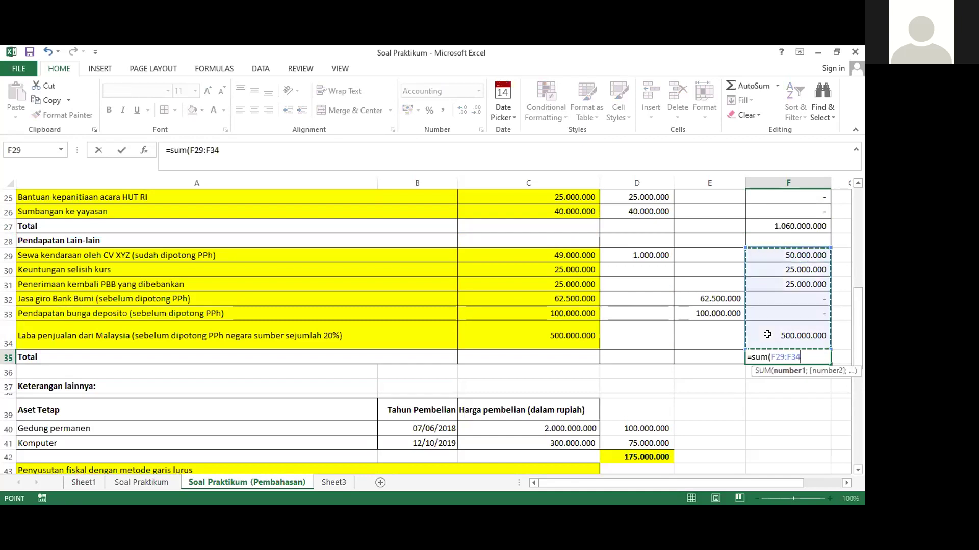
{"action": "type", "text": ")"}
{"action": "key", "text": "Return"}
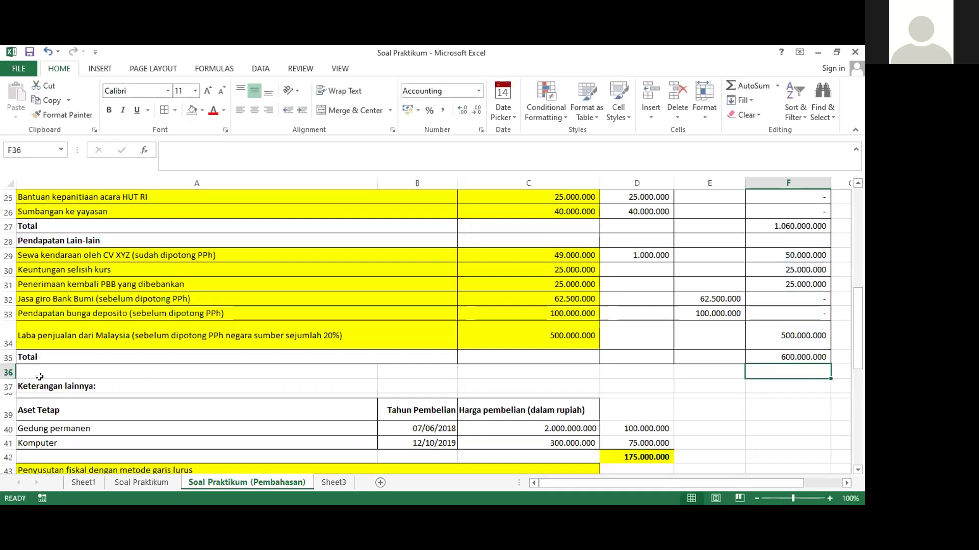
Insert a new row 36 and merge A36:B36
{"action": "left_click", "coordinate": [8, 372]}
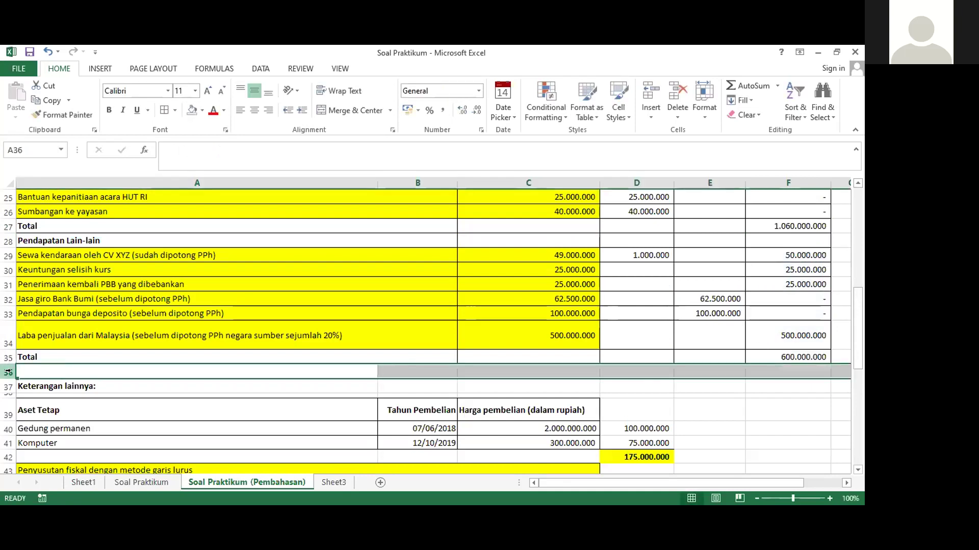
{"action": "right_click", "coordinate": [8, 372]}
{"action": "left_click", "coordinate": [31, 271]}
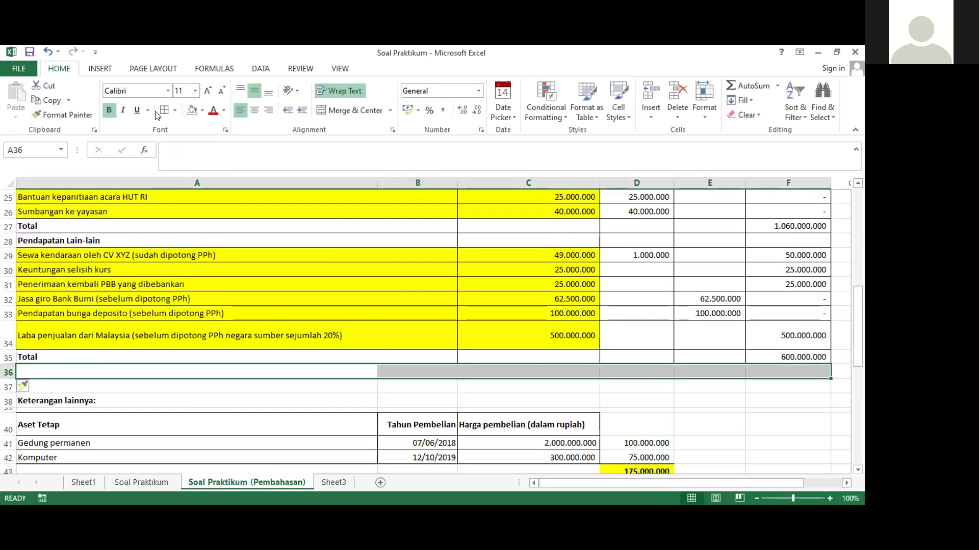
{"action": "left_click_drag", "start_coordinate": [423, 371], "coordinate": [322, 367]}
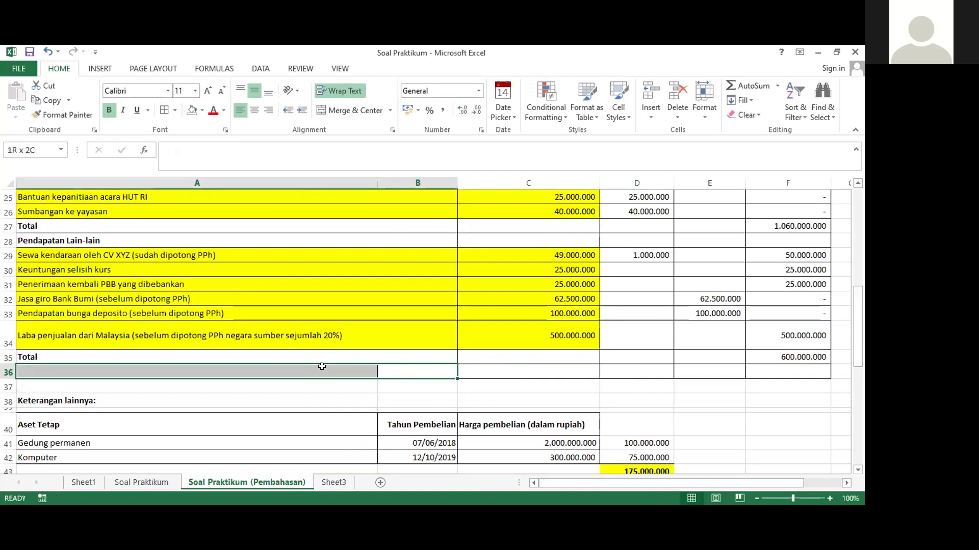
{"action": "left_click", "coordinate": [323, 113]}
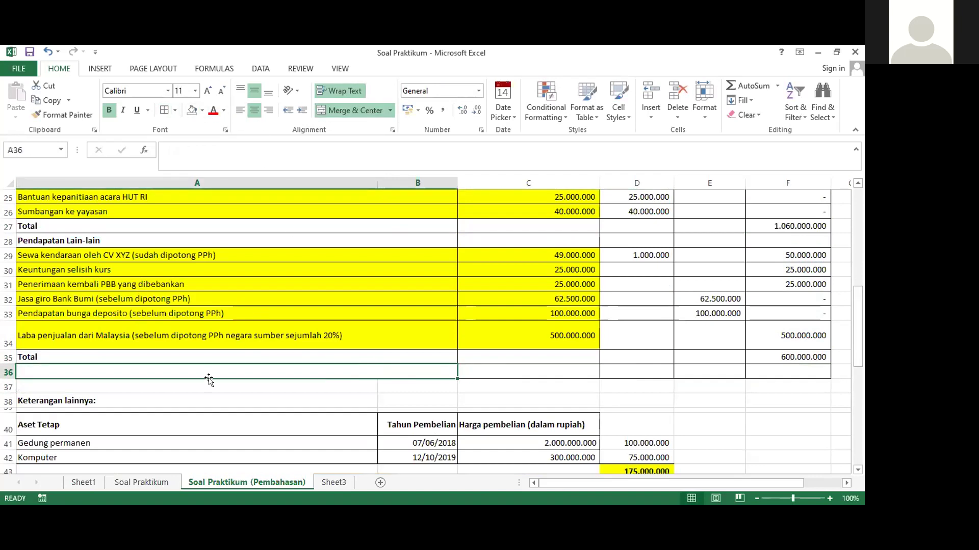
Type 'Laba Fiskal/Penghasilan Kena Pajak' in A36 and left-align it
{"action": "type", "text": "La"}
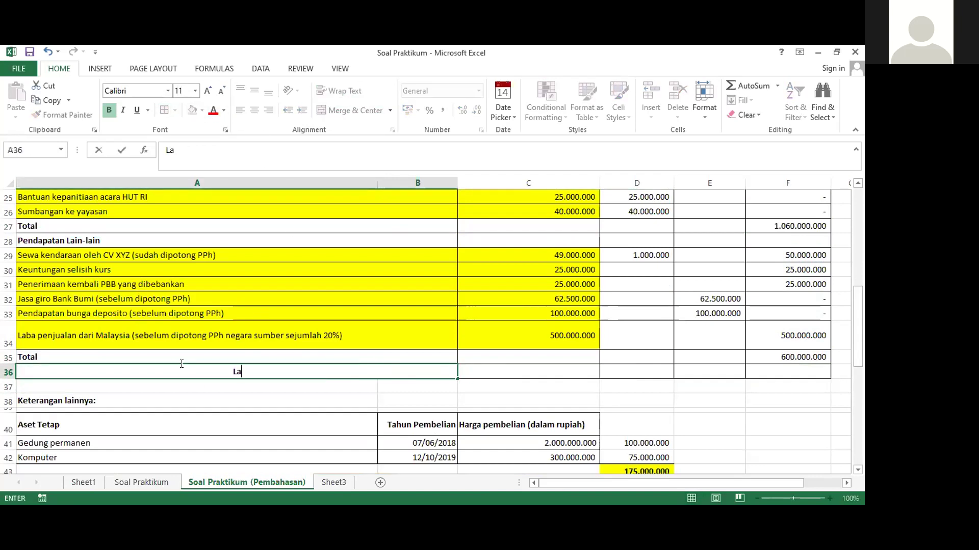
{"action": "type", "text": "ba Fis"}
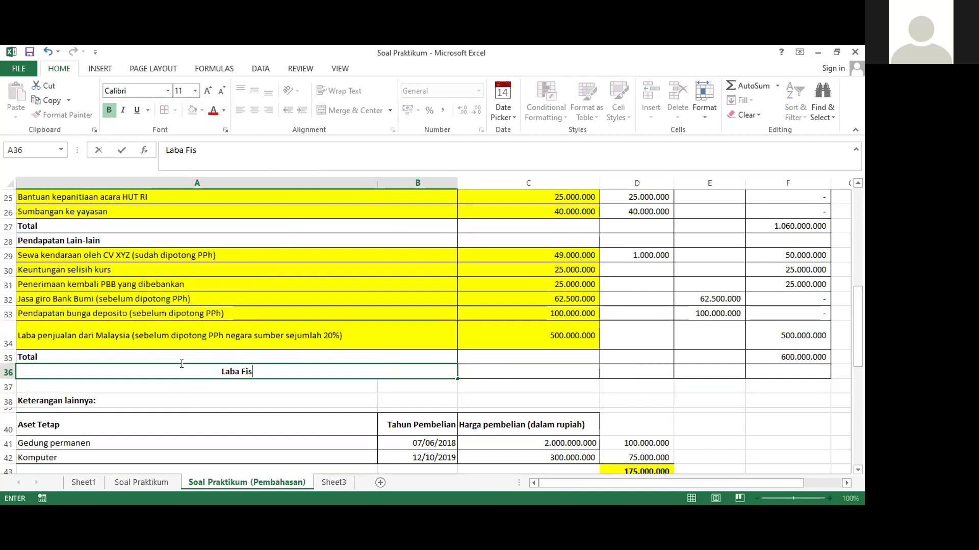
{"action": "type", "text": "kal/Peng"}
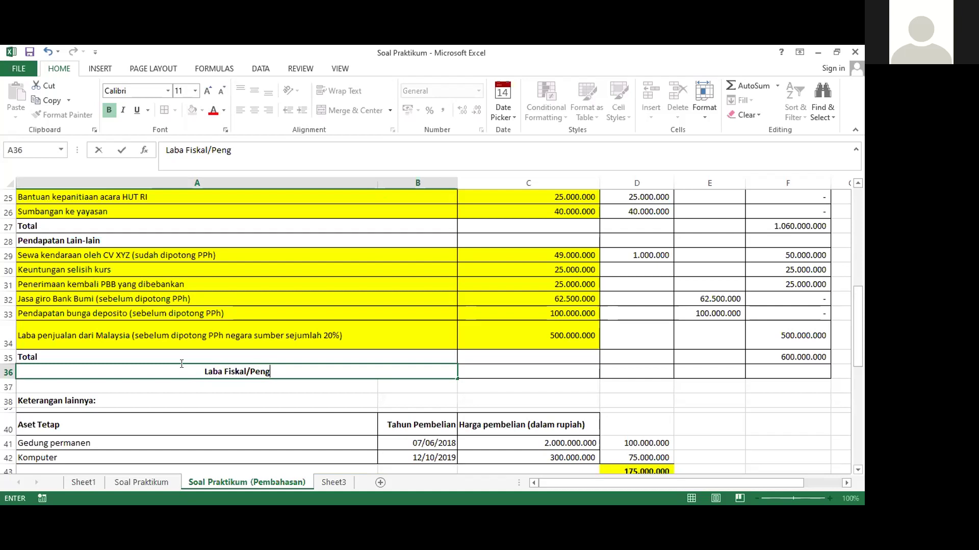
{"action": "type", "text": "hasilan "}
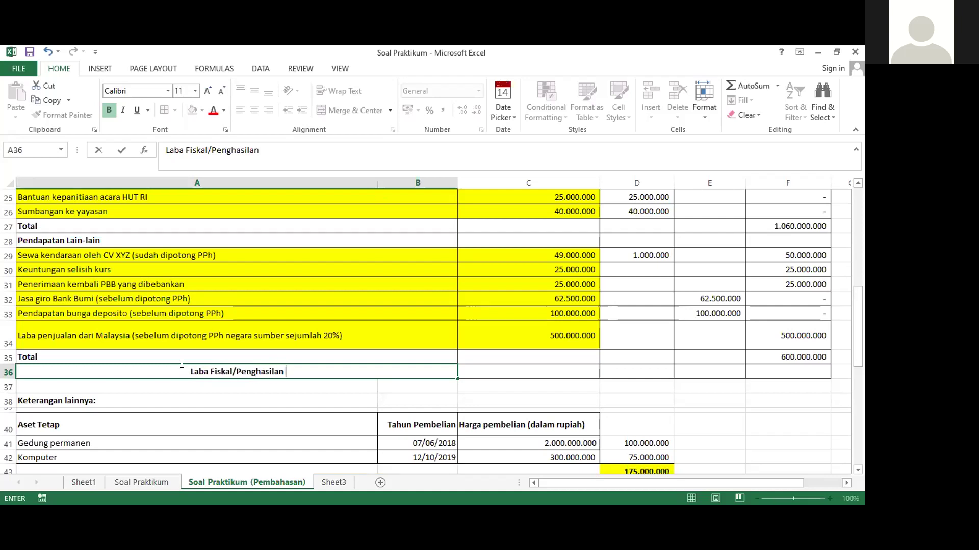
{"action": "type", "text": "Kena Pajak"}
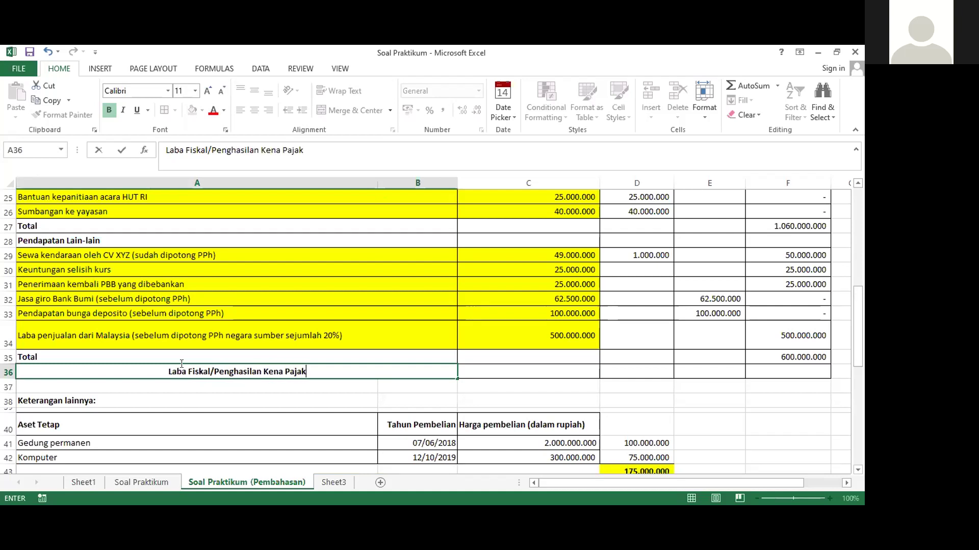
{"action": "key", "text": "Tab"}
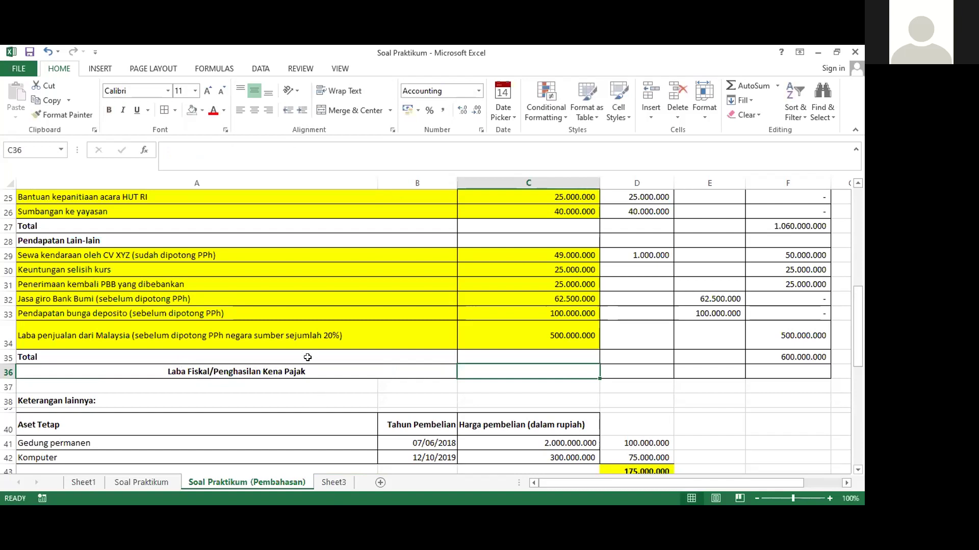
{"action": "left_click", "coordinate": [299, 372]}
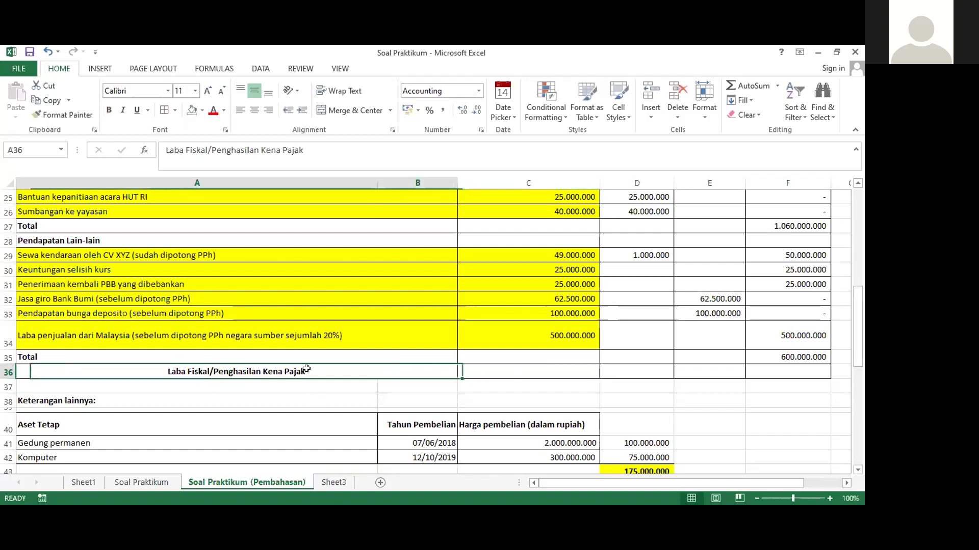
{"action": "left_click", "coordinate": [241, 110]}
{"action": "key", "text": "Right"}
{"action": "key", "text": "Right"}
{"action": "key", "text": "Right"}
{"action": "key", "text": "Right"}
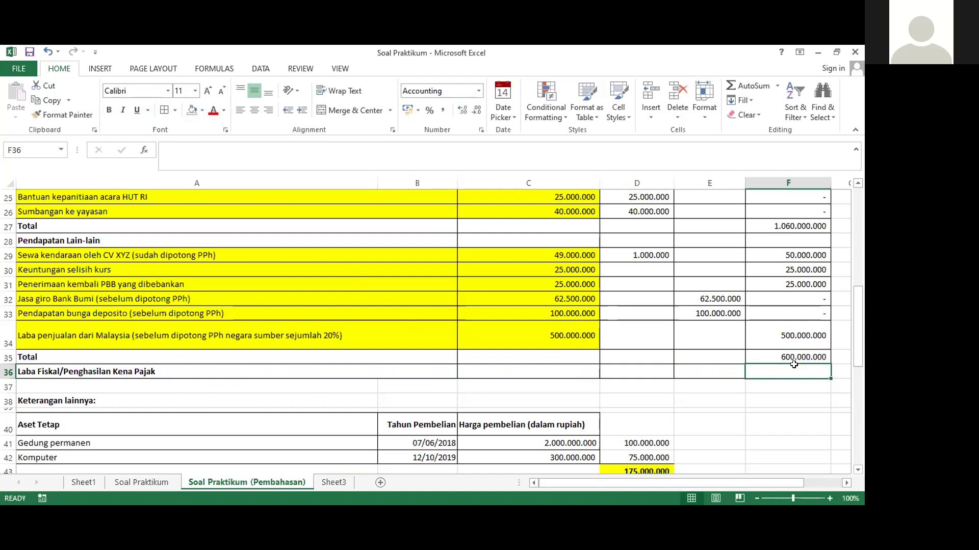
Enter =F9-F27+F35 in F36 to get taxable income of 3.290.000.000
{"action": "type", "text": "="}
{"action": "scroll", "coordinate": [794, 364], "scroll_direction": "up", "scroll_amount": 6}
{"action": "scroll", "coordinate": [793, 365], "scroll_direction": "up", "scroll_amount": 1}
{"action": "left_click", "coordinate": [772, 310]}
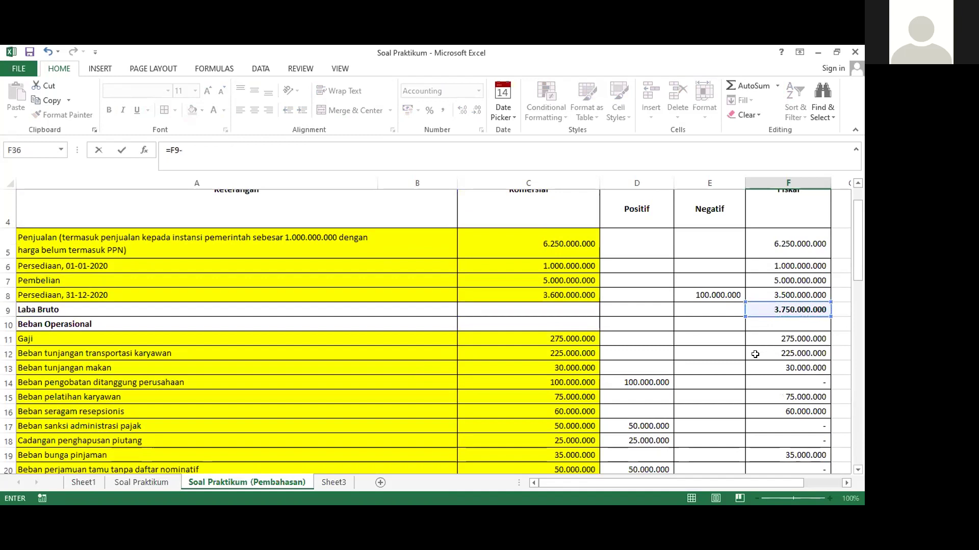
{"action": "type", "text": "-"}
{"action": "scroll", "coordinate": [758, 351], "scroll_direction": "down", "scroll_amount": 5}
{"action": "left_click", "coordinate": [769, 264]}
{"action": "type", "text": "+"}
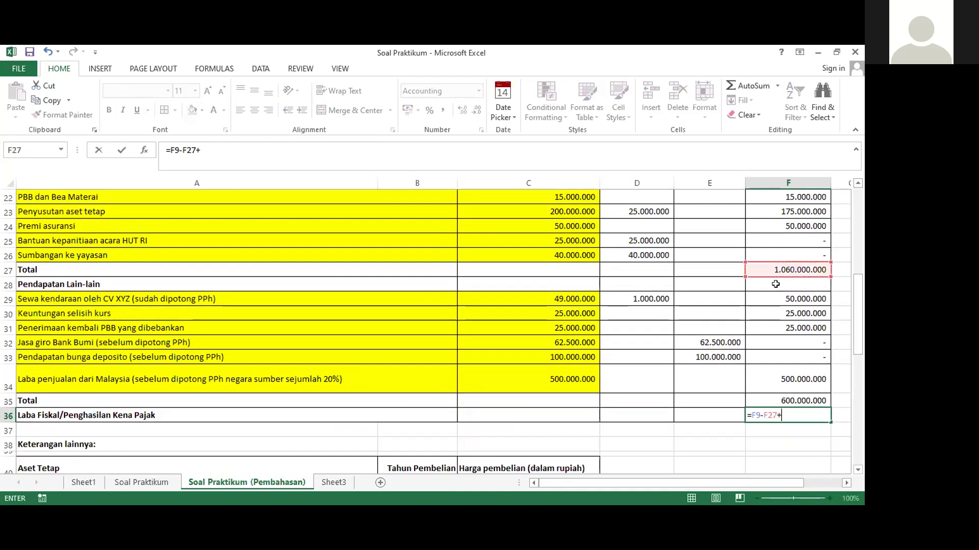
{"action": "left_click", "coordinate": [783, 398]}
{"action": "key", "text": "Return"}
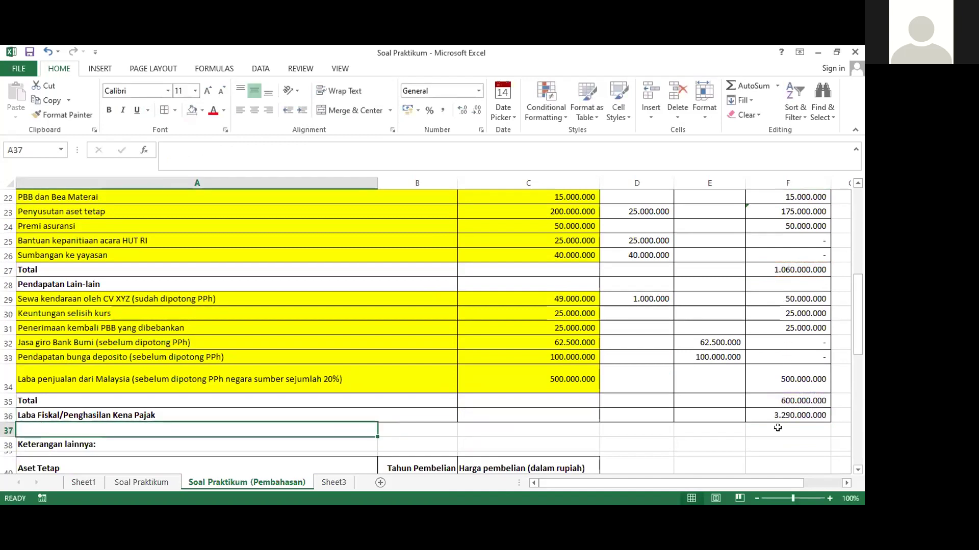
Make the F36, F35 and F27 totals bold
{"action": "left_click", "coordinate": [774, 413]}
{"action": "left_click", "coordinate": [108, 110]}
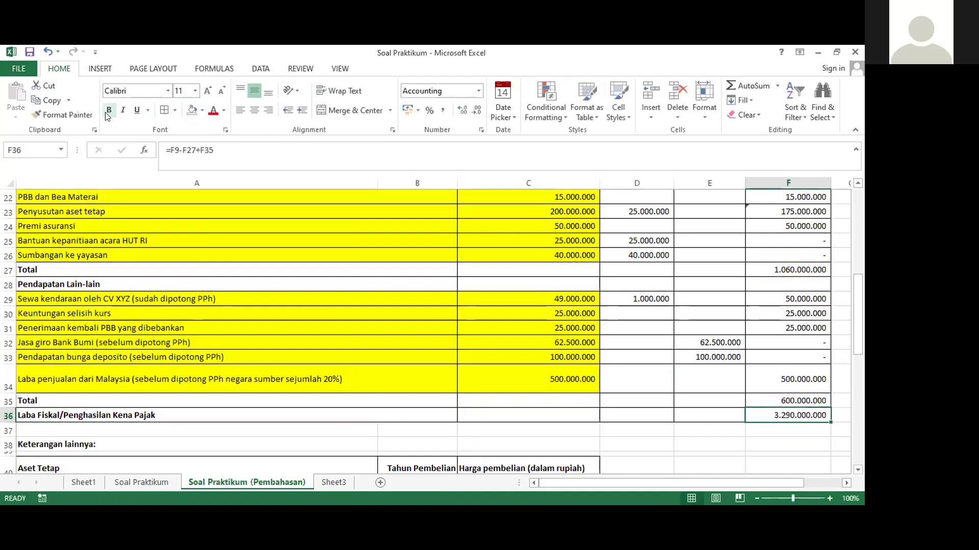
{"action": "left_click", "coordinate": [761, 397]}
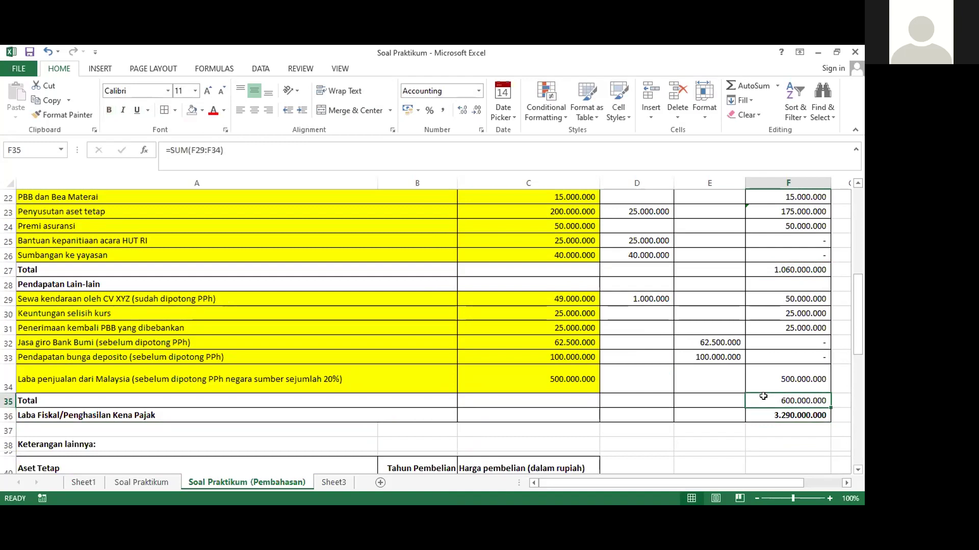
{"action": "left_click", "coordinate": [108, 110]}
{"action": "scroll", "coordinate": [818, 417], "scroll_direction": "up", "scroll_amount": 2}
{"action": "left_click", "coordinate": [759, 357]}
{"action": "left_click", "coordinate": [109, 110]}
{"action": "scroll", "coordinate": [724, 328], "scroll_direction": "up", "scroll_amount": 3}
{"action": "scroll", "coordinate": [726, 334], "scroll_direction": "down", "scroll_amount": 5}
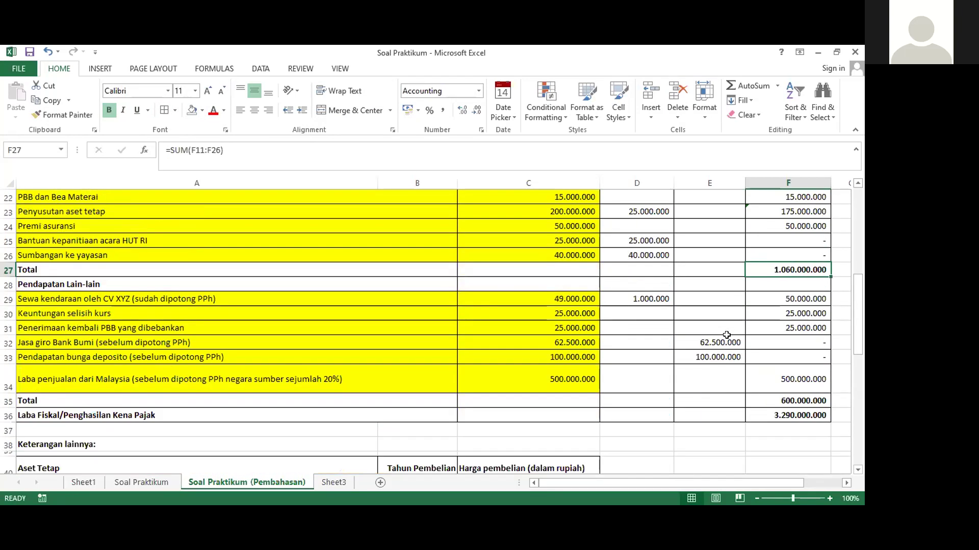
{"action": "left_click", "coordinate": [765, 402]}
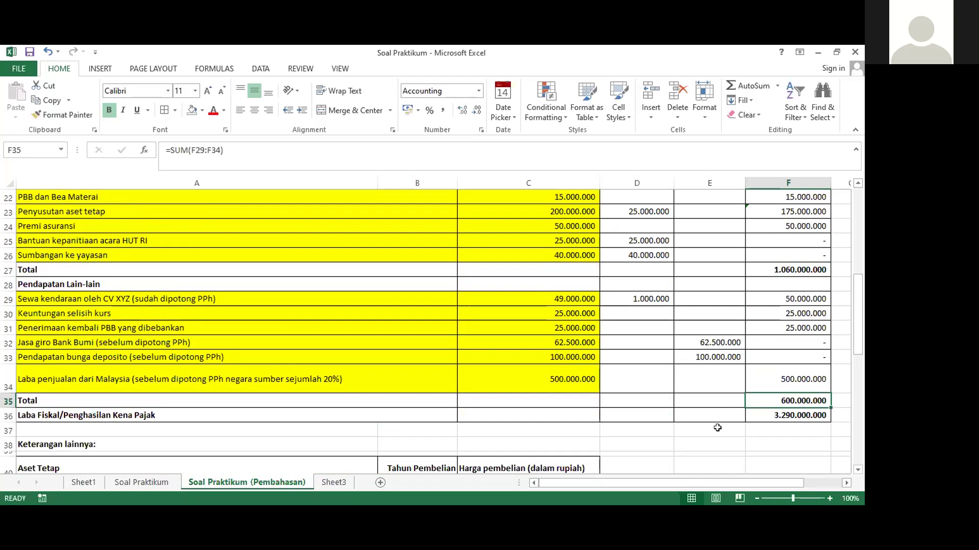
{"action": "scroll", "coordinate": [636, 377], "scroll_direction": "up", "scroll_amount": 3}
{"action": "scroll", "coordinate": [637, 378], "scroll_direction": "up", "scroll_amount": 3}
{"action": "scroll", "coordinate": [635, 373], "scroll_direction": "down", "scroll_amount": 5}
{"action": "scroll", "coordinate": [627, 346], "scroll_direction": "up", "scroll_amount": 4}
{"action": "scroll", "coordinate": [624, 336], "scroll_direction": "up", "scroll_amount": 2}
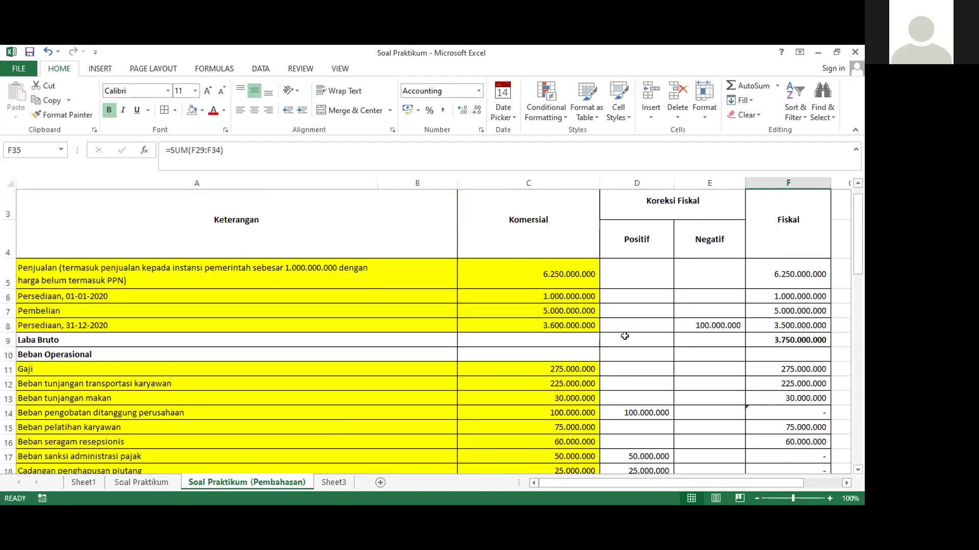
{"action": "left_click", "coordinate": [710, 352]}
{"action": "left_click", "coordinate": [631, 414]}
{"action": "scroll", "coordinate": [640, 414], "scroll_direction": "down", "scroll_amount": 2}
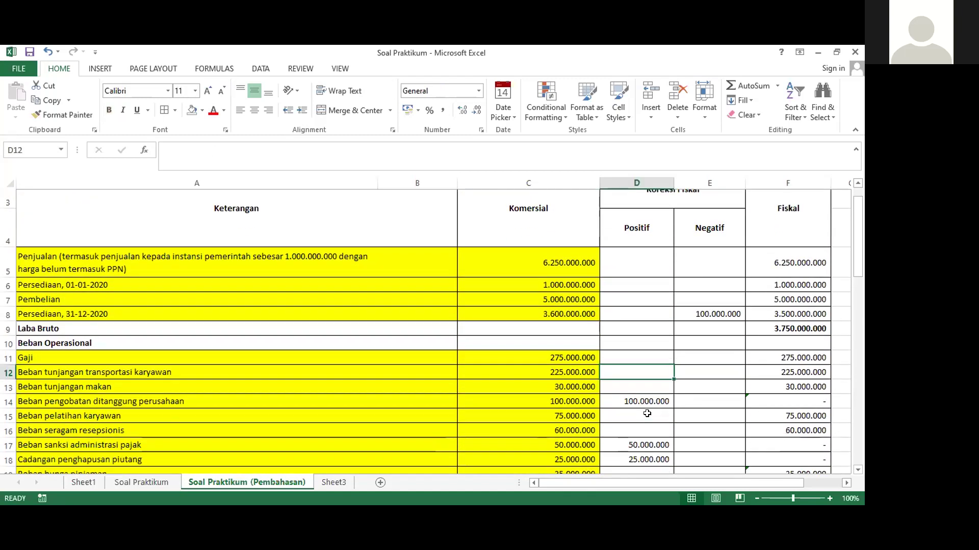
{"action": "scroll", "coordinate": [646, 413], "scroll_direction": "down", "scroll_amount": 4}
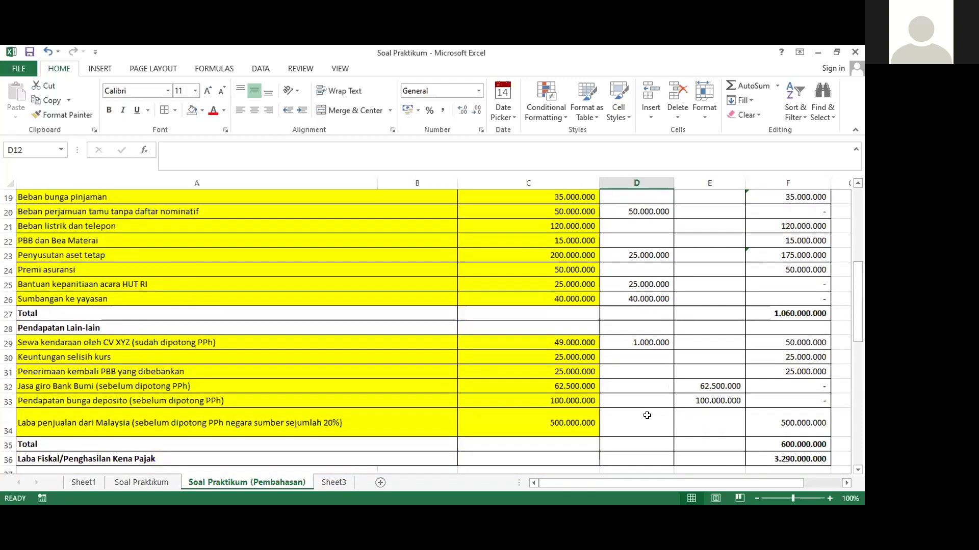
{"action": "scroll", "coordinate": [647, 416], "scroll_direction": "up", "scroll_amount": 4}
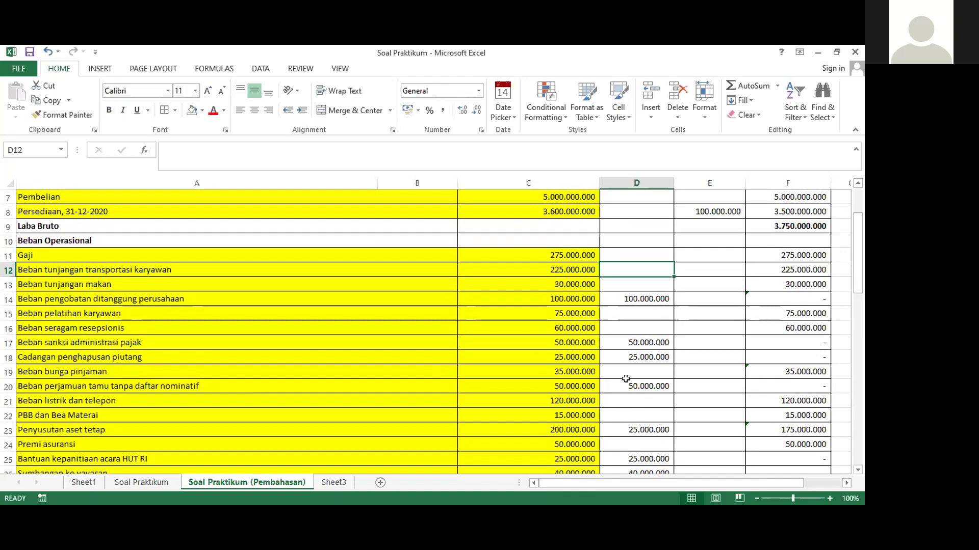
{"action": "scroll", "coordinate": [626, 378], "scroll_direction": "down", "scroll_amount": 2}
{"action": "scroll", "coordinate": [625, 379], "scroll_direction": "up", "scroll_amount": 2}
{"action": "scroll", "coordinate": [625, 379], "scroll_direction": "up", "scroll_amount": 2}
{"action": "scroll", "coordinate": [625, 378], "scroll_direction": "down", "scroll_amount": 3}
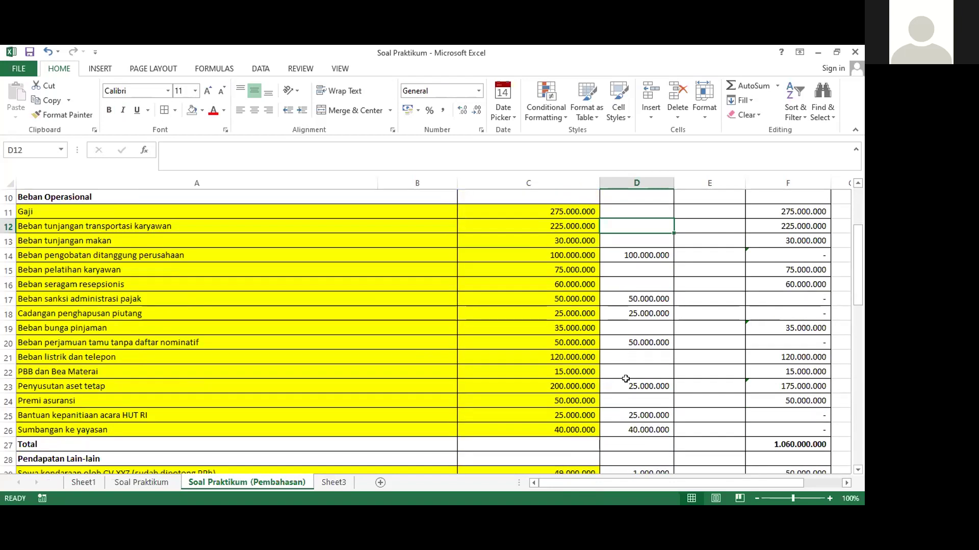
{"action": "scroll", "coordinate": [626, 378], "scroll_direction": "down", "scroll_amount": 2}
{"action": "scroll", "coordinate": [625, 379], "scroll_direction": "down", "scroll_amount": 1}
{"action": "scroll", "coordinate": [645, 381], "scroll_direction": "up", "scroll_amount": 2}
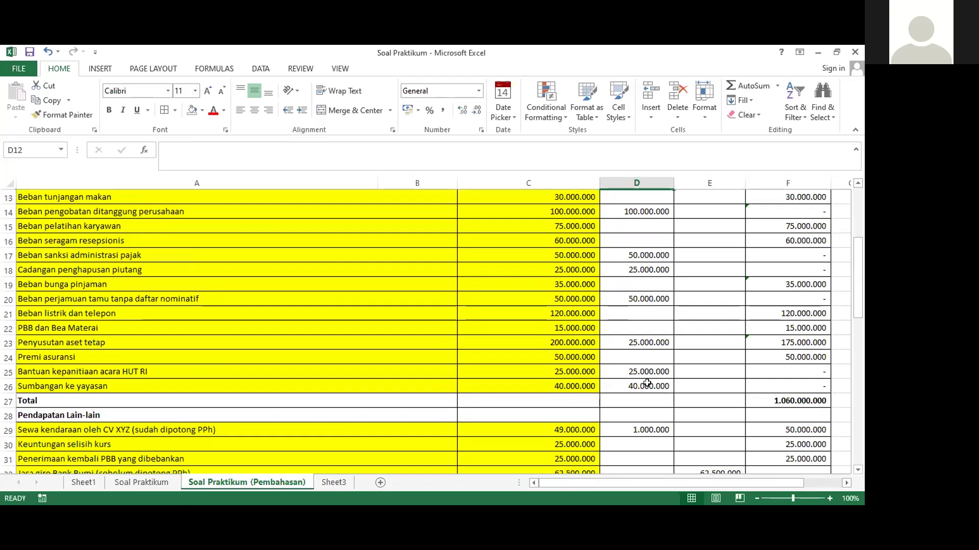
{"action": "scroll", "coordinate": [646, 383], "scroll_direction": "up", "scroll_amount": 2}
{"action": "scroll", "coordinate": [647, 383], "scroll_direction": "up", "scroll_amount": 2}
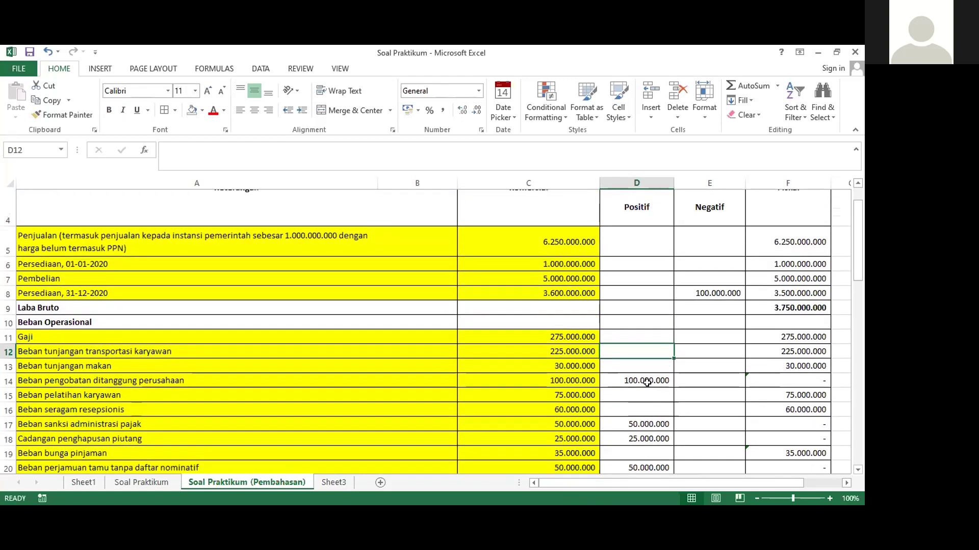
{"action": "scroll", "coordinate": [646, 383], "scroll_direction": "down", "scroll_amount": 2}
{"action": "scroll", "coordinate": [646, 383], "scroll_direction": "up", "scroll_amount": 1}
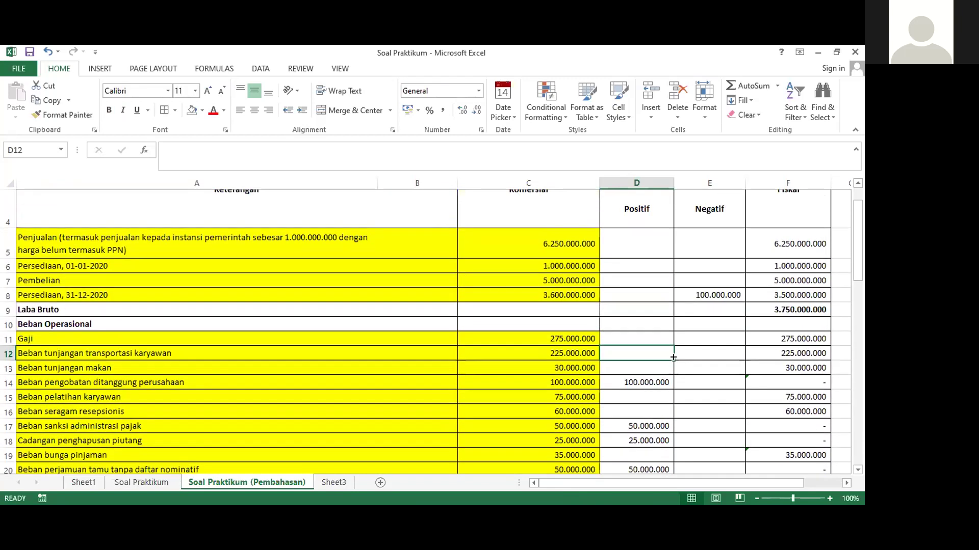
{"action": "left_click", "coordinate": [703, 293]}
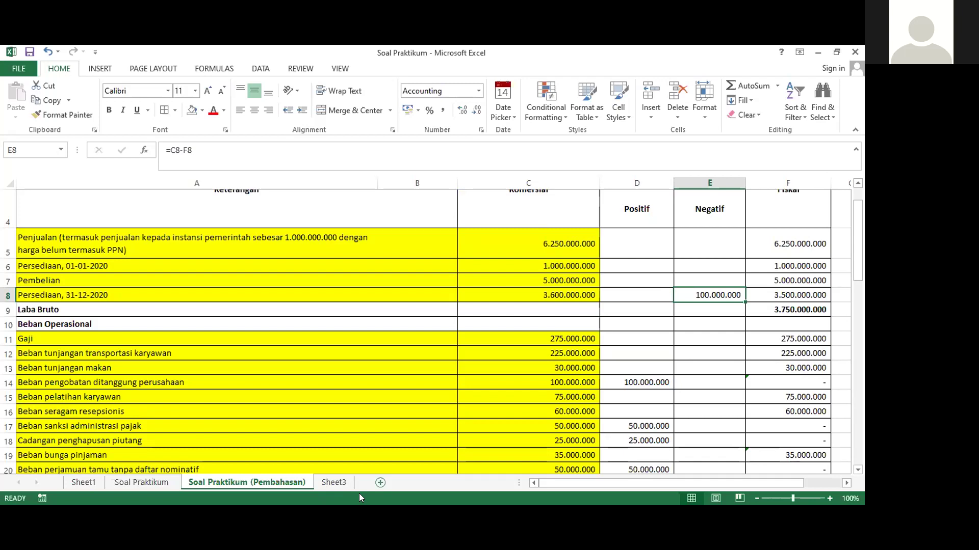
{"action": "key", "text": "alt+Tab"}
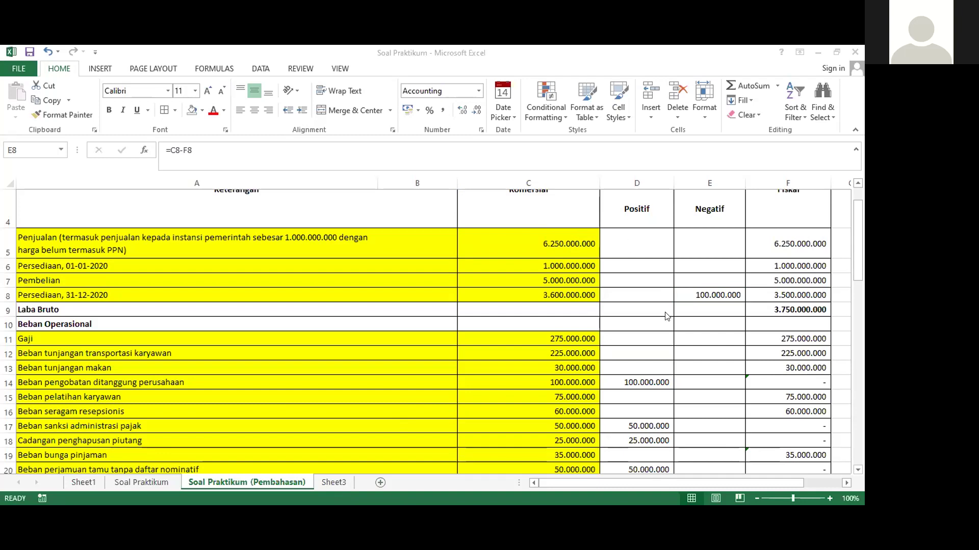
{"action": "left_click", "coordinate": [704, 297]}
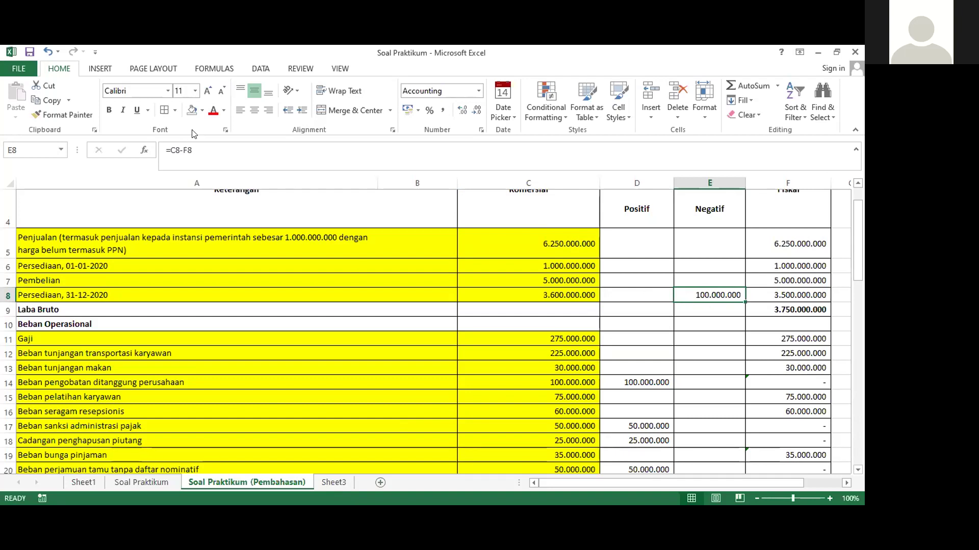
Fill E8's 100.000.000 negative correction yellow, then remove the fill again
{"action": "left_click", "coordinate": [201, 110]}
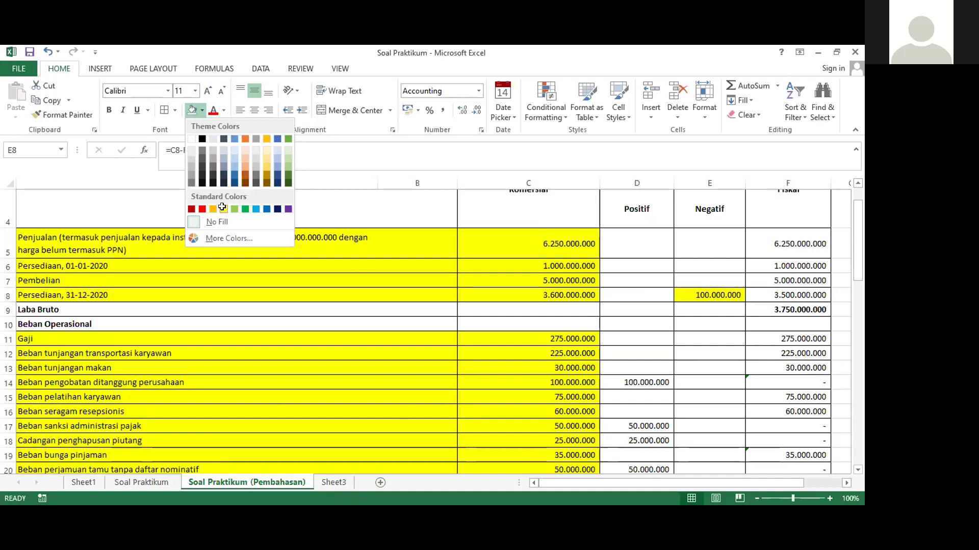
{"action": "left_click", "coordinate": [224, 207]}
{"action": "left_click", "coordinate": [637, 336]}
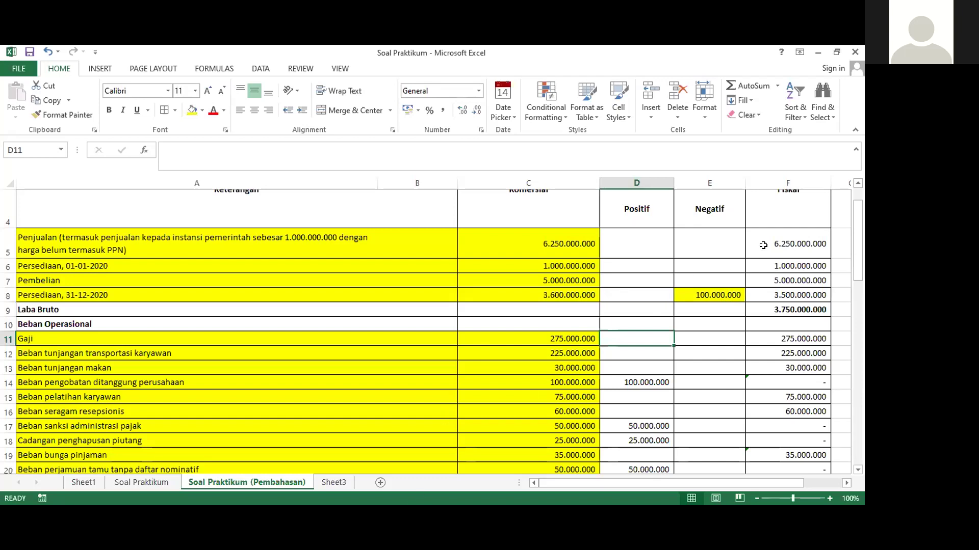
{"action": "left_click", "coordinate": [714, 295]}
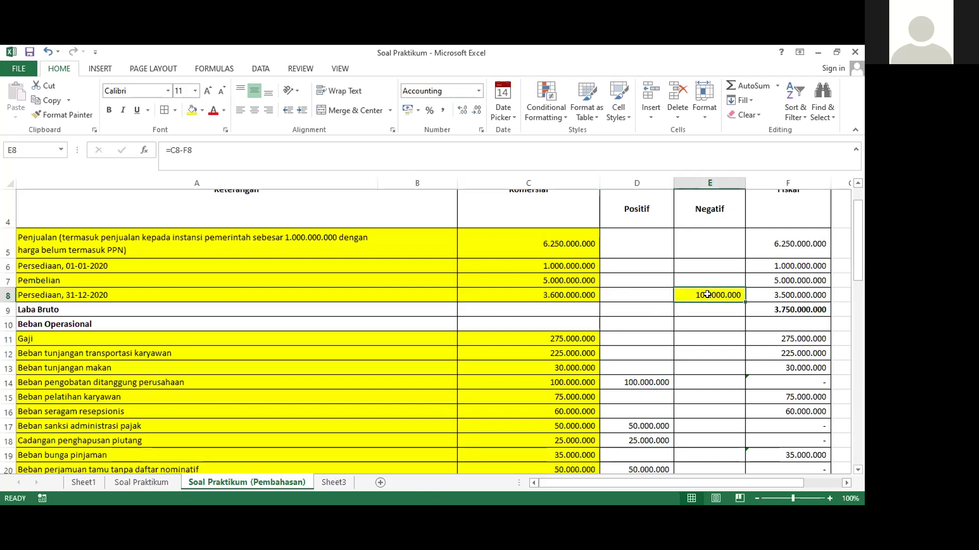
{"action": "left_click", "coordinate": [201, 111]}
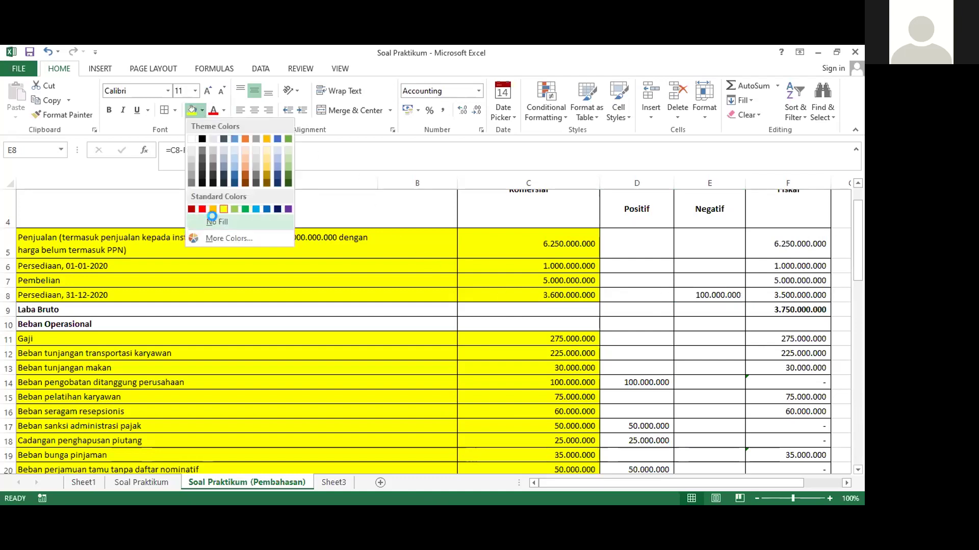
{"action": "left_click", "coordinate": [215, 221]}
Recheck the formula in E8 and reapply the yellow fill to it
{"action": "left_click", "coordinate": [641, 291]}
{"action": "left_click", "coordinate": [688, 296]}
{"action": "left_click", "coordinate": [649, 296]}
{"action": "left_click", "coordinate": [703, 295]}
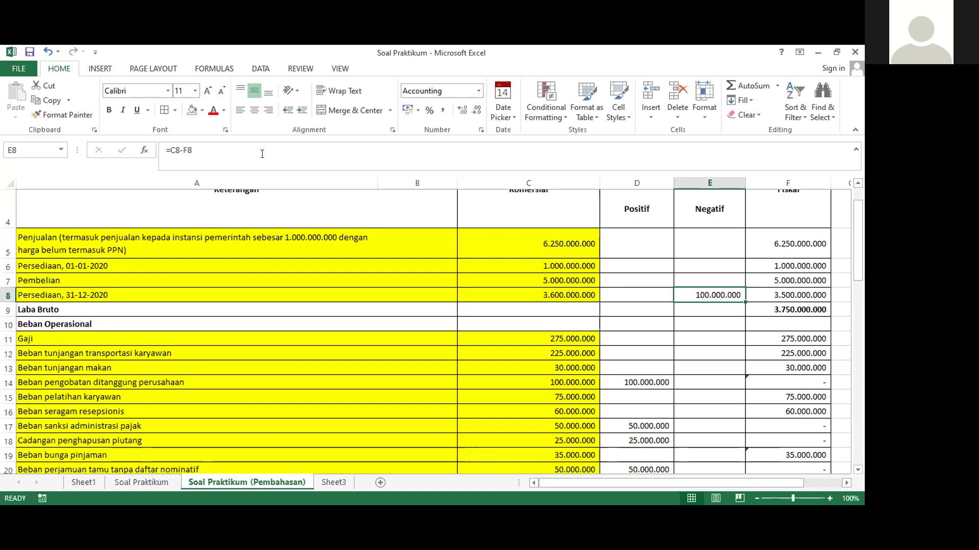
{"action": "left_click", "coordinate": [687, 322]}
{"action": "left_click", "coordinate": [697, 296]}
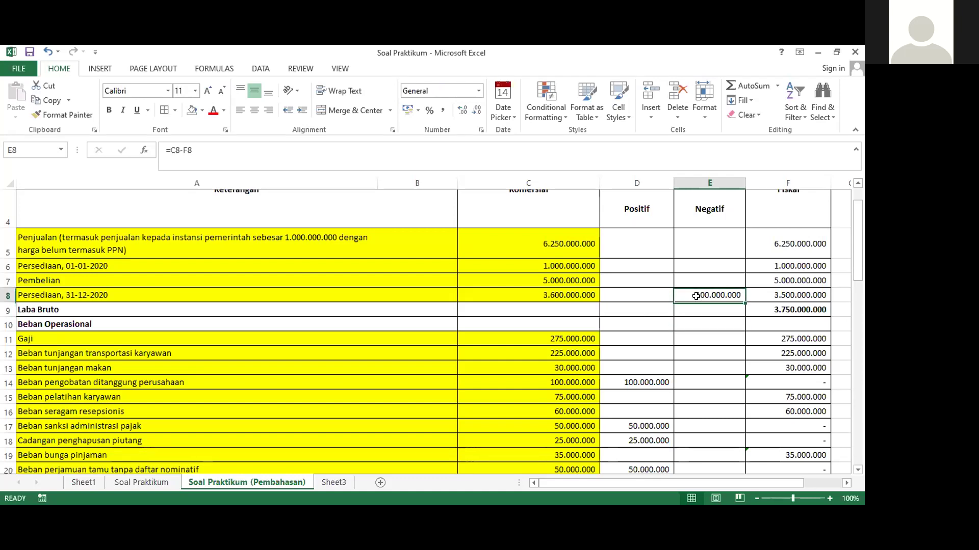
{"action": "left_click", "coordinate": [203, 110]}
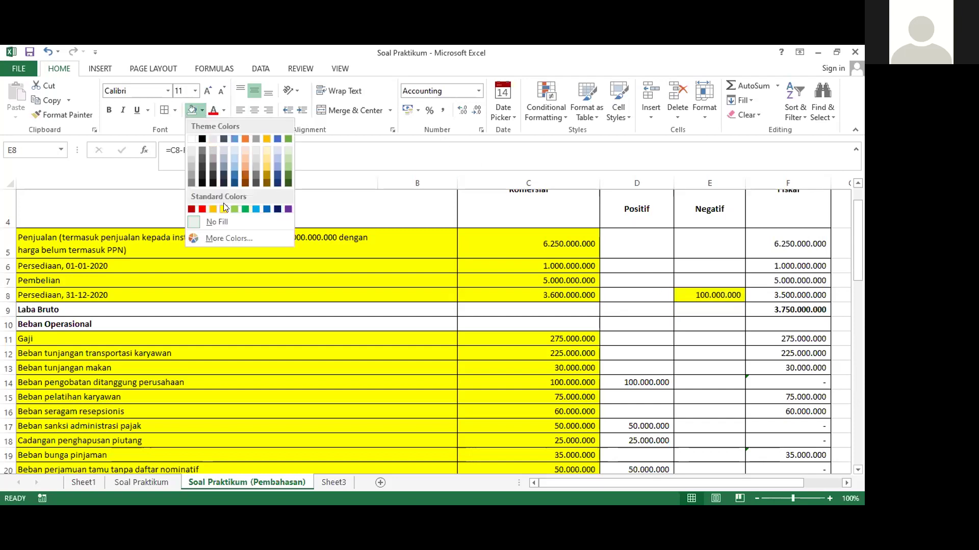
{"action": "left_click", "coordinate": [222, 209]}
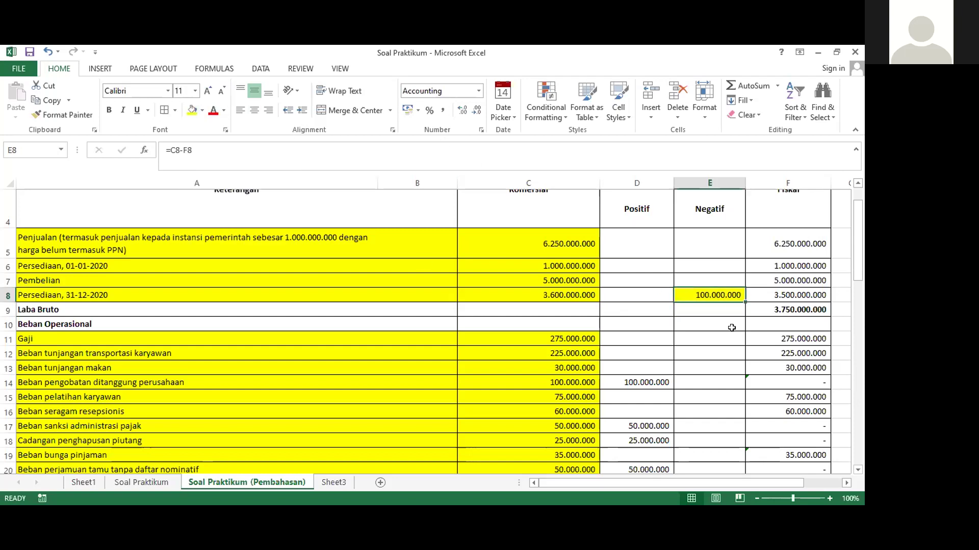
{"action": "left_click", "coordinate": [641, 377]}
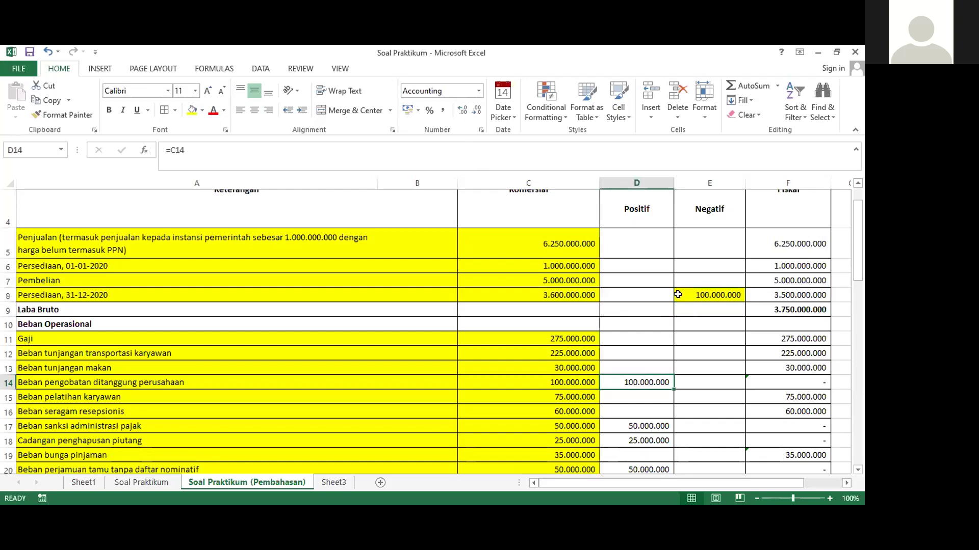
Fill the 25.000.000 positive correction in D23 with yellow
{"action": "scroll", "coordinate": [677, 295], "scroll_direction": "down", "scroll_amount": 1}
{"action": "scroll", "coordinate": [678, 294], "scroll_direction": "up", "scroll_amount": 1}
{"action": "scroll", "coordinate": [633, 384], "scroll_direction": "down", "scroll_amount": 1}
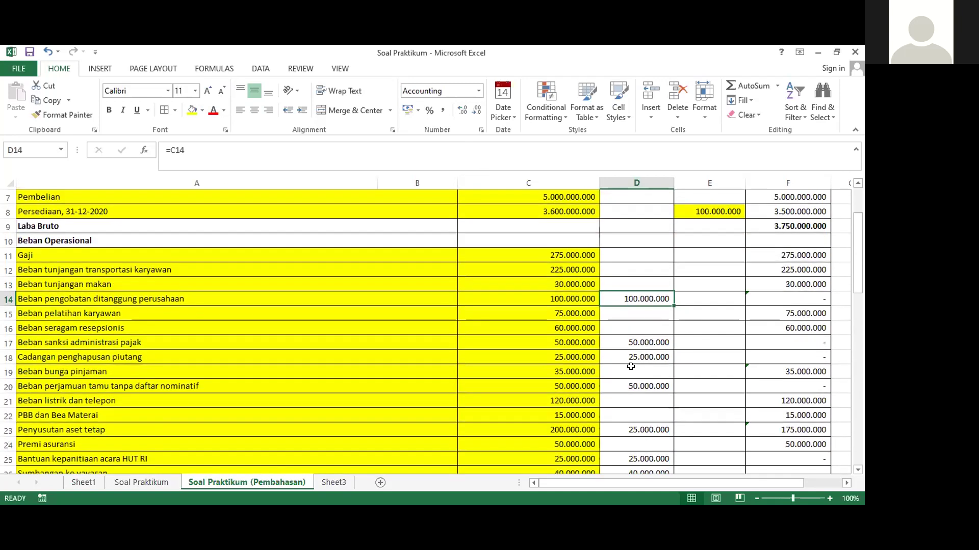
{"action": "left_click", "coordinate": [628, 355]}
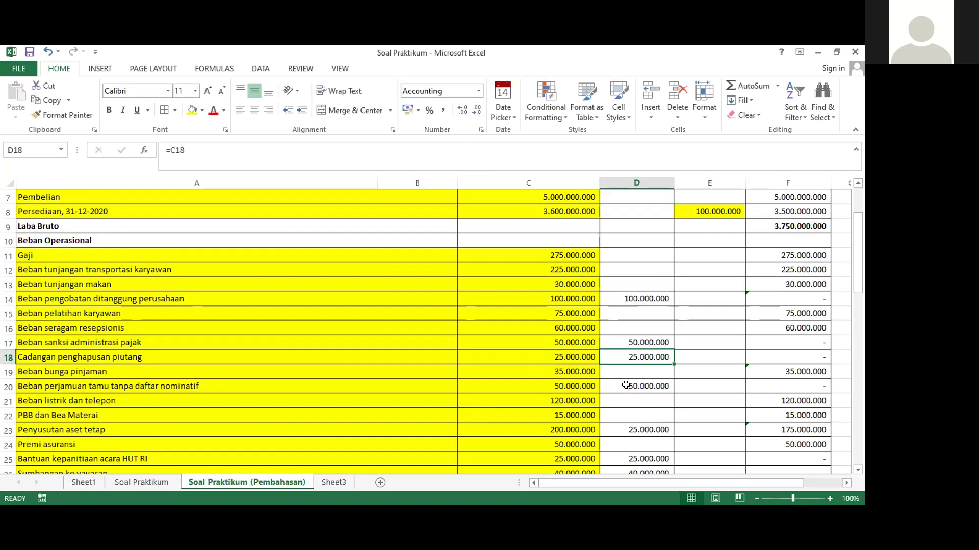
{"action": "left_click", "coordinate": [644, 428]}
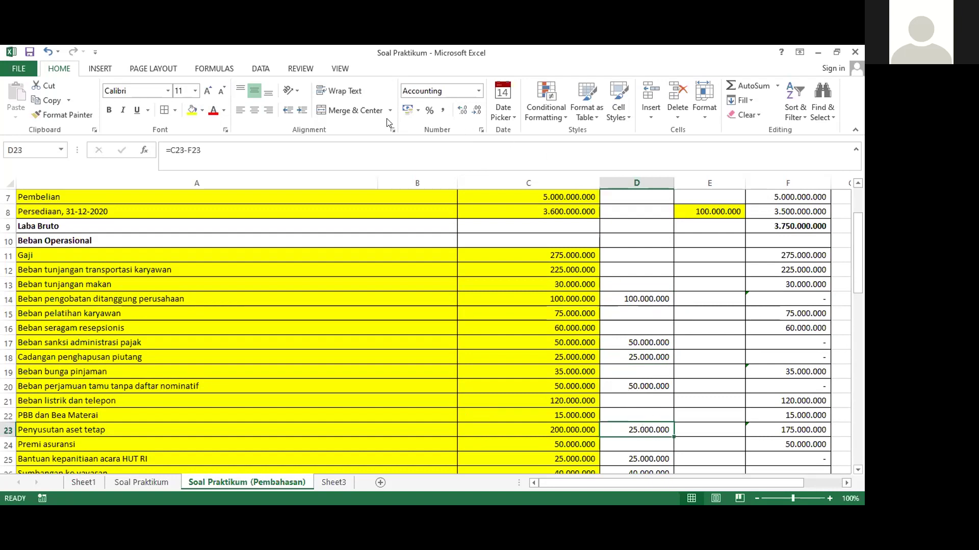
{"action": "left_click", "coordinate": [191, 110]}
Apply the current fill colour to D14's 100.000.000 Beban pengobatan correction
{"action": "scroll", "coordinate": [643, 362], "scroll_direction": "up", "scroll_amount": 3}
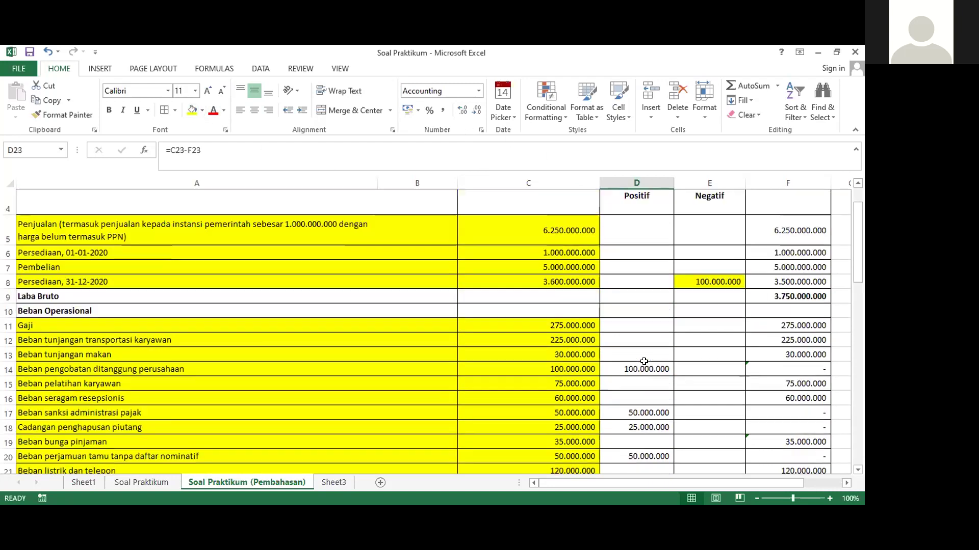
{"action": "scroll", "coordinate": [645, 357], "scroll_direction": "down", "scroll_amount": 3}
{"action": "scroll", "coordinate": [645, 356], "scroll_direction": "up", "scroll_amount": 2}
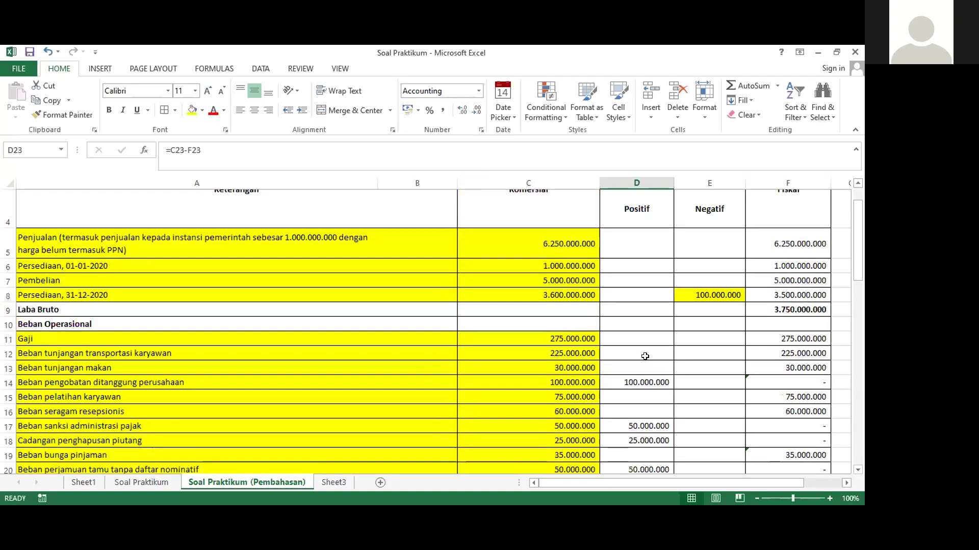
{"action": "scroll", "coordinate": [645, 343], "scroll_direction": "down", "scroll_amount": 3}
{"action": "scroll", "coordinate": [653, 344], "scroll_direction": "up", "scroll_amount": 2}
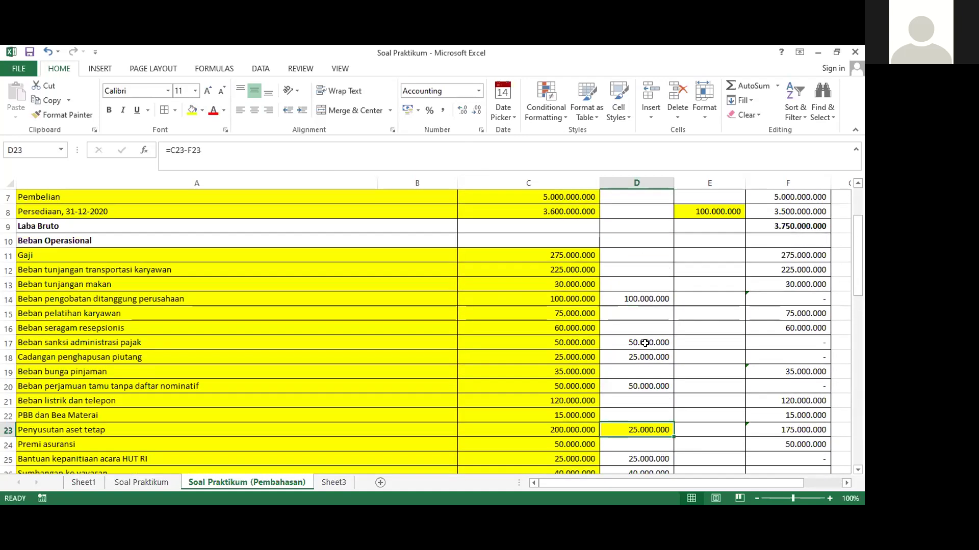
{"action": "scroll", "coordinate": [663, 326], "scroll_direction": "up", "scroll_amount": 3}
{"action": "scroll", "coordinate": [690, 357], "scroll_direction": "down", "scroll_amount": 3}
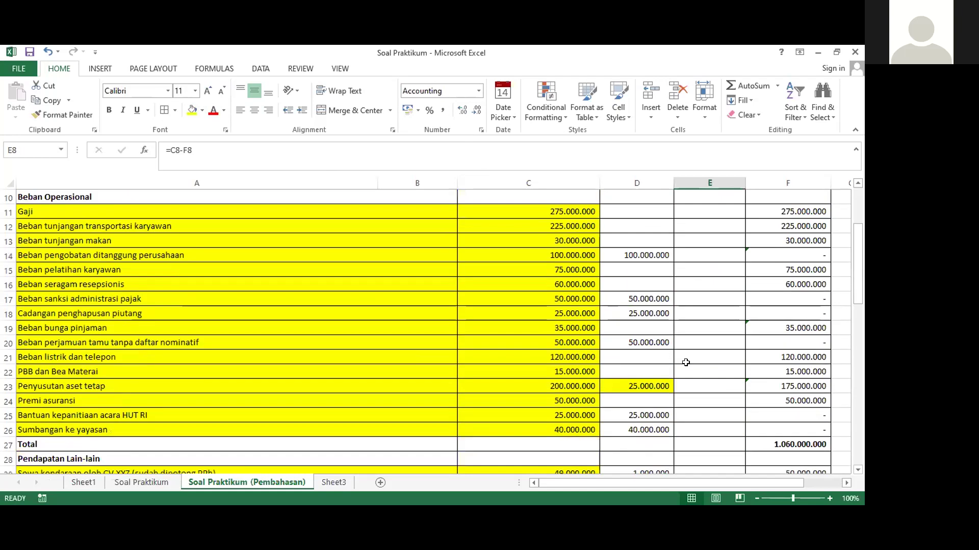
{"action": "scroll", "coordinate": [642, 318], "scroll_direction": "up", "scroll_amount": 1}
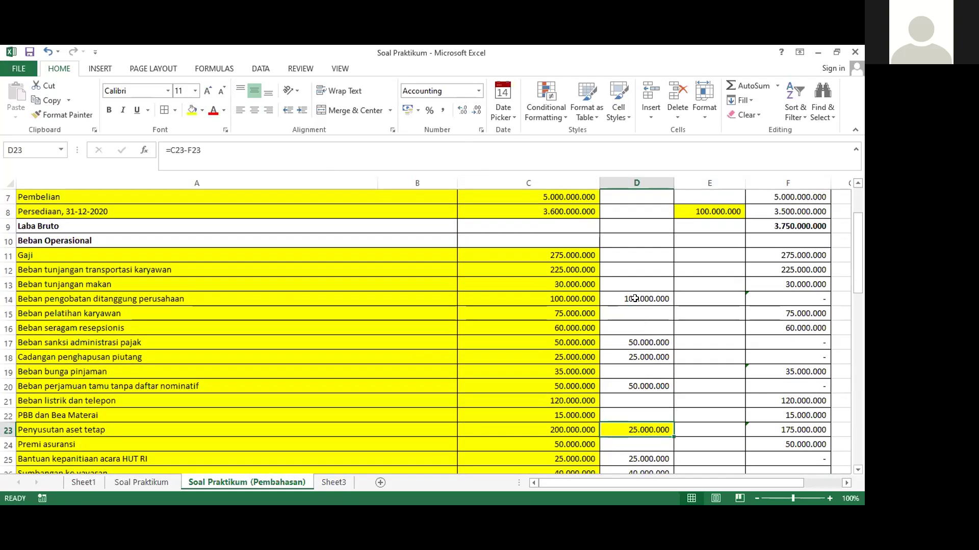
{"action": "left_click", "coordinate": [634, 299]}
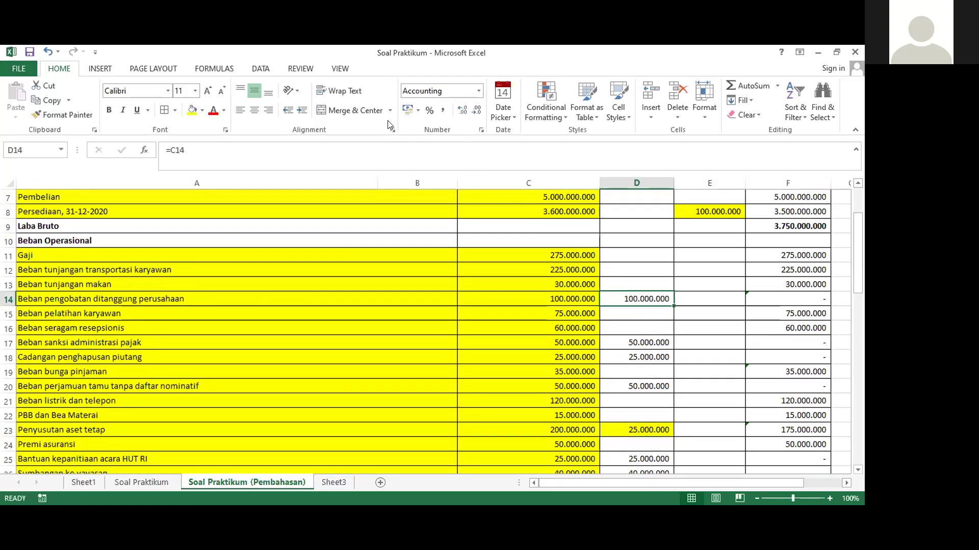
{"action": "left_click", "coordinate": [192, 110]}
Fill the corrections in D14, D17 and D18 with orange
{"action": "left_click", "coordinate": [203, 110]}
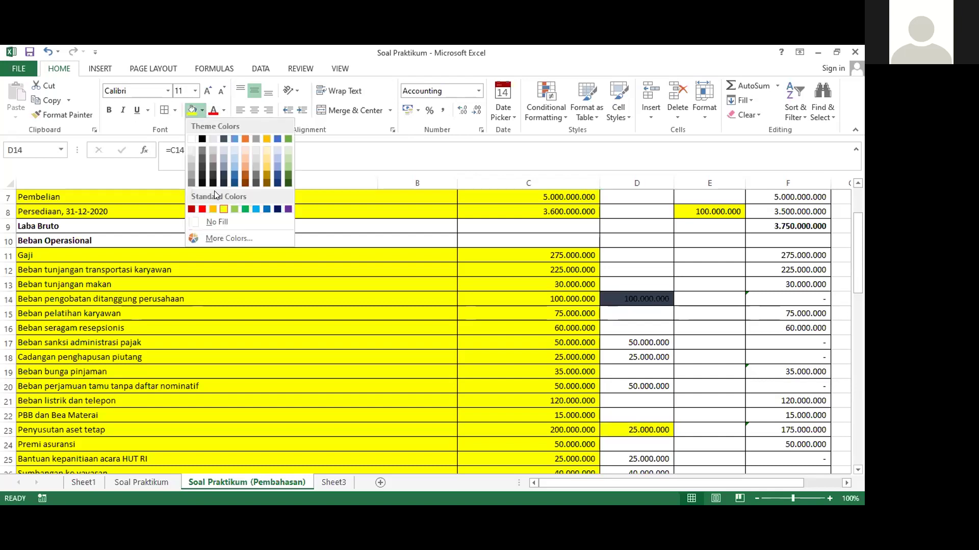
{"action": "left_click", "coordinate": [201, 110]}
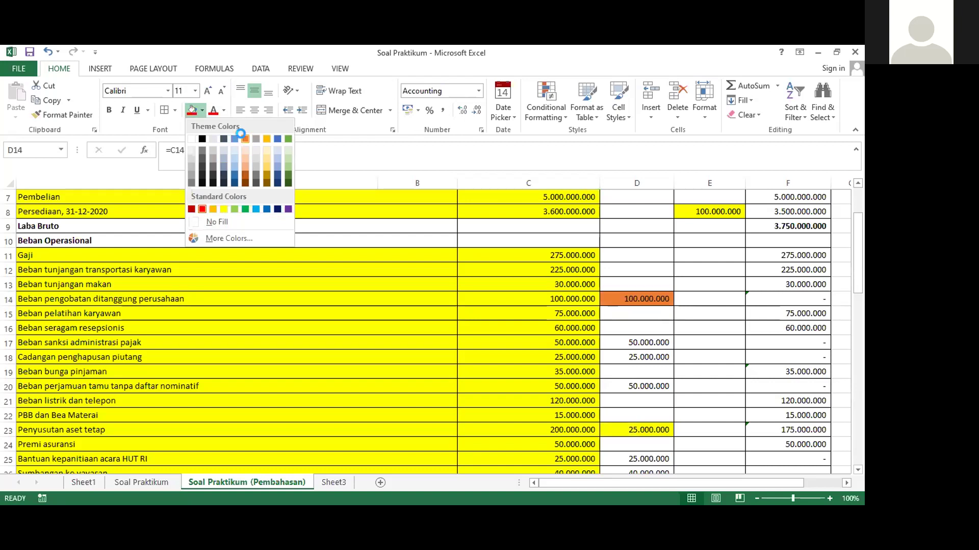
{"action": "left_click", "coordinate": [245, 138]}
{"action": "left_click", "coordinate": [611, 349]}
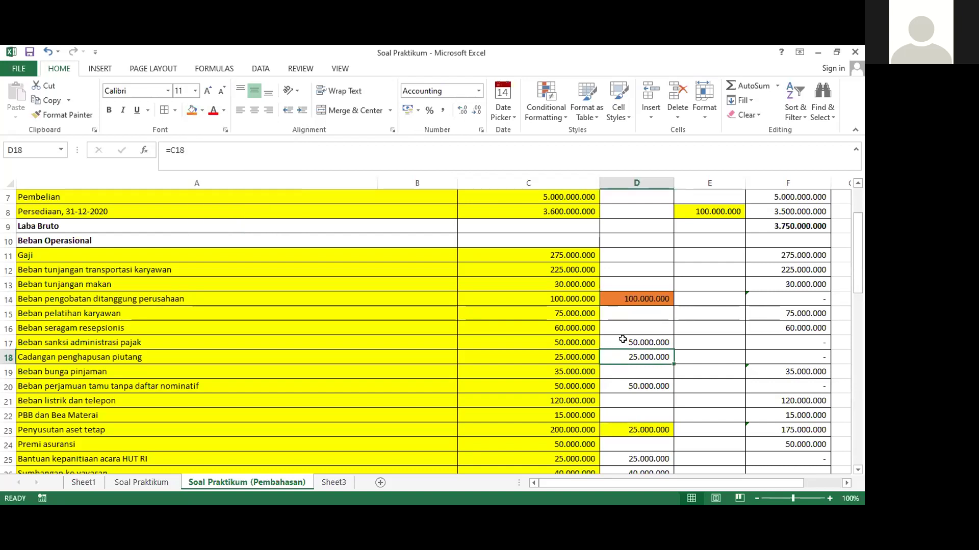
{"action": "left_click", "coordinate": [624, 339]}
{"action": "left_click", "coordinate": [190, 109]}
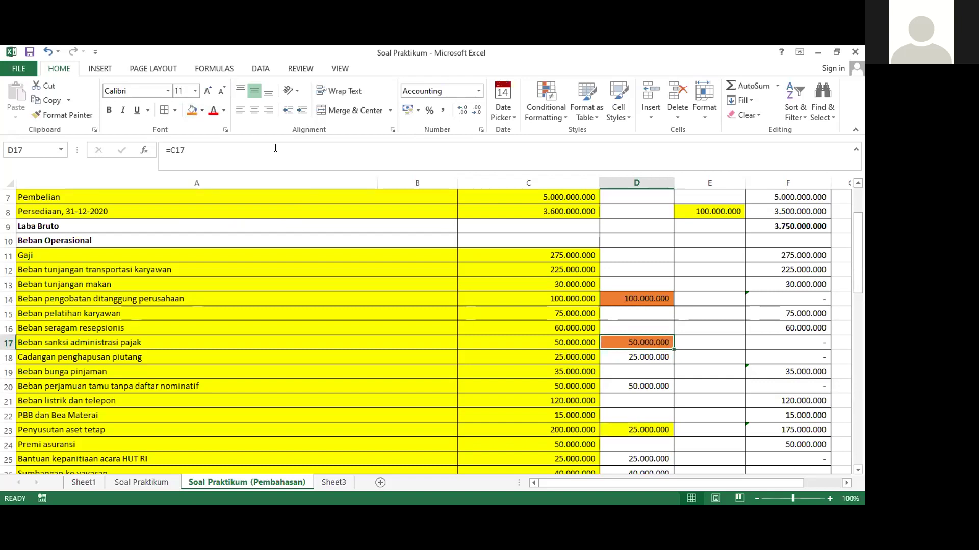
{"action": "left_click", "coordinate": [631, 359]}
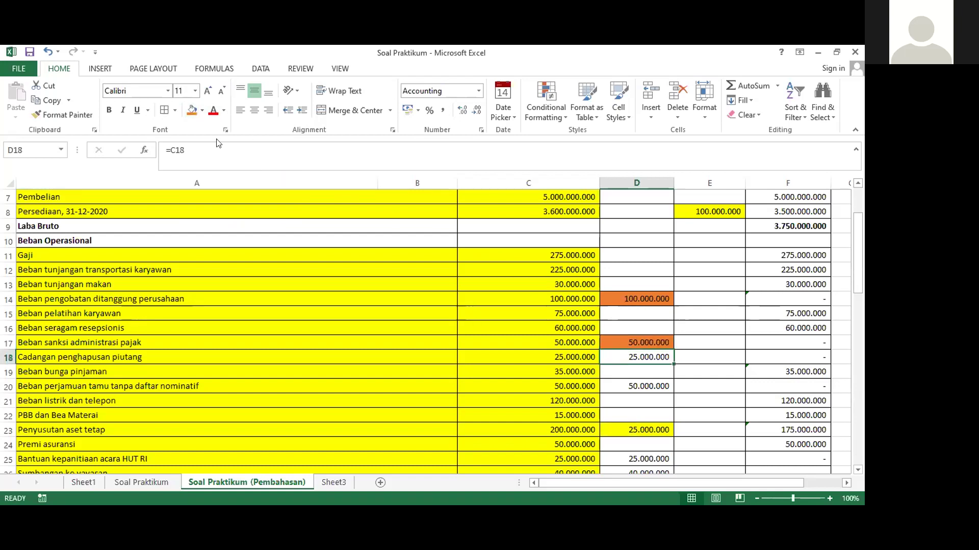
{"action": "left_click", "coordinate": [191, 109]}
Fill D20 and the D25:D26 range with orange
{"action": "scroll", "coordinate": [612, 326], "scroll_direction": "down", "scroll_amount": 2}
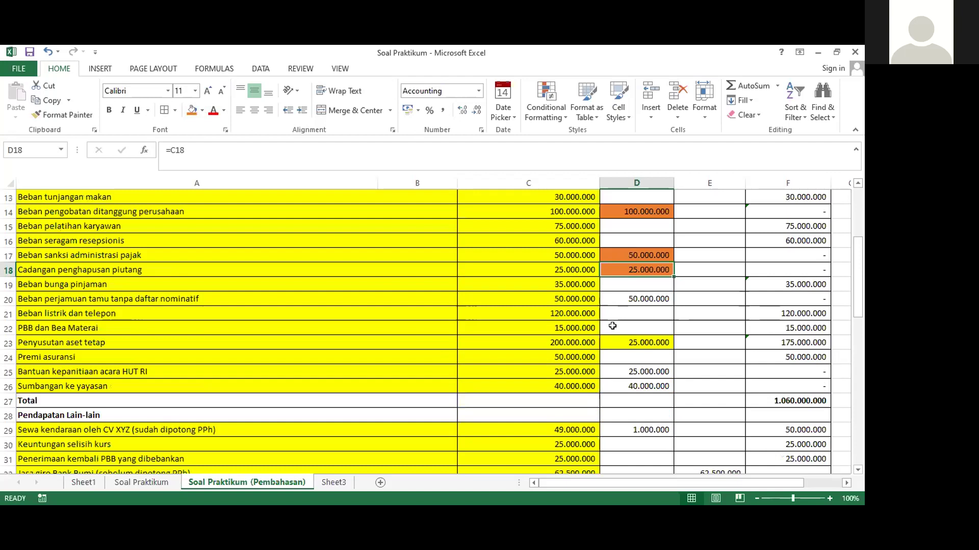
{"action": "left_click", "coordinate": [627, 299]}
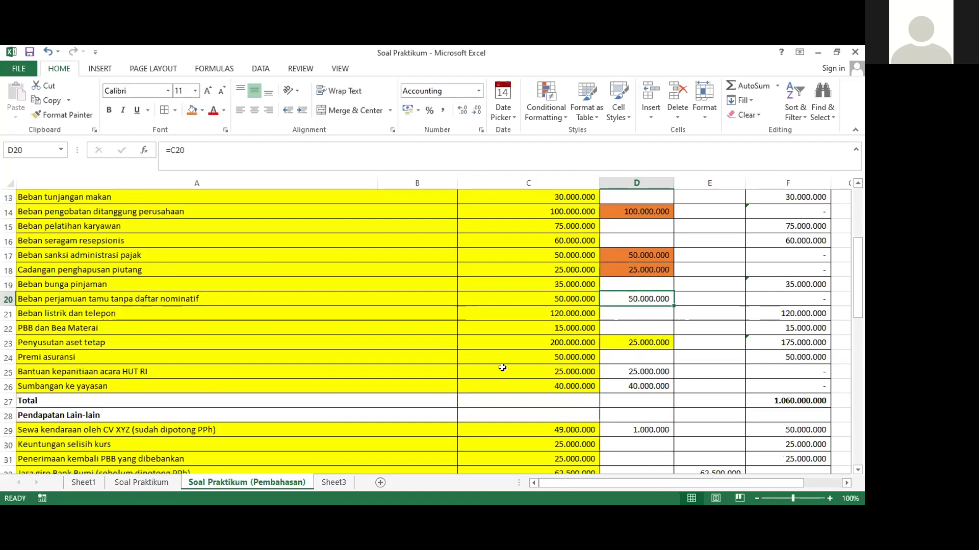
{"action": "left_click", "coordinate": [191, 110]}
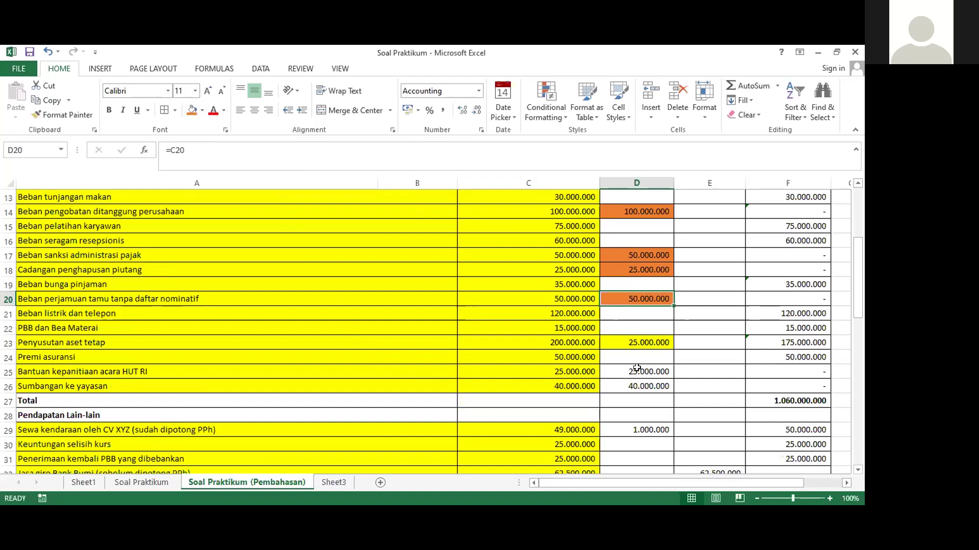
{"action": "left_click_drag", "start_coordinate": [634, 369], "coordinate": [636, 386]}
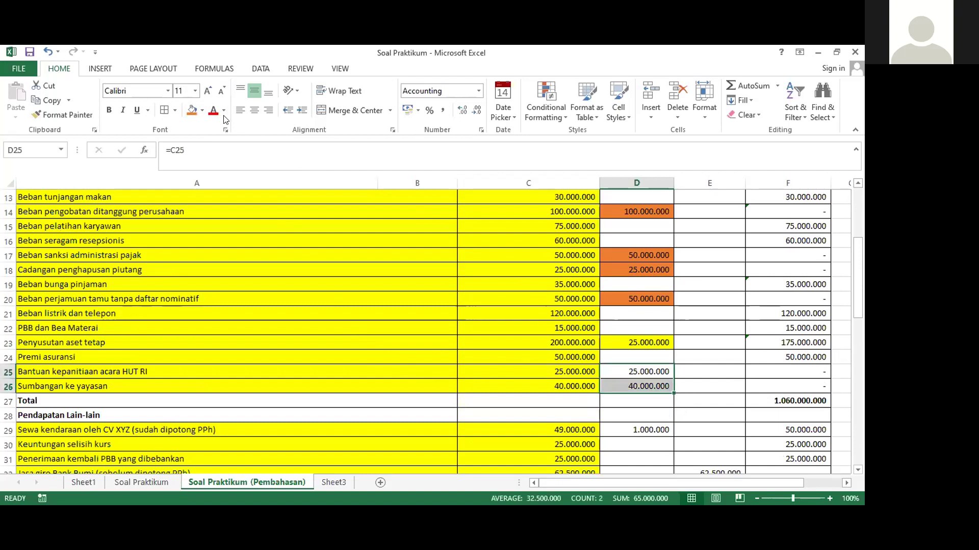
{"action": "left_click", "coordinate": [192, 110]}
Fill D29's 1.000.000 and E32's 62.500.000 and E33's 100.000.000 corrections with orange
{"action": "left_click", "coordinate": [690, 342]}
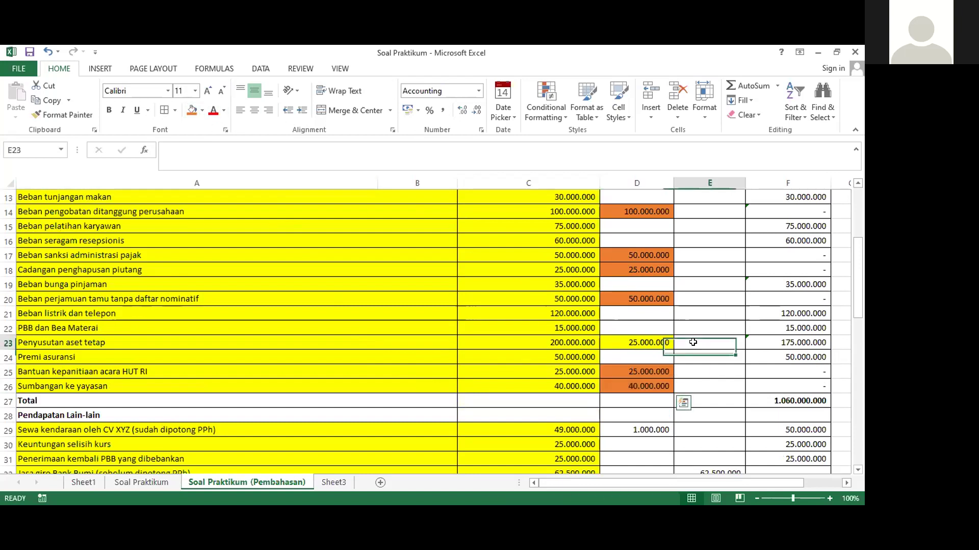
{"action": "scroll", "coordinate": [678, 361], "scroll_direction": "up", "scroll_amount": 2}
{"action": "scroll", "coordinate": [657, 362], "scroll_direction": "down", "scroll_amount": 3}
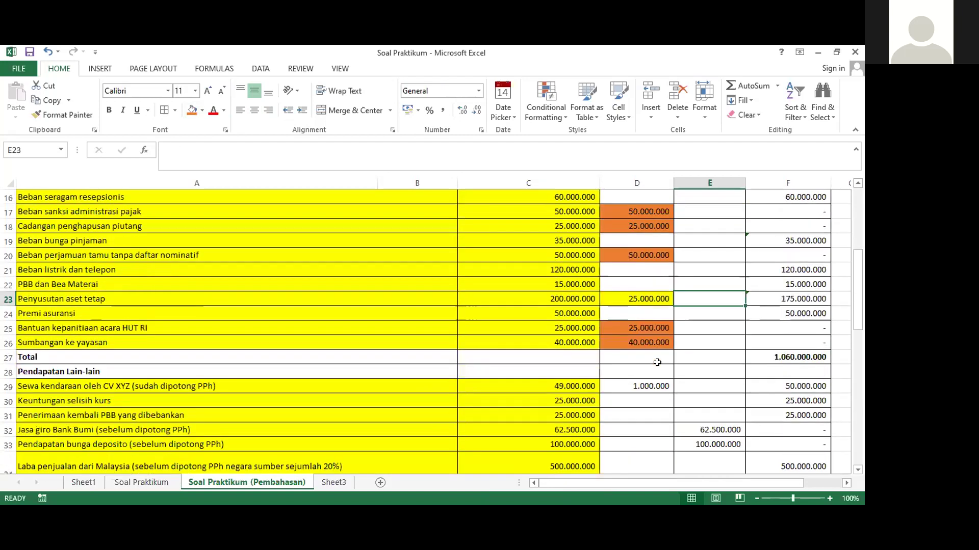
{"action": "scroll", "coordinate": [657, 362], "scroll_direction": "down", "scroll_amount": 1}
{"action": "left_click", "coordinate": [645, 342]}
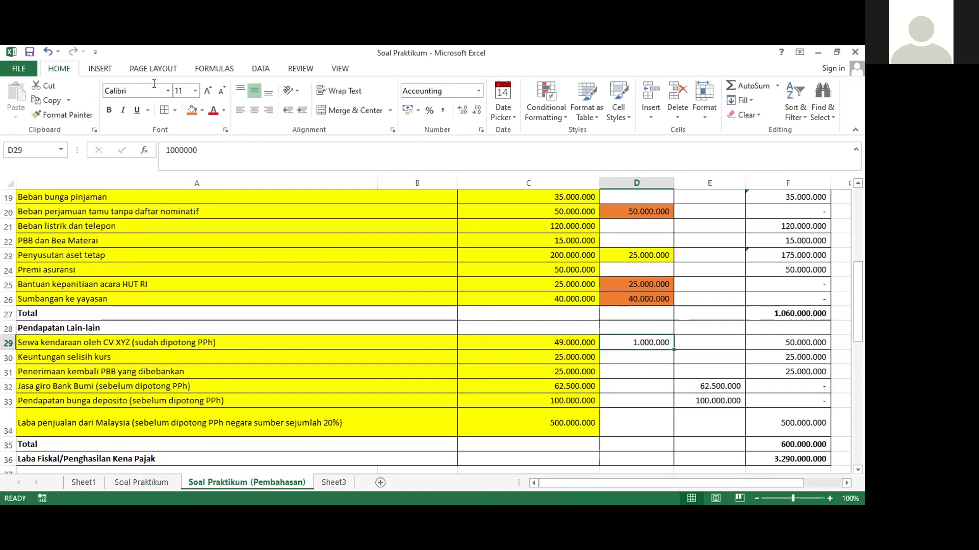
{"action": "left_click", "coordinate": [192, 110]}
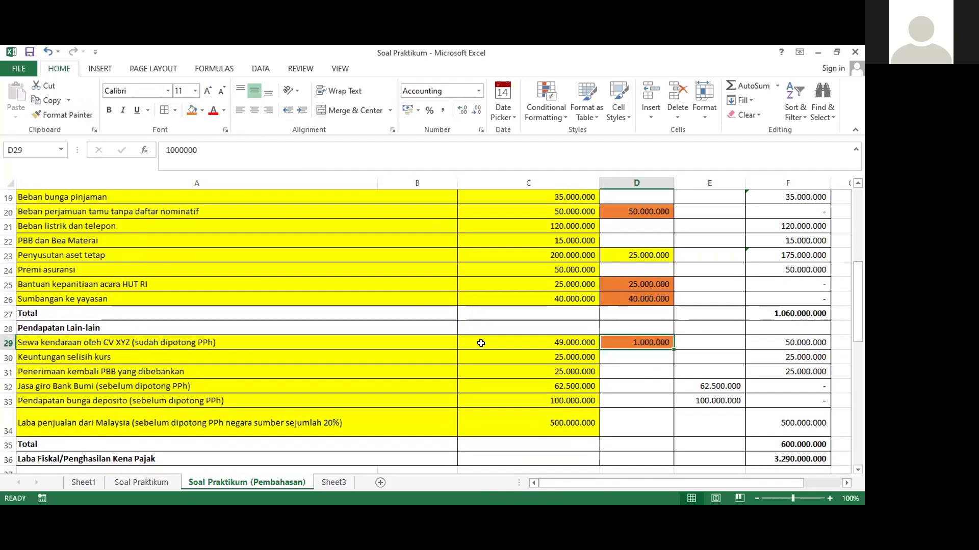
{"action": "left_click", "coordinate": [712, 386]}
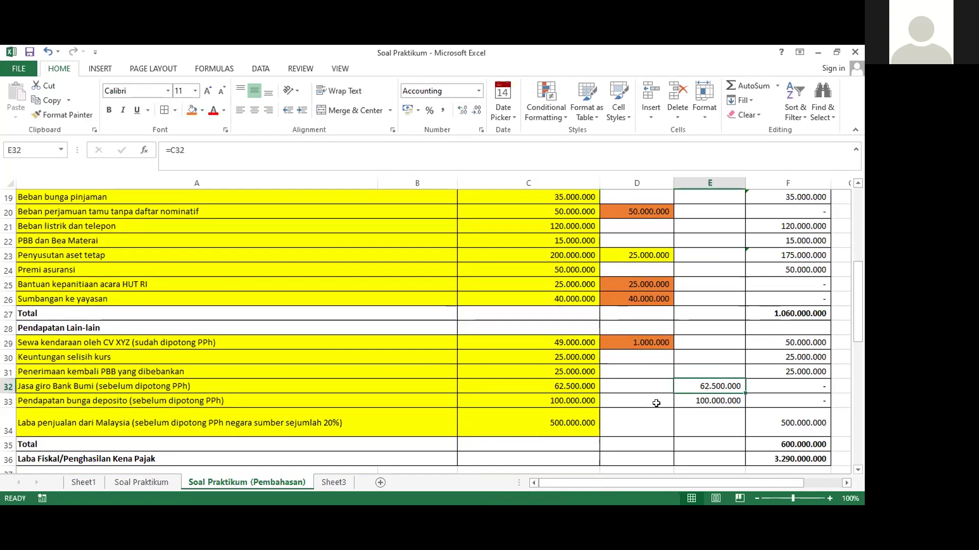
{"action": "left_click", "coordinate": [192, 110]}
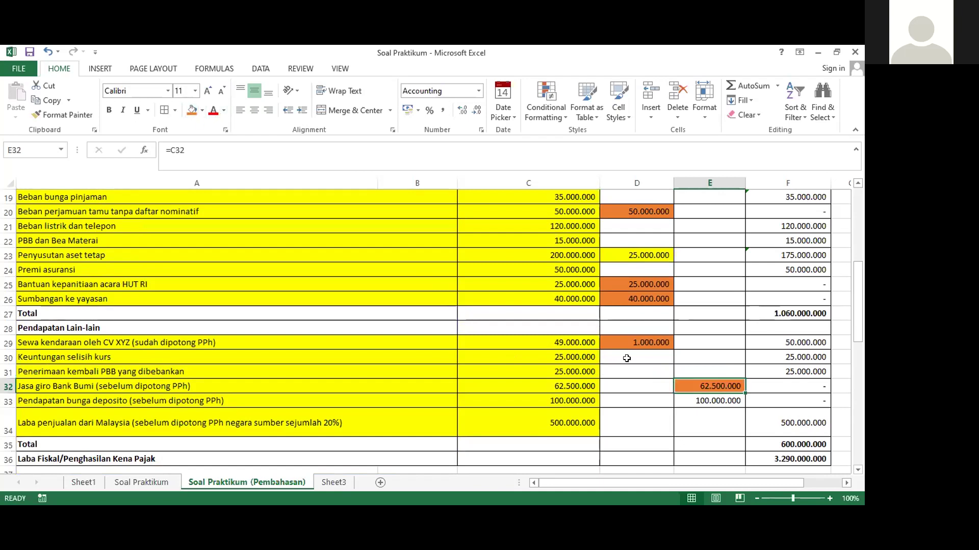
{"action": "left_click", "coordinate": [709, 398]}
{"action": "left_click", "coordinate": [191, 110]}
{"action": "left_click", "coordinate": [696, 355]}
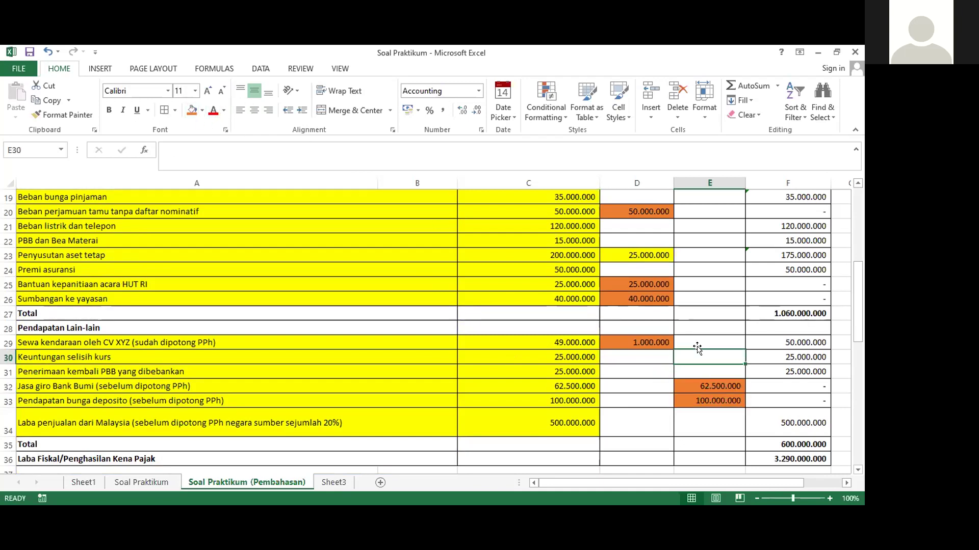
{"action": "scroll", "coordinate": [697, 349], "scroll_direction": "down", "scroll_amount": 2}
{"action": "scroll", "coordinate": [697, 348], "scroll_direction": "down", "scroll_amount": 2}
Scroll back up to check the formula in E8
{"action": "scroll", "coordinate": [696, 346], "scroll_direction": "up", "scroll_amount": 8}
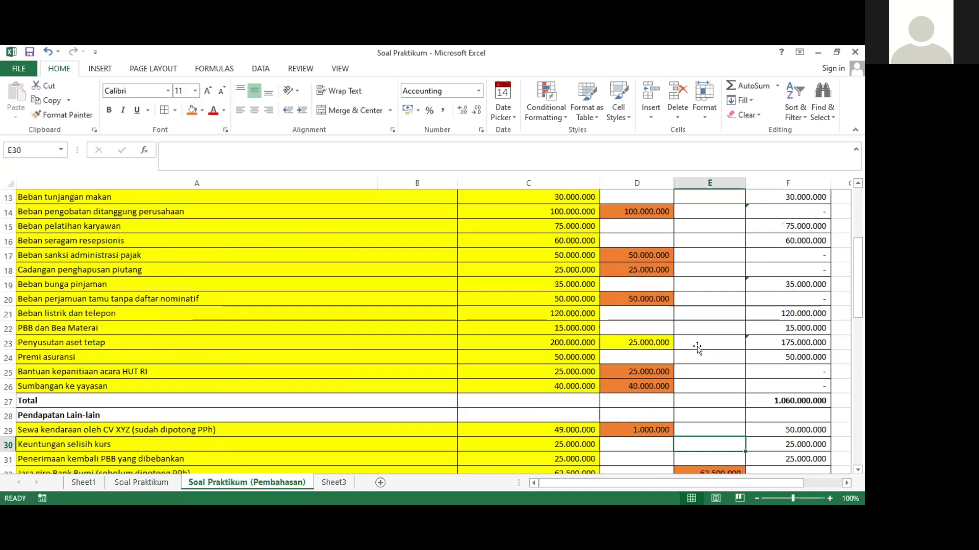
{"action": "scroll", "coordinate": [694, 336], "scroll_direction": "up", "scroll_amount": 2}
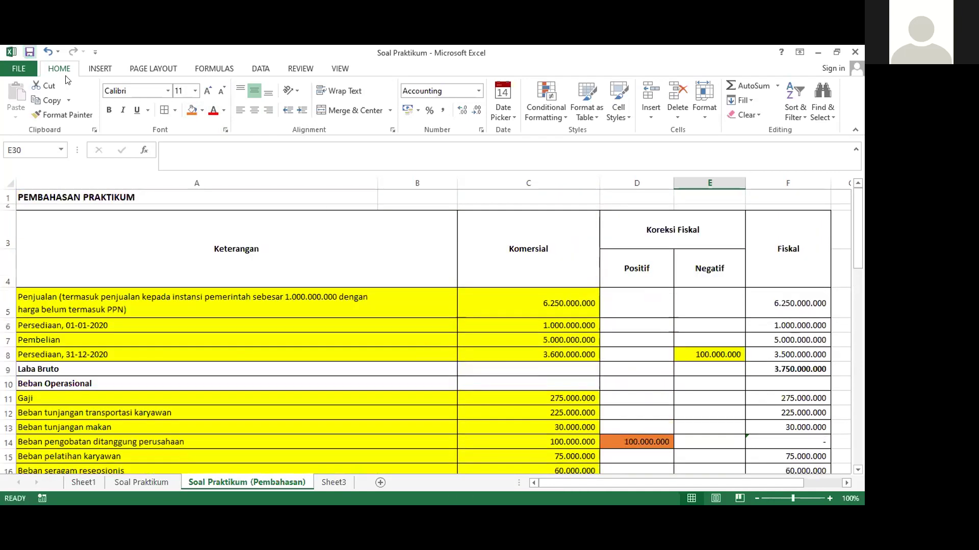
{"action": "scroll", "coordinate": [713, 352], "scroll_direction": "down", "scroll_amount": 4}
{"action": "scroll", "coordinate": [712, 352], "scroll_direction": "up", "scroll_amount": 2}
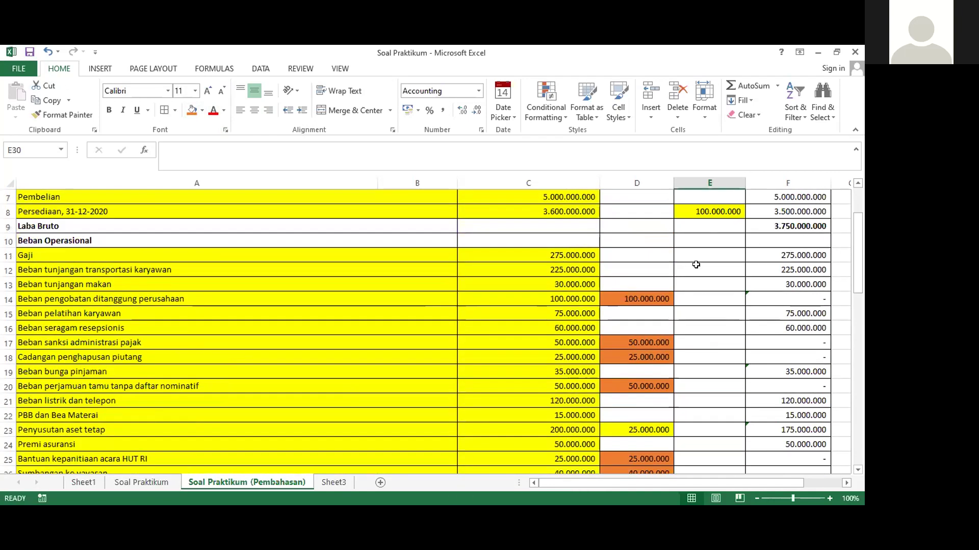
{"action": "scroll", "coordinate": [706, 305], "scroll_direction": "up", "scroll_amount": 1}
{"action": "left_click", "coordinate": [703, 296]}
{"action": "scroll", "coordinate": [703, 299], "scroll_direction": "up", "scroll_amount": 1}
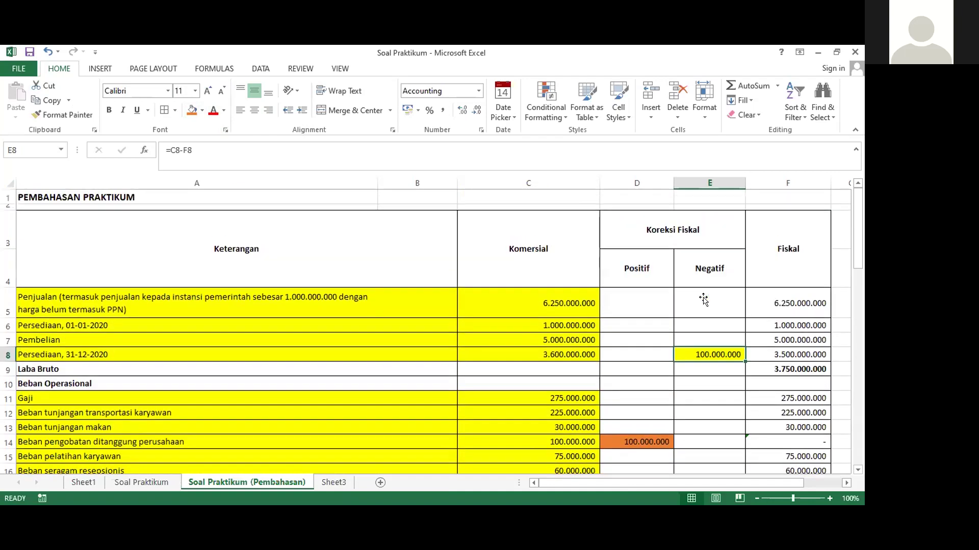
{"action": "scroll", "coordinate": [703, 300], "scroll_direction": "down", "scroll_amount": 5}
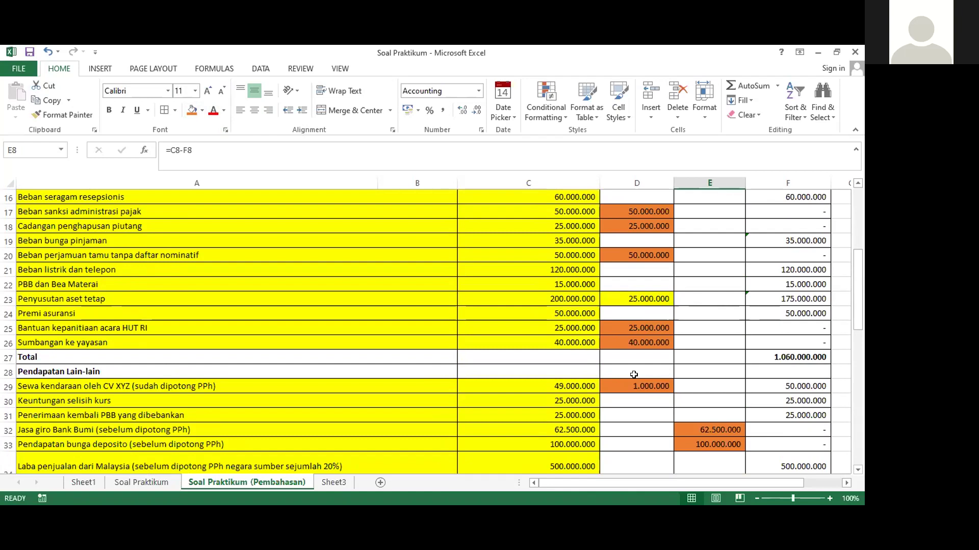
{"action": "scroll", "coordinate": [634, 375], "scroll_direction": "up", "scroll_amount": 2}
{"action": "scroll", "coordinate": [633, 375], "scroll_direction": "up", "scroll_amount": 2}
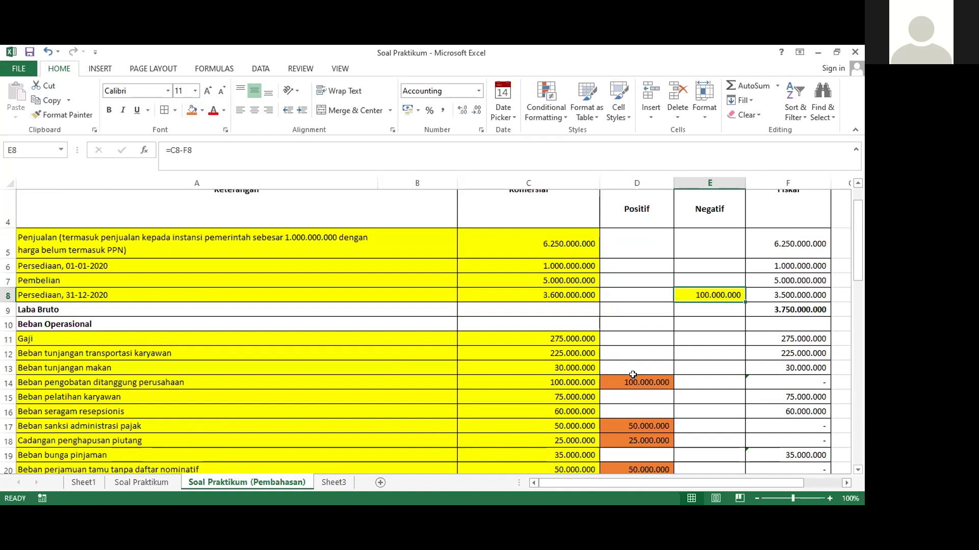
{"action": "scroll", "coordinate": [632, 375], "scroll_direction": "down", "scroll_amount": 7}
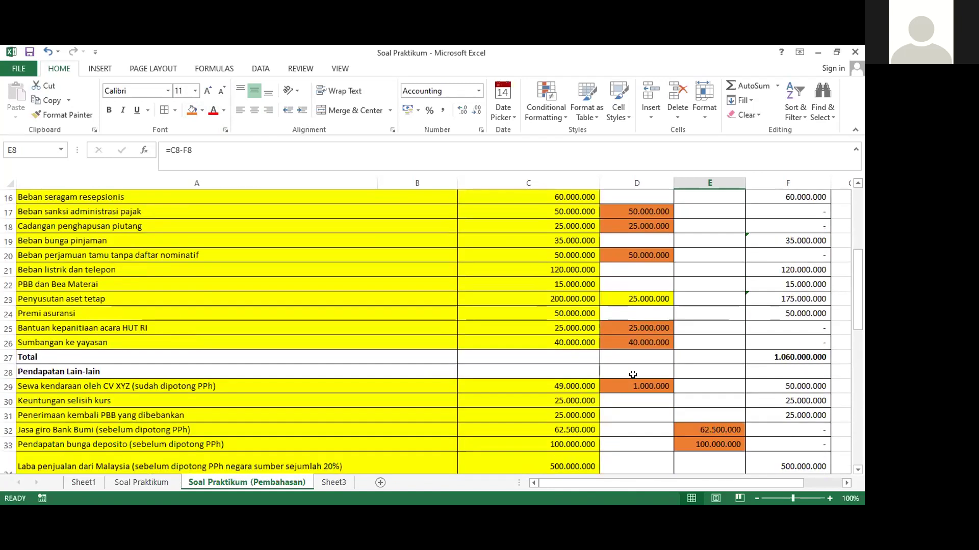
{"action": "scroll", "coordinate": [632, 374], "scroll_direction": "down", "scroll_amount": 1}
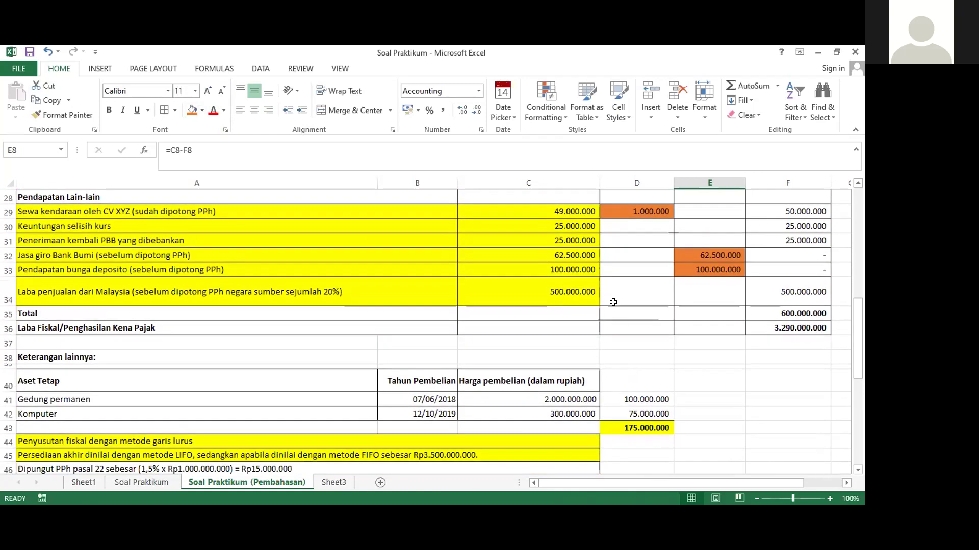
Widen column C and inspect F36's =F9-F27+F35 taxable income of 3.290.000.000
{"action": "left_click_drag", "start_coordinate": [595, 185], "coordinate": [606, 184]}
{"action": "scroll", "coordinate": [246, 295], "scroll_direction": "down", "scroll_amount": 6}
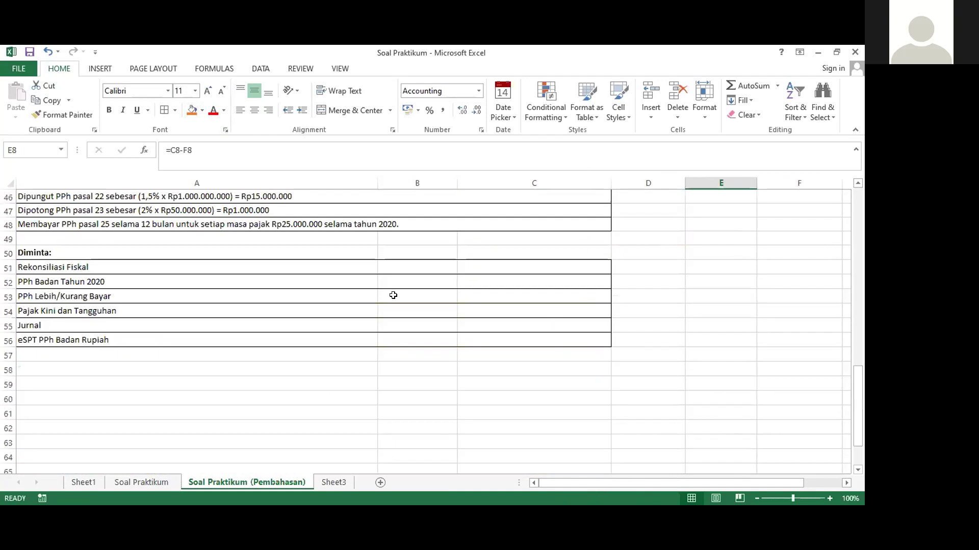
{"action": "left_click", "coordinate": [291, 267]}
{"action": "scroll", "coordinate": [721, 264], "scroll_direction": "up", "scroll_amount": 6}
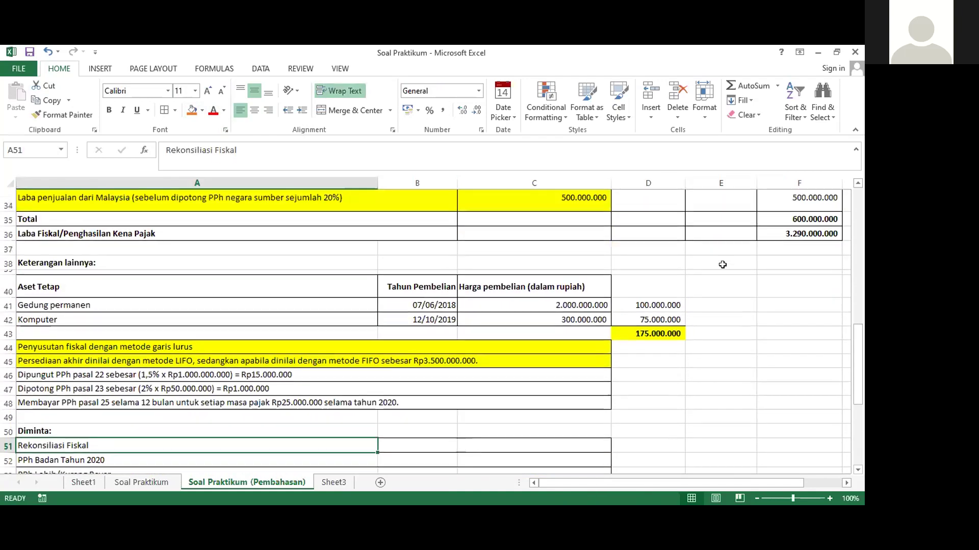
{"action": "left_click", "coordinate": [788, 327]}
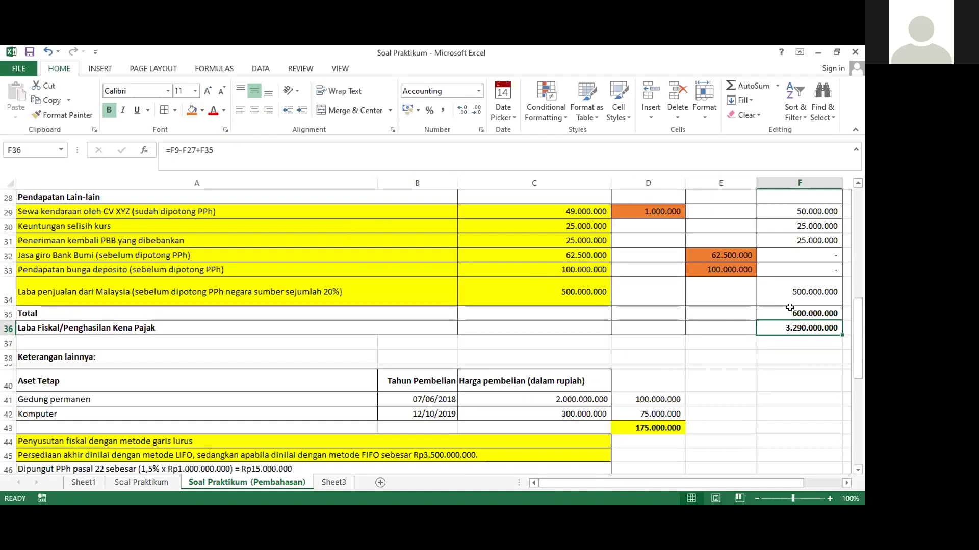
{"action": "left_click", "coordinate": [846, 483]}
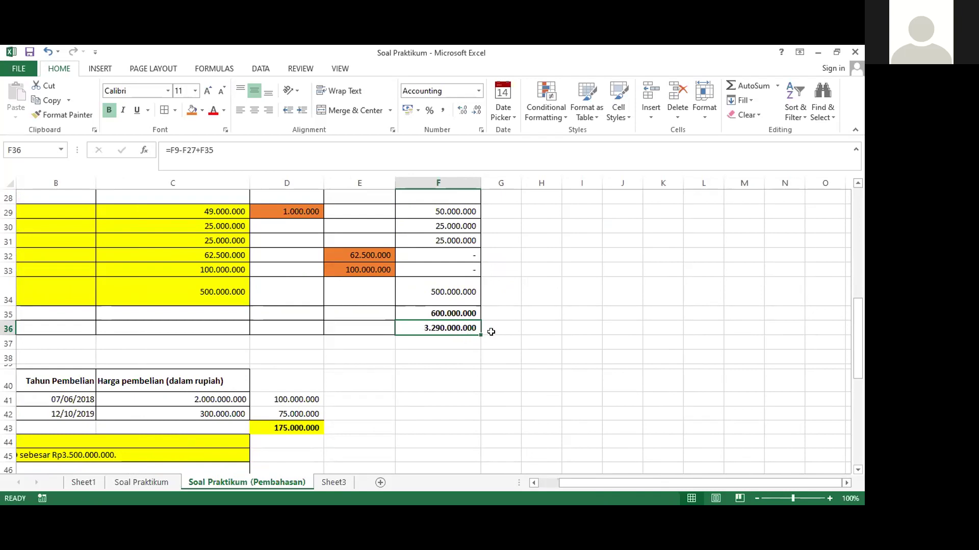
{"action": "scroll", "coordinate": [455, 322], "scroll_direction": "up", "scroll_amount": 9}
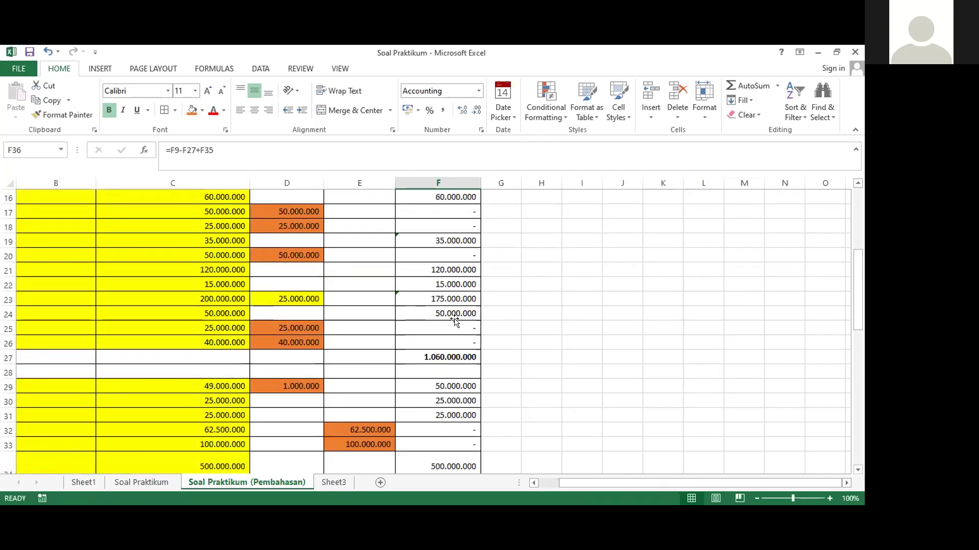
{"action": "scroll", "coordinate": [455, 321], "scroll_direction": "down", "scroll_amount": 7}
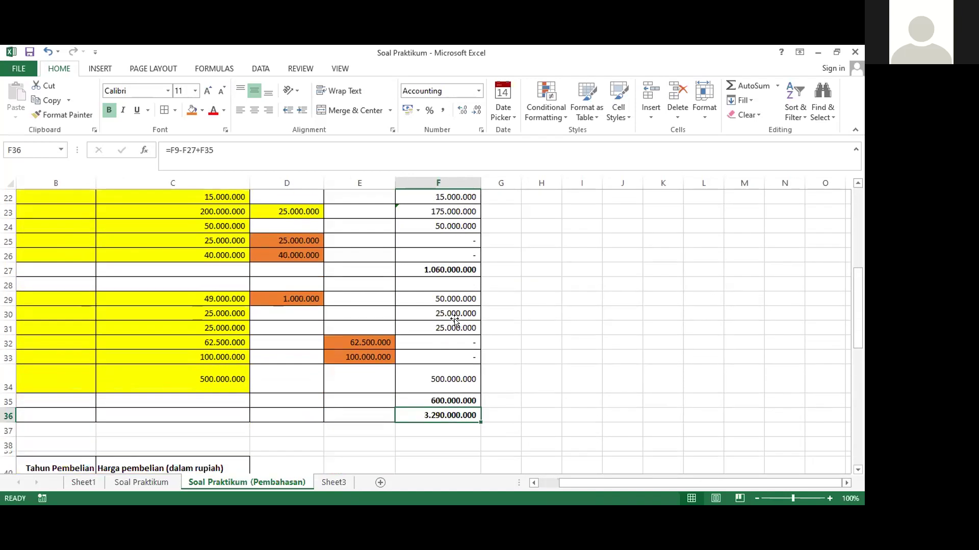
{"action": "scroll", "coordinate": [509, 306], "scroll_direction": "up", "scroll_amount": 7}
Enter the label 'Peredaran Bruto' in H5 and autofit column H
{"action": "left_click", "coordinate": [540, 298]}
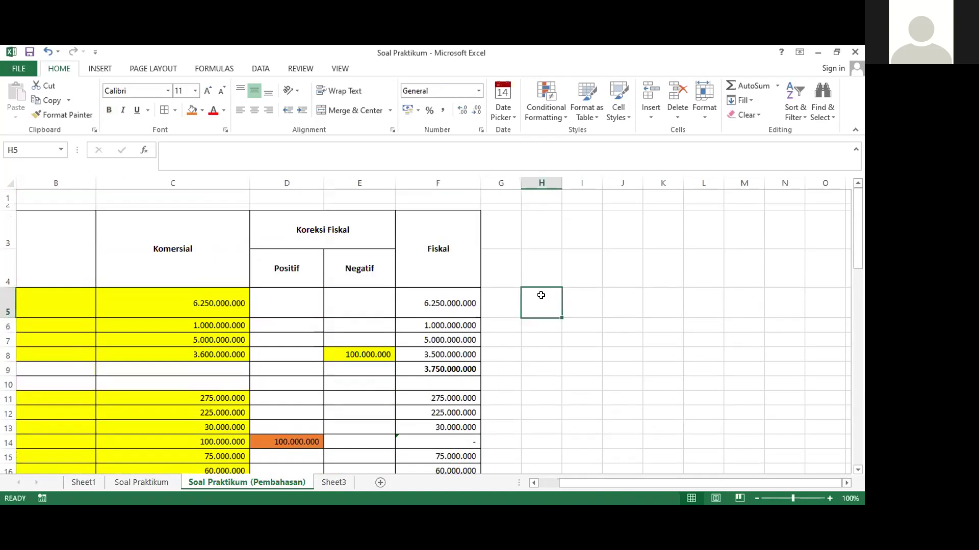
{"action": "type", "text": "Pere"}
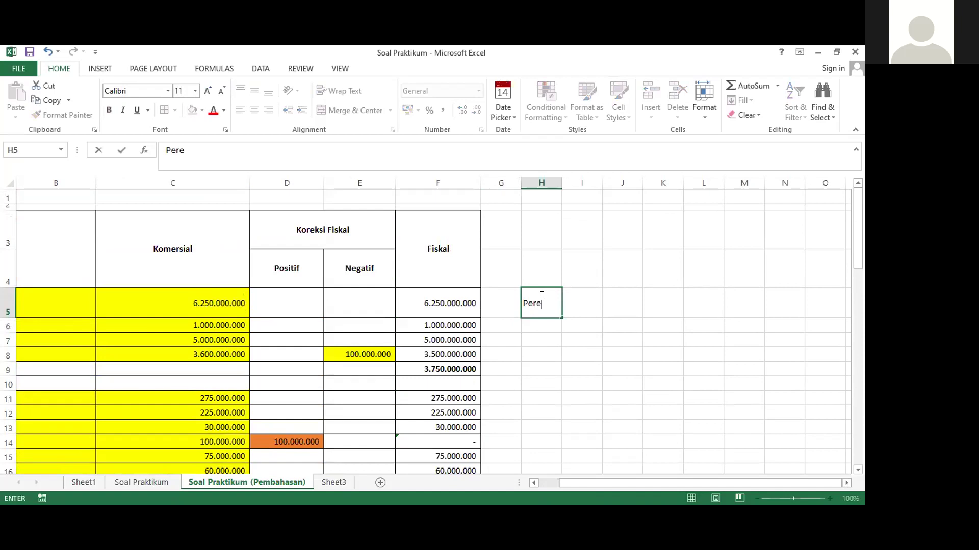
{"action": "type", "text": "daran Bruto"}
{"action": "key", "text": "Tab"}
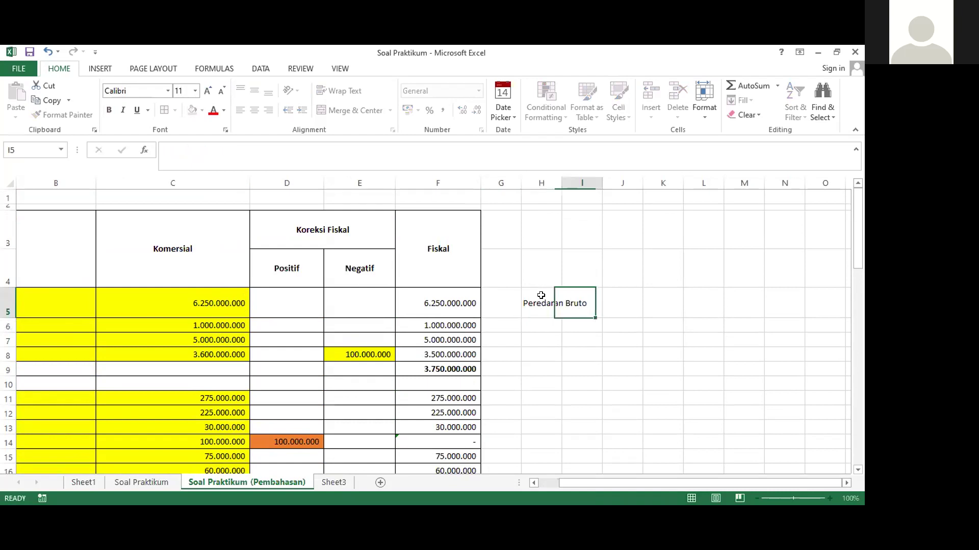
{"action": "double_click", "coordinate": [561, 183]}
{"action": "left_click", "coordinate": [563, 303]}
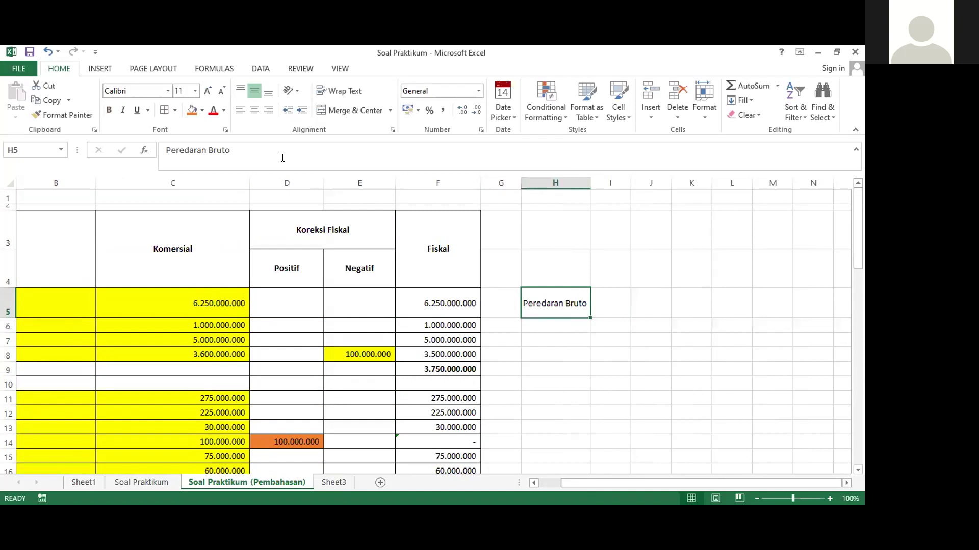
Begin the gross revenue formula in I5 with =F5+F29
{"action": "left_click", "coordinate": [613, 303]}
{"action": "scroll", "coordinate": [613, 303], "scroll_direction": "down", "scroll_amount": 1}
{"action": "scroll", "coordinate": [613, 304], "scroll_direction": "up", "scroll_amount": 1}
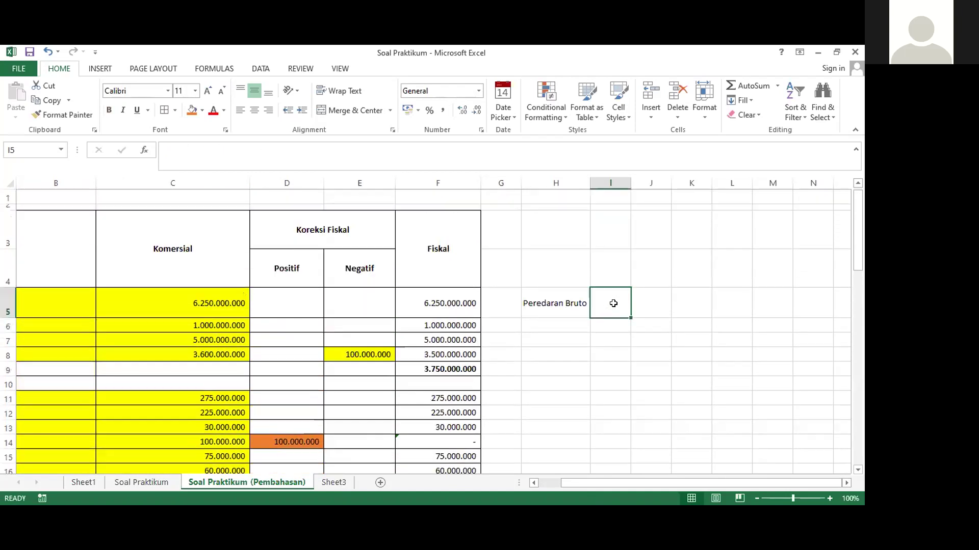
{"action": "type", "text": "="}
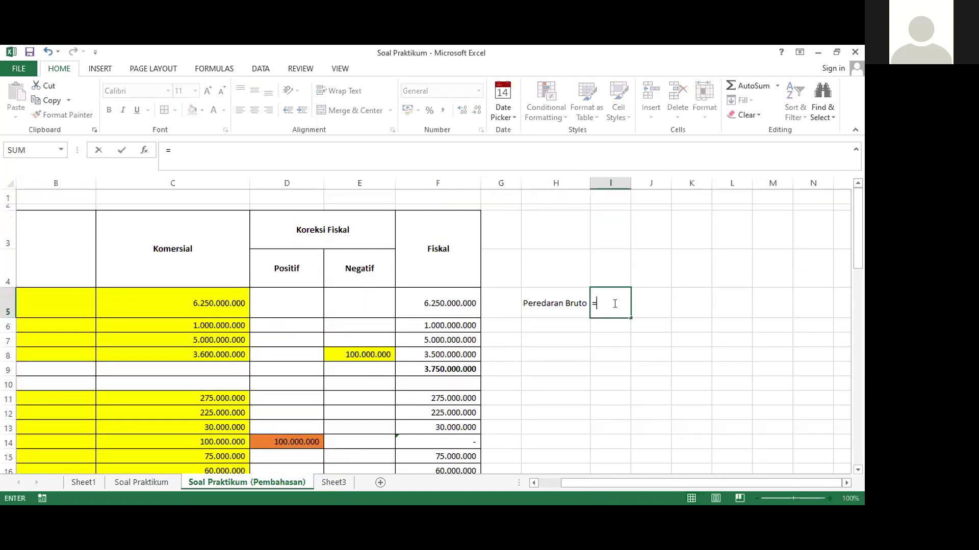
{"action": "left_click", "coordinate": [441, 305]}
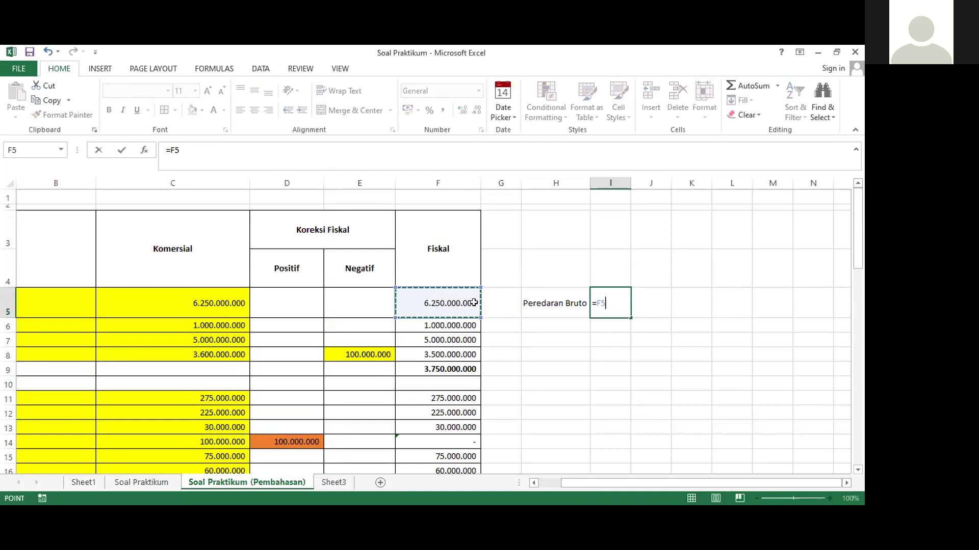
{"action": "type", "text": "+"}
{"action": "scroll", "coordinate": [441, 329], "scroll_direction": "down", "scroll_amount": 12}
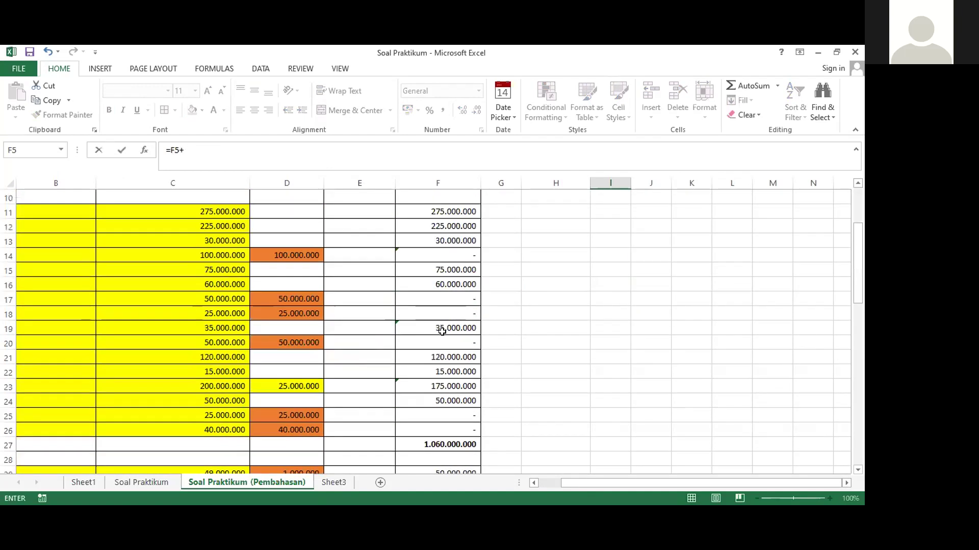
{"action": "scroll", "coordinate": [442, 332], "scroll_direction": "up", "scroll_amount": 5}
{"action": "scroll", "coordinate": [441, 333], "scroll_direction": "up", "scroll_amount": 2}
{"action": "left_click", "coordinate": [441, 341]}
Complete it with +F30+F31+E32+E33+F34, giving 7.012.500.000
{"action": "type", "text": "+"}
{"action": "left_click", "coordinate": [436, 356]}
{"action": "type", "text": "+"}
{"action": "left_click", "coordinate": [437, 374]}
{"action": "type", "text": "+"}
{"action": "left_click", "coordinate": [363, 384]}
{"action": "type", "text": "+"}
{"action": "left_click", "coordinate": [363, 400]}
{"action": "type", "text": "+"}
{"action": "left_click", "coordinate": [418, 408]}
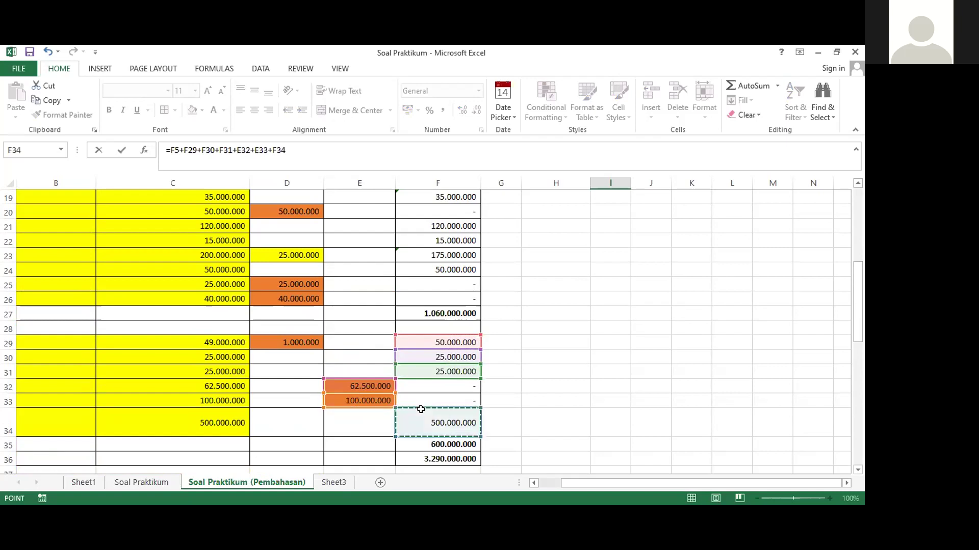
{"action": "key", "text": "Return"}
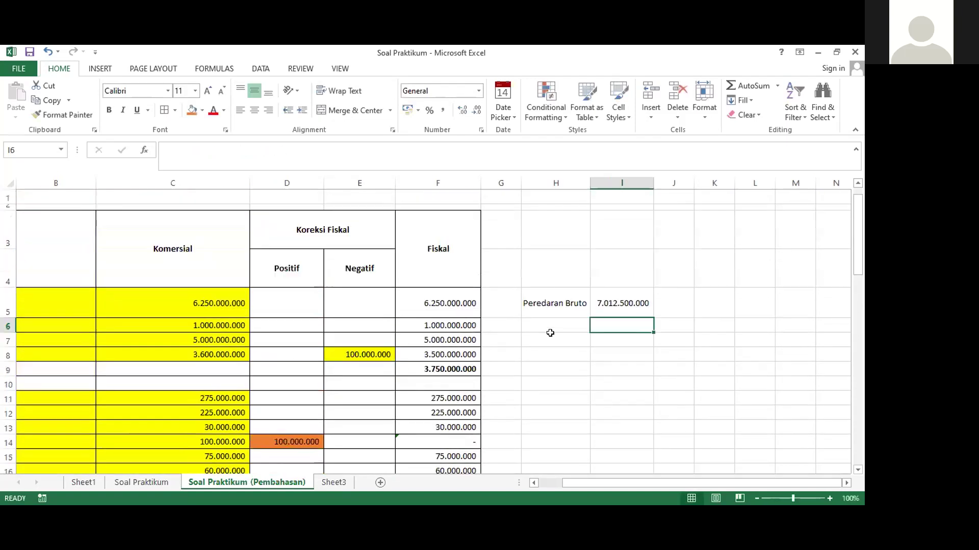
{"action": "left_click", "coordinate": [613, 294]}
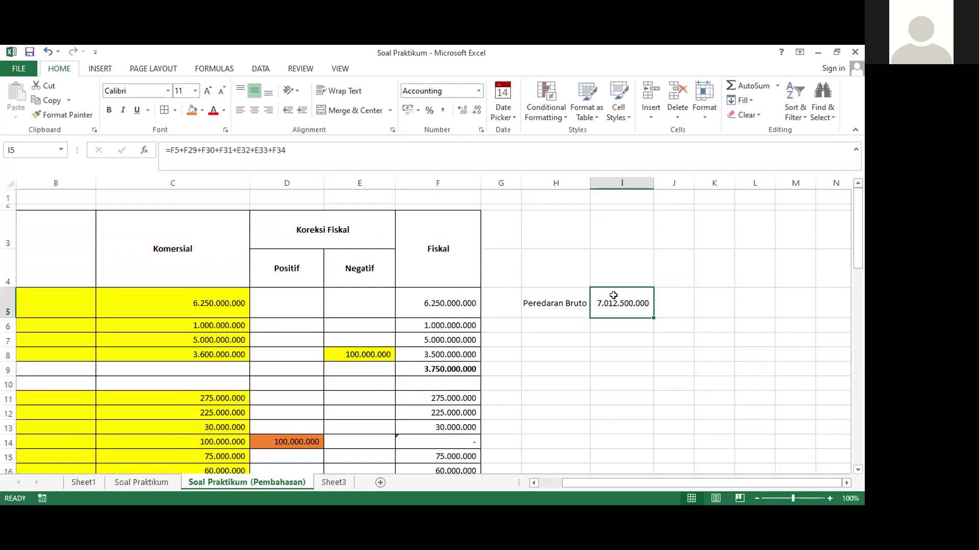
{"action": "left_click", "coordinate": [533, 295]}
Bold the Peredaran Bruto label in H5 and recheck I5's 7.012.500.000 total
{"action": "left_click", "coordinate": [109, 110]}
{"action": "left_click", "coordinate": [601, 332]}
{"action": "left_click", "coordinate": [625, 315]}
{"action": "left_click", "coordinate": [630, 322]}
{"action": "left_click", "coordinate": [613, 301]}
{"action": "left_click", "coordinate": [612, 325]}
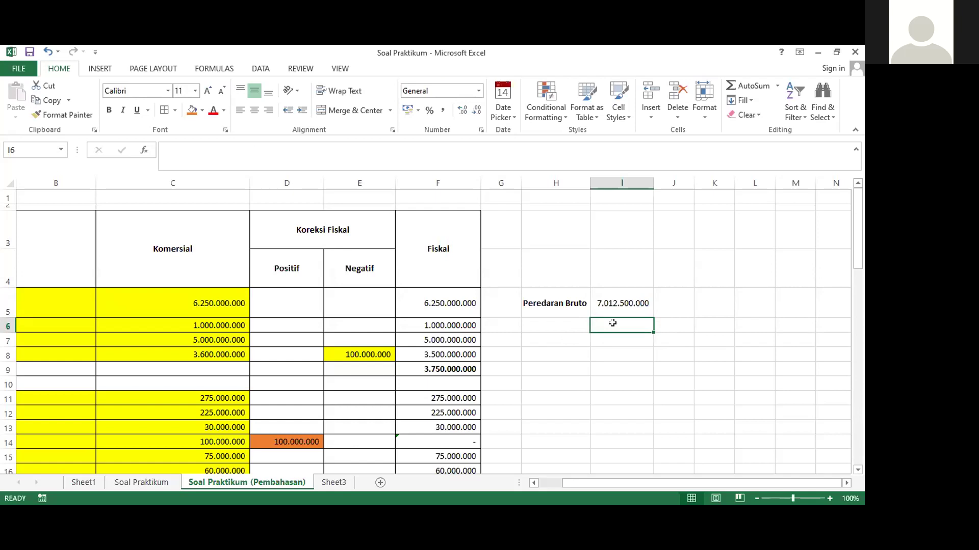
Add a bold 'Perhitungan Pajak' heading in H6 and autofit column H
{"action": "key", "text": "Left"}
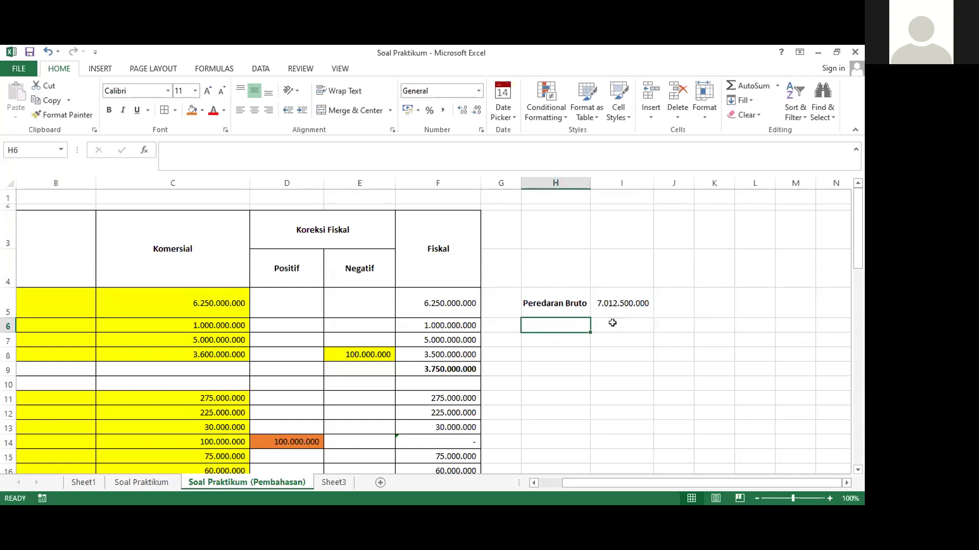
{"action": "type", "text": "Perhi"}
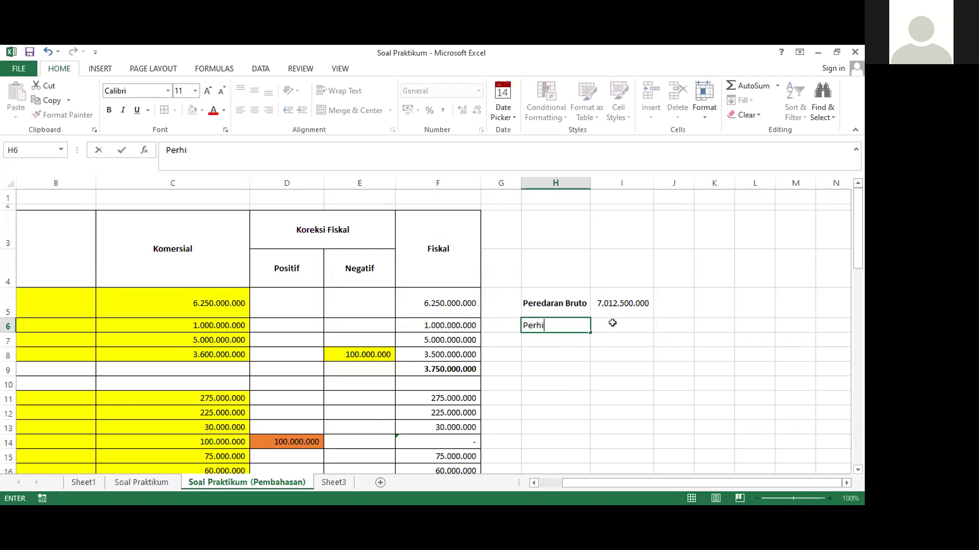
{"action": "type", "text": "uungan Pajak"}
{"action": "key", "text": "Right"}
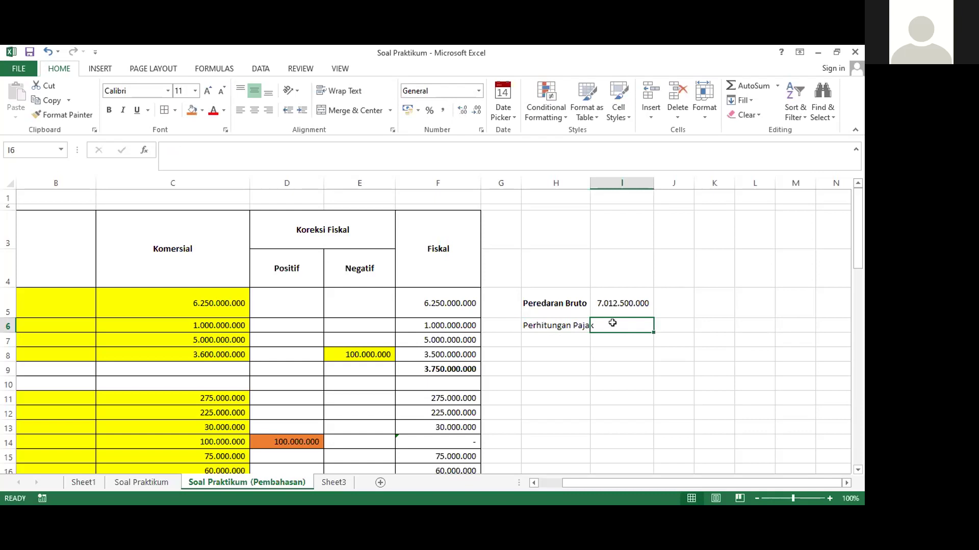
{"action": "double_click", "coordinate": [585, 180]}
{"action": "left_click", "coordinate": [531, 326]}
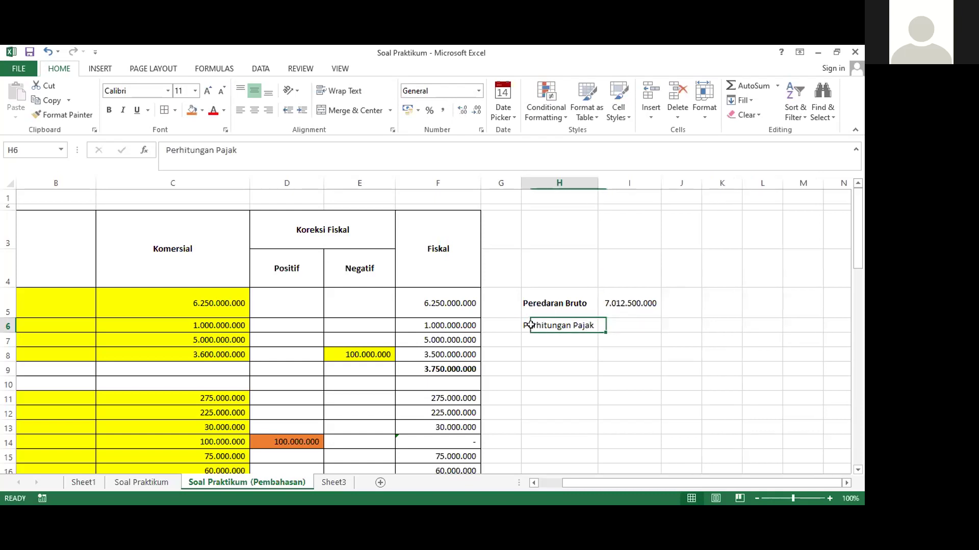
{"action": "left_click", "coordinate": [108, 111]}
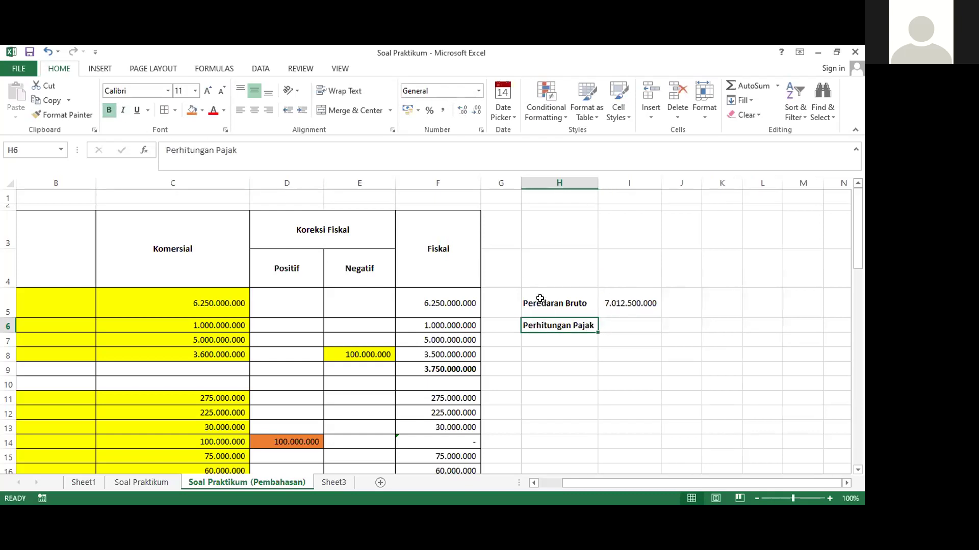
{"action": "left_click", "coordinate": [627, 328]}
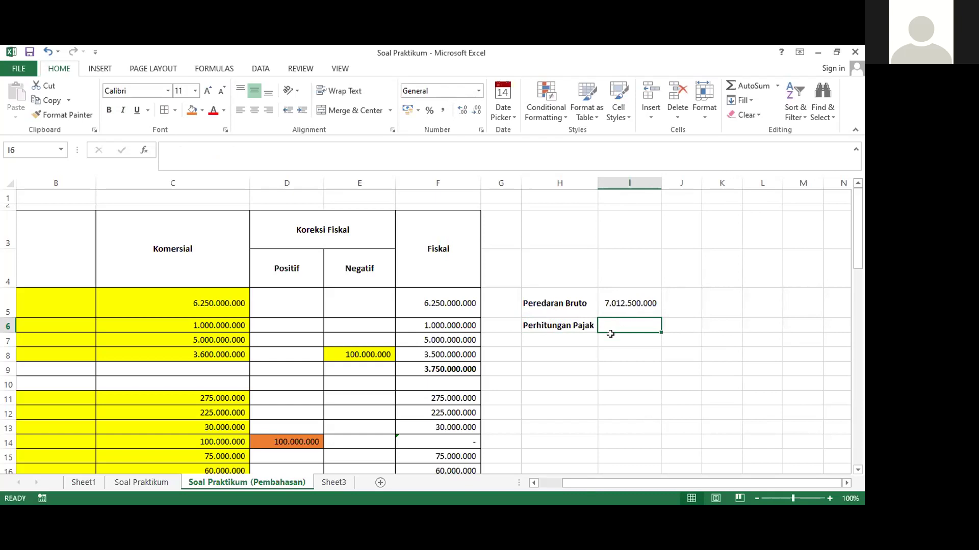
{"action": "left_click", "coordinate": [580, 336]}
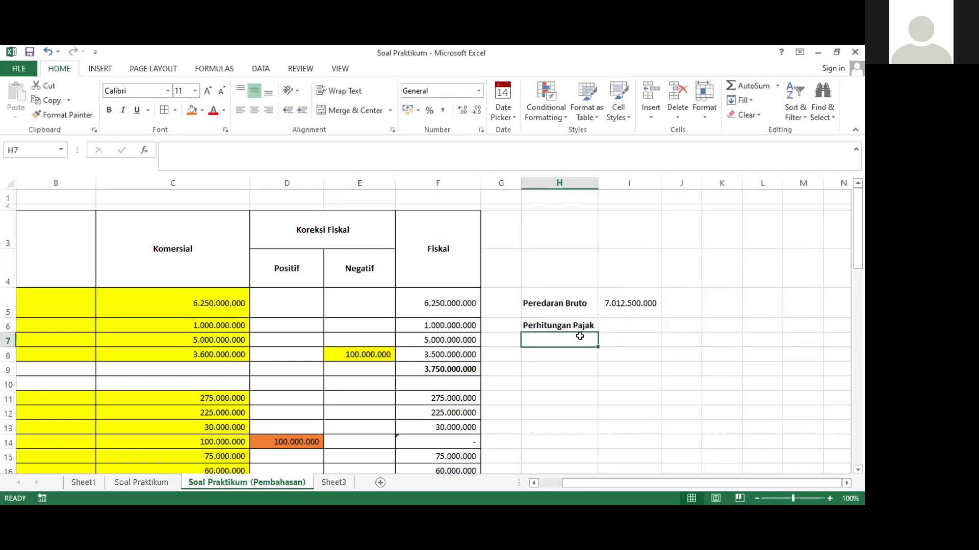
{"action": "type", "text": "Fas"}
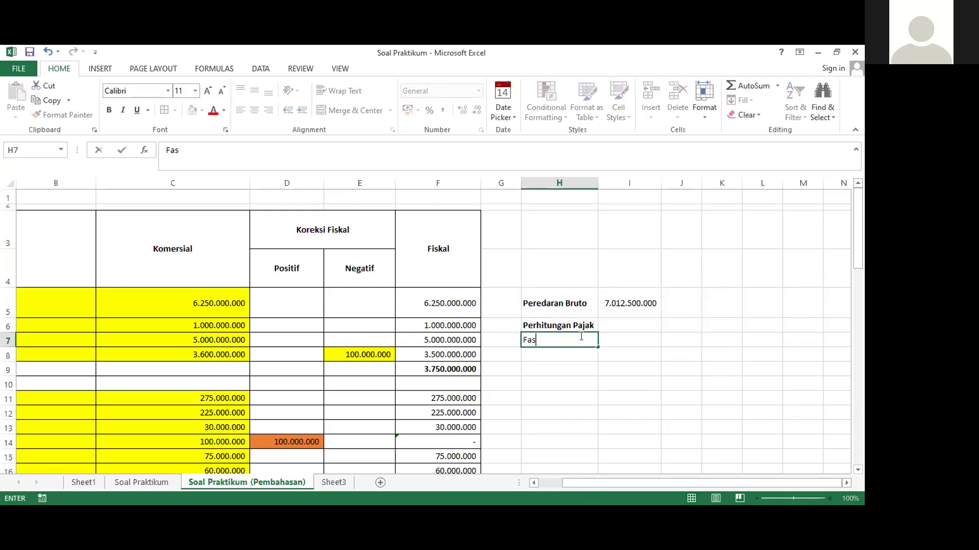
{"action": "type", "text": "ilitas"}
{"action": "key", "text": "Tab"}
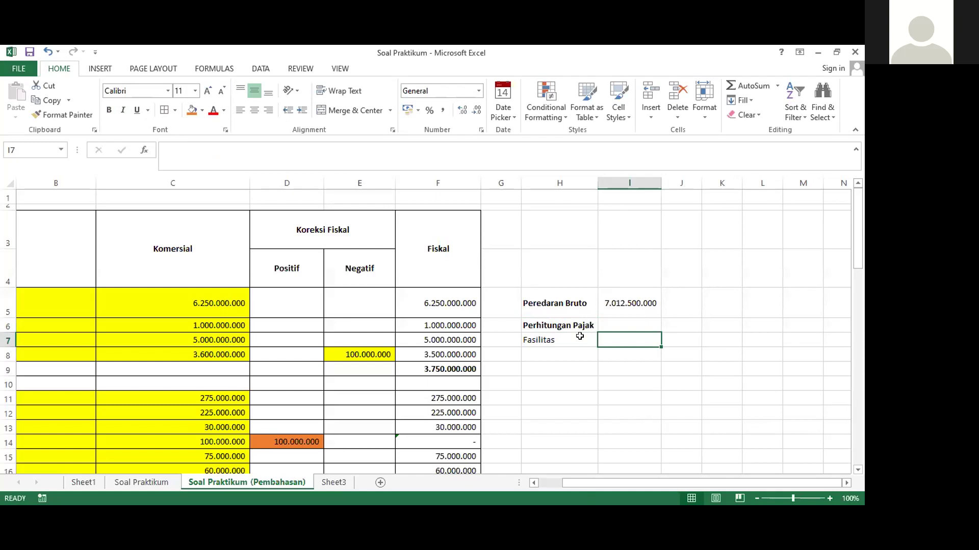
{"action": "type", "text": "=("}
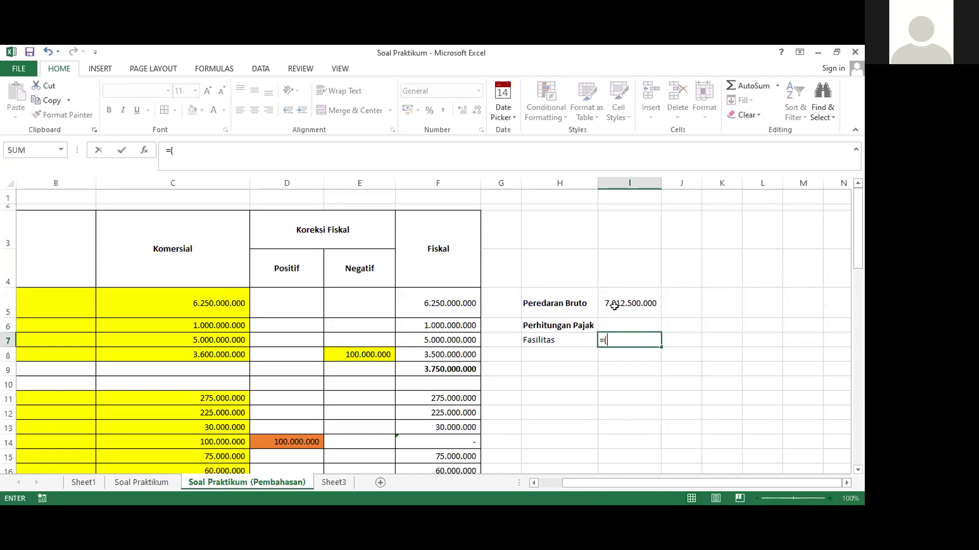
{"action": "type", "text": "48"}
{"action": "type", "text": "00000000"}
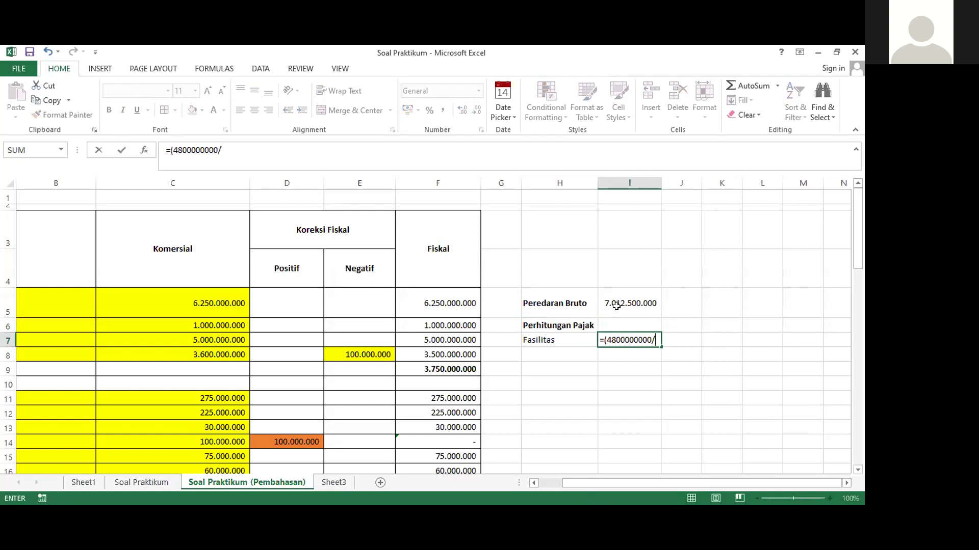
{"action": "type", "text": "/"}
{"action": "left_click", "coordinate": [616, 305]}
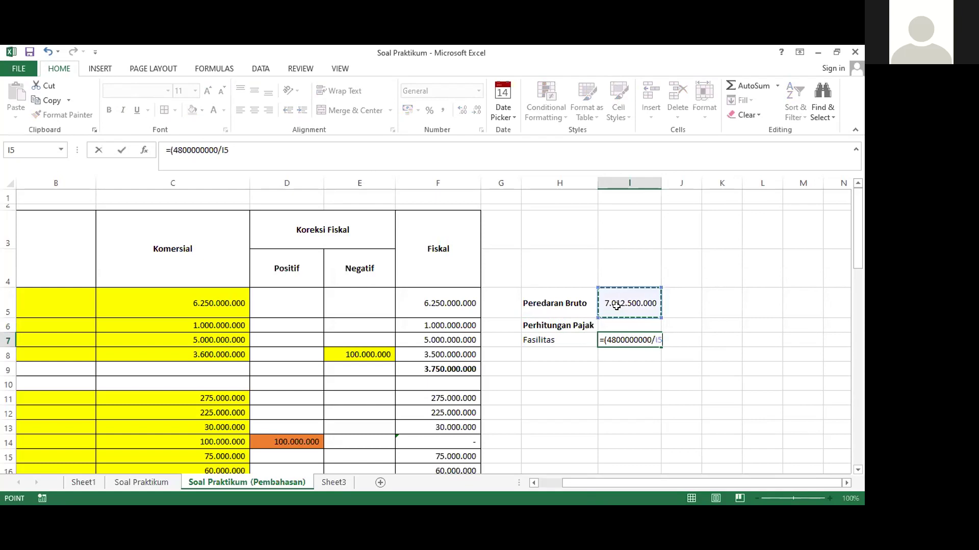
{"action": "type", "text": "*"}
{"action": "scroll", "coordinate": [568, 358], "scroll_direction": "down", "scroll_amount": 3}
{"action": "scroll", "coordinate": [567, 358], "scroll_direction": "down", "scroll_amount": 7}
{"action": "scroll", "coordinate": [566, 356], "scroll_direction": "up", "scroll_amount": 1}
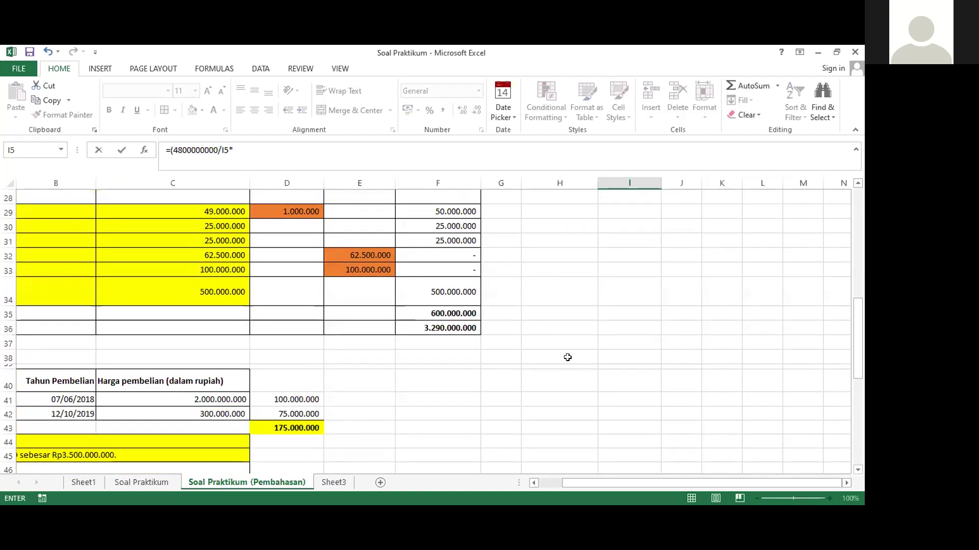
{"action": "left_click", "coordinate": [434, 327]}
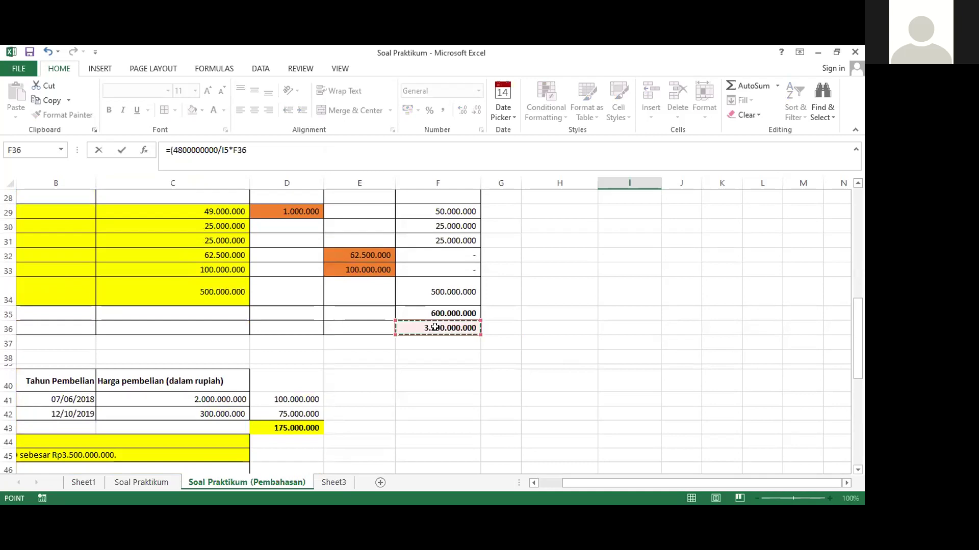
Remove the stray parenthesis, enter I7's formula (2.251.978.610) and apply Comma Style
{"action": "left_click", "coordinate": [174, 151]}
{"action": "key", "text": "BackSpace"}
{"action": "key", "text": "ctrl+Return"}
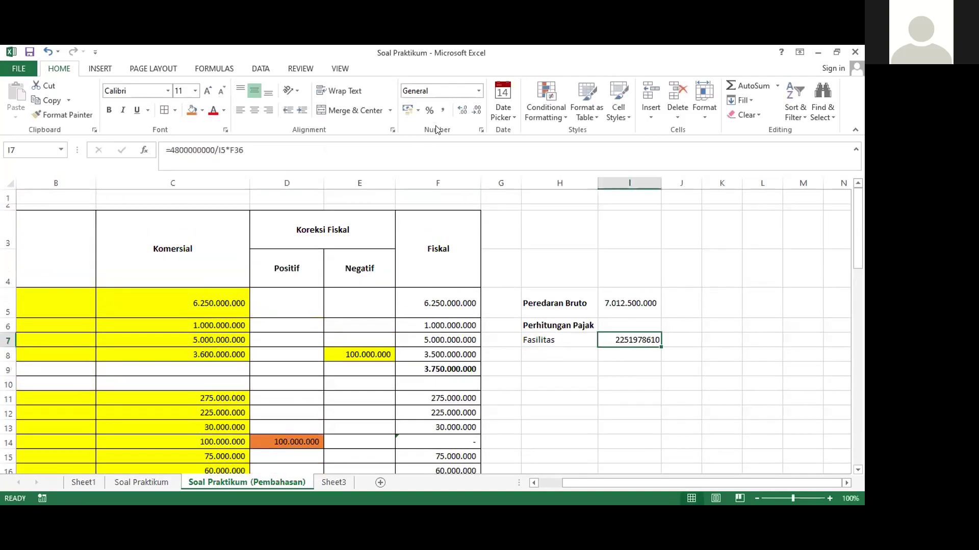
{"action": "left_click", "coordinate": [443, 110]}
{"action": "left_click", "coordinate": [608, 354]}
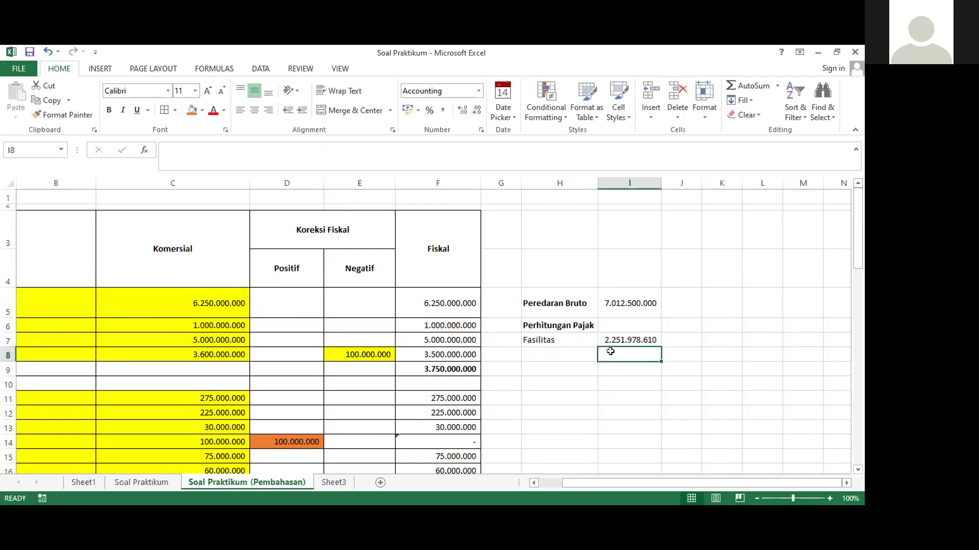
{"action": "left_click", "coordinate": [608, 337]}
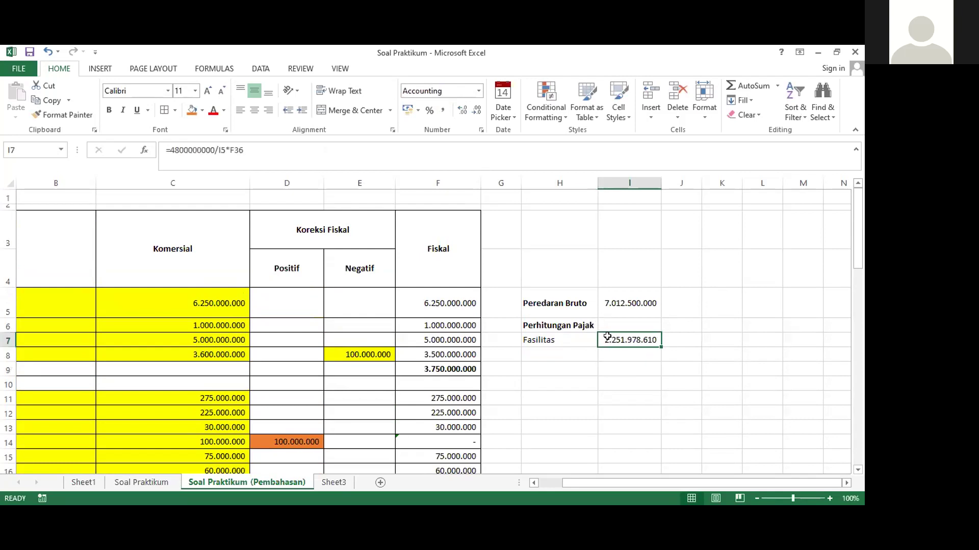
{"action": "left_click", "coordinate": [673, 342]}
{"action": "left_click", "coordinate": [530, 352]}
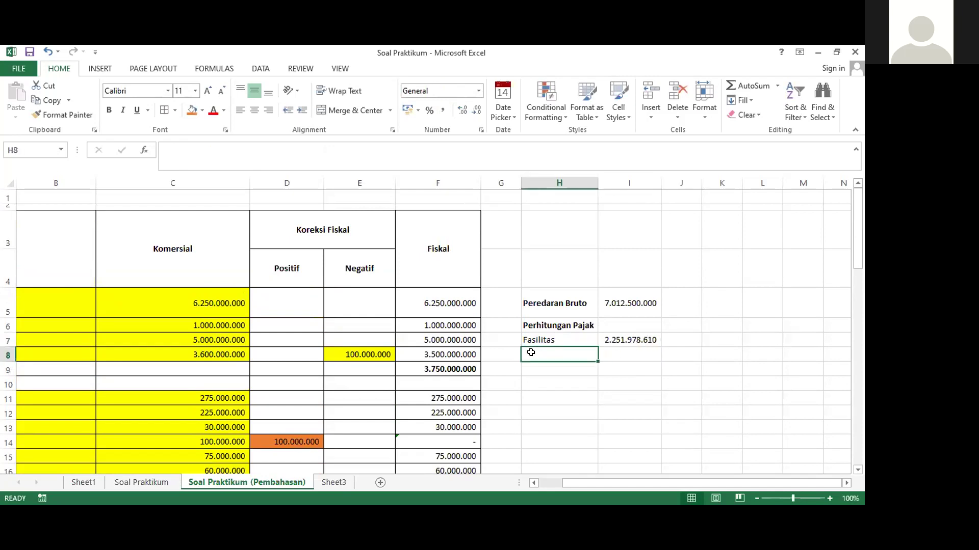
Label H8 'Tanpa Fasilitas' and enter =F36-I7 in I8, giving 1.038.021.390
{"action": "type", "text": "Tanpa Fasil"}
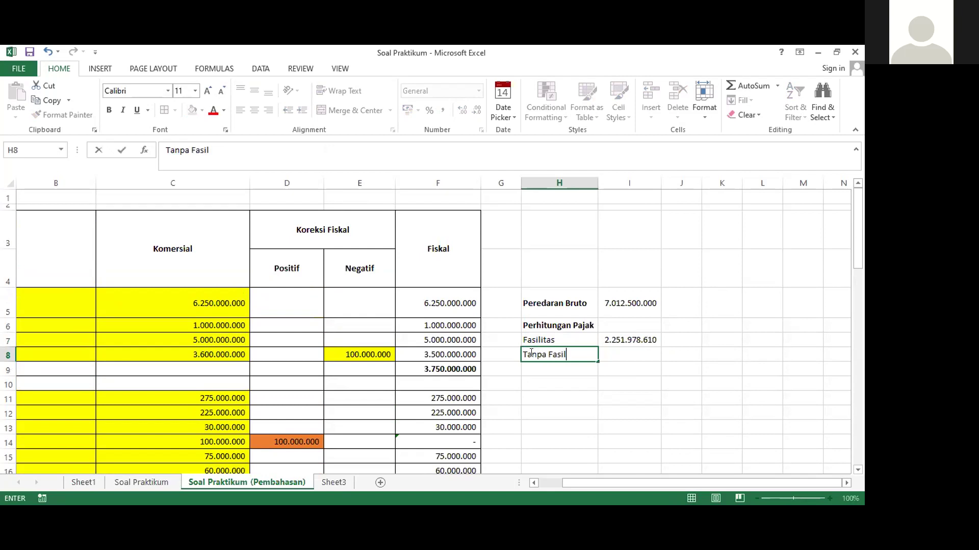
{"action": "type", "text": "itas"}
{"action": "key", "text": "Tab"}
{"action": "type", "text": "="}
{"action": "left_click", "coordinate": [604, 305]}
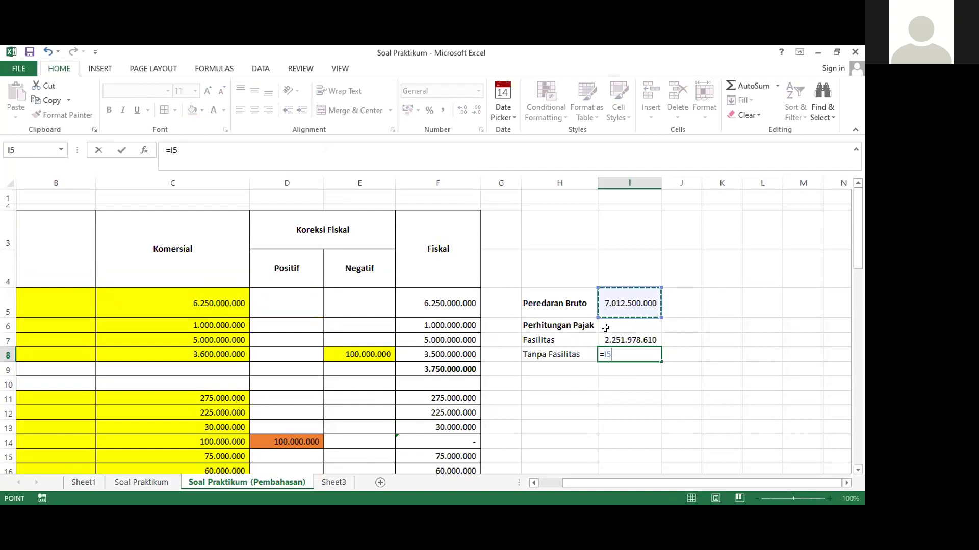
{"action": "key", "text": "BackSpace"}
{"action": "key", "text": "BackSpace"}
{"action": "key", "text": "BackSpace"}
{"action": "type", "text": "="}
{"action": "scroll", "coordinate": [510, 403], "scroll_direction": "down", "scroll_amount": 10}
{"action": "left_click", "coordinate": [436, 284]}
{"action": "type", "text": "-"}
{"action": "scroll", "coordinate": [602, 295], "scroll_direction": "up", "scroll_amount": 9}
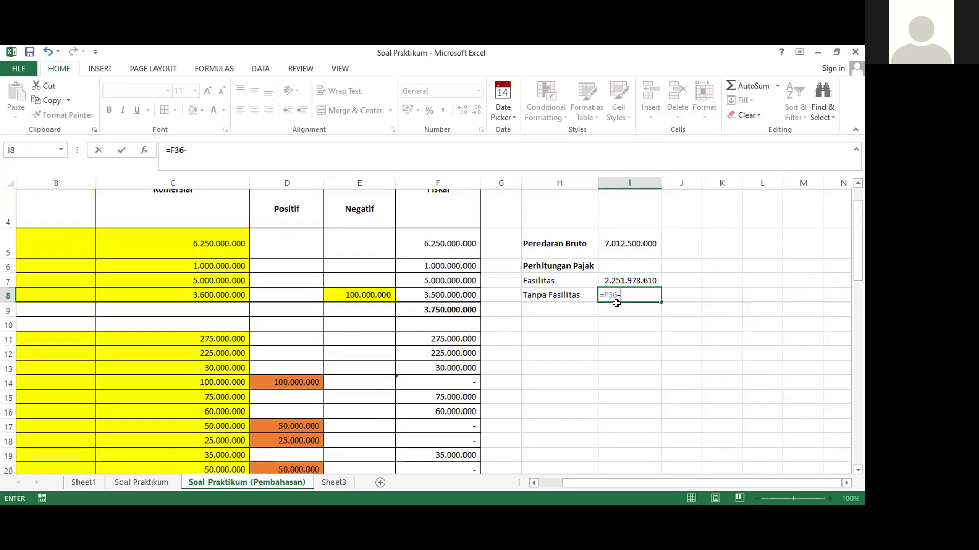
{"action": "left_click", "coordinate": [619, 280]}
{"action": "key", "text": "Return"}
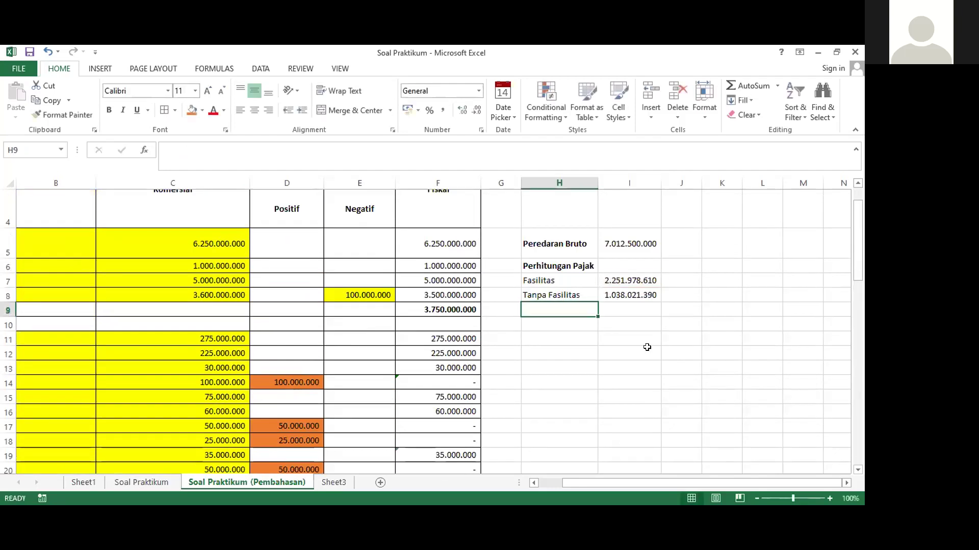
Put an 'x' rate-note marker in J7
{"action": "left_click", "coordinate": [667, 275]}
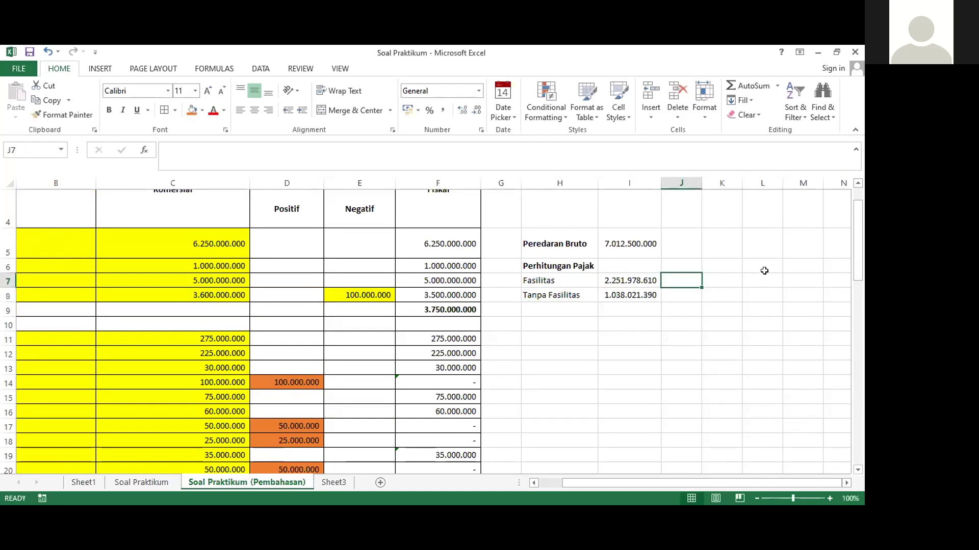
{"action": "type", "text": "x"}
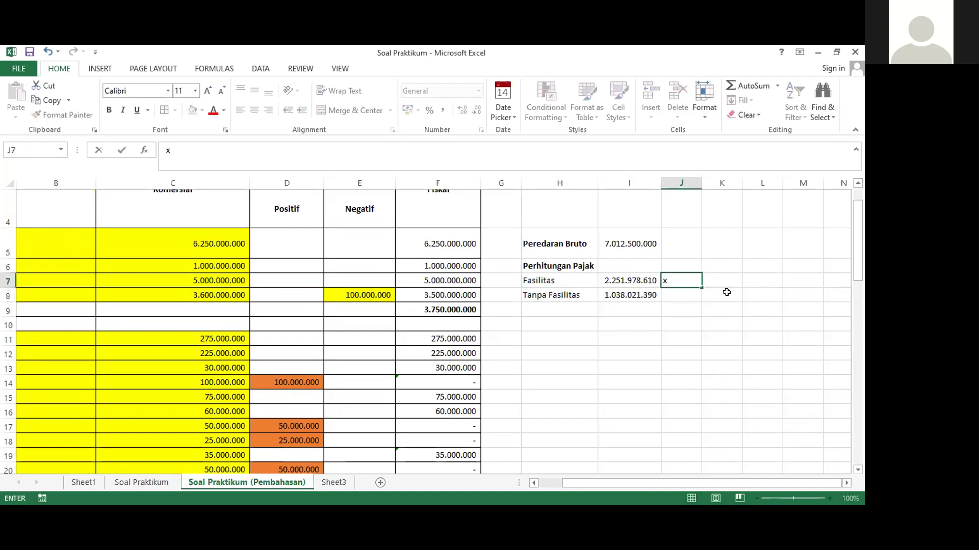
{"action": "key", "text": "ctrl+Return"}
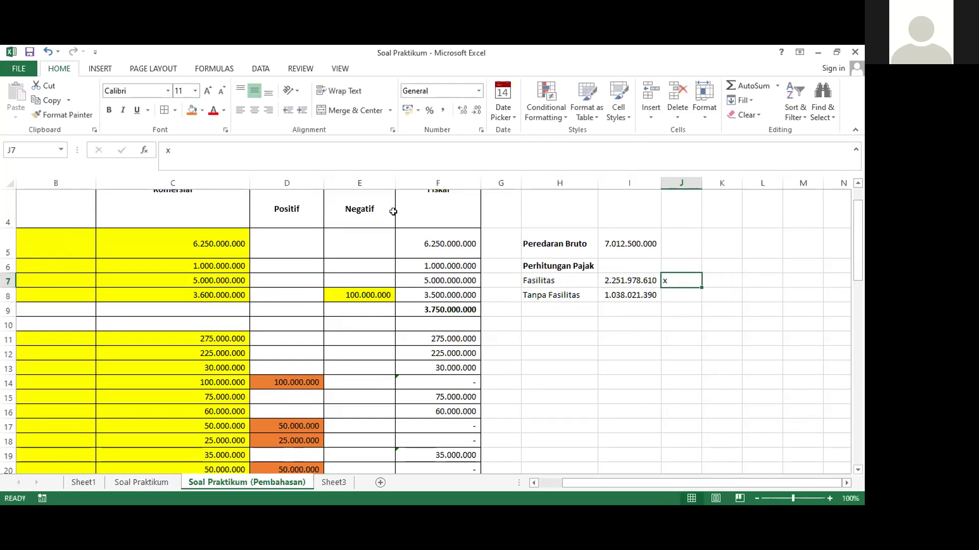
Extend J7's note to 'x 50% x 22%' and widen column J to fit
{"action": "left_click", "coordinate": [270, 156]}
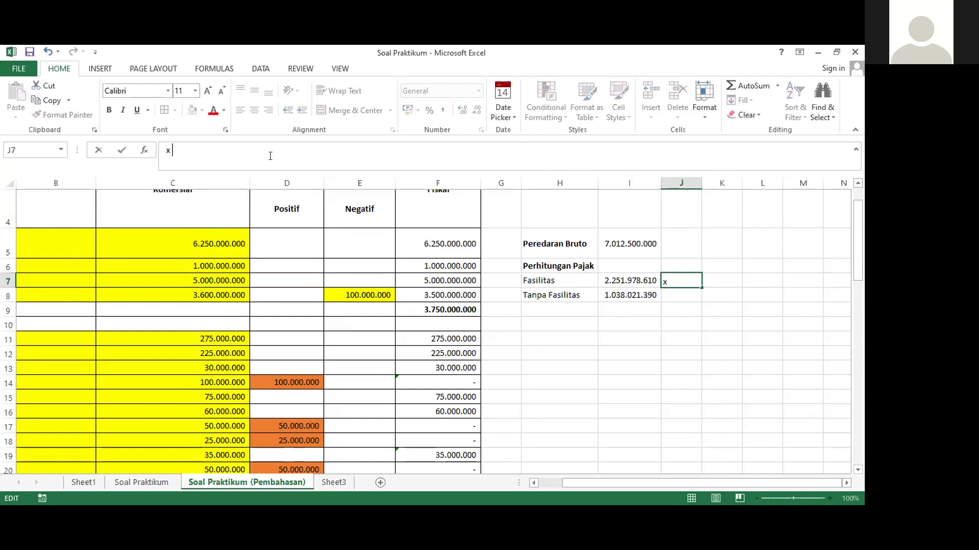
{"action": "type", "text": "50% x 22%"}
{"action": "key", "text": "Return"}
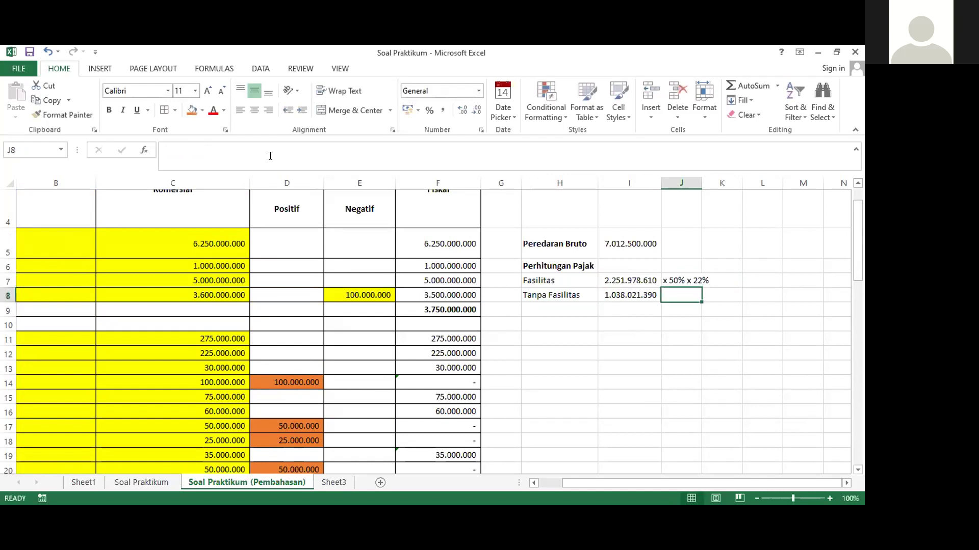
{"action": "left_click_drag", "start_coordinate": [699, 184], "coordinate": [711, 184]}
Add the note 'x 22%' in J8 and '=' markers in K7 and K8
{"action": "type", "text": "x"}
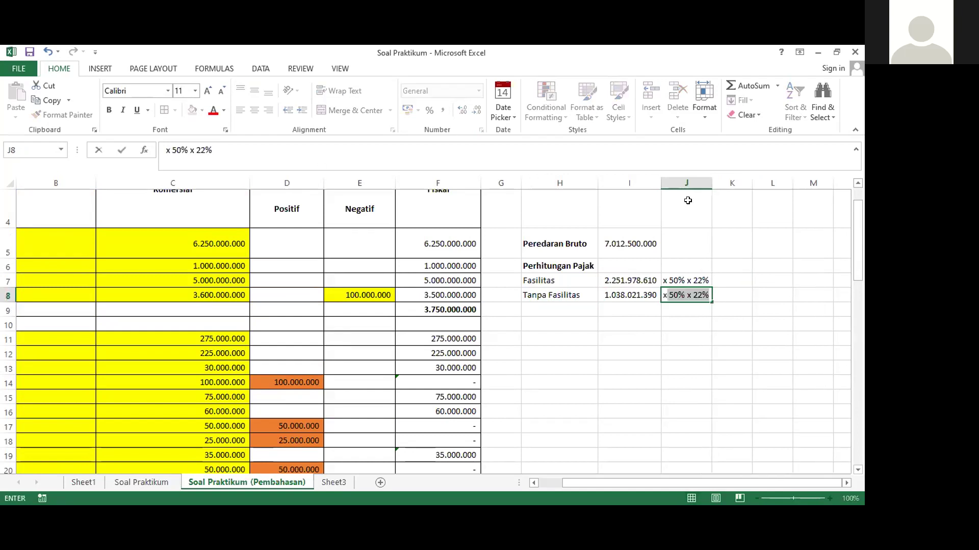
{"action": "type", "text": " 22%"}
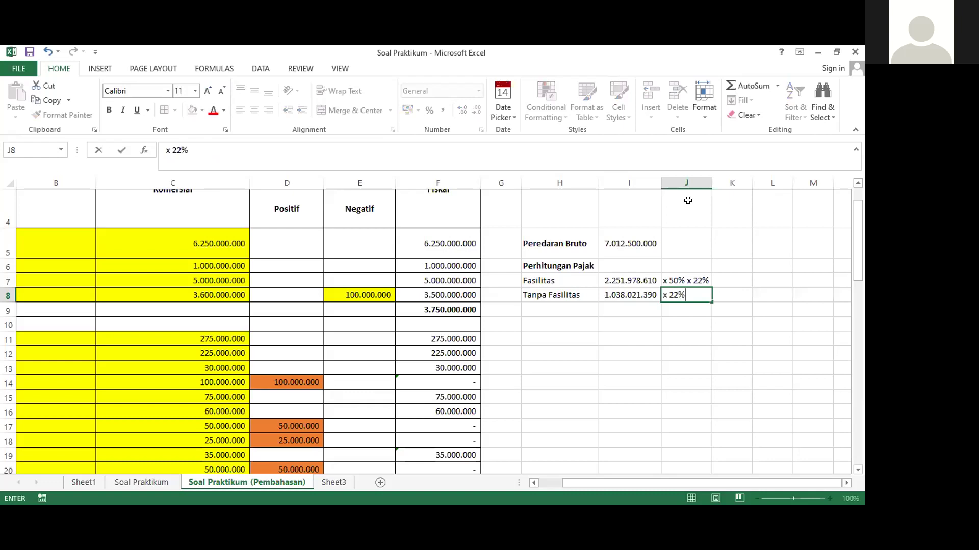
{"action": "key", "text": "Tab"}
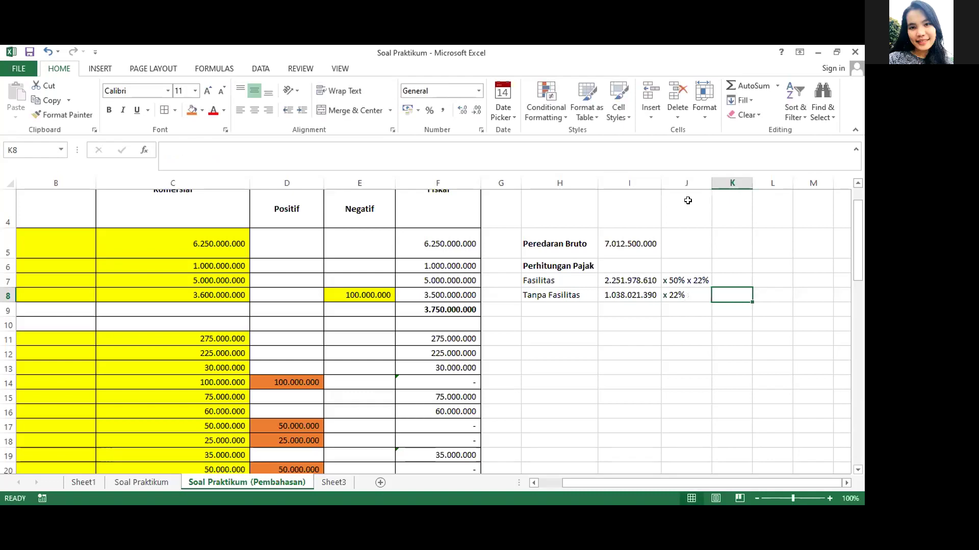
{"action": "key", "text": "Up"}
{"action": "type", "text": "="}
{"action": "key", "text": "Return"}
{"action": "type", "text": "="}
{"action": "key", "text": "Return"}
{"action": "key", "text": "Right"}
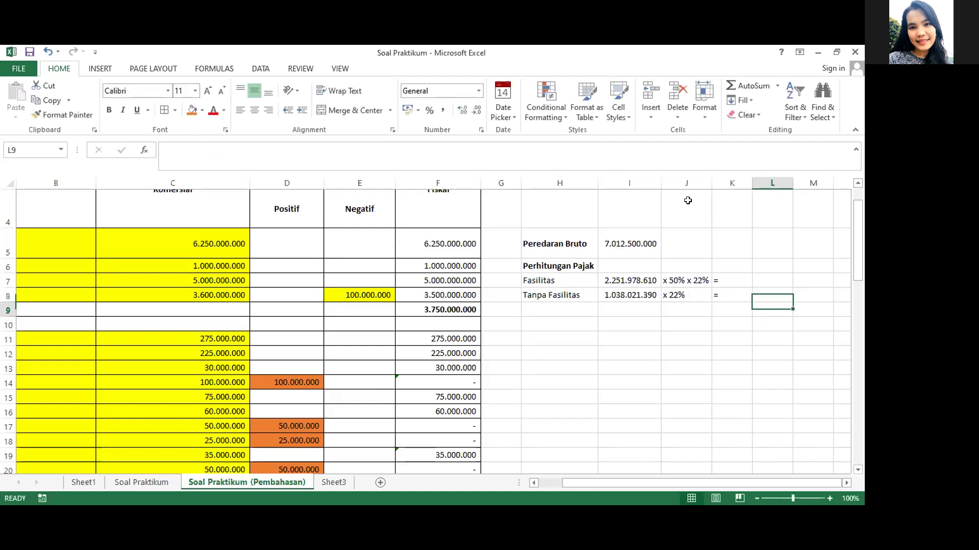
Compute the Fasilitas tax in L7 as =I7*50%*22%, giving 247.717.647
{"action": "key", "text": "Up"}
{"action": "key", "text": "Up"}
{"action": "type", "text": "="}
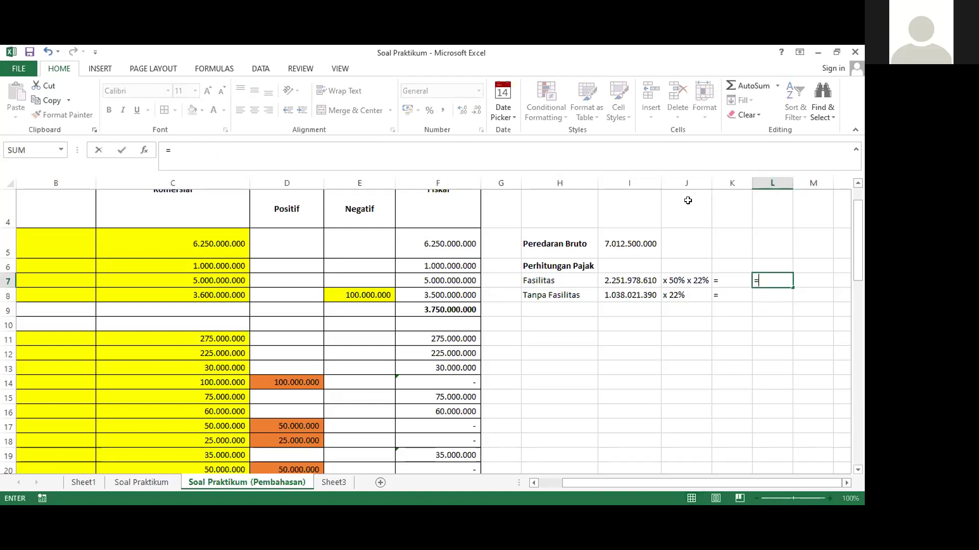
{"action": "left_click", "coordinate": [615, 277]}
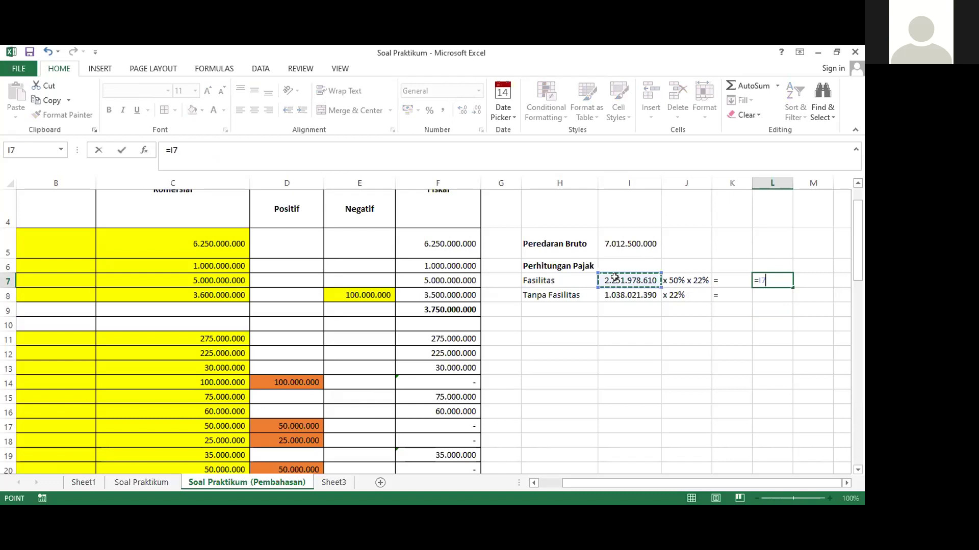
{"action": "type", "text": "*50%"}
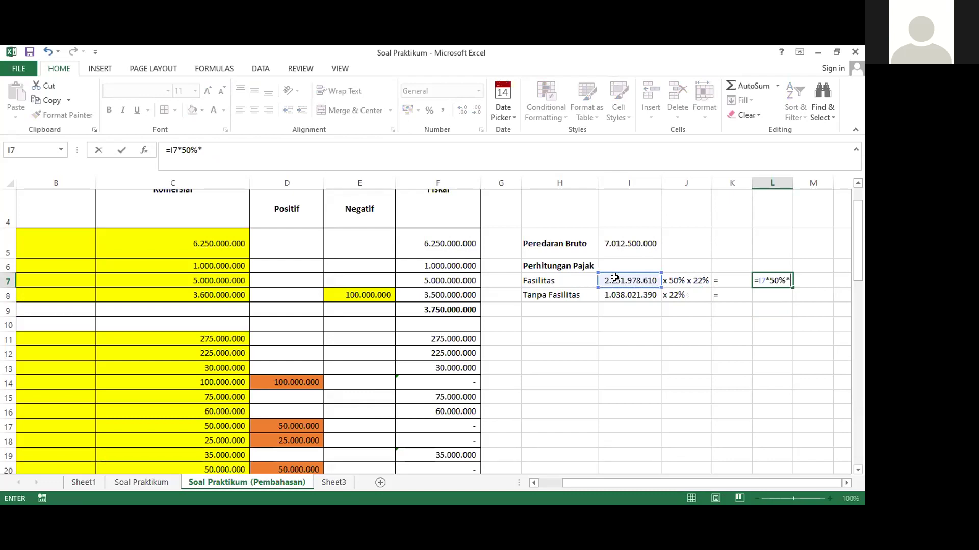
{"action": "type", "text": "*22"}
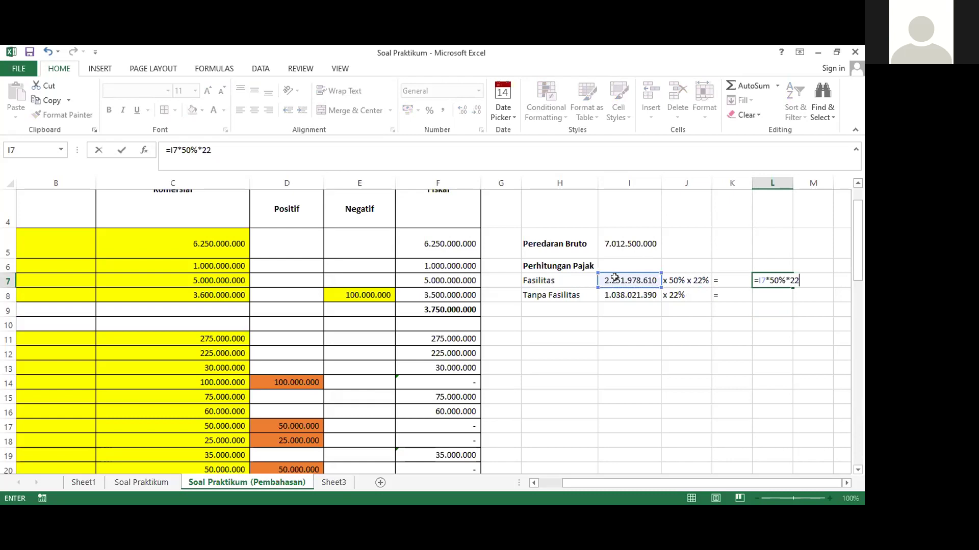
{"action": "type", "text": "%"}
{"action": "key", "text": "Return"}
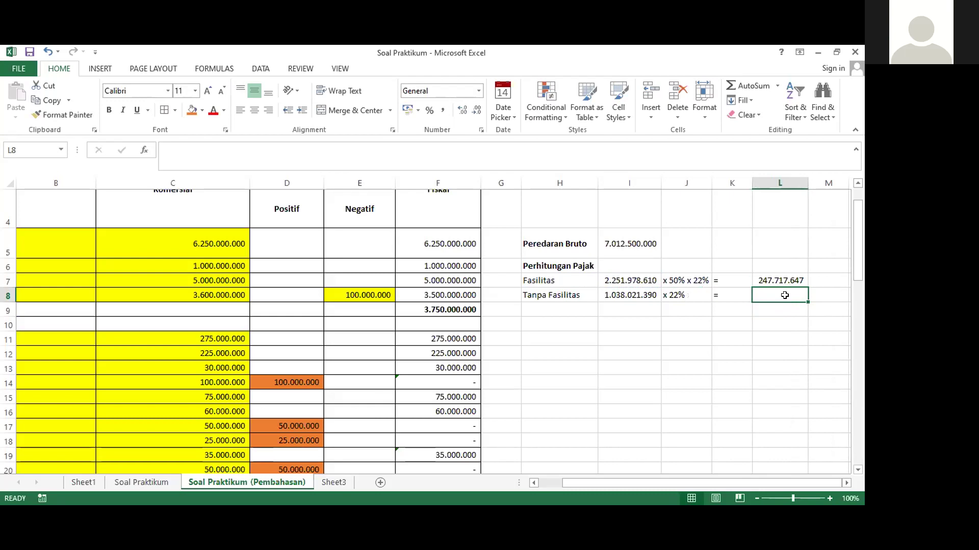
Compute the Tanpa Fasilitas tax in L8 as =I8*22%, giving 228.364.706
{"action": "type", "text": "="}
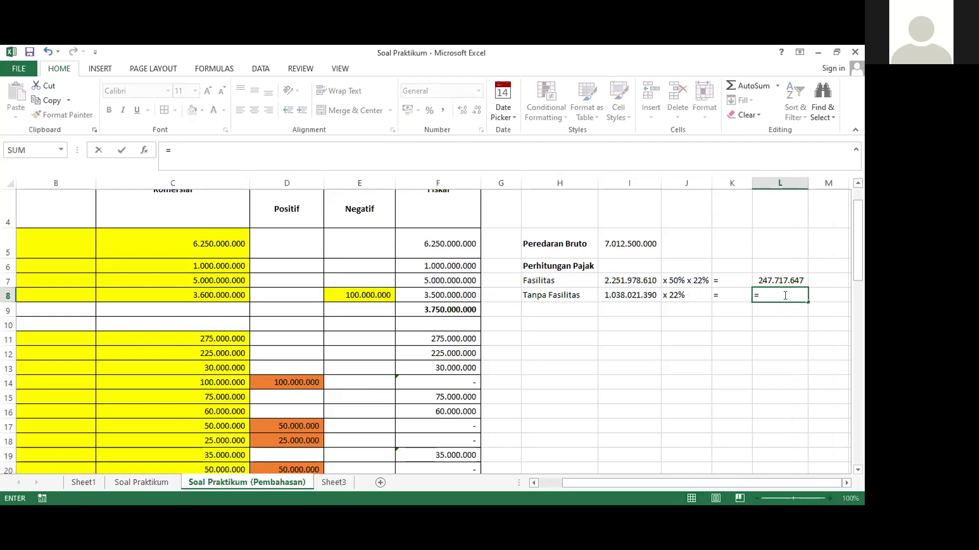
{"action": "left_click", "coordinate": [615, 292]}
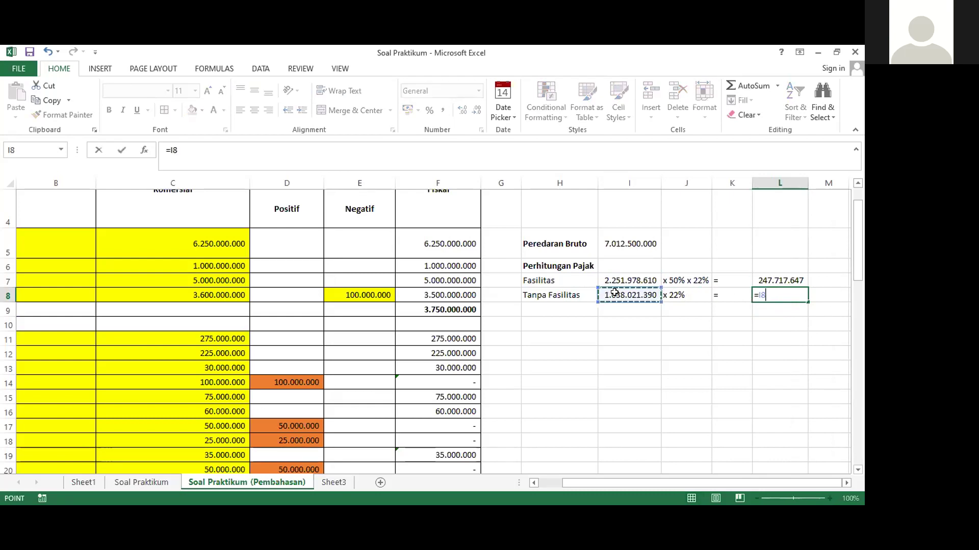
{"action": "type", "text": "*22%"}
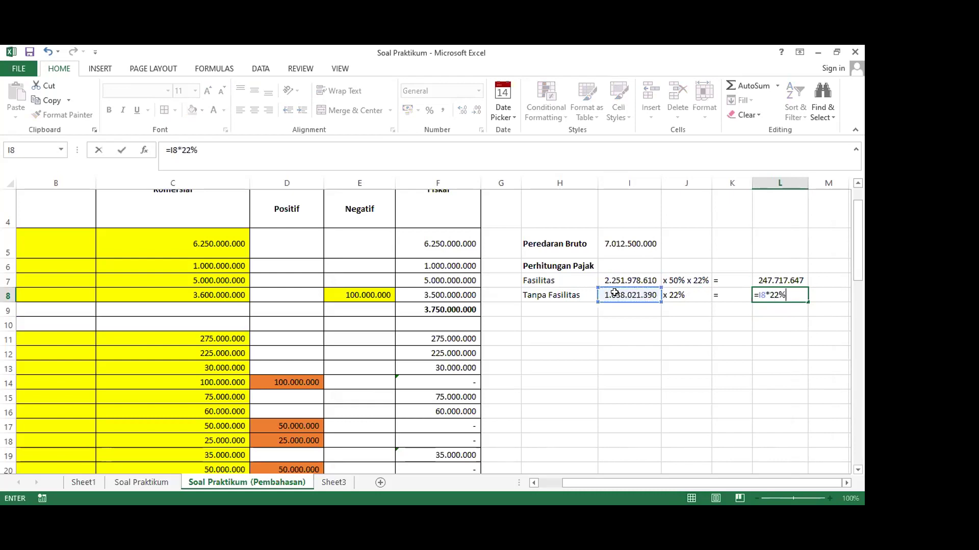
{"action": "key", "text": "Return"}
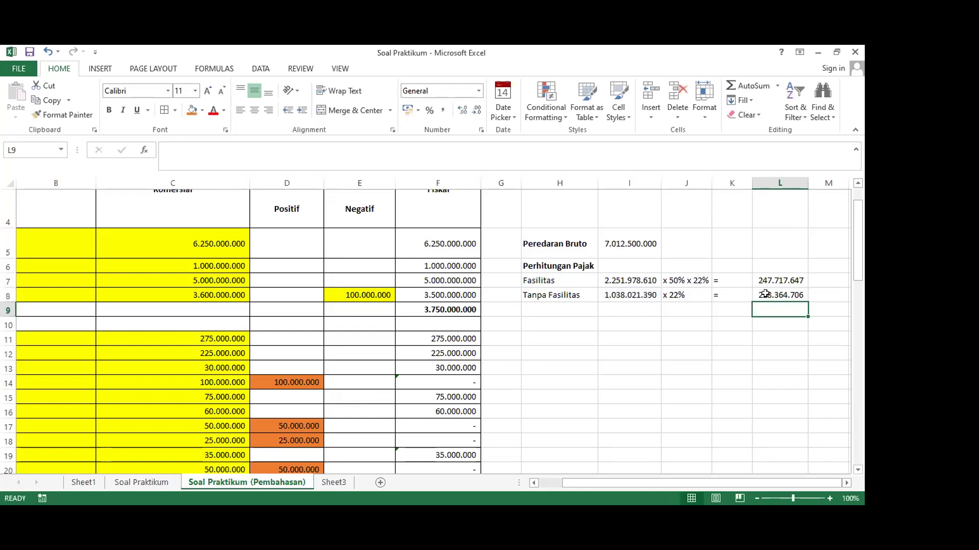
{"action": "left_click", "coordinate": [758, 294]}
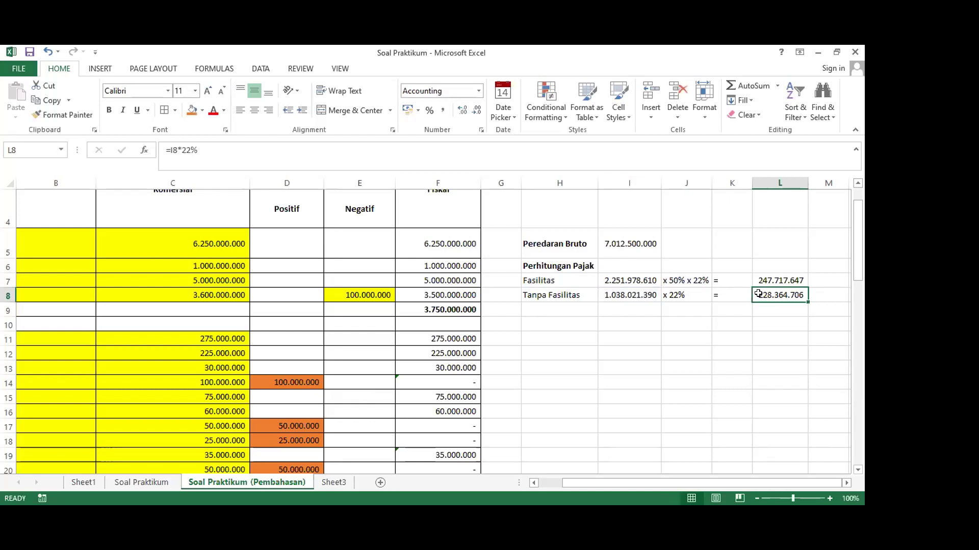
{"action": "left_click", "coordinate": [175, 110]}
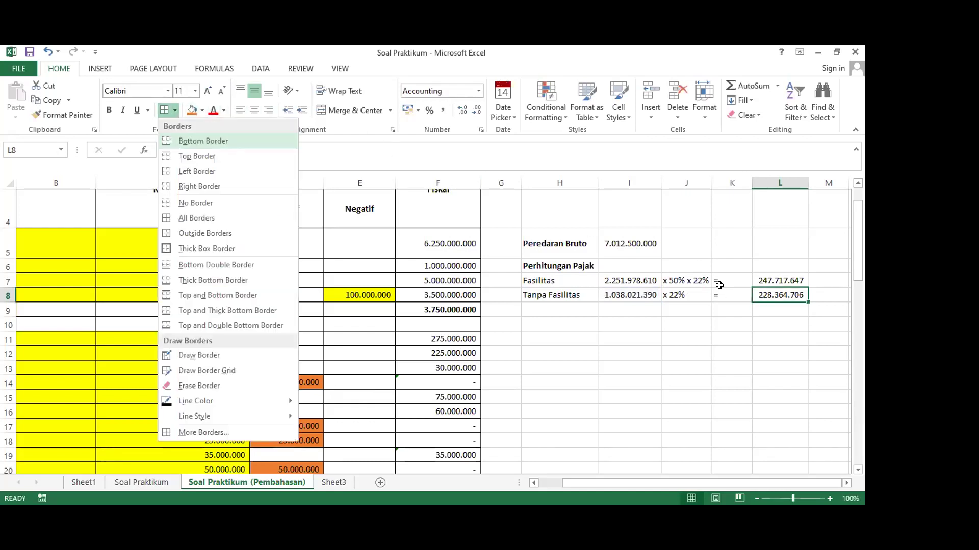
Add a bottom border under L8 and total both taxes in L9 with =L7+L8
{"action": "left_click", "coordinate": [774, 309]}
{"action": "type", "text": "="}
{"action": "left_click", "coordinate": [770, 281]}
{"action": "type", "text": "+"}
{"action": "left_click", "coordinate": [781, 296]}
{"action": "key", "text": "Return"}
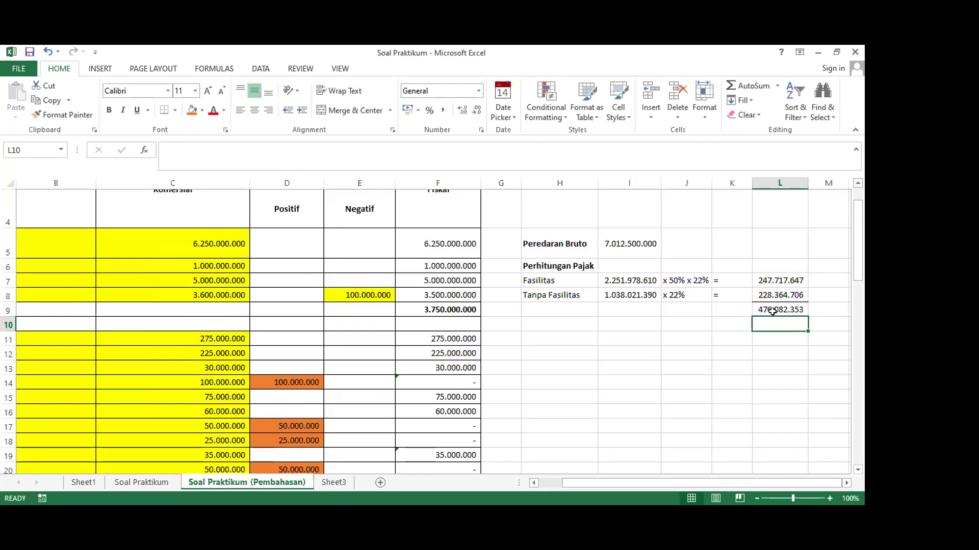
Make the 476.082.353 total tax in L9 bold
{"action": "left_click", "coordinate": [773, 311]}
{"action": "left_click", "coordinate": [109, 110]}
{"action": "left_click", "coordinate": [664, 351]}
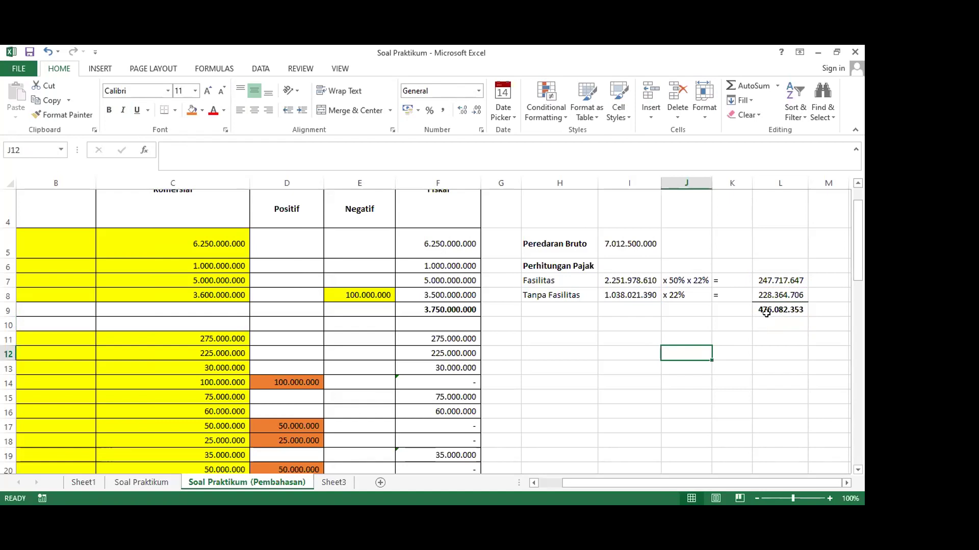
{"action": "left_click", "coordinate": [770, 308]}
{"action": "left_click", "coordinate": [566, 335]}
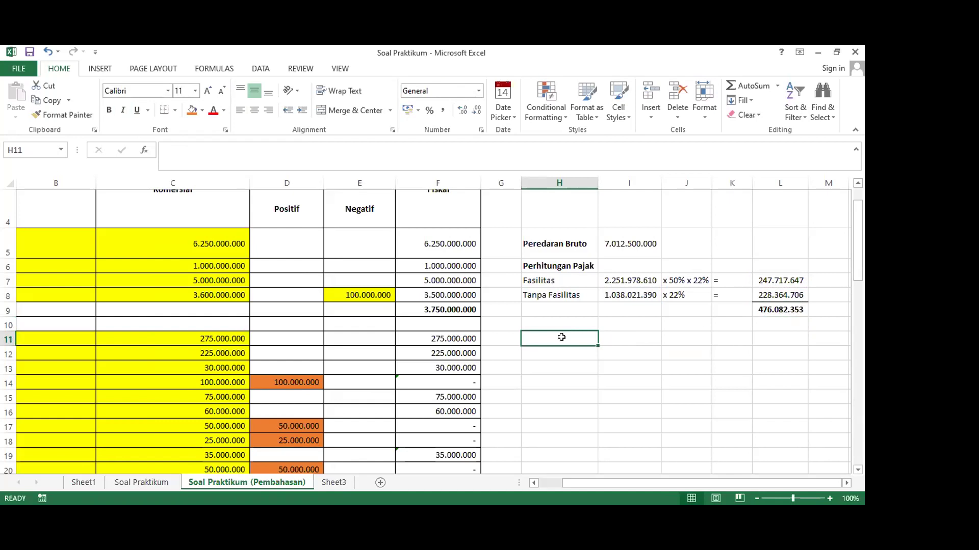
Type the heading 'PPh Pasal 24' in H11
{"action": "scroll", "coordinate": [574, 337], "scroll_direction": "down", "scroll_amount": 1}
{"action": "scroll", "coordinate": [574, 336], "scroll_direction": "up", "scroll_amount": 1}
{"action": "type", "text": "PPh Psal"}
{"action": "key", "text": "BackSpace"}
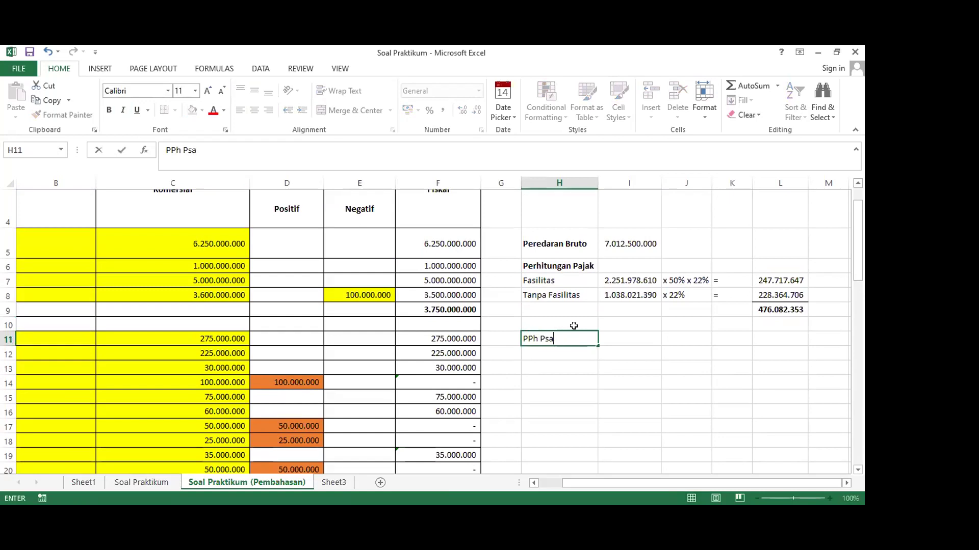
{"action": "type", "text": "asal 24"}
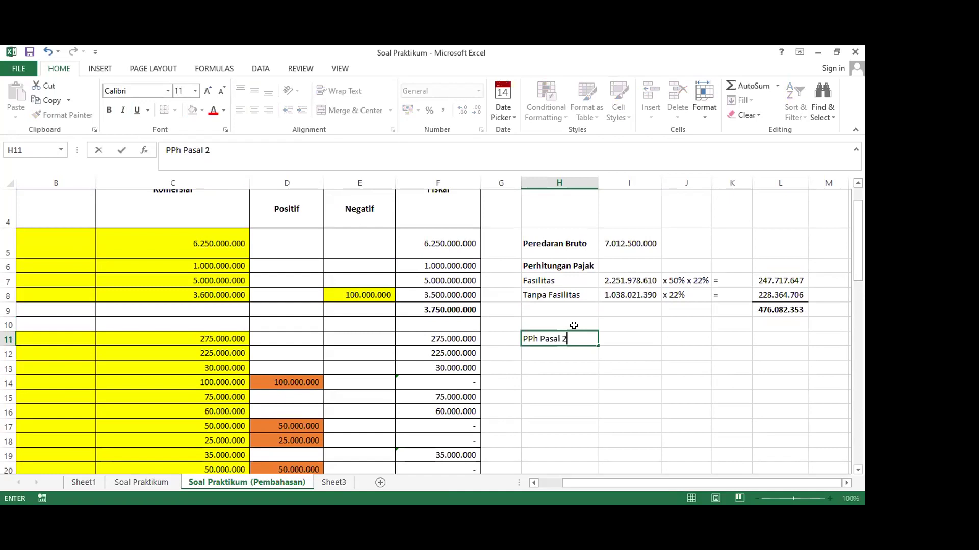
{"action": "key", "text": "Return"}
Make the PPh Pasal 24 heading in H11 bold
{"action": "left_click", "coordinate": [571, 337]}
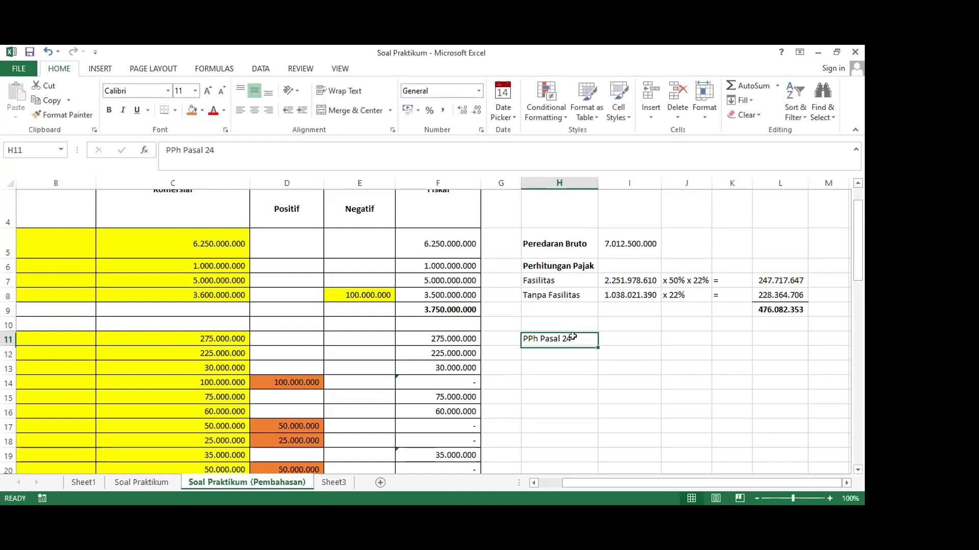
{"action": "left_click", "coordinate": [109, 111]}
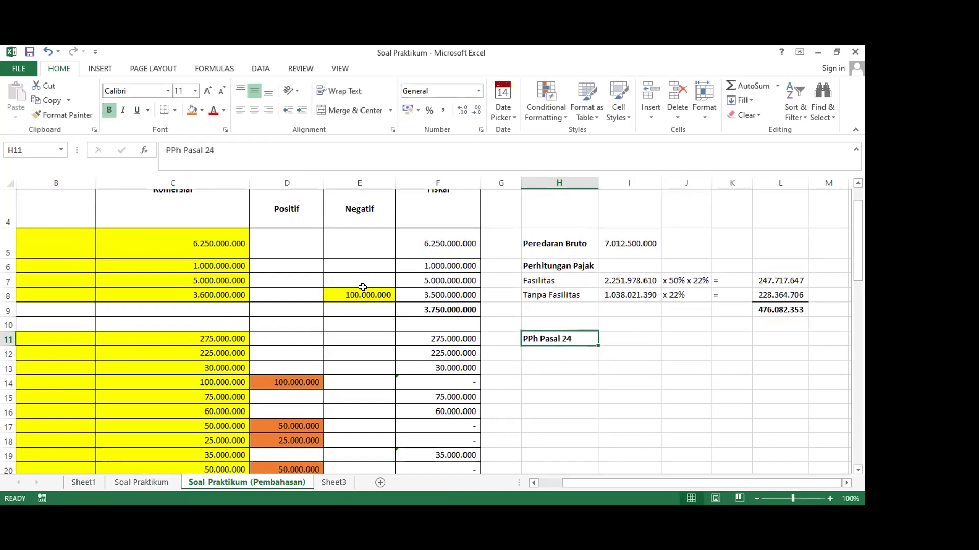
{"action": "left_click", "coordinate": [535, 375]}
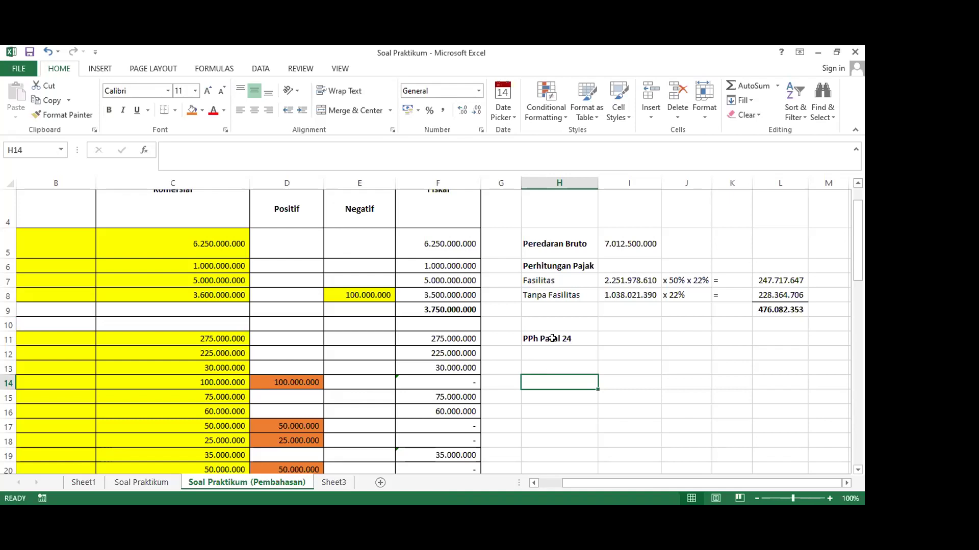
{"action": "left_click", "coordinate": [579, 339]}
{"action": "scroll", "coordinate": [572, 345], "scroll_direction": "down", "scroll_amount": 6}
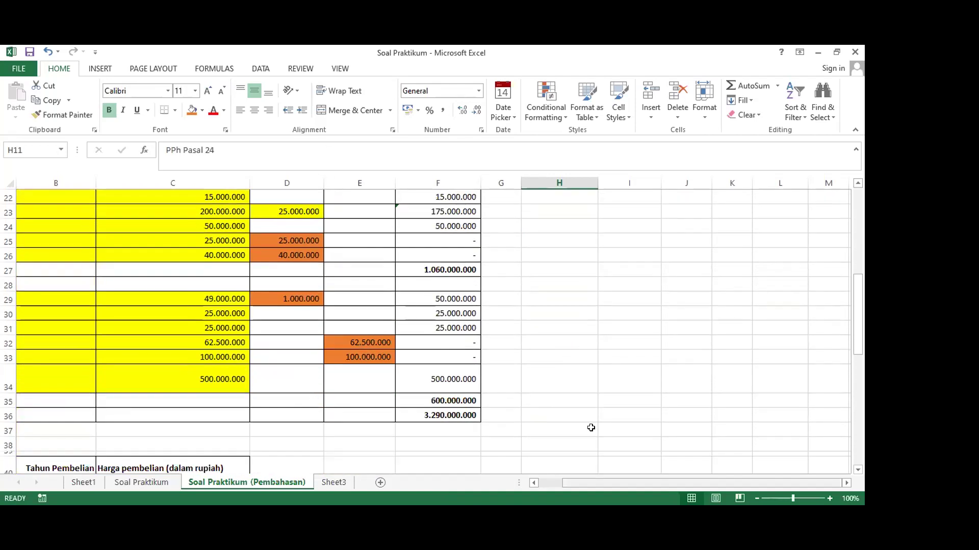
{"action": "scroll", "coordinate": [590, 427], "scroll_direction": "left", "scroll_amount": 2}
{"action": "scroll", "coordinate": [590, 428], "scroll_direction": "right", "scroll_amount": 2}
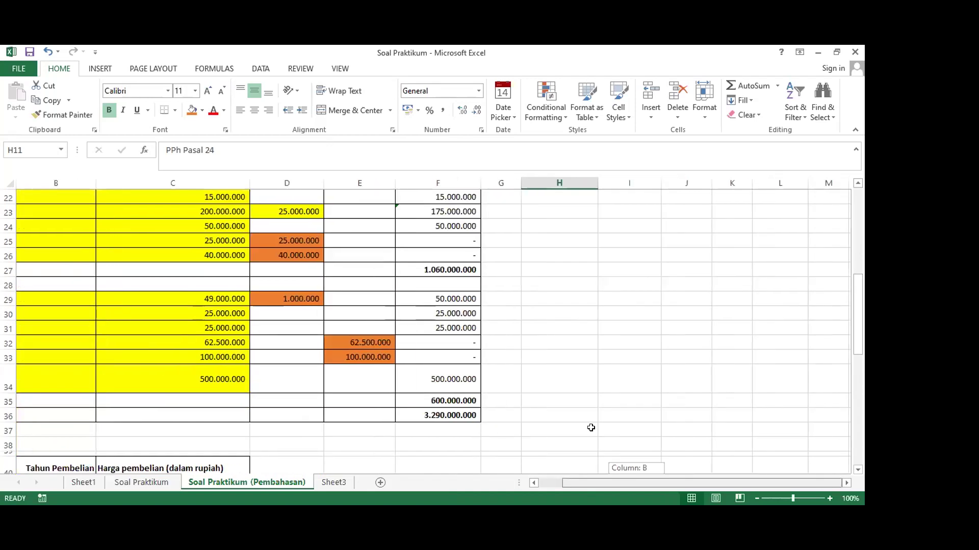
{"action": "scroll", "coordinate": [591, 428], "scroll_direction": "left", "scroll_amount": 2}
{"action": "scroll", "coordinate": [591, 428], "scroll_direction": "right", "scroll_amount": 2}
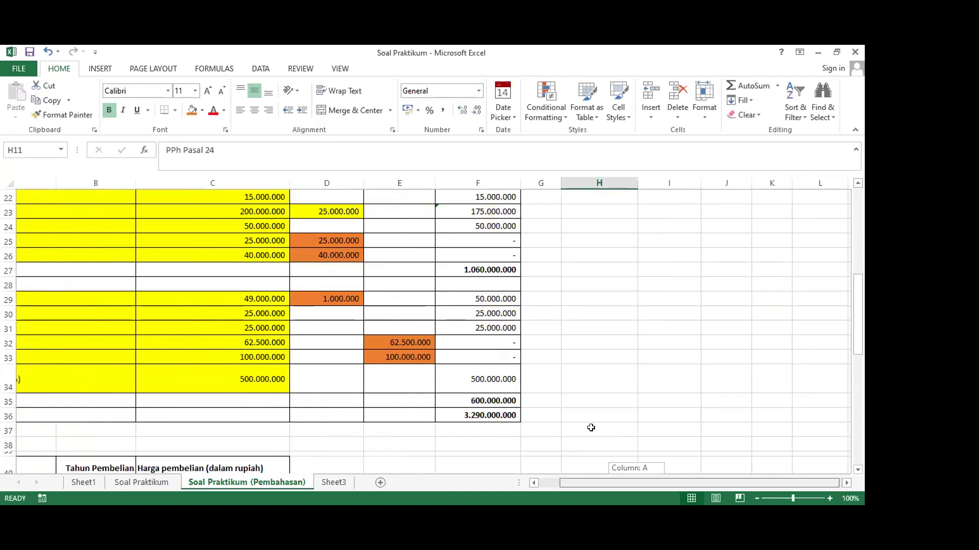
{"action": "scroll", "coordinate": [591, 428], "scroll_direction": "left", "scroll_amount": 2}
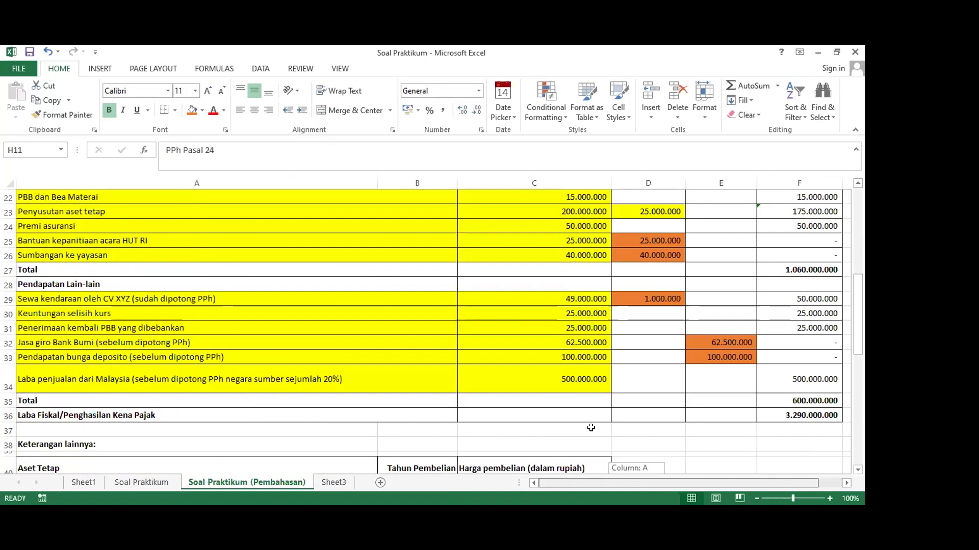
{"action": "scroll", "coordinate": [591, 428], "scroll_direction": "right", "scroll_amount": 2}
{"action": "scroll", "coordinate": [620, 354], "scroll_direction": "up", "scroll_amount": 7}
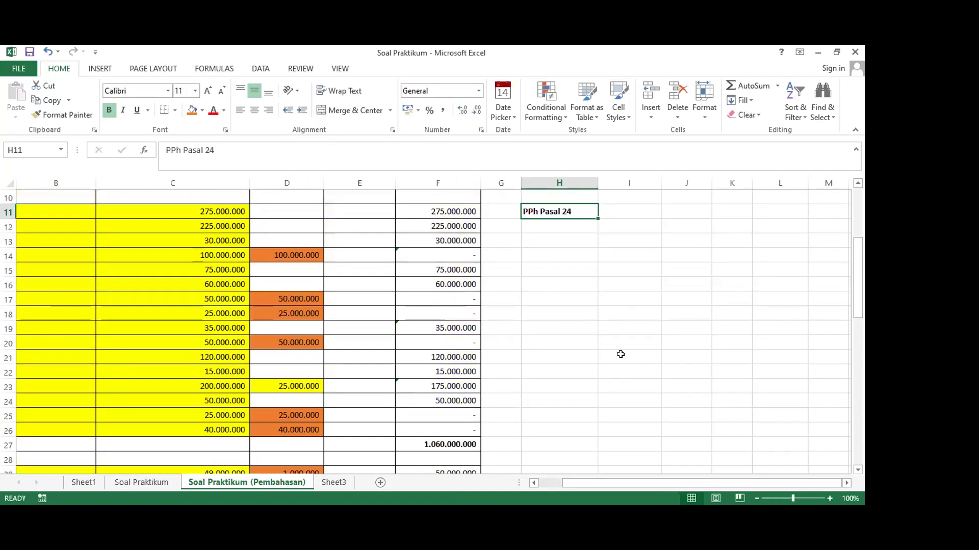
{"action": "left_click", "coordinate": [561, 408]}
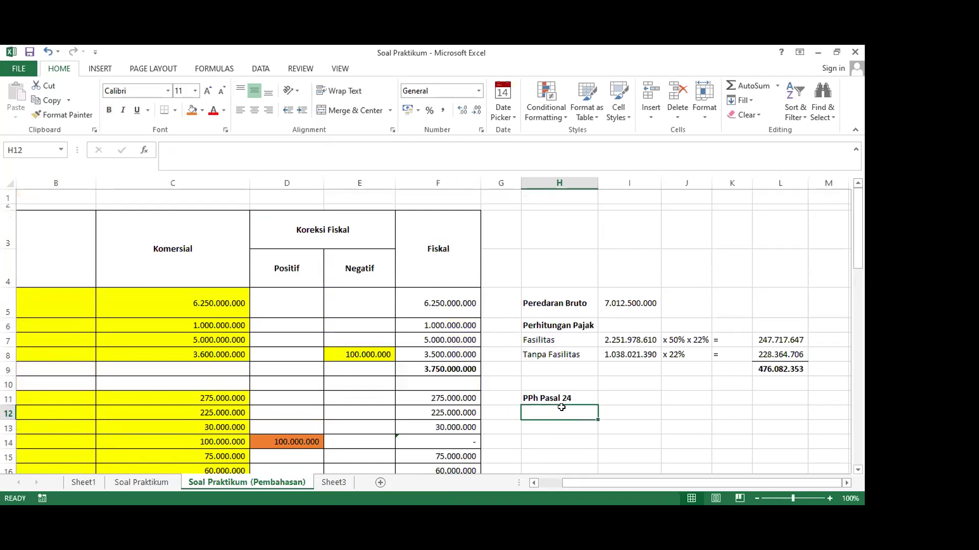
Enter 'Pajak dibayarkan di Malaysia' in H12 and autofit columns H and G
{"action": "type", "text": "Pajak"}
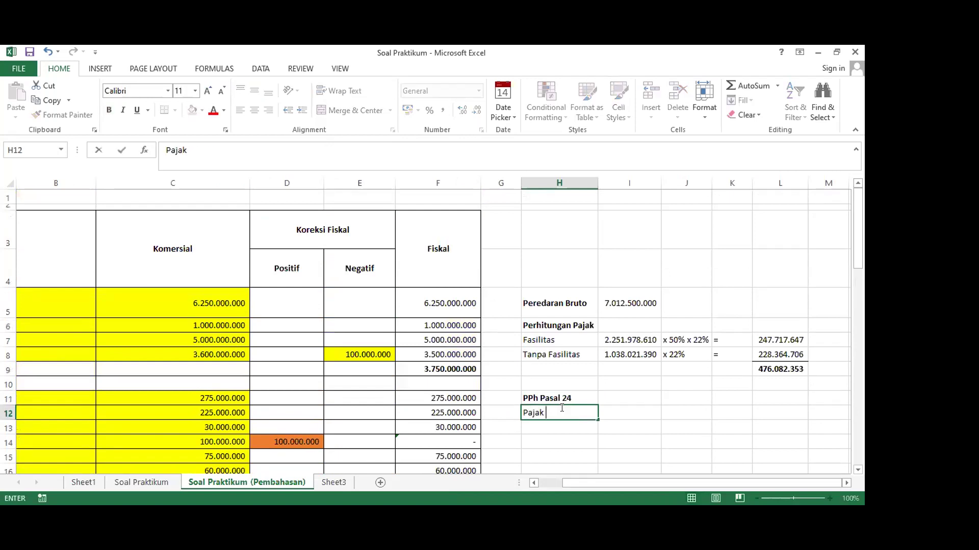
{"action": "type", "text": " dibayarkan di Malaysia"}
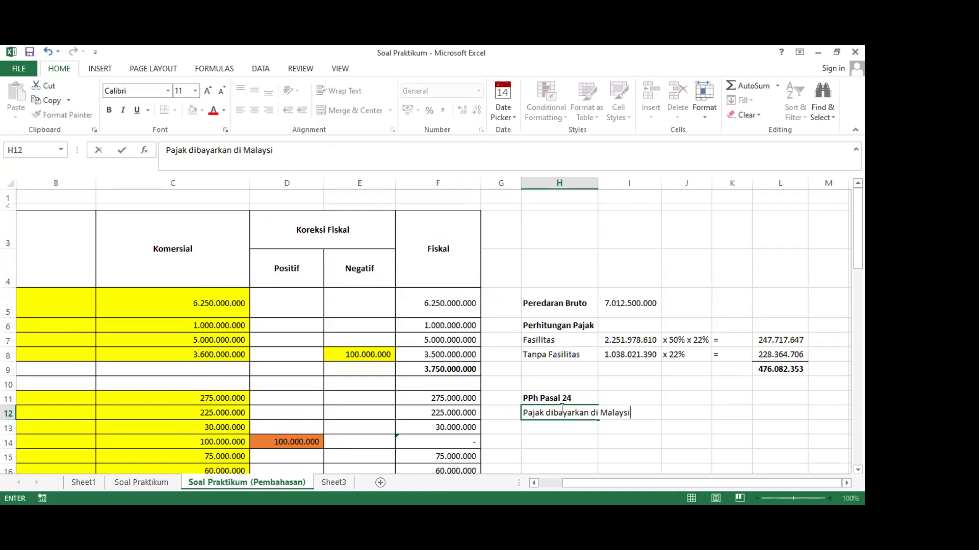
{"action": "key", "text": "Tab"}
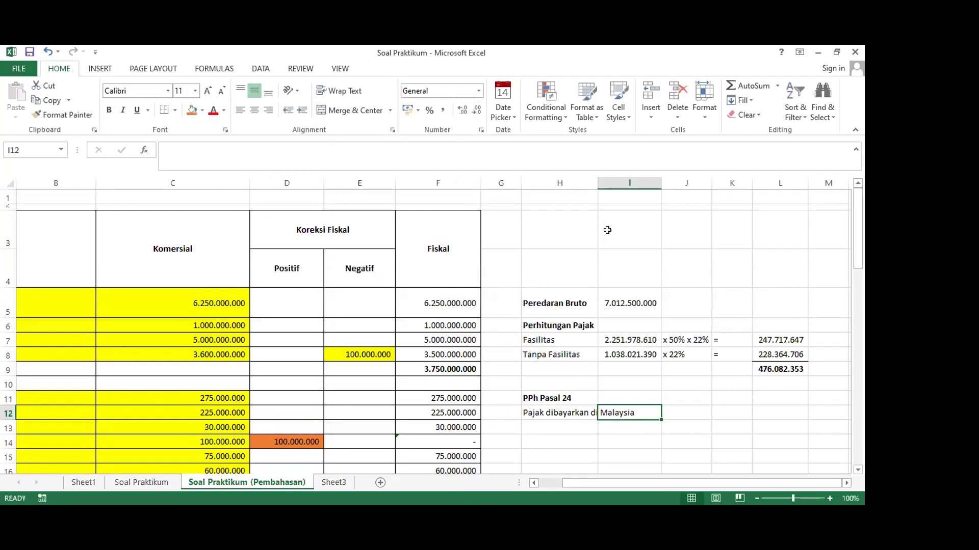
{"action": "double_click", "coordinate": [593, 181]}
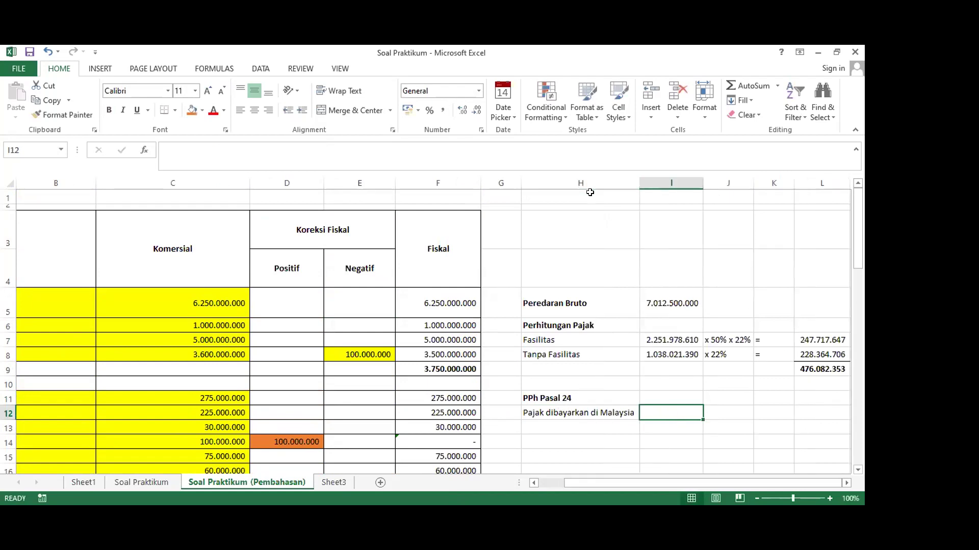
{"action": "double_click", "coordinate": [515, 182]}
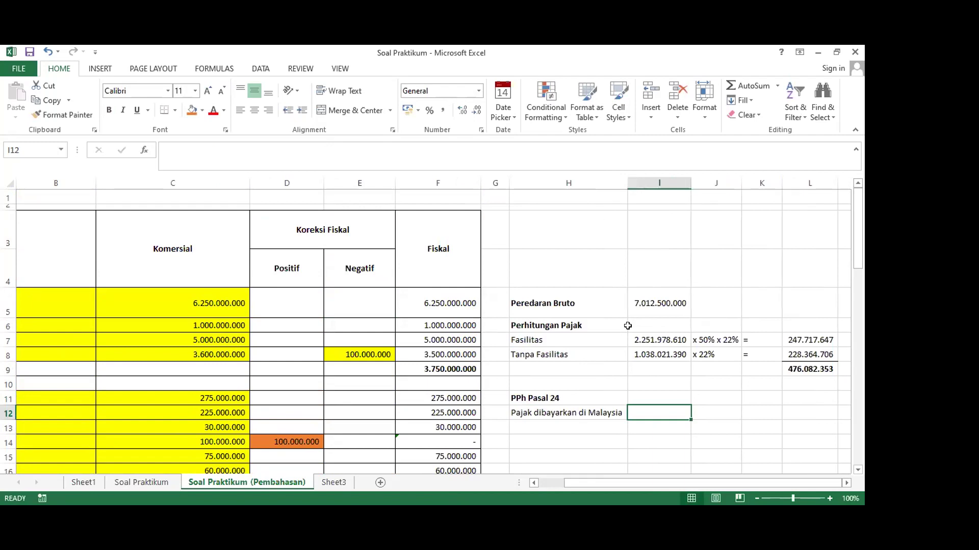
{"action": "scroll", "coordinate": [629, 352], "scroll_direction": "down", "scroll_amount": 2}
{"action": "scroll", "coordinate": [630, 352], "scroll_direction": "up", "scroll_amount": 2}
Enter =500000000*20% in I12, shown as 100.000.000 in Comma Style
{"action": "type", "text": "=50"}
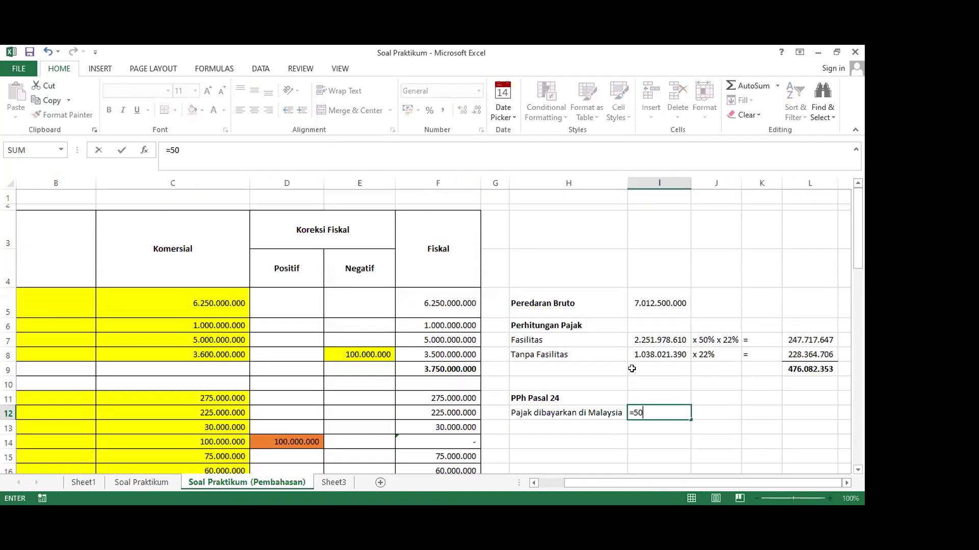
{"action": "type", "text": "0000000*20%"}
{"action": "key", "text": "Return"}
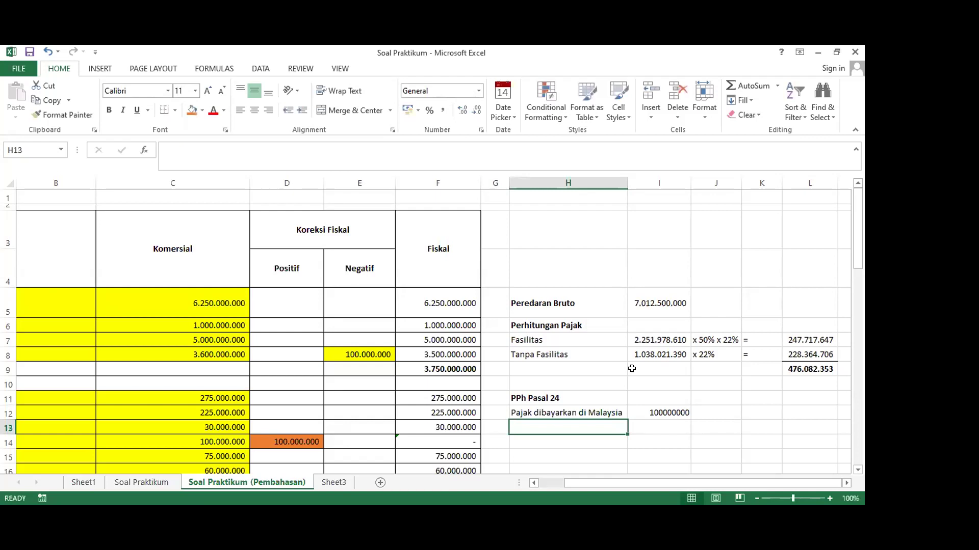
{"action": "left_click", "coordinate": [656, 413]}
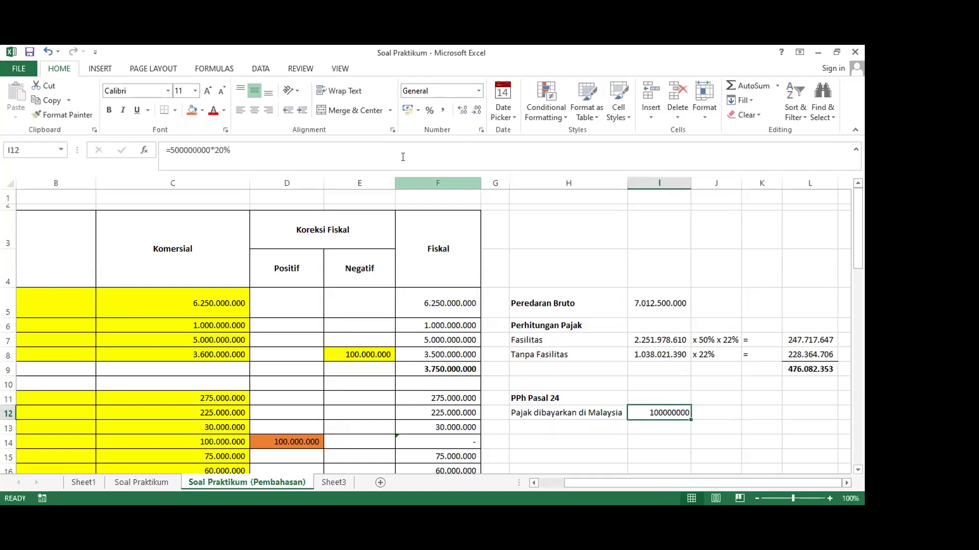
{"action": "left_click", "coordinate": [442, 110]}
{"action": "scroll", "coordinate": [601, 377], "scroll_direction": "down", "scroll_amount": 1}
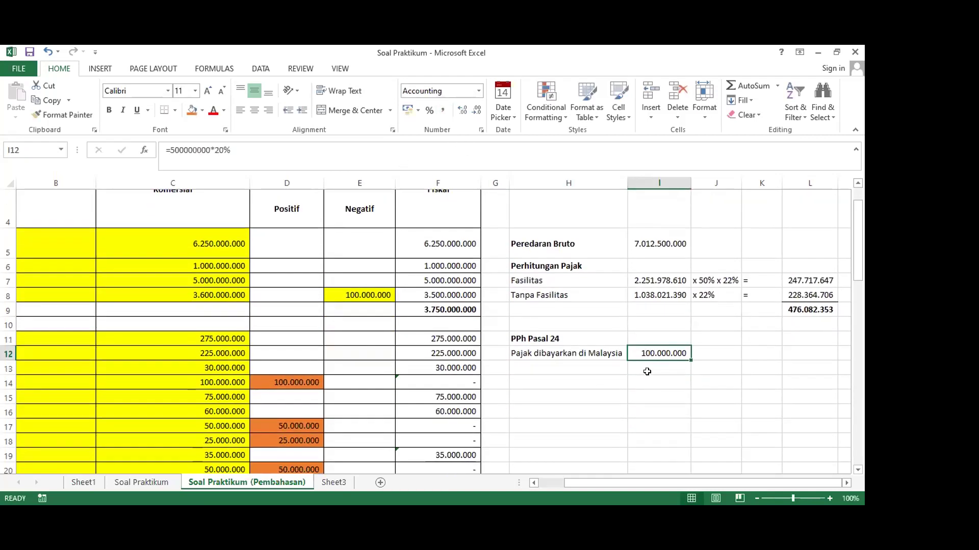
{"action": "left_click", "coordinate": [646, 368]}
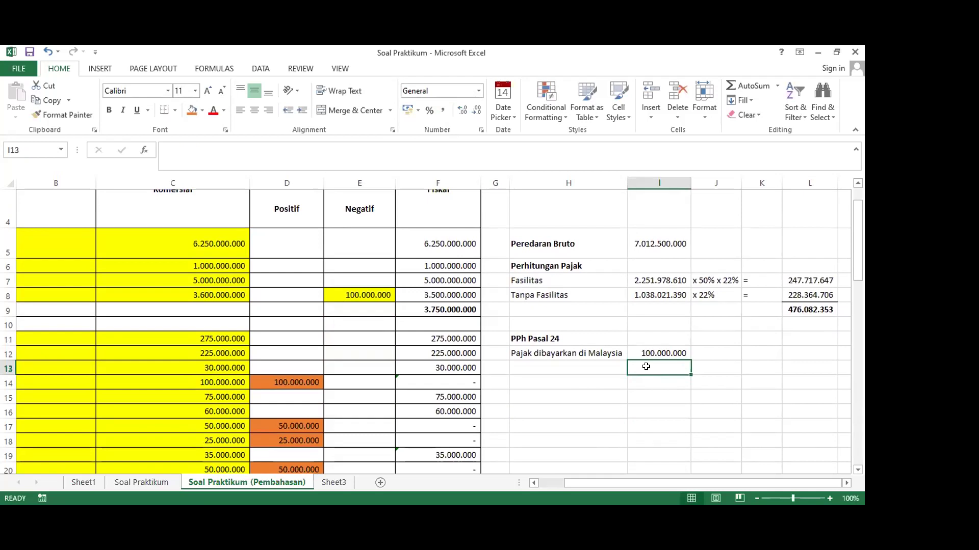
{"action": "left_click", "coordinate": [566, 365]}
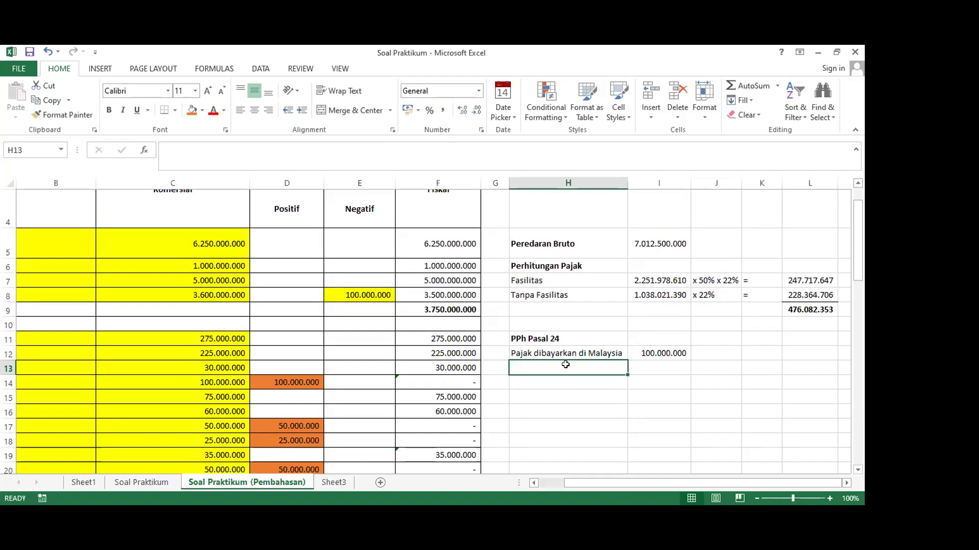
Enter the label 'Tarif Maksimum' in H13
{"action": "type", "text": "Tar"}
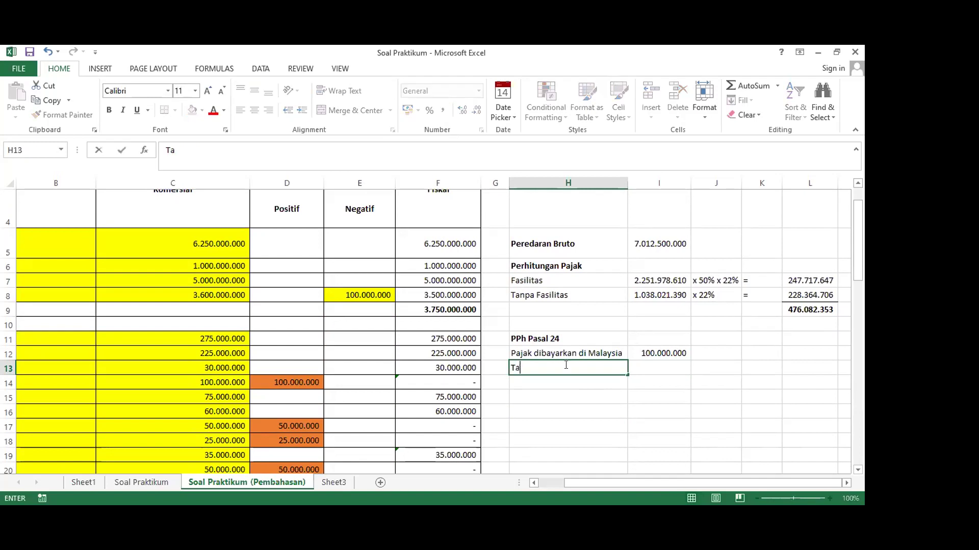
{"action": "key", "text": "BackSpace"}
{"action": "key", "text": "BackSpace"}
{"action": "key", "text": "BackSpace"}
{"action": "type", "text": "Paja"}
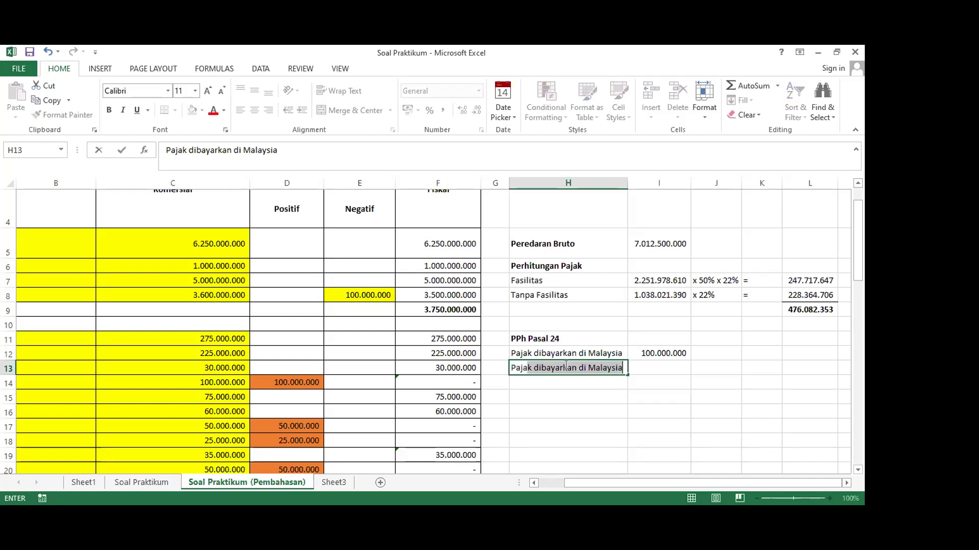
{"action": "key", "text": "BackSpace"}
{"action": "key", "text": "BackSpace"}
{"action": "key", "text": "BackSpace"}
{"action": "key", "text": "BackSpace"}
{"action": "key", "text": "BackSpace"}
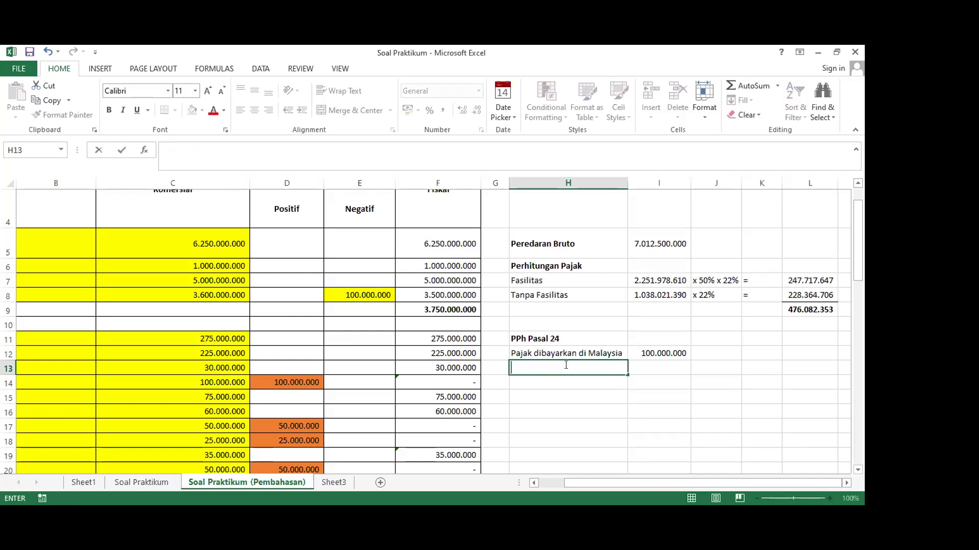
{"action": "type", "text": "Tarif Maksimum"}
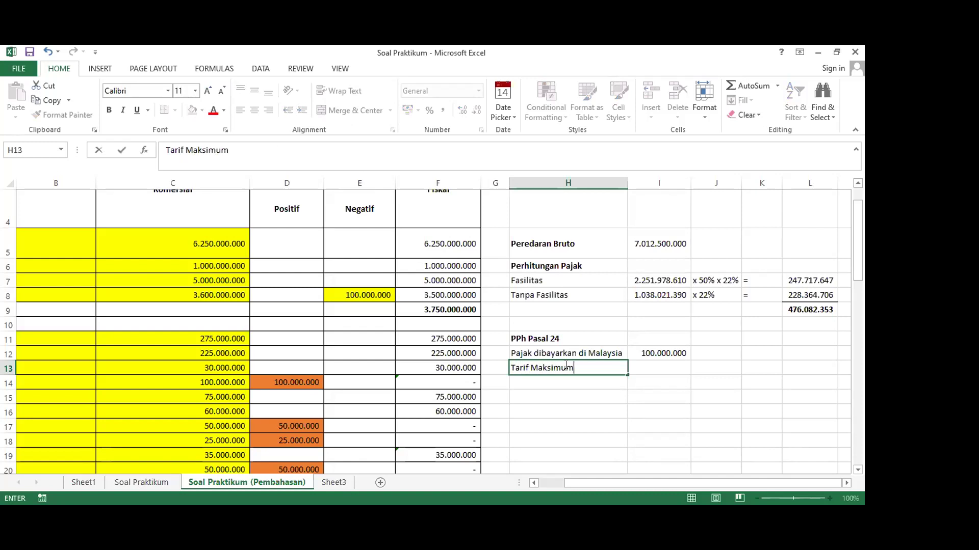
{"action": "key", "text": "Tab"}
Enter =F34/F36*L9 in I13, giving 72.352.941
{"action": "type", "text": "="}
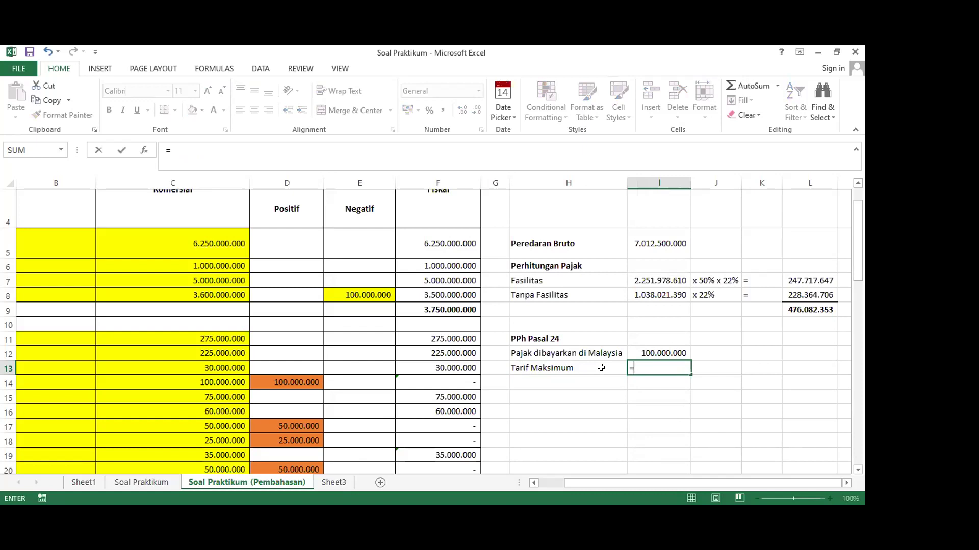
{"action": "scroll", "coordinate": [602, 368], "scroll_direction": "down", "scroll_amount": 9}
{"action": "scroll", "coordinate": [368, 365], "scroll_direction": "up", "scroll_amount": 1}
{"action": "left_click", "coordinate": [448, 292]}
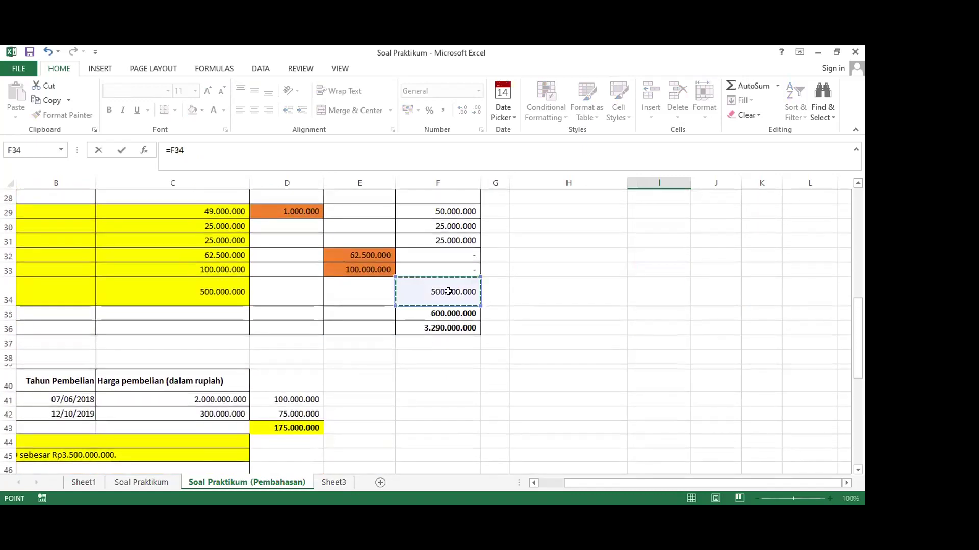
{"action": "scroll", "coordinate": [574, 304], "scroll_direction": "up", "scroll_amount": 9}
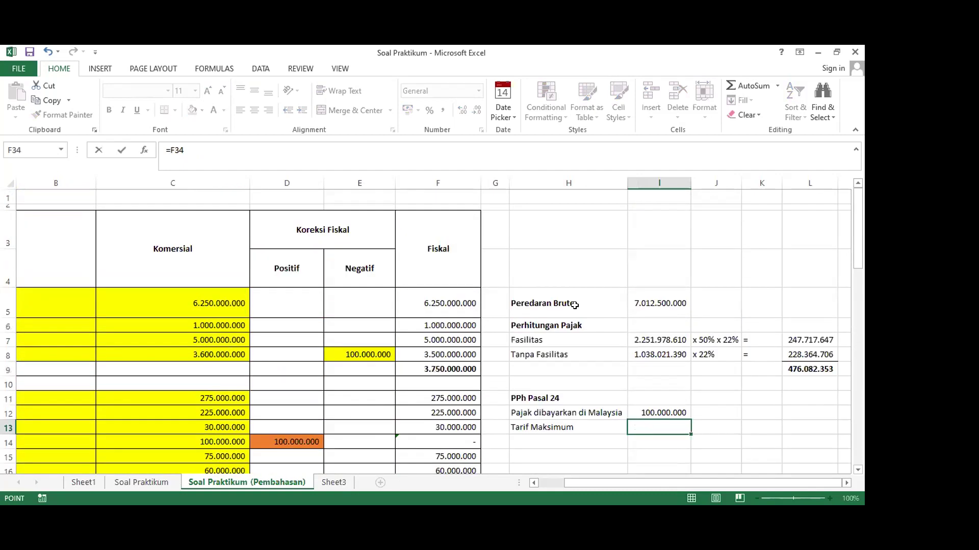
{"action": "scroll", "coordinate": [575, 305], "scroll_direction": "down", "scroll_amount": 2}
{"action": "type", "text": "/"}
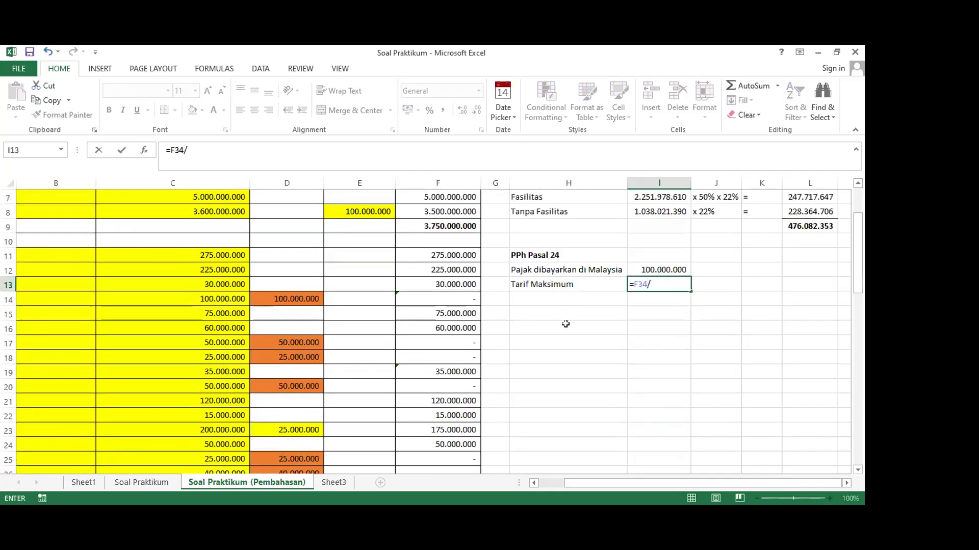
{"action": "scroll", "coordinate": [566, 324], "scroll_direction": "down", "scroll_amount": 8}
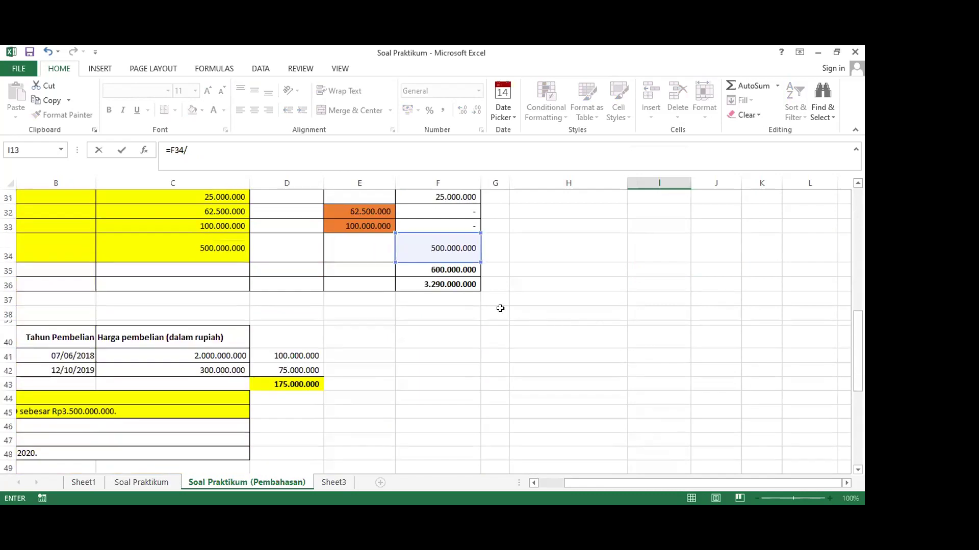
{"action": "left_click", "coordinate": [411, 284]}
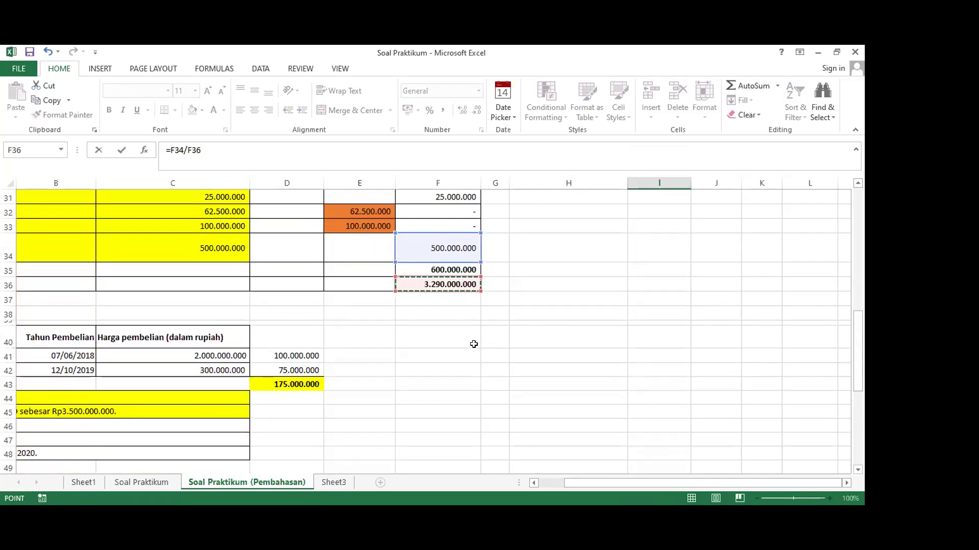
{"action": "scroll", "coordinate": [473, 344], "scroll_direction": "up", "scroll_amount": 10}
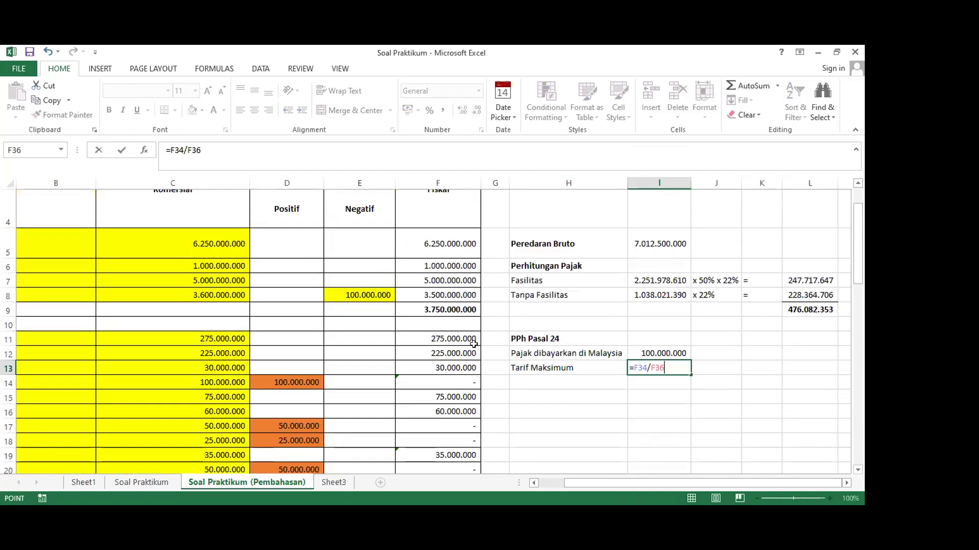
{"action": "scroll", "coordinate": [473, 344], "scroll_direction": "down", "scroll_amount": 4}
{"action": "scroll", "coordinate": [473, 344], "scroll_direction": "down", "scroll_amount": 3}
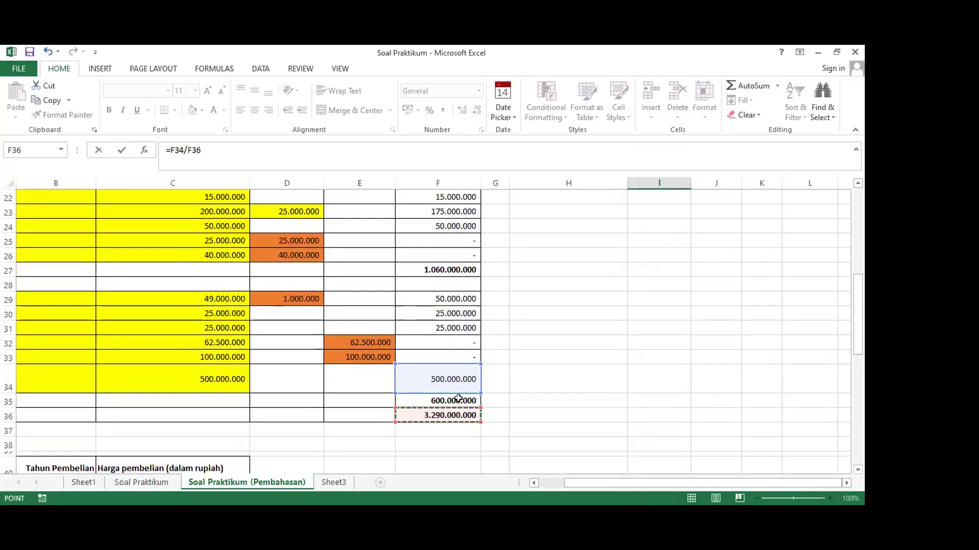
{"action": "scroll", "coordinate": [562, 365], "scroll_direction": "up", "scroll_amount": 7}
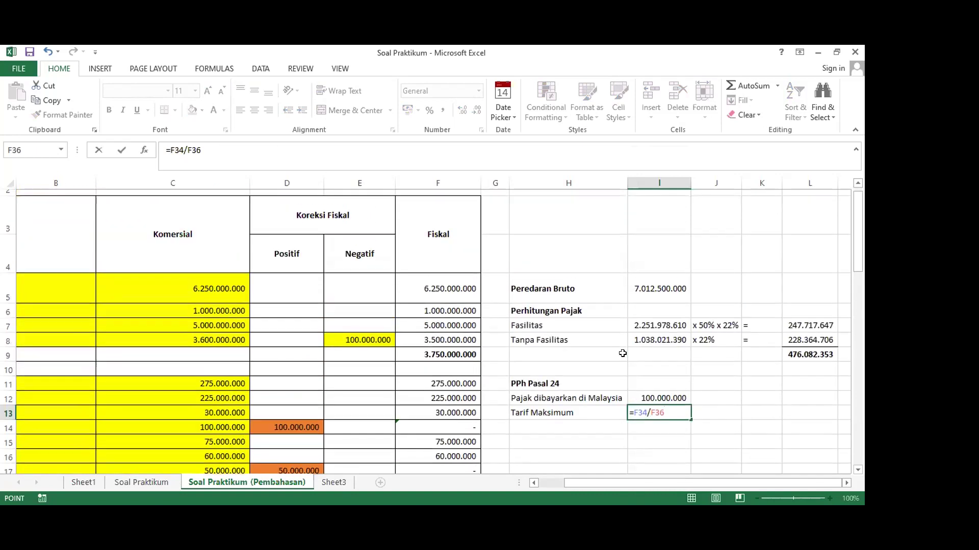
{"action": "scroll", "coordinate": [626, 368], "scroll_direction": "down", "scroll_amount": 2}
{"action": "type", "text": "*"}
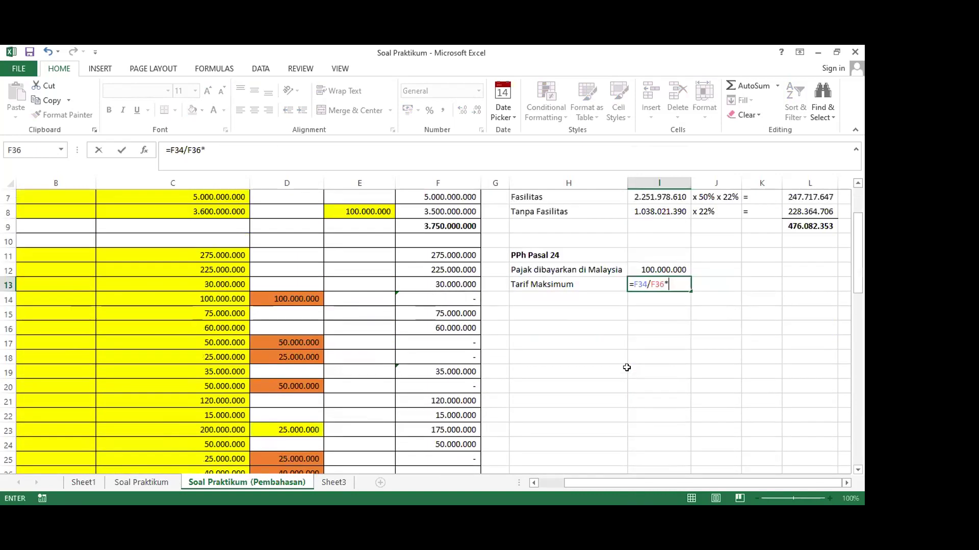
{"action": "scroll", "coordinate": [673, 332], "scroll_direction": "up", "scroll_amount": 1}
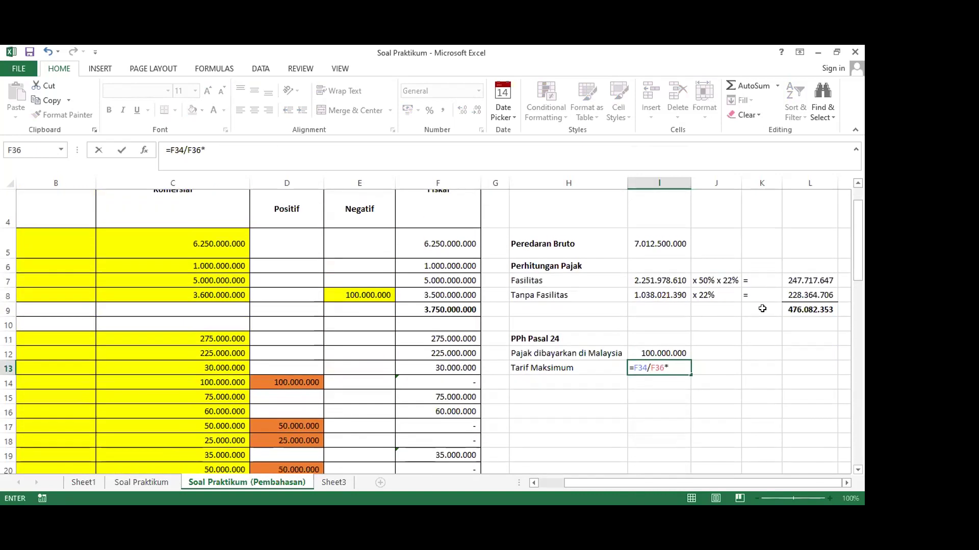
{"action": "left_click", "coordinate": [798, 306]}
{"action": "key", "text": "Return"}
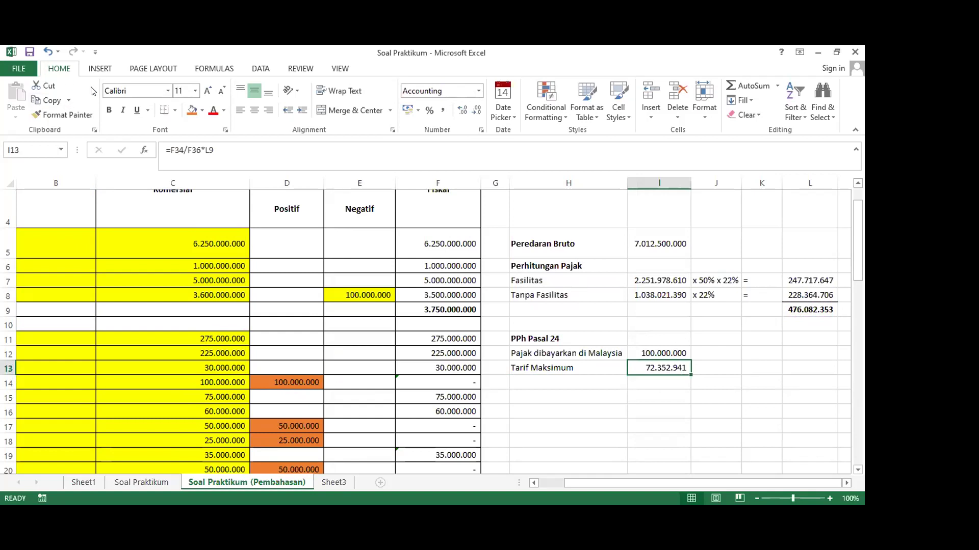
Make the 72.352.941 Tarif Maksimum result bold
{"action": "left_click", "coordinate": [108, 111]}
{"action": "left_click", "coordinate": [646, 385]}
{"action": "left_click", "coordinate": [648, 371]}
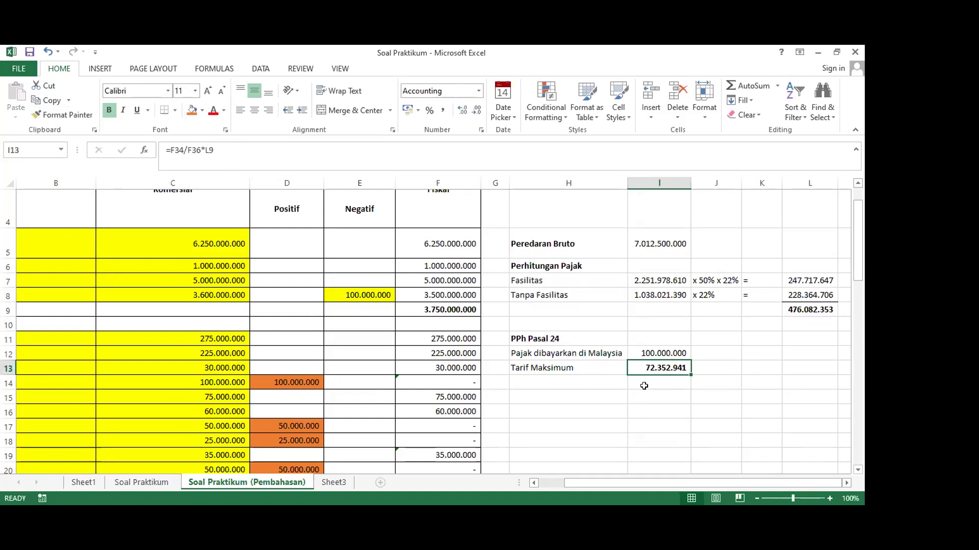
Add the bold heading 'Pajak Lebih/Kurang Bayar' in H15
{"action": "scroll", "coordinate": [644, 386], "scroll_direction": "down", "scroll_amount": 1}
{"action": "left_click", "coordinate": [622, 313]}
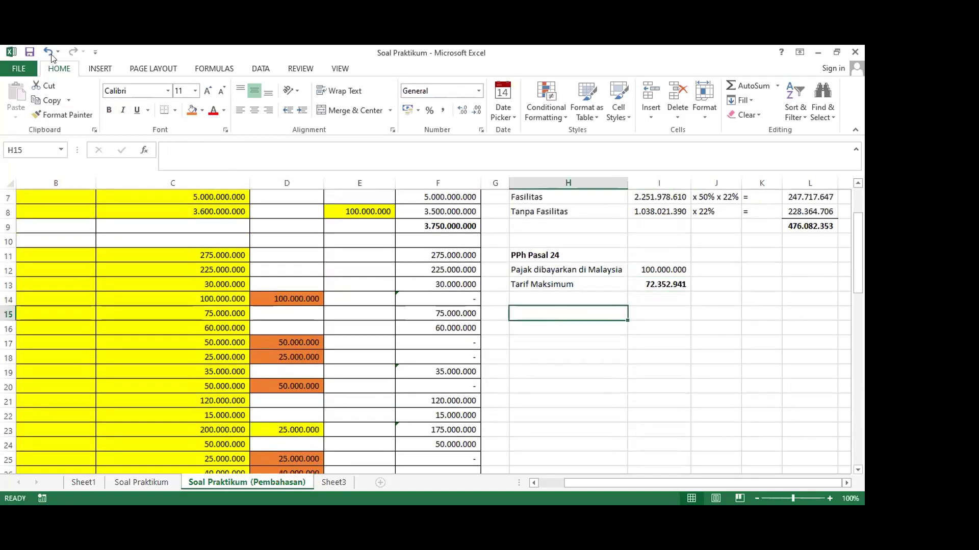
{"action": "scroll", "coordinate": [425, 309], "scroll_direction": "up", "scroll_amount": 1}
{"action": "scroll", "coordinate": [425, 308], "scroll_direction": "down", "scroll_amount": 1}
{"action": "scroll", "coordinate": [424, 308], "scroll_direction": "up", "scroll_amount": 1}
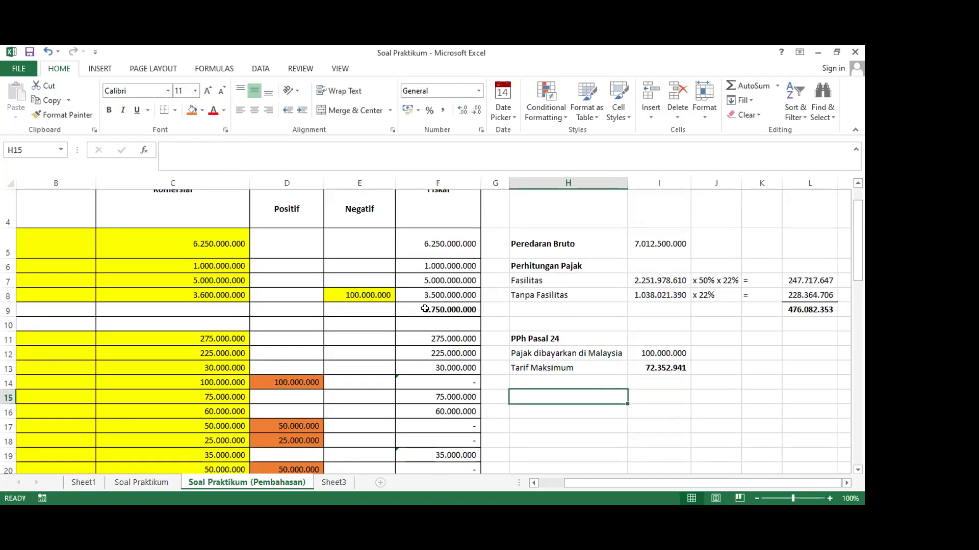
{"action": "type", "text": "Pajak Lebih"}
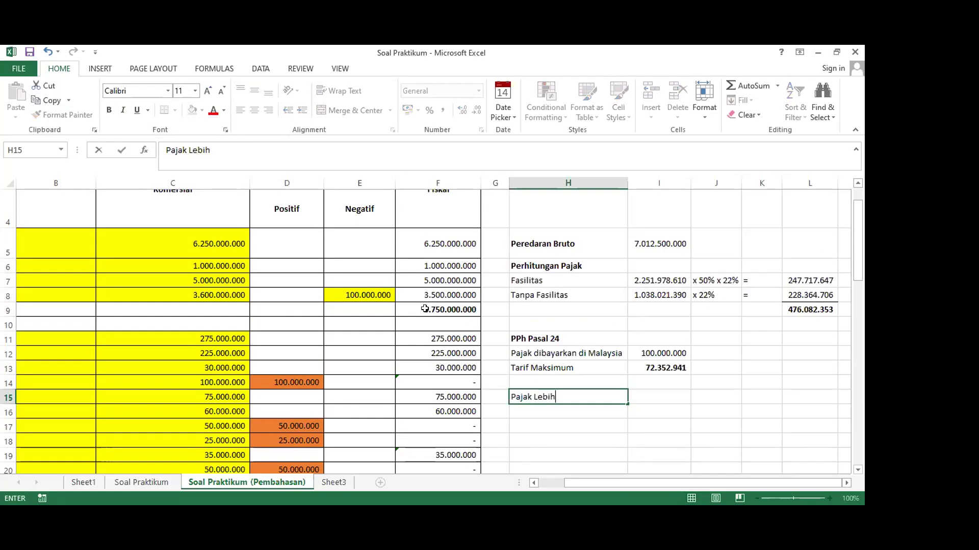
{"action": "type", "text": "/Kura"}
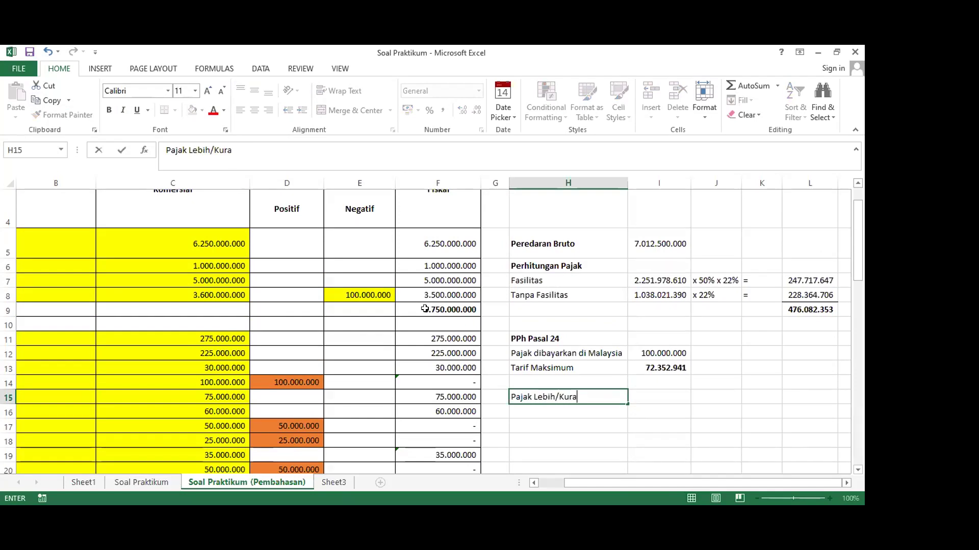
{"action": "type", "text": "ng Bayar"}
{"action": "key", "text": "Tab"}
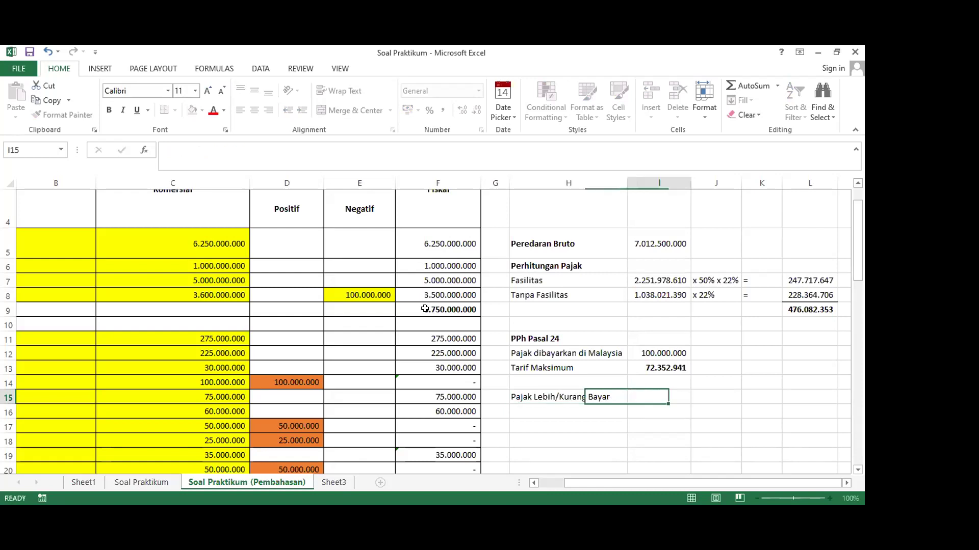
{"action": "left_click", "coordinate": [520, 395]}
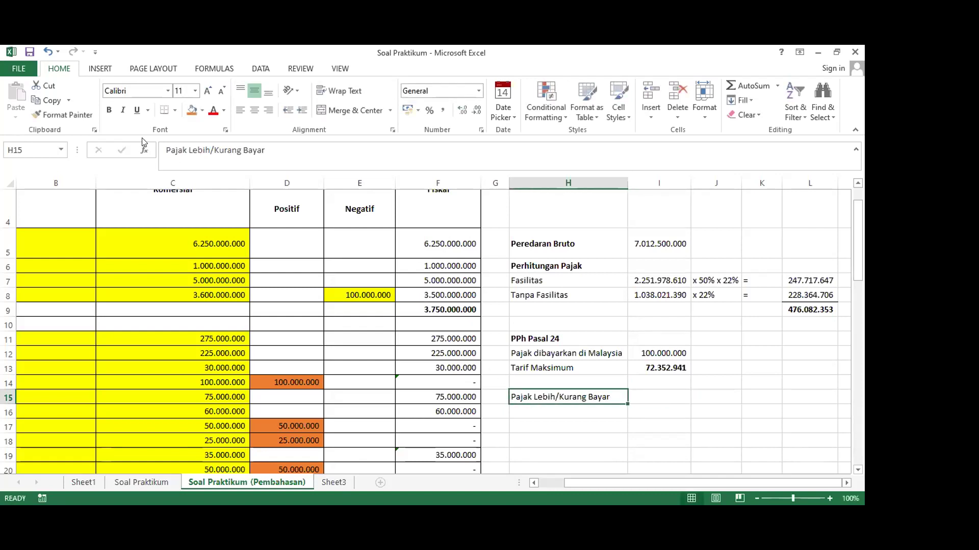
{"action": "left_click", "coordinate": [108, 110]}
Label H16 'PPh Terutang' and narrow column K
{"action": "left_click", "coordinate": [537, 410]}
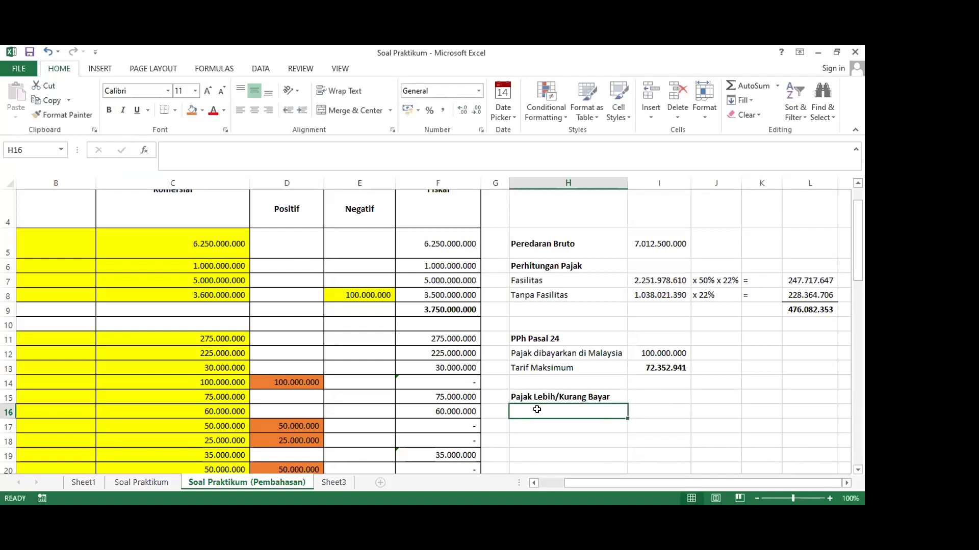
{"action": "scroll", "coordinate": [536, 410], "scroll_direction": "down", "scroll_amount": 2}
{"action": "scroll", "coordinate": [541, 400], "scroll_direction": "up", "scroll_amount": 2}
{"action": "type", "text": "PPh Terutang"}
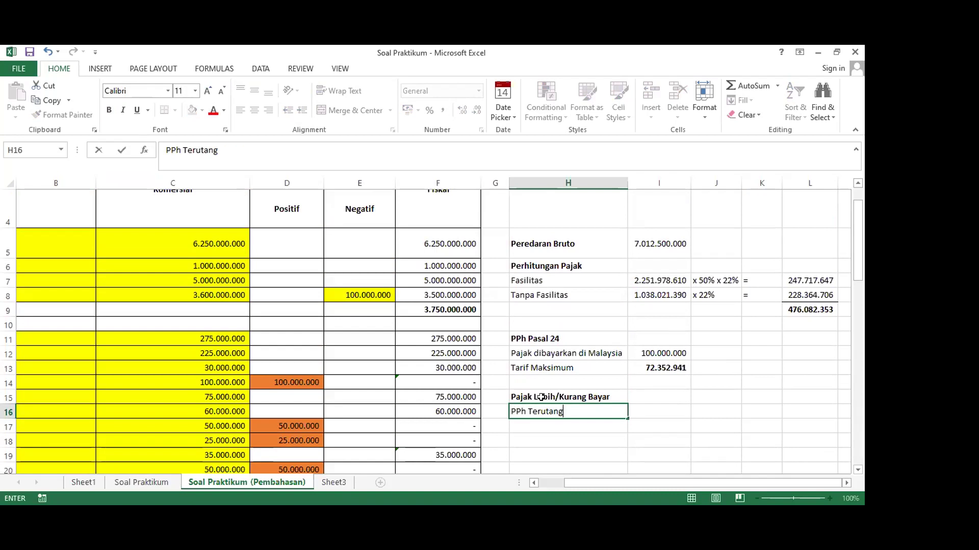
{"action": "key", "text": "Tab"}
{"action": "key", "text": "Tab"}
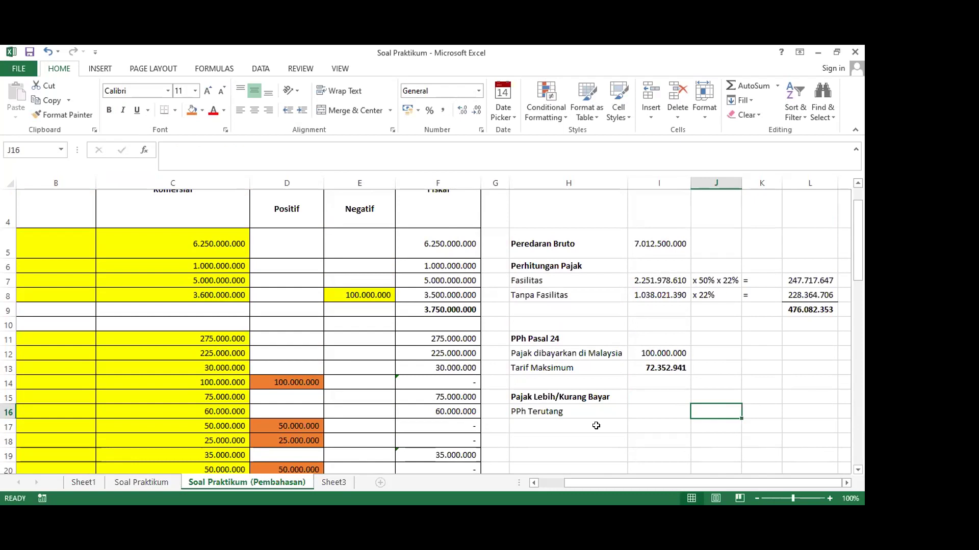
{"action": "scroll", "coordinate": [600, 395], "scroll_direction": "down", "scroll_amount": 1}
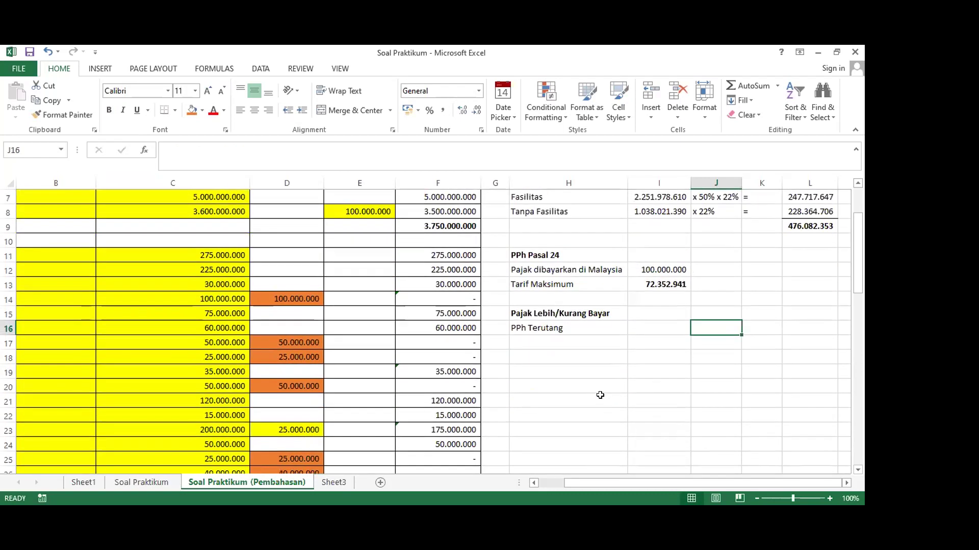
{"action": "scroll", "coordinate": [600, 396], "scroll_direction": "up", "scroll_amount": 2}
{"action": "scroll", "coordinate": [604, 362], "scroll_direction": "down", "scroll_amount": 1}
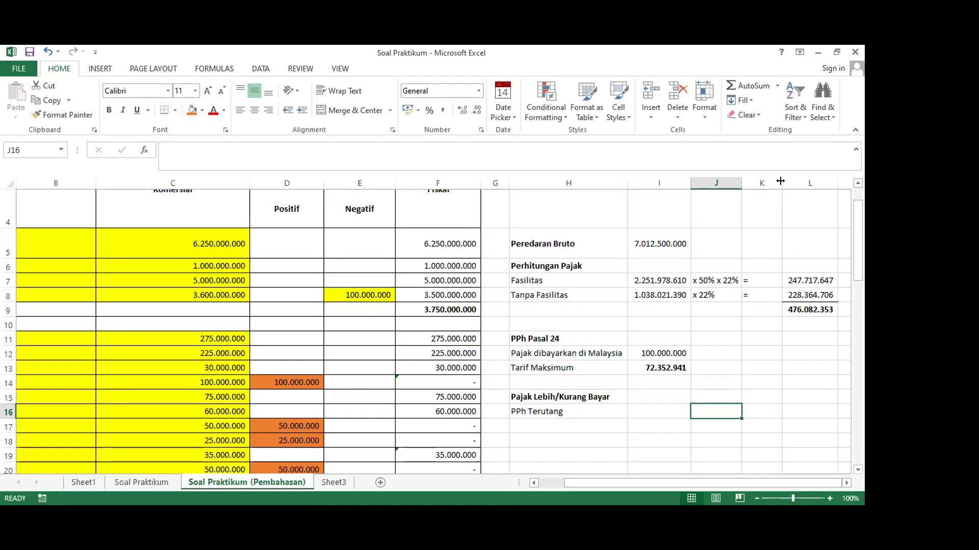
{"action": "left_click_drag", "start_coordinate": [780, 181], "coordinate": [762, 181]}
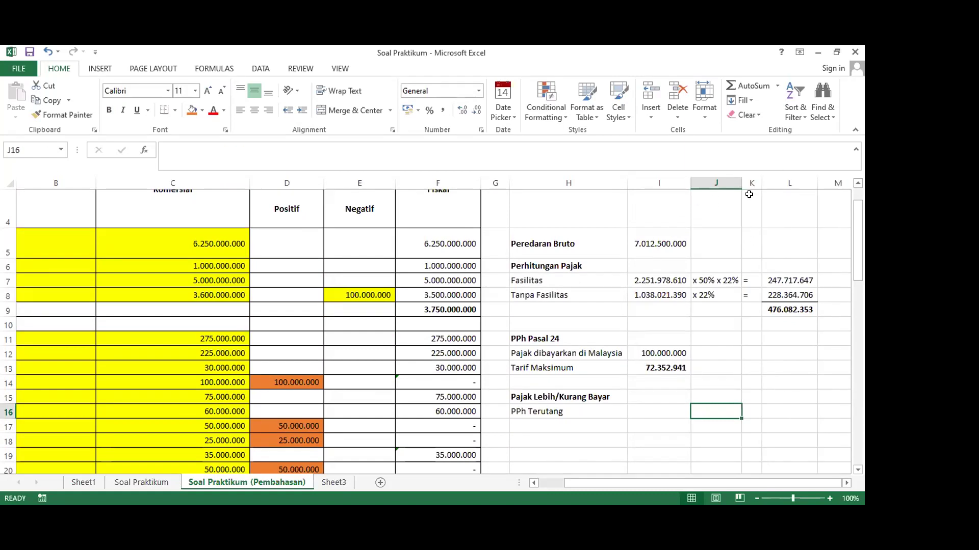
Centre the equals signs in column K and review the tax figures in column L
{"action": "left_click", "coordinate": [747, 180]}
{"action": "left_click", "coordinate": [254, 110]}
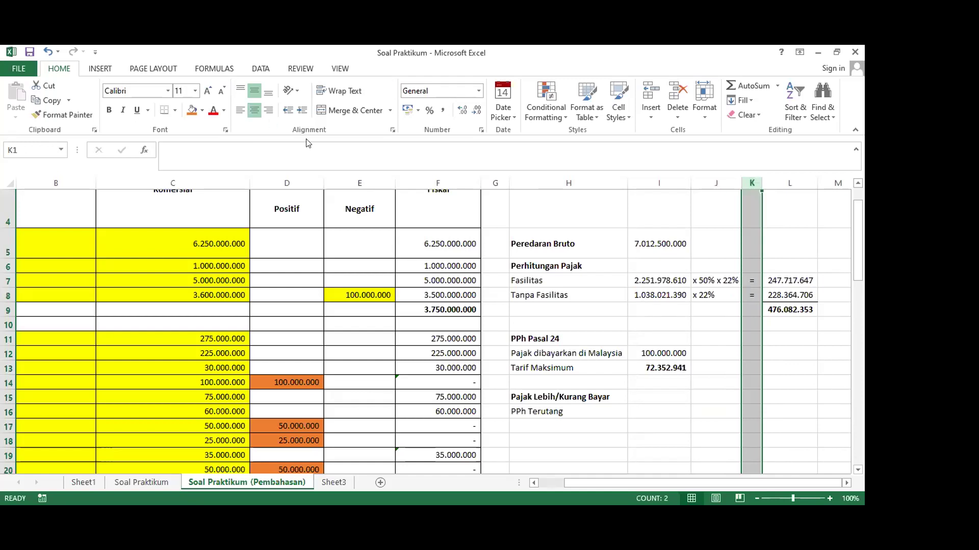
{"action": "left_click", "coordinate": [729, 378]}
{"action": "left_click", "coordinate": [785, 298]}
{"action": "left_click", "coordinate": [777, 324]}
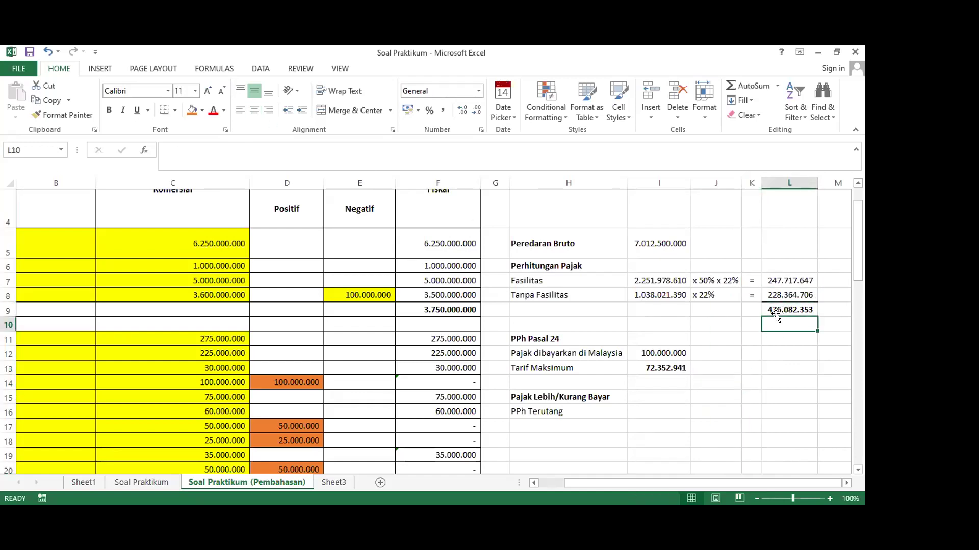
{"action": "left_click", "coordinate": [776, 308]}
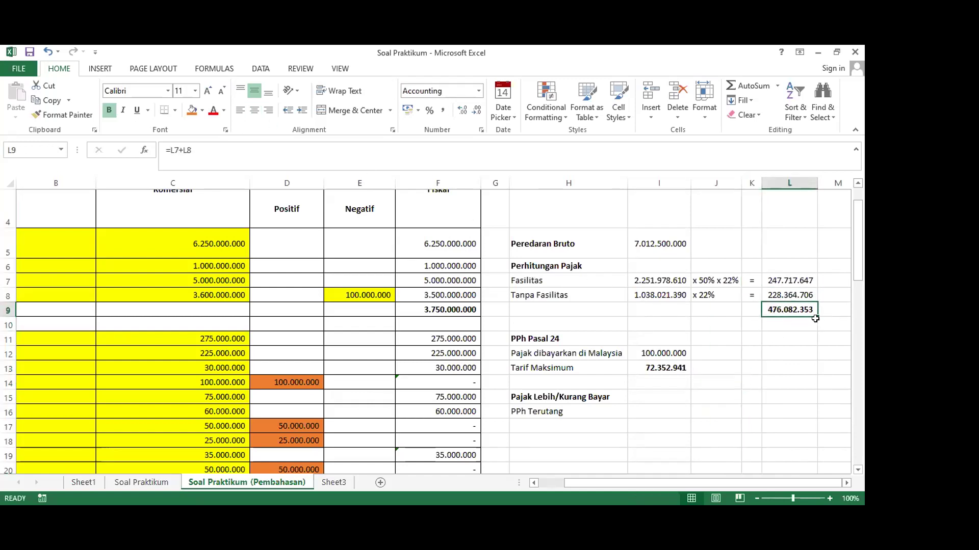
Widen column J and enter =L9 in J16, showing 476.082.353
{"action": "left_click", "coordinate": [699, 409]}
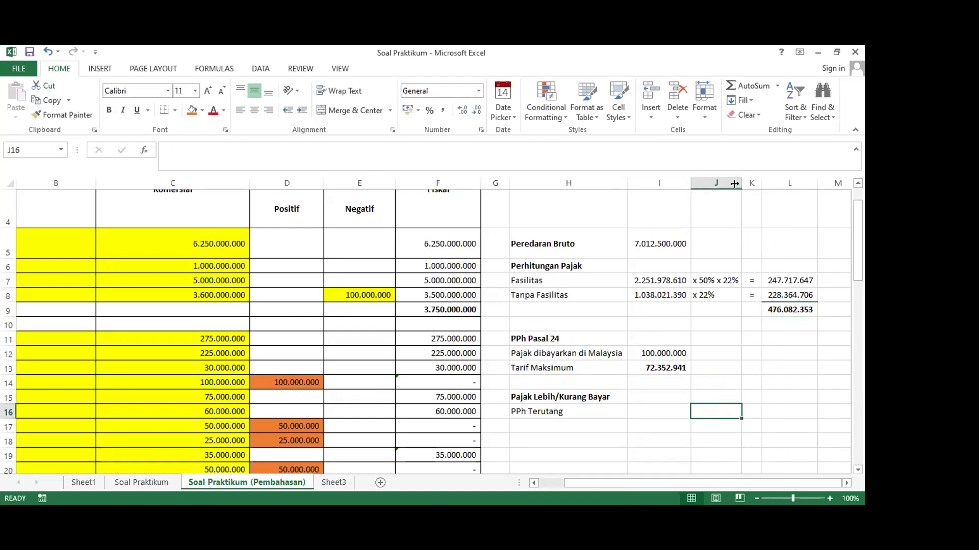
{"action": "left_click_drag", "start_coordinate": [734, 183], "coordinate": [741, 184]}
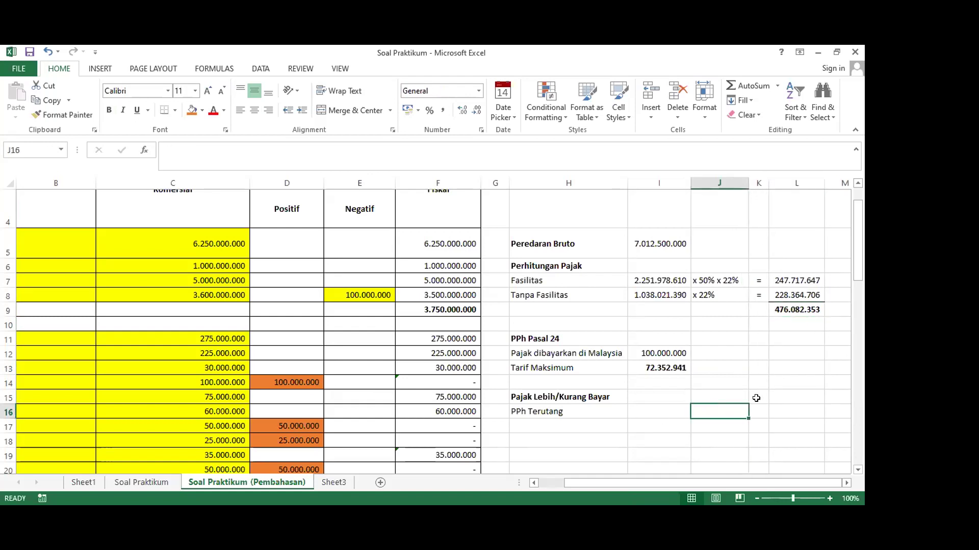
{"action": "type", "text": "="}
{"action": "left_click", "coordinate": [795, 311]}
{"action": "key", "text": "Return"}
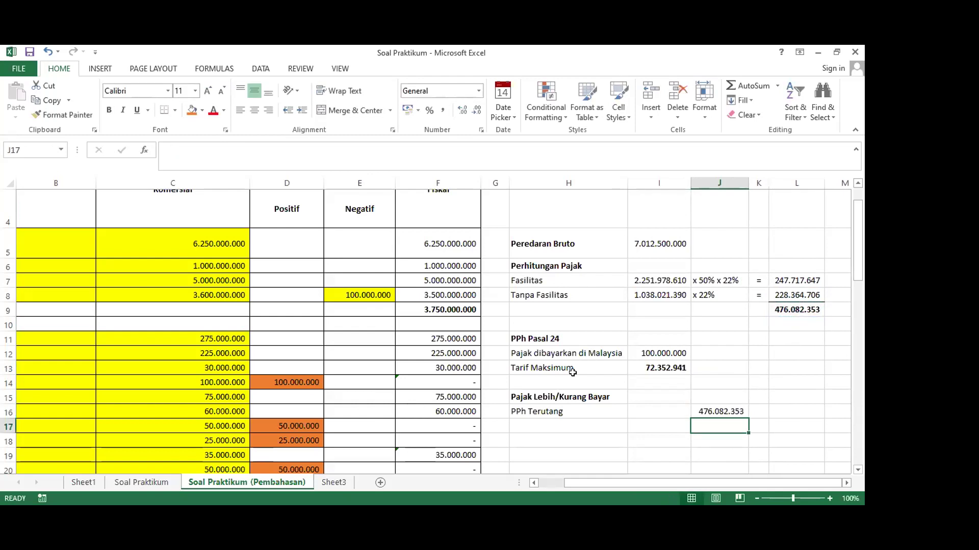
{"action": "scroll", "coordinate": [573, 372], "scroll_direction": "down", "scroll_amount": 1}
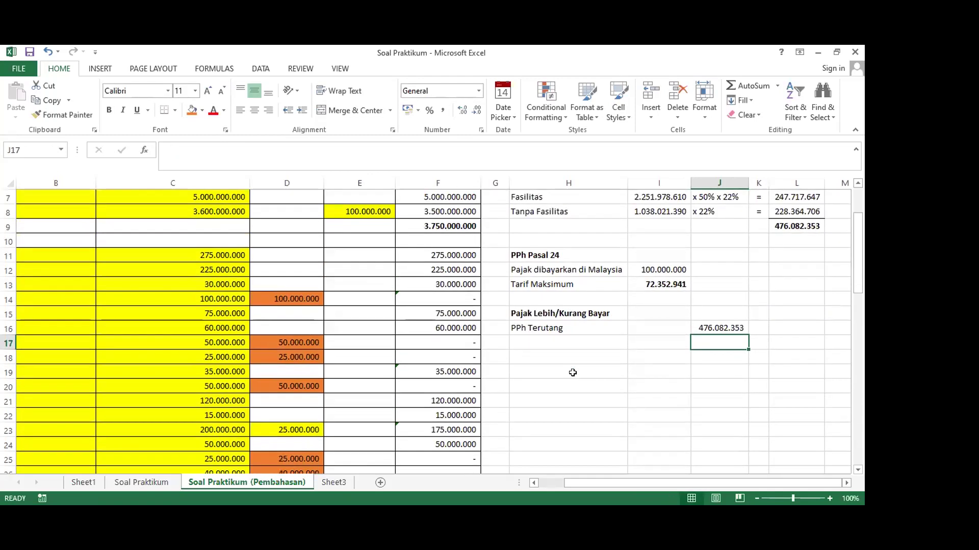
{"action": "left_click", "coordinate": [560, 342]}
{"action": "scroll", "coordinate": [560, 342], "scroll_direction": "down", "scroll_amount": 9}
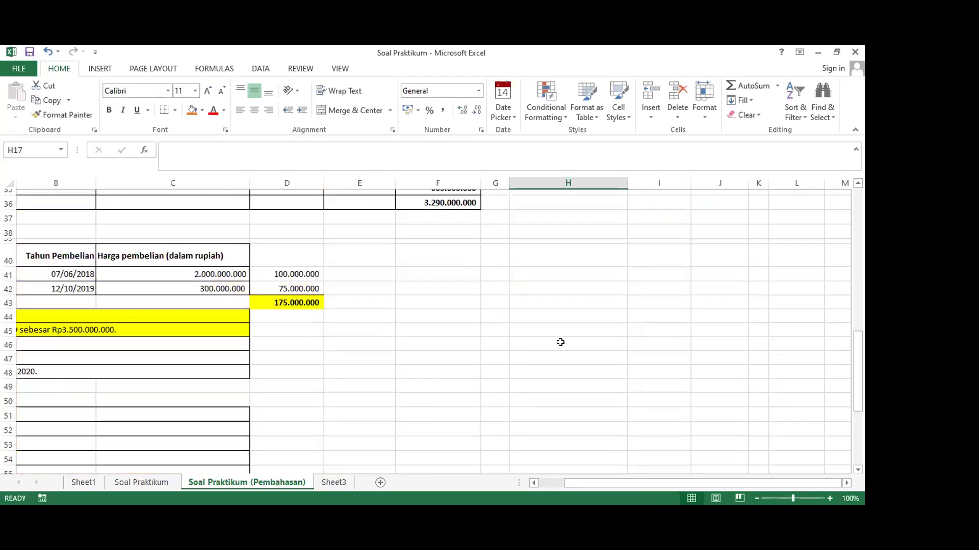
{"action": "scroll", "coordinate": [601, 426], "scroll_direction": "down", "scroll_amount": 1}
{"action": "scroll", "coordinate": [602, 425], "scroll_direction": "left", "scroll_amount": 2}
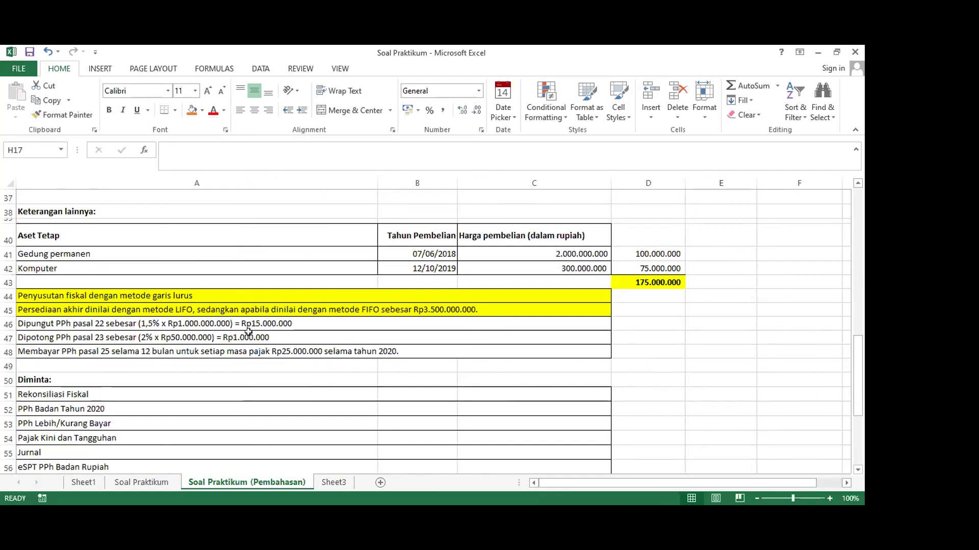
{"action": "left_click", "coordinate": [281, 324]}
{"action": "left_click", "coordinate": [290, 337]}
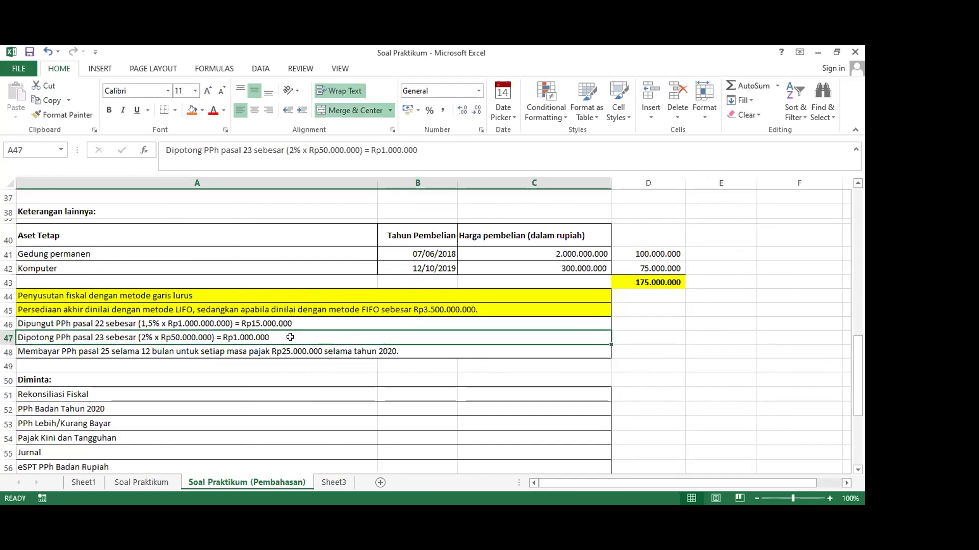
{"action": "left_click", "coordinate": [339, 352]}
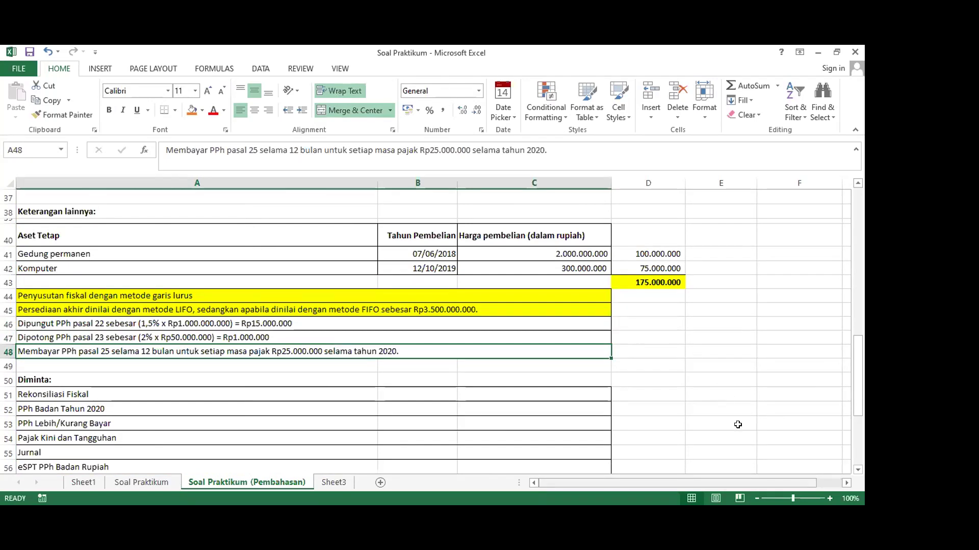
{"action": "left_click", "coordinate": [433, 323]}
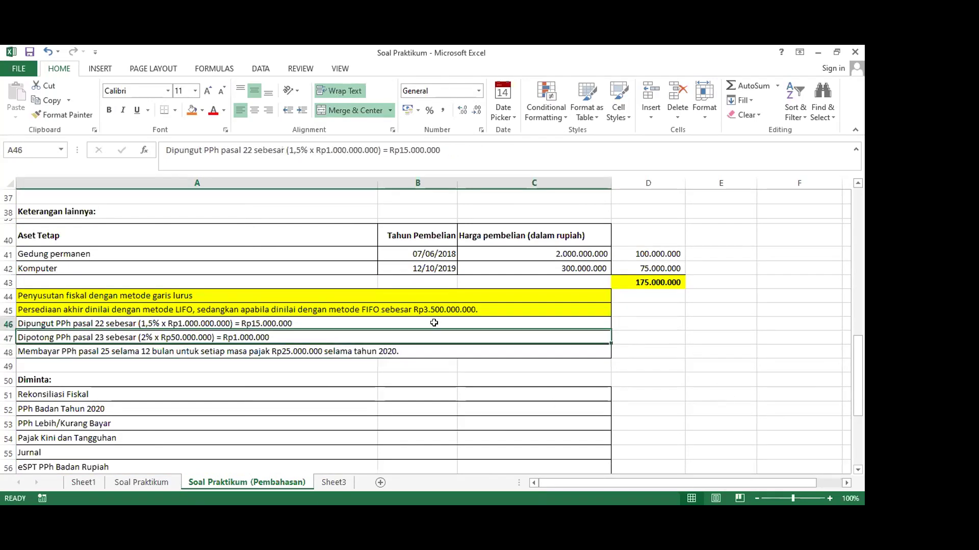
{"action": "left_click", "coordinate": [202, 111]}
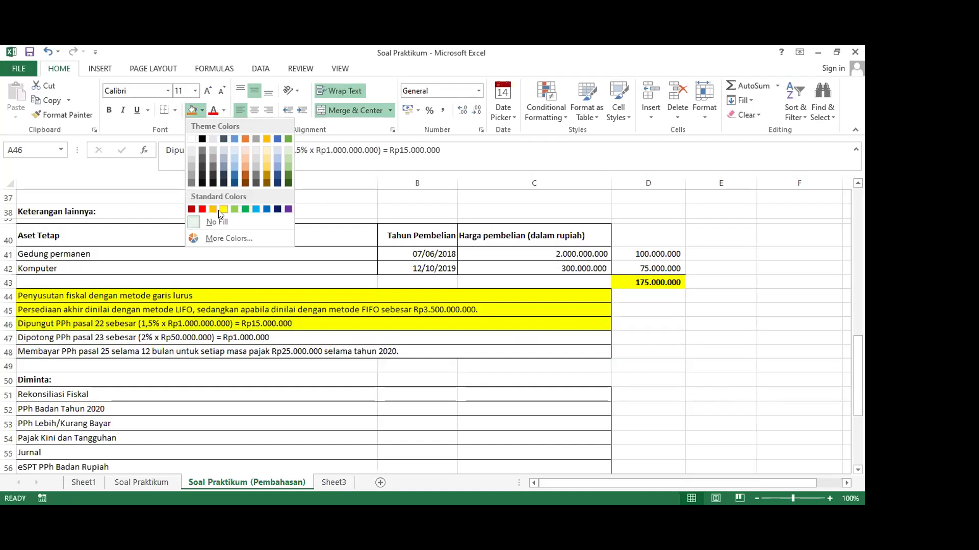
Fill the PPh 22 note in A46 yellow
{"action": "left_click", "coordinate": [222, 209]}
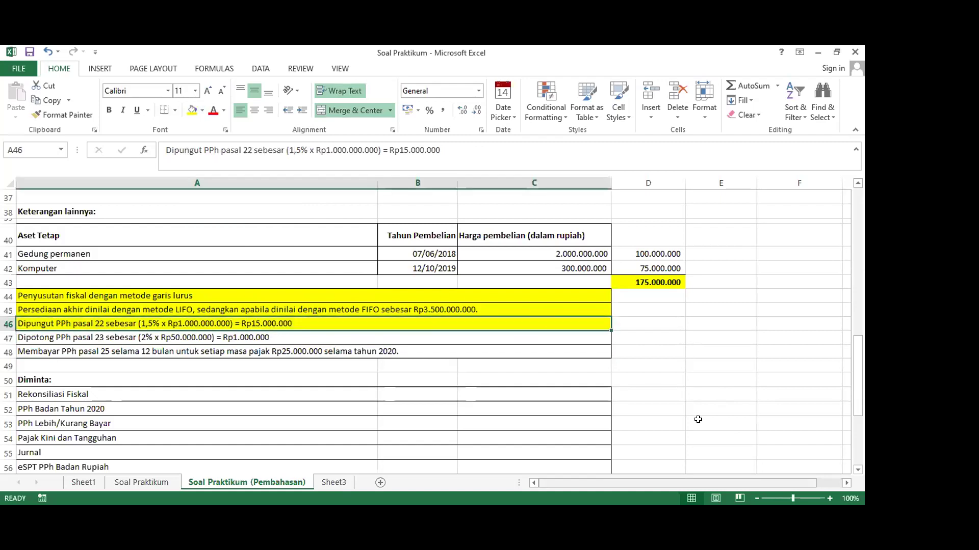
{"action": "scroll", "coordinate": [698, 420], "scroll_direction": "right", "scroll_amount": 2}
{"action": "scroll", "coordinate": [698, 419], "scroll_direction": "up", "scroll_amount": 9}
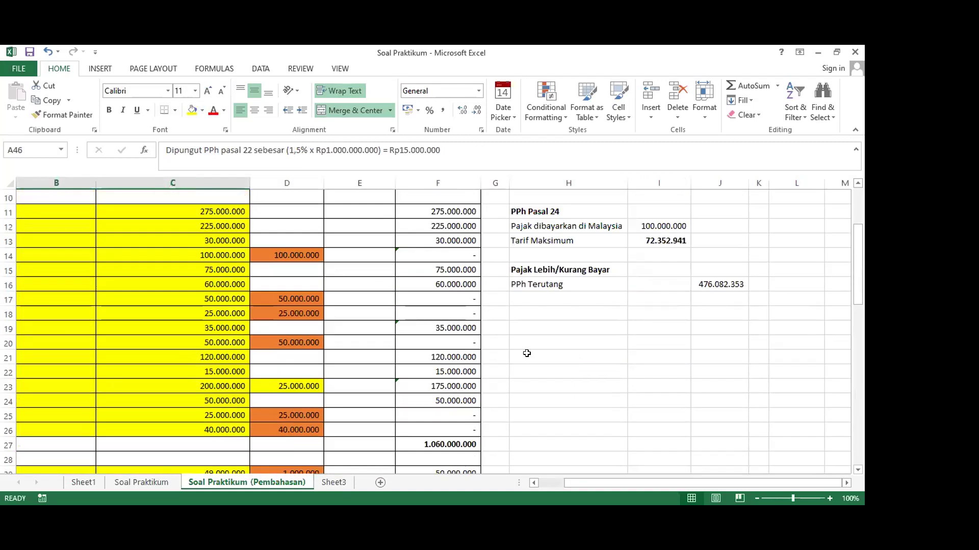
Add Pasal 22 with 15.000.000 and apply Comma Style to I16:I23
{"action": "left_click", "coordinate": [528, 296]}
{"action": "type", "text": "Pasal 22"}
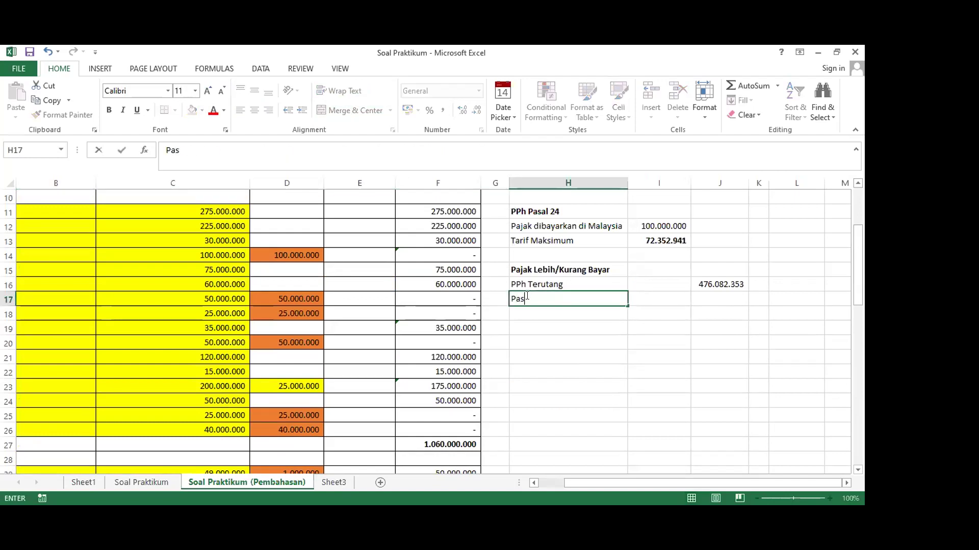
{"action": "key", "text": "Tab"}
{"action": "type", "text": "15000000"}
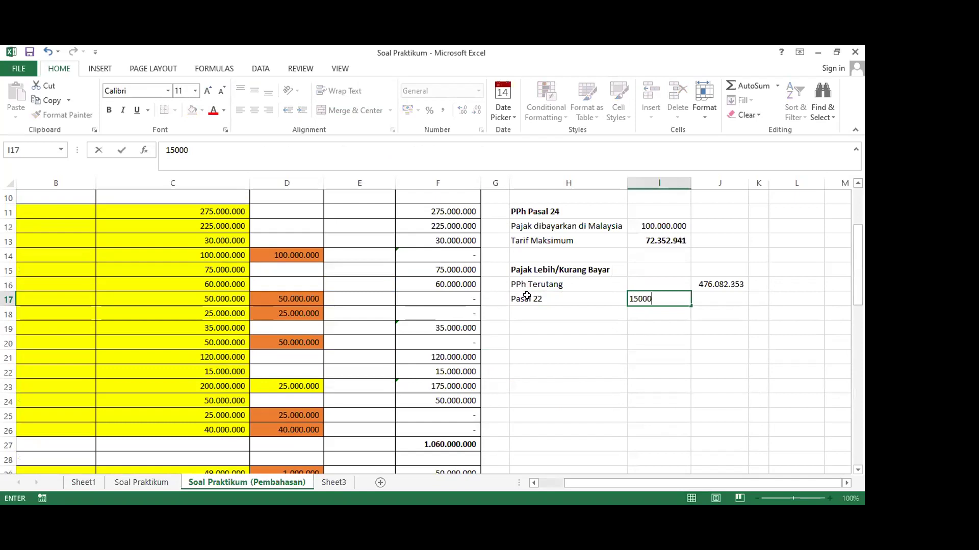
{"action": "key", "text": "Tab"}
{"action": "left_click_drag", "start_coordinate": [649, 285], "coordinate": [645, 387]}
{"action": "left_click", "coordinate": [445, 111]}
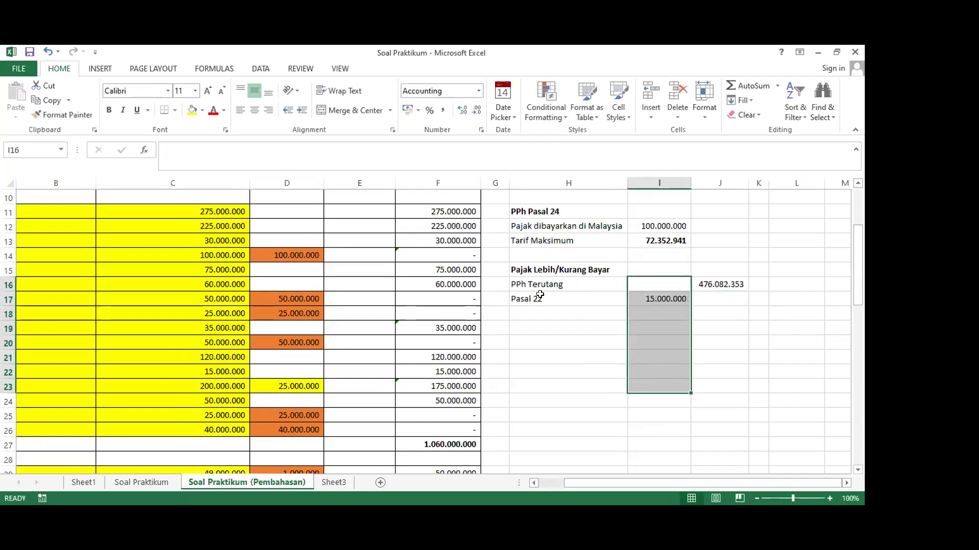
List Pasal 23, Pasal 24 and Pasal 25 labels in H18:H20
{"action": "left_click", "coordinate": [557, 314]}
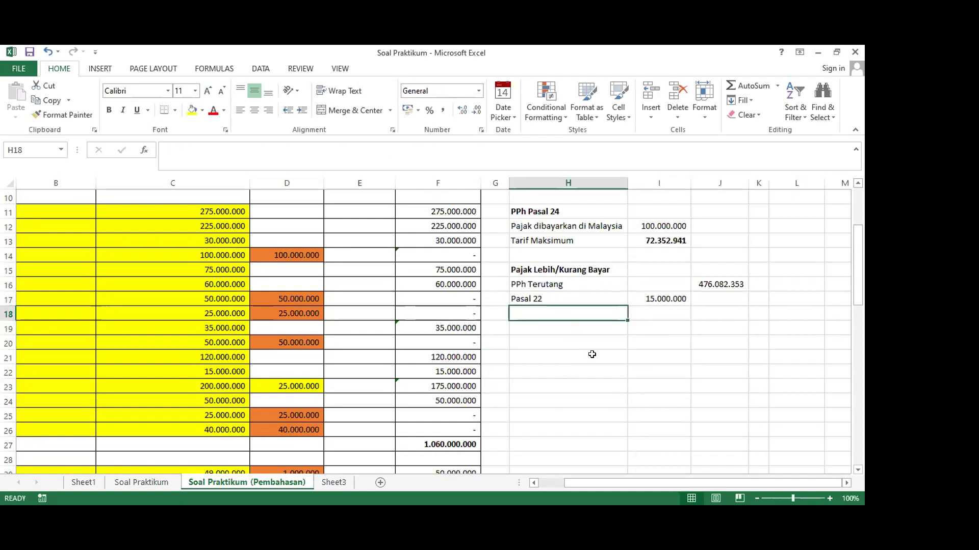
{"action": "type", "text": "Pasal 23"}
{"action": "key", "text": "Return"}
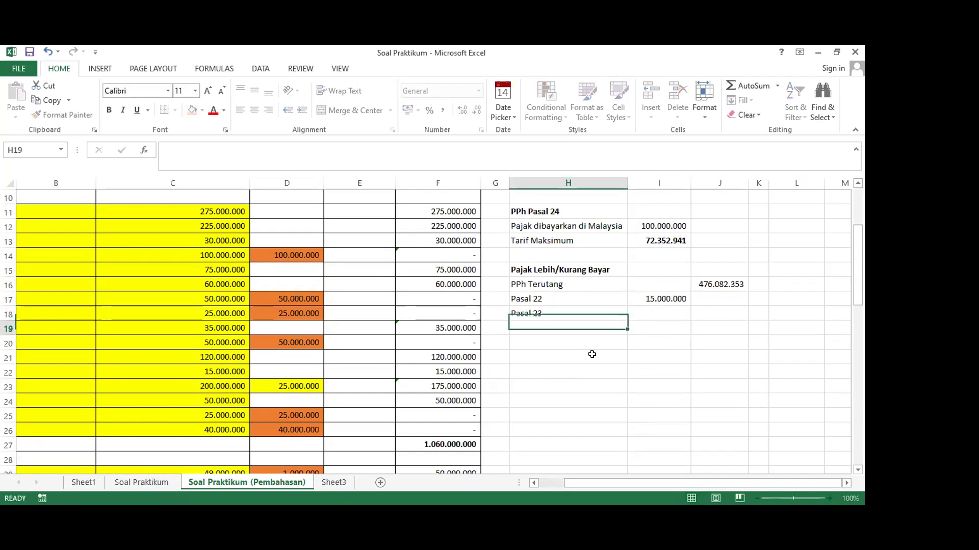
{"action": "type", "text": "Pasal 2"}
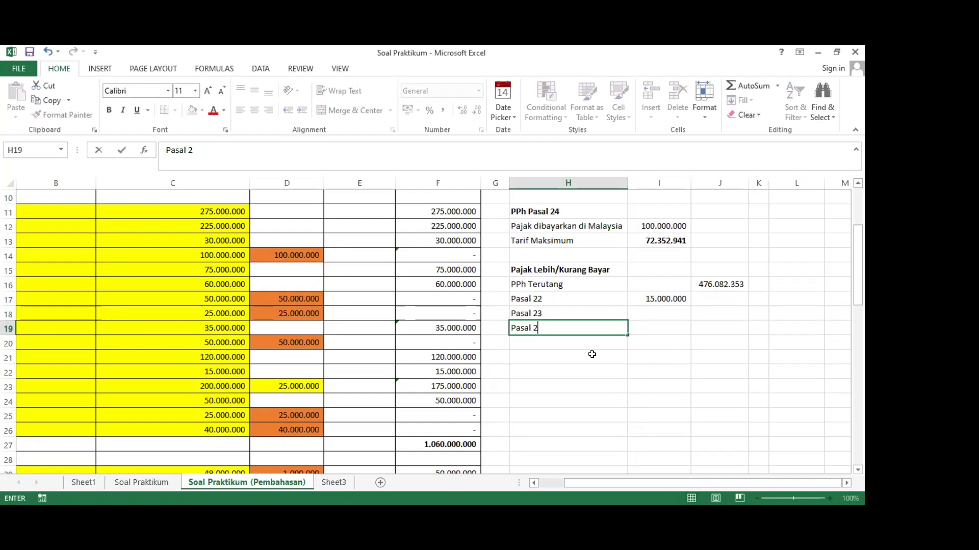
{"action": "type", "text": "4"}
{"action": "key", "text": "Return"}
{"action": "type", "text": "Pasal 2"}
{"action": "key", "text": "Right"}
{"action": "key", "text": "Left"}
{"action": "scroll", "coordinate": [592, 354], "scroll_direction": "down", "scroll_amount": 9}
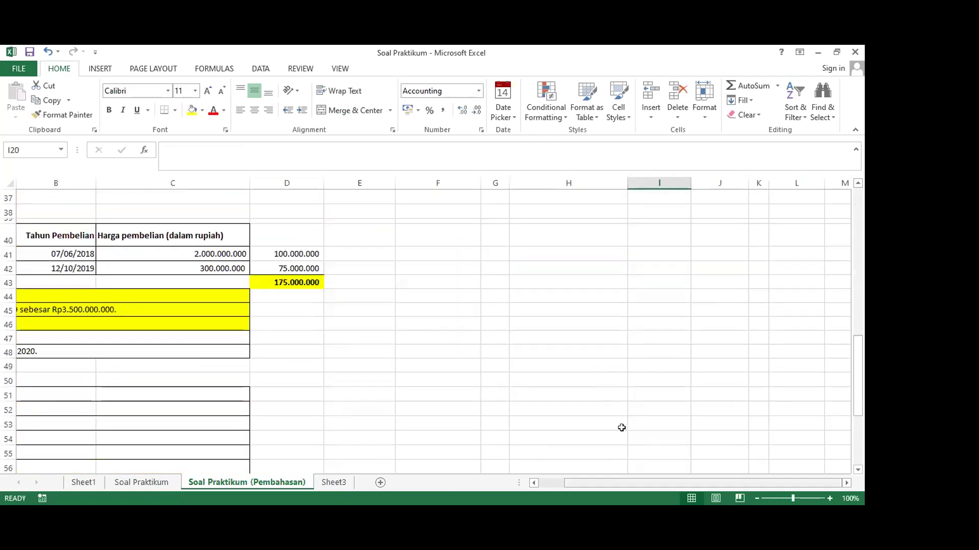
Enter 1.000.000 as the Pasal 23 amount in I18
{"action": "scroll", "coordinate": [621, 428], "scroll_direction": "left", "scroll_amount": 2}
{"action": "scroll", "coordinate": [621, 428], "scroll_direction": "right", "scroll_amount": 1}
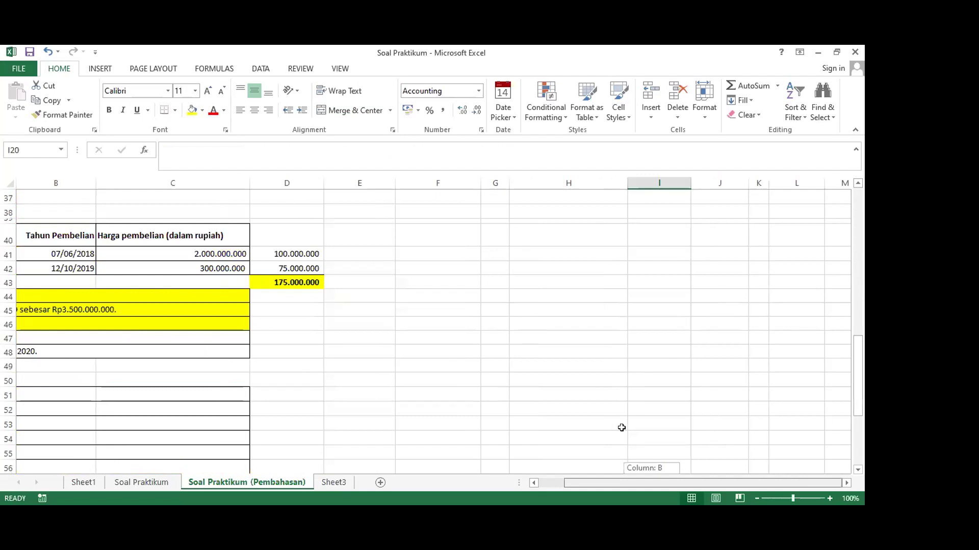
{"action": "scroll", "coordinate": [621, 428], "scroll_direction": "left", "scroll_amount": 1}
{"action": "scroll", "coordinate": [621, 428], "scroll_direction": "right", "scroll_amount": 1}
{"action": "scroll", "coordinate": [684, 387], "scroll_direction": "up", "scroll_amount": 11}
{"action": "scroll", "coordinate": [672, 379], "scroll_direction": "down", "scroll_amount": 1}
{"action": "left_click", "coordinate": [649, 356]}
{"action": "type", "text": "1.000."}
{"action": "type", "text": "00000"}
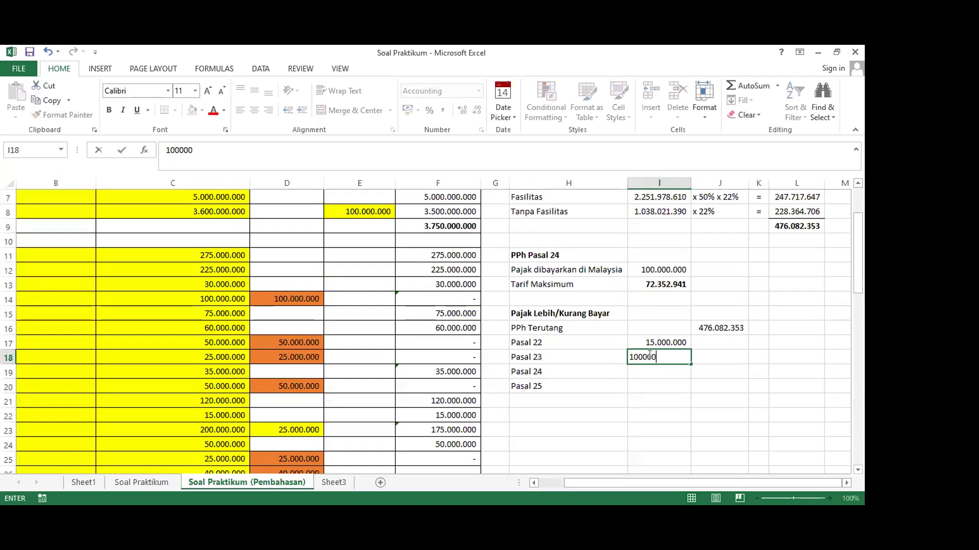
{"action": "key", "text": "Return"}
Link Pasal 24 to I13 (72.352.941) and enter 25.000.000 for Pasal 25
{"action": "type", "text": "="}
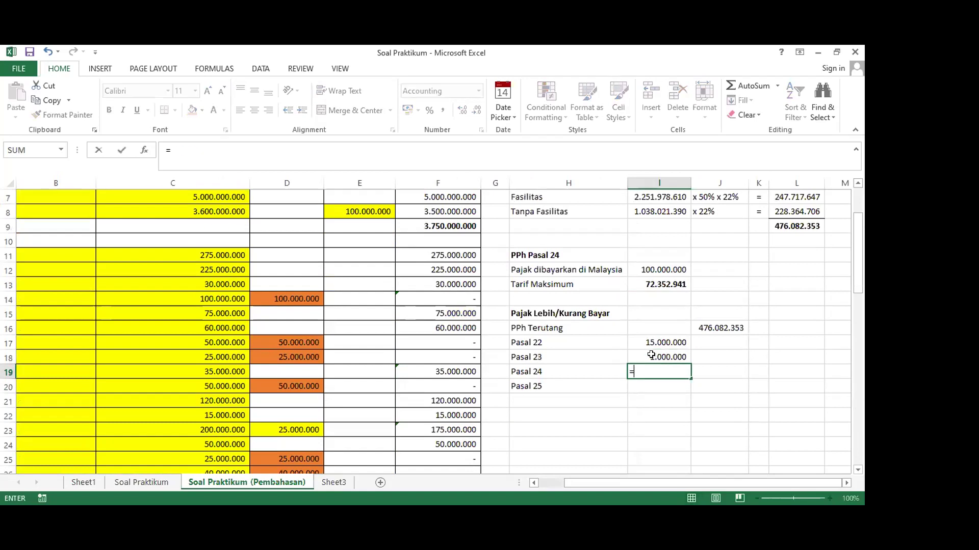
{"action": "scroll", "coordinate": [656, 283], "scroll_direction": "up", "scroll_amount": 1}
{"action": "left_click", "coordinate": [660, 368]}
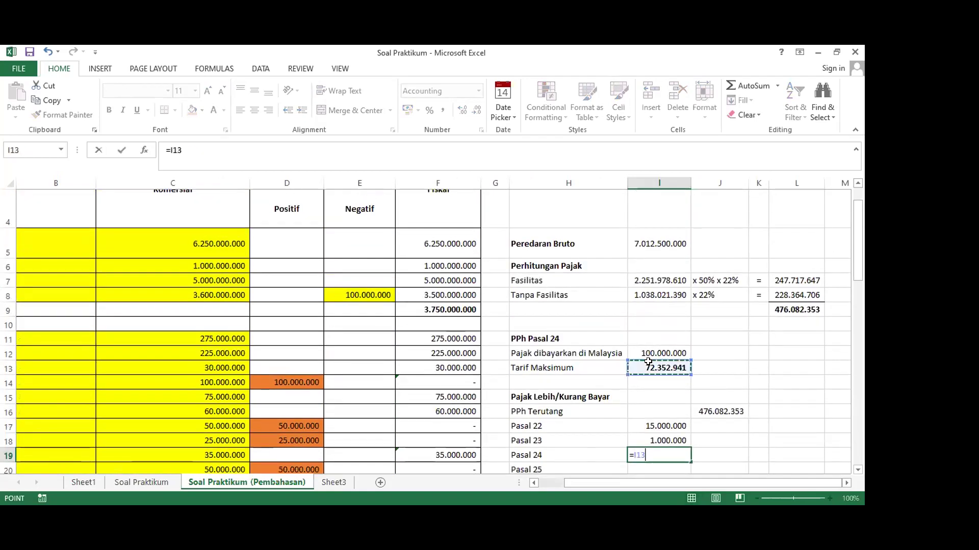
{"action": "key", "text": "Return"}
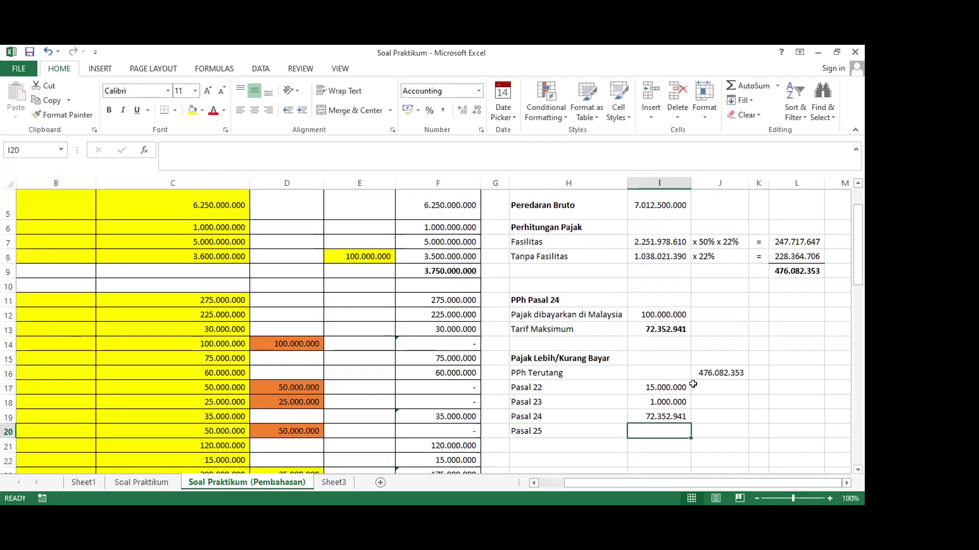
{"action": "scroll", "coordinate": [693, 384], "scroll_direction": "down", "scroll_amount": 1}
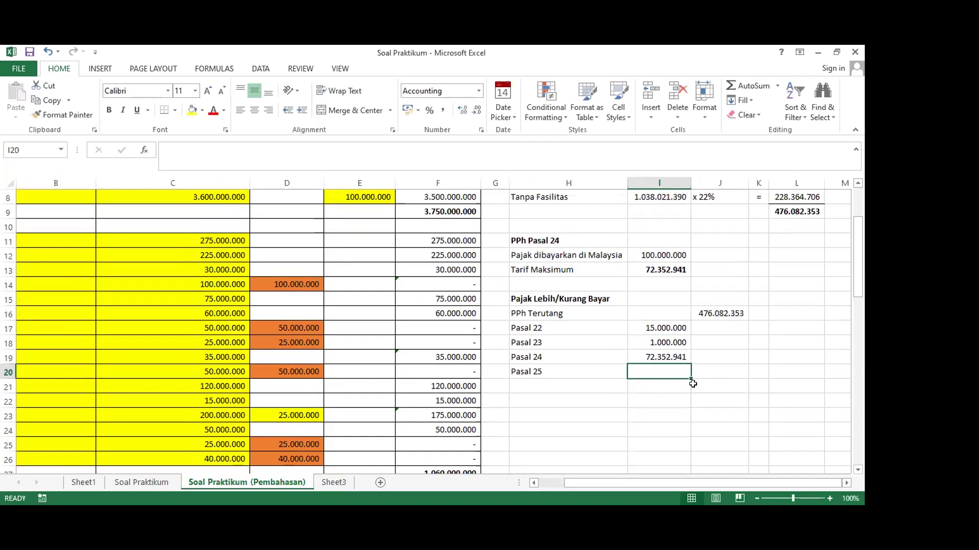
{"action": "type", "text": "25.000.000"}
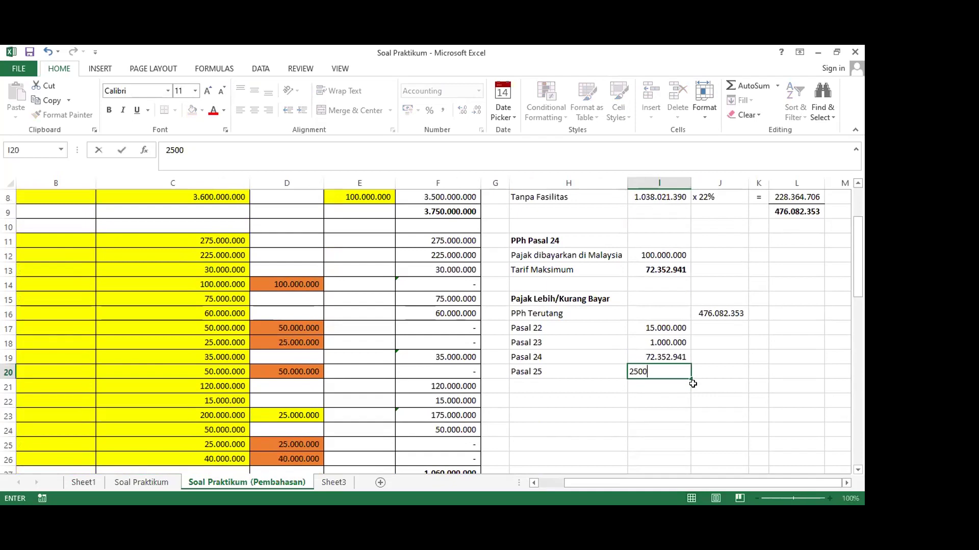
{"action": "key", "text": "Tab"}
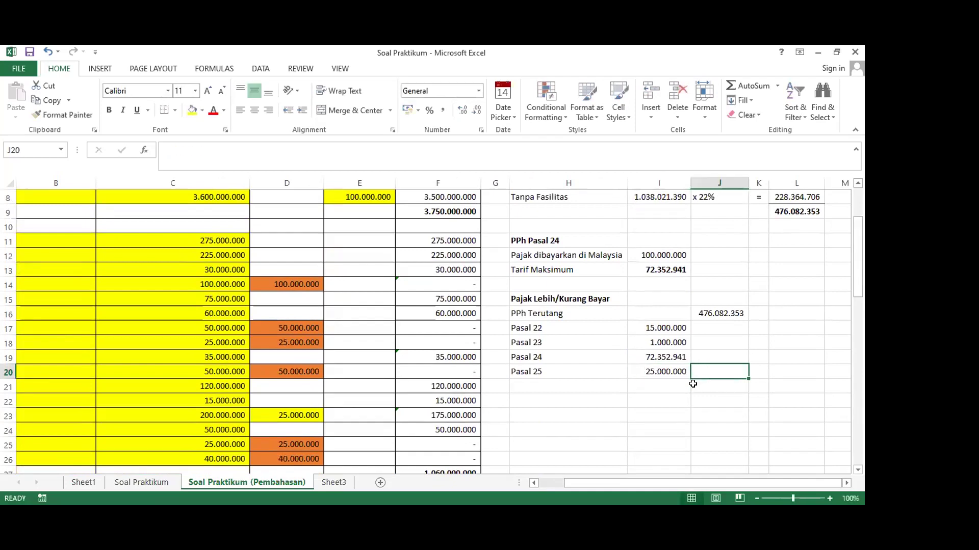
Review the Pasal 22 credit, PPh Terutang and total tax formulas
{"action": "left_click", "coordinate": [646, 330]}
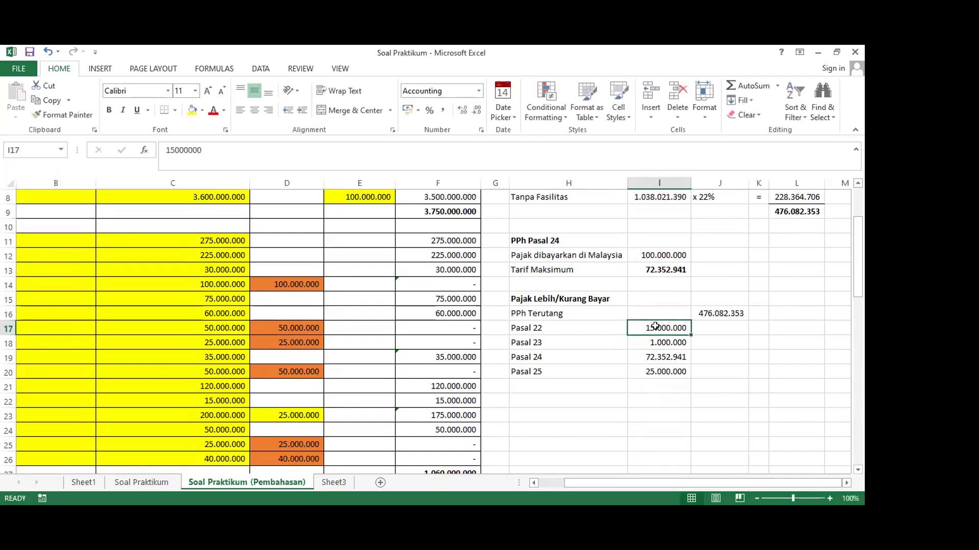
{"action": "left_click", "coordinate": [694, 313]}
{"action": "scroll", "coordinate": [694, 313], "scroll_direction": "up", "scroll_amount": 2}
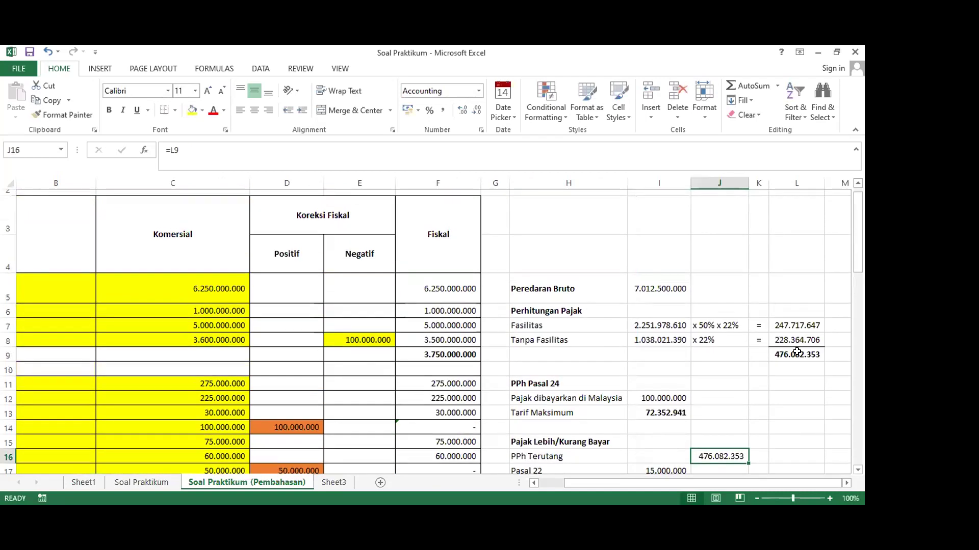
{"action": "left_click", "coordinate": [797, 352]}
{"action": "scroll", "coordinate": [644, 296], "scroll_direction": "up", "scroll_amount": 1}
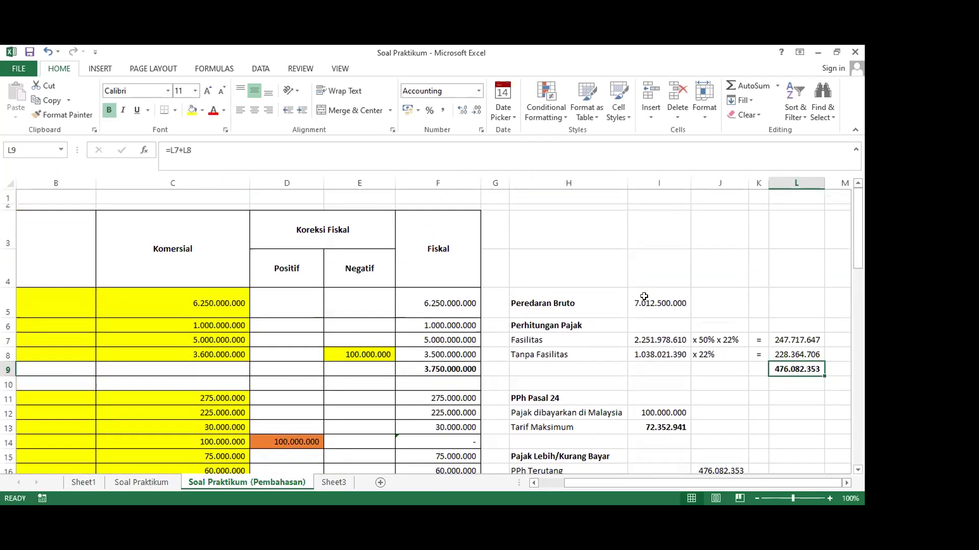
{"action": "scroll", "coordinate": [644, 296], "scroll_direction": "down", "scroll_amount": 1}
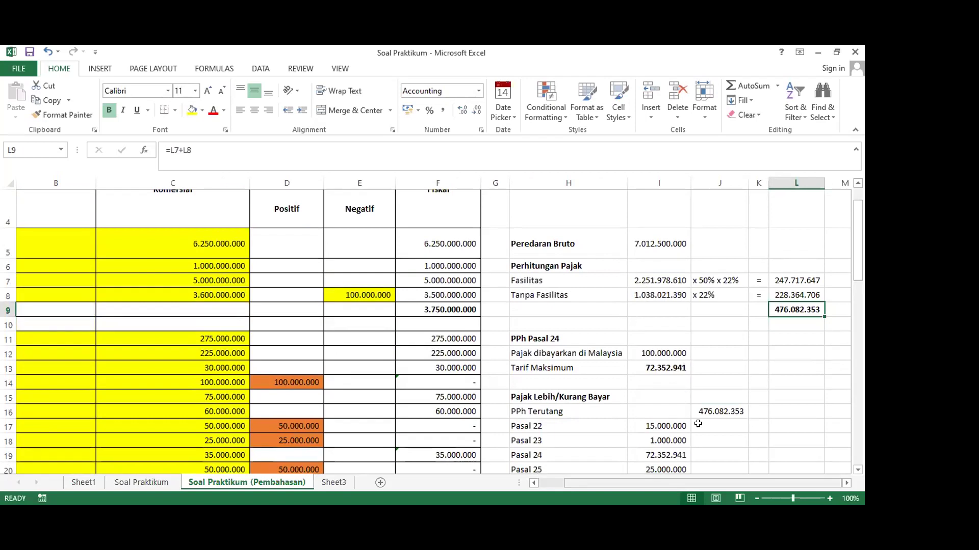
{"action": "scroll", "coordinate": [695, 425], "scroll_direction": "left", "scroll_amount": 5}
{"action": "scroll", "coordinate": [696, 425], "scroll_direction": "down", "scroll_amount": 3}
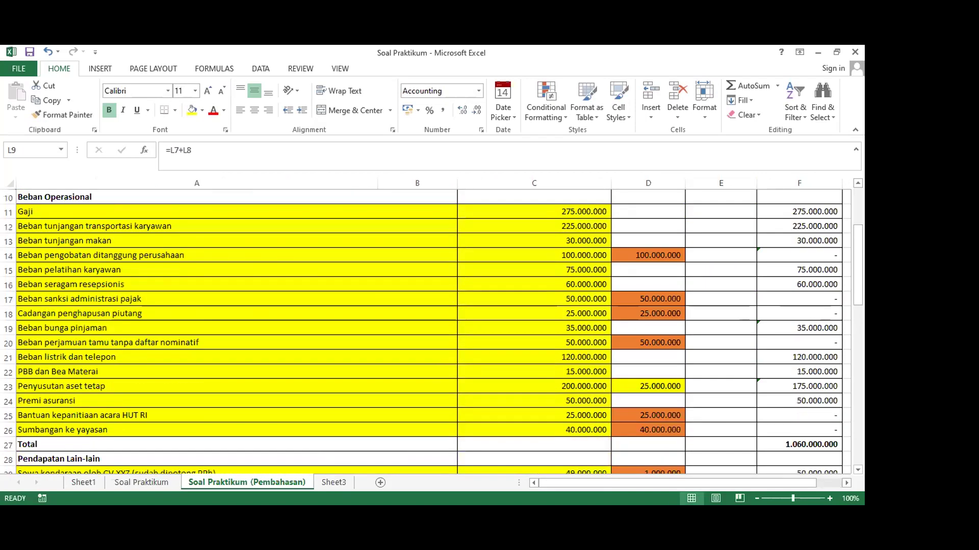
{"action": "scroll", "coordinate": [708, 345], "scroll_direction": "right", "scroll_amount": 5}
{"action": "scroll", "coordinate": [708, 345], "scroll_direction": "up", "scroll_amount": 2}
{"action": "scroll", "coordinate": [708, 345], "scroll_direction": "down", "scroll_amount": 1}
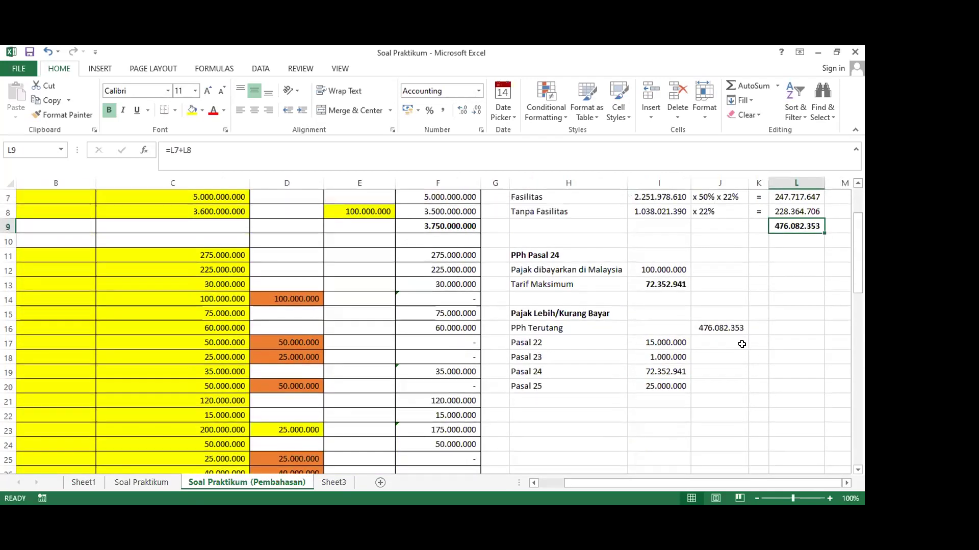
{"action": "left_click", "coordinate": [720, 370]}
{"action": "left_click_drag", "start_coordinate": [658, 342], "coordinate": [662, 356]}
Enter =SUM(I17:I20) in J21, totalling 113.352.941
{"action": "left_click", "coordinate": [705, 394]}
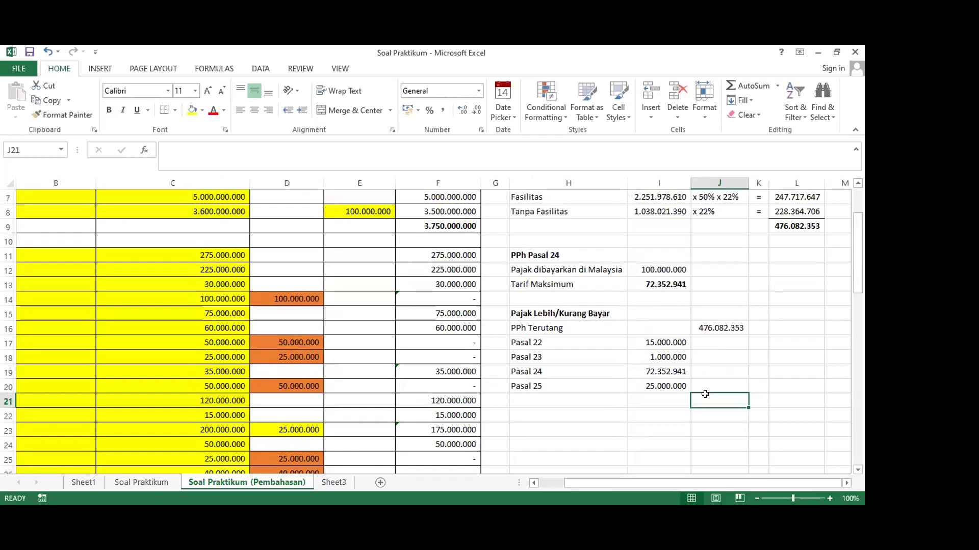
{"action": "type", "text": "="}
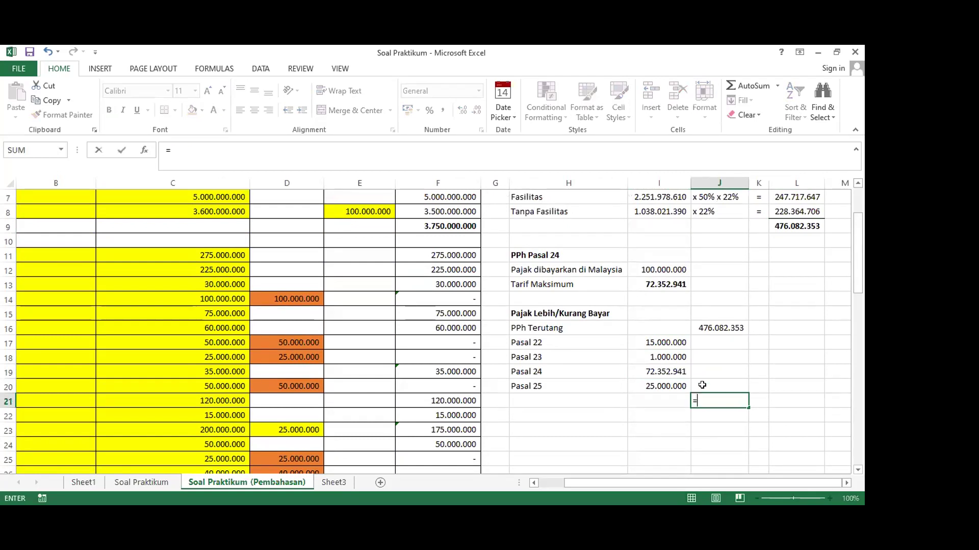
{"action": "type", "text": "sum("}
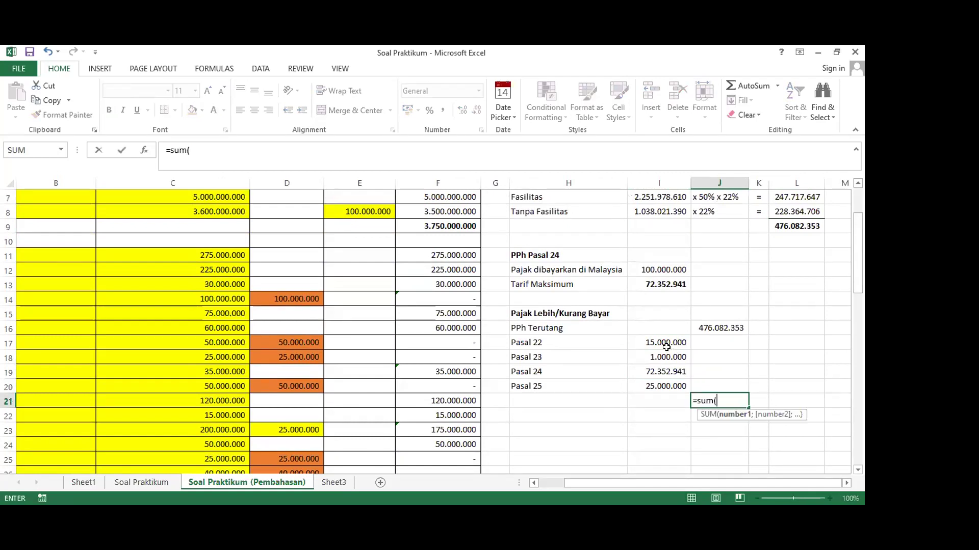
{"action": "left_click", "coordinate": [661, 343]}
{"action": "left_click_drag", "start_coordinate": [662, 343], "coordinate": [665, 387]}
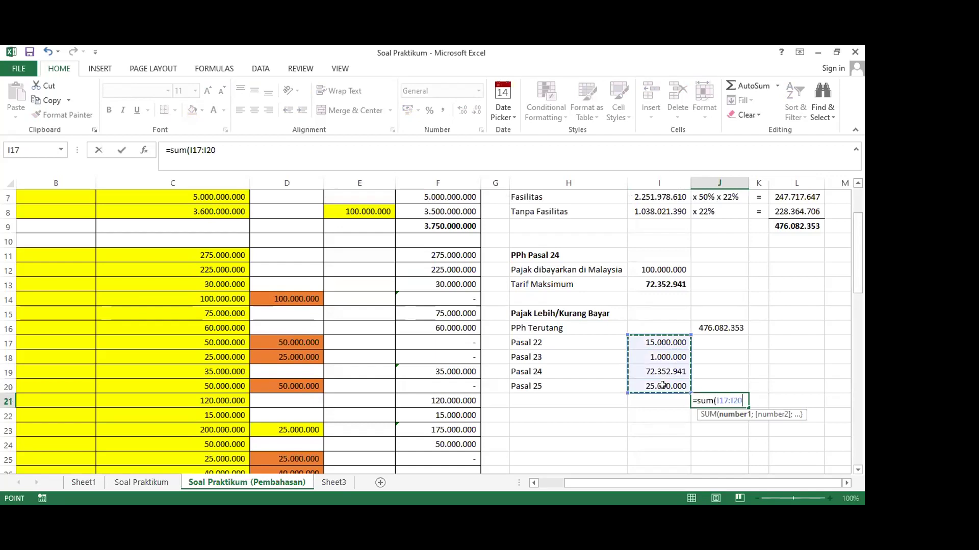
{"action": "key", "text": "Return"}
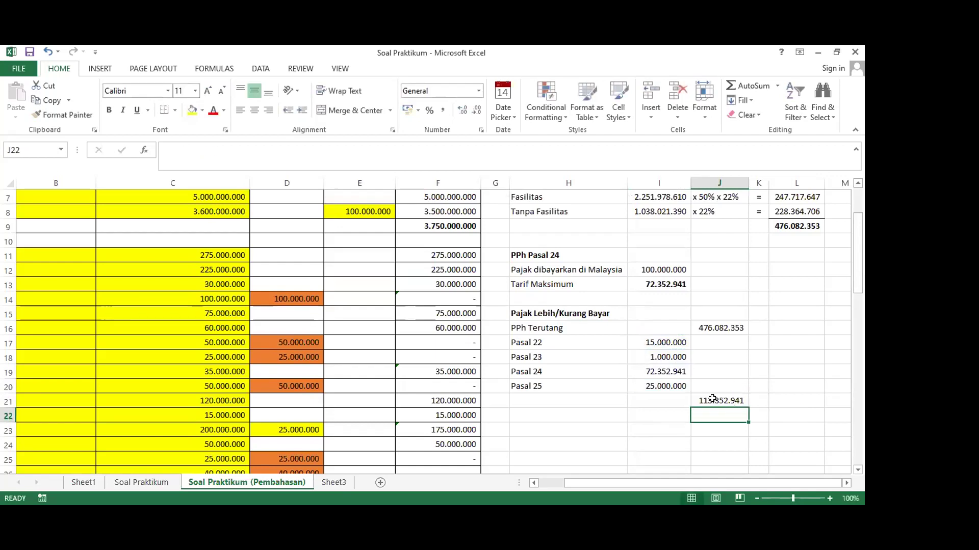
{"action": "left_click", "coordinate": [712, 398]}
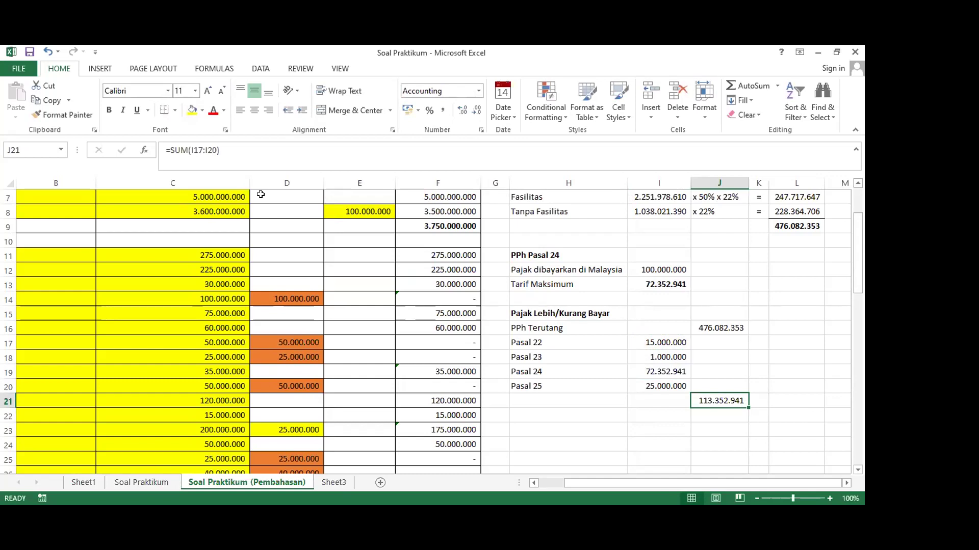
{"action": "left_click", "coordinate": [644, 409]}
Enter =J16-J21 in J22, giving 362.729.412
{"action": "left_click", "coordinate": [721, 414]}
{"action": "left_click", "coordinate": [716, 403]}
{"action": "left_click", "coordinate": [717, 409]}
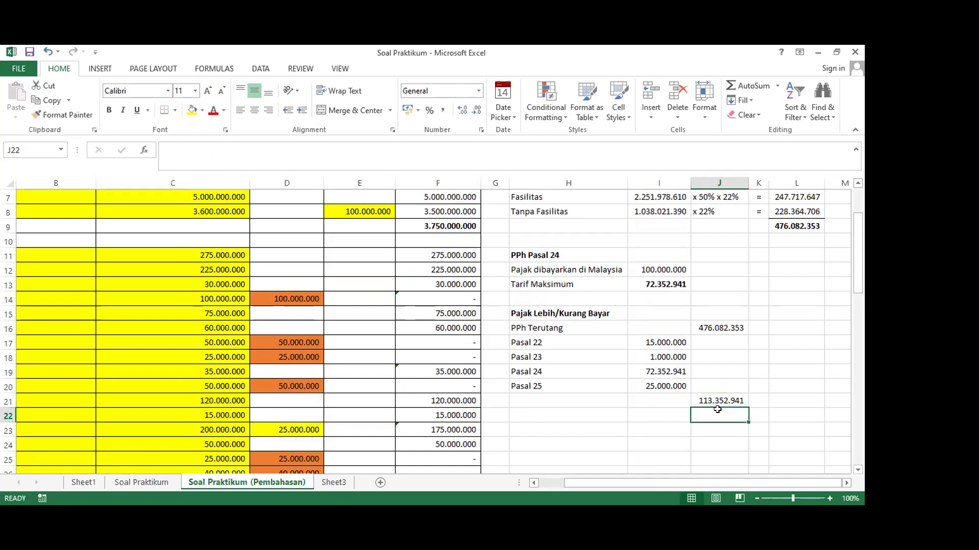
{"action": "type", "text": "="}
{"action": "left_click", "coordinate": [713, 326]}
{"action": "type", "text": "-"}
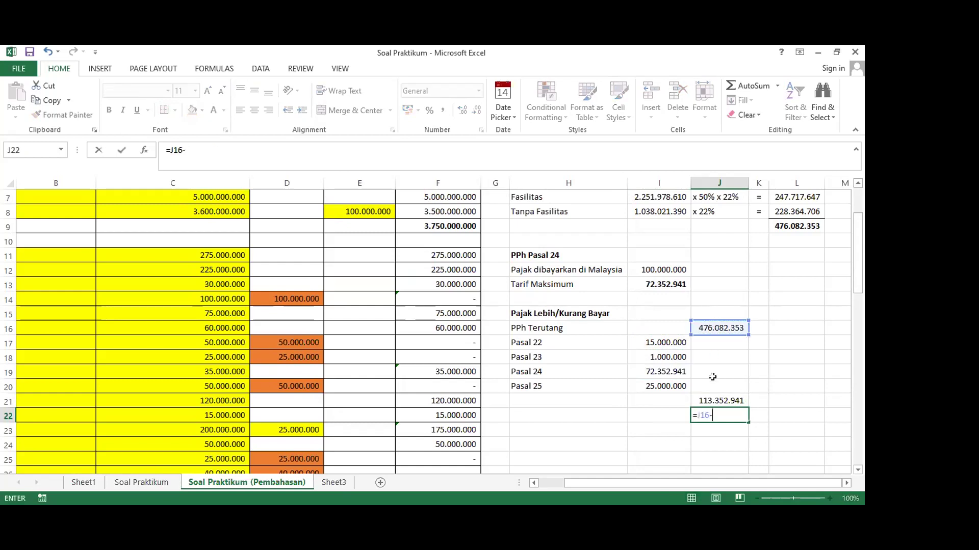
{"action": "left_click", "coordinate": [708, 398]}
{"action": "key", "text": "Return"}
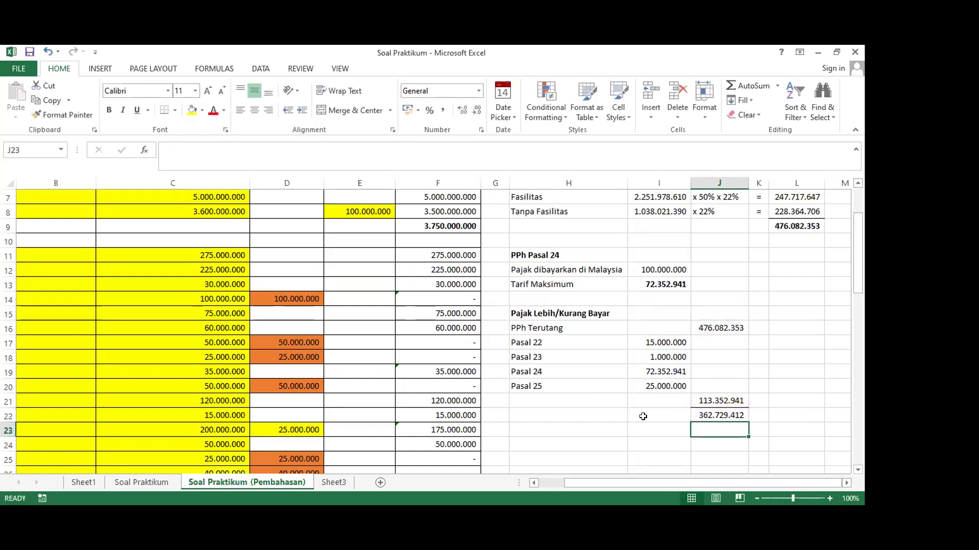
Label H22 'Pajak Kurang Bayar' and make the J22 result bold
{"action": "left_click", "coordinate": [573, 414]}
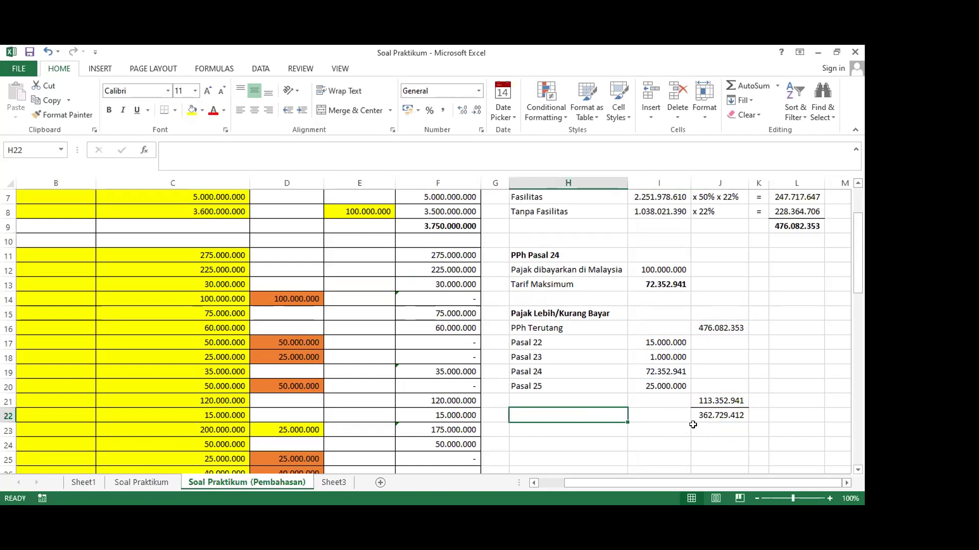
{"action": "type", "text": "P"}
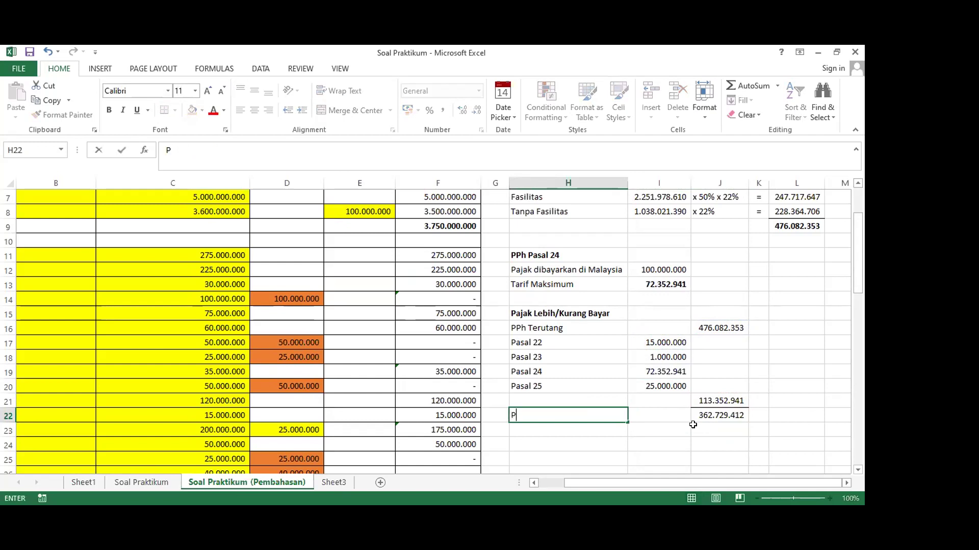
{"action": "type", "text": "ajak Kur"}
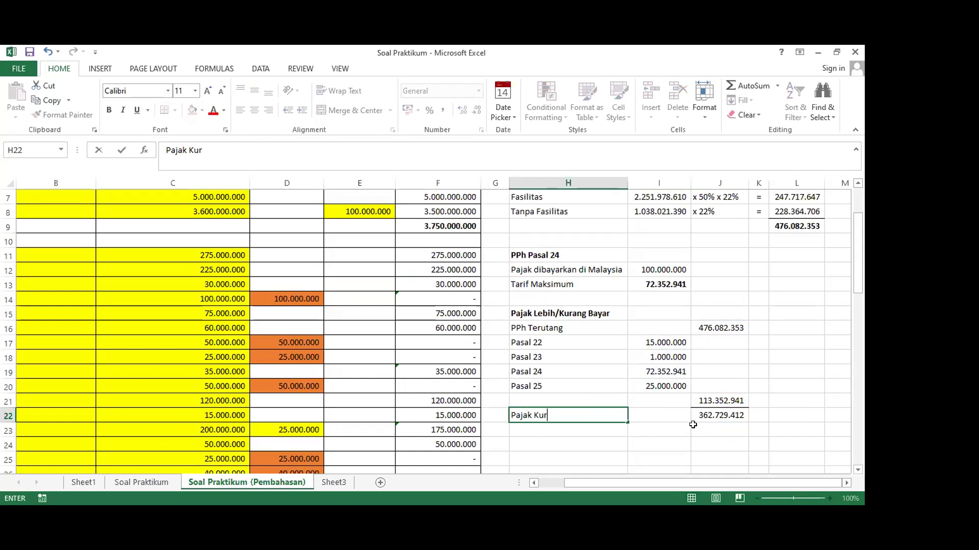
{"action": "type", "text": "ang Bayar"}
{"action": "key", "text": "Tab"}
{"action": "left_click", "coordinate": [520, 413]}
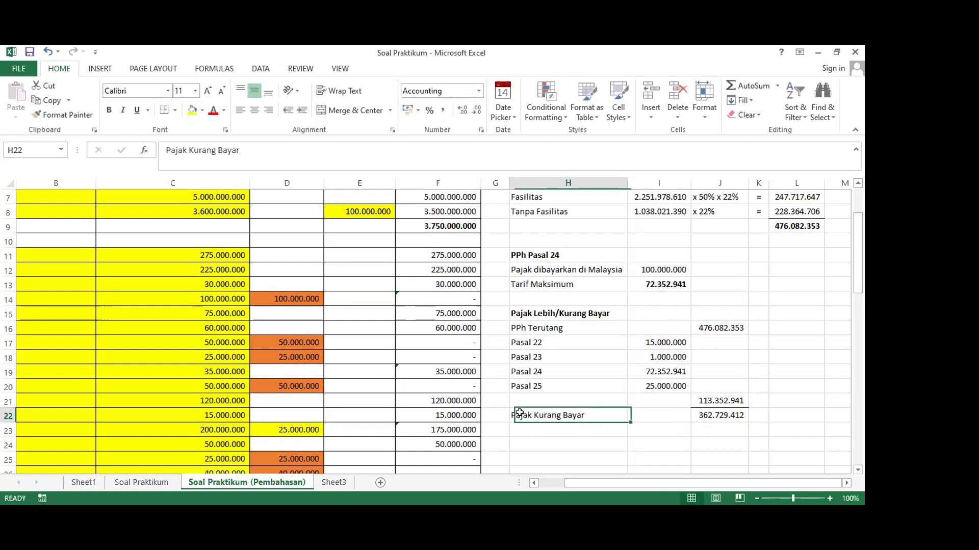
{"action": "left_click", "coordinate": [705, 414]}
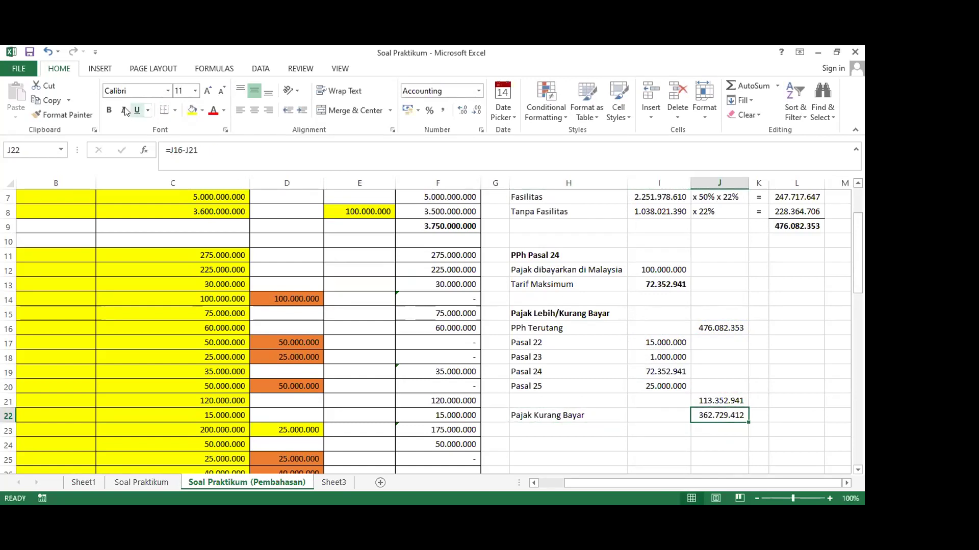
{"action": "left_click", "coordinate": [108, 110]}
{"action": "left_click", "coordinate": [652, 415]}
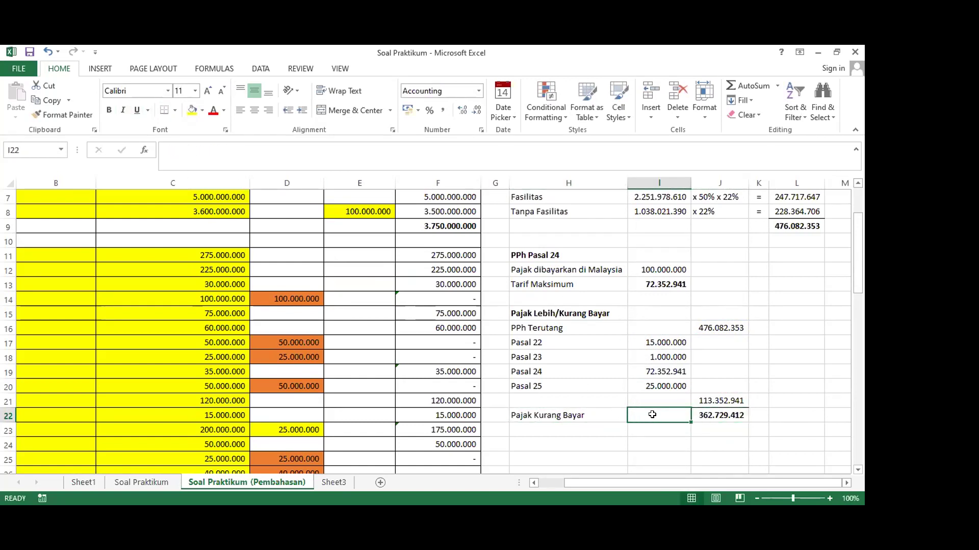
{"action": "scroll", "coordinate": [652, 415], "scroll_direction": "up", "scroll_amount": 2}
{"action": "scroll", "coordinate": [652, 415], "scroll_direction": "down", "scroll_amount": 2}
{"action": "scroll", "coordinate": [652, 415], "scroll_direction": "up", "scroll_amount": 2}
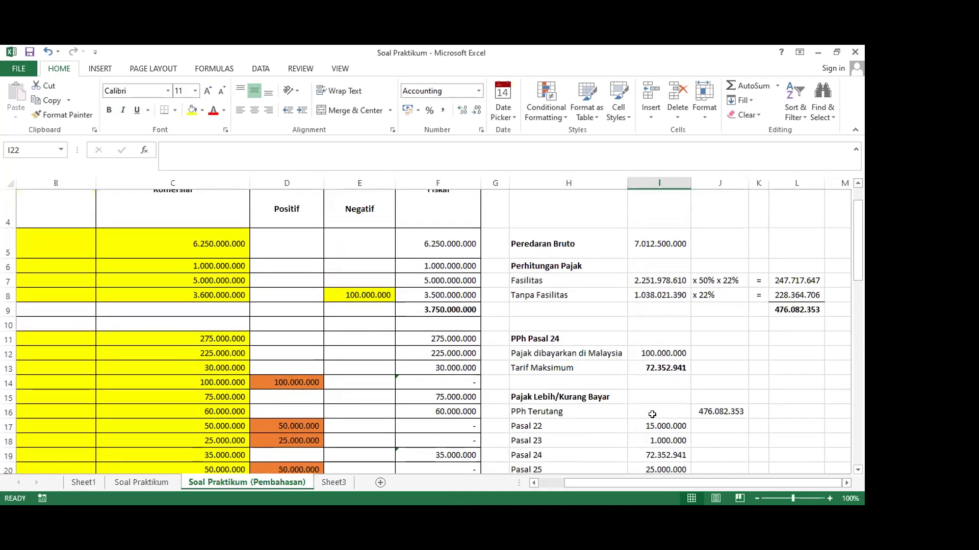
{"action": "scroll", "coordinate": [652, 415], "scroll_direction": "down", "scroll_amount": 2}
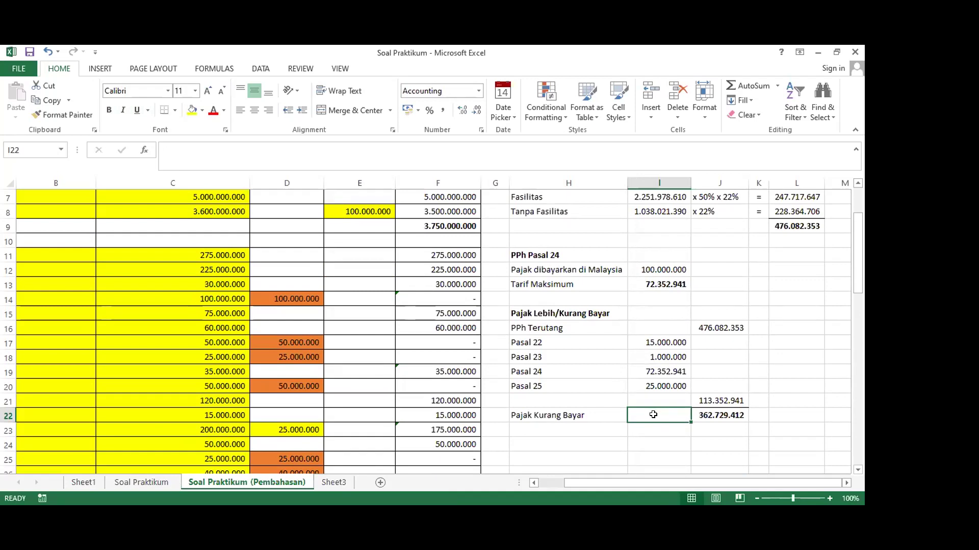
{"action": "scroll", "coordinate": [653, 414], "scroll_direction": "down", "scroll_amount": 1}
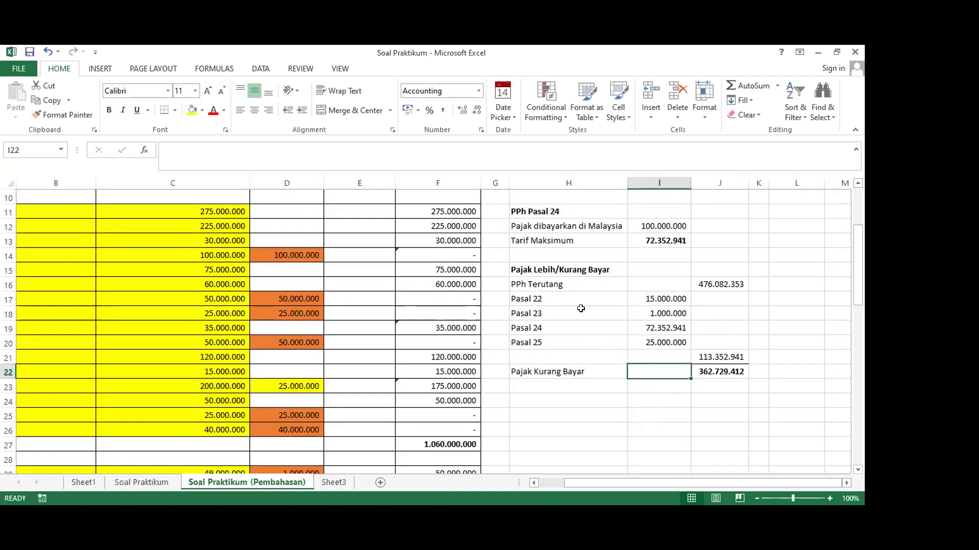
{"action": "left_click_drag", "start_coordinate": [552, 265], "coordinate": [723, 368]}
Paste a second copy of the tax calculation block below the original
{"action": "key", "text": "ctrl+c"}
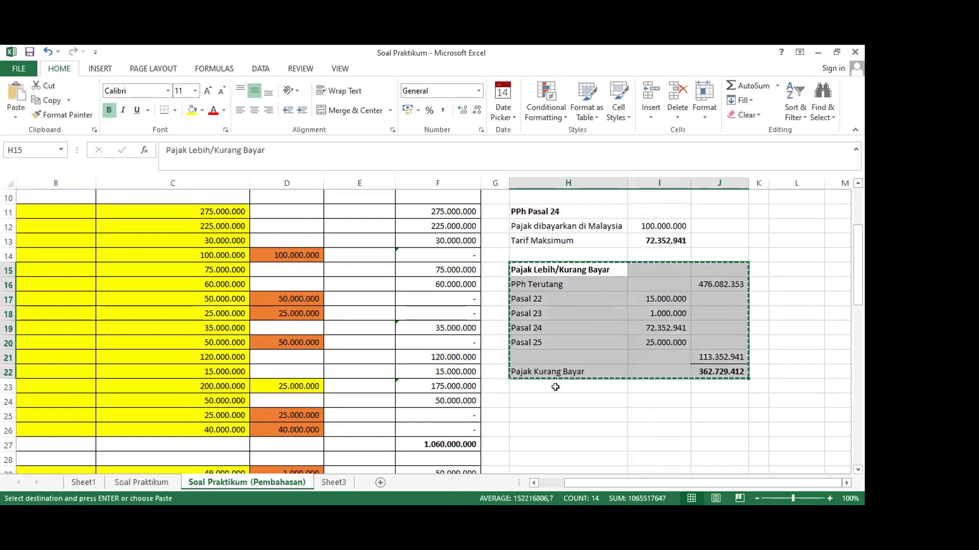
{"action": "left_click", "coordinate": [552, 396]}
{"action": "key", "text": "ctrl+v"}
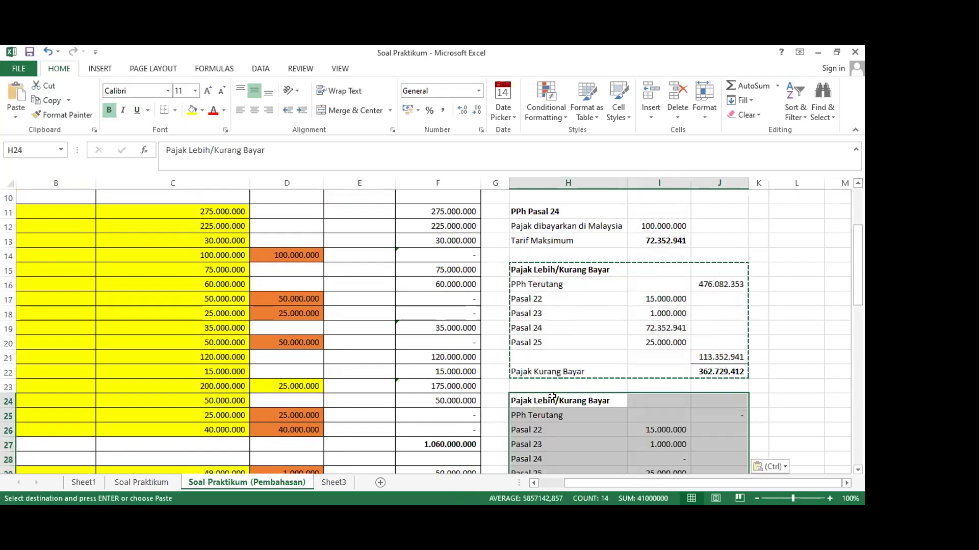
{"action": "scroll", "coordinate": [561, 388], "scroll_direction": "down", "scroll_amount": 1}
In the copy, link PPh Terutang to the original and Pasal 24 to Tarif Maksimum (72.352.941)
{"action": "left_click", "coordinate": [721, 369]}
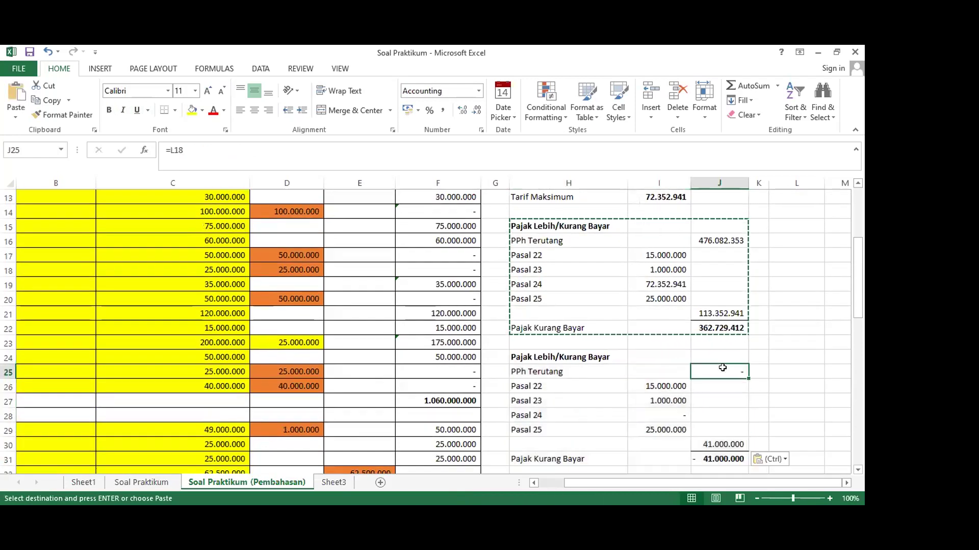
{"action": "type", "text": "="}
{"action": "left_click", "coordinate": [708, 241]}
{"action": "key", "text": "Return"}
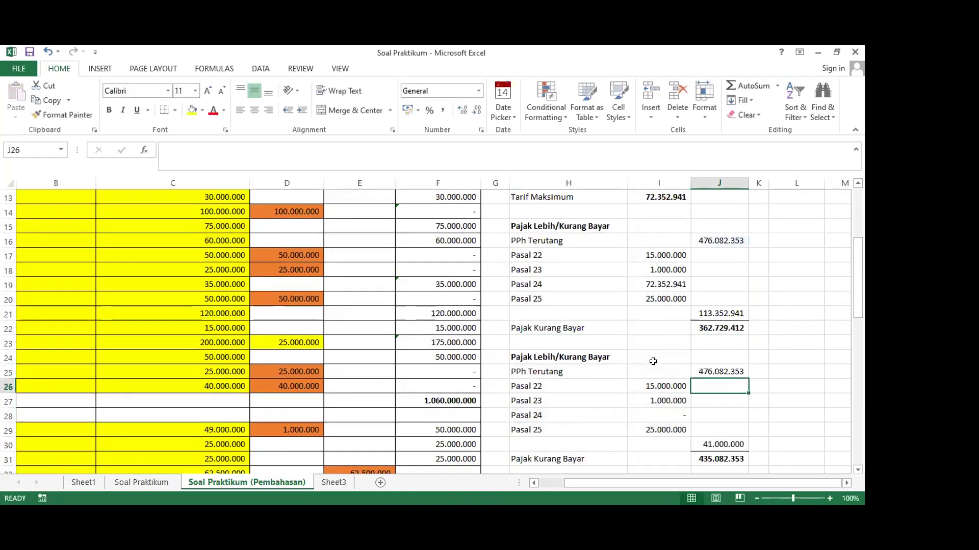
{"action": "scroll", "coordinate": [560, 377], "scroll_direction": "down", "scroll_amount": 1}
{"action": "left_click", "coordinate": [634, 367]}
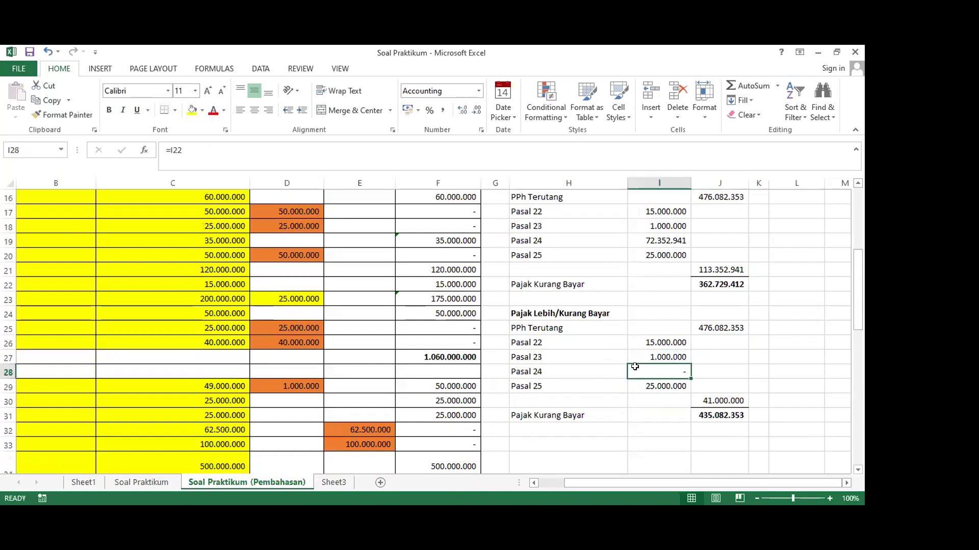
{"action": "type", "text": "="}
{"action": "scroll", "coordinate": [635, 367], "scroll_direction": "up", "scroll_amount": 2}
{"action": "left_click", "coordinate": [655, 239]}
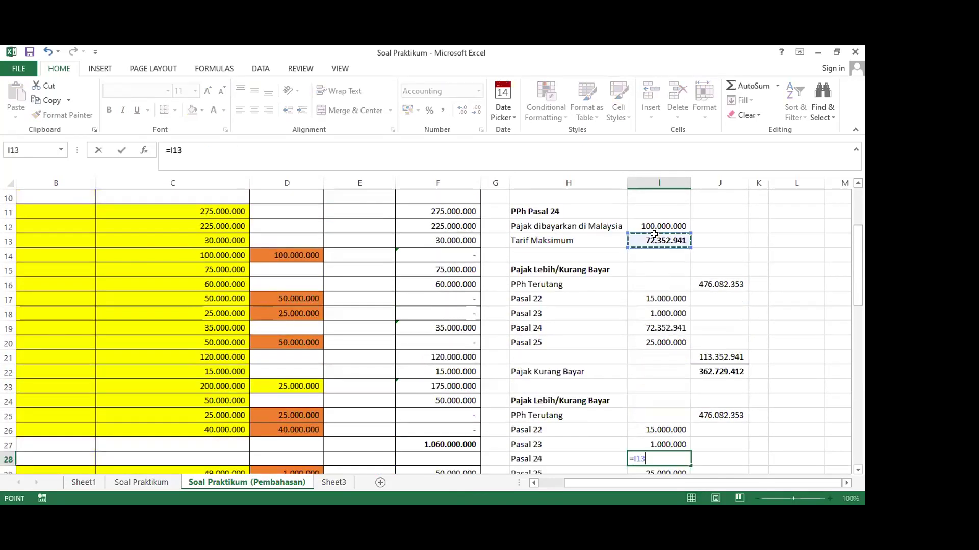
{"action": "key", "text": "Return"}
Remove the Pasal 25 amount and label from row 29 of the copy
{"action": "key", "text": "Delete"}
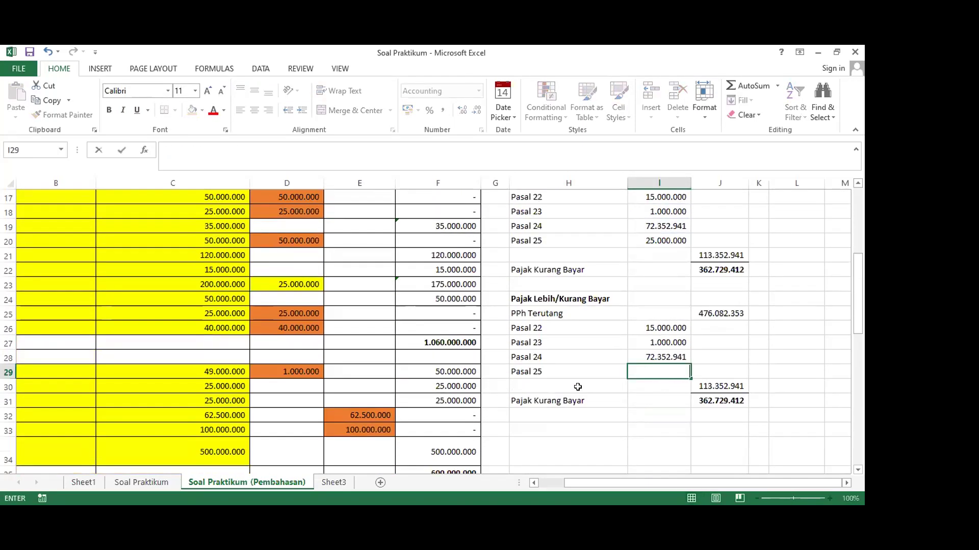
{"action": "left_click", "coordinate": [531, 369]}
{"action": "key", "text": "Delete"}
{"action": "left_click", "coordinate": [634, 400]}
{"action": "scroll", "coordinate": [636, 399], "scroll_direction": "up", "scroll_amount": 1}
{"action": "scroll", "coordinate": [637, 398], "scroll_direction": "down", "scroll_amount": 1}
Check the J31 Pajak Kurang Bayar formula against its PPh Terutang, Pasal 23 and Pasal 24 sources
{"action": "left_click", "coordinate": [695, 401]}
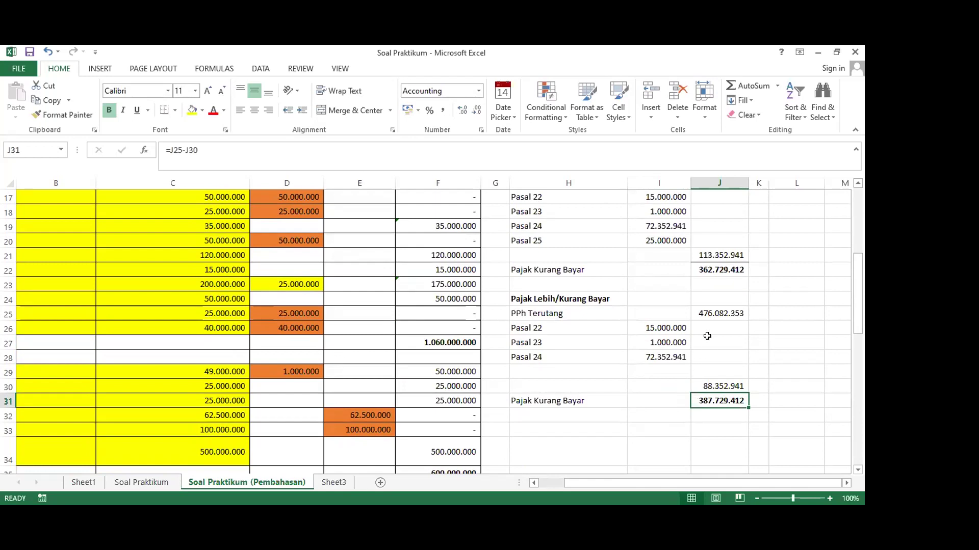
{"action": "left_click", "coordinate": [708, 313]}
{"action": "left_click", "coordinate": [640, 326]}
{"action": "left_click", "coordinate": [656, 356]}
{"action": "left_click", "coordinate": [708, 408]}
{"action": "left_click", "coordinate": [600, 399]}
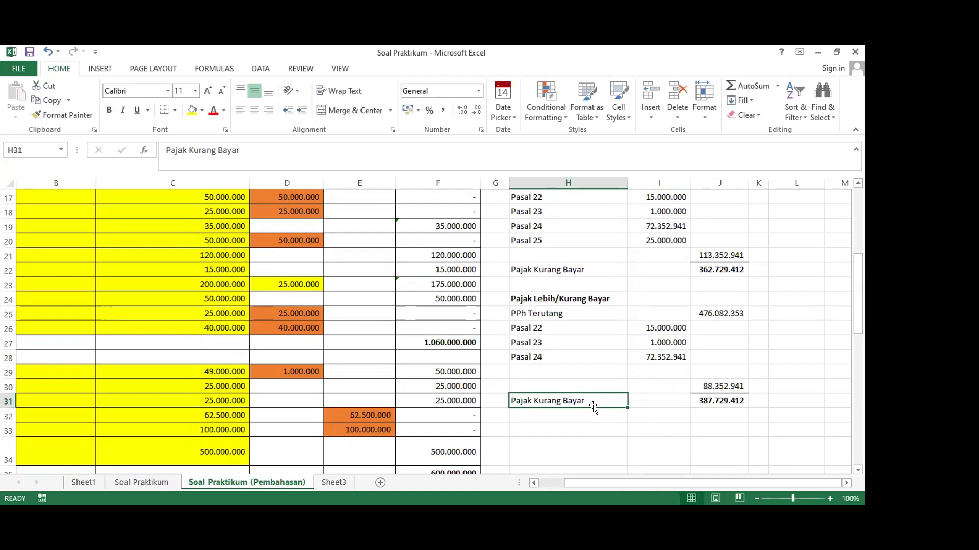
Relabel row 31 'PPh Pasal 25' and change J31 to =(J25-J30)/12, giving 32.310.784
{"action": "type", "text": "PPh "}
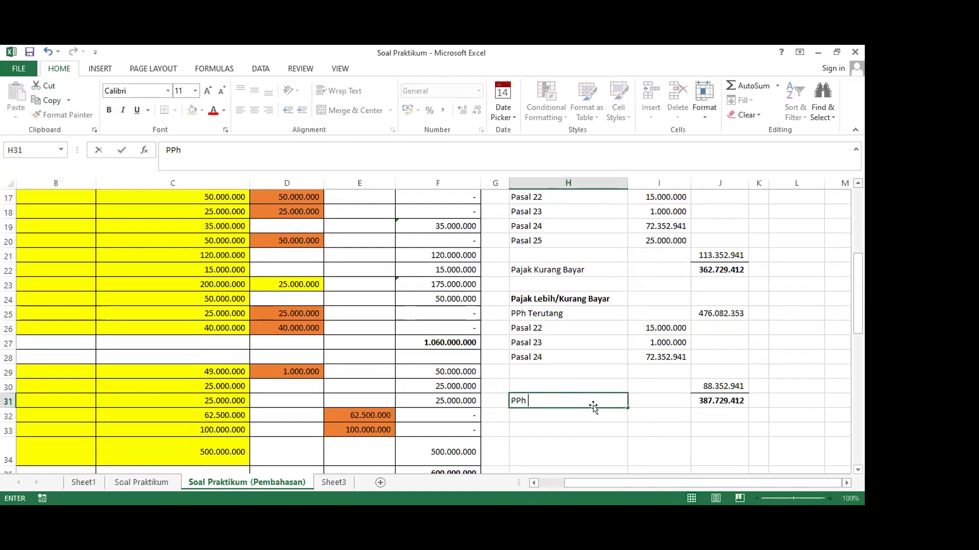
{"action": "type", "text": "Pasal 25"}
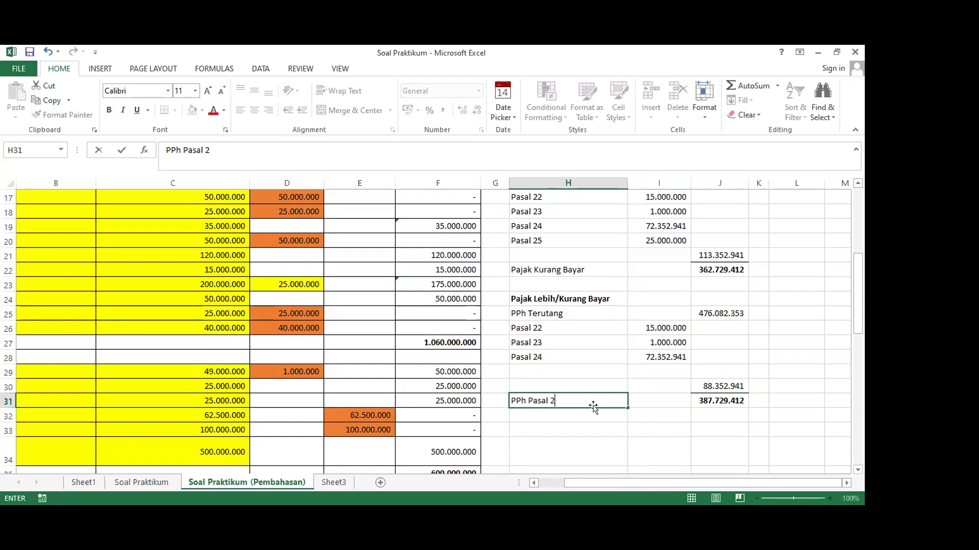
{"action": "key", "text": "Tab"}
{"action": "key", "text": "Tab"}
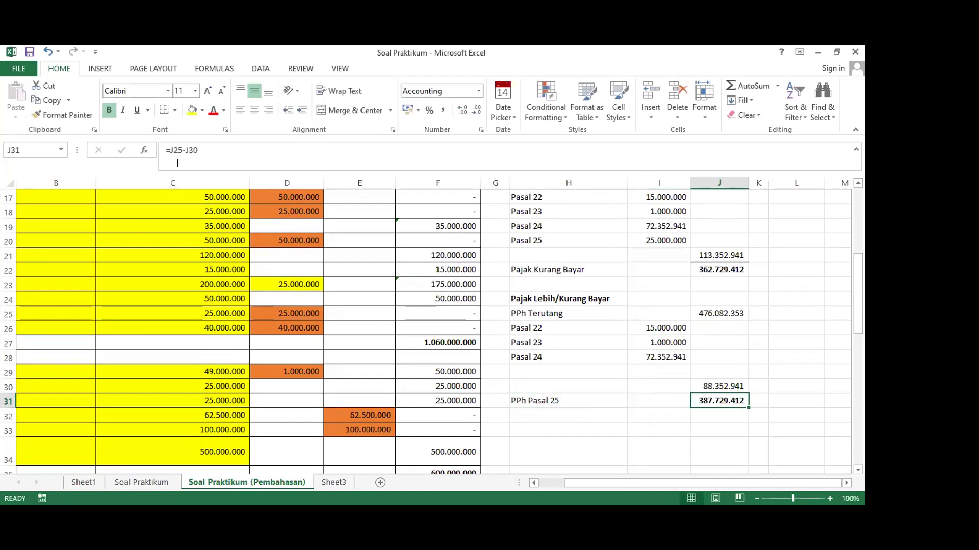
{"action": "left_click", "coordinate": [171, 148]}
{"action": "type", "text": "("}
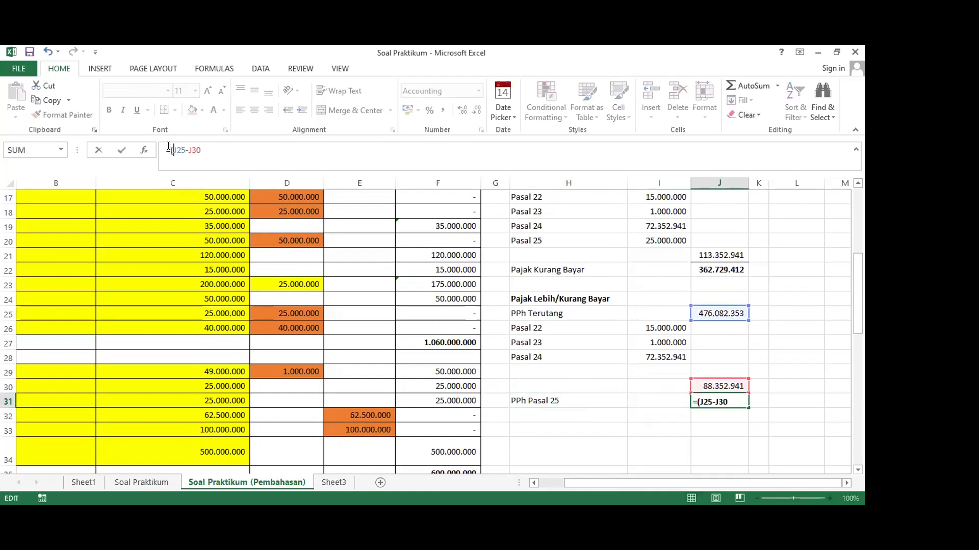
{"action": "key", "text": "End"}
{"action": "key", "text": "Return"}
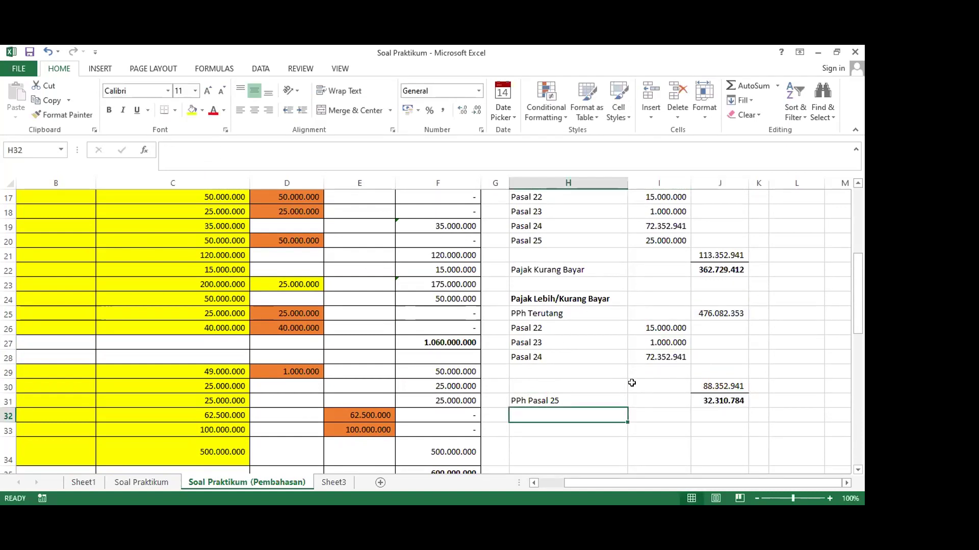
{"action": "left_click", "coordinate": [706, 402]}
{"action": "scroll", "coordinate": [704, 401], "scroll_direction": "up", "scroll_amount": 1}
{"action": "scroll", "coordinate": [705, 417], "scroll_direction": "down", "scroll_amount": 1}
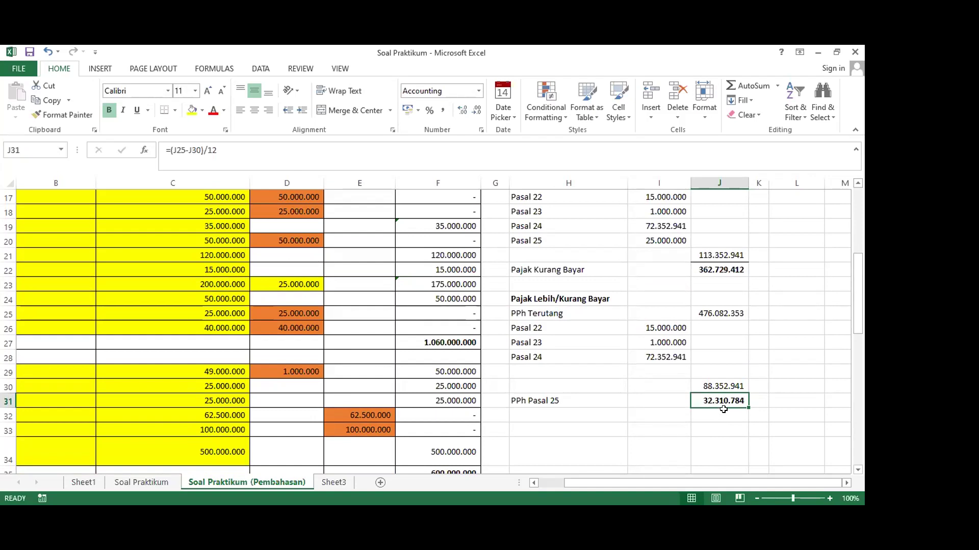
{"action": "scroll", "coordinate": [722, 409], "scroll_direction": "up", "scroll_amount": 3}
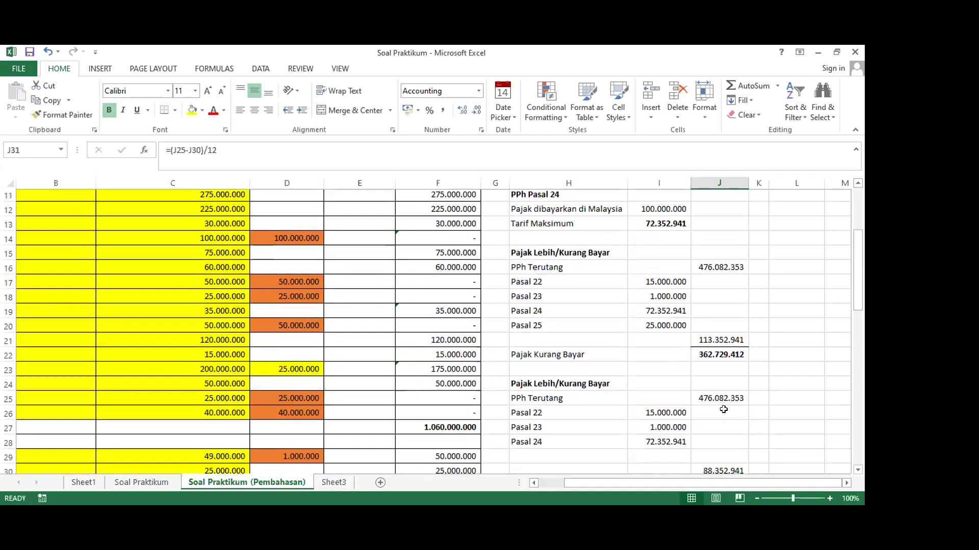
{"action": "scroll", "coordinate": [713, 402], "scroll_direction": "down", "scroll_amount": 1}
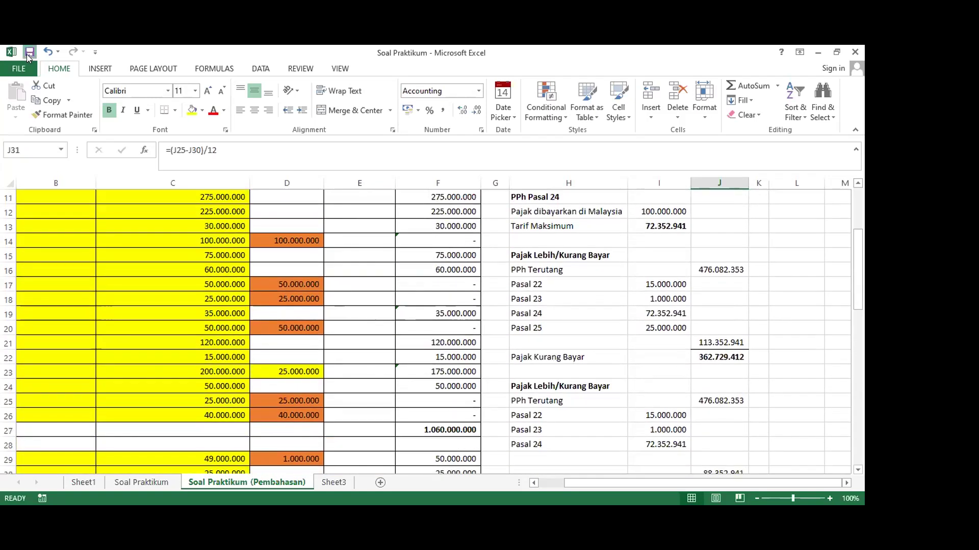
{"action": "scroll", "coordinate": [614, 399], "scroll_direction": "down", "scroll_amount": 2}
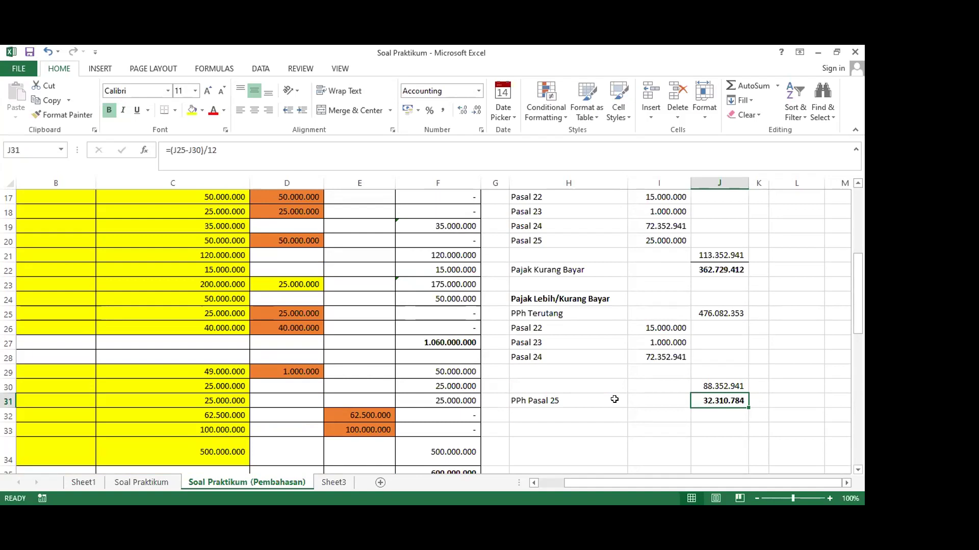
{"action": "scroll", "coordinate": [614, 399], "scroll_direction": "up", "scroll_amount": 5}
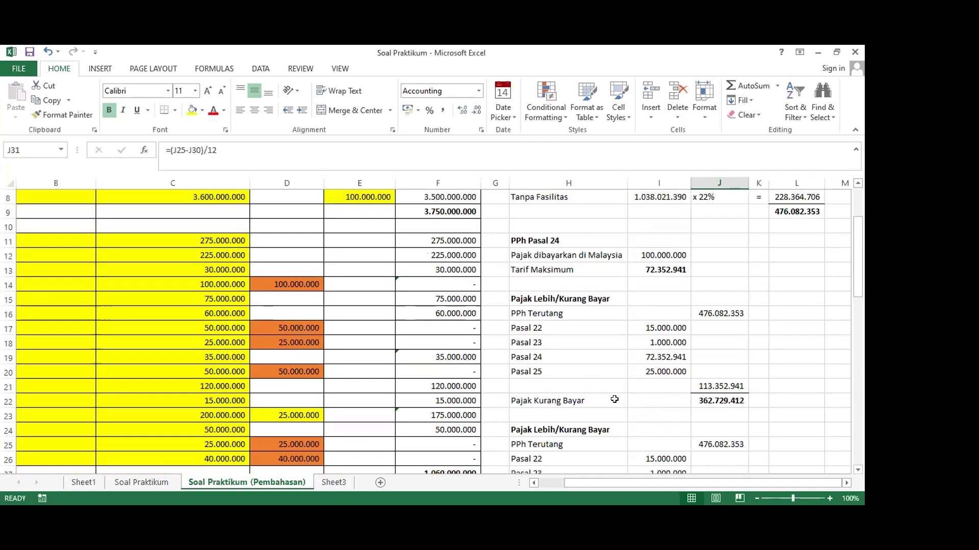
{"action": "scroll", "coordinate": [614, 400], "scroll_direction": "down", "scroll_amount": 2}
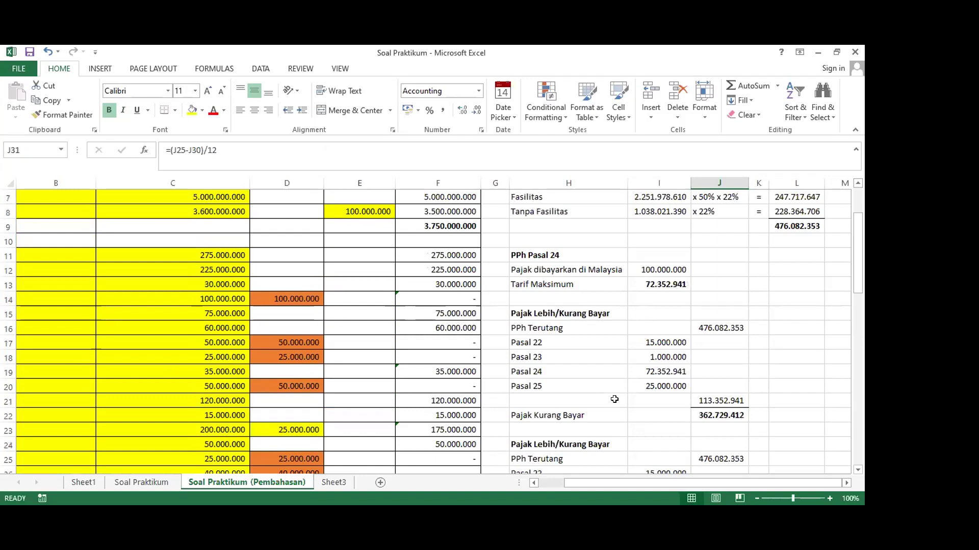
{"action": "scroll", "coordinate": [512, 424], "scroll_direction": "down", "scroll_amount": 5}
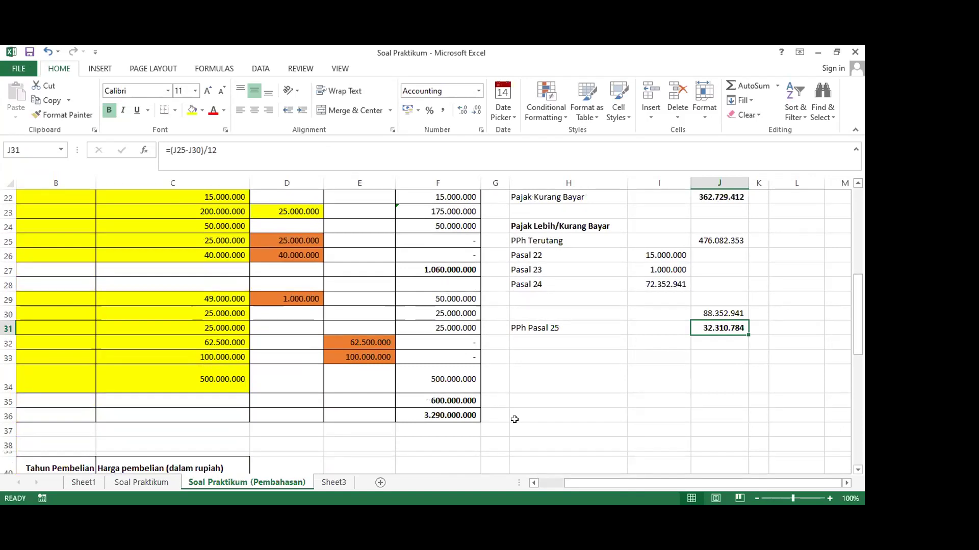
{"action": "scroll", "coordinate": [515, 419], "scroll_direction": "down", "scroll_amount": 5}
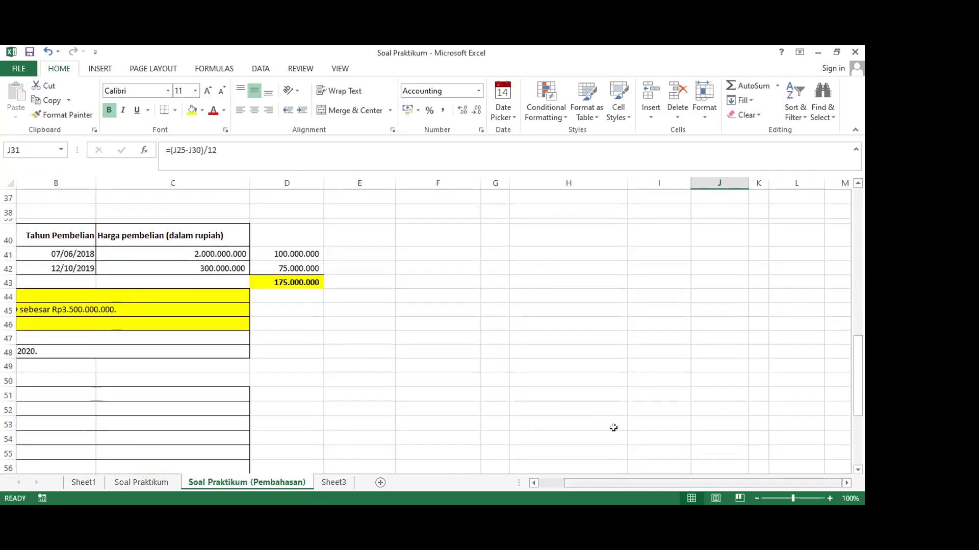
{"action": "scroll", "coordinate": [613, 428], "scroll_direction": "left", "scroll_amount": 2}
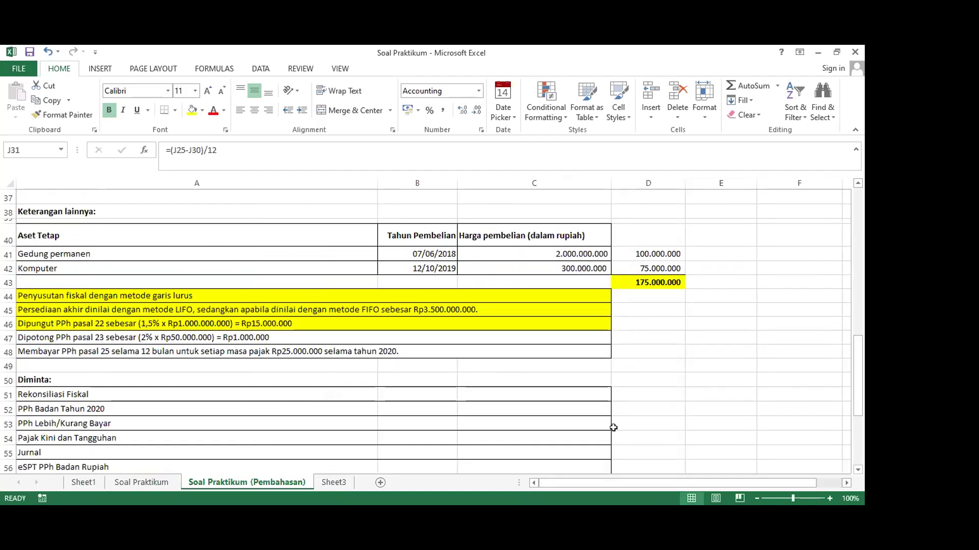
{"action": "scroll", "coordinate": [613, 428], "scroll_direction": "right", "scroll_amount": 1}
{"action": "scroll", "coordinate": [613, 428], "scroll_direction": "up", "scroll_amount": 12}
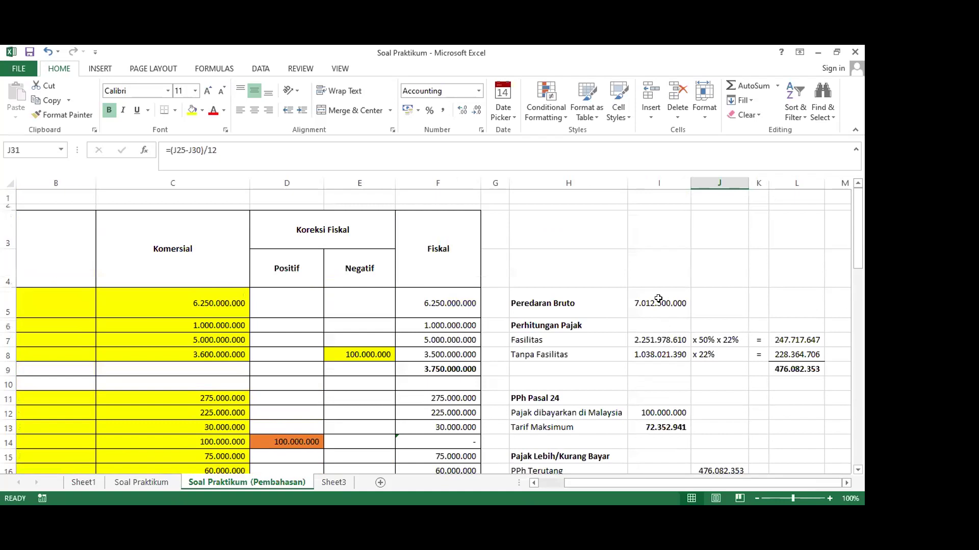
Enter Peredaran Bruto in I5 as =F5+F29+F30+F31+E32+E33+F34
{"action": "left_click", "coordinate": [657, 303]}
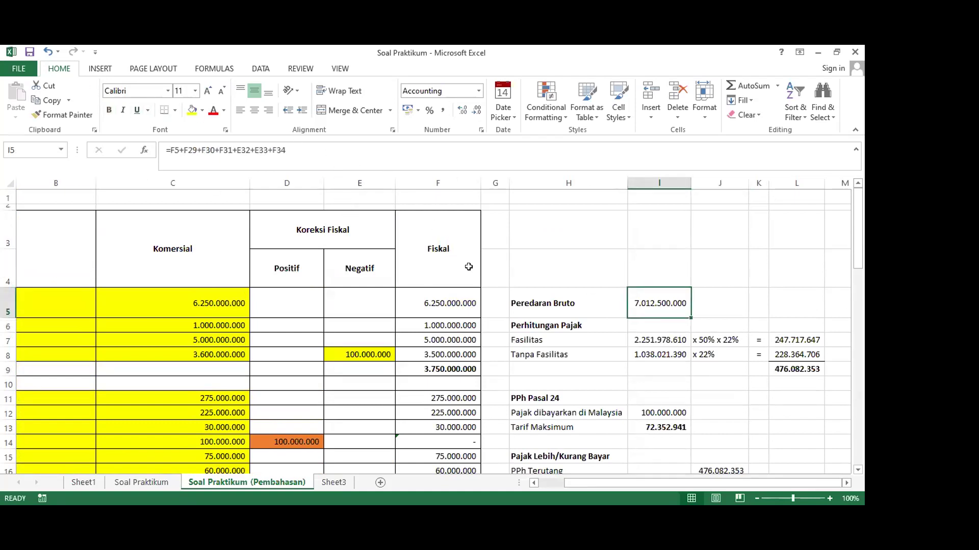
{"action": "type", "text": "="}
{"action": "left_click", "coordinate": [434, 299]}
{"action": "type", "text": "+"}
{"action": "scroll", "coordinate": [470, 339], "scroll_direction": "down", "scroll_amount": 4}
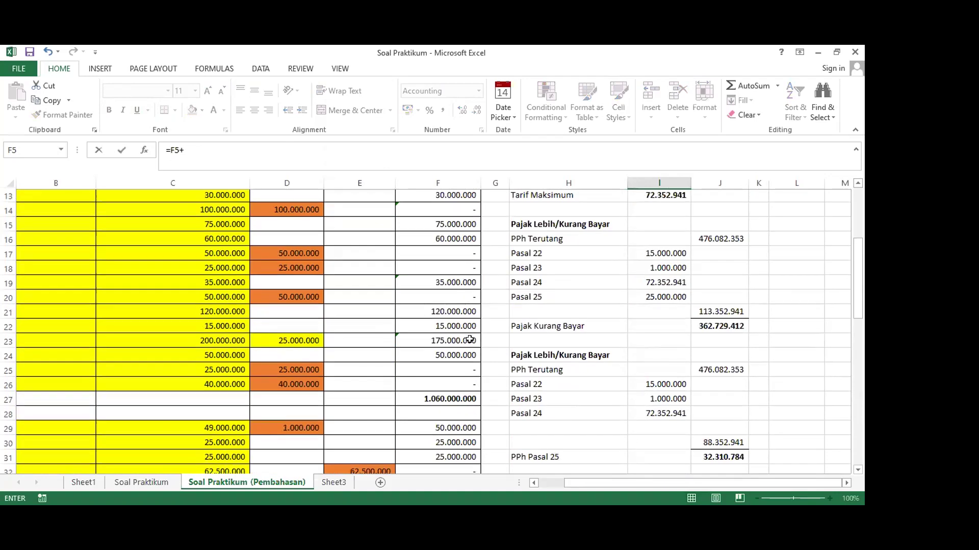
{"action": "scroll", "coordinate": [470, 340], "scroll_direction": "down", "scroll_amount": 3}
{"action": "left_click", "coordinate": [424, 299]}
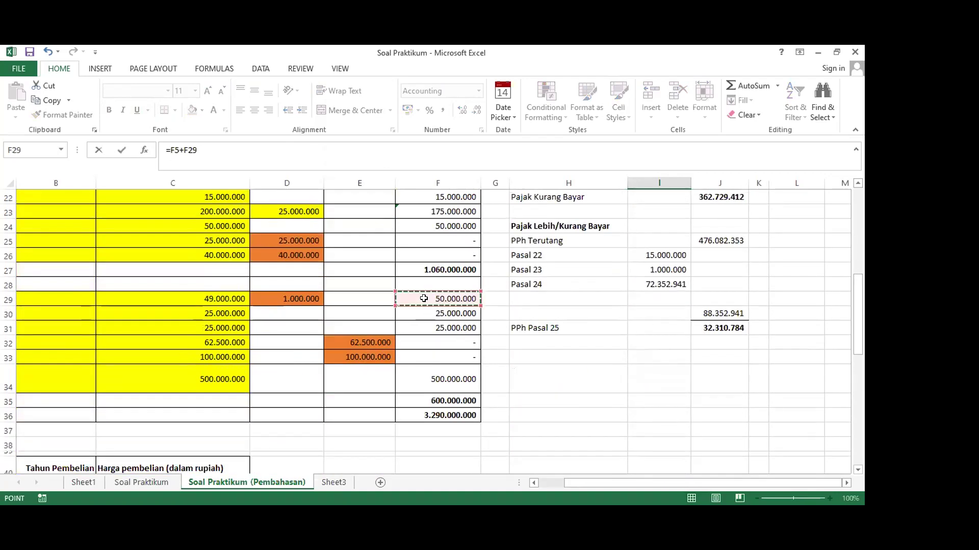
{"action": "type", "text": "+"}
{"action": "left_click", "coordinate": [431, 313]}
{"action": "type", "text": "+"}
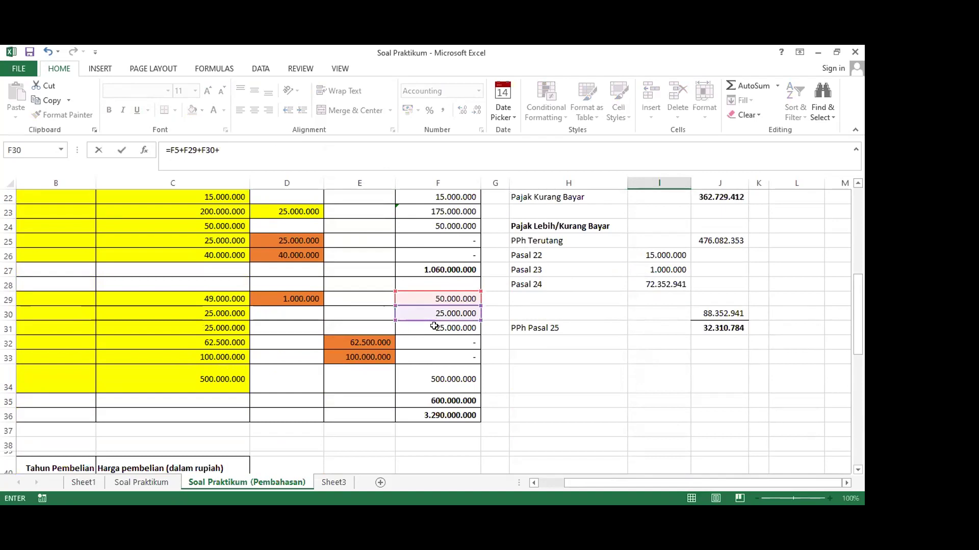
{"action": "left_click", "coordinate": [434, 326]}
{"action": "type", "text": "+"}
{"action": "left_click", "coordinate": [375, 342]}
{"action": "type", "text": "+"}
{"action": "left_click", "coordinate": [375, 356]}
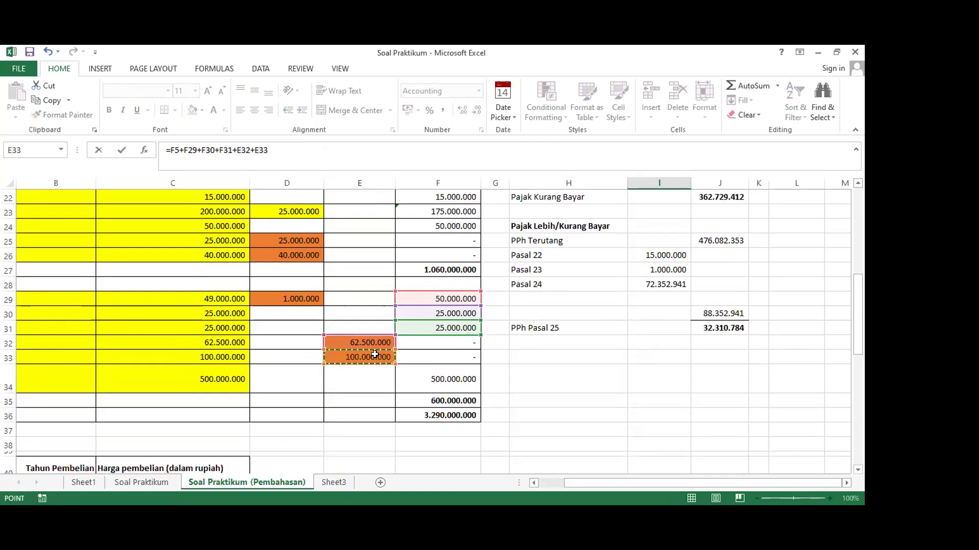
{"action": "type", "text": "+"}
{"action": "left_click", "coordinate": [408, 375]}
{"action": "key", "text": "Return"}
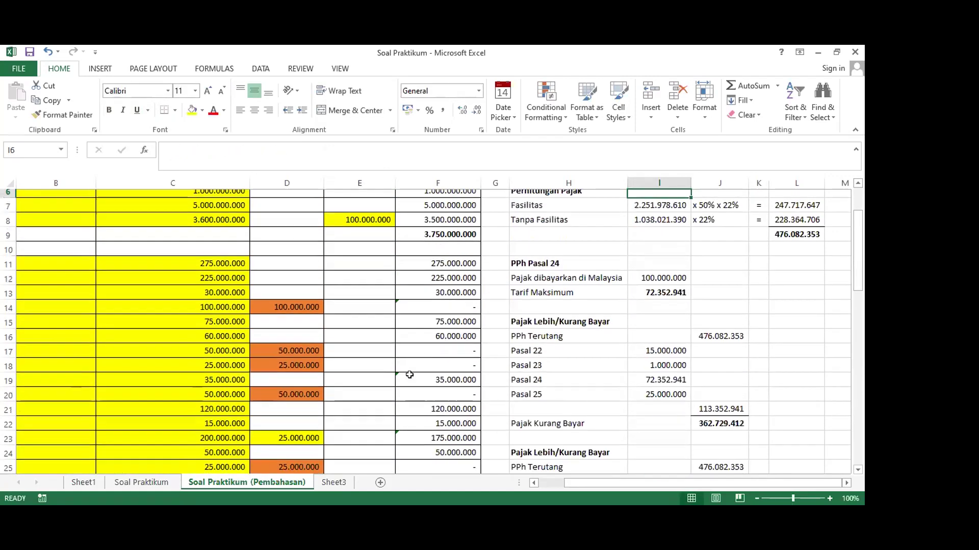
{"action": "scroll", "coordinate": [520, 326], "scroll_direction": "up", "scroll_amount": 2}
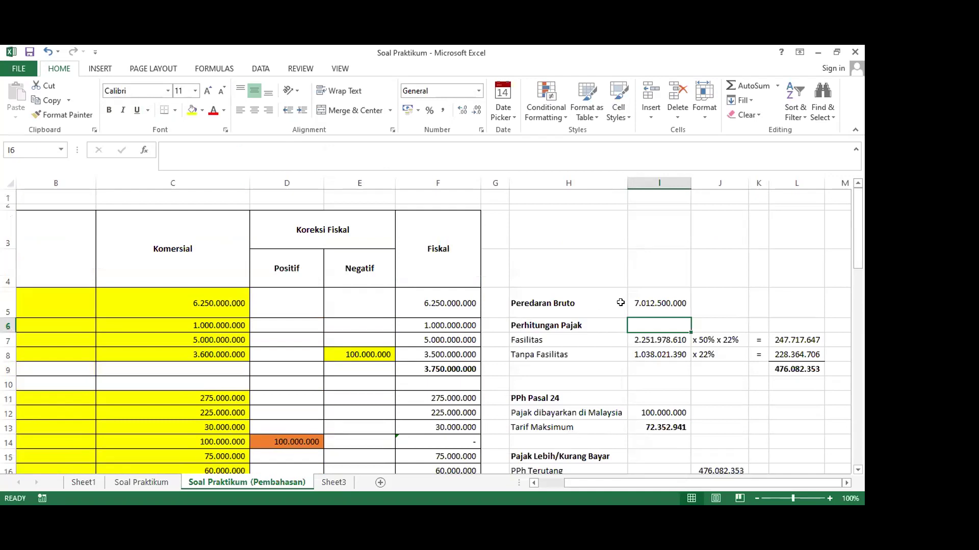
{"action": "left_click", "coordinate": [654, 303]}
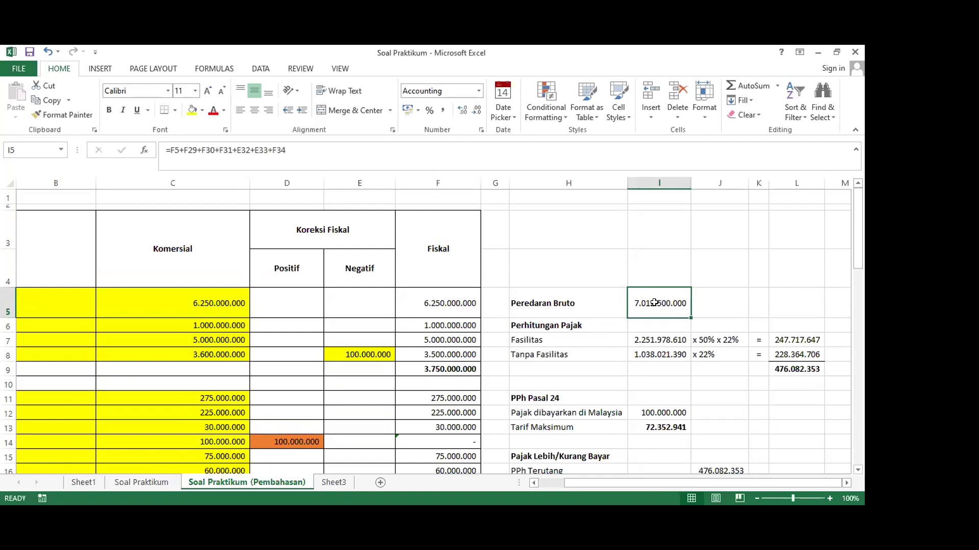
{"action": "scroll", "coordinate": [641, 306], "scroll_direction": "down", "scroll_amount": 9}
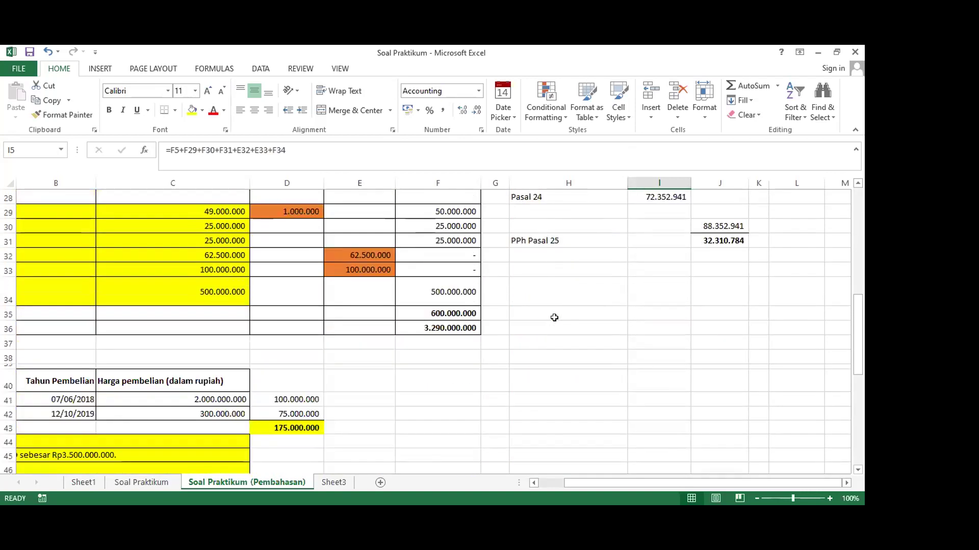
{"action": "scroll", "coordinate": [436, 317], "scroll_direction": "up", "scroll_amount": 2}
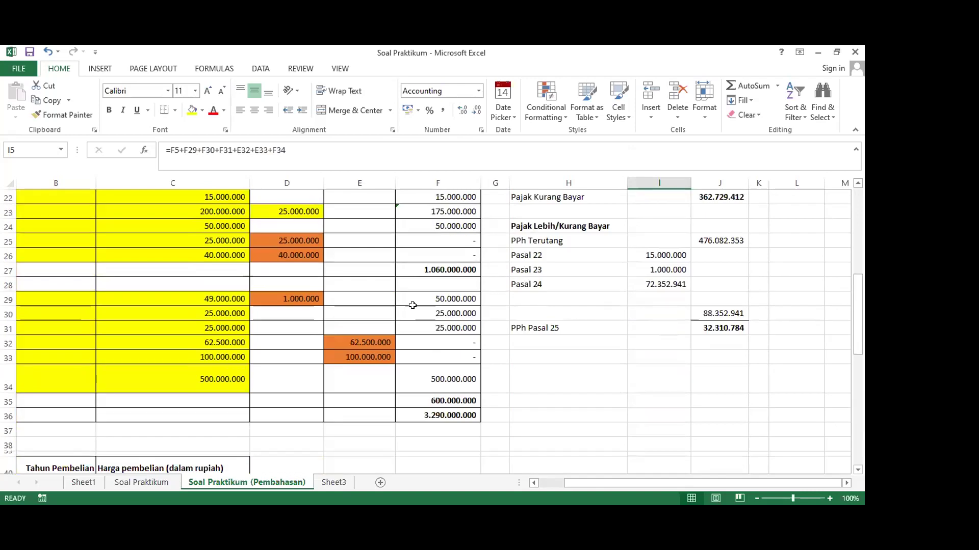
{"action": "left_click", "coordinate": [302, 295]}
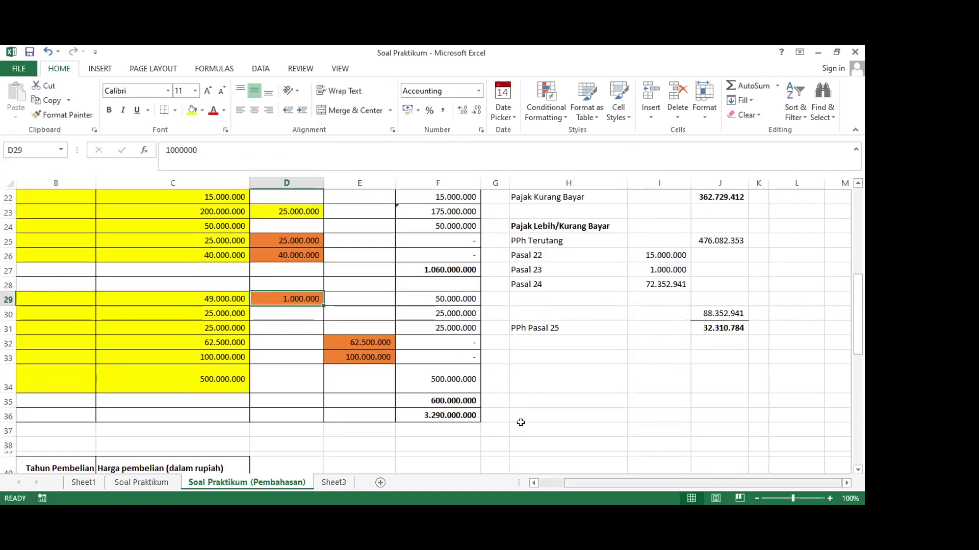
{"action": "scroll", "coordinate": [521, 423], "scroll_direction": "left", "scroll_amount": 2}
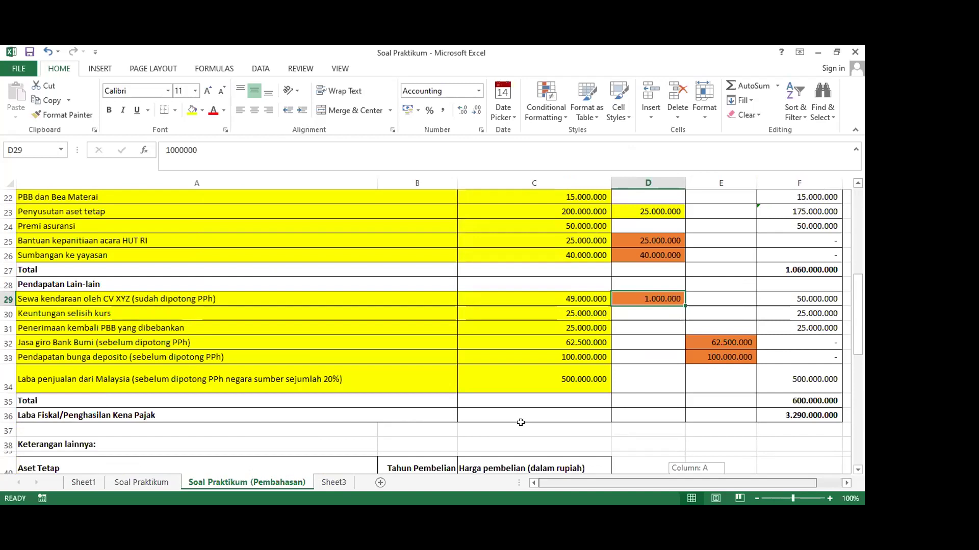
{"action": "scroll", "coordinate": [521, 422], "scroll_direction": "right", "scroll_amount": 2}
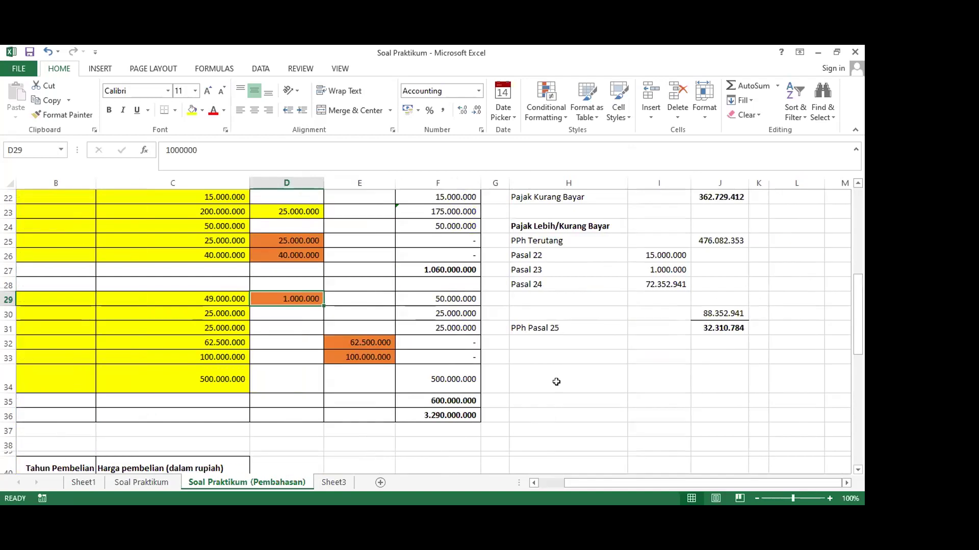
{"action": "left_click", "coordinate": [400, 298]}
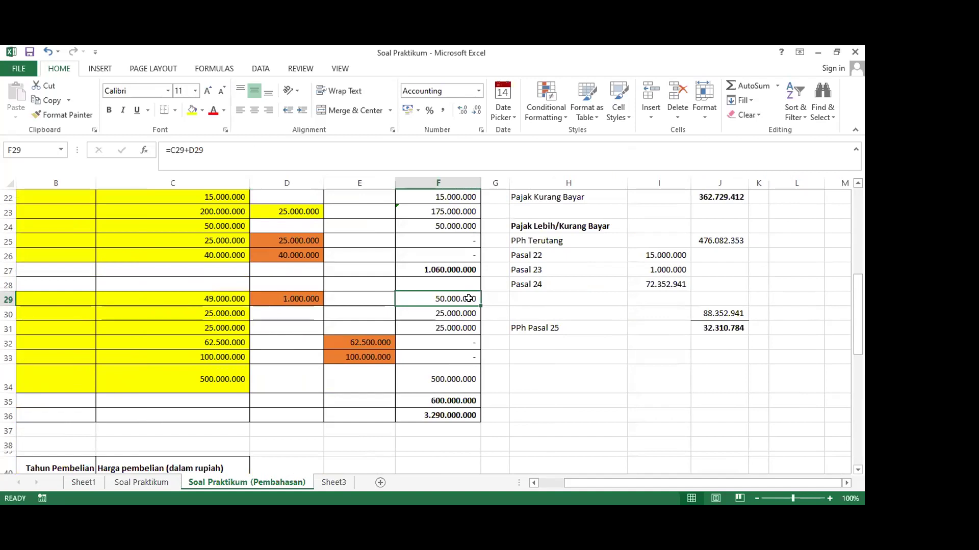
{"action": "scroll", "coordinate": [468, 299], "scroll_direction": "up", "scroll_amount": 1}
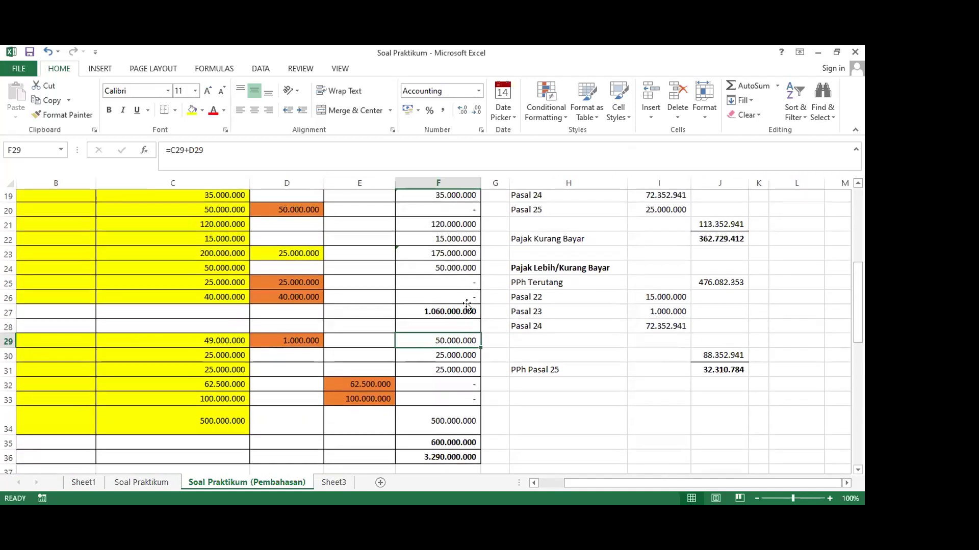
{"action": "left_click", "coordinate": [451, 356]}
{"action": "left_click", "coordinate": [445, 341]}
{"action": "left_click", "coordinate": [441, 369]}
{"action": "left_click", "coordinate": [440, 341]}
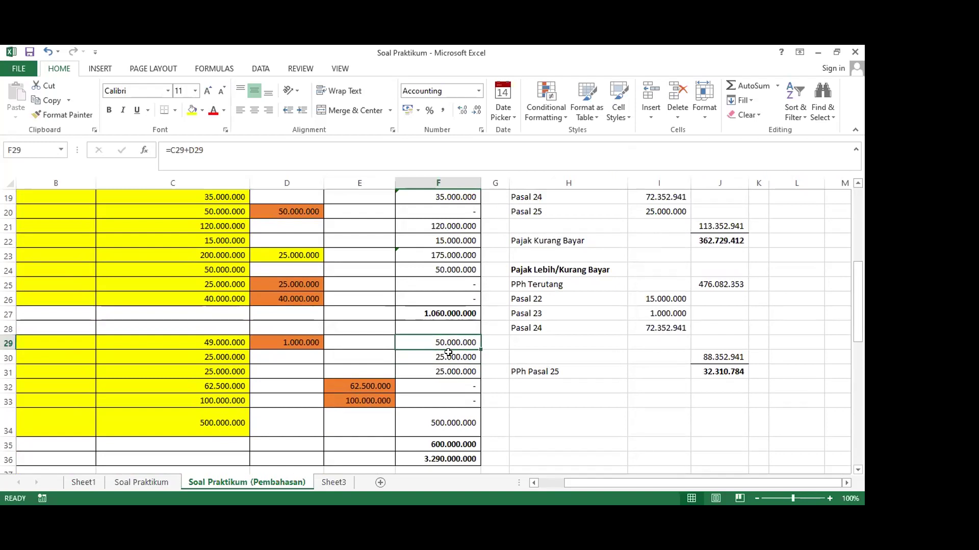
{"action": "scroll", "coordinate": [603, 325], "scroll_direction": "up", "scroll_amount": 6}
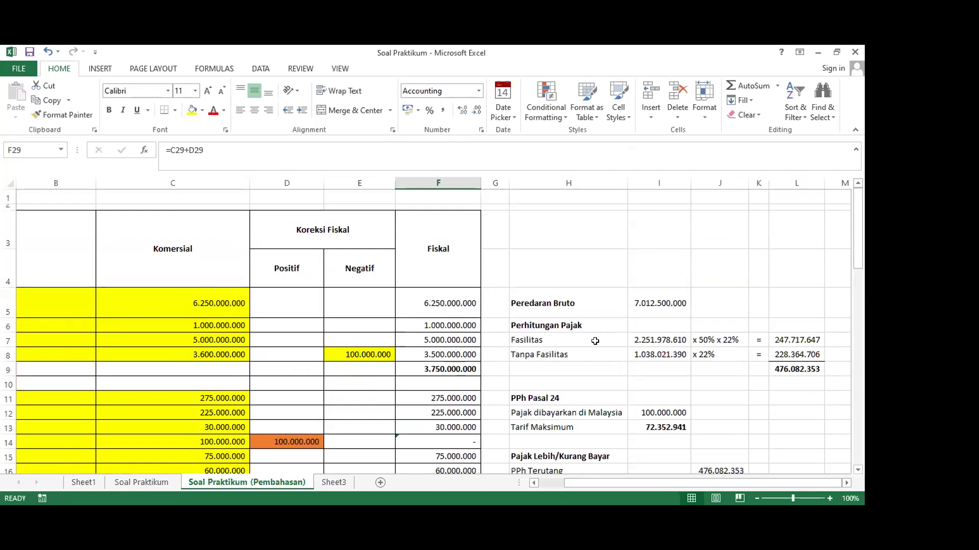
{"action": "scroll", "coordinate": [725, 373], "scroll_direction": "down", "scroll_amount": 1}
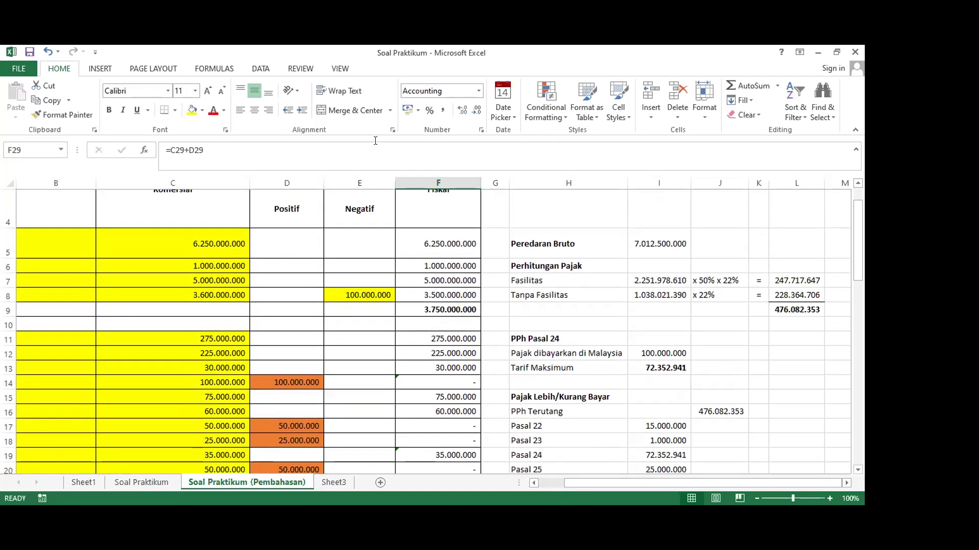
{"action": "left_click", "coordinate": [676, 317]}
{"action": "scroll", "coordinate": [676, 317], "scroll_direction": "down", "scroll_amount": 2}
{"action": "scroll", "coordinate": [675, 317], "scroll_direction": "up", "scroll_amount": 2}
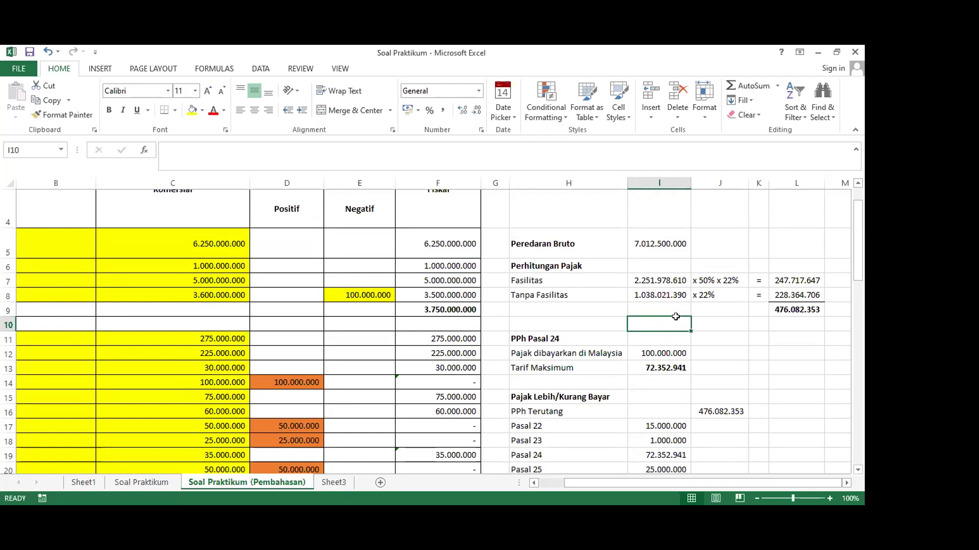
{"action": "scroll", "coordinate": [676, 317], "scroll_direction": "up", "scroll_amount": 1}
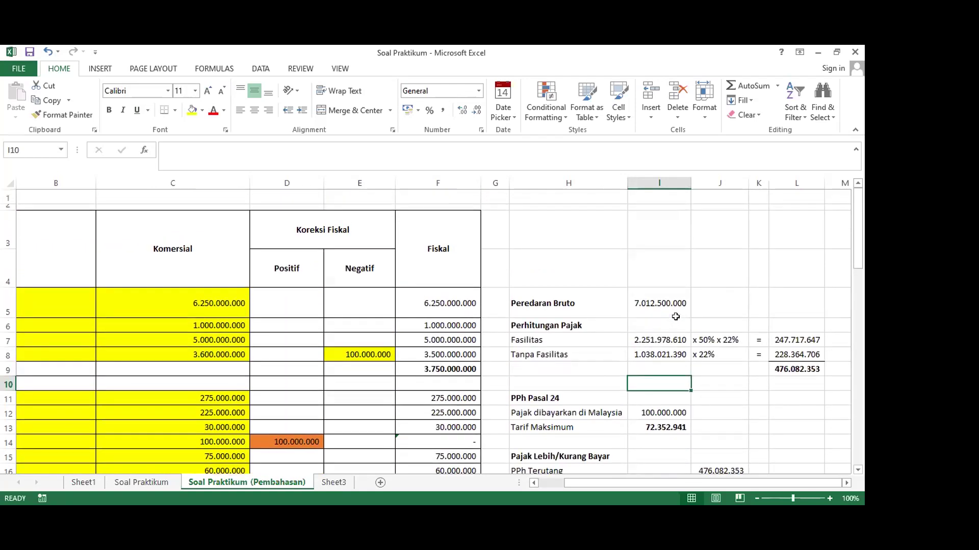
{"action": "scroll", "coordinate": [675, 316], "scroll_direction": "down", "scroll_amount": 5}
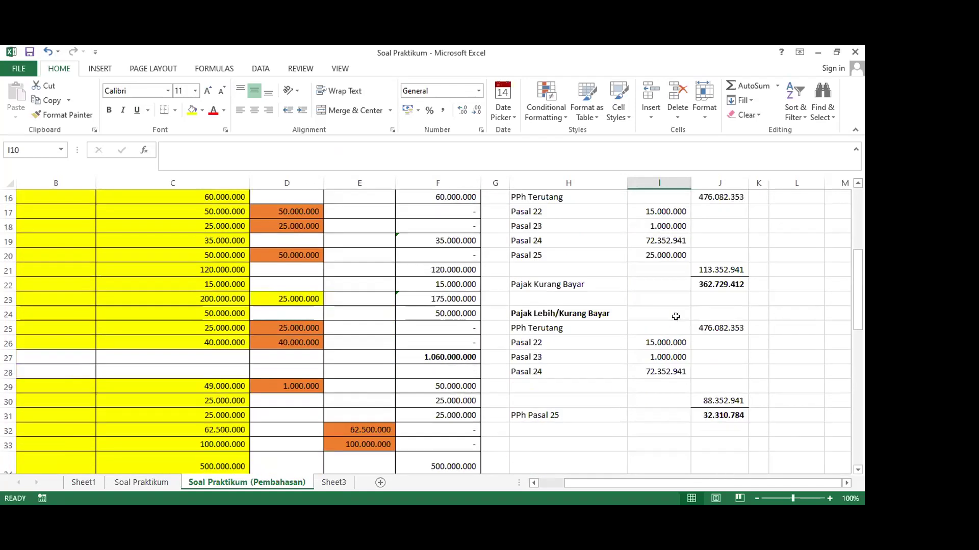
{"action": "scroll", "coordinate": [676, 317], "scroll_direction": "up", "scroll_amount": 5}
{"action": "scroll", "coordinate": [675, 317], "scroll_direction": "down", "scroll_amount": 3}
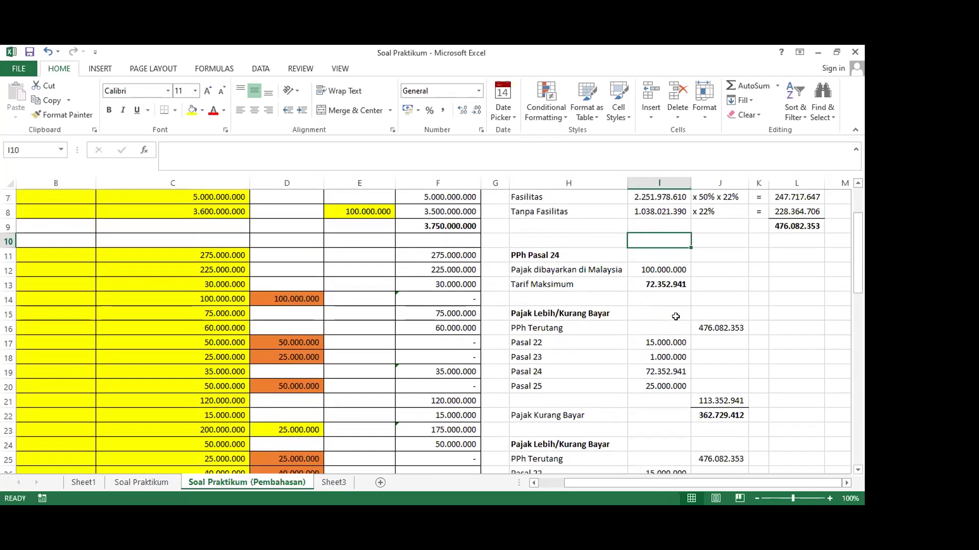
{"action": "scroll", "coordinate": [675, 316], "scroll_direction": "down", "scroll_amount": 4}
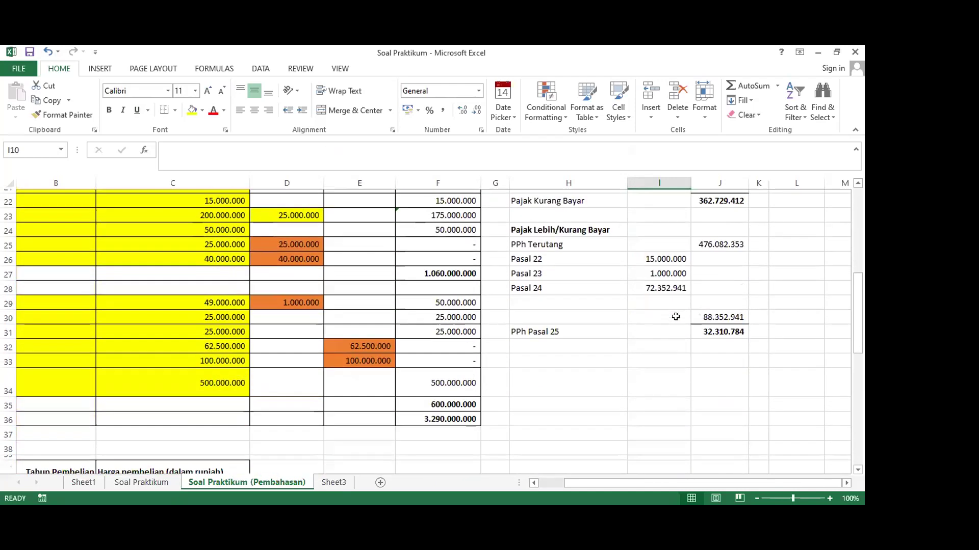
{"action": "scroll", "coordinate": [676, 317], "scroll_direction": "up", "scroll_amount": 5}
{"action": "scroll", "coordinate": [676, 316], "scroll_direction": "up", "scroll_amount": 3}
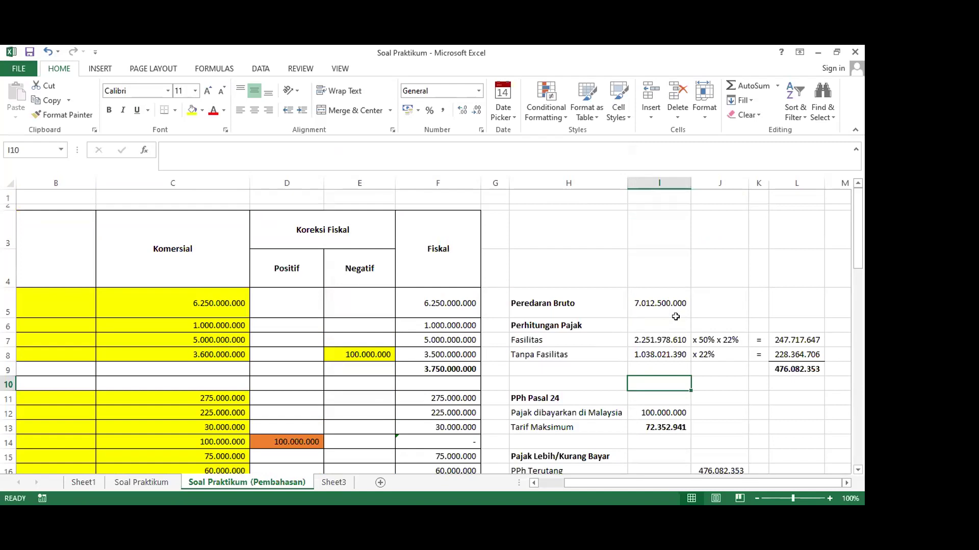
{"action": "scroll", "coordinate": [675, 316], "scroll_direction": "down", "scroll_amount": 7}
{"action": "scroll", "coordinate": [675, 317], "scroll_direction": "up", "scroll_amount": 7}
{"action": "scroll", "coordinate": [675, 316], "scroll_direction": "down", "scroll_amount": 5}
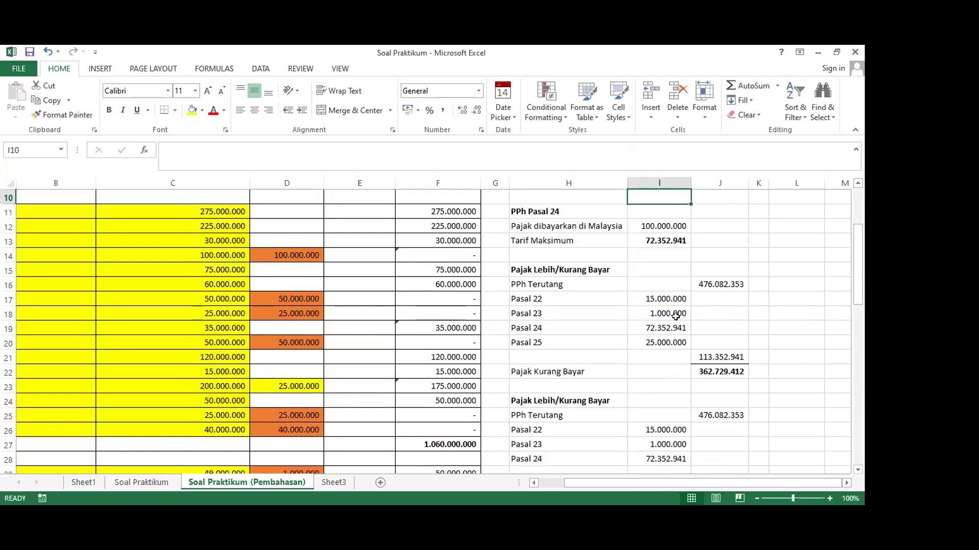
{"action": "scroll", "coordinate": [675, 316], "scroll_direction": "up", "scroll_amount": 3}
{"action": "scroll", "coordinate": [675, 317], "scroll_direction": "down", "scroll_amount": 4}
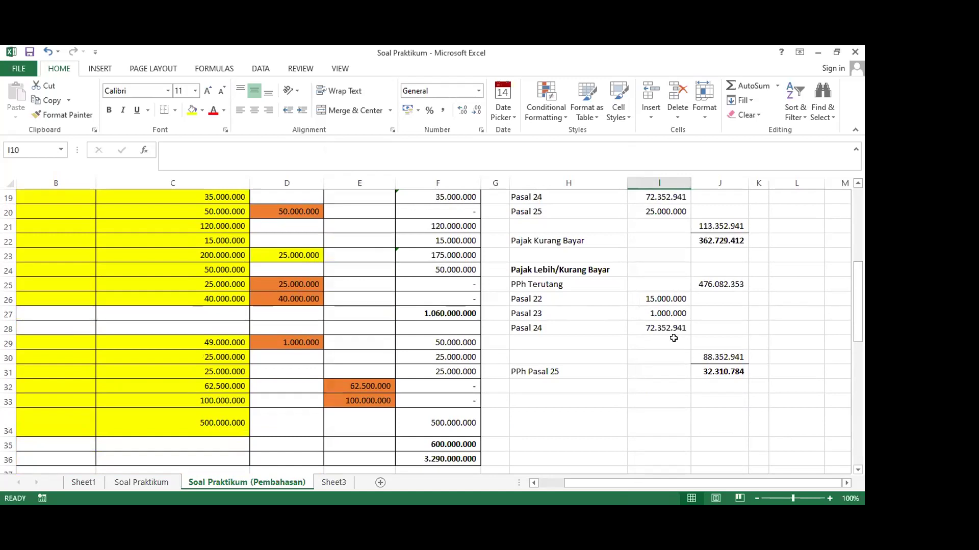
{"action": "scroll", "coordinate": [673, 338], "scroll_direction": "up", "scroll_amount": 3}
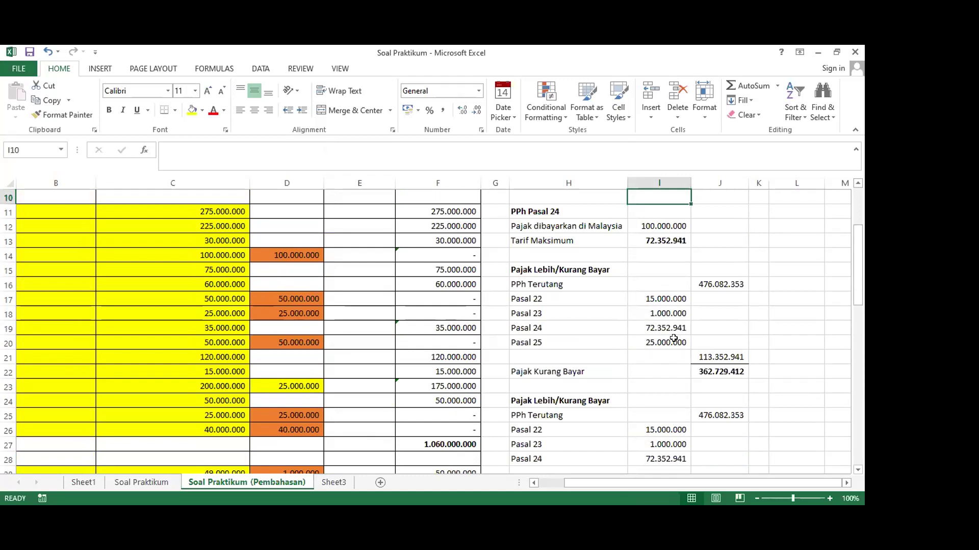
{"action": "scroll", "coordinate": [674, 338], "scroll_direction": "up", "scroll_amount": 3}
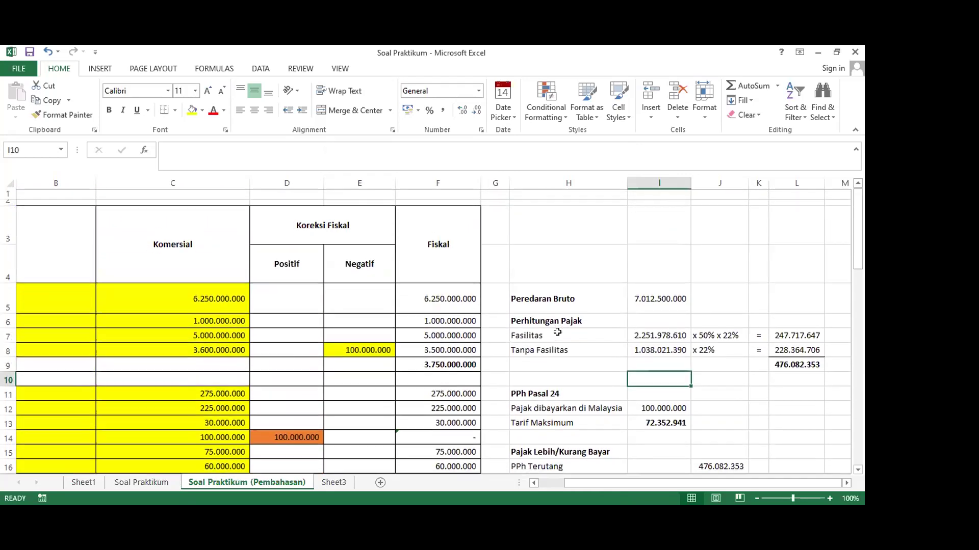
{"action": "scroll", "coordinate": [557, 332], "scroll_direction": "down", "scroll_amount": 2}
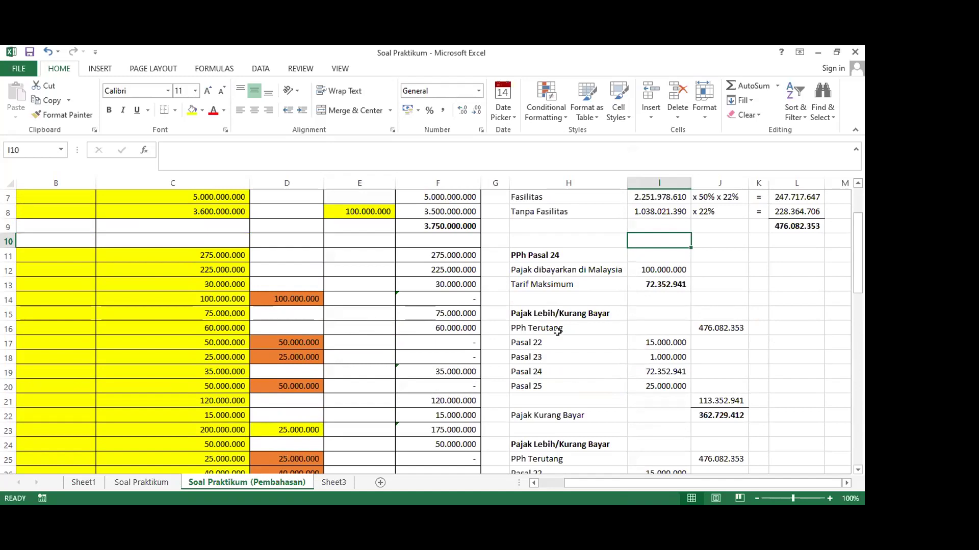
{"action": "scroll", "coordinate": [557, 331], "scroll_direction": "down", "scroll_amount": 3}
{"action": "scroll", "coordinate": [557, 331], "scroll_direction": "up", "scroll_amount": 5}
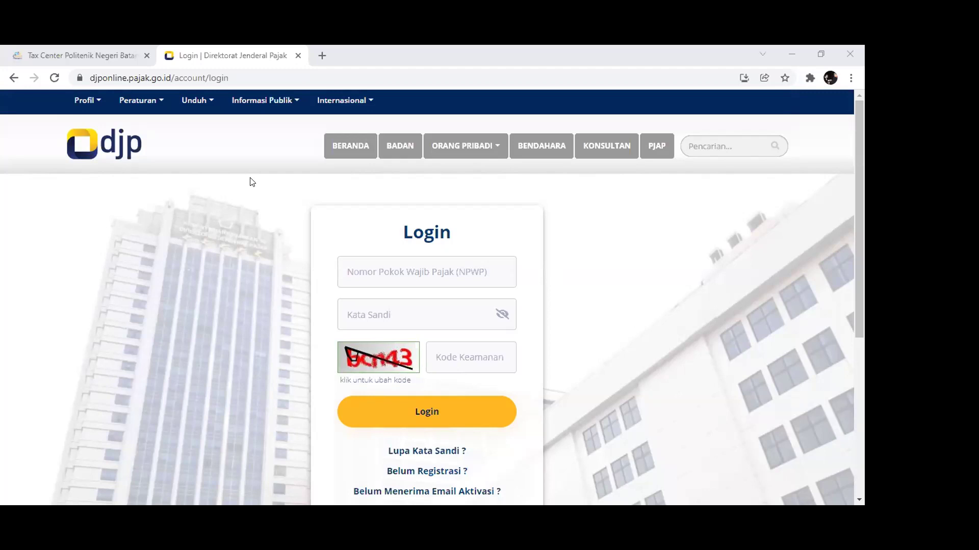
{"action": "scroll", "coordinate": [250, 171], "scroll_direction": "down", "scroll_amount": 4}
{"action": "scroll", "coordinate": [250, 171], "scroll_direction": "up", "scroll_amount": 5}
{"action": "scroll", "coordinate": [328, 295], "scroll_direction": "down", "scroll_amount": 3}
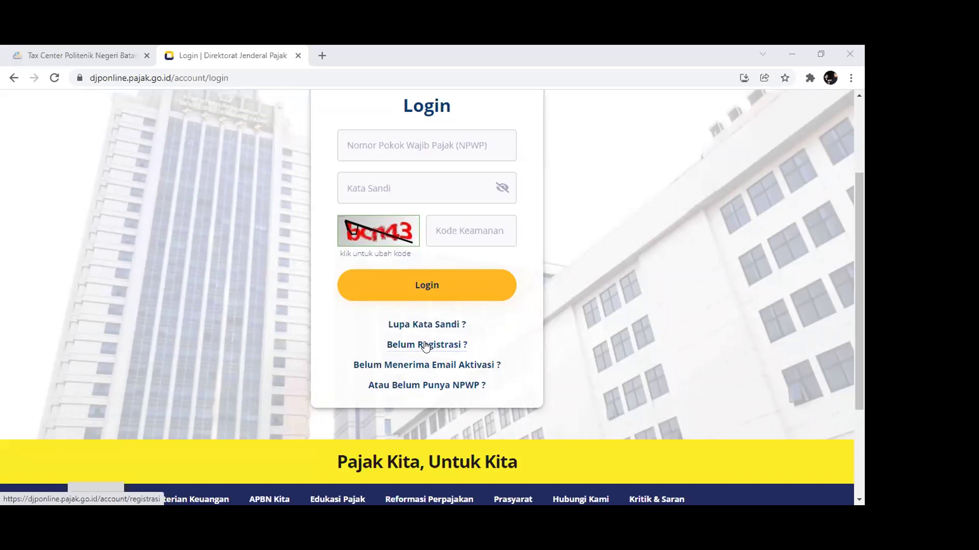
{"action": "scroll", "coordinate": [426, 347], "scroll_direction": "up", "scroll_amount": 1}
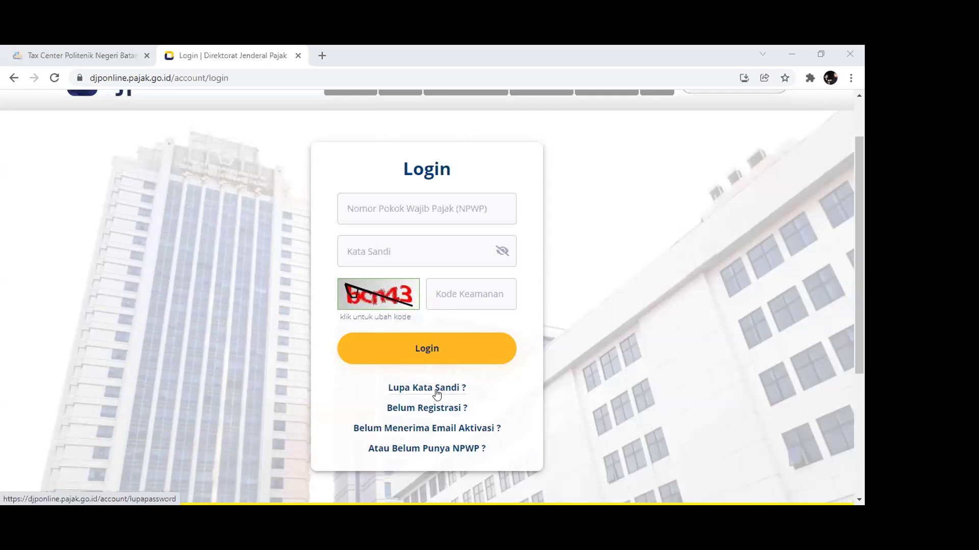
{"action": "left_click", "coordinate": [437, 389]}
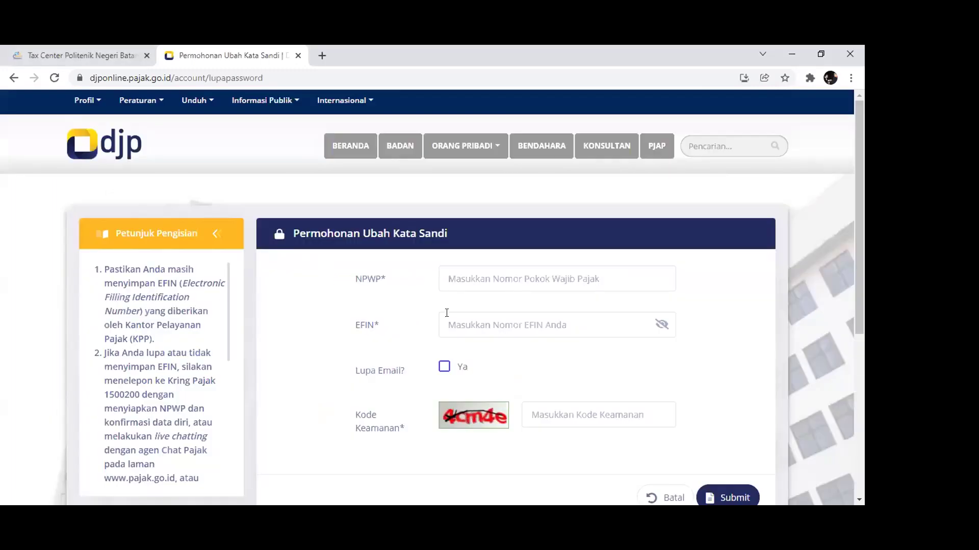
{"action": "scroll", "coordinate": [371, 328], "scroll_direction": "down", "scroll_amount": 2}
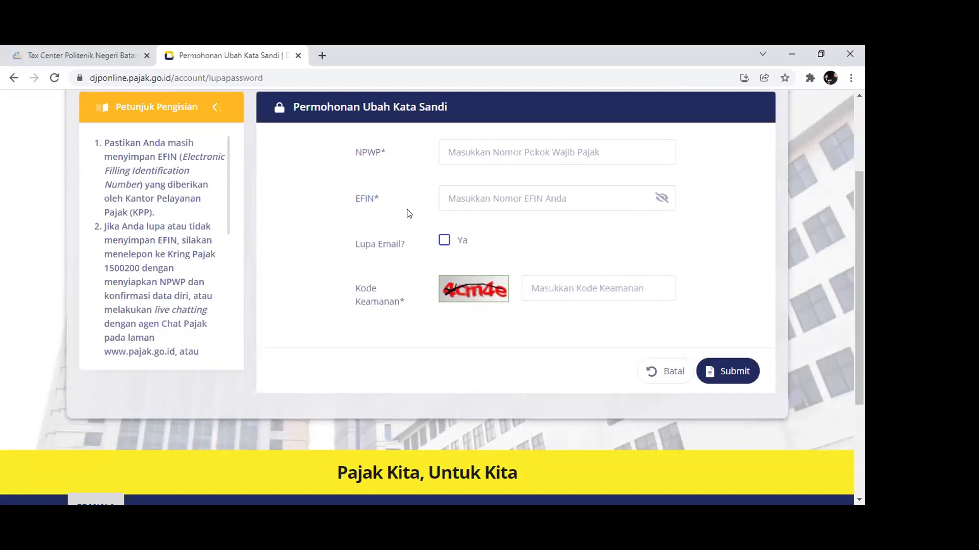
{"action": "scroll", "coordinate": [394, 216], "scroll_direction": "up", "scroll_amount": 1}
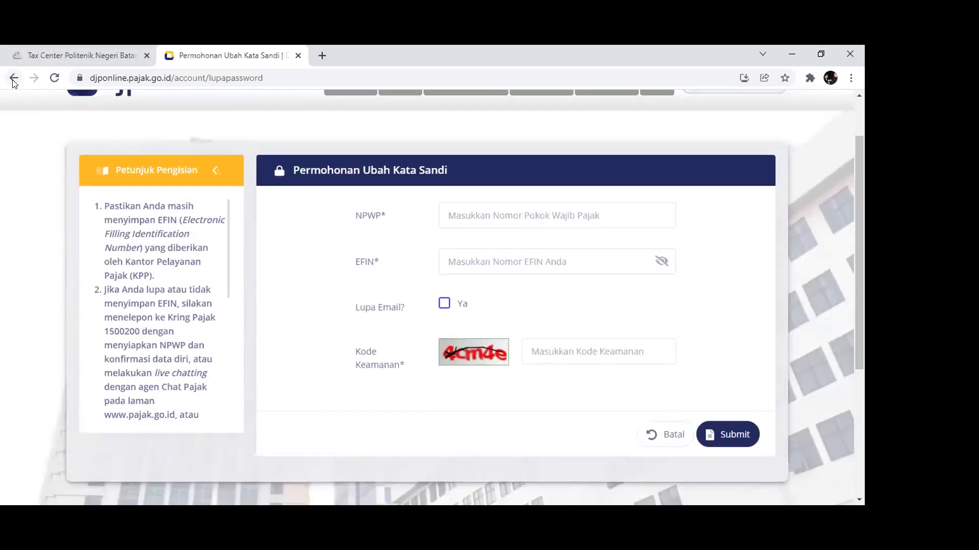
{"action": "left_click", "coordinate": [14, 79]}
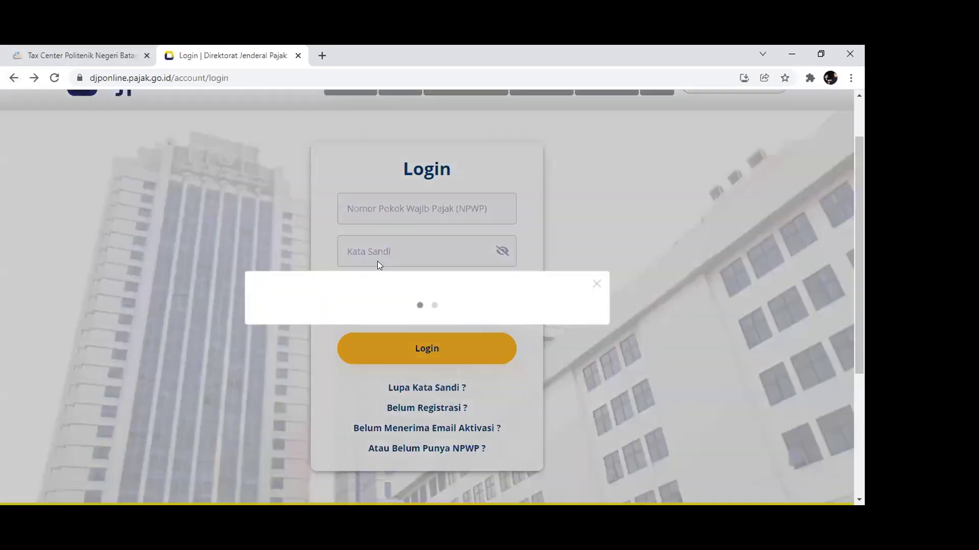
{"action": "left_click", "coordinate": [602, 156]}
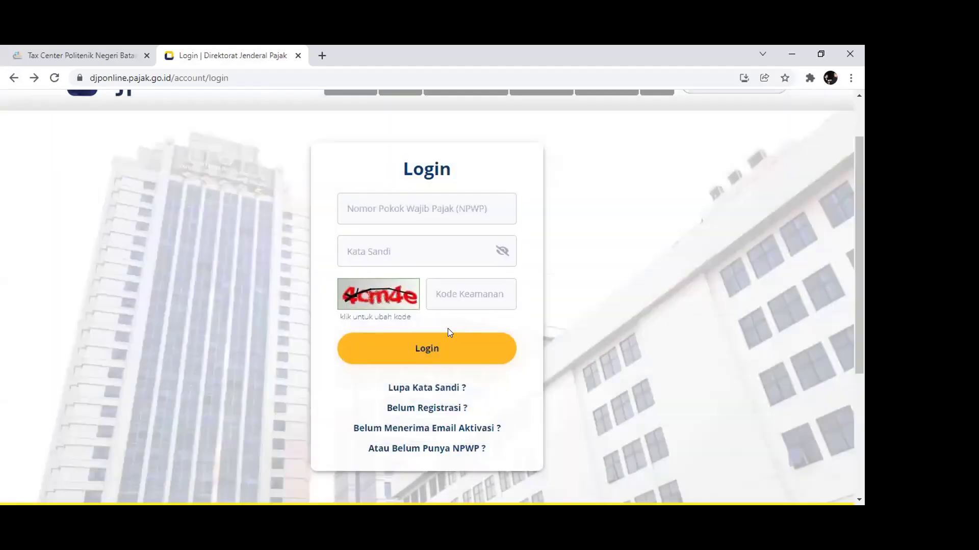
{"action": "left_click", "coordinate": [404, 409]}
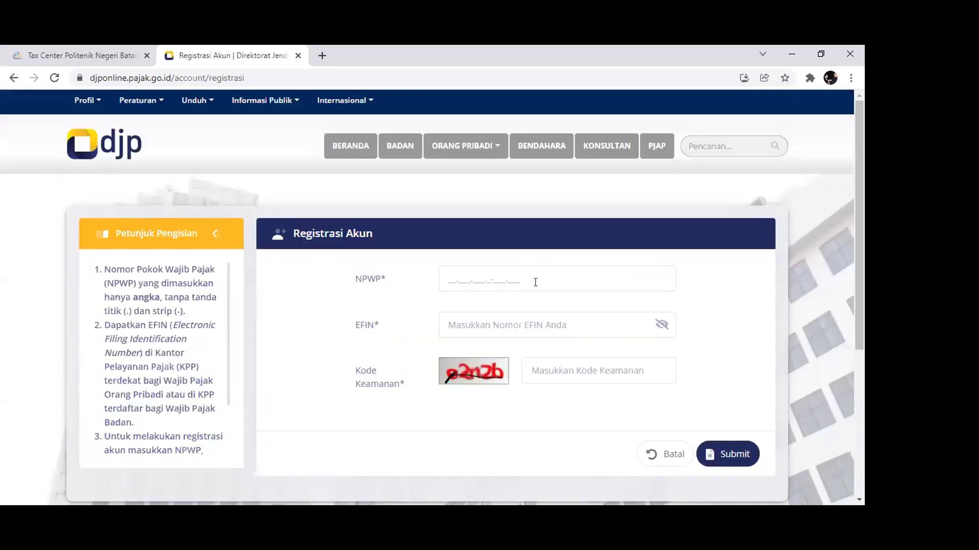
{"action": "left_click", "coordinate": [14, 78]}
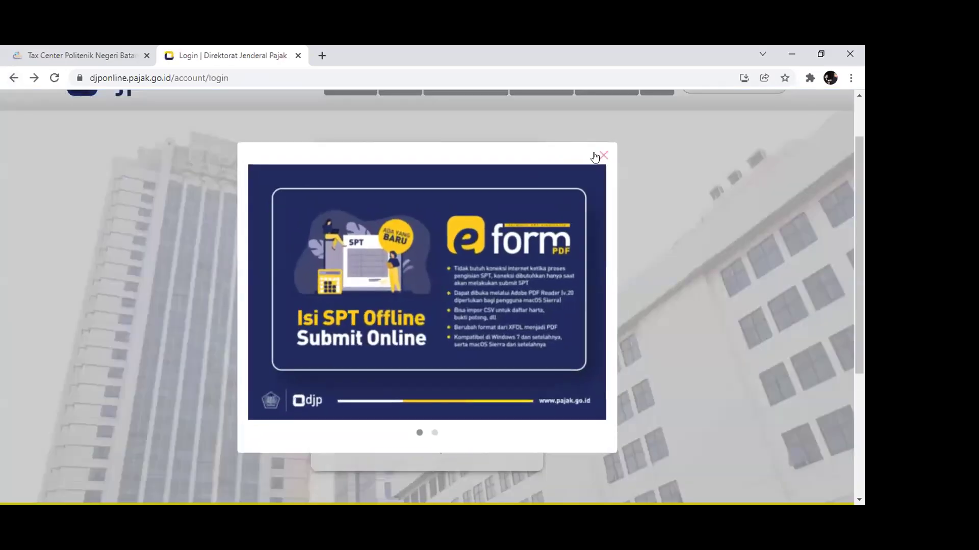
{"action": "left_click", "coordinate": [594, 163]}
{"action": "scroll", "coordinate": [524, 247], "scroll_direction": "up", "scroll_amount": 1}
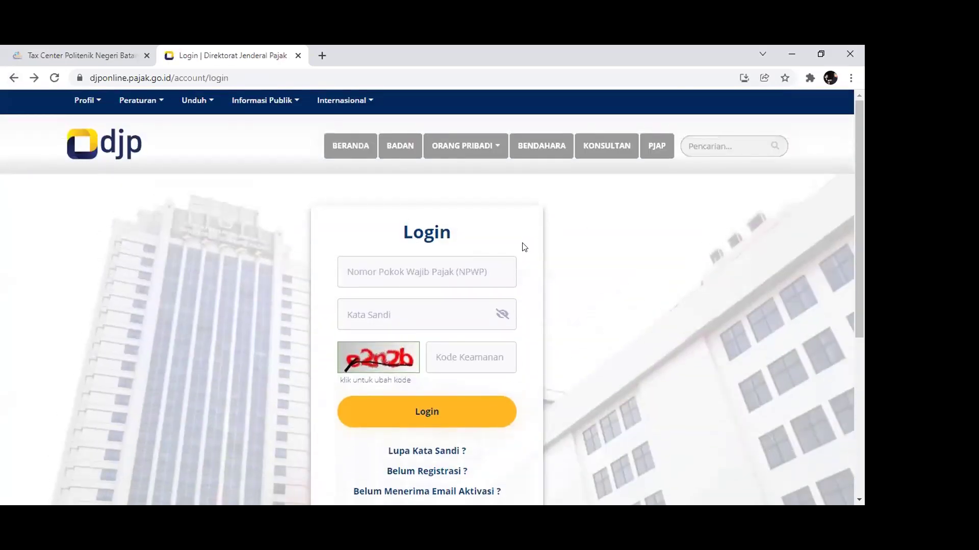
{"action": "scroll", "coordinate": [525, 248], "scroll_direction": "down", "scroll_amount": 2}
{"action": "scroll", "coordinate": [445, 212], "scroll_direction": "up", "scroll_amount": 2}
{"action": "left_click", "coordinate": [74, 53]}
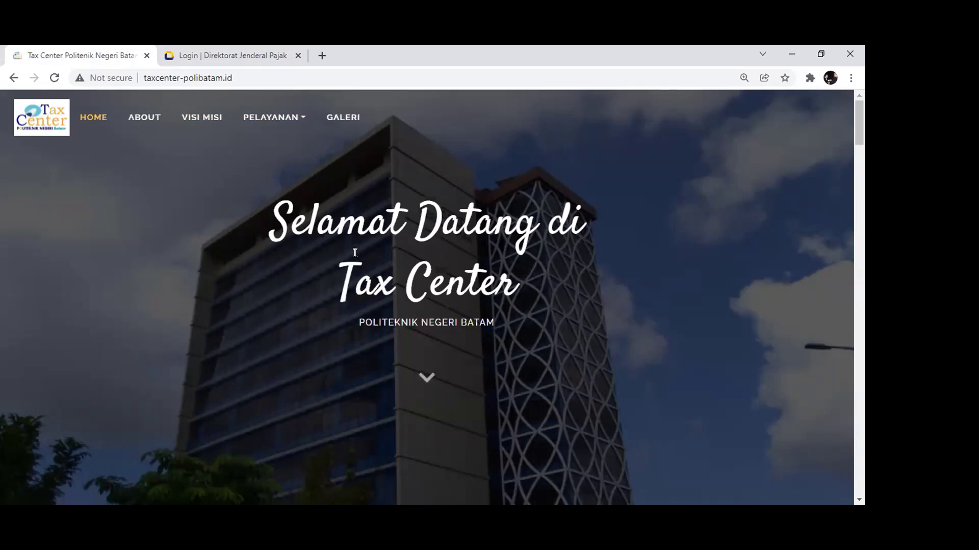
From the Tax Center homepage, open Bantu Pajak and choose Lapor Pajak Orang Pribadi
{"action": "key", "text": "ctrl+Tab"}
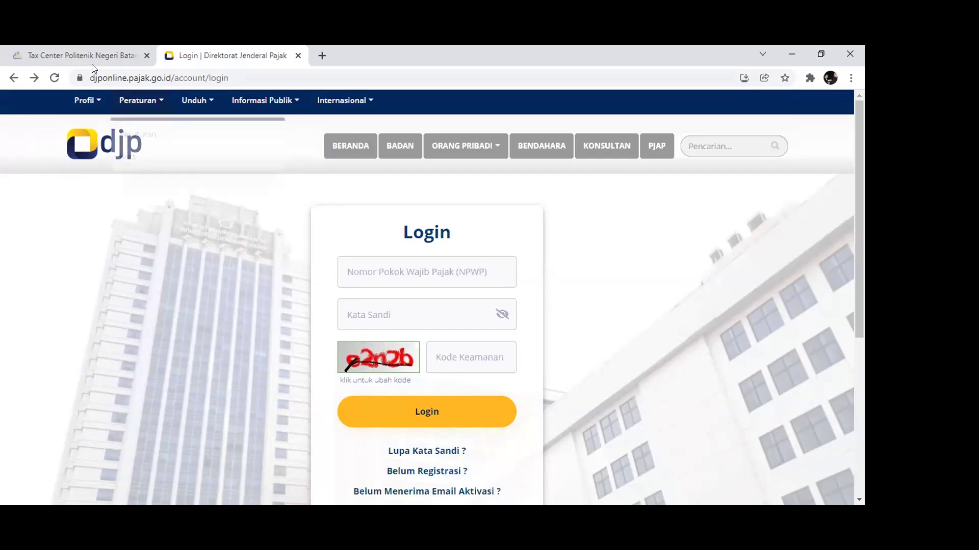
{"action": "left_click", "coordinate": [56, 51]}
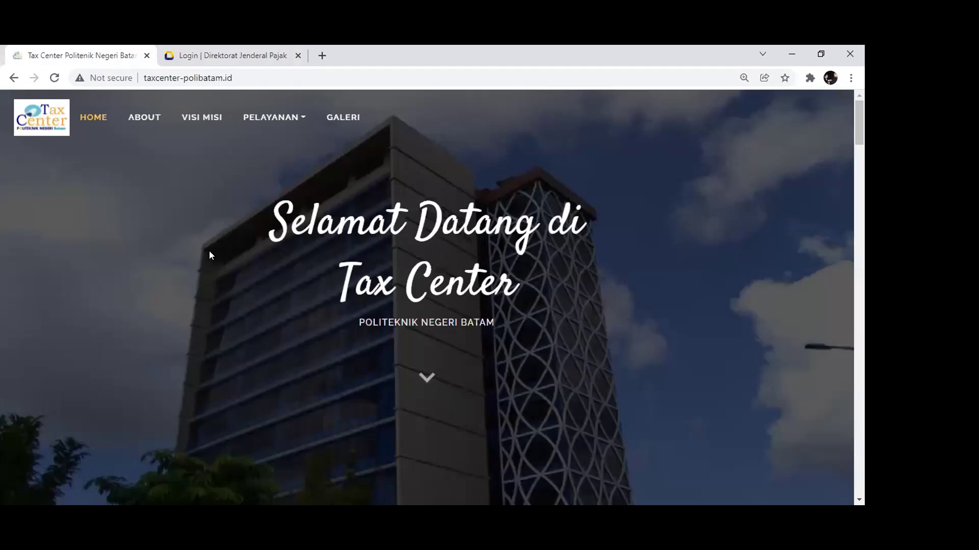
{"action": "left_click", "coordinate": [270, 122]}
{"action": "left_click", "coordinate": [269, 142]}
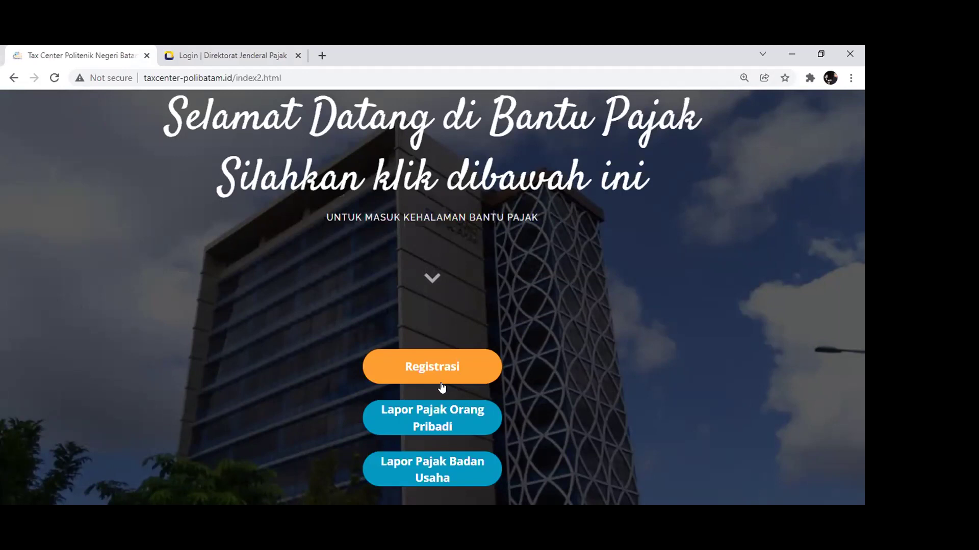
{"action": "left_click", "coordinate": [435, 425]}
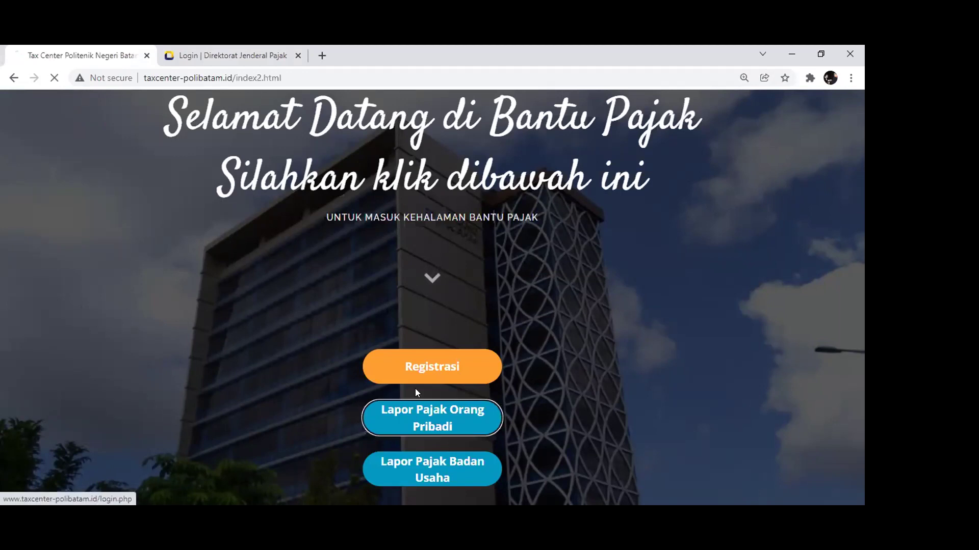
Log in with the saved taxpayer NPWP and password, entering the captcha as Kode Keamanan
{"action": "left_click", "coordinate": [226, 51]}
{"action": "left_click", "coordinate": [77, 51]}
{"action": "left_click", "coordinate": [197, 51]}
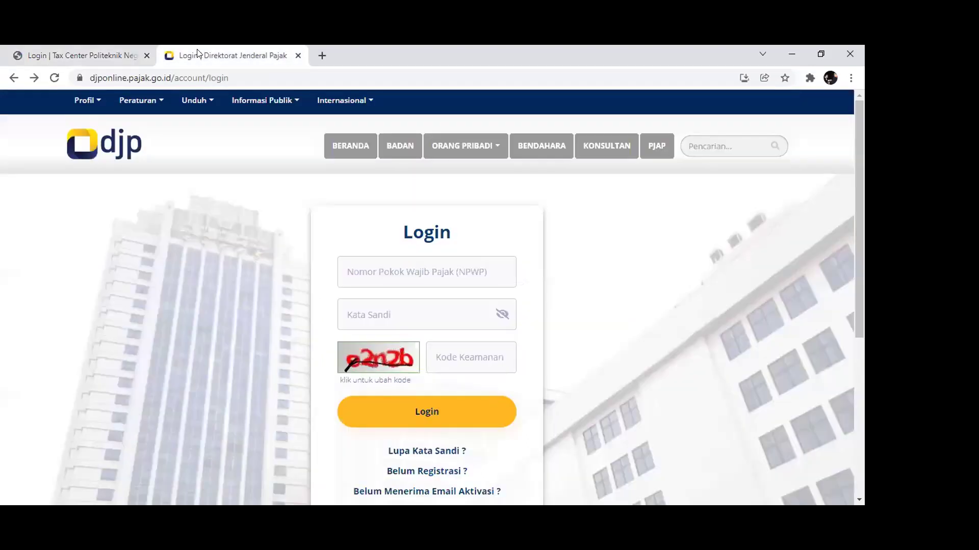
{"action": "left_click", "coordinate": [88, 51]}
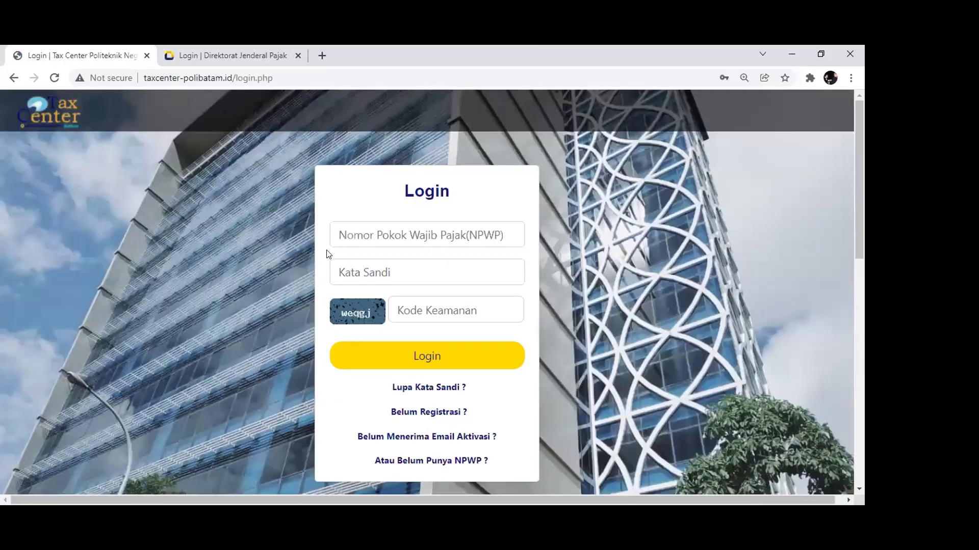
{"action": "left_click", "coordinate": [365, 227]}
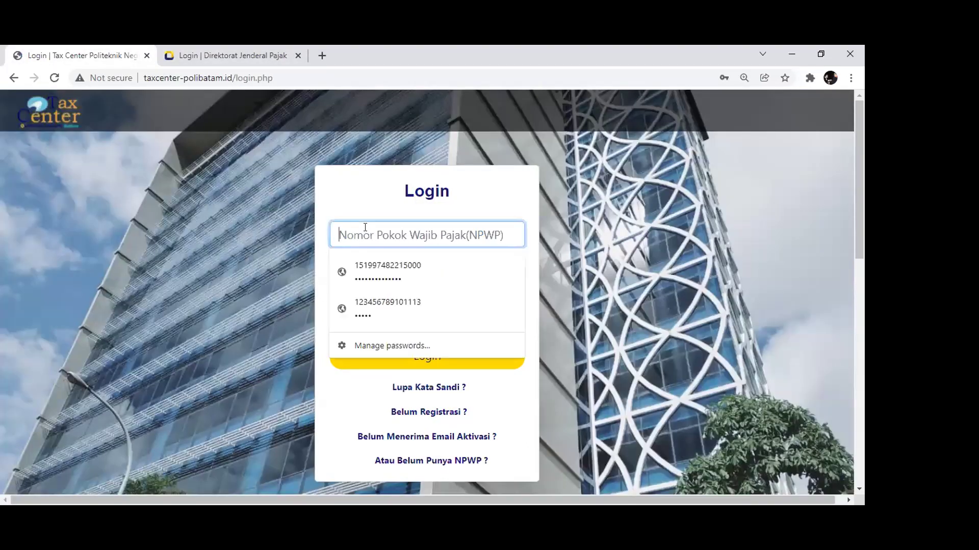
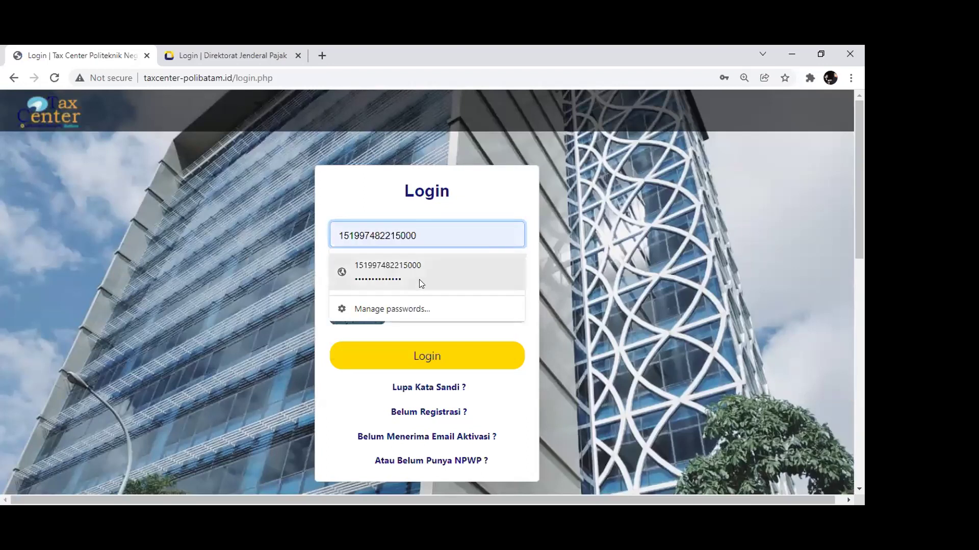
{"action": "left_click", "coordinate": [419, 279]}
{"action": "left_click", "coordinate": [440, 310]}
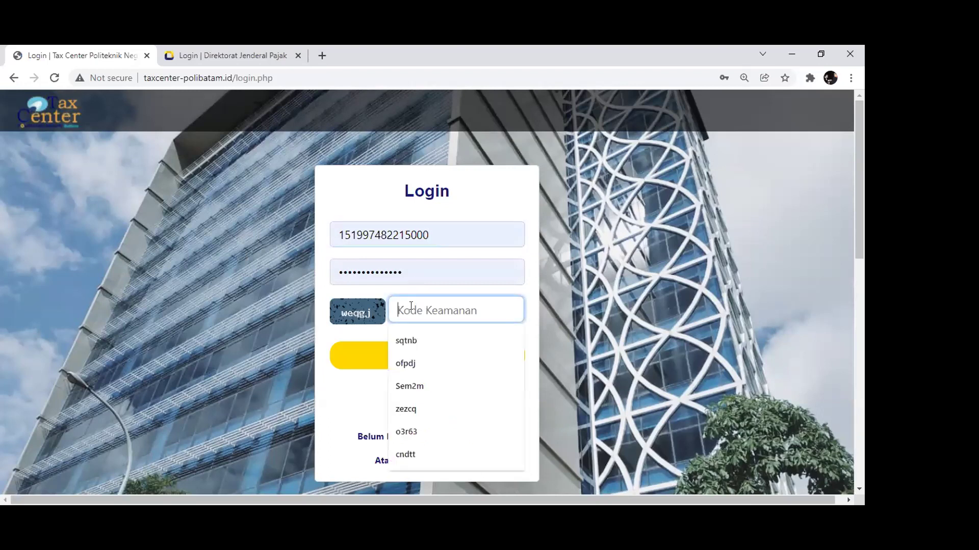
{"action": "left_click", "coordinate": [470, 305]}
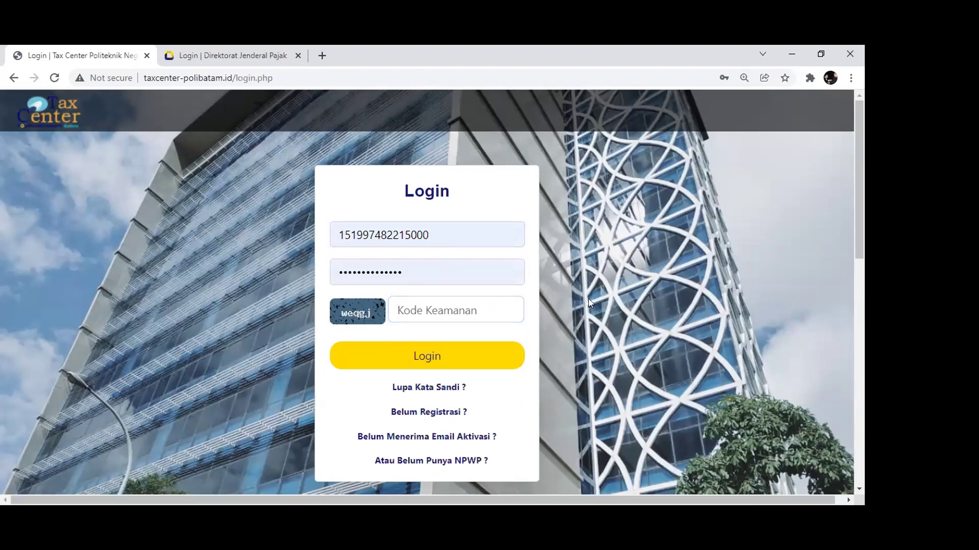
{"action": "left_click", "coordinate": [470, 305]}
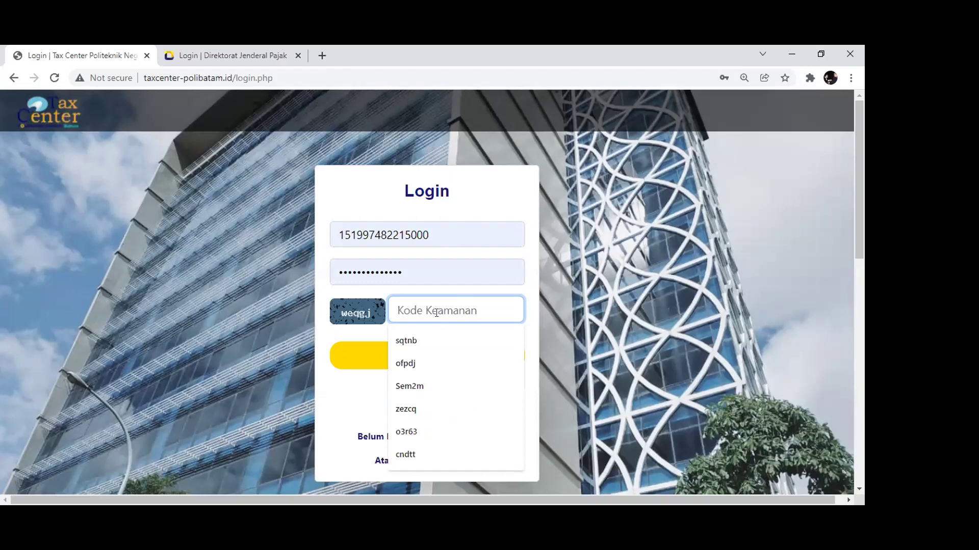
{"action": "type", "text": "we"}
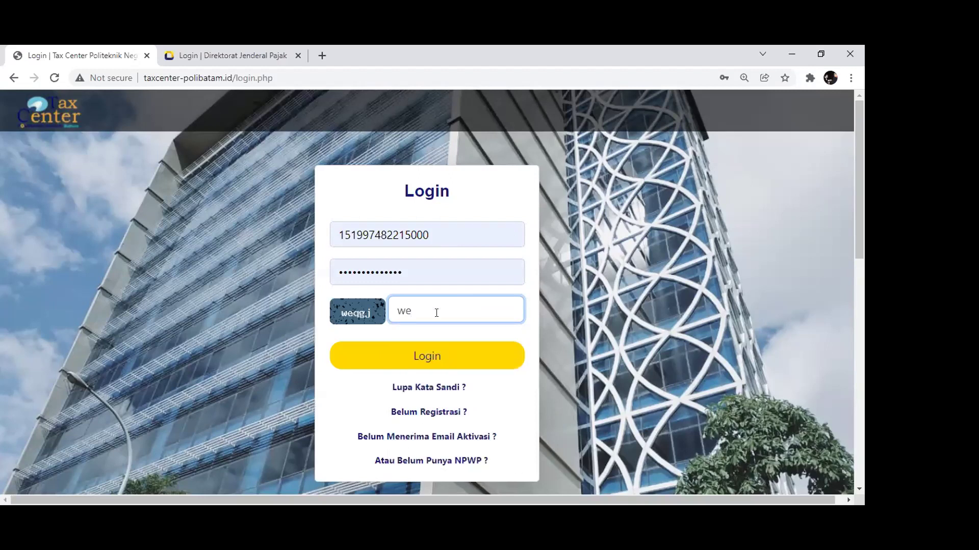
{"action": "type", "text": "qgj"}
{"action": "left_click", "coordinate": [424, 360]}
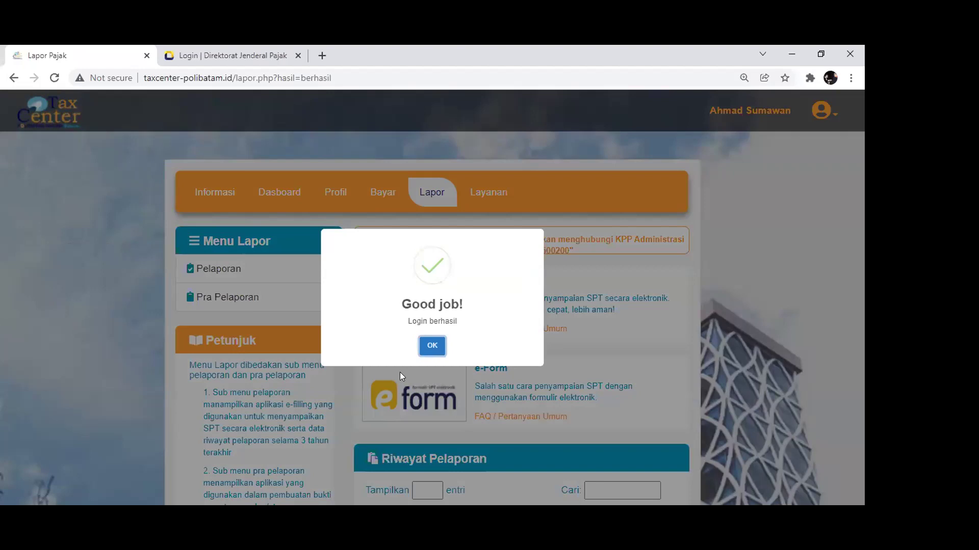
Dismiss the 'Login berhasil' message and return to the Lapor page after checking Bayar
{"action": "left_click", "coordinate": [426, 348]}
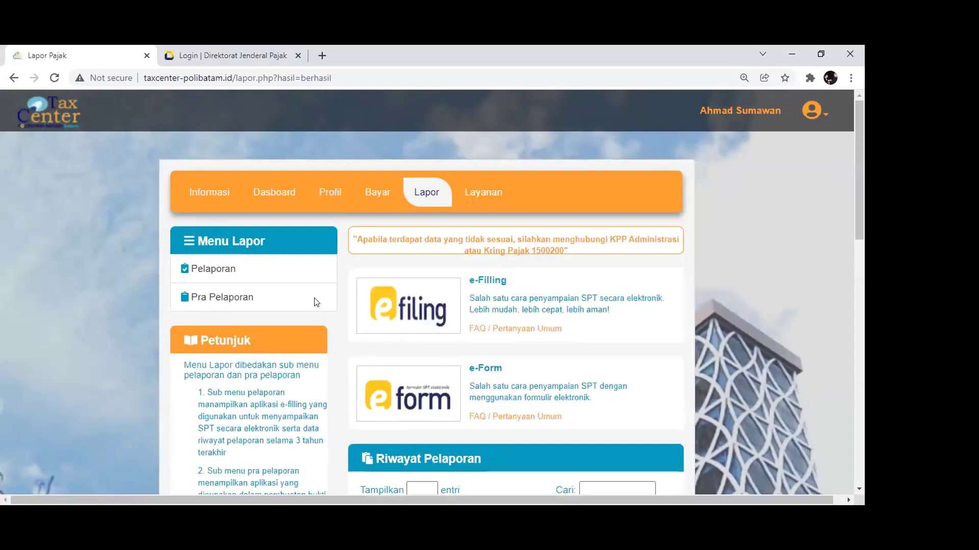
{"action": "left_click", "coordinate": [224, 53]}
{"action": "mouse_move", "coordinate": [339, 181]}
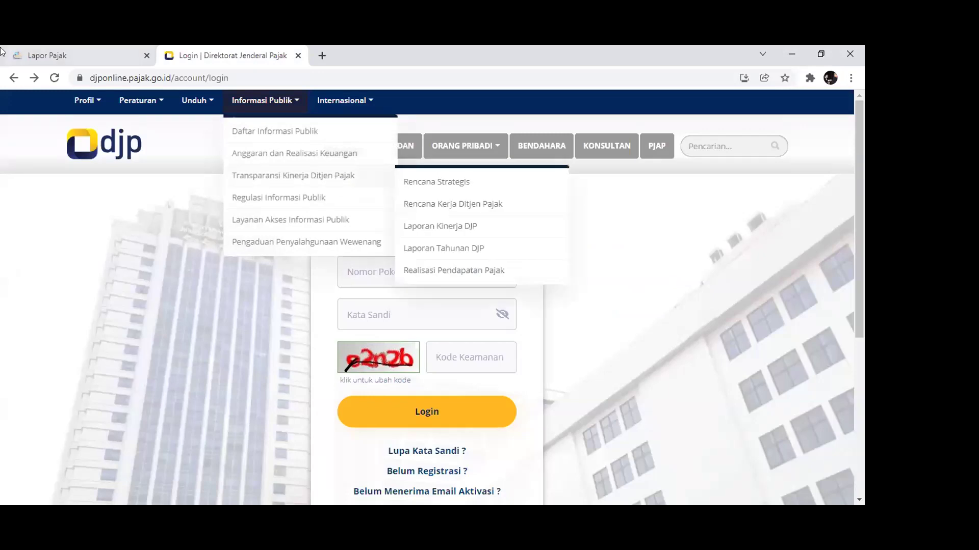
{"action": "key", "text": "ctrl+Tab"}
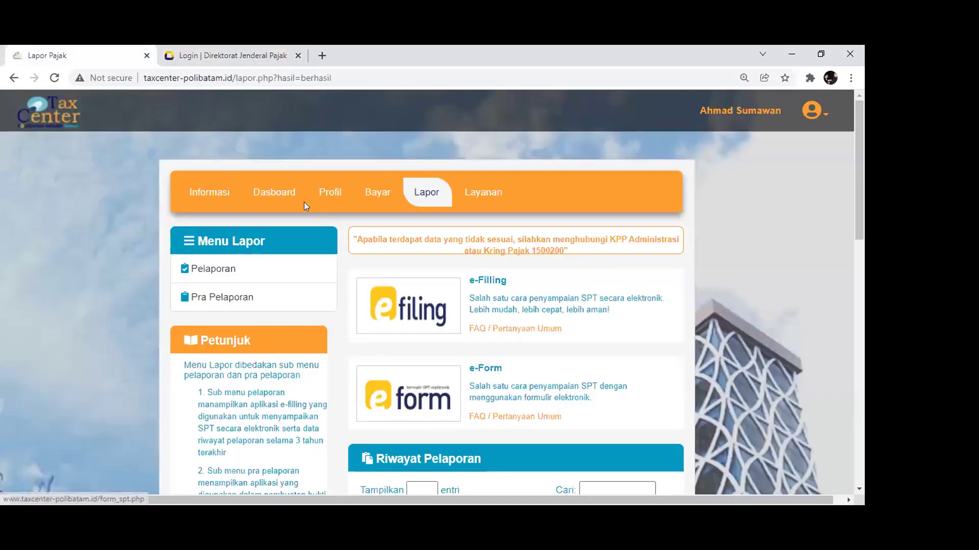
{"action": "left_click", "coordinate": [376, 193]}
{"action": "left_click", "coordinate": [427, 214]}
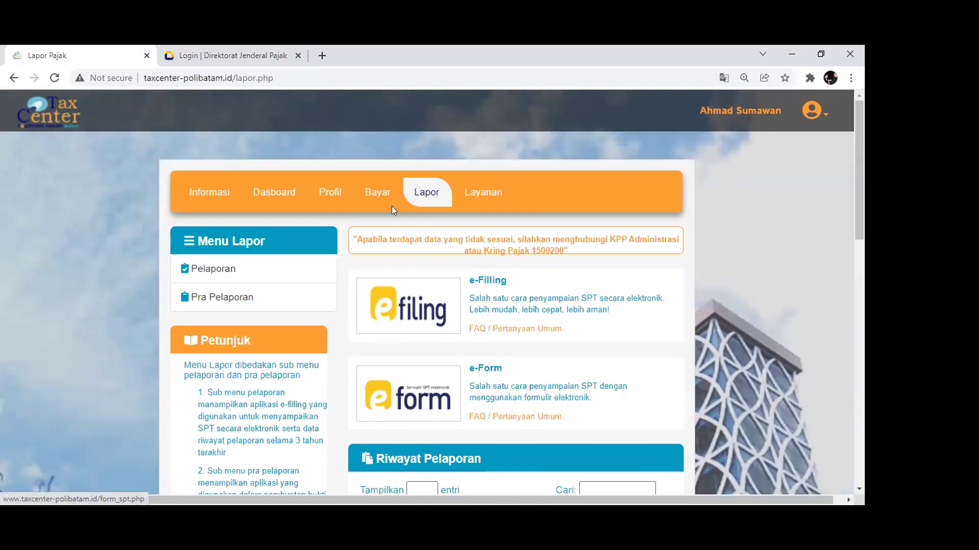
{"action": "left_click", "coordinate": [377, 192]}
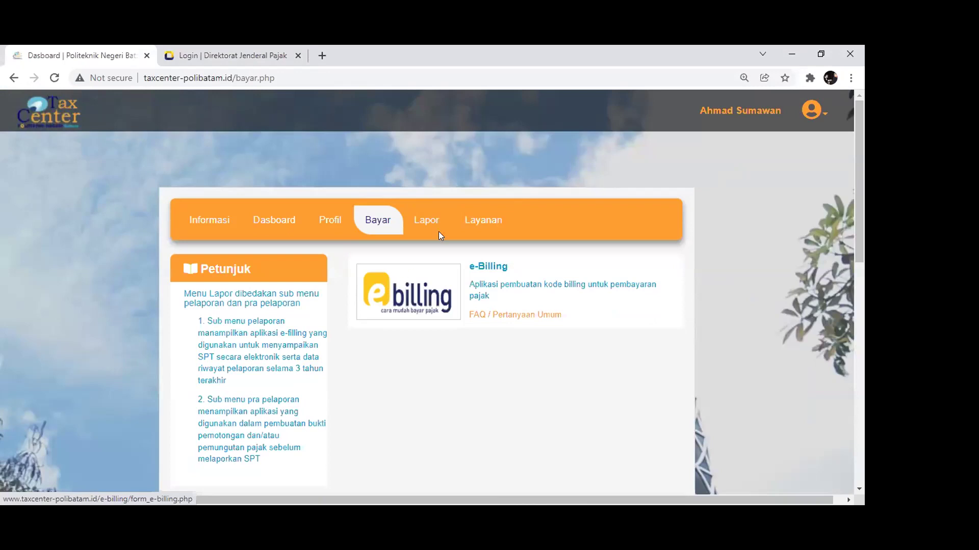
{"action": "left_click", "coordinate": [433, 226]}
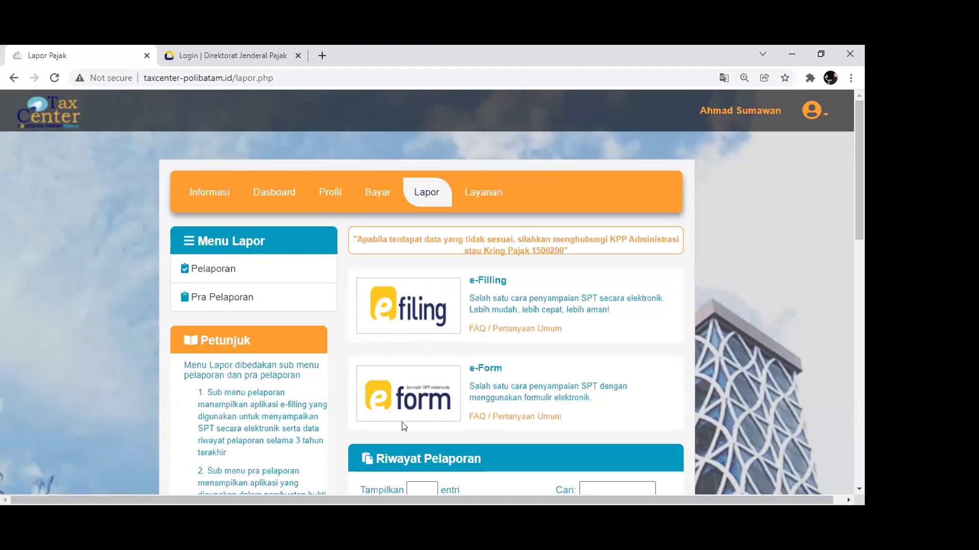
Open the e-Filing Formulir SPT from the Lapor page's reporting options
{"action": "scroll", "coordinate": [405, 426], "scroll_direction": "down", "scroll_amount": 1}
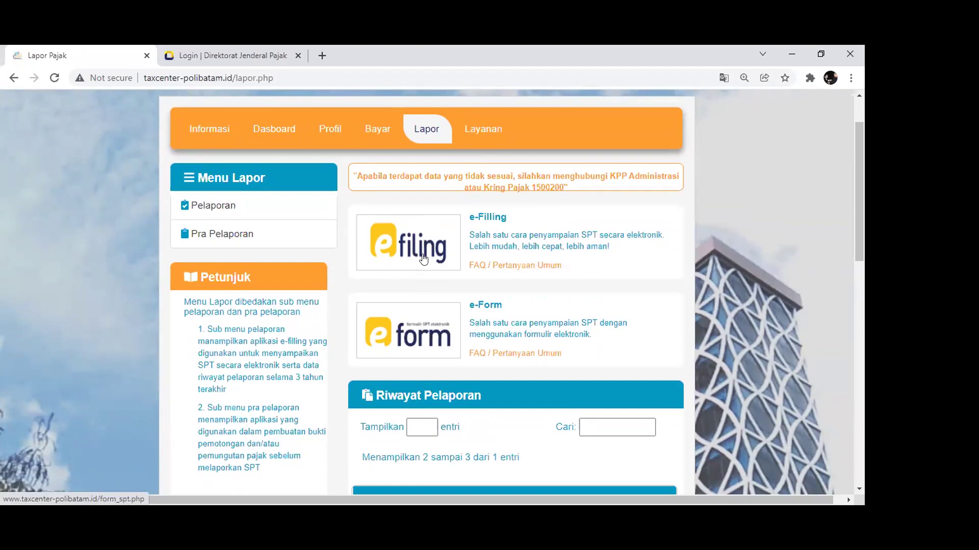
{"action": "scroll", "coordinate": [400, 348], "scroll_direction": "up", "scroll_amount": 2}
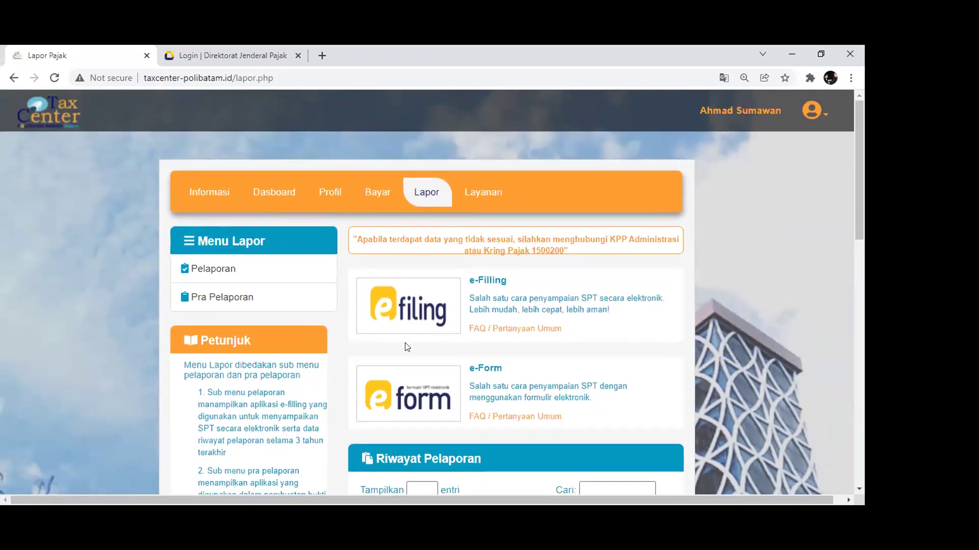
{"action": "scroll", "coordinate": [406, 347], "scroll_direction": "down", "scroll_amount": 1}
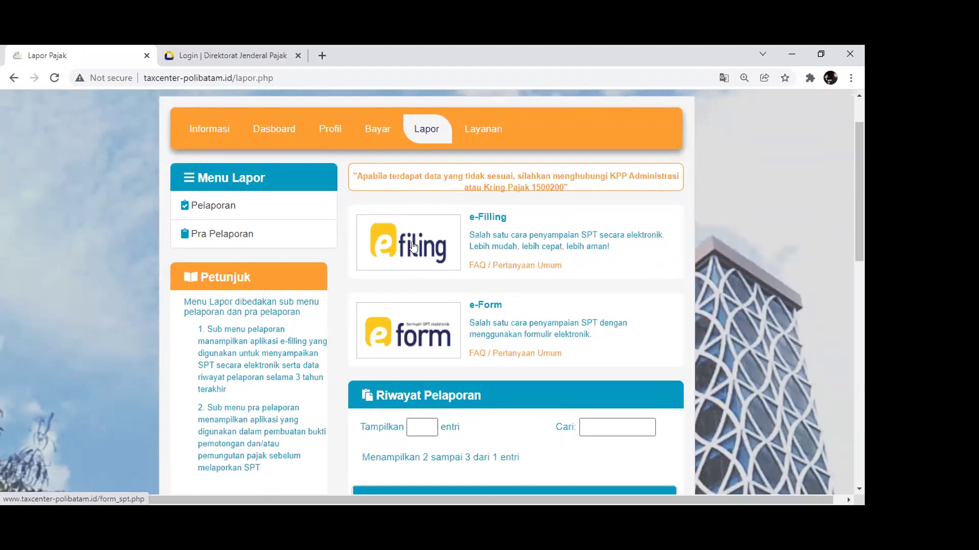
{"action": "left_click", "coordinate": [401, 244]}
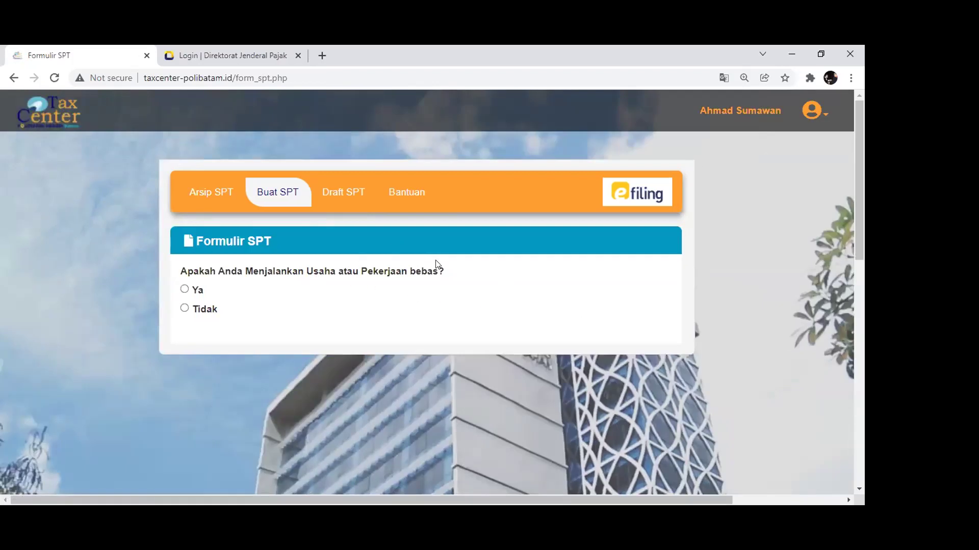
Scroll through the Formulir SPT question about running a business or freelance work
{"action": "scroll", "coordinate": [439, 275], "scroll_direction": "down", "scroll_amount": 1}
{"action": "scroll", "coordinate": [320, 262], "scroll_direction": "up", "scroll_amount": 1}
{"action": "scroll", "coordinate": [320, 262], "scroll_direction": "down", "scroll_amount": 3}
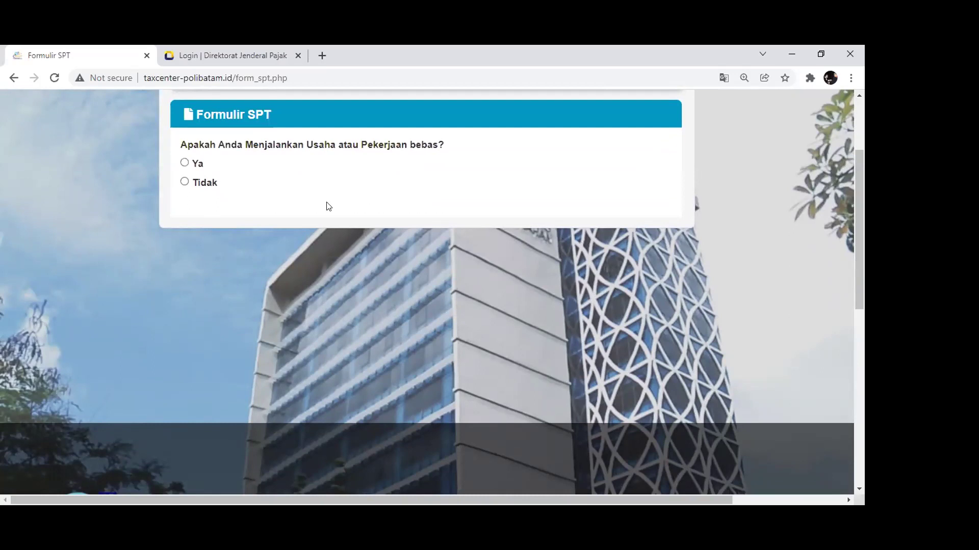
{"action": "scroll", "coordinate": [306, 214], "scroll_direction": "up", "scroll_amount": 1}
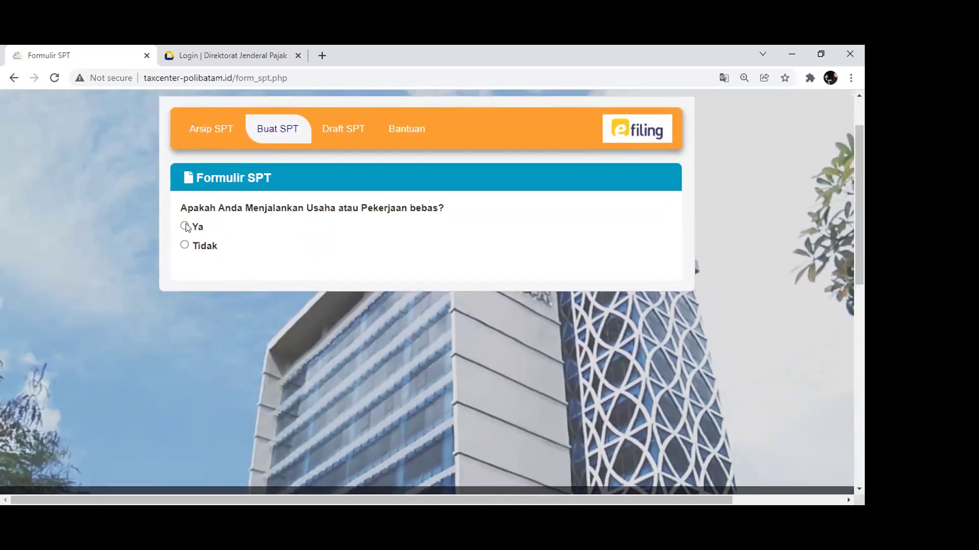
Answer Ya to running a business, open Upload SPT, and cancel the file browser unchosen
{"action": "left_click", "coordinate": [185, 225]}
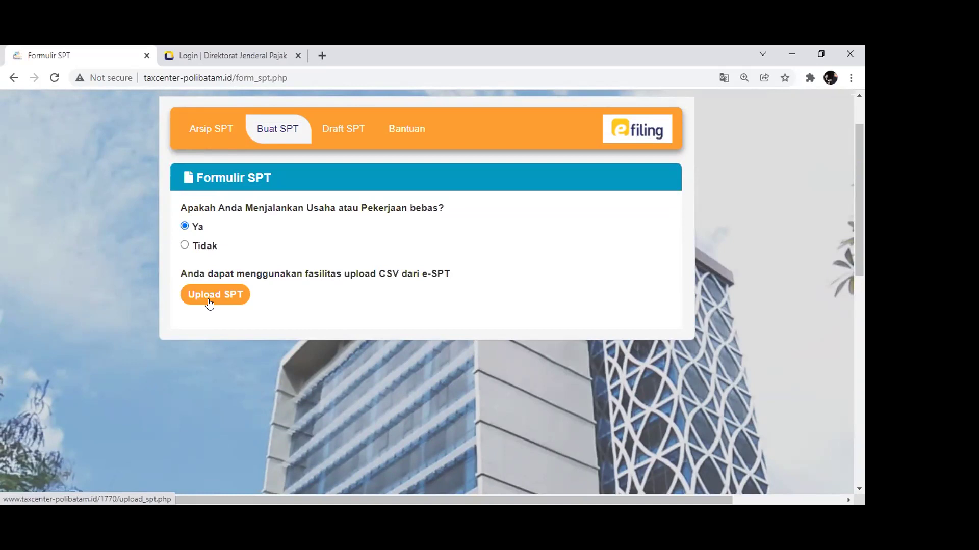
{"action": "left_click", "coordinate": [209, 300]}
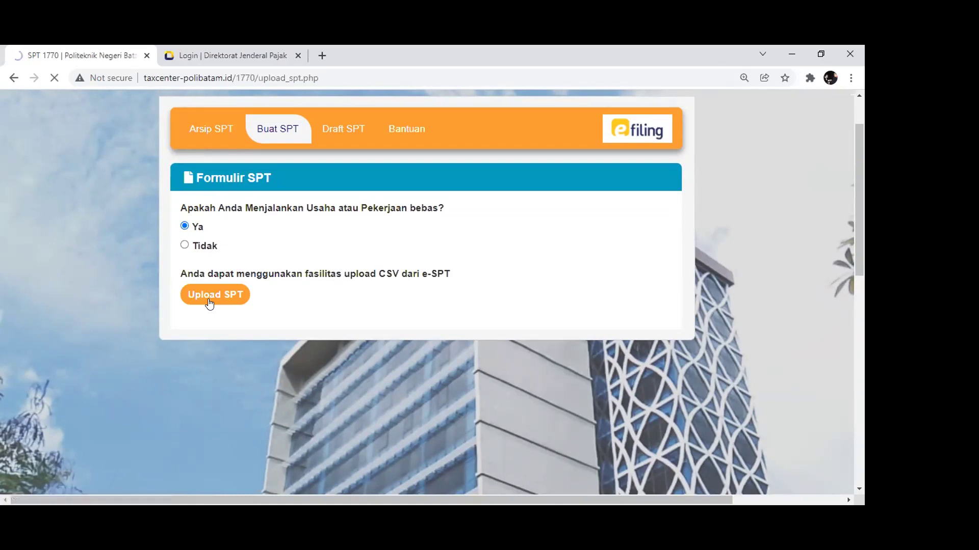
{"action": "scroll", "coordinate": [391, 395], "scroll_direction": "down", "scroll_amount": 1}
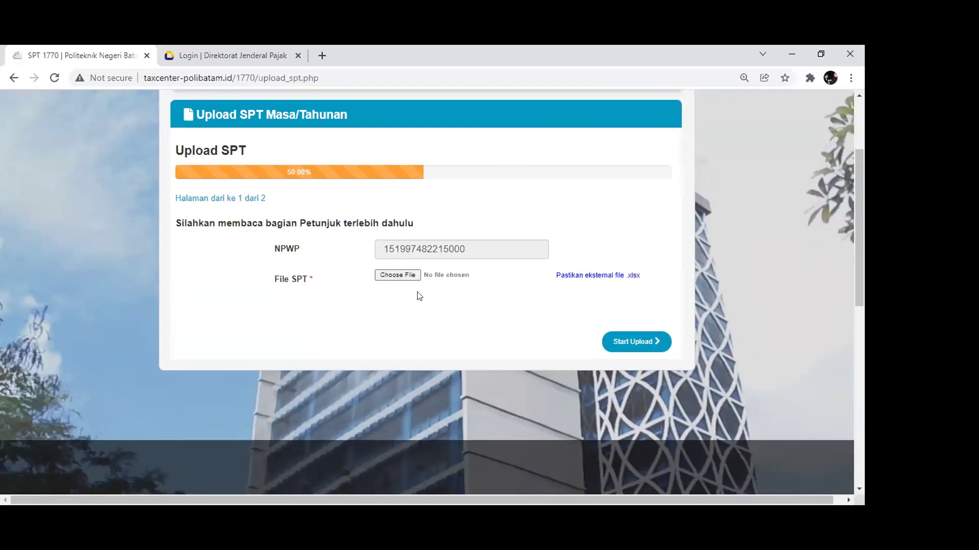
{"action": "left_click", "coordinate": [392, 275]}
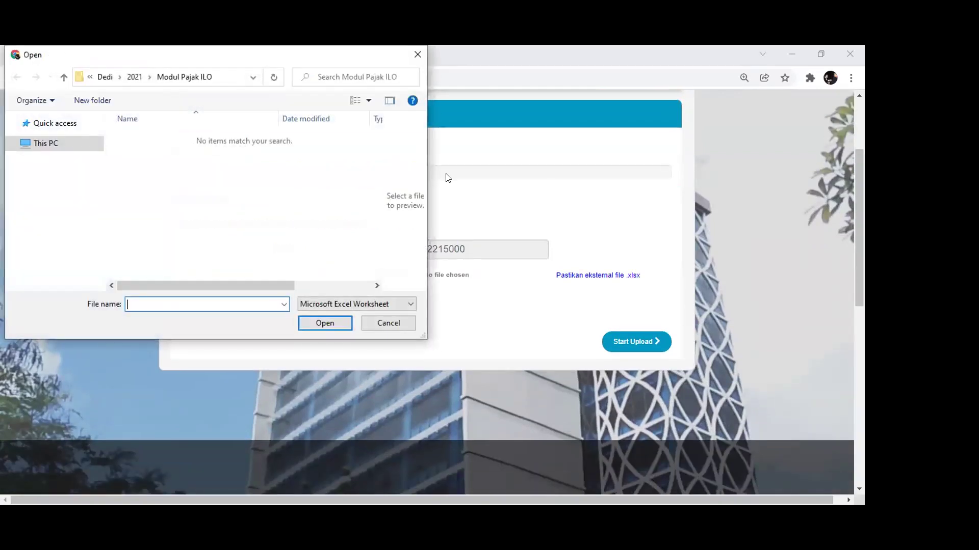
{"action": "left_click", "coordinate": [417, 55]}
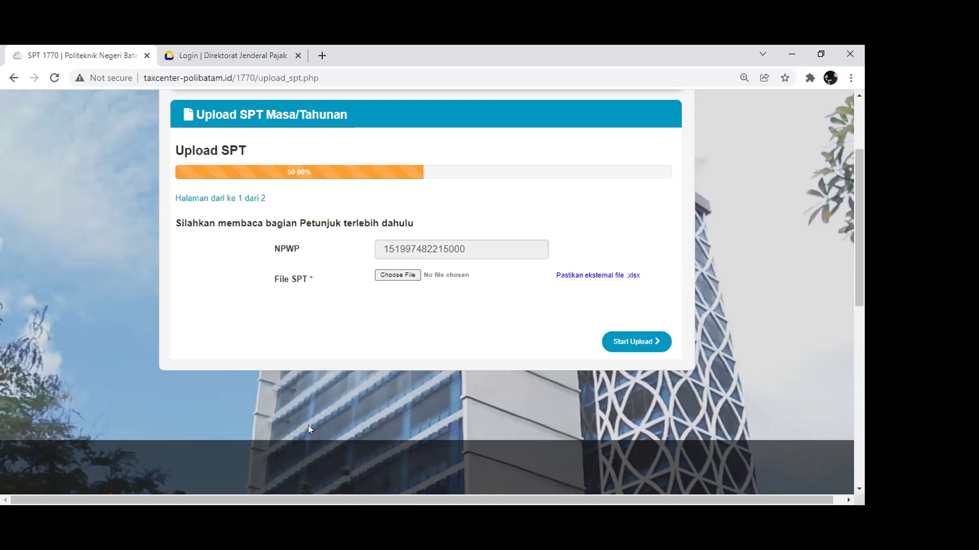
{"action": "scroll", "coordinate": [394, 283], "scroll_direction": "up", "scroll_amount": 3}
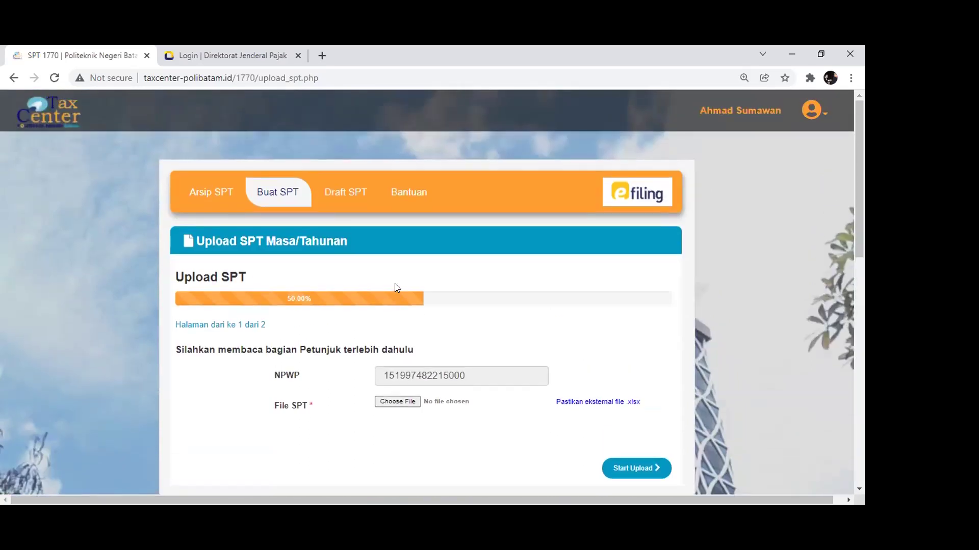
{"action": "scroll", "coordinate": [394, 283], "scroll_direction": "down", "scroll_amount": 3}
{"action": "scroll", "coordinate": [45, 201], "scroll_direction": "up", "scroll_amount": 3}
Answer Tidak to business, Tidak to separate spousal taxation, and Ya to gross income under 60 million
{"action": "left_click", "coordinate": [14, 77]}
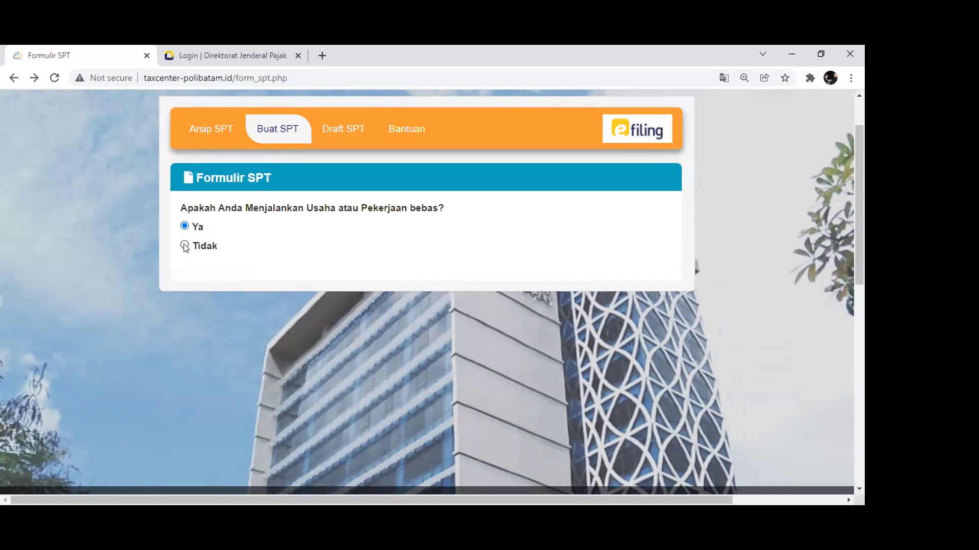
{"action": "left_click", "coordinate": [184, 246]}
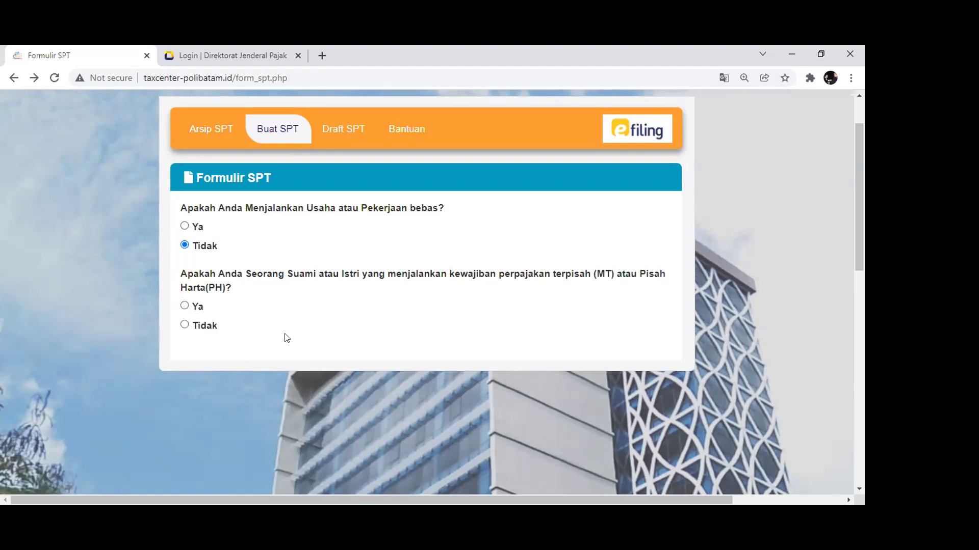
{"action": "left_click", "coordinate": [185, 325]}
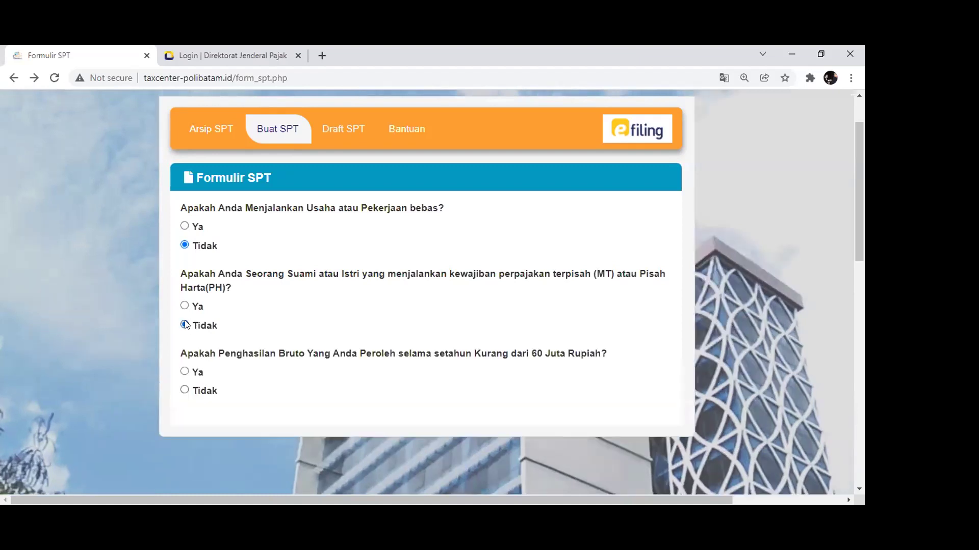
{"action": "scroll", "coordinate": [307, 314], "scroll_direction": "down", "scroll_amount": 1}
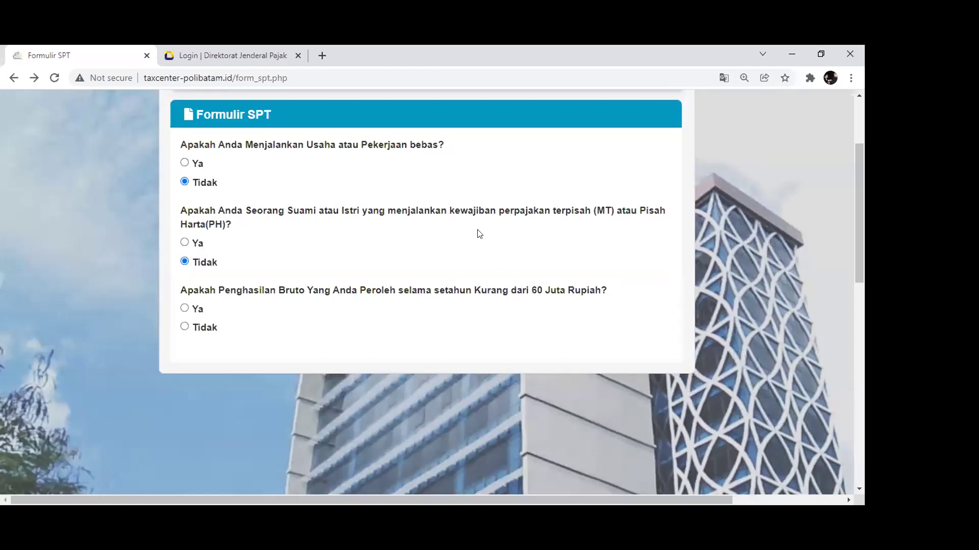
{"action": "left_click", "coordinate": [185, 308]}
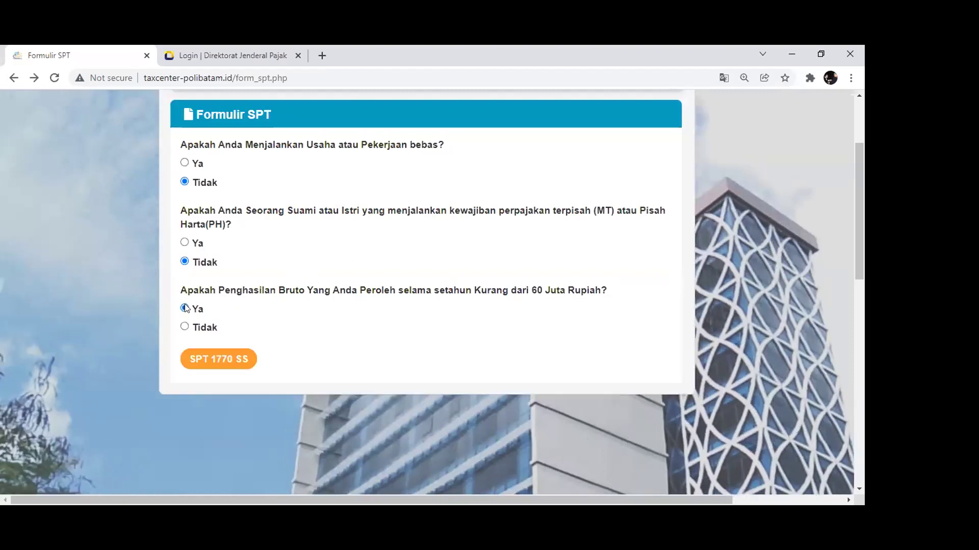
Start the SPT 1770 SS form, reaching its Data Formulir page 1 of 6
{"action": "scroll", "coordinate": [185, 309], "scroll_direction": "up", "scroll_amount": 1}
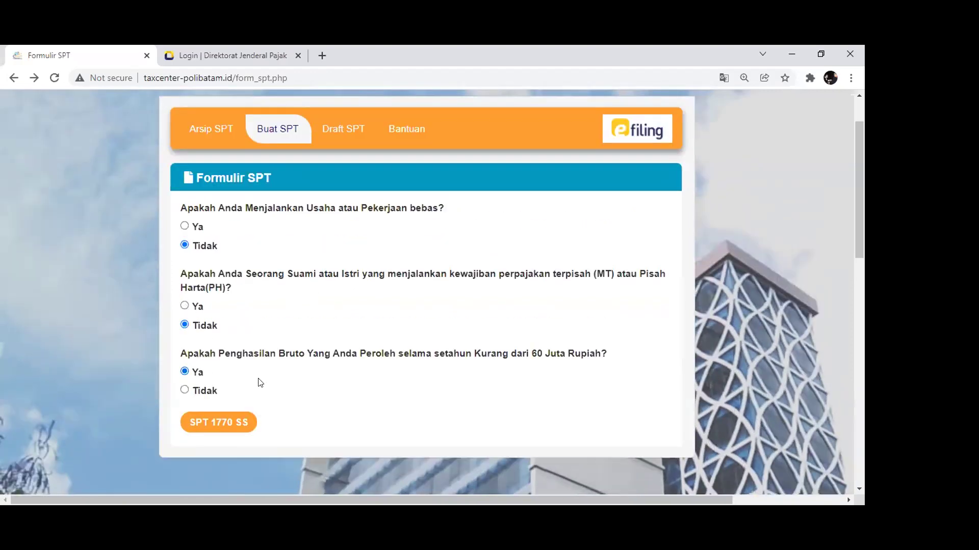
{"action": "scroll", "coordinate": [250, 387], "scroll_direction": "down", "scroll_amount": 1}
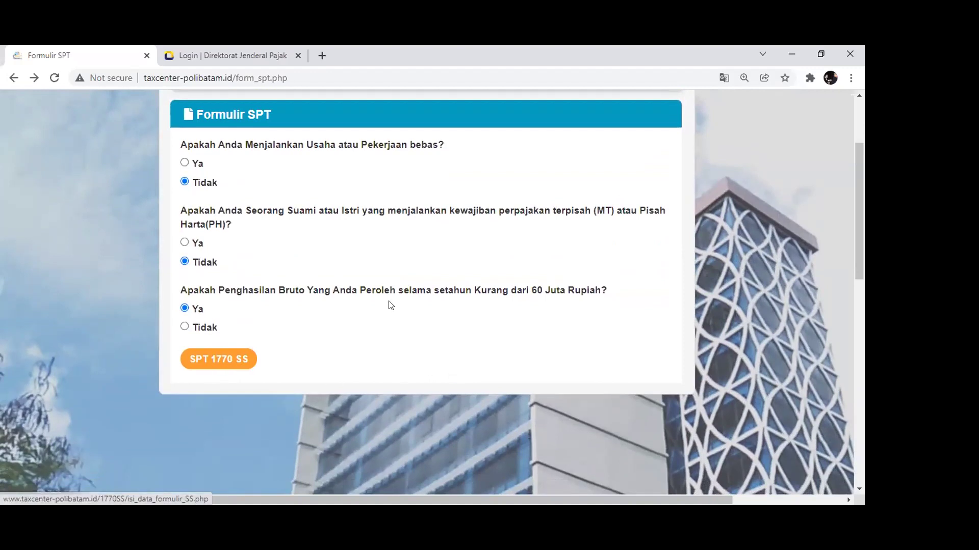
{"action": "scroll", "coordinate": [285, 285], "scroll_direction": "up", "scroll_amount": 2}
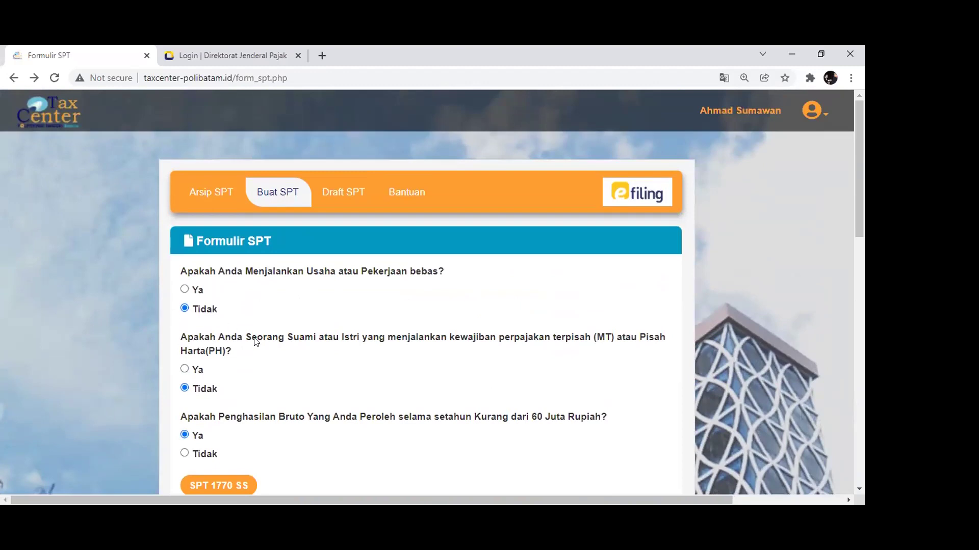
{"action": "scroll", "coordinate": [256, 342], "scroll_direction": "down", "scroll_amount": 2}
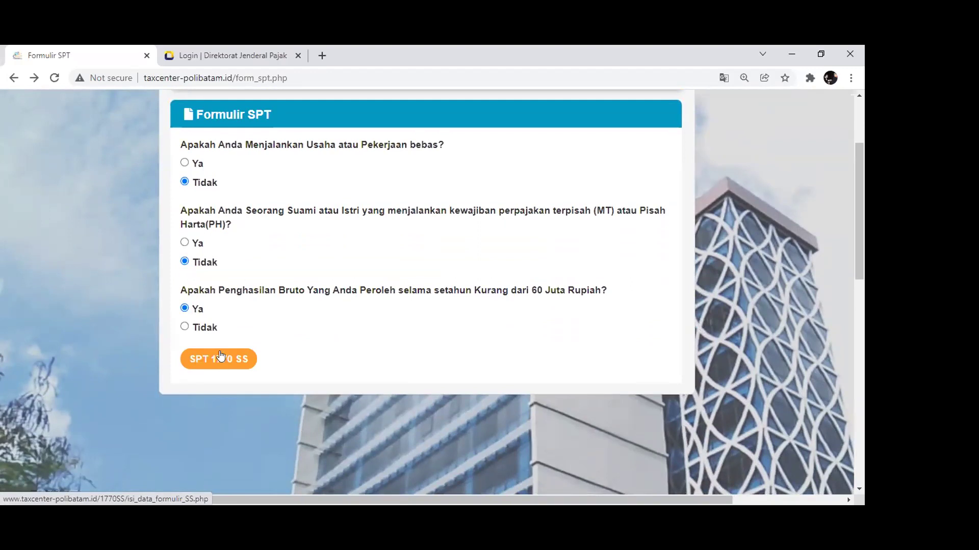
{"action": "scroll", "coordinate": [227, 279], "scroll_direction": "up", "scroll_amount": 1}
{"action": "scroll", "coordinate": [228, 279], "scroll_direction": "up", "scroll_amount": 2}
{"action": "scroll", "coordinate": [229, 314], "scroll_direction": "down", "scroll_amount": 2}
{"action": "left_click", "coordinate": [222, 363]}
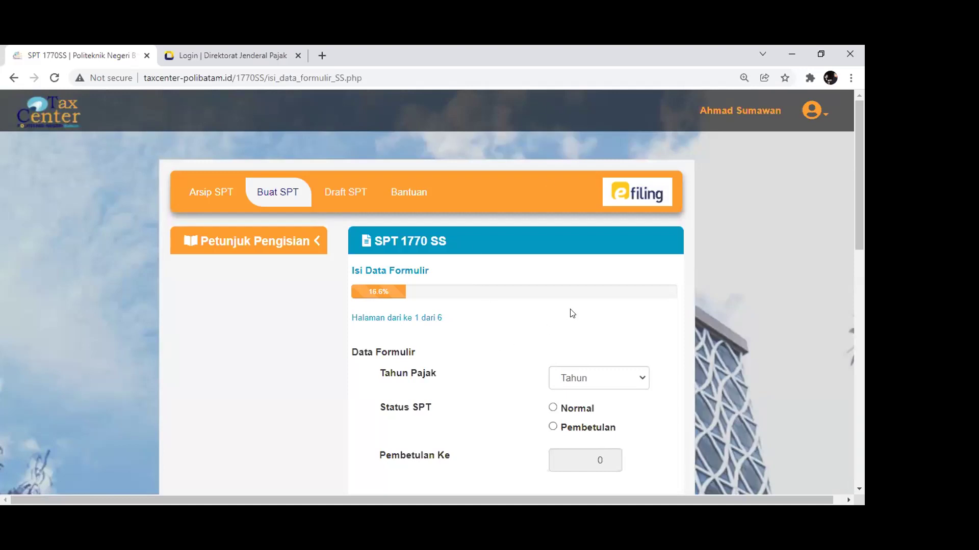
{"action": "scroll", "coordinate": [572, 313], "scroll_direction": "down", "scroll_amount": 1}
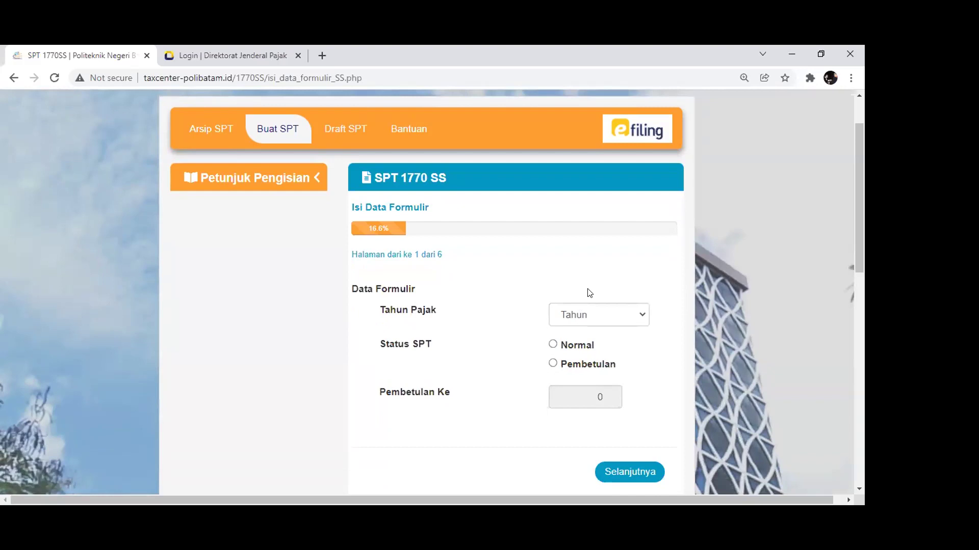
Set Tahun Pajak to 2021 and Status SPT to Normal, then continue to page 2
{"action": "left_click", "coordinate": [625, 325]}
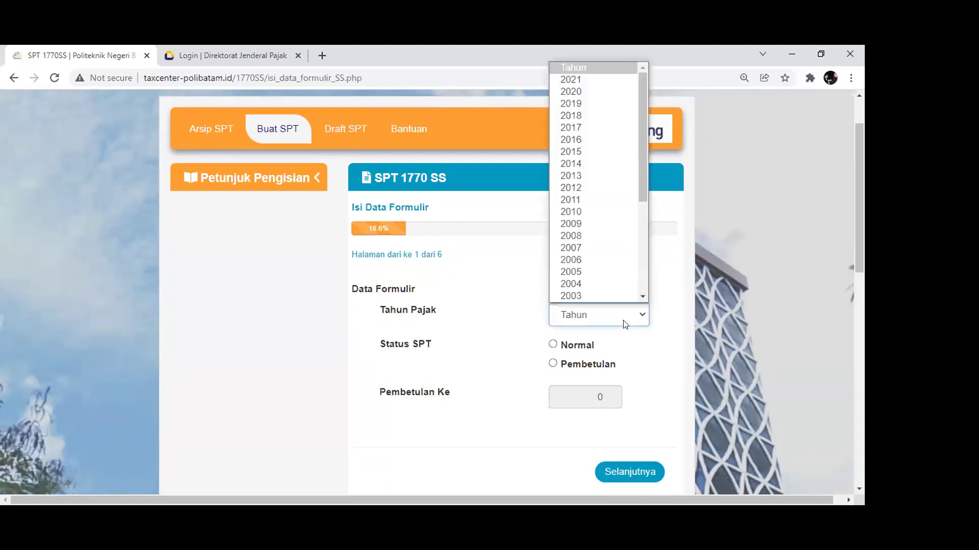
{"action": "left_click", "coordinate": [578, 79]}
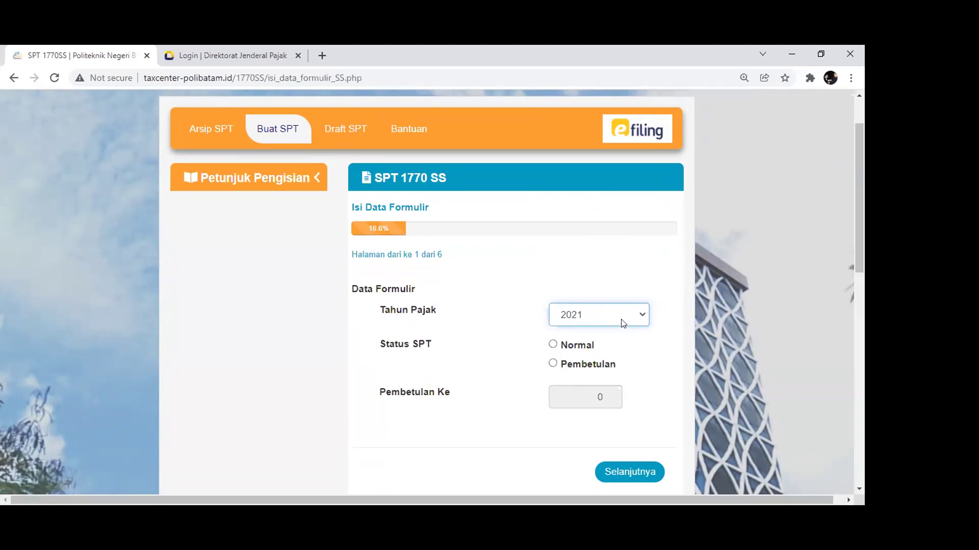
{"action": "left_click", "coordinate": [571, 351]}
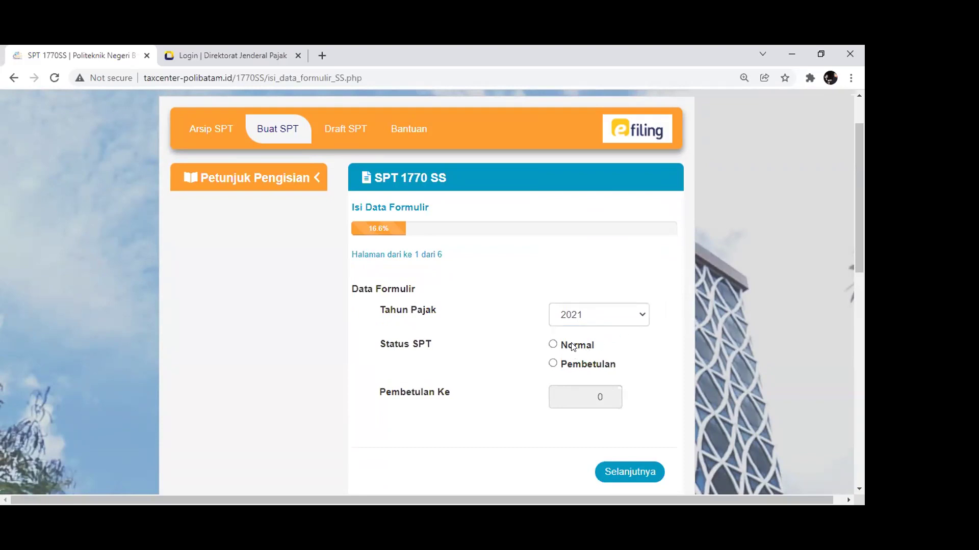
{"action": "left_click", "coordinate": [553, 345]}
{"action": "left_click", "coordinate": [553, 363]}
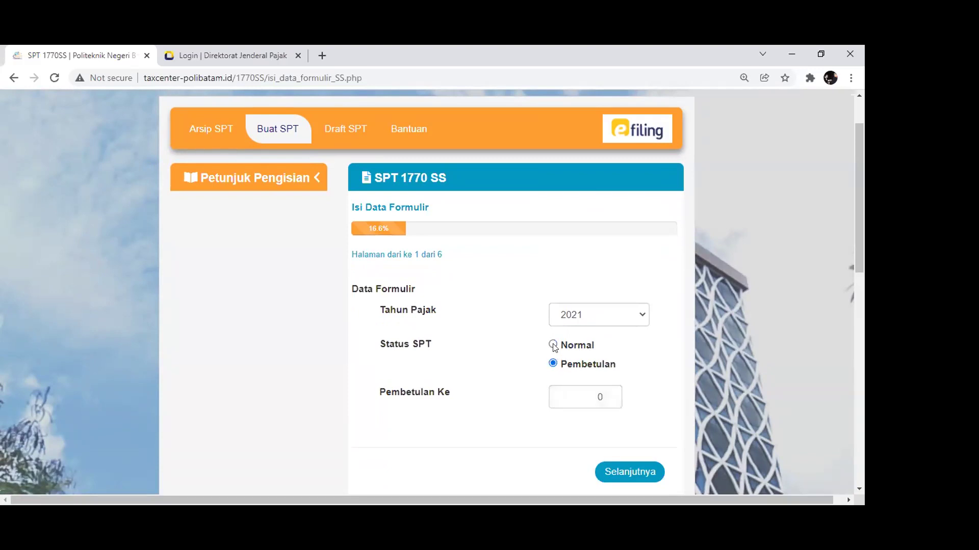
{"action": "left_click", "coordinate": [554, 345]}
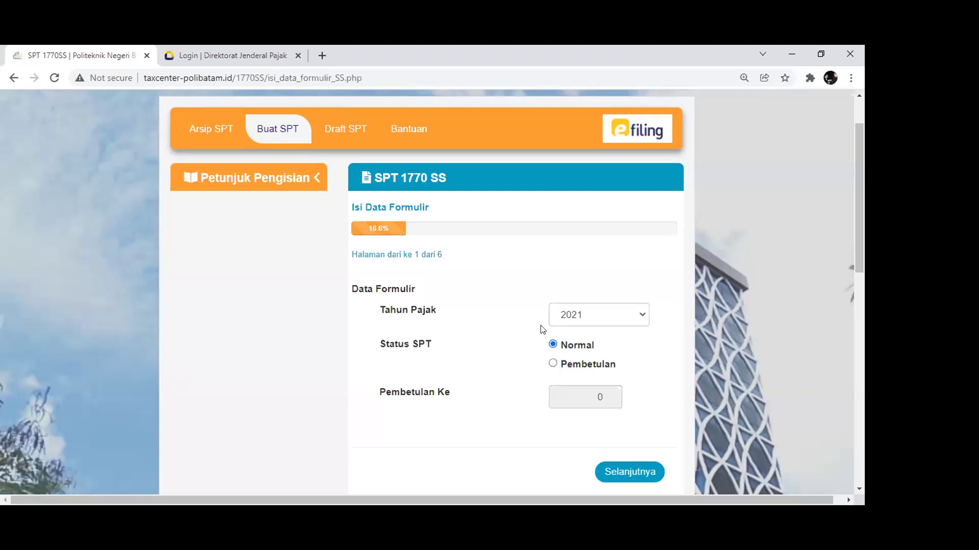
{"action": "scroll", "coordinate": [525, 321], "scroll_direction": "down", "scroll_amount": 3}
{"action": "left_click", "coordinate": [618, 345]}
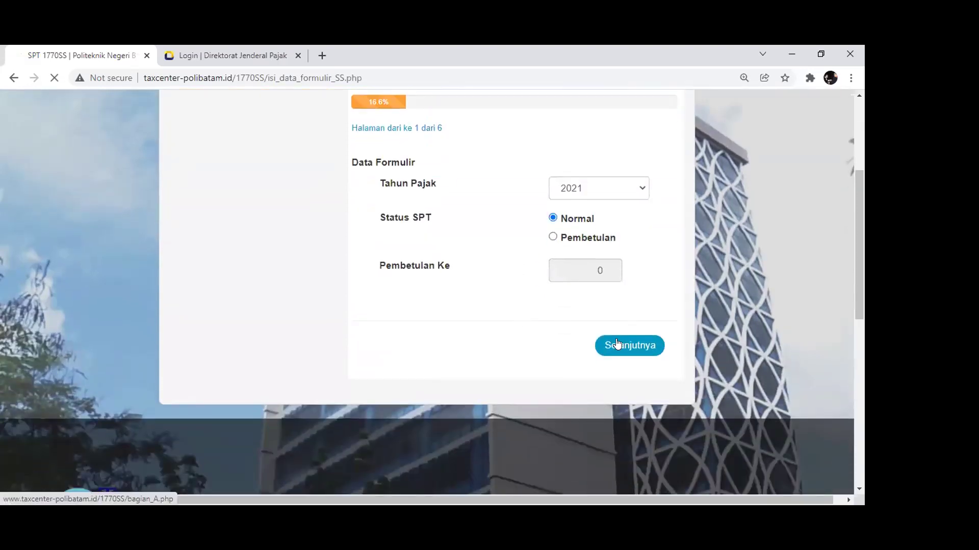
Replace the zero in Penghasilan Bruto with 59.000.000
{"action": "scroll", "coordinate": [616, 344], "scroll_direction": "down", "scroll_amount": 5}
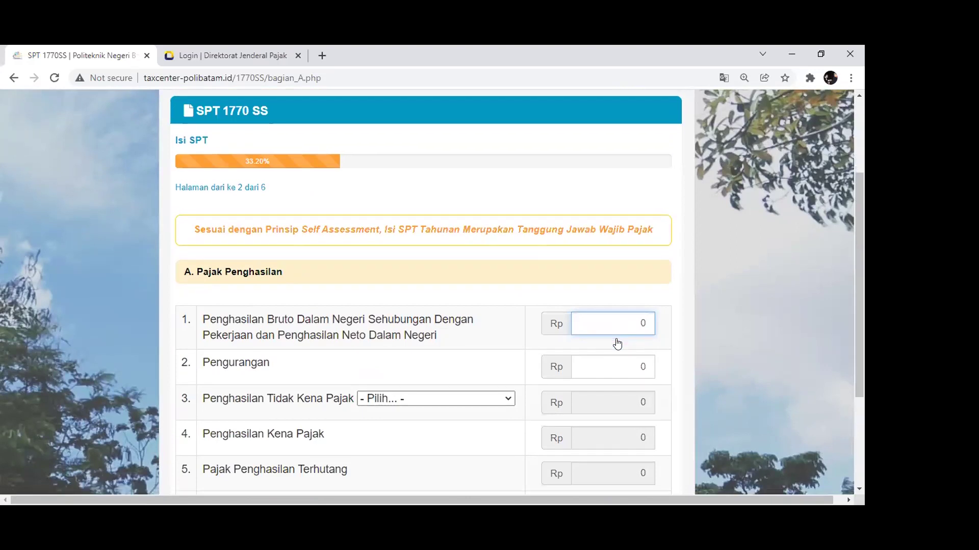
{"action": "scroll", "coordinate": [409, 265], "scroll_direction": "up", "scroll_amount": 3}
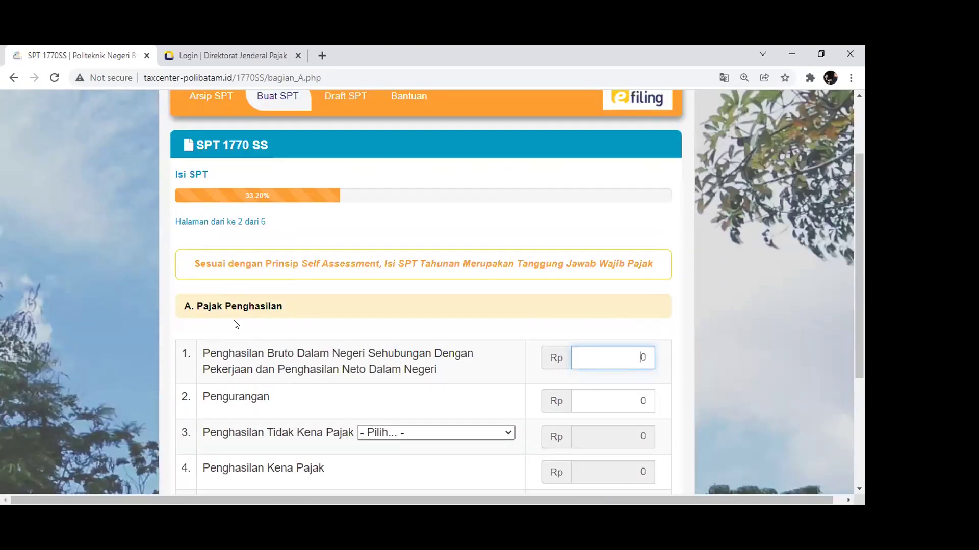
{"action": "scroll", "coordinate": [234, 323], "scroll_direction": "down", "scroll_amount": 4}
{"action": "scroll", "coordinate": [278, 209], "scroll_direction": "up", "scroll_amount": 1}
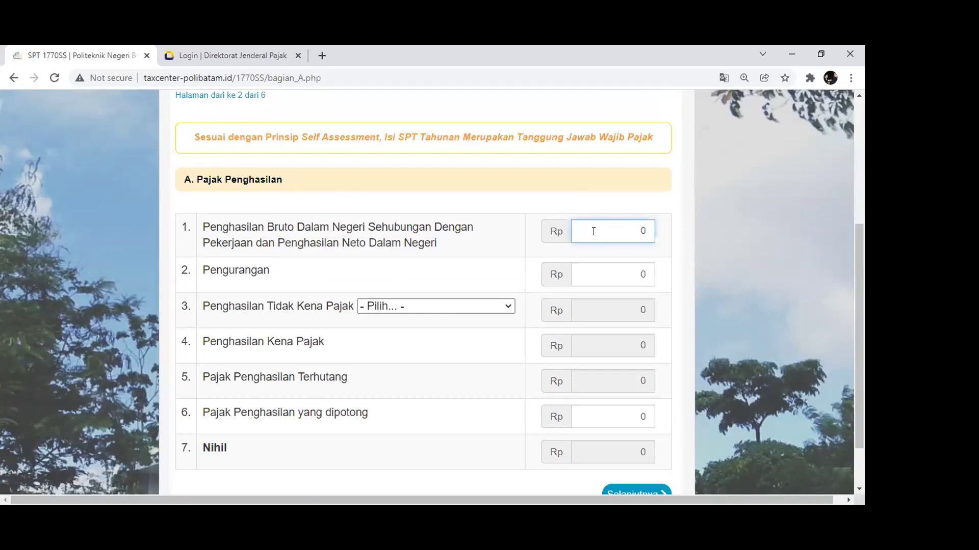
{"action": "double_click", "coordinate": [651, 232]}
{"action": "left_click_drag", "start_coordinate": [637, 231], "coordinate": [698, 234]}
{"action": "type", "text": "59.000.000"}
Enter 2.950.000 as the Pengurangan deduction
{"action": "left_click", "coordinate": [614, 272]}
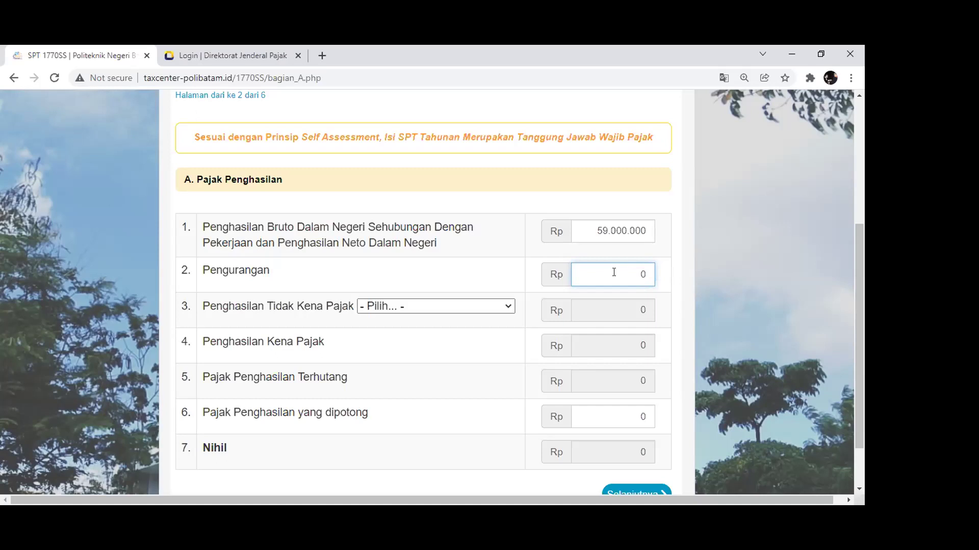
{"action": "key", "text": "BackSpace"}
{"action": "type", "text": "2.950.000"}
{"action": "key", "text": "Tab"}
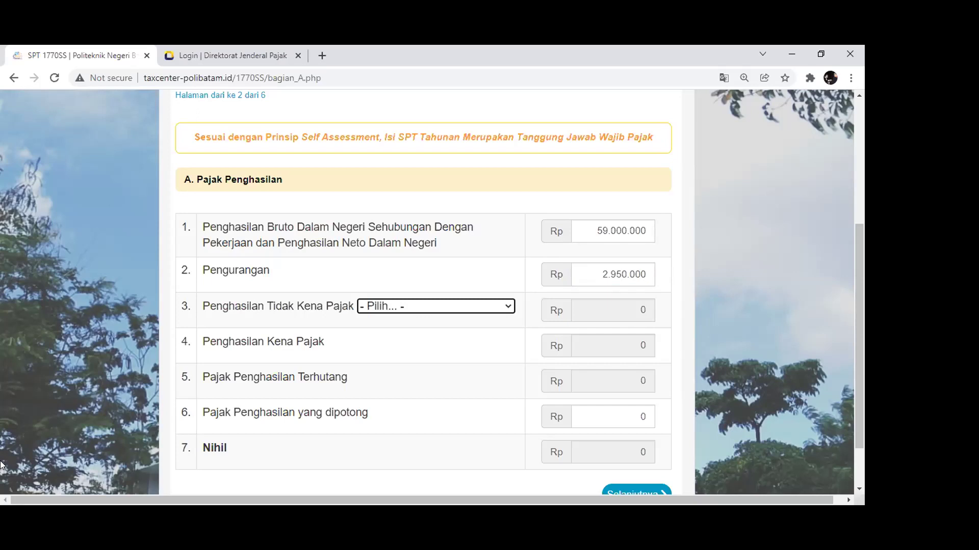
Choose PTKP status TK0 (Tidak Kawin Tidak Ada Tanggungan), giving PTKP 54.000.000 and Kurang Bayar 102.500
{"action": "left_click", "coordinate": [450, 305]}
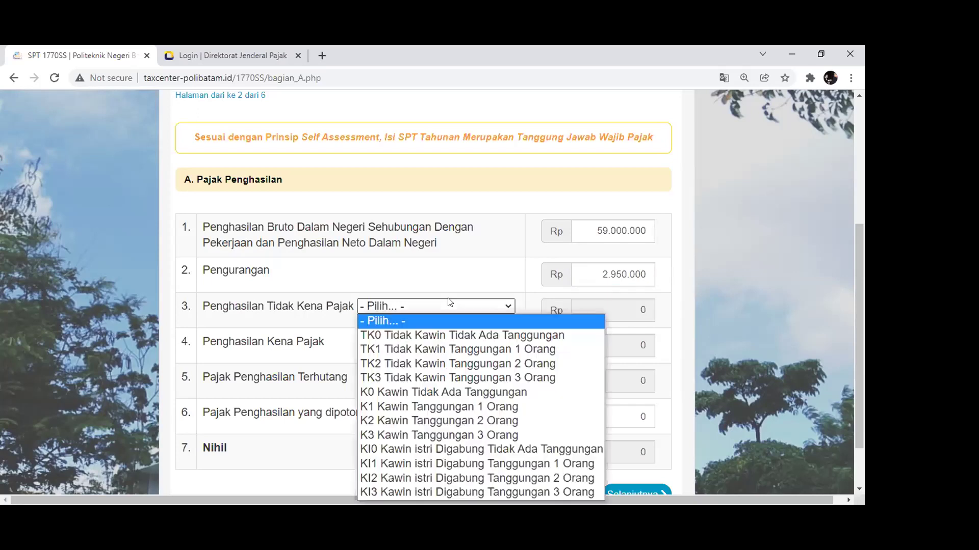
{"action": "left_click", "coordinate": [443, 334]}
{"action": "scroll", "coordinate": [445, 334], "scroll_direction": "down", "scroll_amount": 1}
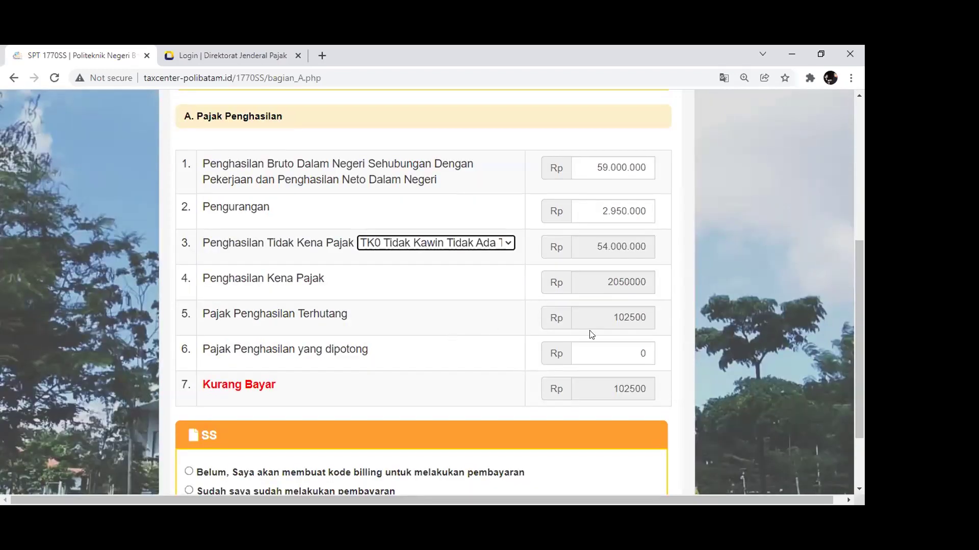
{"action": "left_click", "coordinate": [603, 357]}
{"action": "scroll", "coordinate": [603, 358], "scroll_direction": "down", "scroll_amount": 2}
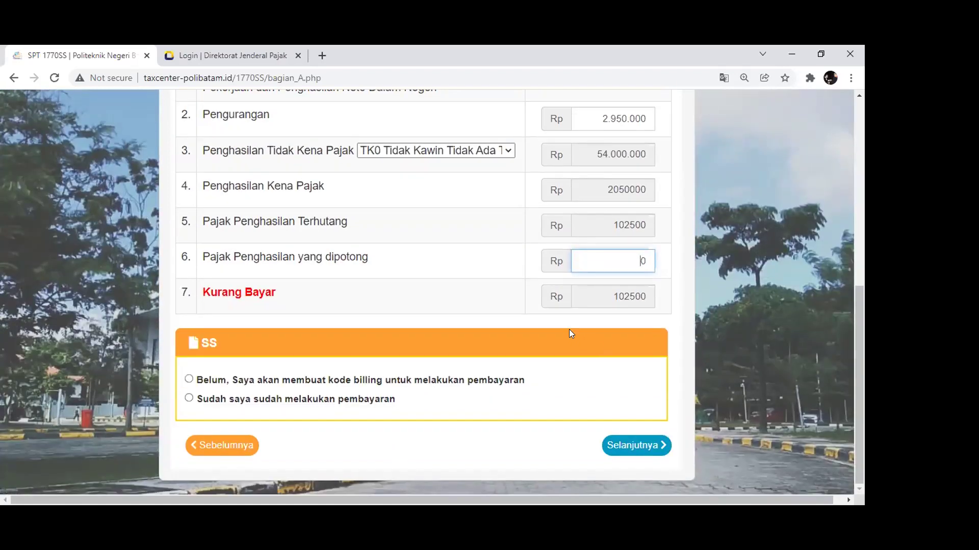
Enter 102.500 as Pajak Penghasilan yang dipotong so the result reads Nihil
{"action": "left_click_drag", "start_coordinate": [619, 263], "coordinate": [678, 262]}
{"action": "type", "text": "102.500"}
{"action": "key", "text": "Tab"}
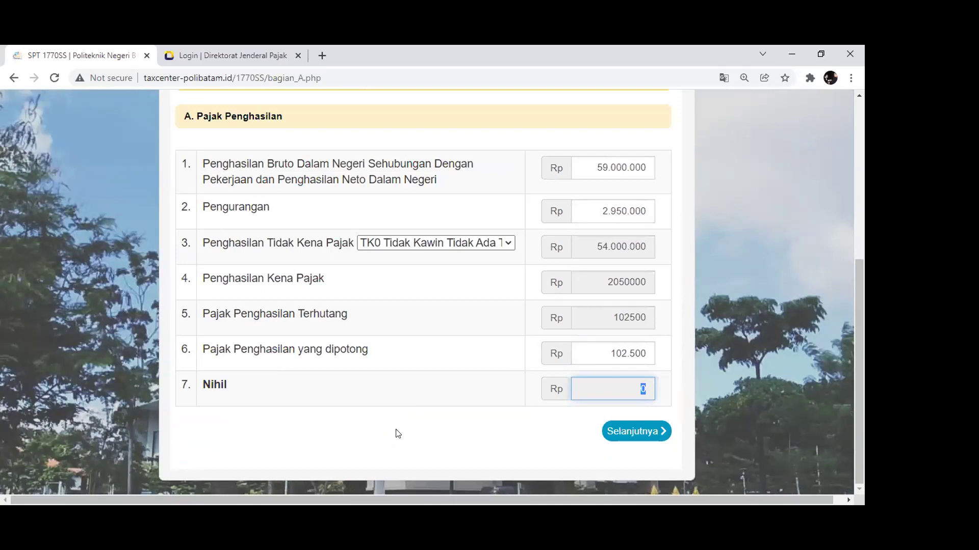
{"action": "key", "text": "alt+Tab"}
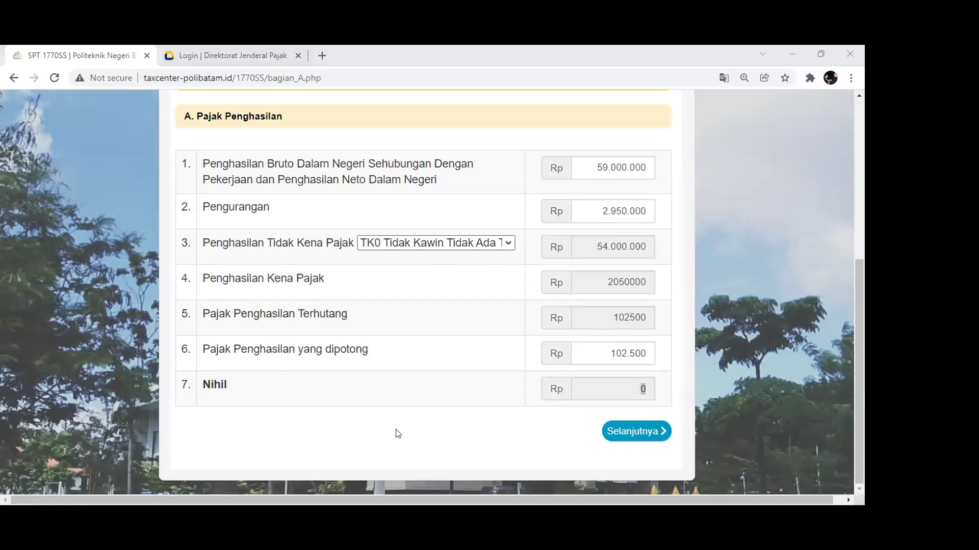
{"action": "scroll", "coordinate": [399, 434], "scroll_direction": "up", "scroll_amount": 4}
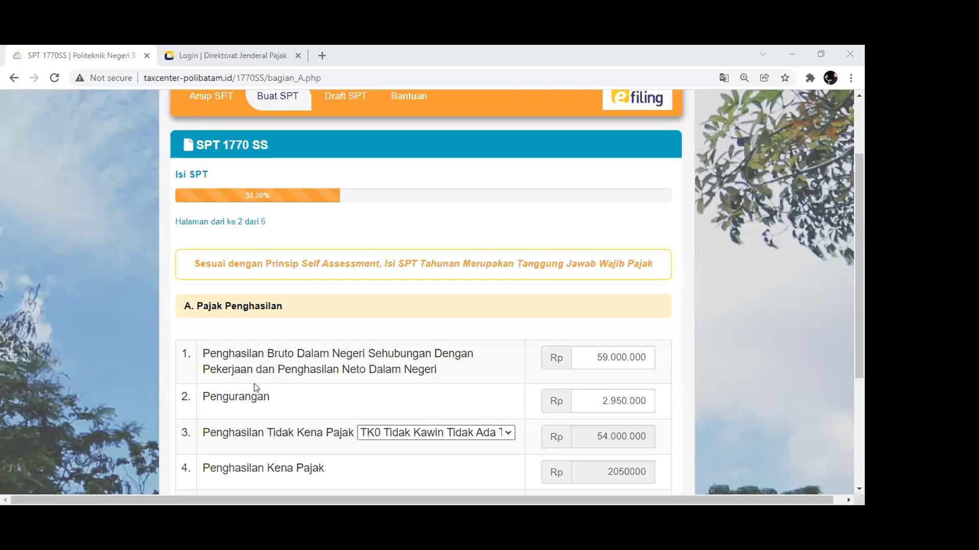
Review the completed section A figures and continue to section B
{"action": "scroll", "coordinate": [350, 327], "scroll_direction": "down", "scroll_amount": 1}
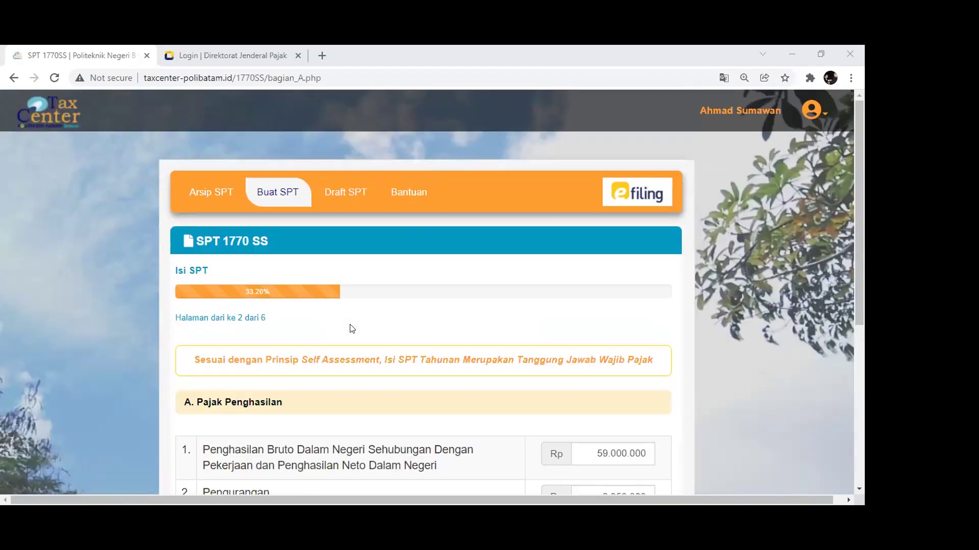
{"action": "scroll", "coordinate": [350, 328], "scroll_direction": "down", "scroll_amount": 5}
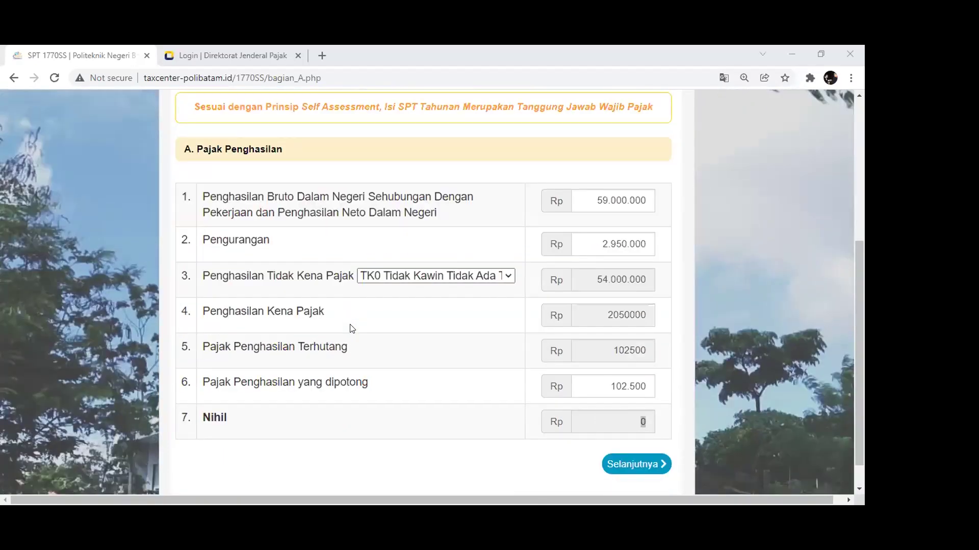
{"action": "scroll", "coordinate": [349, 316], "scroll_direction": "down", "scroll_amount": 1}
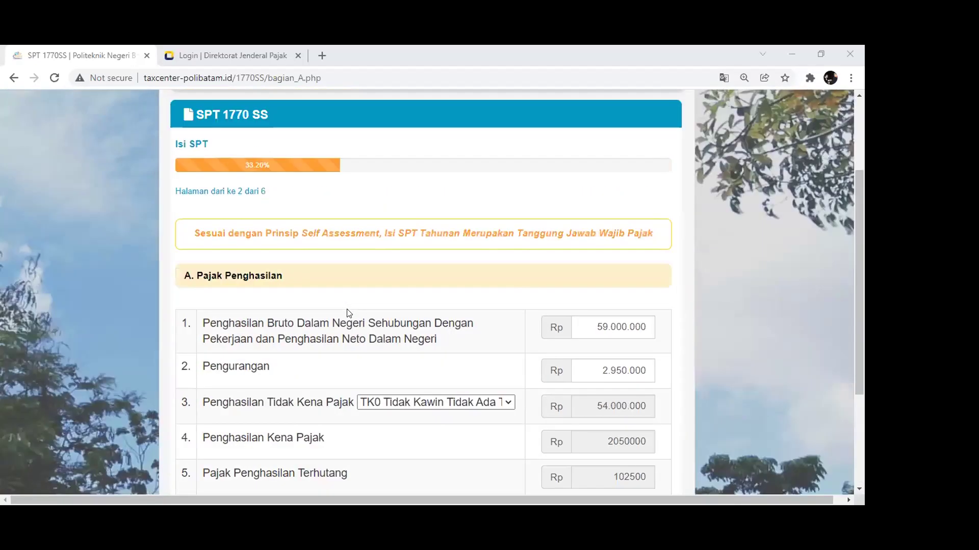
{"action": "scroll", "coordinate": [348, 312], "scroll_direction": "down", "scroll_amount": 1}
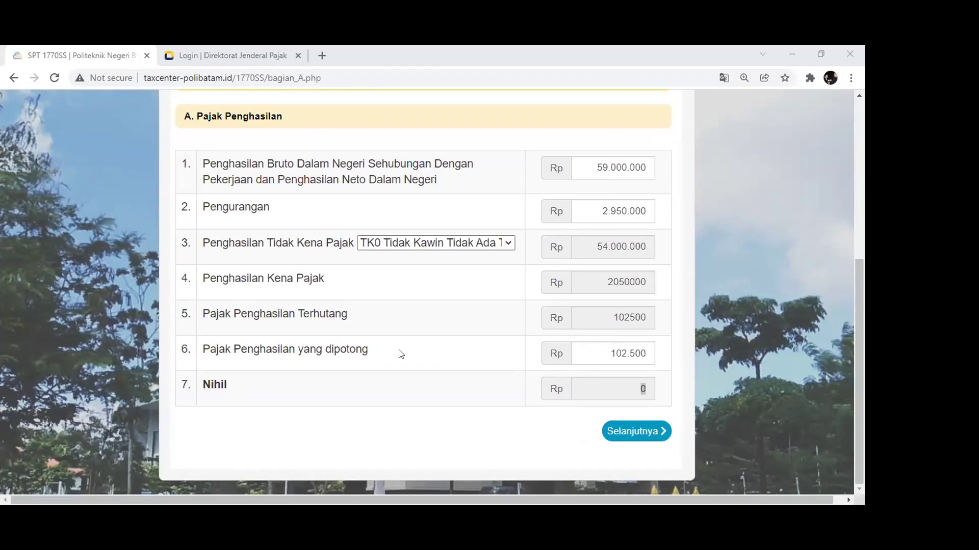
{"action": "scroll", "coordinate": [400, 353], "scroll_direction": "up", "scroll_amount": 4}
{"action": "scroll", "coordinate": [443, 347], "scroll_direction": "up", "scroll_amount": 1}
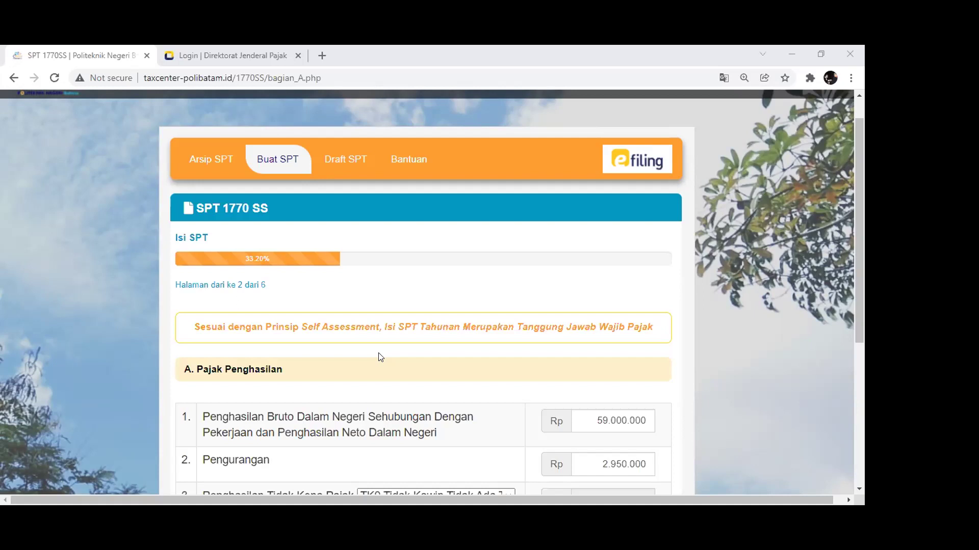
{"action": "scroll", "coordinate": [380, 357], "scroll_direction": "down", "scroll_amount": 5}
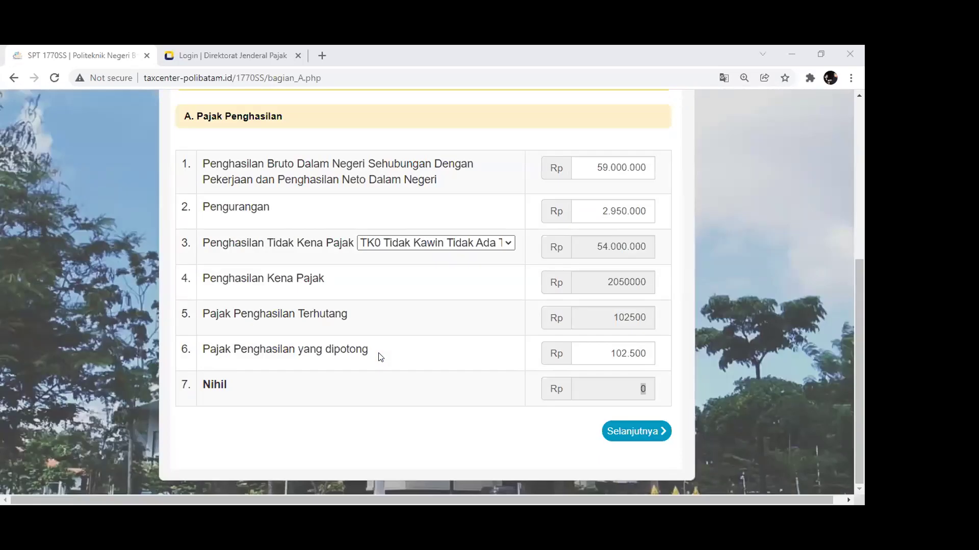
{"action": "scroll", "coordinate": [381, 357], "scroll_direction": "up", "scroll_amount": 3}
{"action": "scroll", "coordinate": [380, 357], "scroll_direction": "down", "scroll_amount": 2}
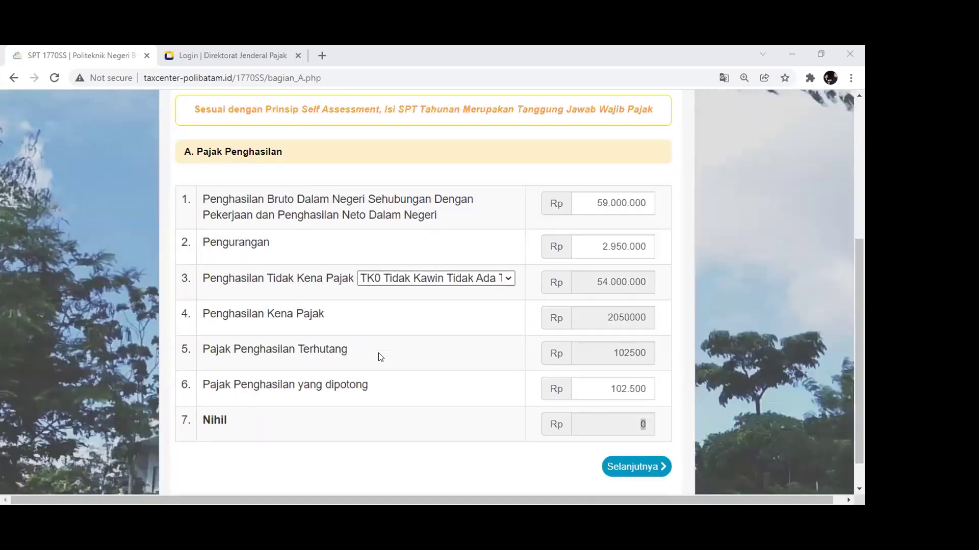
{"action": "scroll", "coordinate": [381, 357], "scroll_direction": "up", "scroll_amount": 4}
{"action": "scroll", "coordinate": [381, 357], "scroll_direction": "up", "scroll_amount": 1}
{"action": "scroll", "coordinate": [378, 354], "scroll_direction": "down", "scroll_amount": 5}
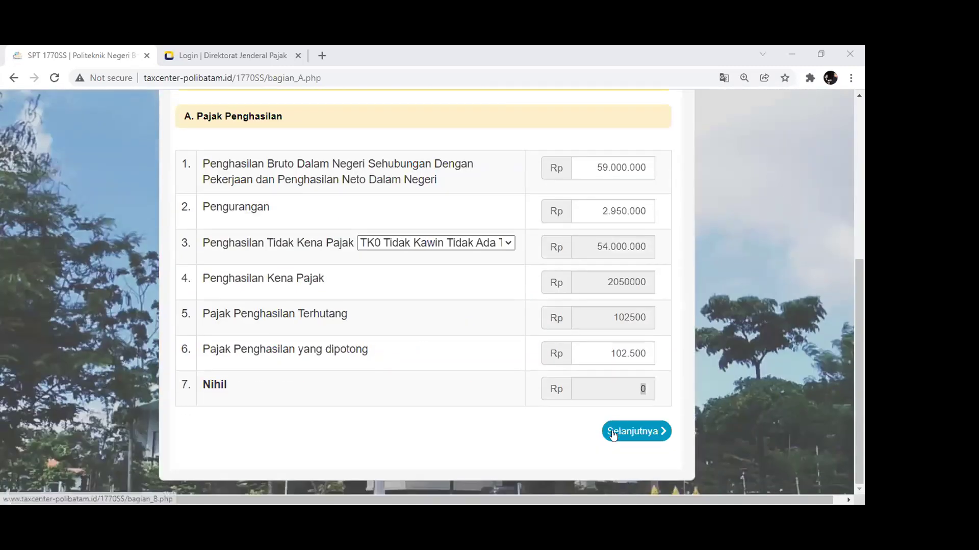
{"action": "left_click", "coordinate": [604, 431]}
Confirm rows 8–10 final tax and exempt income stay at 0 and continue to section C
{"action": "scroll", "coordinate": [550, 356], "scroll_direction": "down", "scroll_amount": 5}
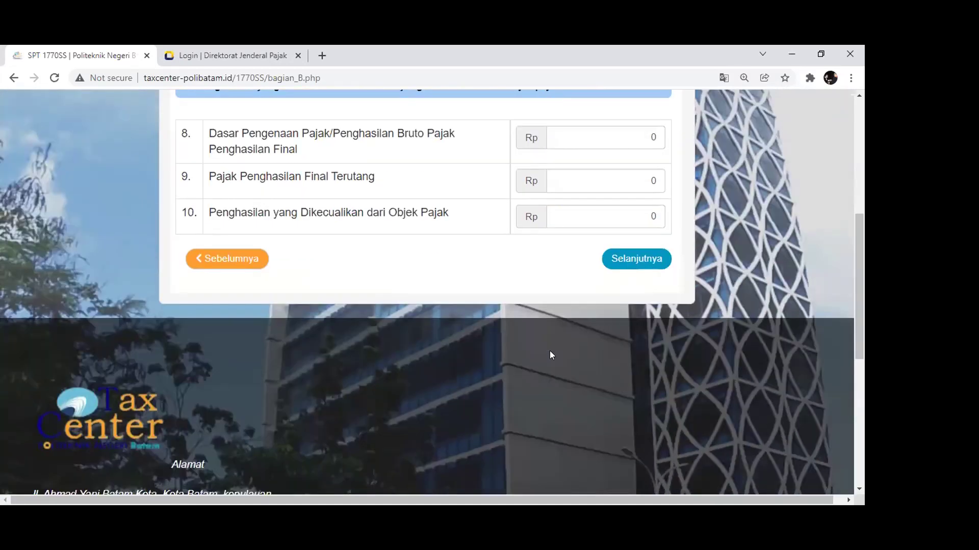
{"action": "scroll", "coordinate": [550, 350], "scroll_direction": "up", "scroll_amount": 4}
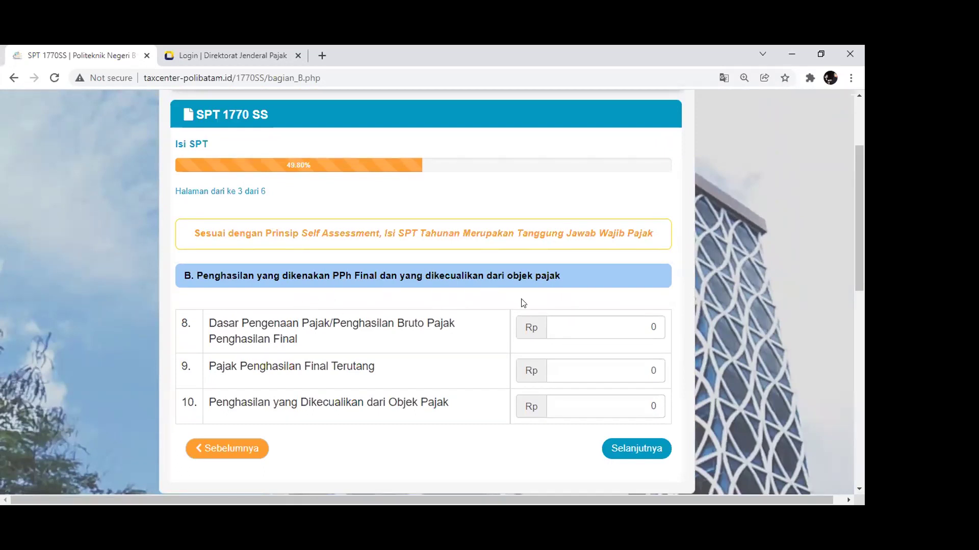
{"action": "left_click", "coordinate": [623, 327]}
{"action": "left_click", "coordinate": [600, 371]}
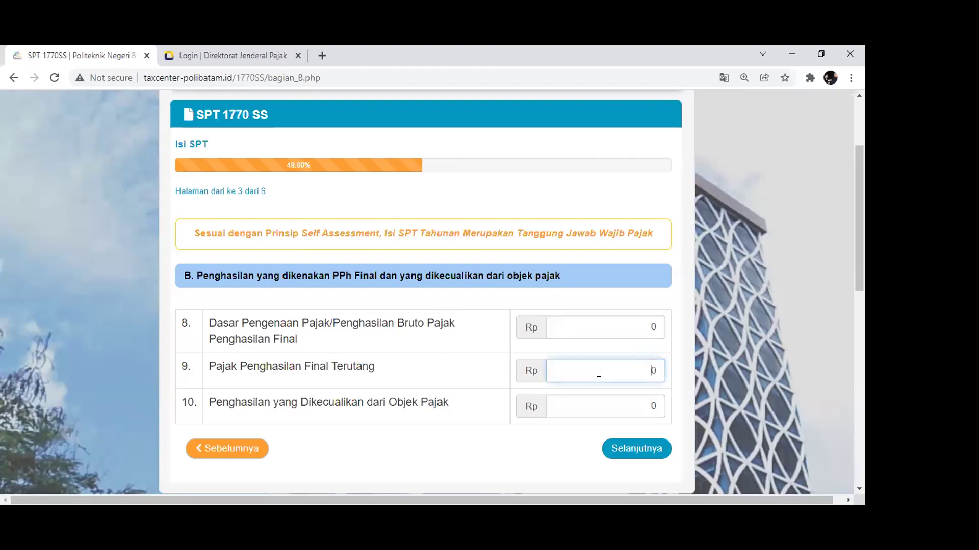
{"action": "double_click", "coordinate": [579, 327]}
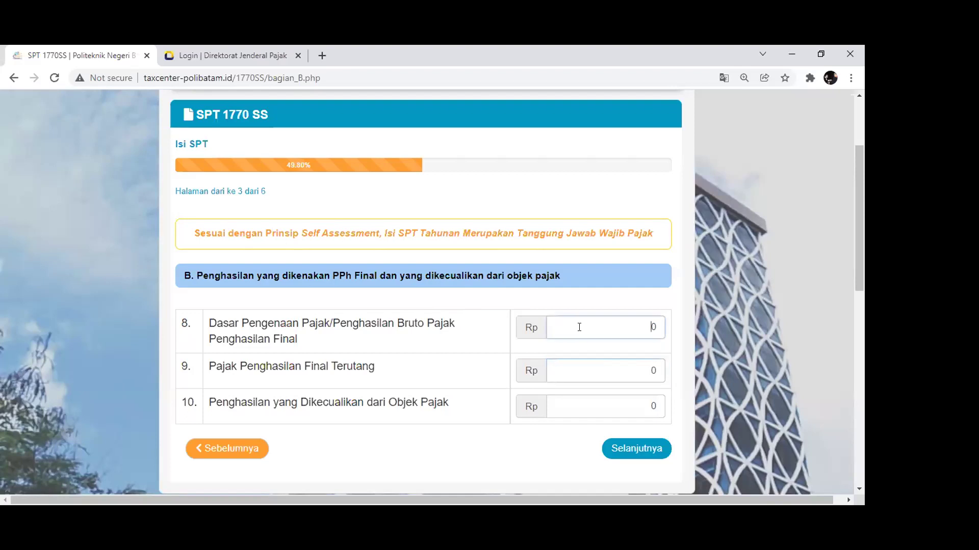
{"action": "double_click", "coordinate": [594, 374]}
{"action": "left_click", "coordinate": [594, 404]}
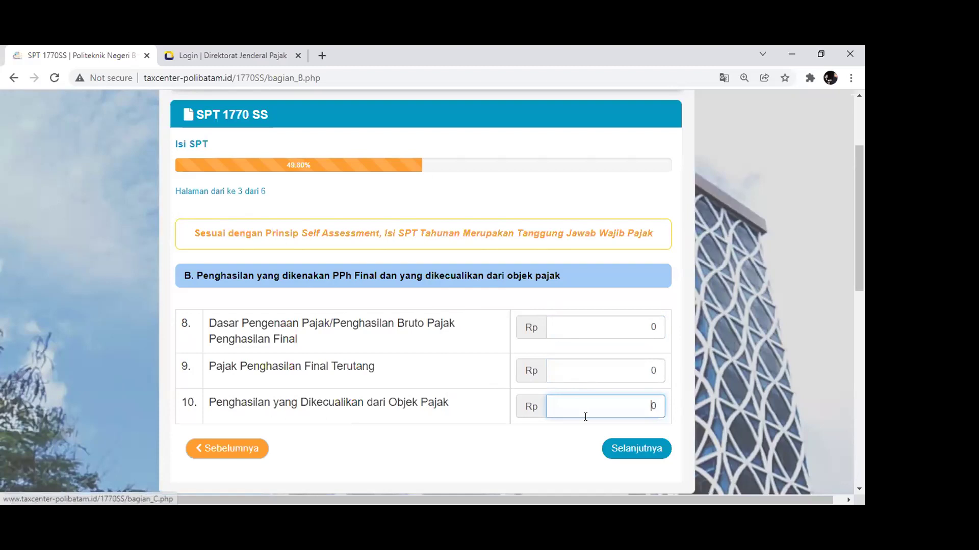
{"action": "key", "text": "Return"}
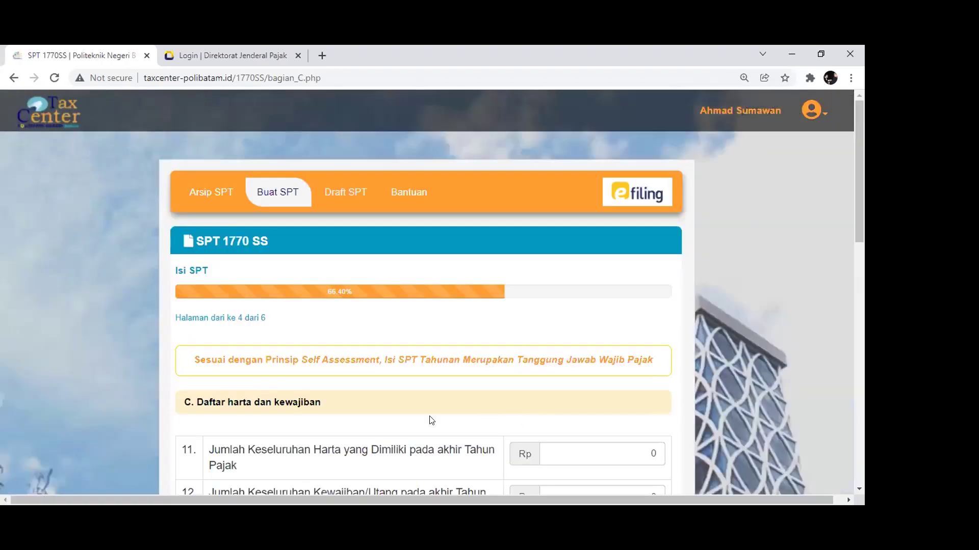
Enter 10000000 as the row 11 total assets amount
{"action": "left_click", "coordinate": [595, 331]}
{"action": "left_click", "coordinate": [577, 364]}
{"action": "left_click", "coordinate": [604, 329]}
{"action": "double_click", "coordinate": [603, 329]}
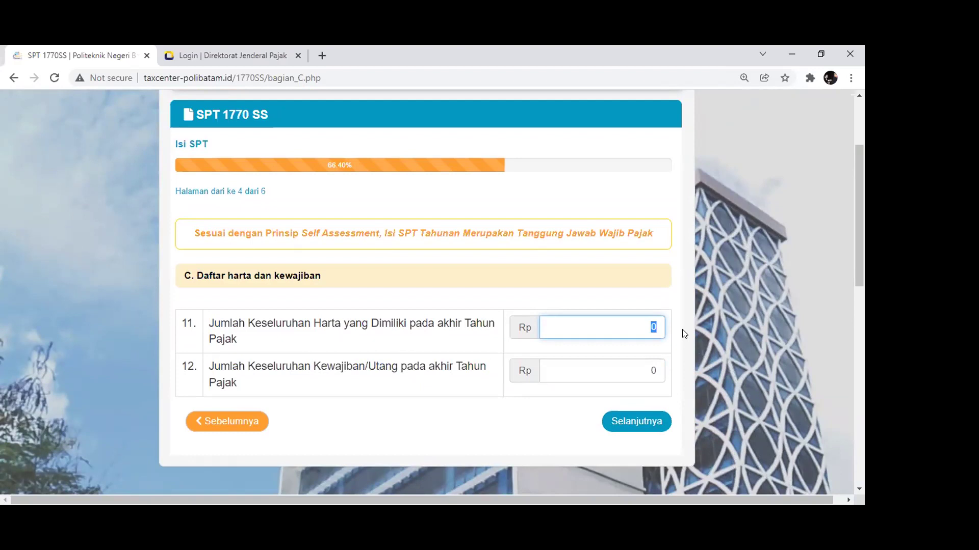
{"action": "type", "text": "10000000"}
{"action": "key", "text": "Tab"}
Verify total assets read 10.000.000 and liabilities stay 0, then go on to section D
{"action": "left_click", "coordinate": [615, 334]}
{"action": "left_click", "coordinate": [596, 377]}
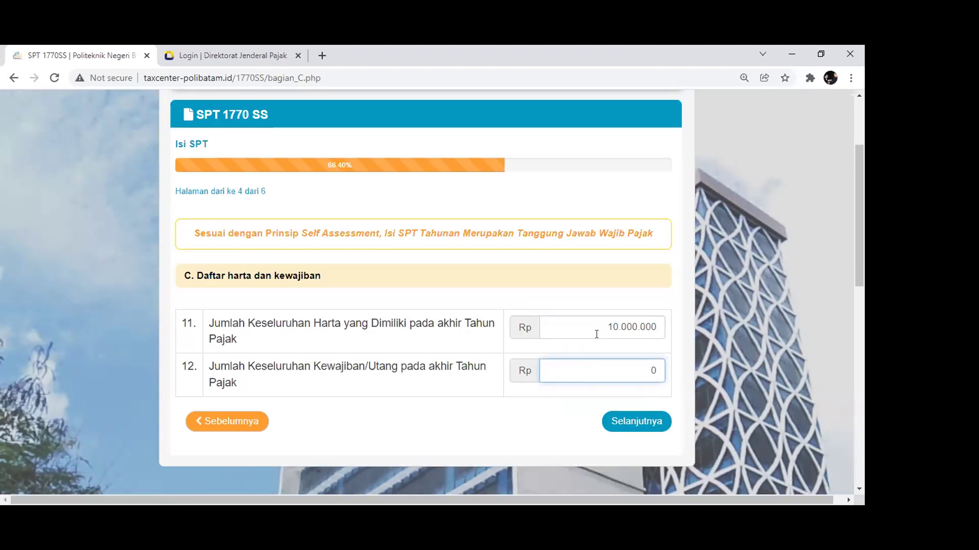
{"action": "left_click", "coordinate": [591, 328]}
{"action": "left_click", "coordinate": [592, 363]}
{"action": "left_click", "coordinate": [592, 326]}
{"action": "left_click", "coordinate": [593, 367]}
{"action": "left_click", "coordinate": [592, 327]}
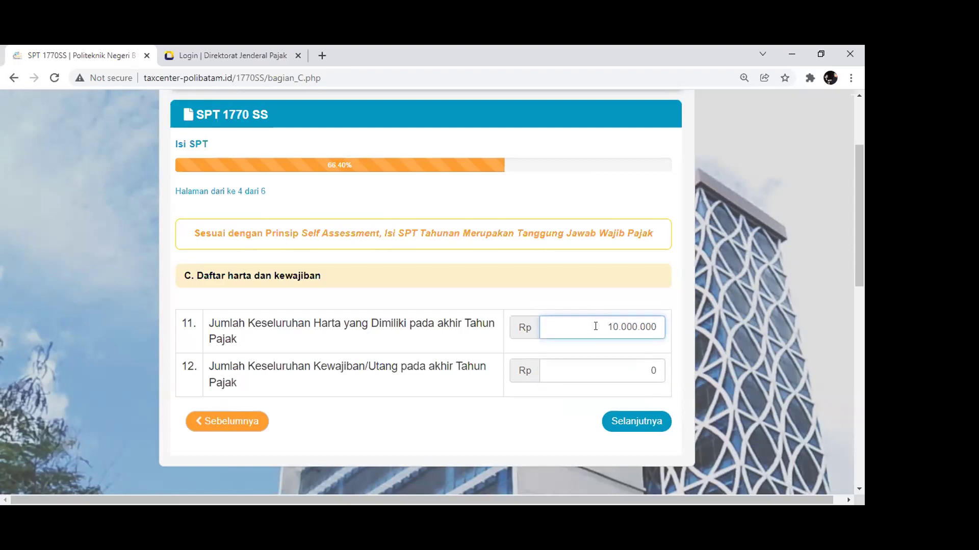
{"action": "left_click", "coordinate": [591, 370]}
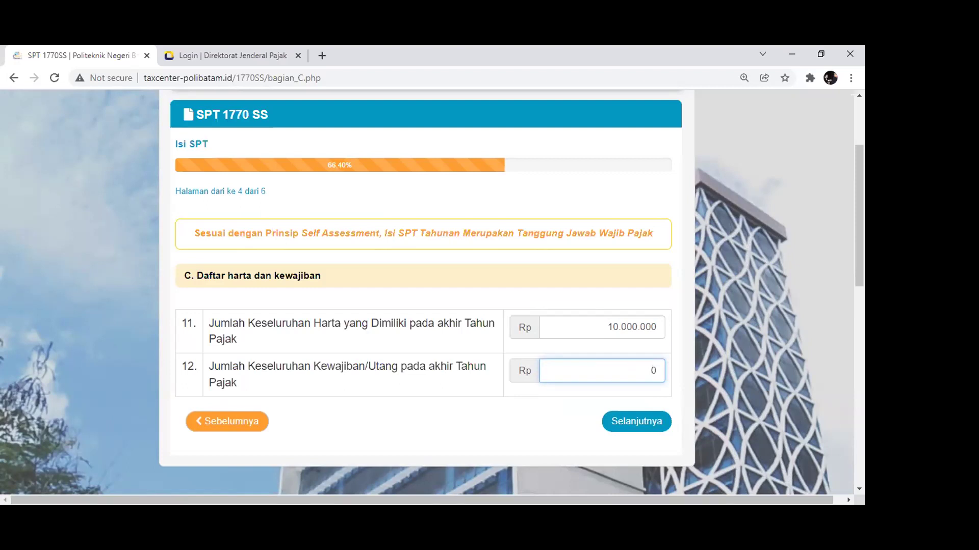
{"action": "left_click", "coordinate": [649, 421]}
Tick Setuju in D. Pernyataan and advance to the SPT Anda summary for 1770SS 2021, Nihil
{"action": "scroll", "coordinate": [500, 331], "scroll_direction": "down", "scroll_amount": 5}
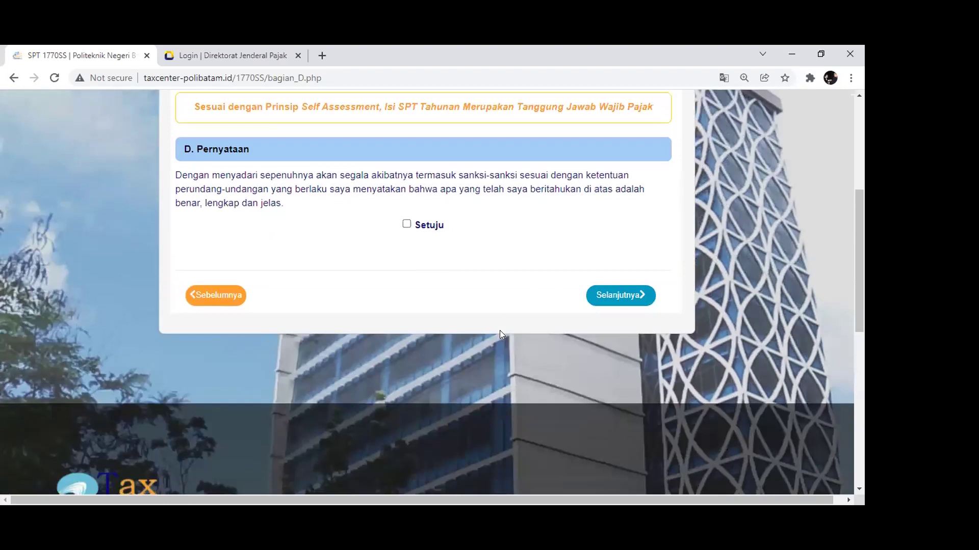
{"action": "scroll", "coordinate": [499, 335], "scroll_direction": "up", "scroll_amount": 1}
{"action": "left_click", "coordinate": [407, 289]}
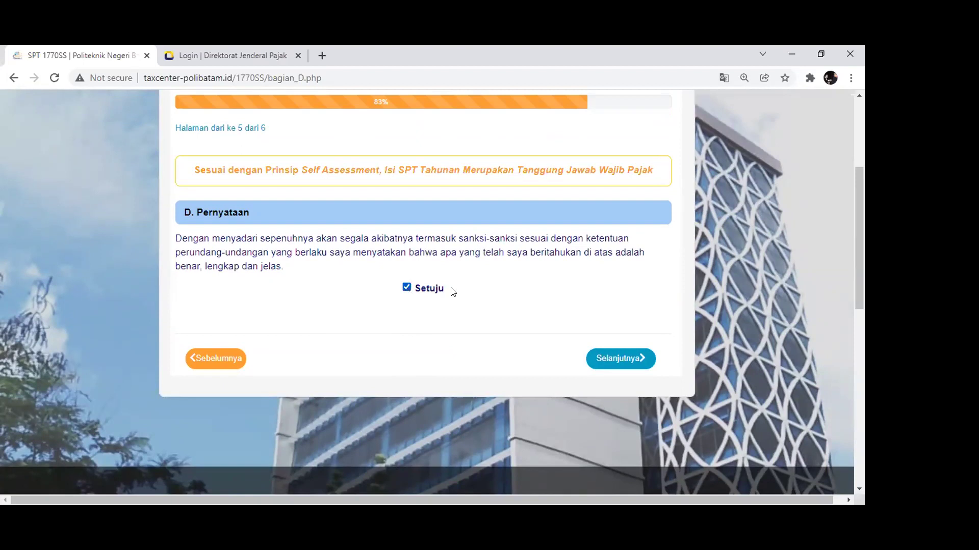
{"action": "left_click", "coordinate": [615, 357]}
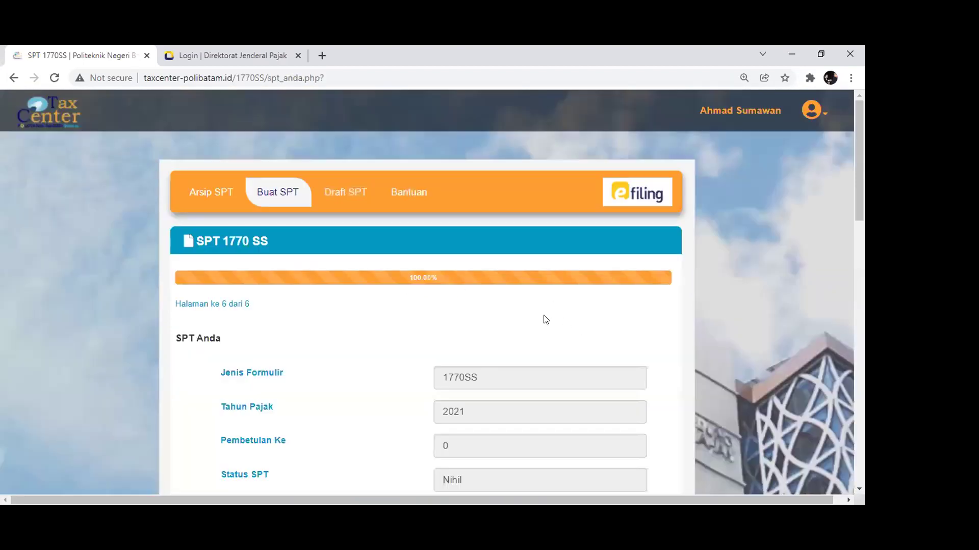
Request a verification code via [di sini] and focus the Kirim Kode Verifikasi e-mail field
{"action": "scroll", "coordinate": [540, 316], "scroll_direction": "down", "scroll_amount": 3}
{"action": "scroll", "coordinate": [356, 247], "scroll_direction": "down", "scroll_amount": 1}
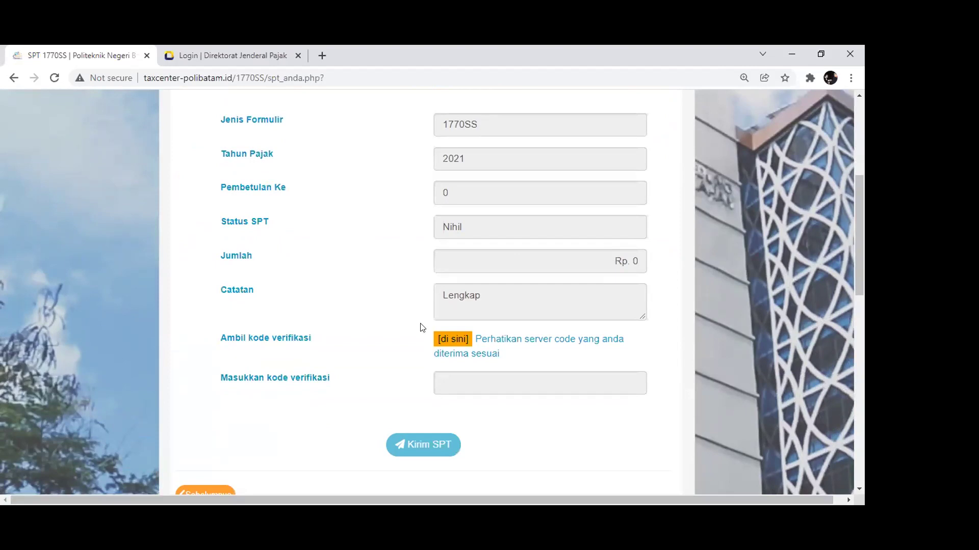
{"action": "left_click", "coordinate": [452, 339]}
{"action": "left_click", "coordinate": [413, 297]}
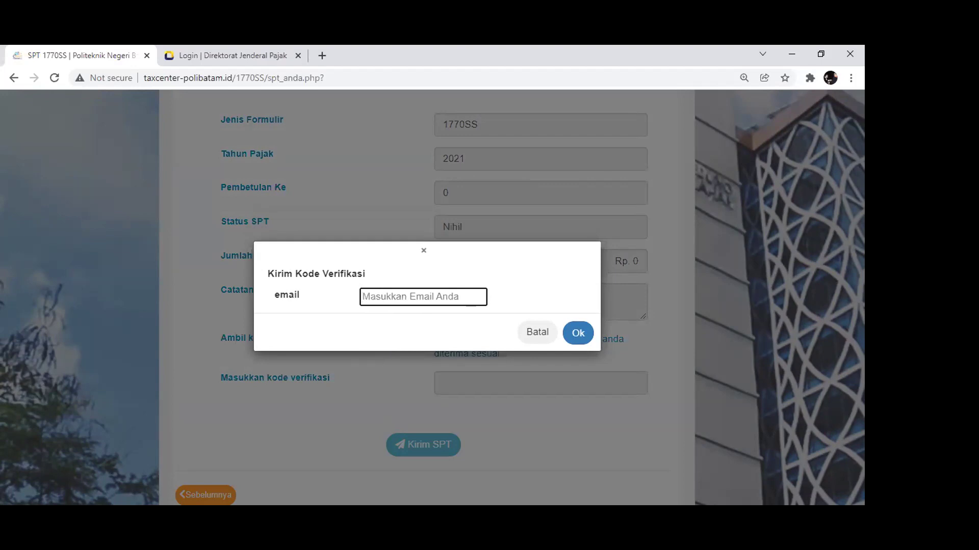
Reopen the Kirim Kode Verifikasi dialog, paste the e-mail address and send the code
{"action": "left_click", "coordinate": [113, 312]}
{"action": "left_click", "coordinate": [456, 338]}
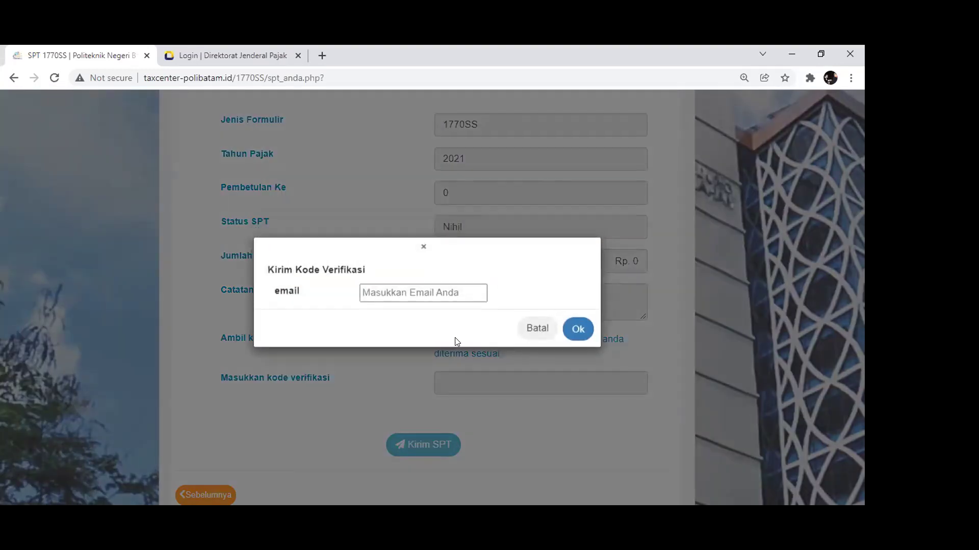
{"action": "left_click", "coordinate": [417, 294]}
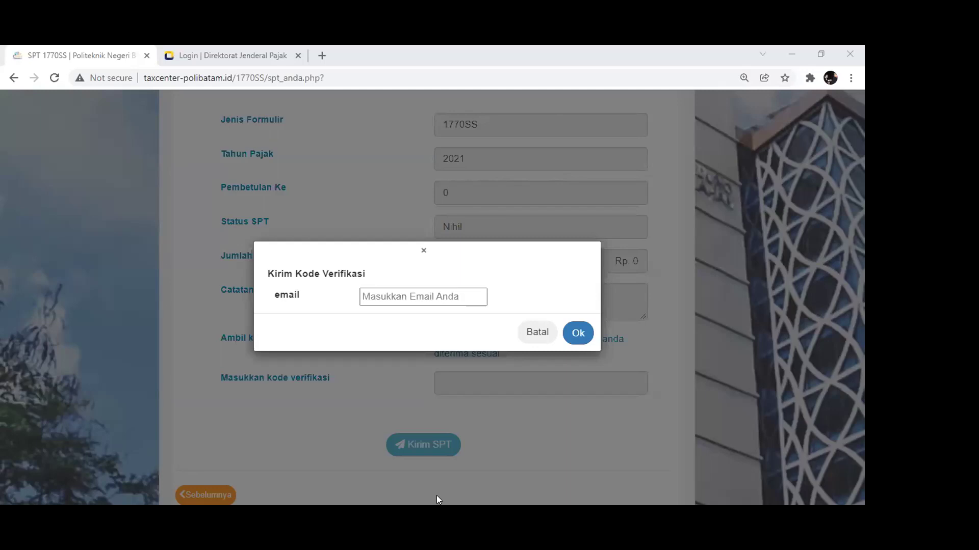
{"action": "left_click", "coordinate": [402, 290]}
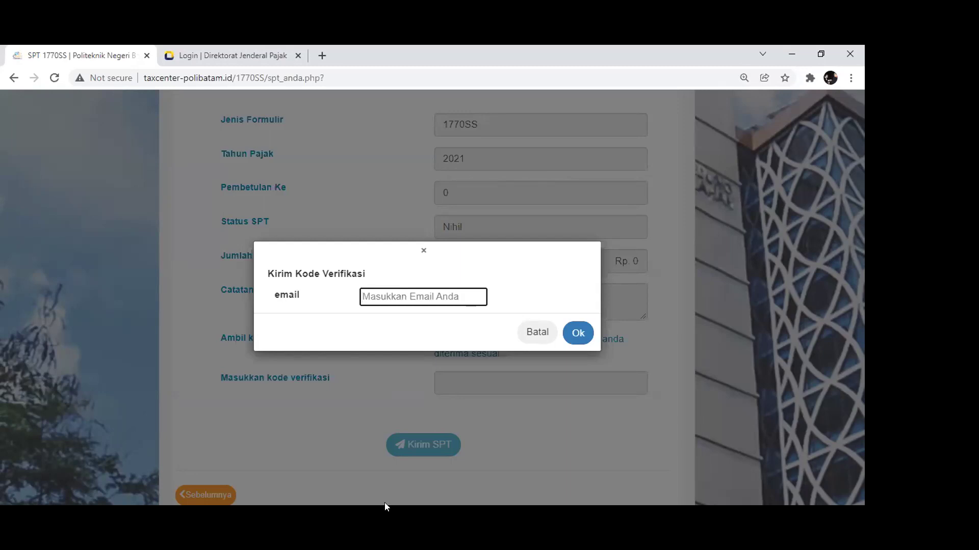
{"action": "left_click", "coordinate": [384, 502]}
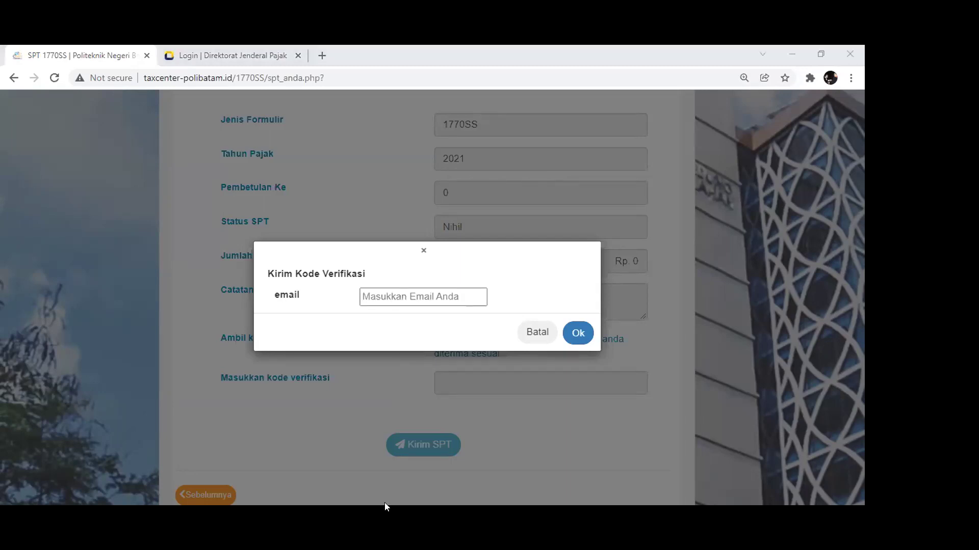
{"action": "left_click", "coordinate": [412, 296]}
{"action": "key", "text": "ctrl+v"}
{"action": "left_click", "coordinate": [576, 334]}
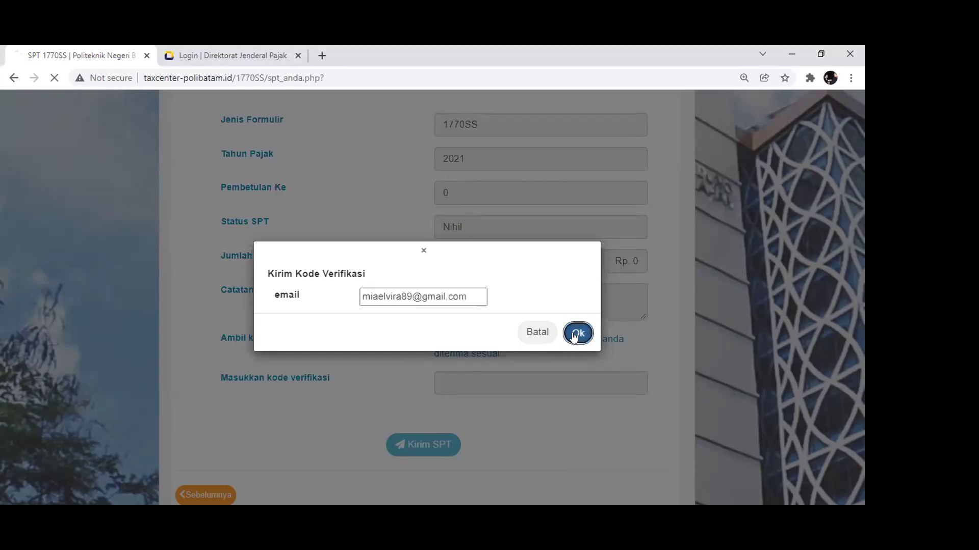
{"action": "scroll", "coordinate": [561, 341], "scroll_direction": "down", "scroll_amount": 6}
{"action": "left_click", "coordinate": [477, 324]}
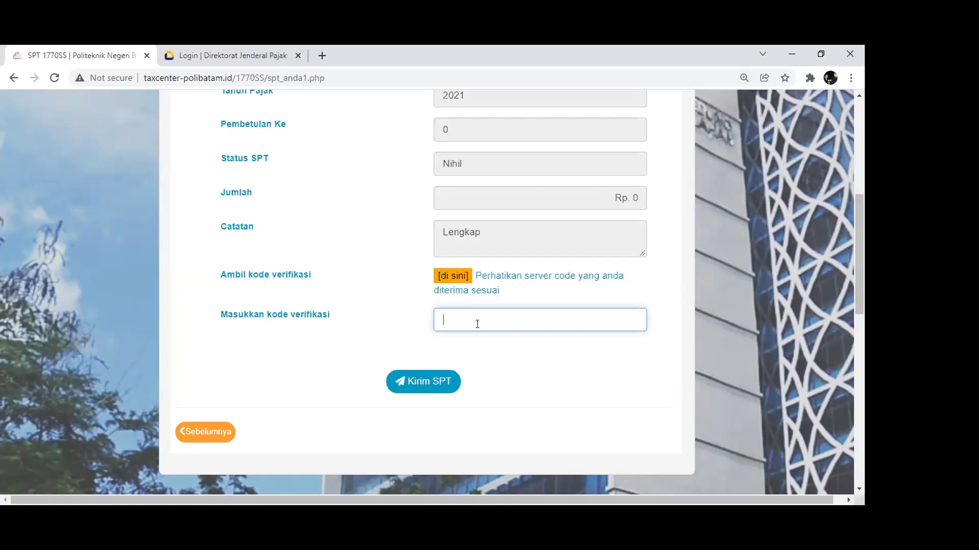
Submit the SPT, close the Good job! notice and check Riwayat Pelaporan lists 2021 as NIHIL
{"action": "left_click", "coordinate": [409, 384]}
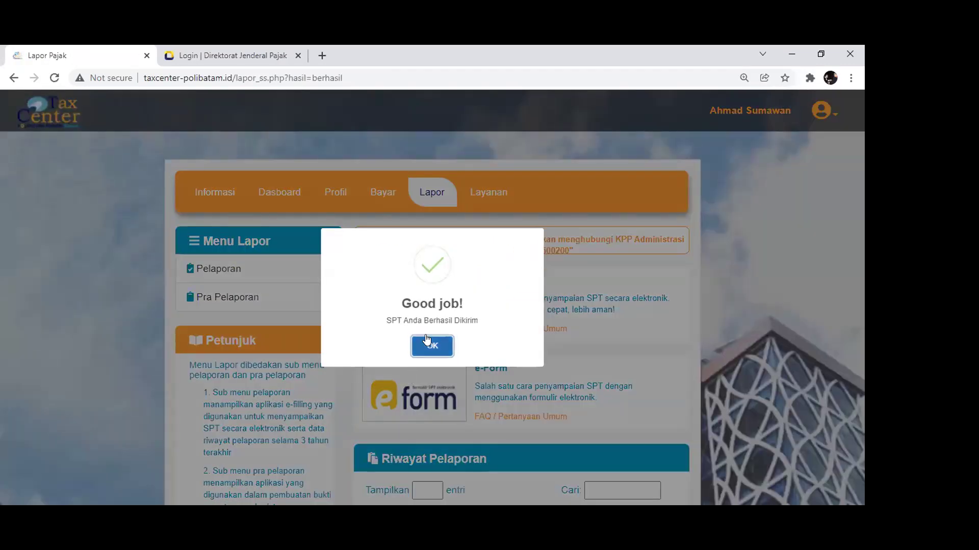
{"action": "left_click", "coordinate": [431, 346]}
{"action": "scroll", "coordinate": [427, 342], "scroll_direction": "down", "scroll_amount": 4}
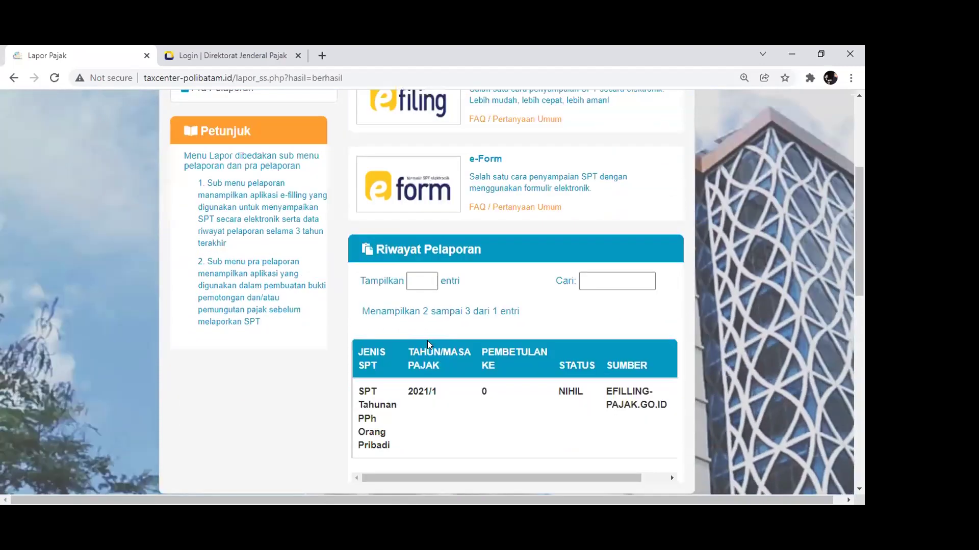
{"action": "scroll", "coordinate": [428, 345], "scroll_direction": "down", "scroll_amount": 2}
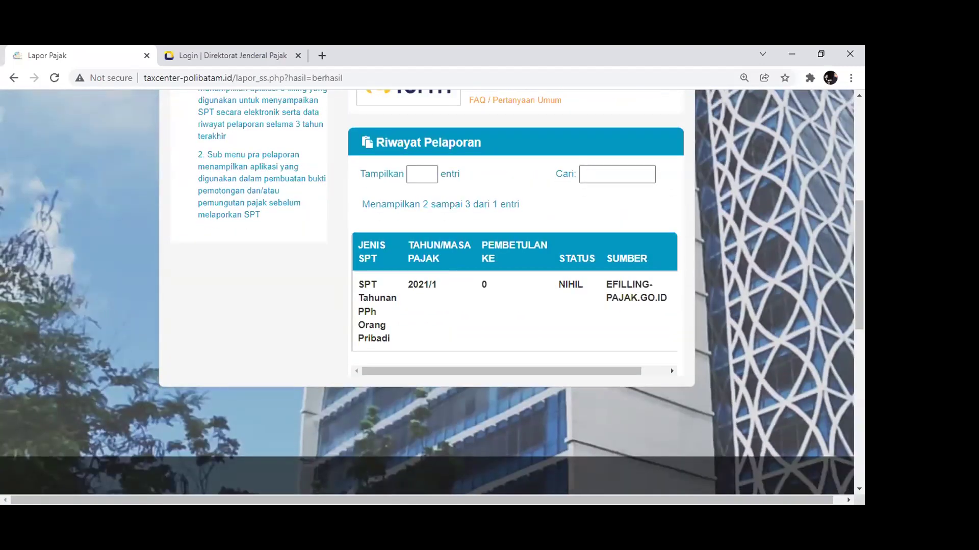
{"action": "scroll", "coordinate": [412, 259], "scroll_direction": "up", "scroll_amount": 4}
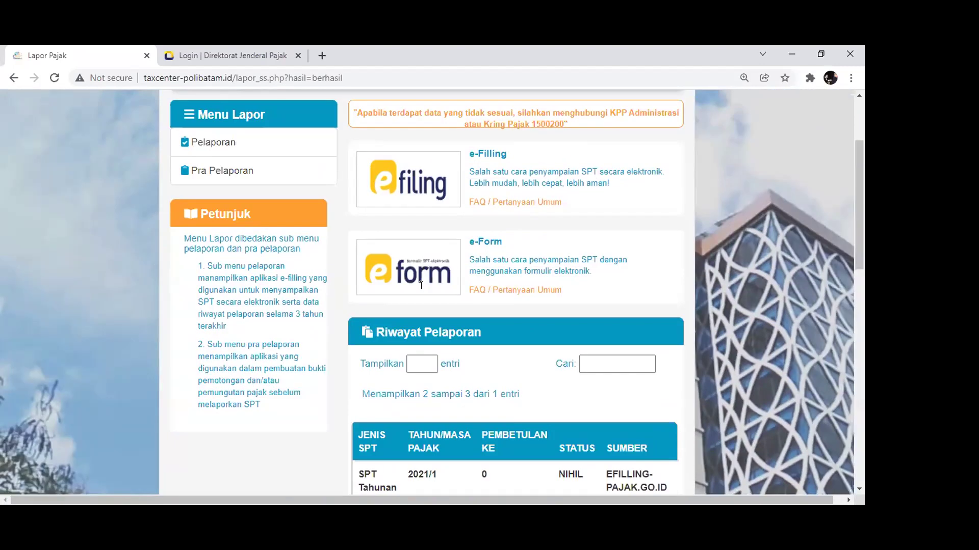
{"action": "scroll", "coordinate": [421, 285], "scroll_direction": "up", "scroll_amount": 3}
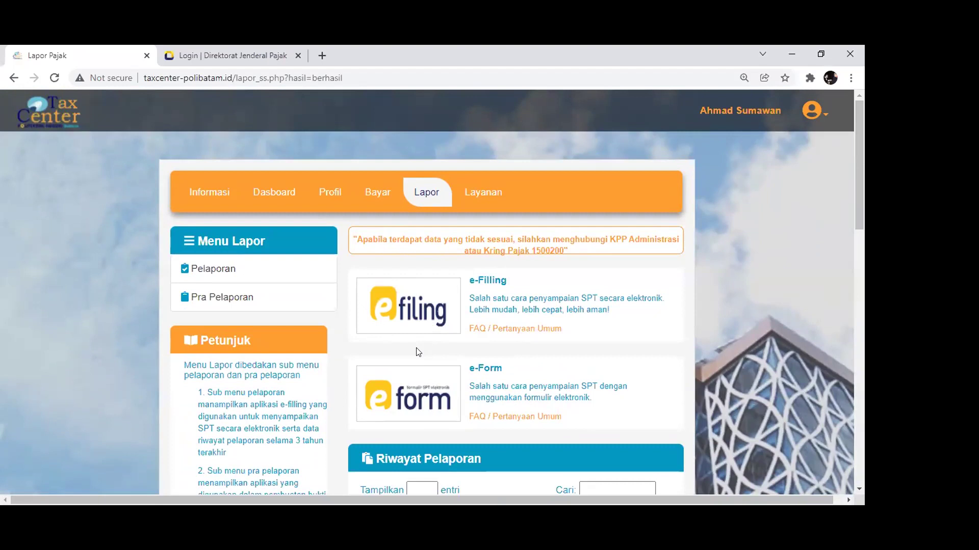
Answer Tidak to all three e-Filing questions and choose the Dengan panduan form option
{"action": "left_click", "coordinate": [413, 317]}
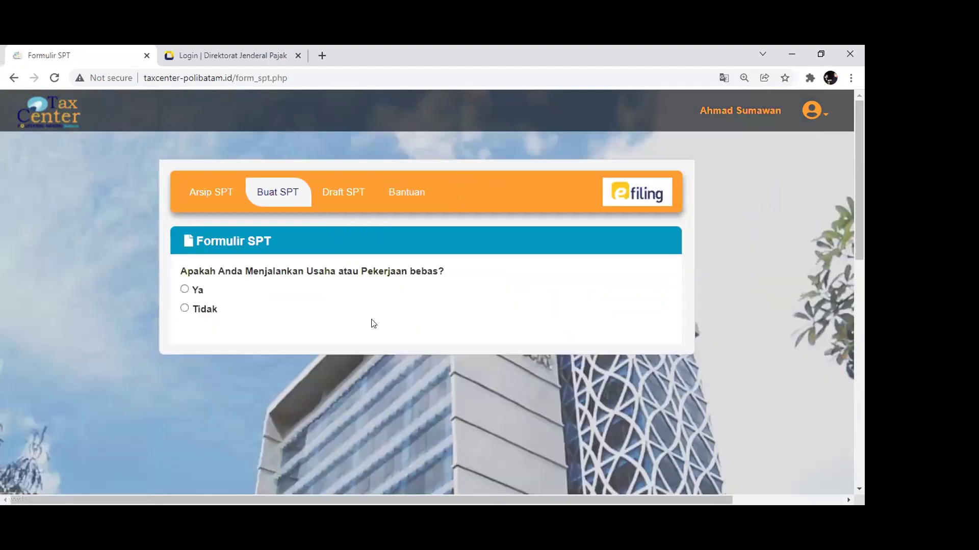
{"action": "left_click", "coordinate": [185, 310]}
{"action": "scroll", "coordinate": [185, 313], "scroll_direction": "down", "scroll_amount": 1}
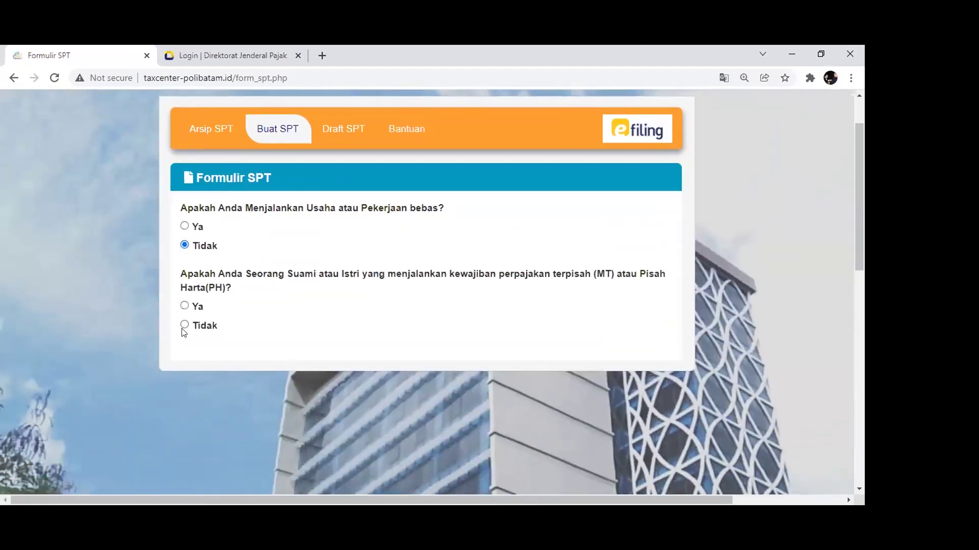
{"action": "left_click", "coordinate": [182, 328]}
{"action": "scroll", "coordinate": [194, 318], "scroll_direction": "down", "scroll_amount": 2}
{"action": "left_click", "coordinate": [185, 264]}
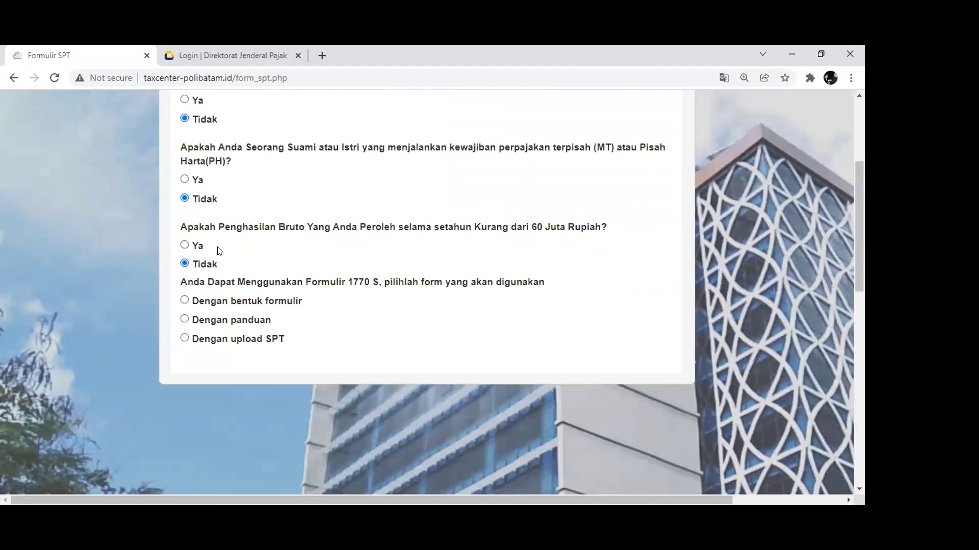
{"action": "scroll", "coordinate": [383, 226], "scroll_direction": "up", "scroll_amount": 1}
{"action": "scroll", "coordinate": [384, 226], "scroll_direction": "down", "scroll_amount": 2}
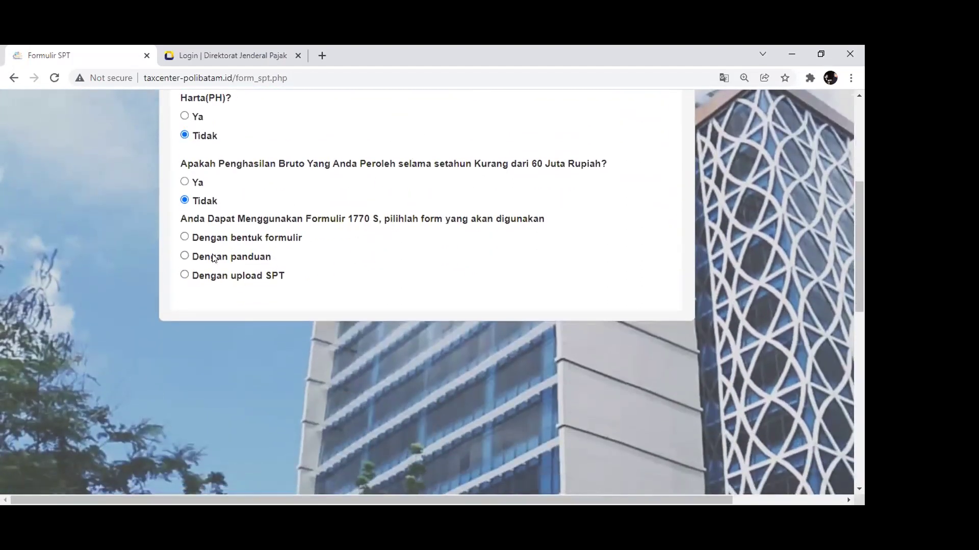
{"action": "left_click", "coordinate": [214, 257]}
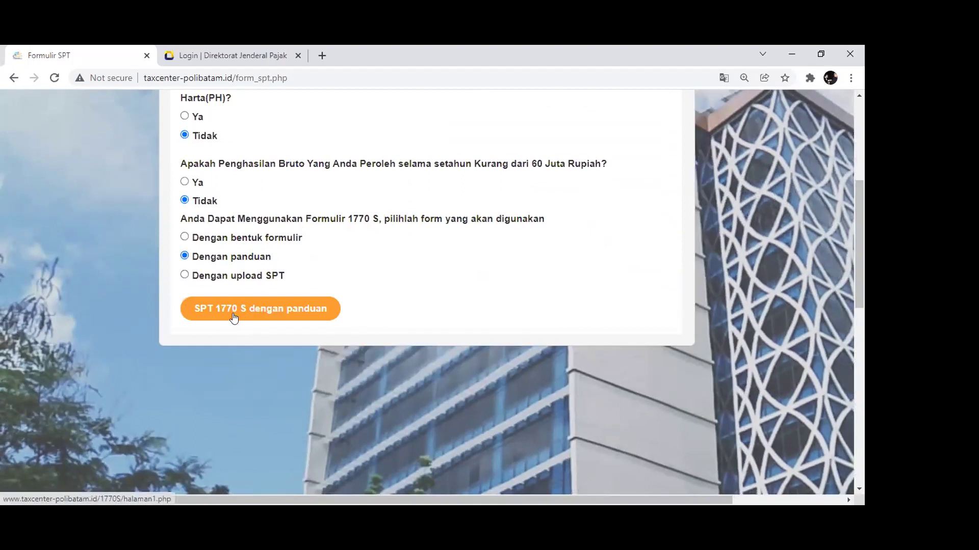
Start SPT 1770 S dengan panduan for tax year 2021 with Normal status
{"action": "left_click", "coordinate": [278, 319]}
{"action": "scroll", "coordinate": [276, 317], "scroll_direction": "down", "scroll_amount": 3}
{"action": "scroll", "coordinate": [398, 292], "scroll_direction": "up", "scroll_amount": 1}
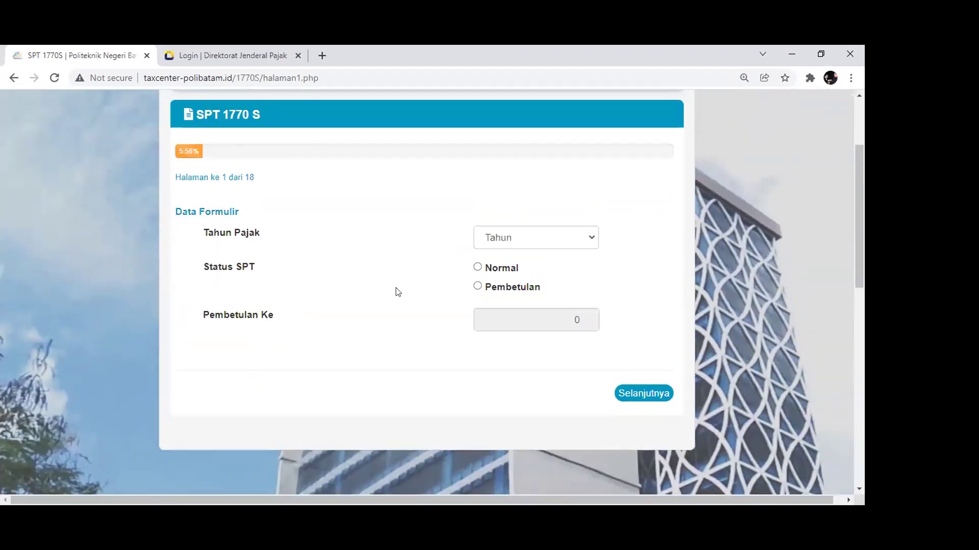
{"action": "left_click", "coordinate": [510, 236]}
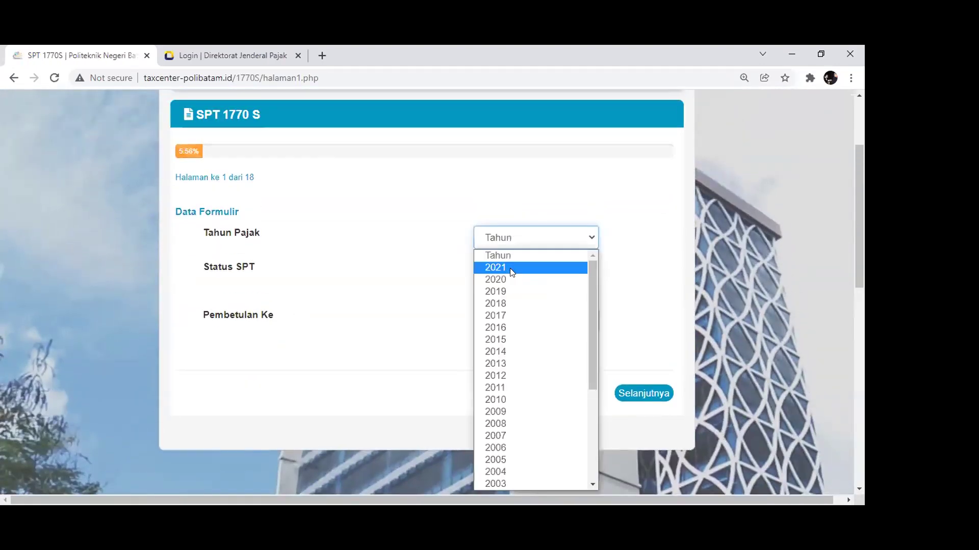
{"action": "left_click", "coordinate": [511, 268]}
{"action": "left_click", "coordinate": [478, 268]}
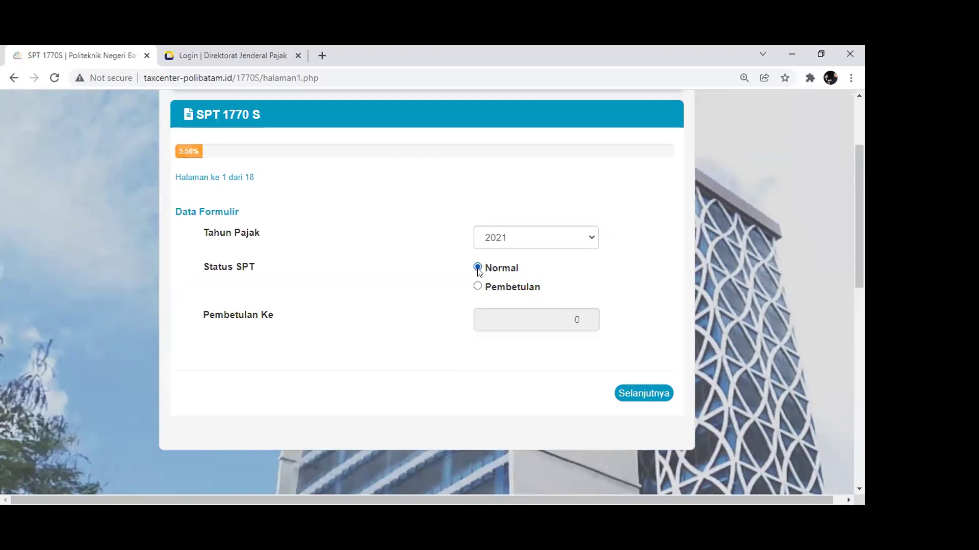
{"action": "left_click", "coordinate": [619, 393]}
Look over the empty page 2 withholding list showing a Rp. 0 total
{"action": "scroll", "coordinate": [507, 333], "scroll_direction": "down", "scroll_amount": 1}
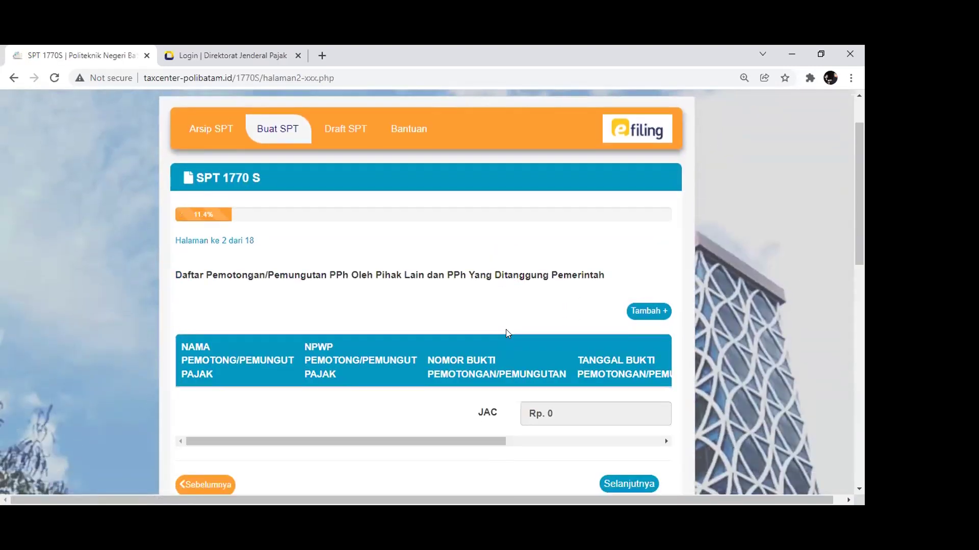
{"action": "scroll", "coordinate": [449, 293], "scroll_direction": "down", "scroll_amount": 2}
{"action": "scroll", "coordinate": [210, 238], "scroll_direction": "up", "scroll_amount": 1}
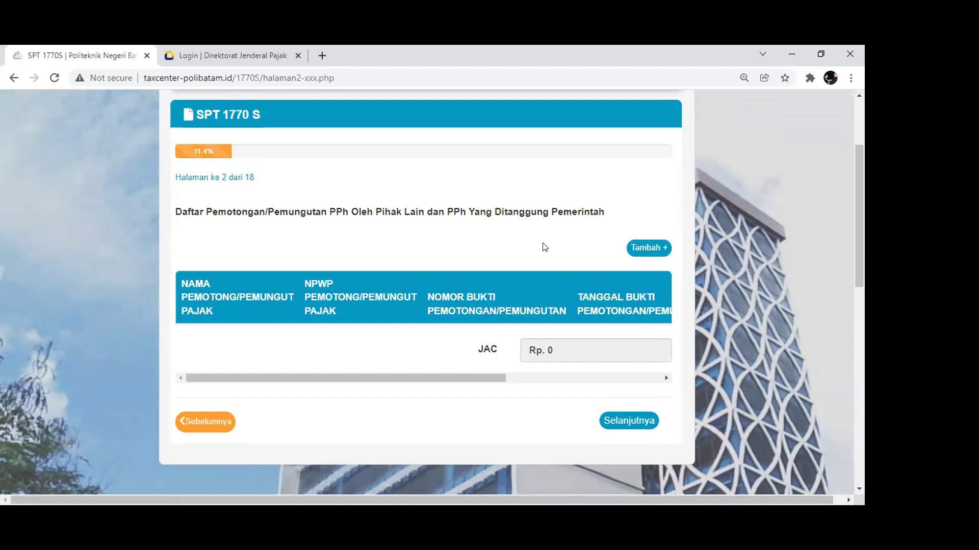
{"action": "left_click", "coordinate": [630, 253]}
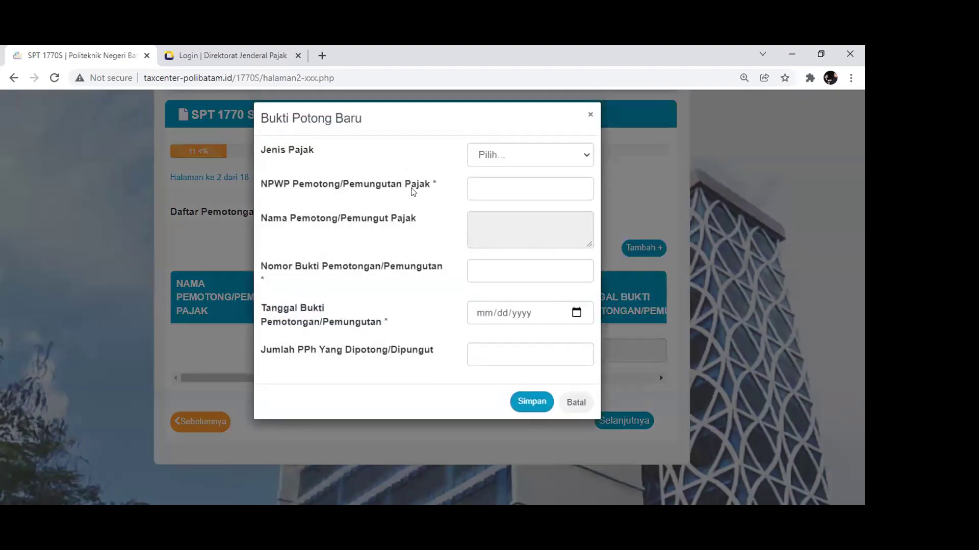
{"action": "left_click", "coordinate": [504, 161]}
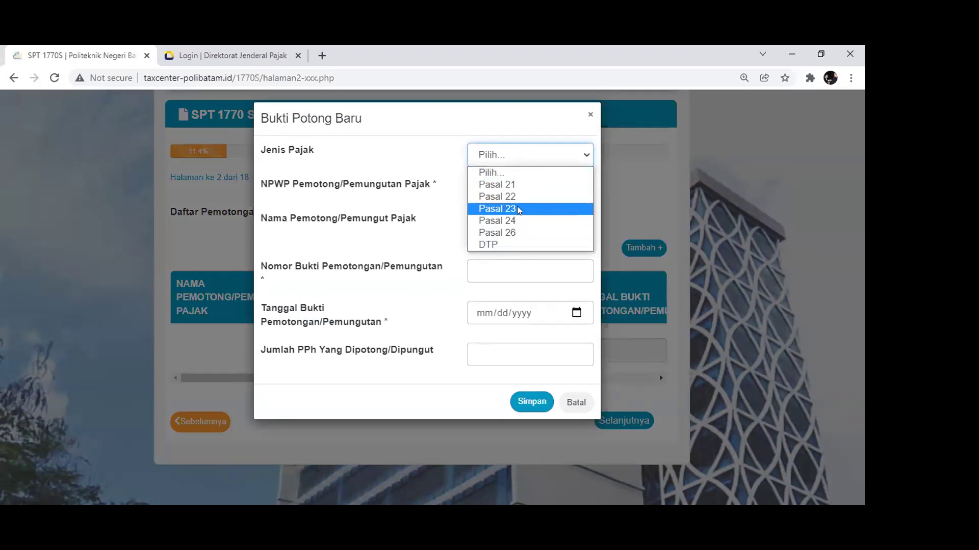
{"action": "left_click", "coordinate": [530, 184]}
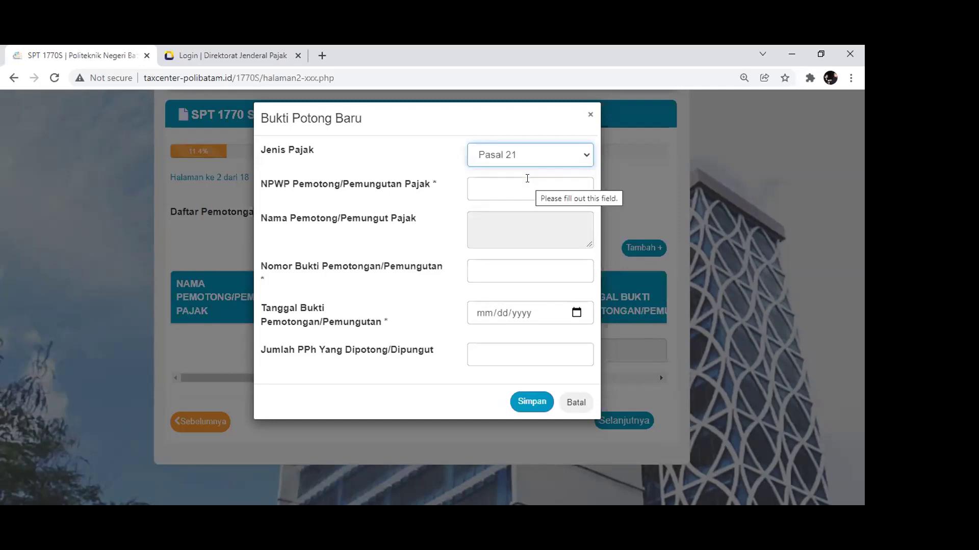
{"action": "left_click", "coordinate": [527, 185]}
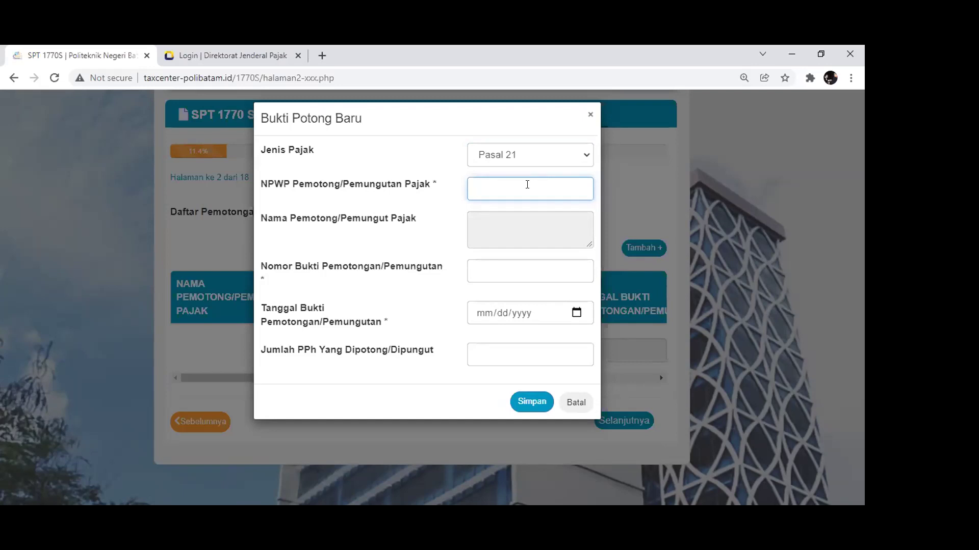
{"action": "key", "text": "Tab"}
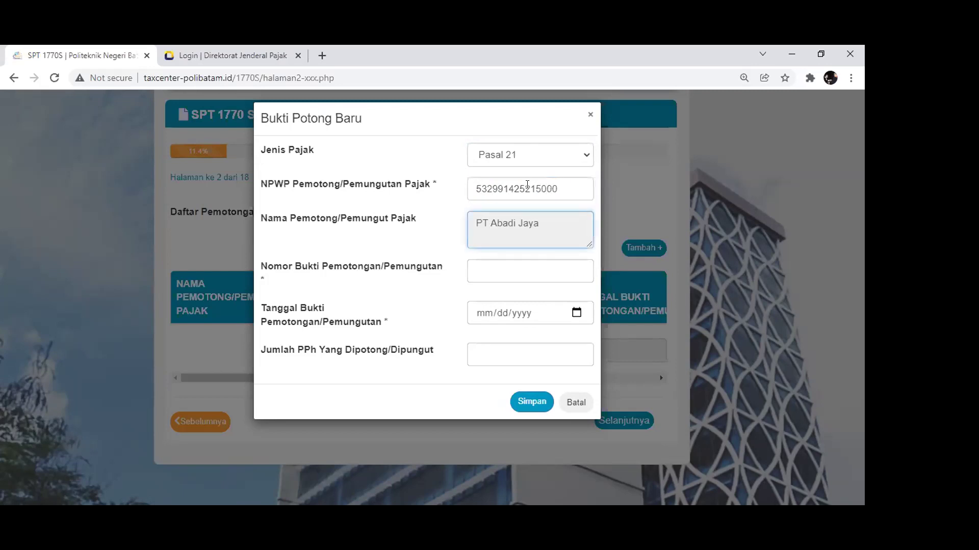
{"action": "left_click", "coordinate": [508, 269]}
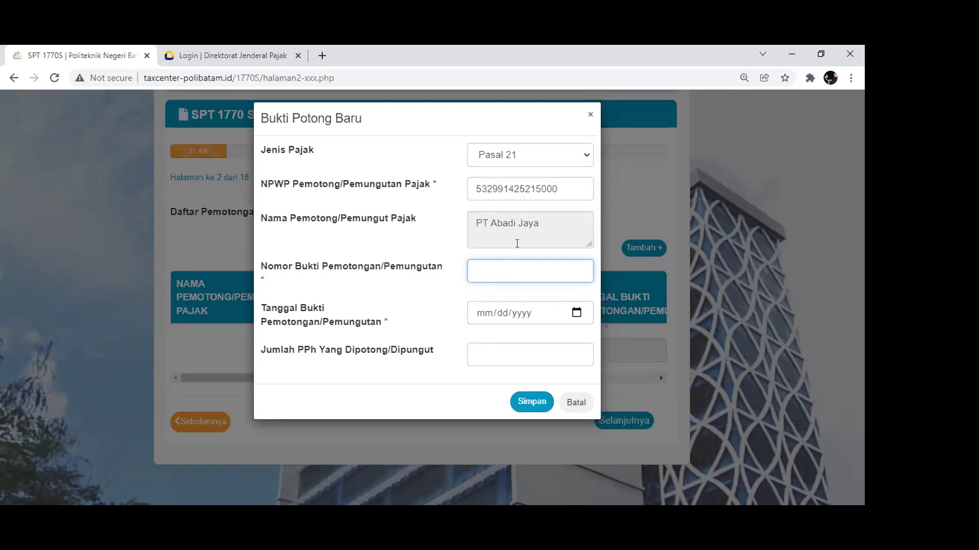
Date the slip 31 December 2021, enter Jumlah PPh 22.825.000 and save it
{"action": "left_click", "coordinate": [574, 314]}
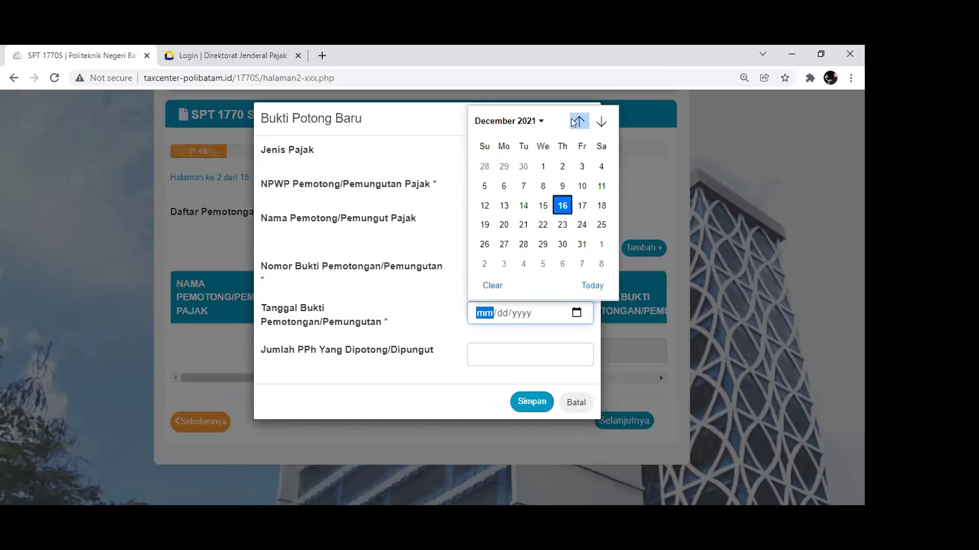
{"action": "left_click", "coordinate": [588, 242]}
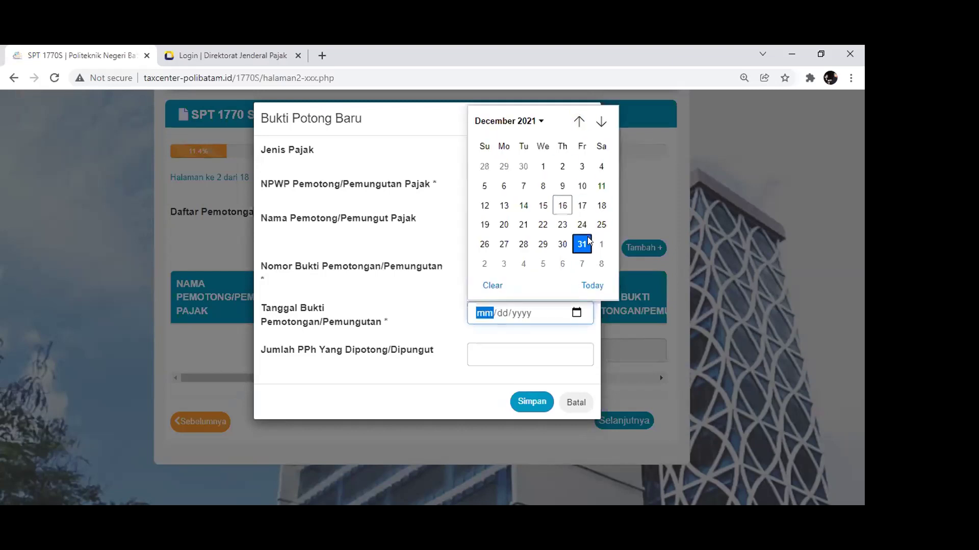
{"action": "left_click", "coordinate": [521, 348]}
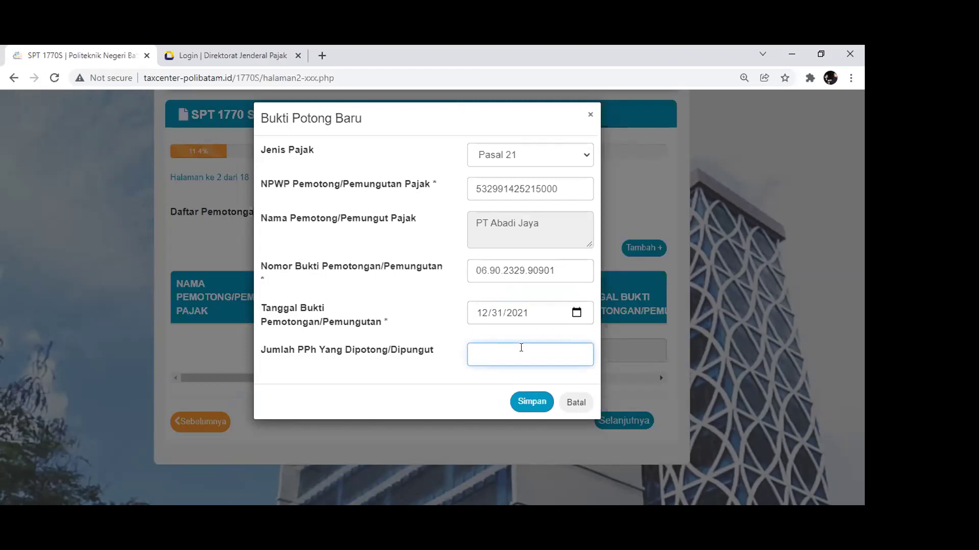
{"action": "type", "text": "22.825.000"}
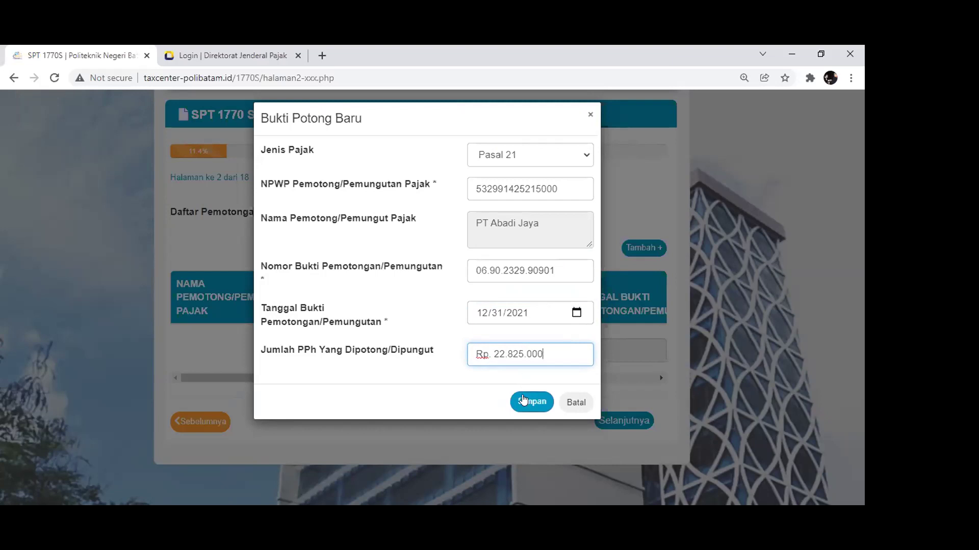
{"action": "left_click", "coordinate": [524, 400]}
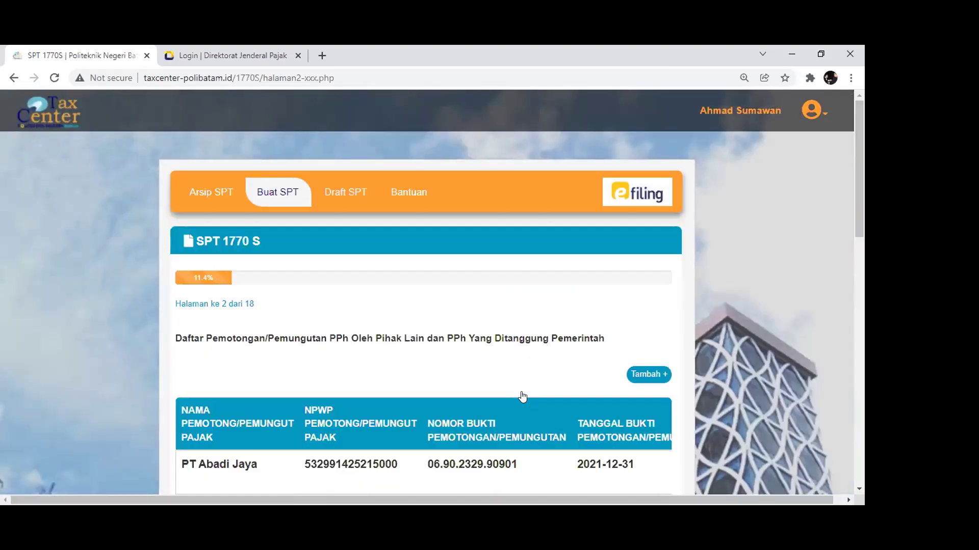
Move to page 3 and replace the domestic net employment income 0 with Rp 244.000.000
{"action": "scroll", "coordinate": [523, 396], "scroll_direction": "down", "scroll_amount": 4}
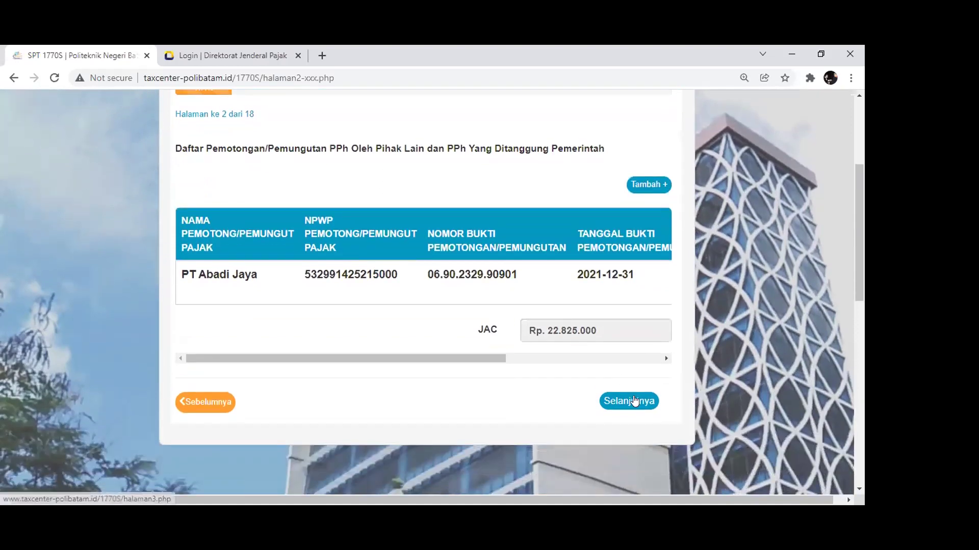
{"action": "left_click", "coordinate": [635, 401]}
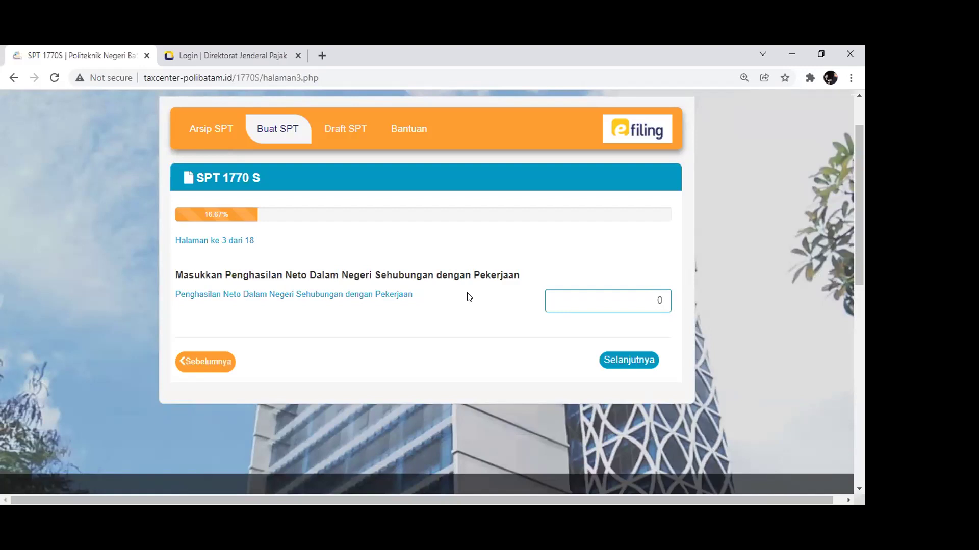
{"action": "left_click", "coordinate": [637, 304]}
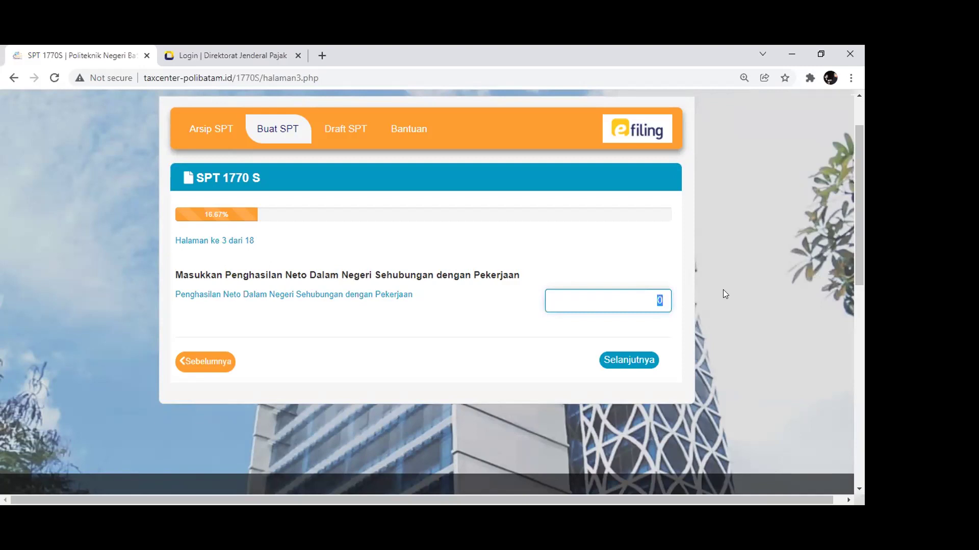
{"action": "key", "text": "BackSpace"}
{"action": "type", "text": "244.000.000"}
On page 4, answer Tidak to other domestic income, then continue to page 5
{"action": "left_click", "coordinate": [625, 361]}
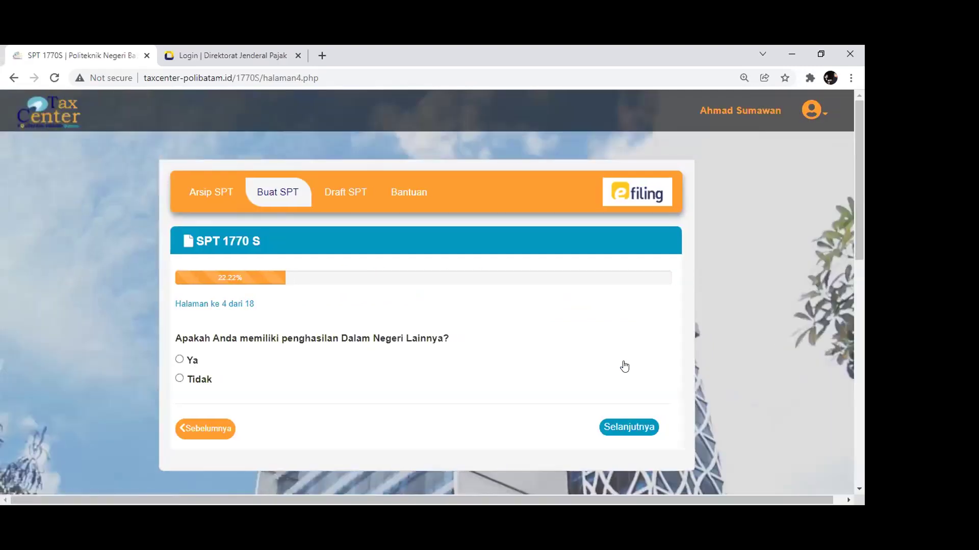
{"action": "scroll", "coordinate": [612, 351], "scroll_direction": "down", "scroll_amount": 1}
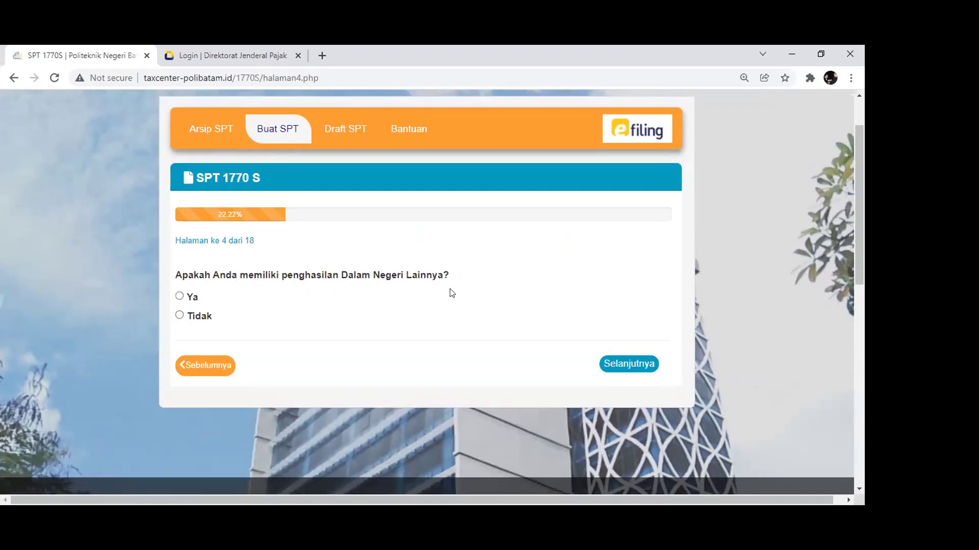
{"action": "left_click", "coordinate": [179, 296]}
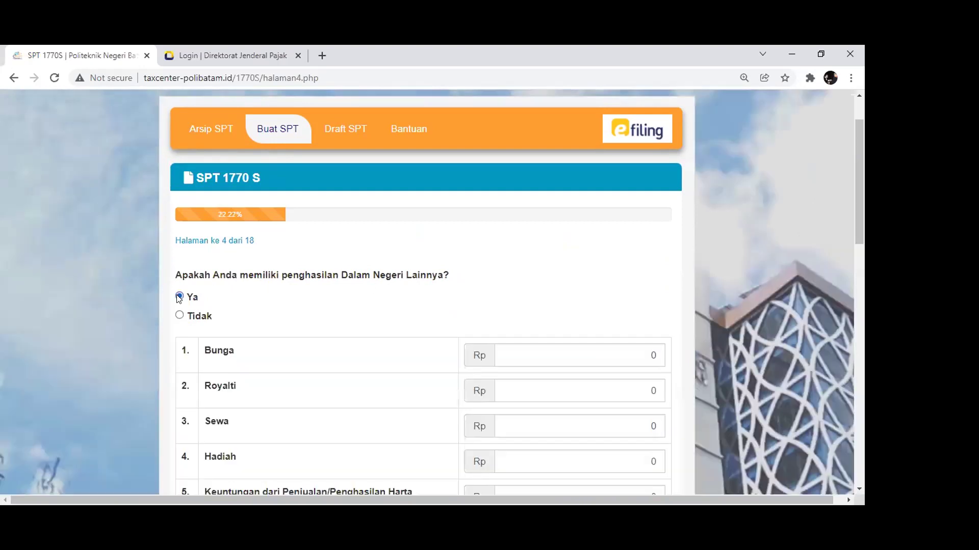
{"action": "scroll", "coordinate": [179, 299], "scroll_direction": "down", "scroll_amount": 3}
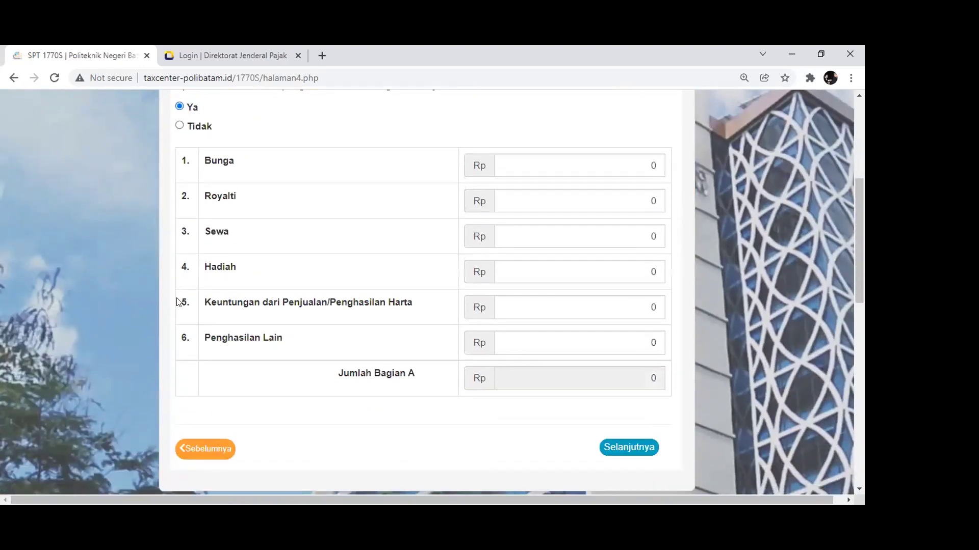
{"action": "scroll", "coordinate": [179, 303], "scroll_direction": "up", "scroll_amount": 2}
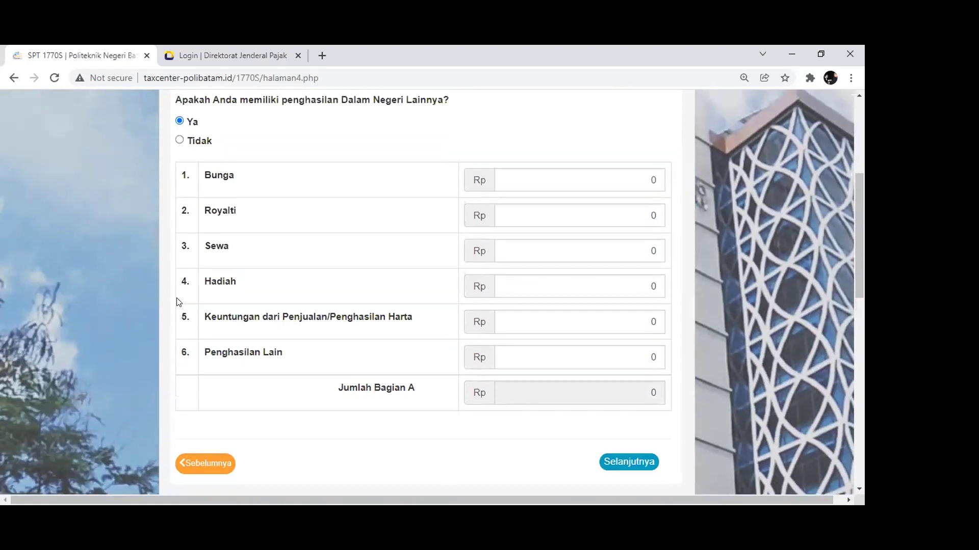
{"action": "scroll", "coordinate": [184, 262], "scroll_direction": "down", "scroll_amount": 2}
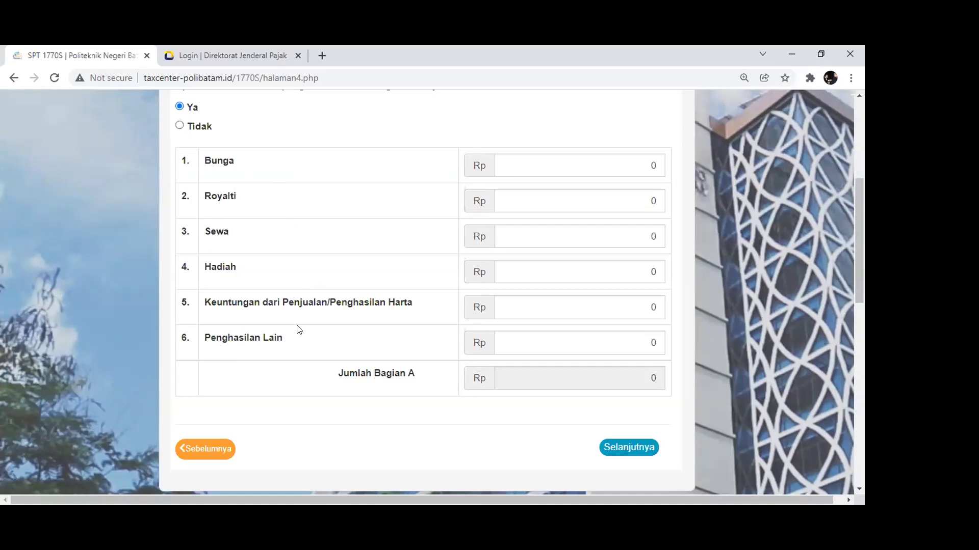
{"action": "scroll", "coordinate": [297, 329], "scroll_direction": "up", "scroll_amount": 2}
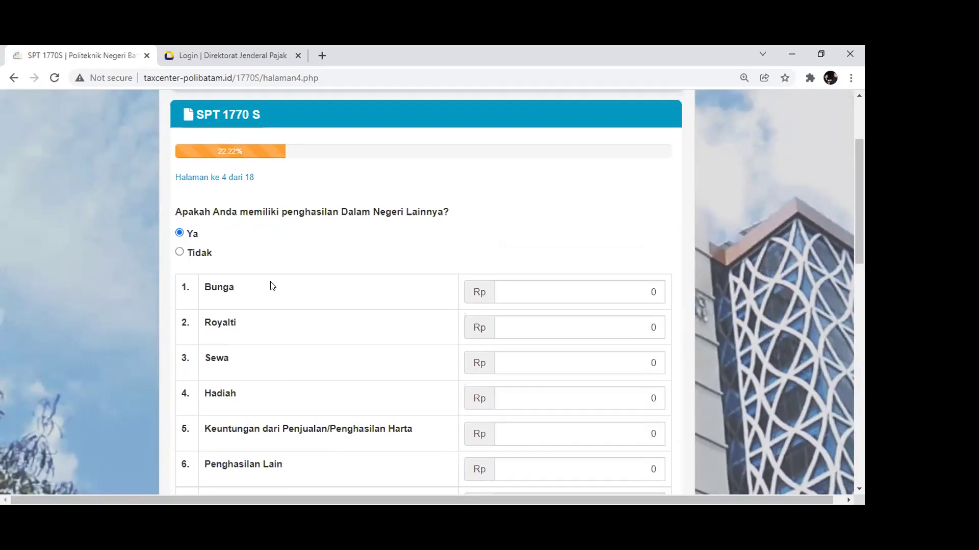
{"action": "left_click", "coordinate": [180, 253]}
{"action": "left_click", "coordinate": [180, 233]}
{"action": "left_click", "coordinate": [179, 250]}
{"action": "left_click", "coordinate": [636, 303]}
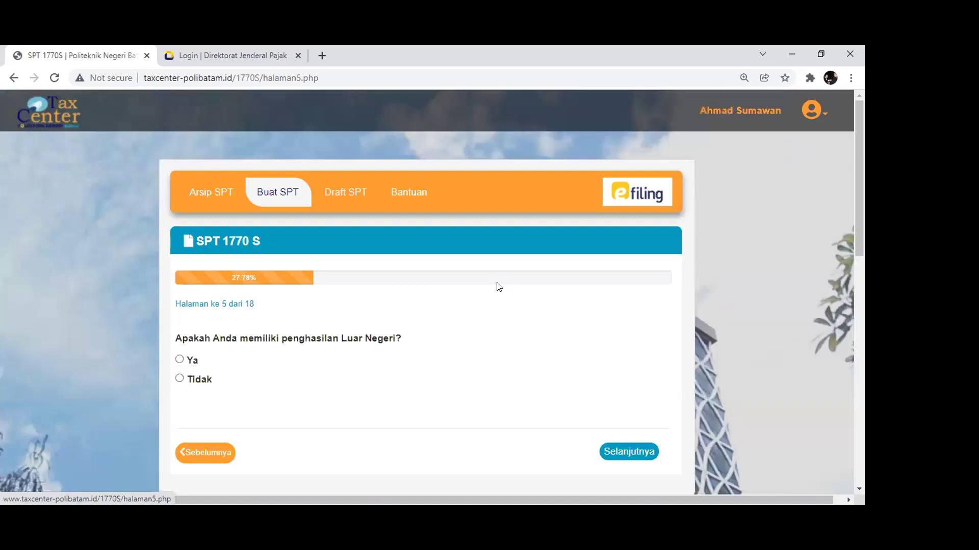
Answer Tidak to foreign income on page 5 and continue to page 6
{"action": "scroll", "coordinate": [357, 286], "scroll_direction": "down", "scroll_amount": 3}
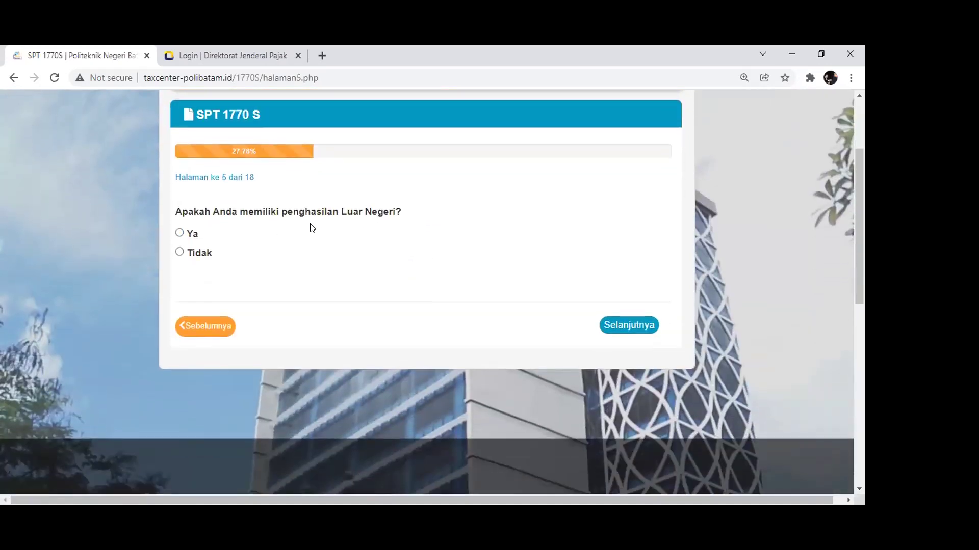
{"action": "left_click", "coordinate": [179, 233]}
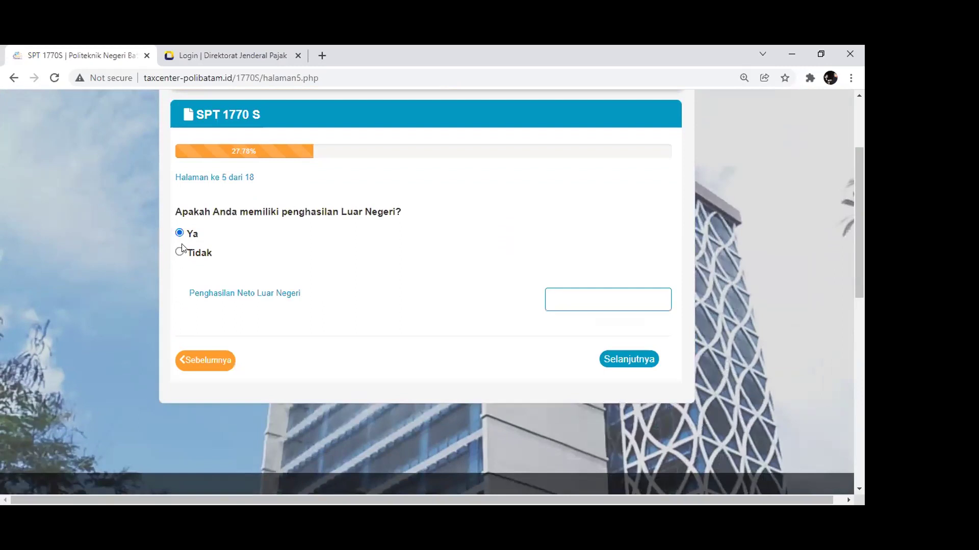
{"action": "left_click", "coordinate": [180, 252]}
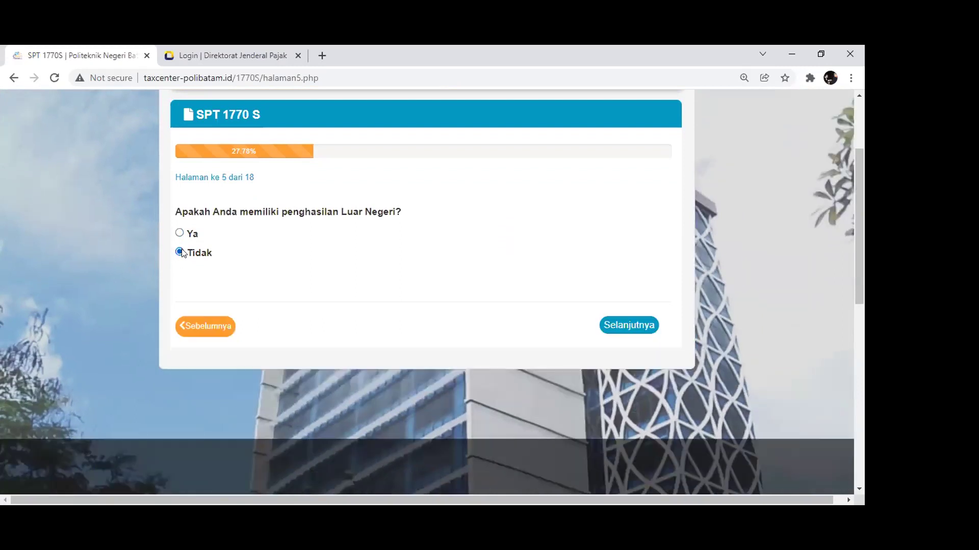
{"action": "left_click", "coordinate": [623, 326]}
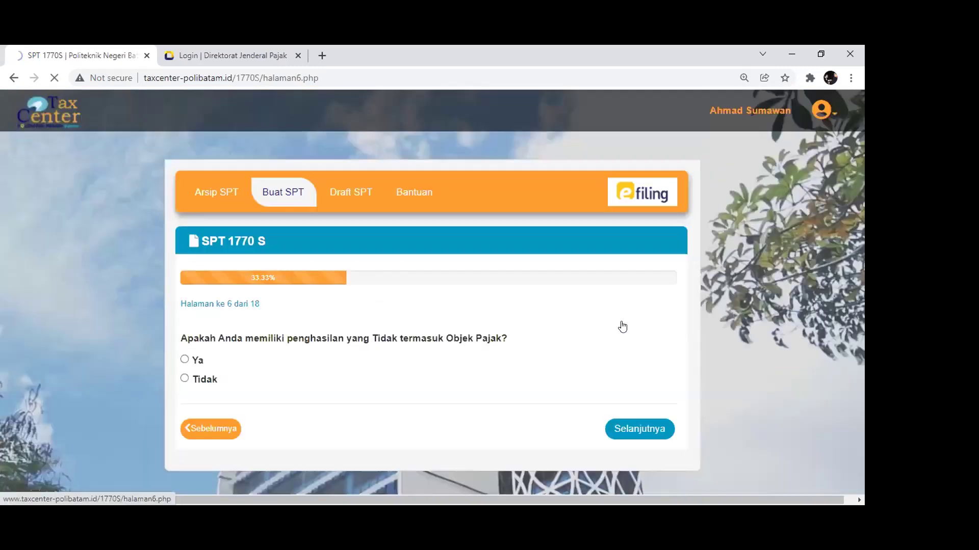
Answer Tidak to non-taxable income on page 6 and continue to page 7
{"action": "scroll", "coordinate": [429, 302], "scroll_direction": "down", "scroll_amount": 1}
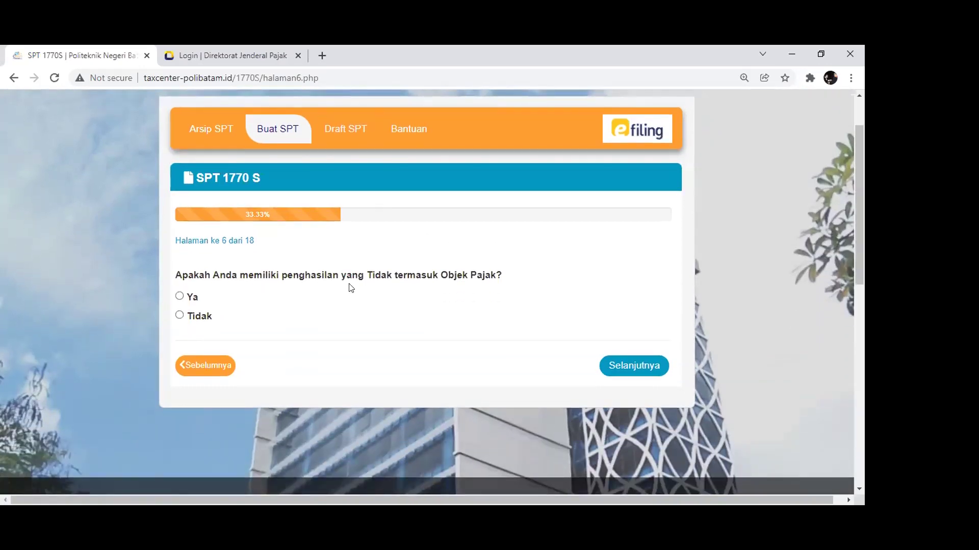
{"action": "left_click", "coordinate": [179, 297]}
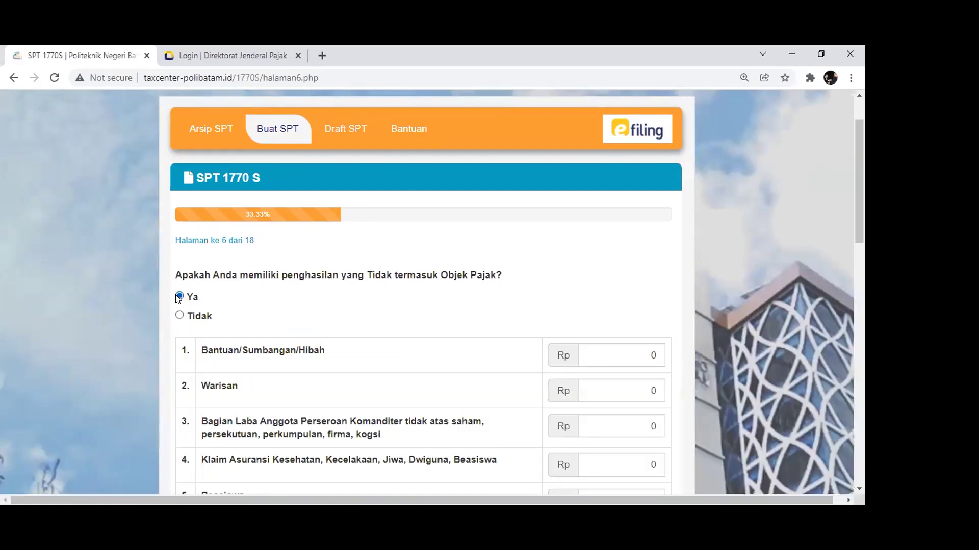
{"action": "scroll", "coordinate": [297, 317], "scroll_direction": "down", "scroll_amount": 1}
{"action": "scroll", "coordinate": [378, 288], "scroll_direction": "down", "scroll_amount": 1}
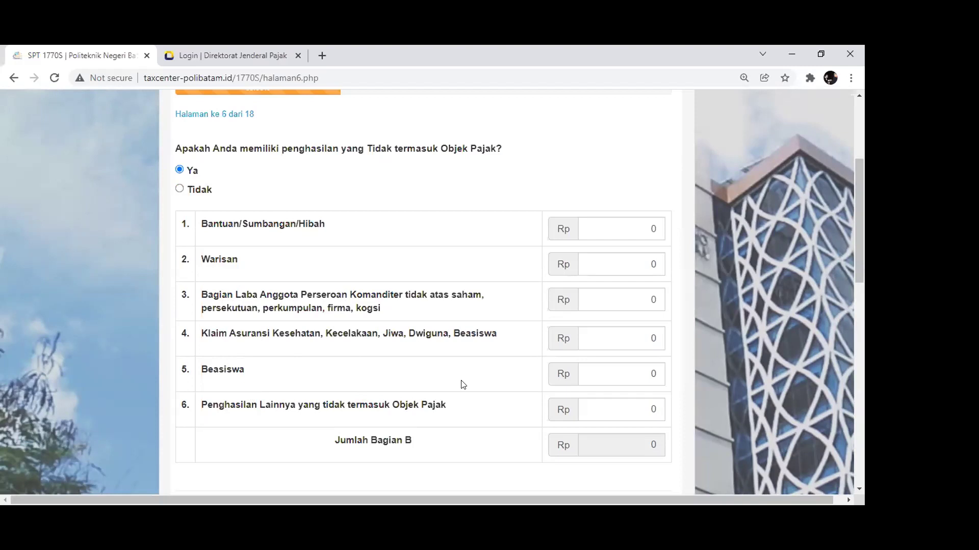
{"action": "scroll", "coordinate": [463, 385], "scroll_direction": "up", "scroll_amount": 1}
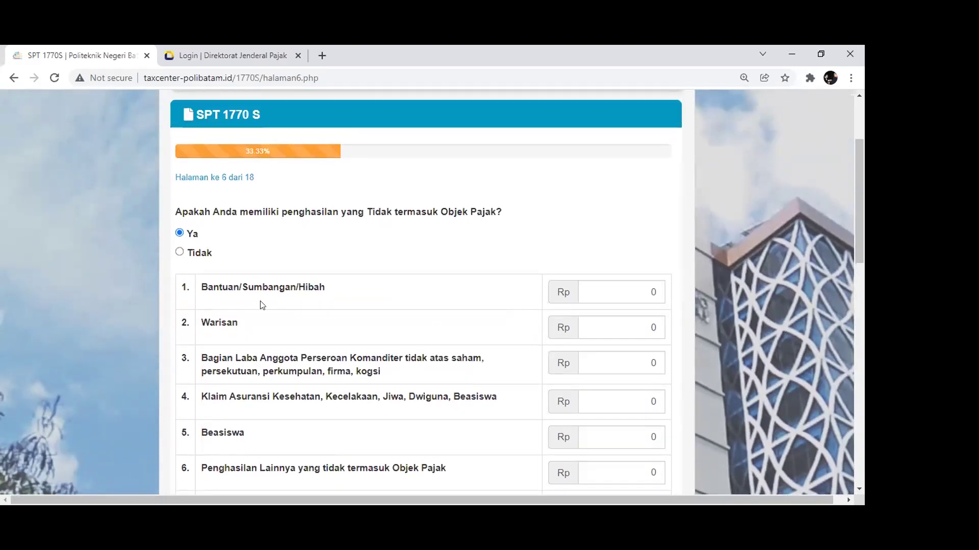
{"action": "left_click", "coordinate": [189, 257]}
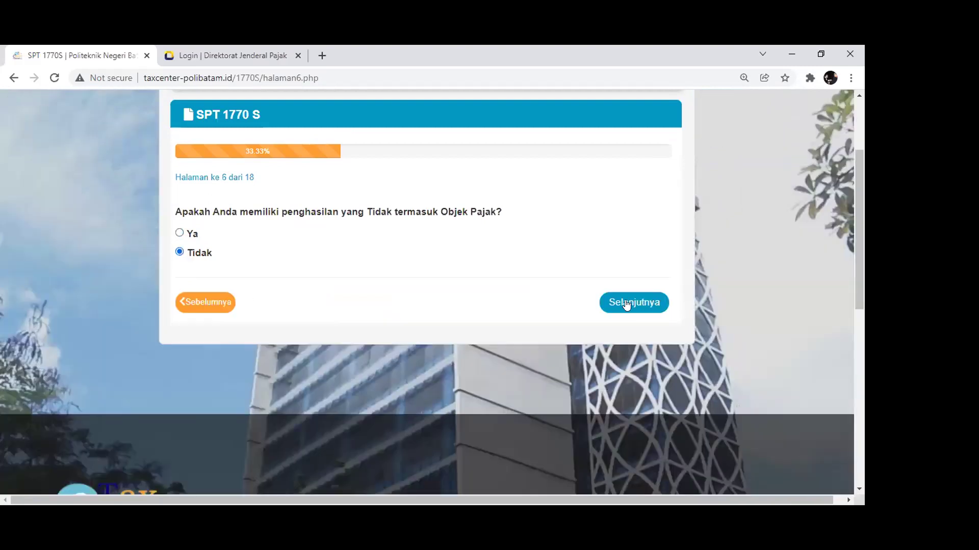
{"action": "left_click", "coordinate": [626, 304]}
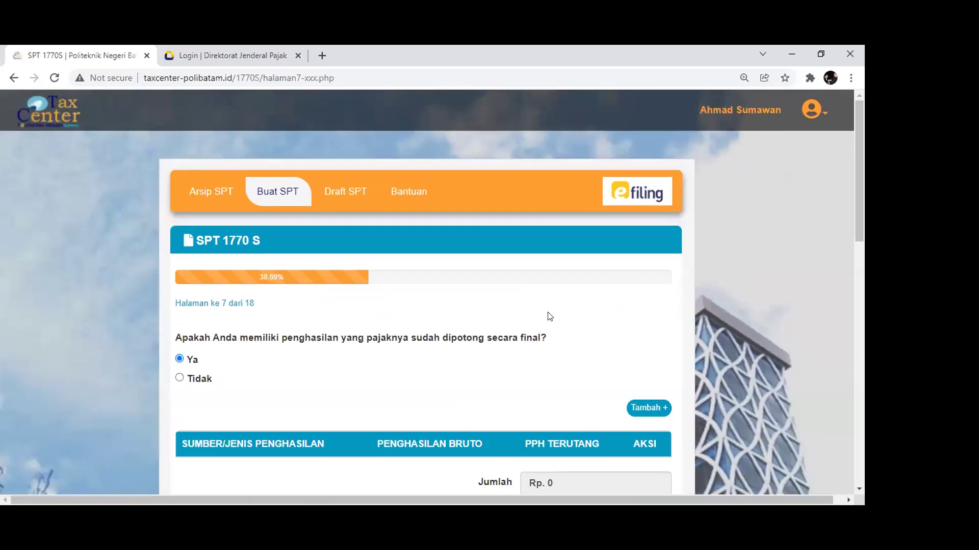
Add final-taxed income Sewa Atas Tanah dan Bangunan, Rp 60.000.000 gross, Rp 6.000.000 tax, then continue
{"action": "scroll", "coordinate": [550, 316], "scroll_direction": "down", "scroll_amount": 1}
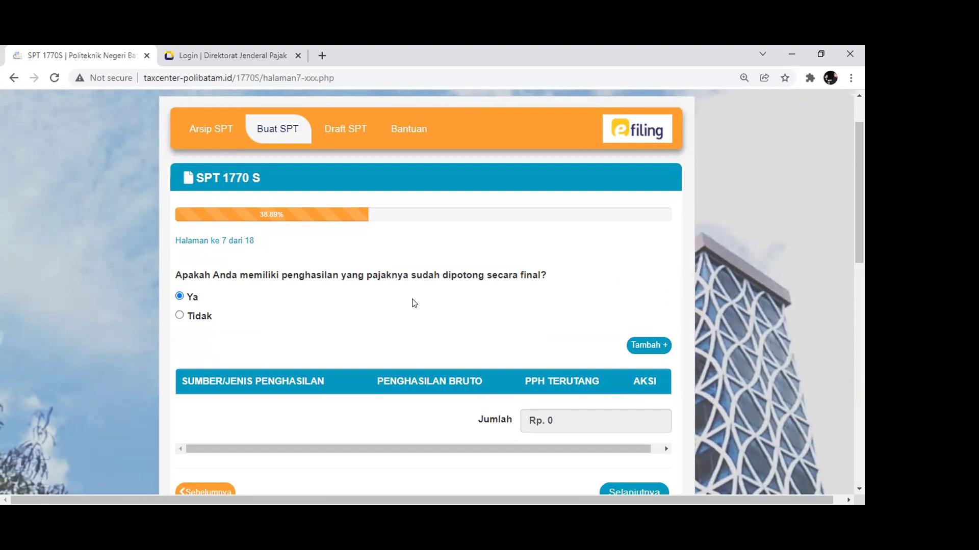
{"action": "left_click", "coordinate": [632, 341]}
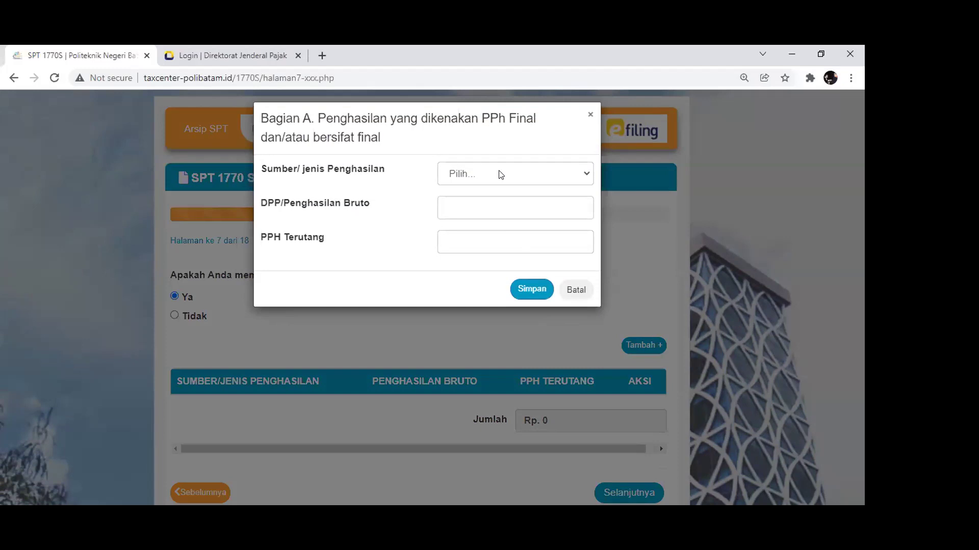
{"action": "left_click", "coordinate": [500, 175]}
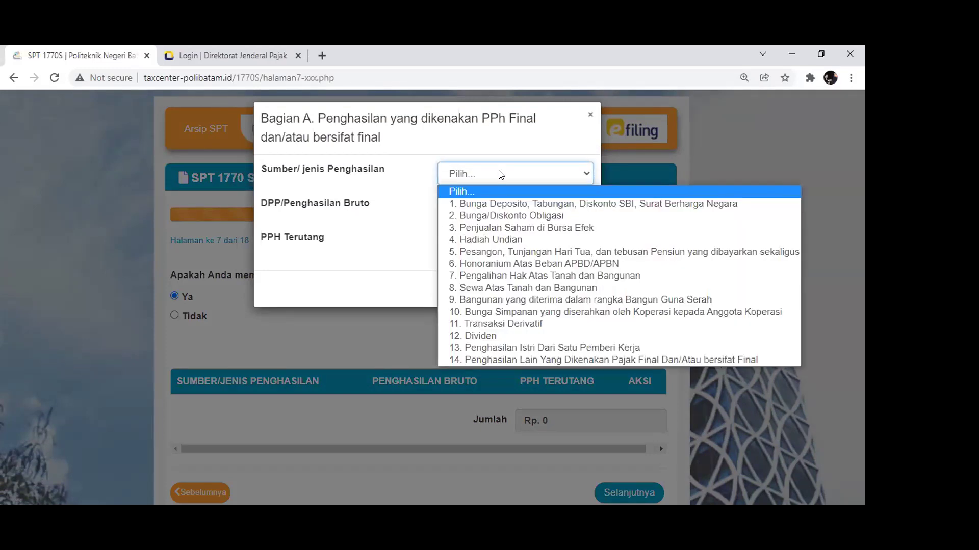
{"action": "left_click", "coordinate": [498, 292]}
{"action": "left_click", "coordinate": [501, 205]}
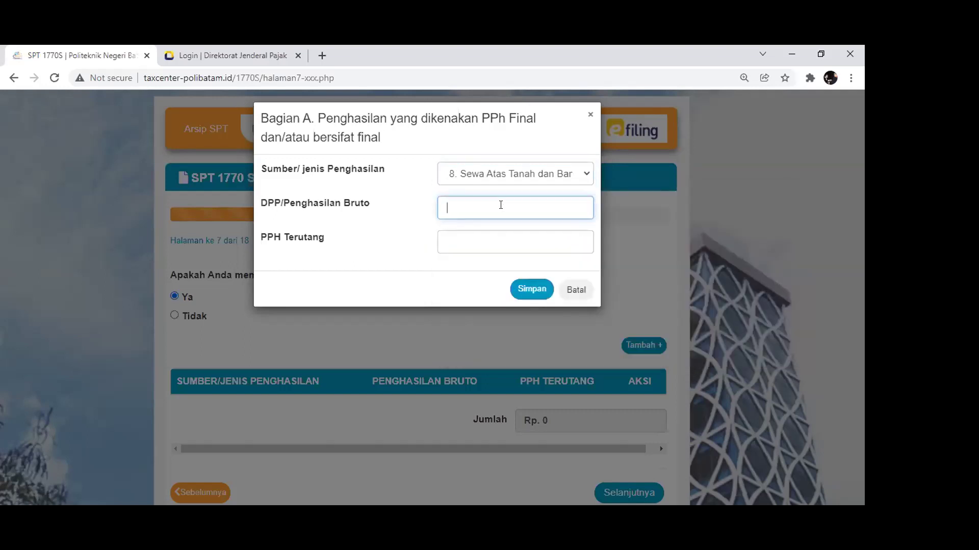
{"action": "type", "text": "60.000.000"}
{"action": "key", "text": "Tab"}
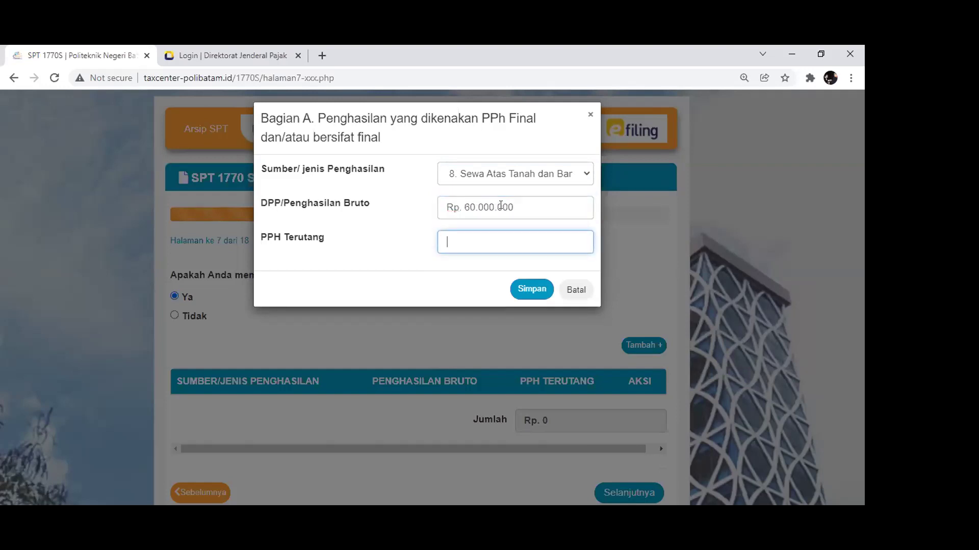
{"action": "type", "text": "6000000"}
{"action": "left_click", "coordinate": [530, 293]}
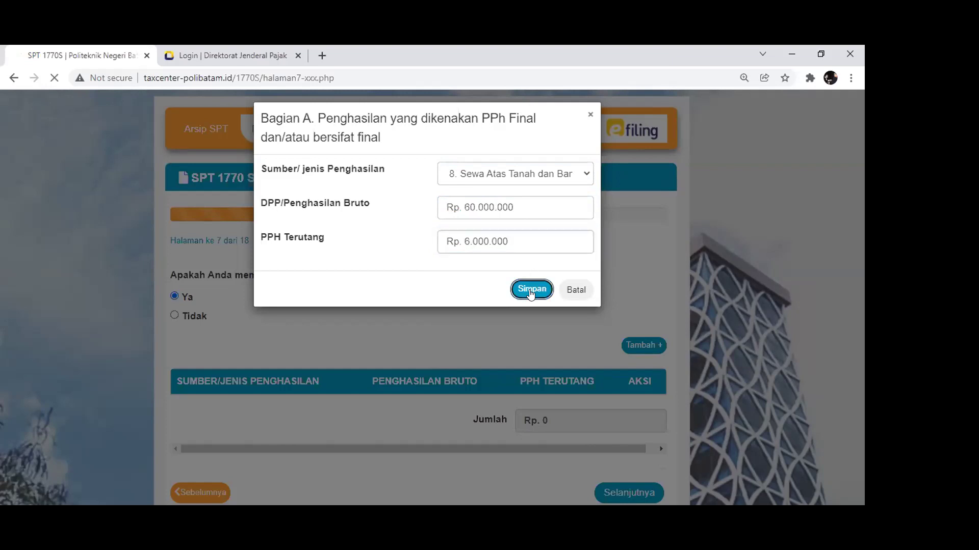
{"action": "scroll", "coordinate": [531, 295], "scroll_direction": "down", "scroll_amount": 3}
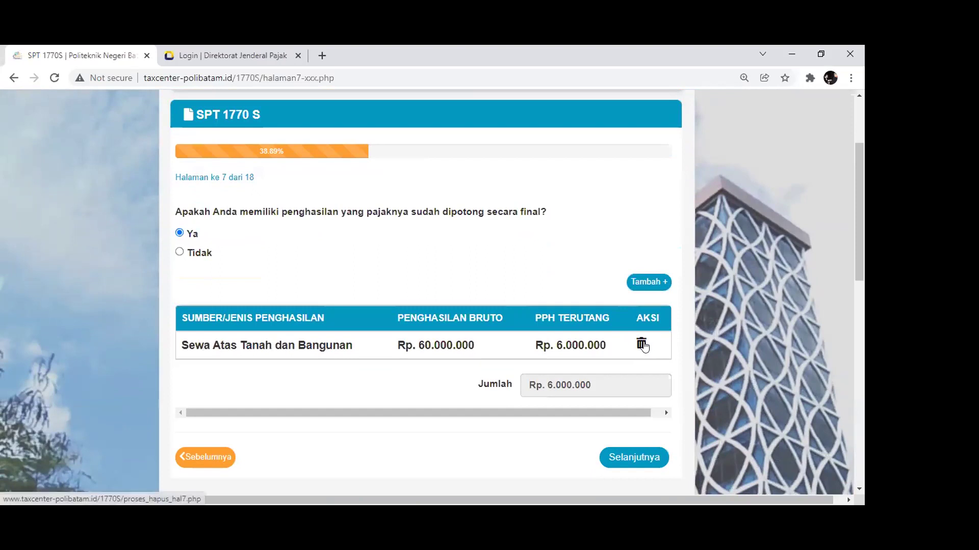
{"action": "left_click", "coordinate": [641, 429]}
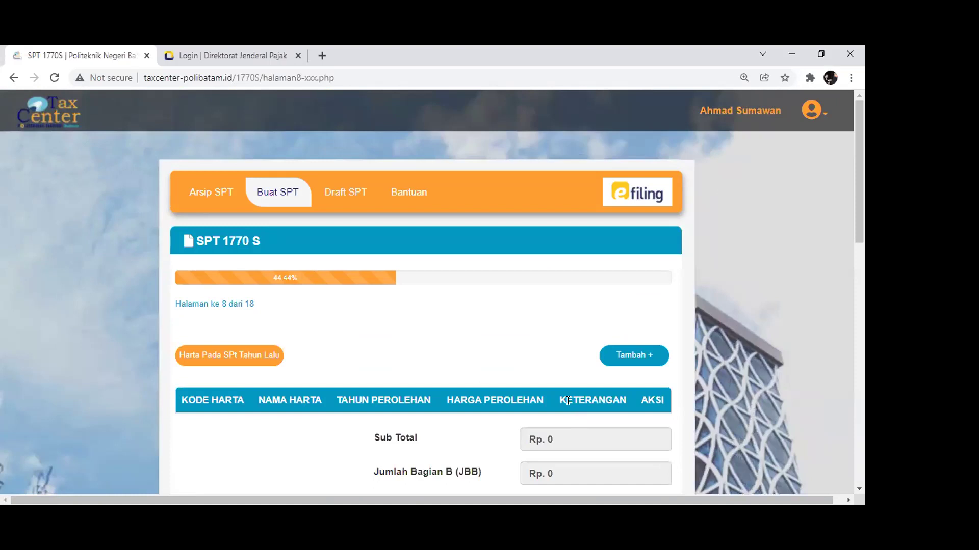
Start a new asset entry with code 043-Mobil and name it 'Monil'
{"action": "scroll", "coordinate": [569, 402], "scroll_direction": "down", "scroll_amount": 3}
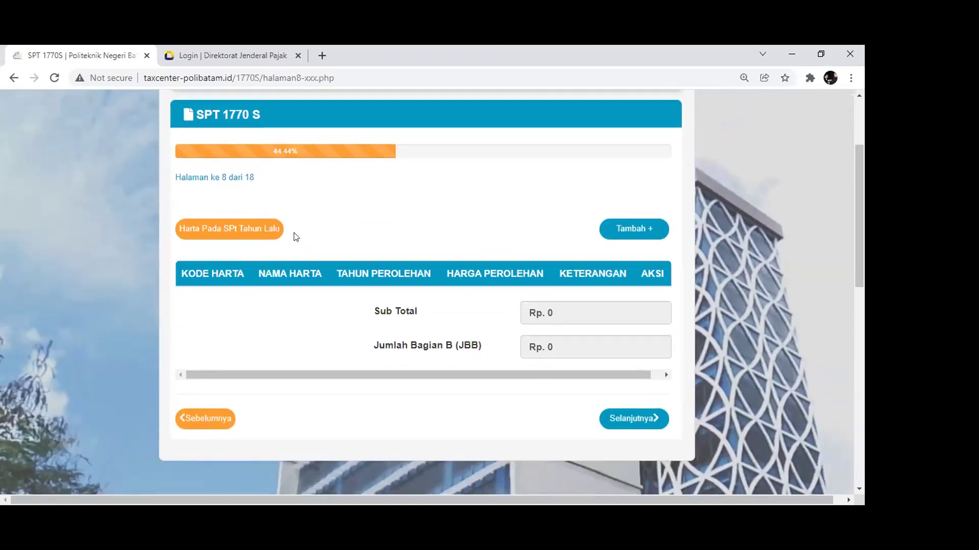
{"action": "scroll", "coordinate": [325, 252], "scroll_direction": "up", "scroll_amount": 2}
{"action": "left_click", "coordinate": [634, 294]}
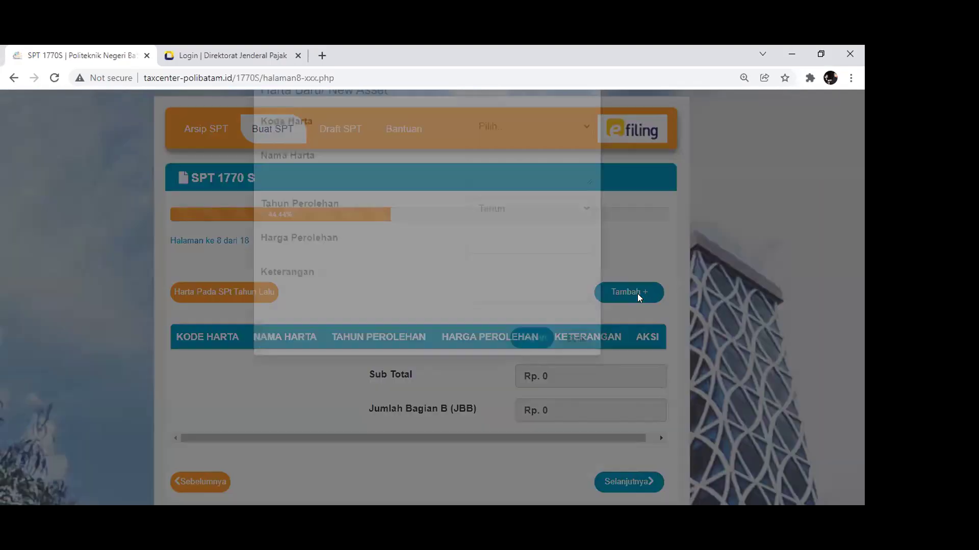
{"action": "left_click", "coordinate": [541, 164]}
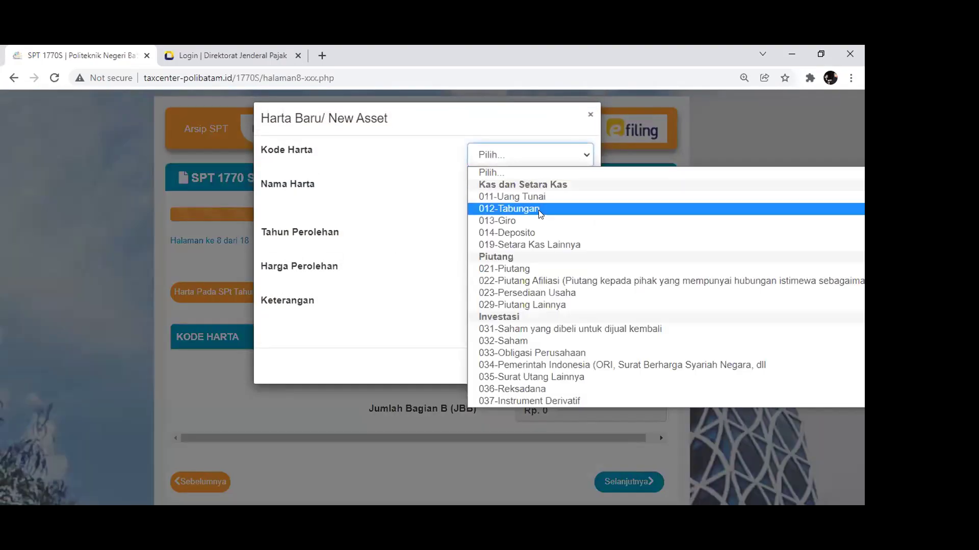
{"action": "scroll", "coordinate": [541, 342], "scroll_direction": "down", "scroll_amount": 5}
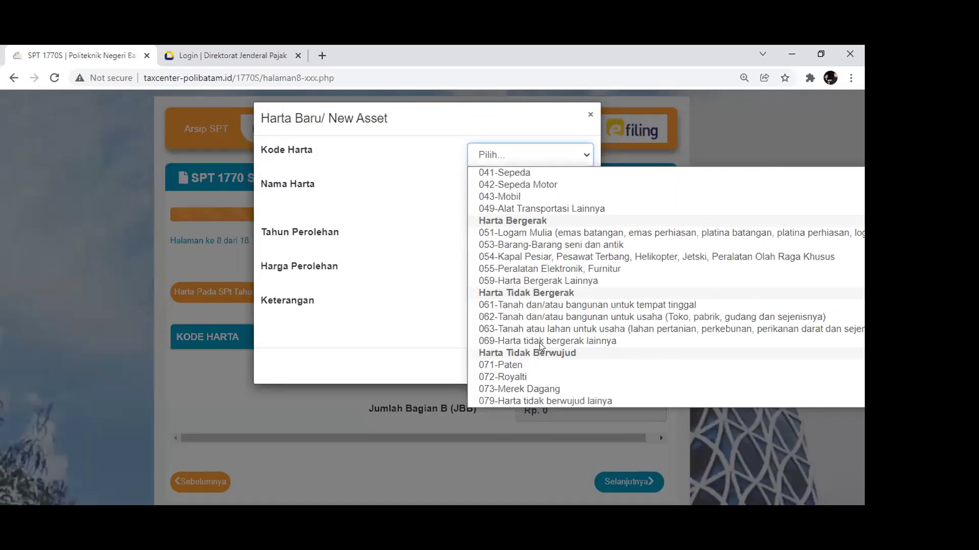
{"action": "scroll", "coordinate": [541, 342], "scroll_direction": "up", "scroll_amount": 3}
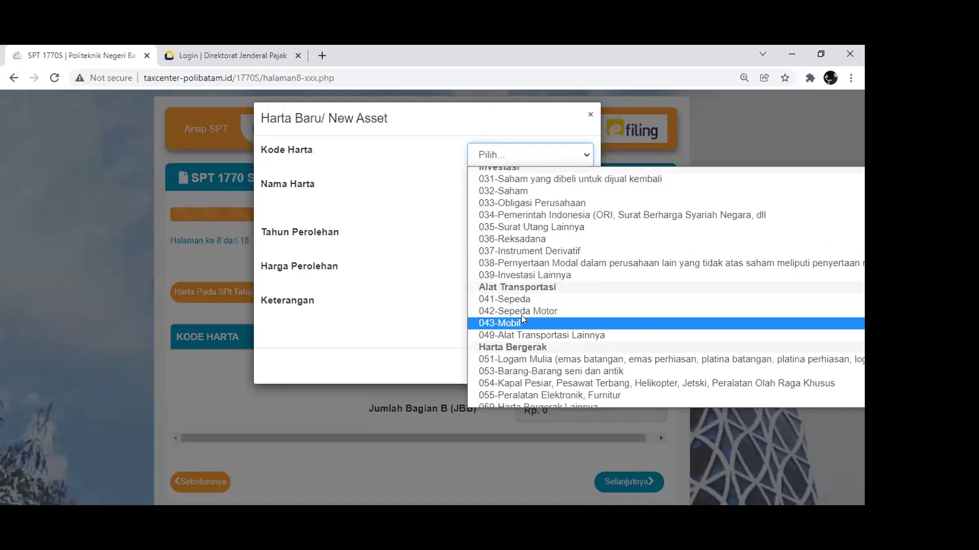
{"action": "left_click", "coordinate": [521, 322]}
{"action": "left_click", "coordinate": [514, 187]}
{"action": "type", "text": "Monil"}
{"action": "key", "text": "Tab"}
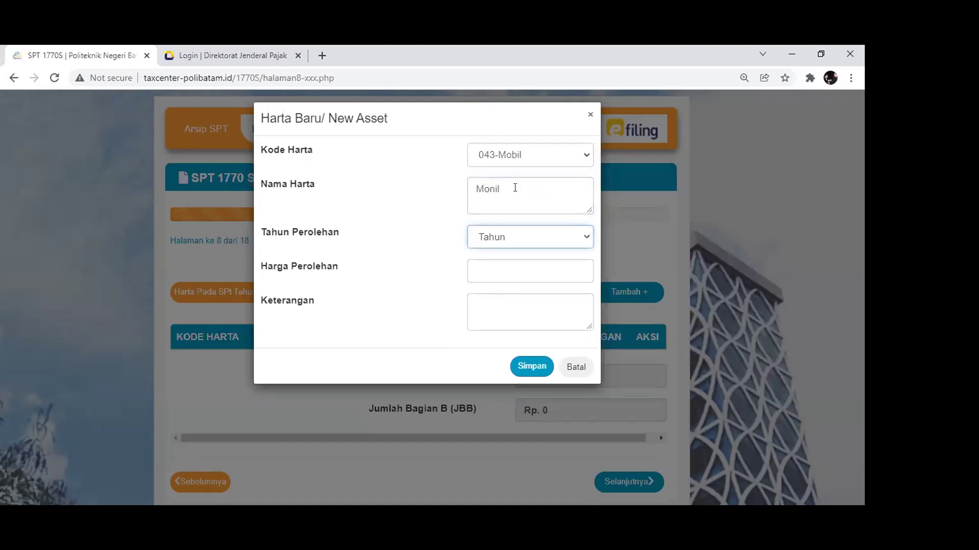
Give the asset year 2021, price Rp 150.000.000, note '-', save it and continue to page 9
{"action": "left_click", "coordinate": [523, 243]}
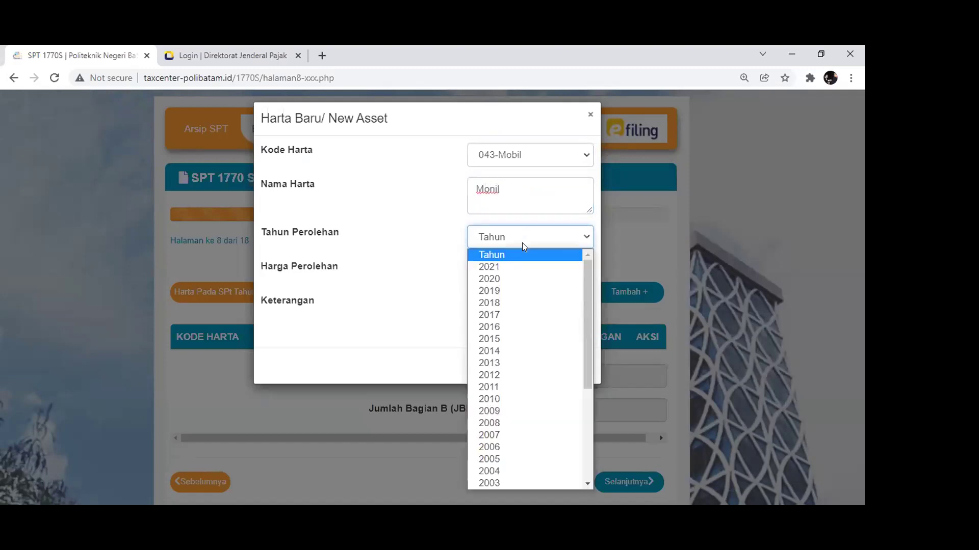
{"action": "left_click", "coordinate": [521, 267]}
{"action": "left_click", "coordinate": [517, 272]}
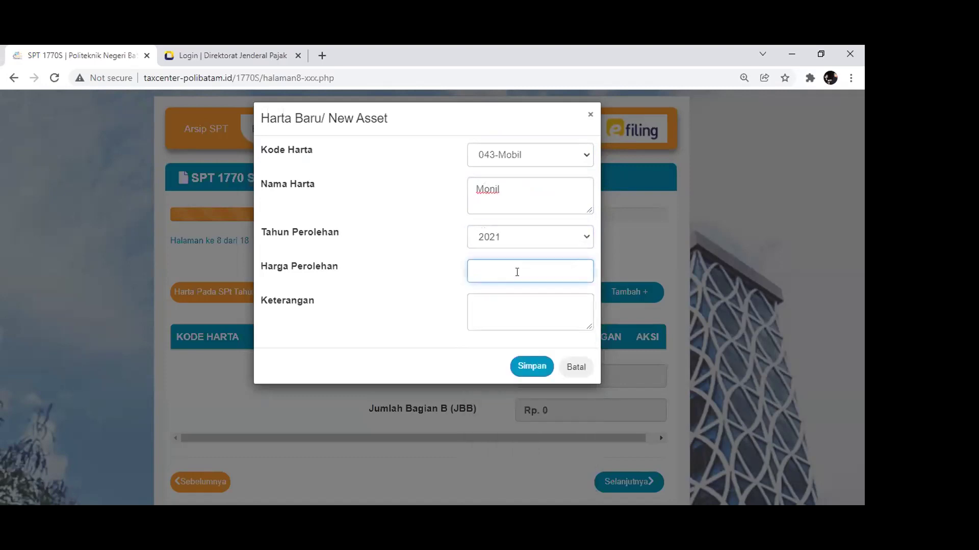
{"action": "type", "text": "150.000.000"}
{"action": "key", "text": "Tab"}
{"action": "type", "text": "-"}
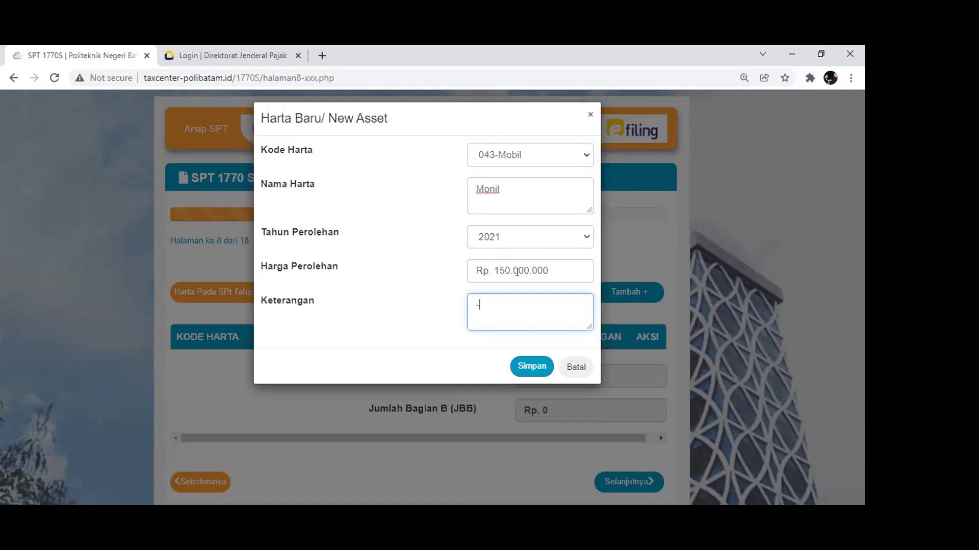
{"action": "left_click", "coordinate": [522, 365]}
{"action": "scroll", "coordinate": [543, 332], "scroll_direction": "down", "scroll_amount": 3}
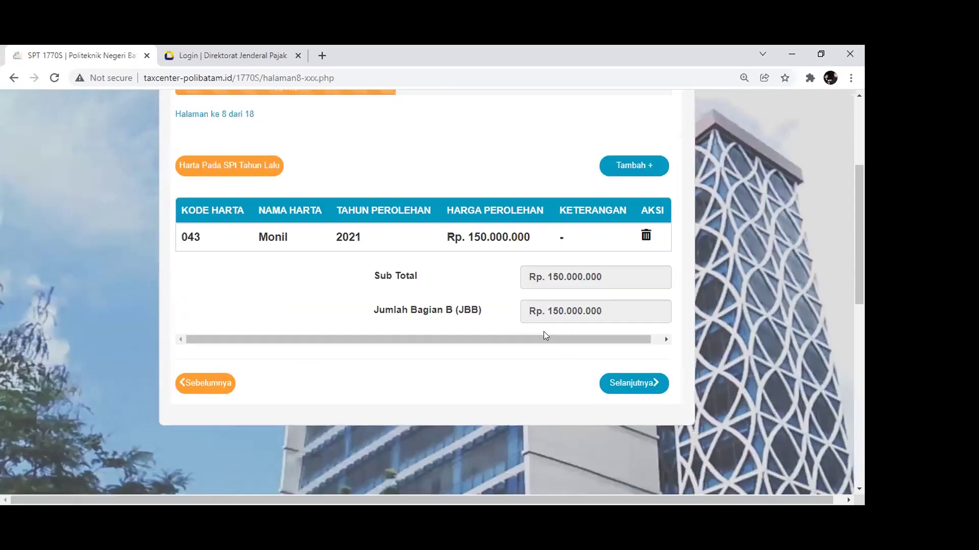
{"action": "left_click", "coordinate": [637, 386]}
Skip past the debts page and answer Tidak to having dependants
{"action": "scroll", "coordinate": [620, 318], "scroll_direction": "down", "scroll_amount": 3}
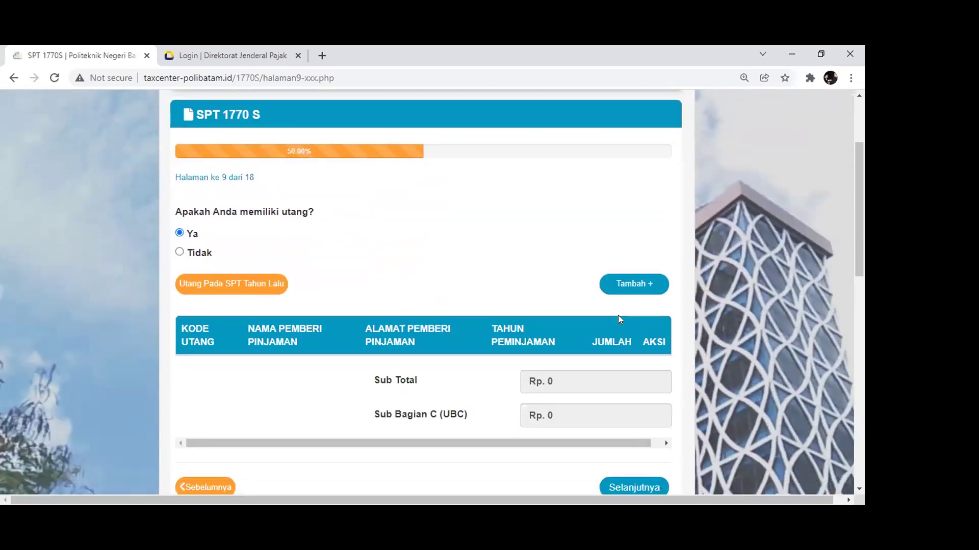
{"action": "scroll", "coordinate": [618, 316], "scroll_direction": "down", "scroll_amount": 3}
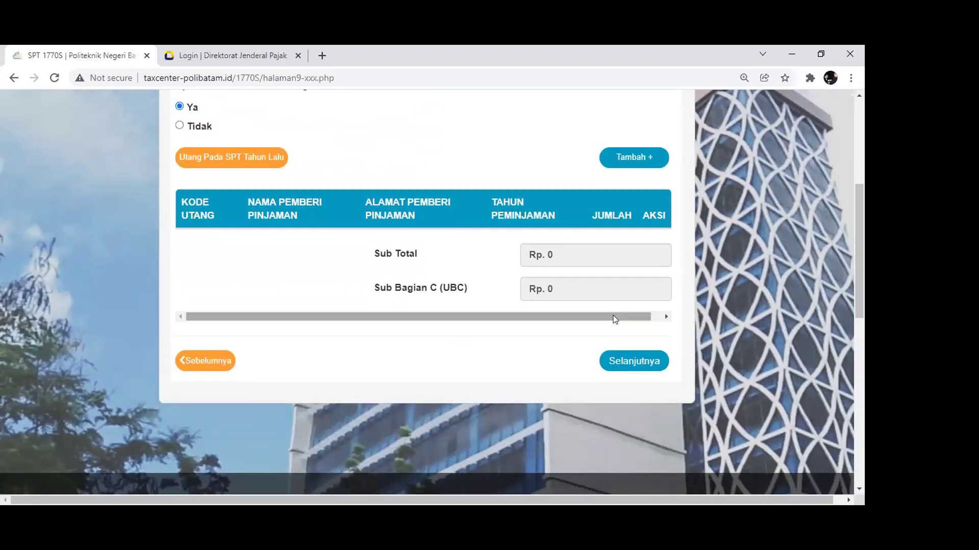
{"action": "scroll", "coordinate": [613, 315], "scroll_direction": "up", "scroll_amount": 3}
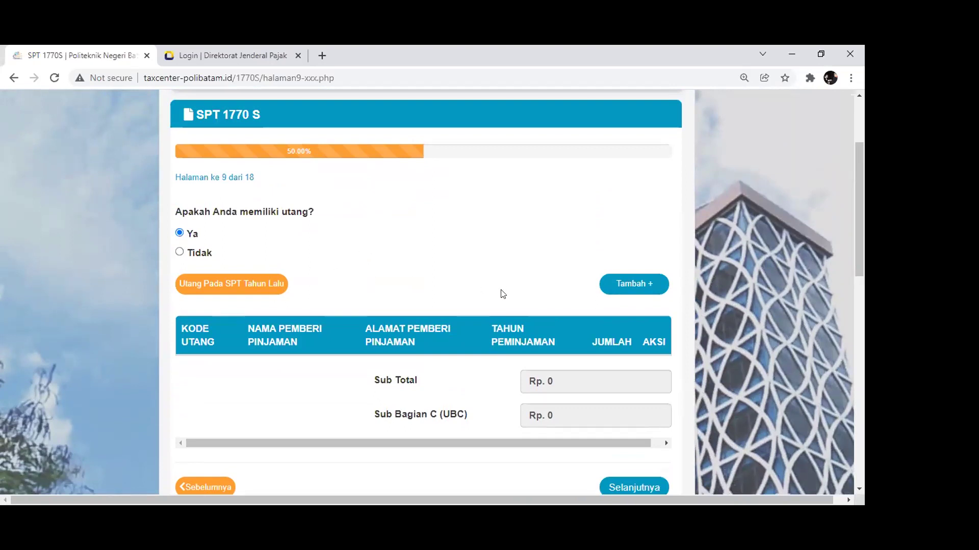
{"action": "scroll", "coordinate": [502, 294], "scroll_direction": "down", "scroll_amount": 3}
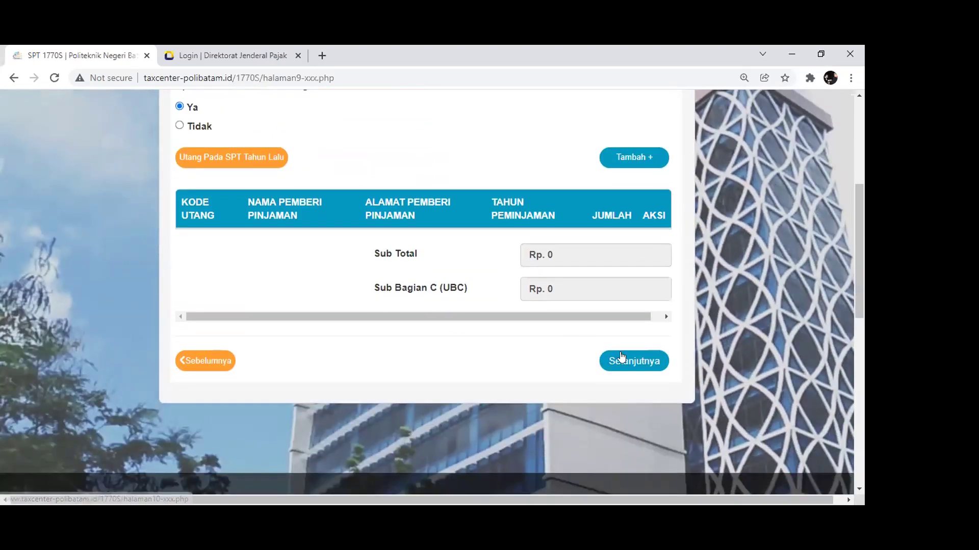
{"action": "left_click", "coordinate": [620, 362]}
{"action": "scroll", "coordinate": [593, 305], "scroll_direction": "down", "scroll_amount": 3}
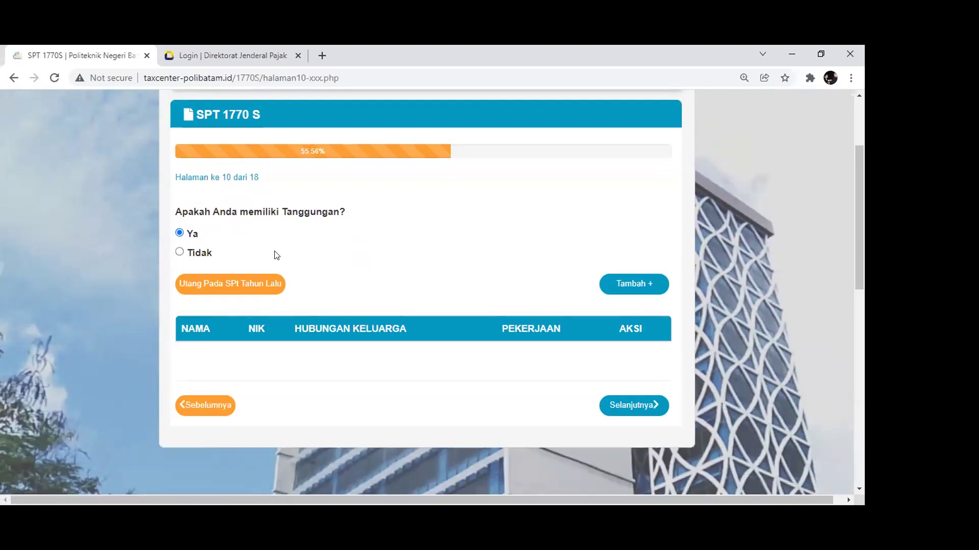
{"action": "left_click", "coordinate": [180, 252]}
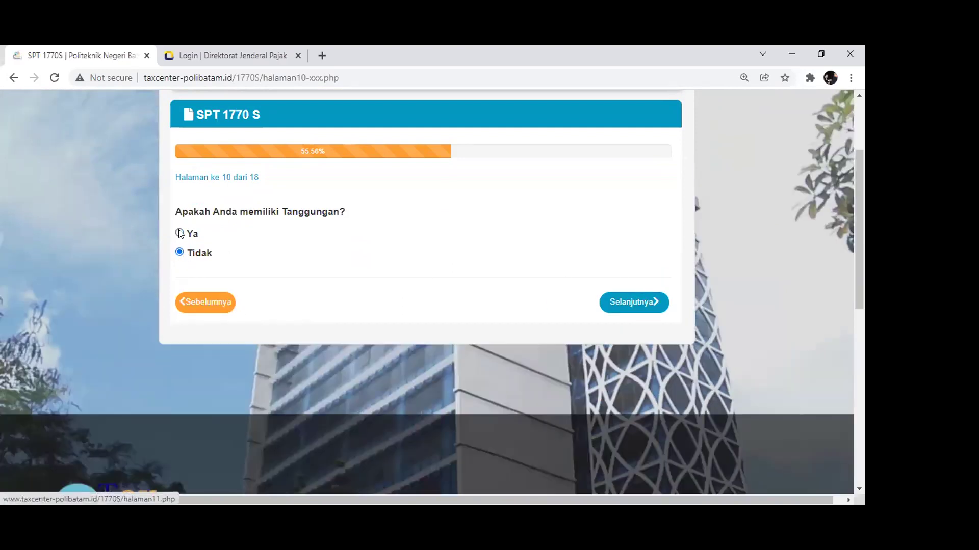
{"action": "left_click", "coordinate": [179, 234]}
{"action": "left_click", "coordinate": [180, 252]}
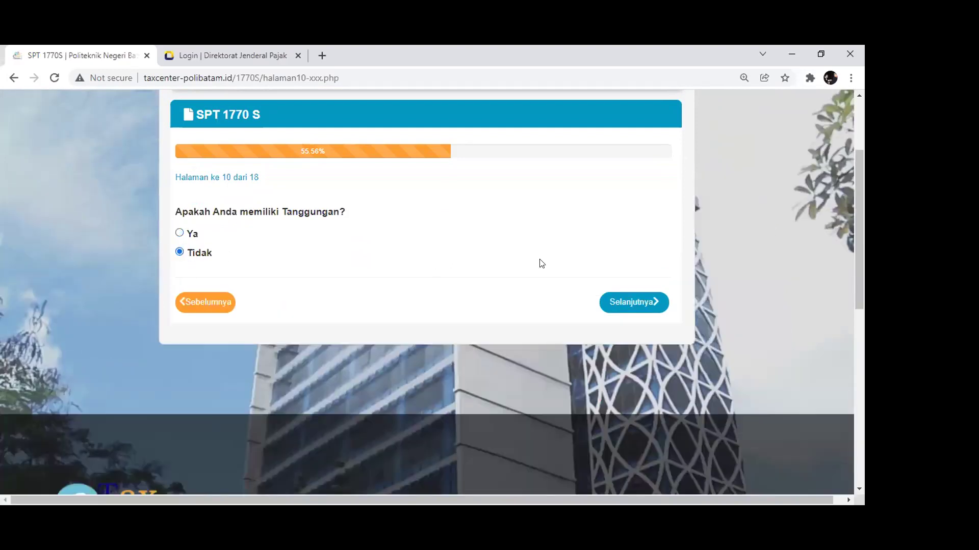
{"action": "left_click", "coordinate": [615, 301]}
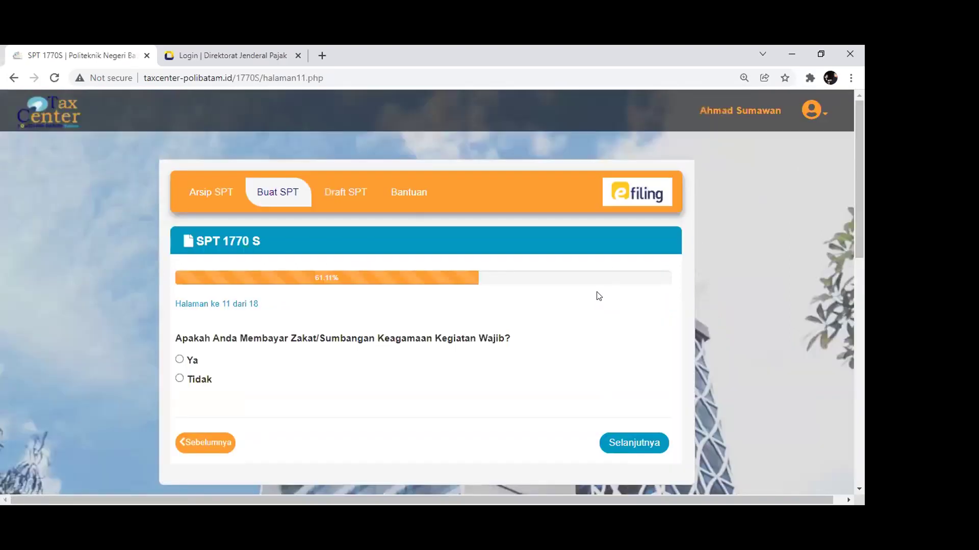
Answer Tidak to paying zakat or religious donations and continue to page 12
{"action": "scroll", "coordinate": [596, 295], "scroll_direction": "down", "scroll_amount": 1}
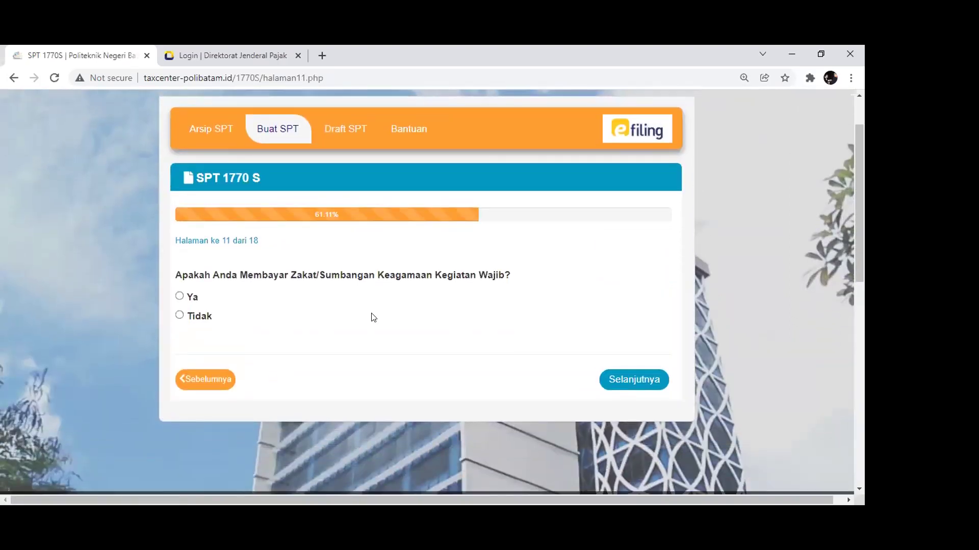
{"action": "left_click", "coordinate": [179, 296]}
{"action": "left_click", "coordinate": [180, 316]}
{"action": "left_click", "coordinate": [180, 296]}
{"action": "left_click", "coordinate": [180, 314]}
{"action": "left_click", "coordinate": [179, 296]}
{"action": "left_click", "coordinate": [179, 315]}
{"action": "left_click", "coordinate": [632, 381]}
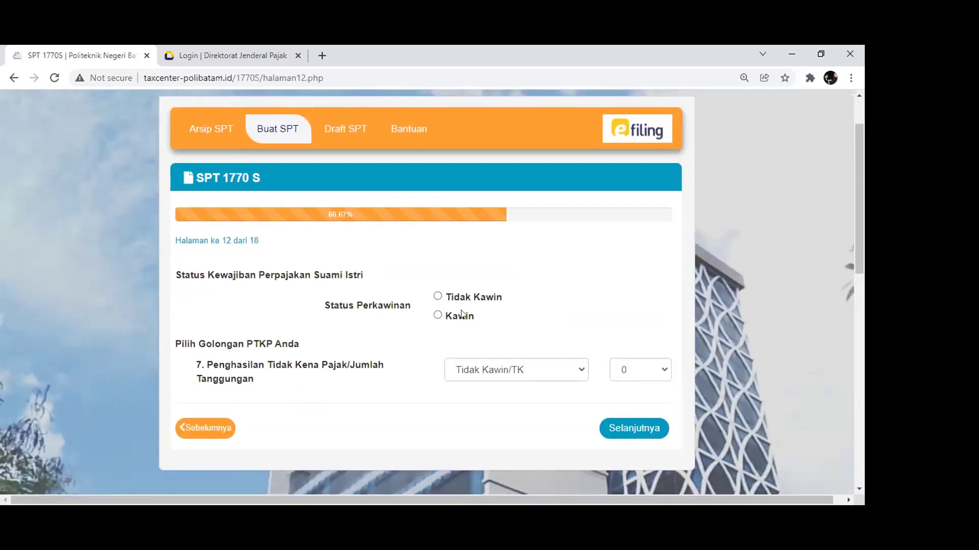
Set marital status to Kawin with spouse tax status KK / Kepala Keluarga
{"action": "left_click", "coordinate": [437, 318]}
{"action": "scroll", "coordinate": [478, 338], "scroll_direction": "down", "scroll_amount": 1}
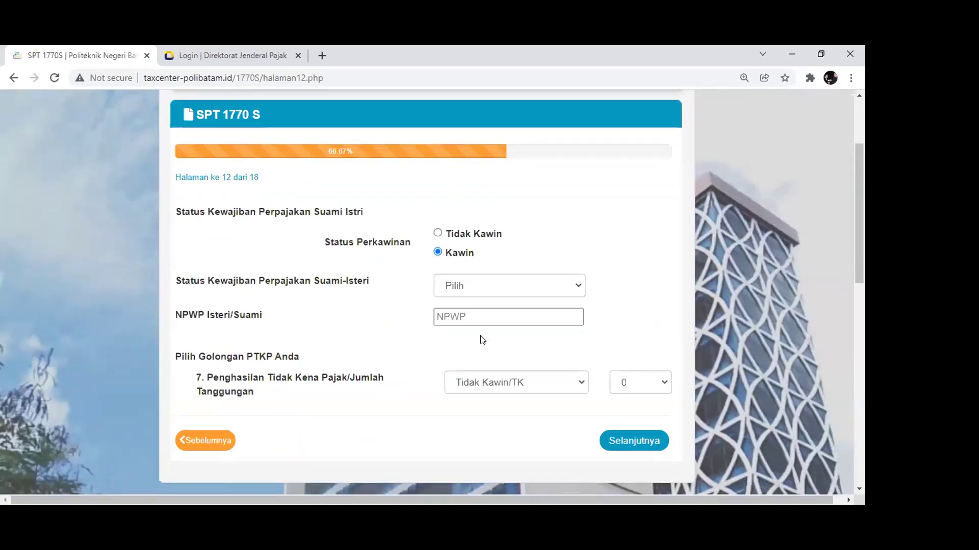
{"action": "left_click", "coordinate": [479, 293]}
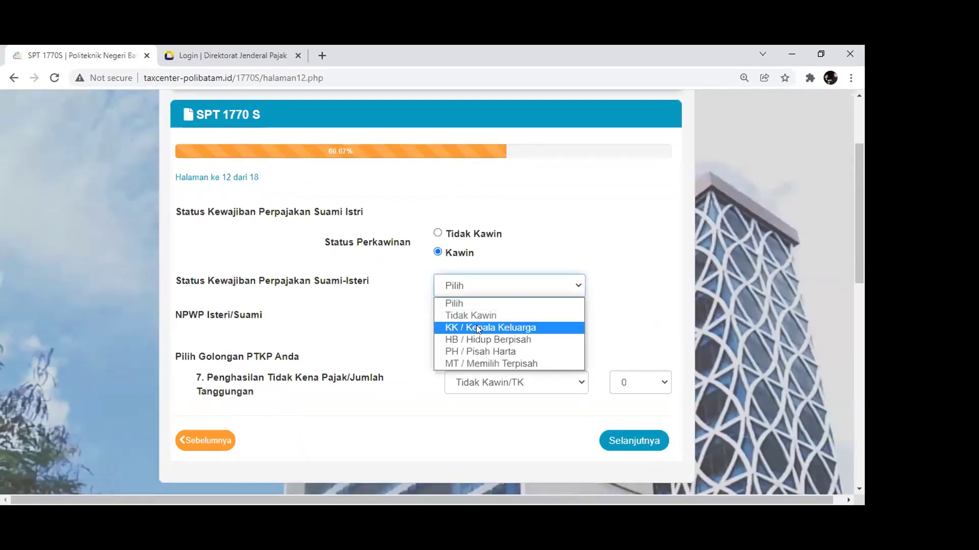
{"action": "left_click", "coordinate": [476, 325]}
{"action": "left_click", "coordinate": [486, 287]}
{"action": "left_click", "coordinate": [485, 326]}
{"action": "left_click", "coordinate": [491, 285]}
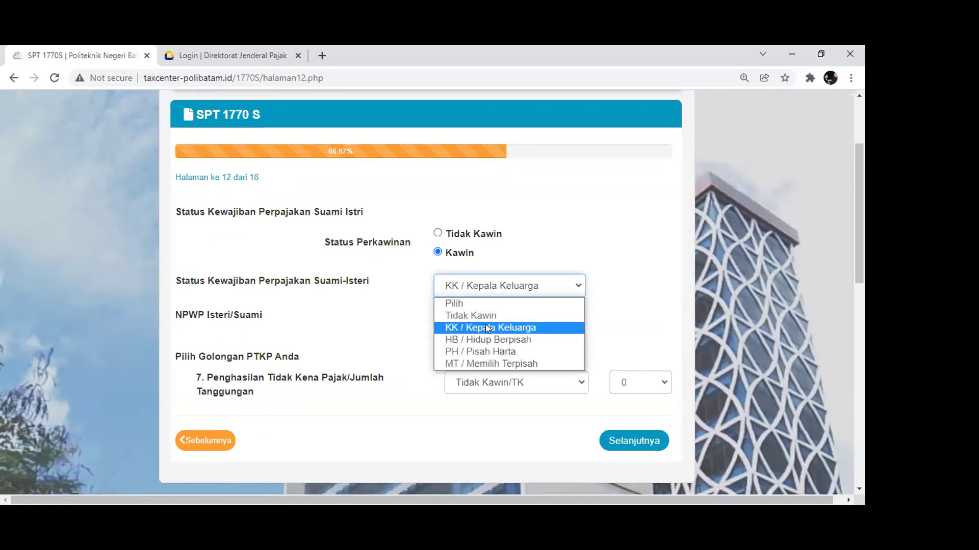
{"action": "left_click", "coordinate": [486, 329]}
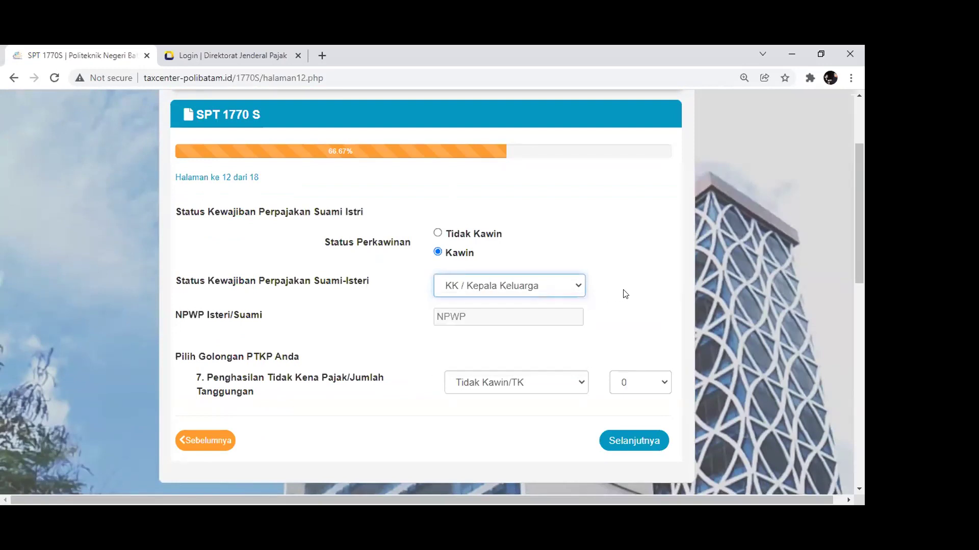
{"action": "left_click", "coordinate": [546, 288]}
{"action": "left_click", "coordinate": [496, 330]}
{"action": "scroll", "coordinate": [531, 323], "scroll_direction": "down", "scroll_amount": 2}
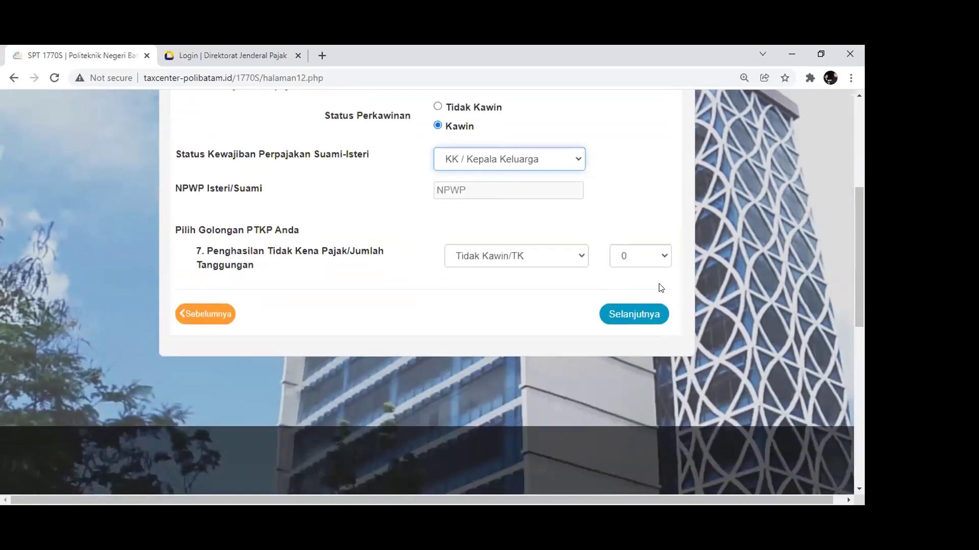
{"action": "scroll", "coordinate": [590, 267], "scroll_direction": "up", "scroll_amount": 1}
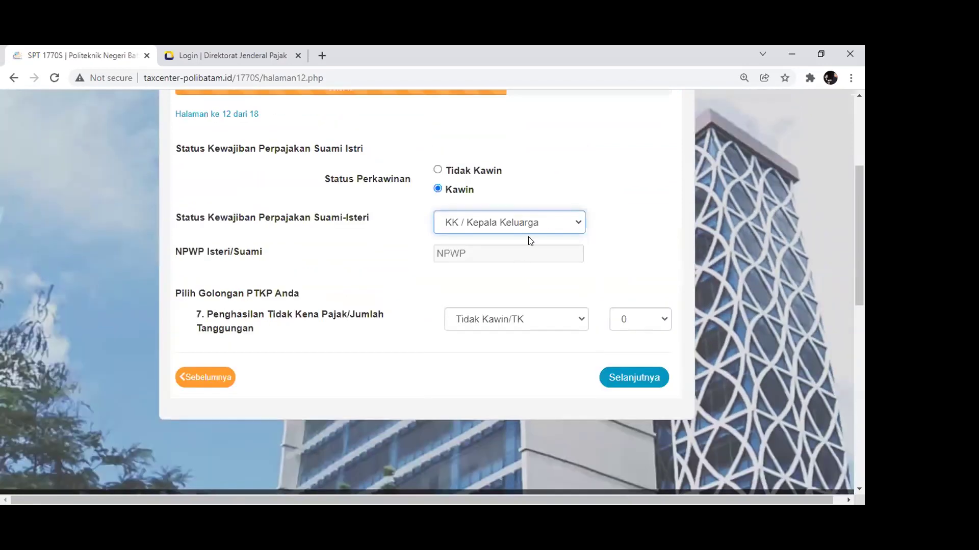
Set the PTKP category to Kawin/K with 0 dependants and continue to page 13
{"action": "left_click", "coordinate": [642, 318]}
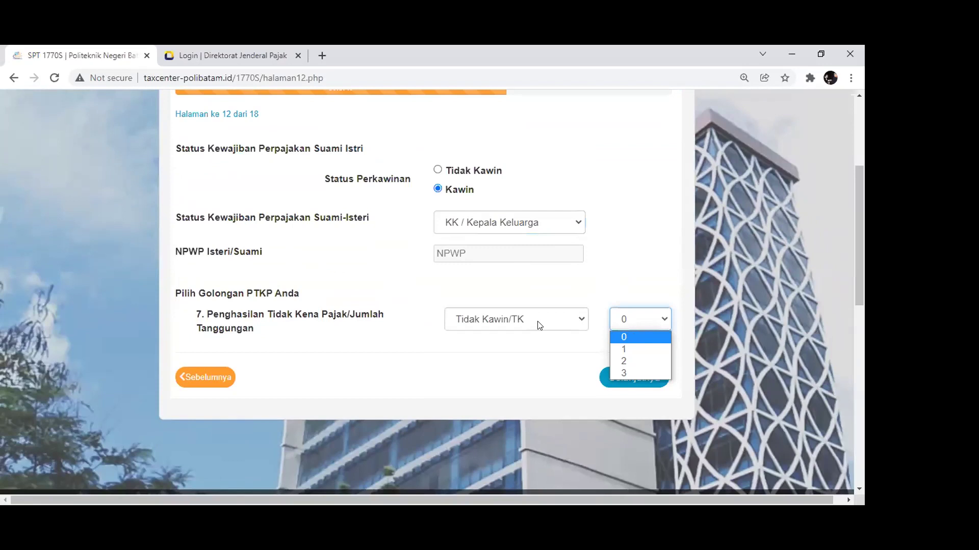
{"action": "left_click", "coordinate": [539, 324]}
{"action": "left_click", "coordinate": [526, 350]}
{"action": "left_click", "coordinate": [643, 323]}
{"action": "left_click", "coordinate": [626, 335]}
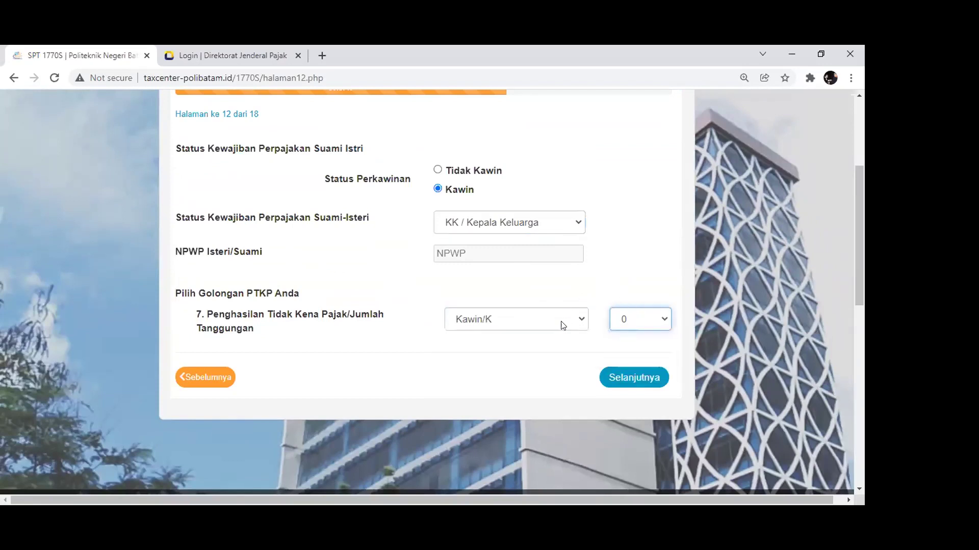
{"action": "left_click", "coordinate": [610, 380]}
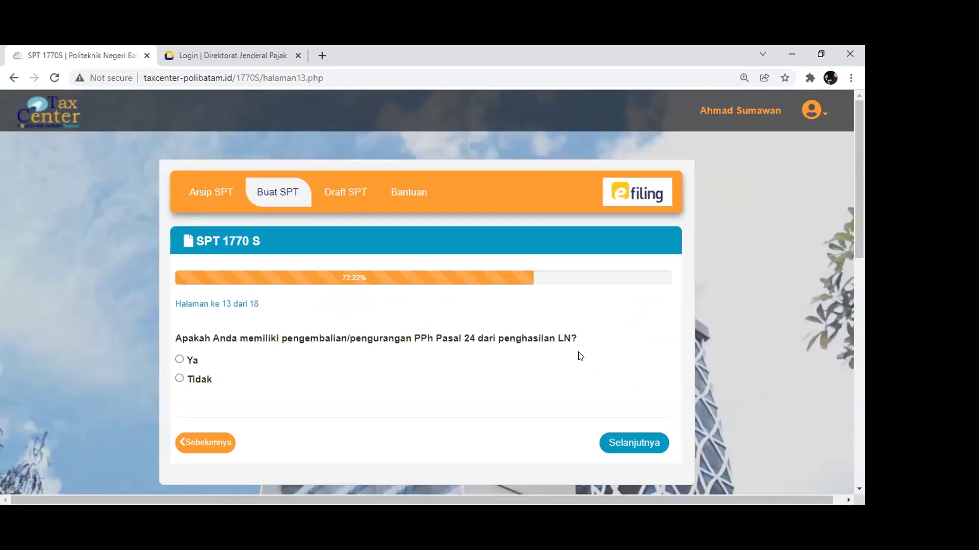
Answer Tidak to PPh Pasal 24 and continue through PPh Pasal 25 to page 15
{"action": "scroll", "coordinate": [542, 328], "scroll_direction": "down", "scroll_amount": 1}
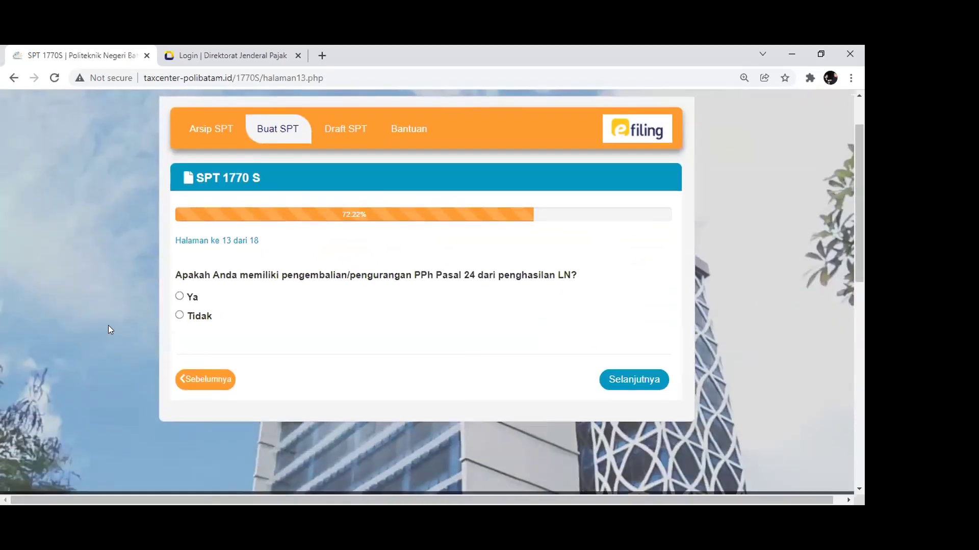
{"action": "left_click", "coordinate": [180, 315]}
{"action": "left_click", "coordinate": [614, 381]}
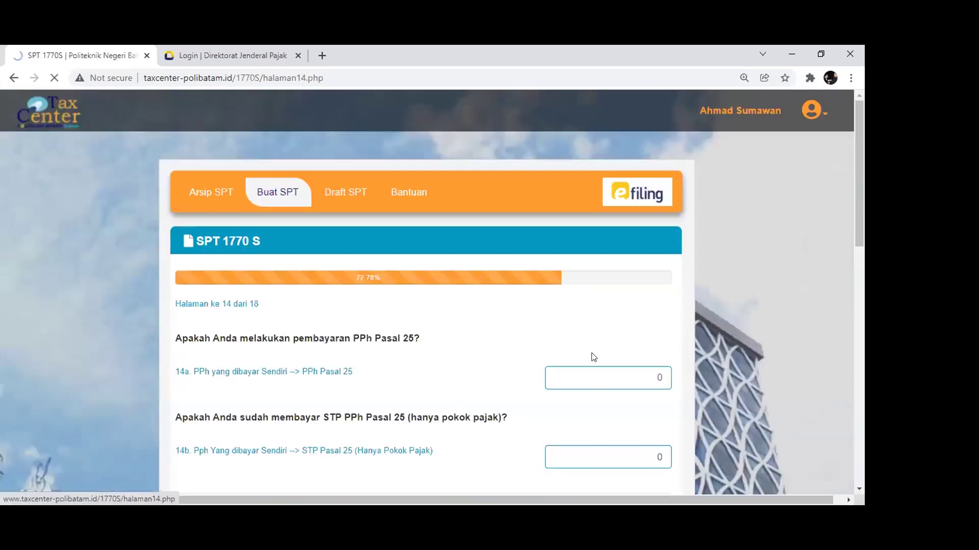
{"action": "scroll", "coordinate": [593, 357], "scroll_direction": "down", "scroll_amount": 2}
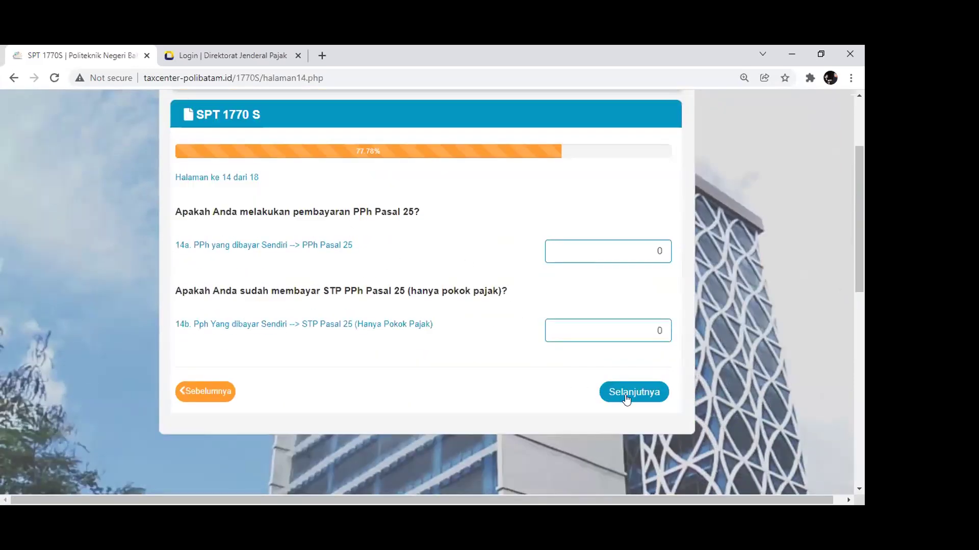
{"action": "left_click", "coordinate": [626, 396]}
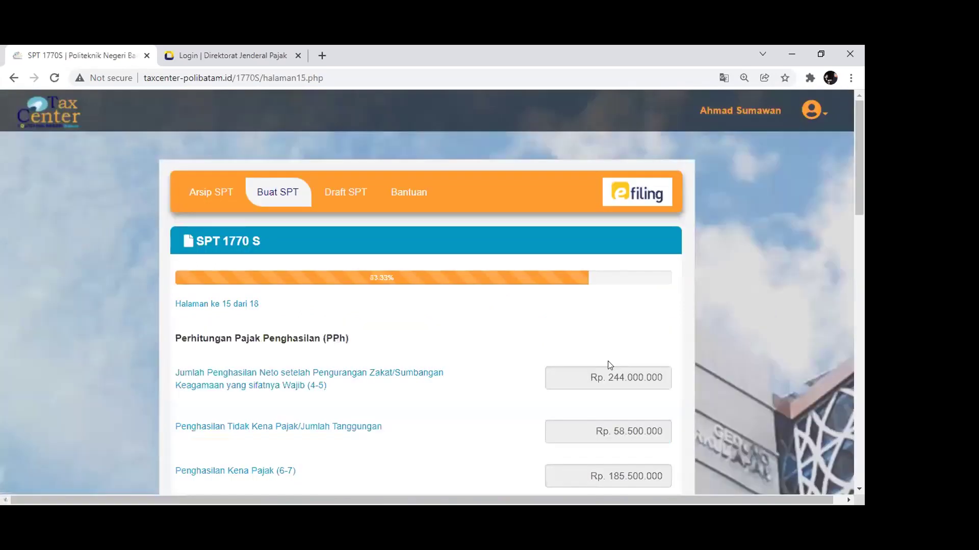
Review the net income and non-taxable income amounts on the PPh calculation page
{"action": "scroll", "coordinate": [568, 354], "scroll_direction": "down", "scroll_amount": 9}
{"action": "scroll", "coordinate": [579, 329], "scroll_direction": "up", "scroll_amount": 4}
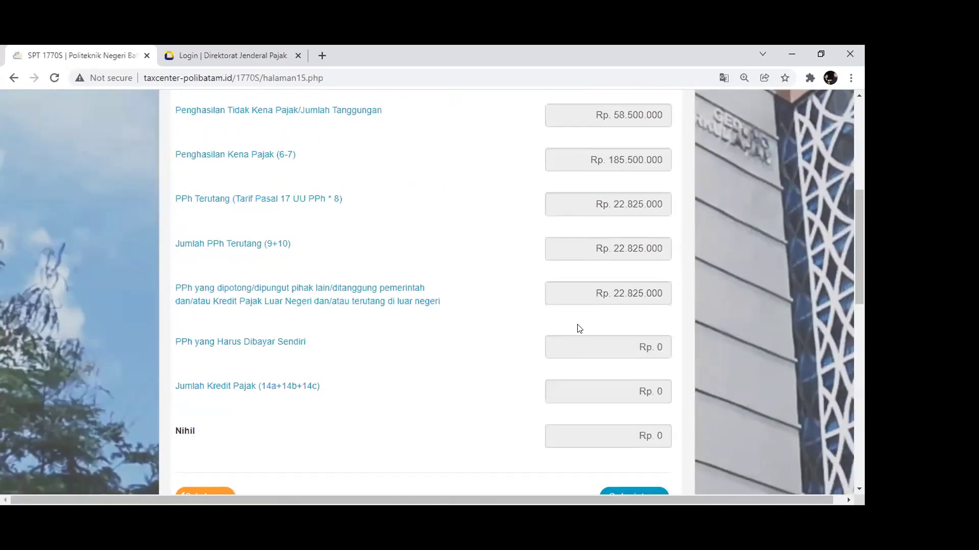
{"action": "scroll", "coordinate": [462, 274], "scroll_direction": "up", "scroll_amount": 3}
{"action": "scroll", "coordinate": [440, 282], "scroll_direction": "down", "scroll_amount": 4}
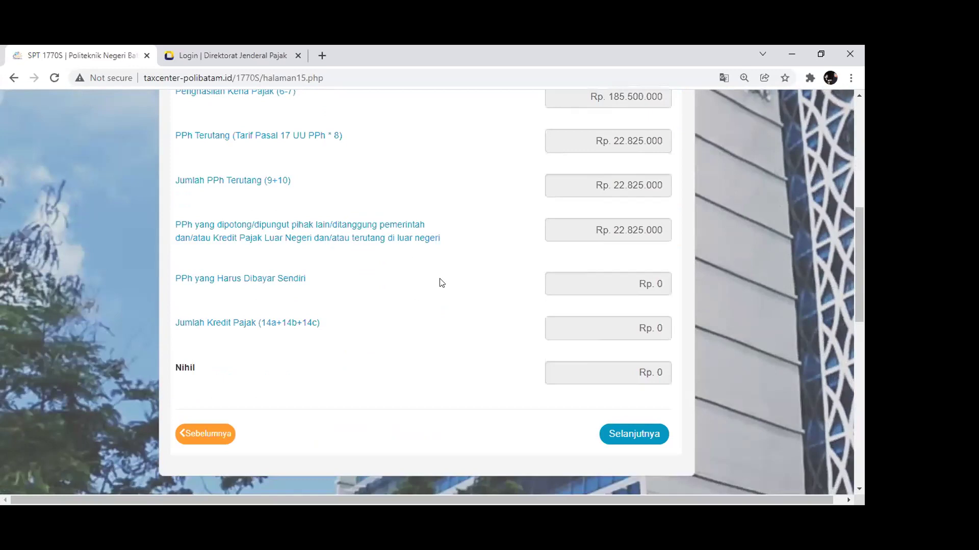
{"action": "scroll", "coordinate": [442, 283], "scroll_direction": "up", "scroll_amount": 3}
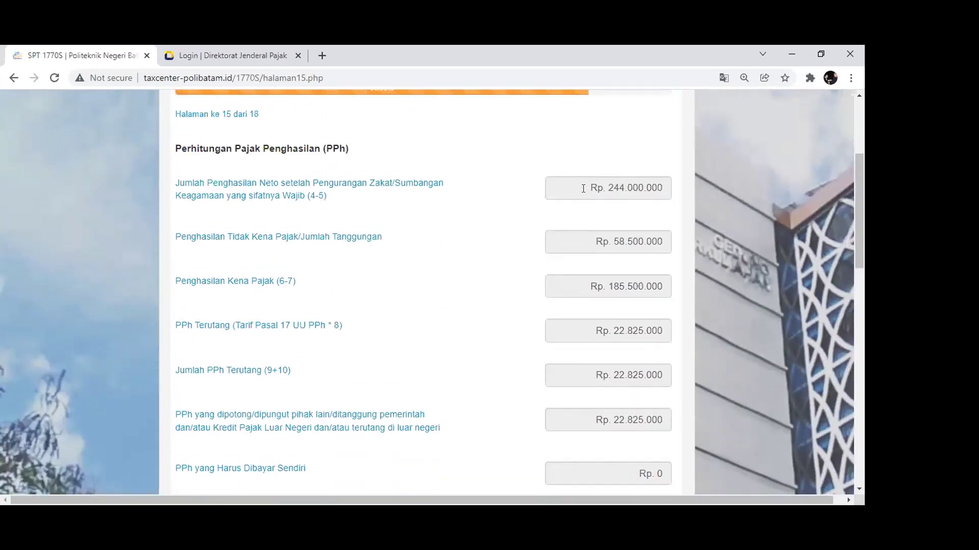
{"action": "left_click_drag", "start_coordinate": [586, 187], "coordinate": [693, 189]}
{"action": "triple_click", "coordinate": [583, 243]}
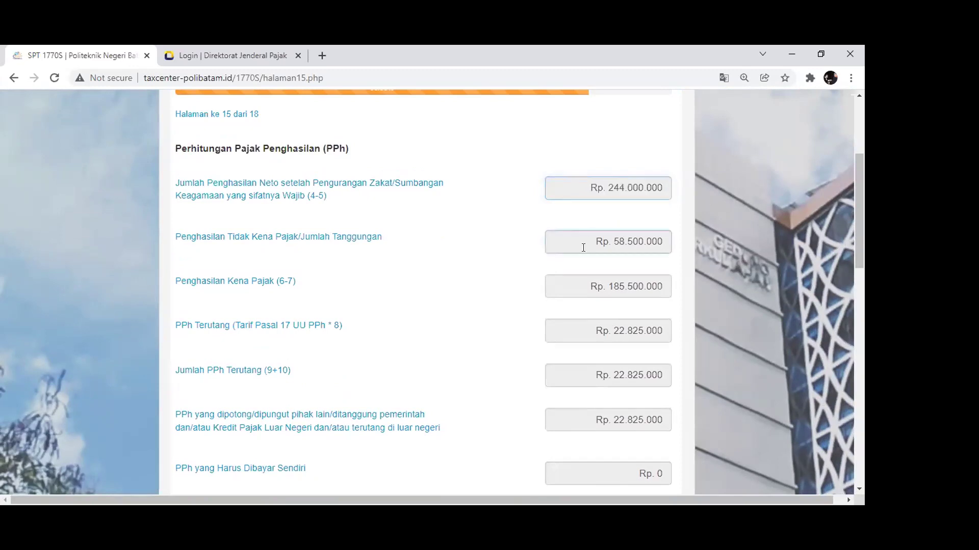
{"action": "left_click_drag", "start_coordinate": [554, 286], "coordinate": [694, 278]}
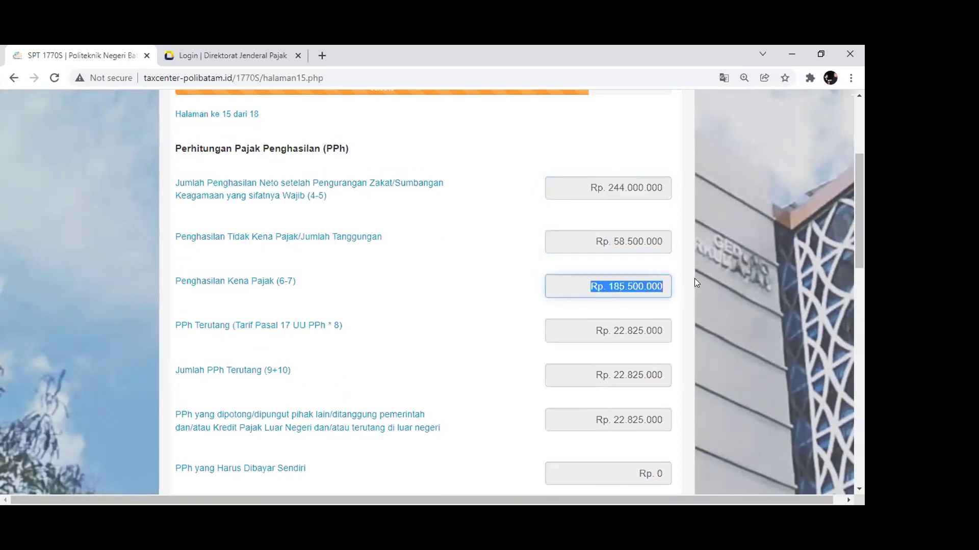
Review the Rp 22.825.000 tax owed and withheld tax amounts, then continue to page 16
{"action": "scroll", "coordinate": [683, 290], "scroll_direction": "down", "scroll_amount": 1}
{"action": "scroll", "coordinate": [671, 305], "scroll_direction": "down", "scroll_amount": 2}
{"action": "left_click_drag", "start_coordinate": [584, 203], "coordinate": [723, 203]}
{"action": "left_click_drag", "start_coordinate": [597, 243], "coordinate": [692, 244]}
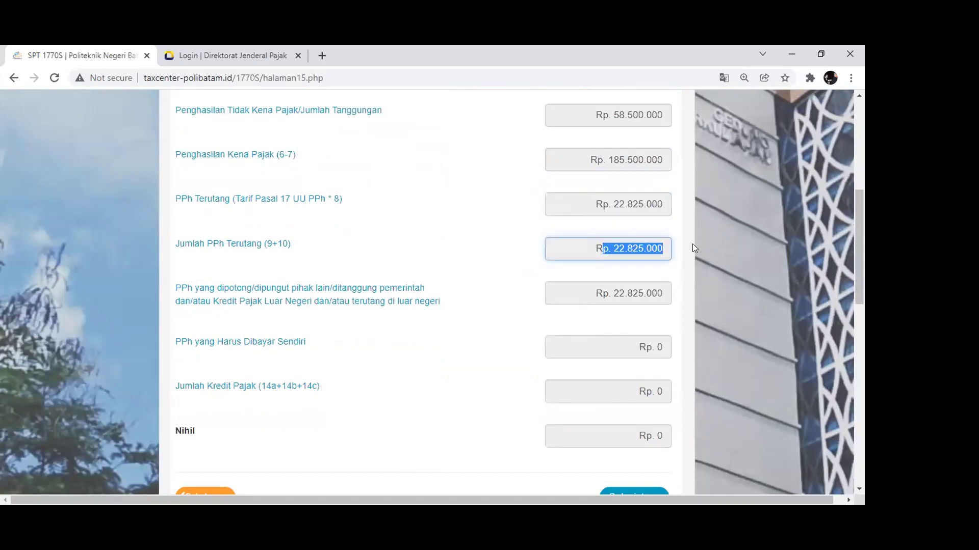
{"action": "left_click_drag", "start_coordinate": [586, 294], "coordinate": [675, 306]}
{"action": "scroll", "coordinate": [531, 273], "scroll_direction": "down", "scroll_amount": 2}
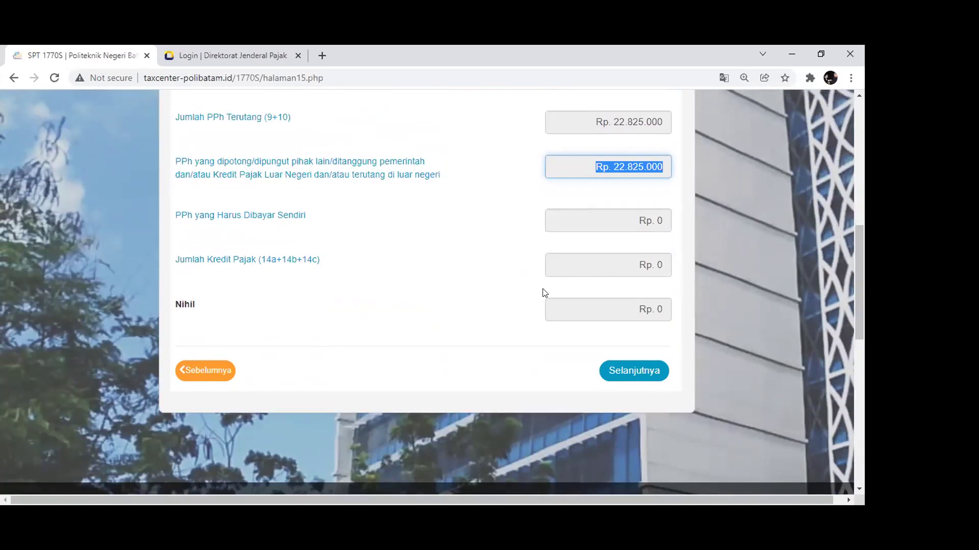
{"action": "left_click", "coordinate": [628, 373]}
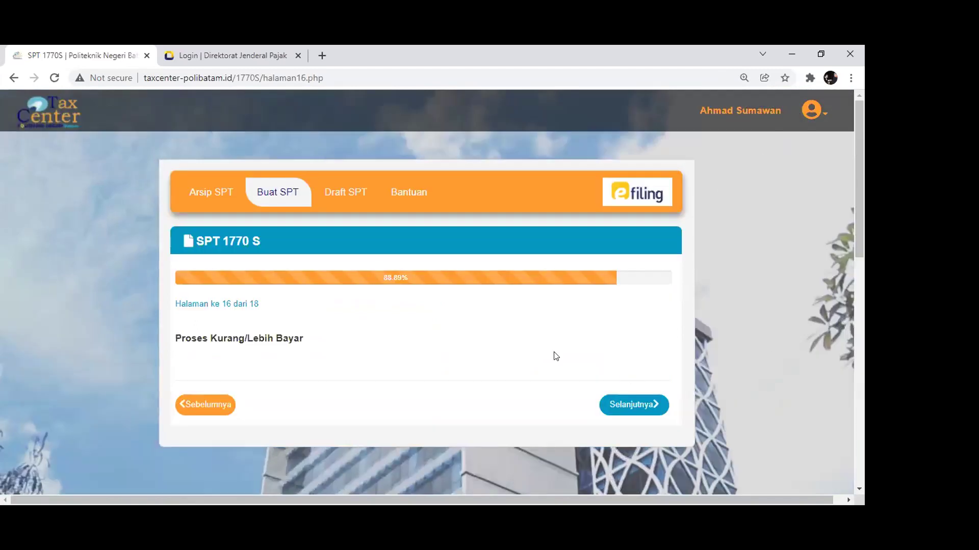
Agree to the declaration, reach the Nihil summary page, and request a verification code
{"action": "left_click", "coordinate": [616, 403]}
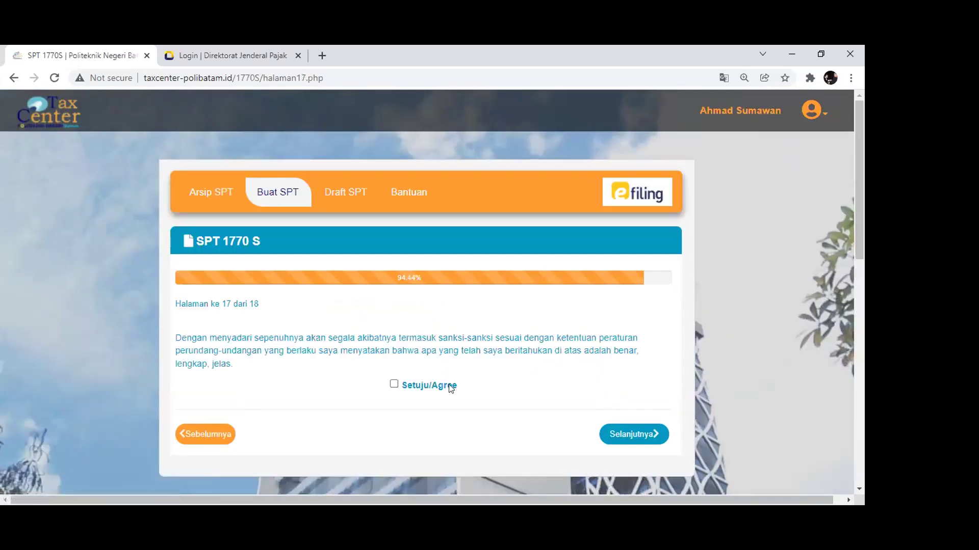
{"action": "left_click", "coordinate": [394, 383]}
{"action": "left_click", "coordinate": [625, 434]}
{"action": "scroll", "coordinate": [472, 369], "scroll_direction": "down", "scroll_amount": 5}
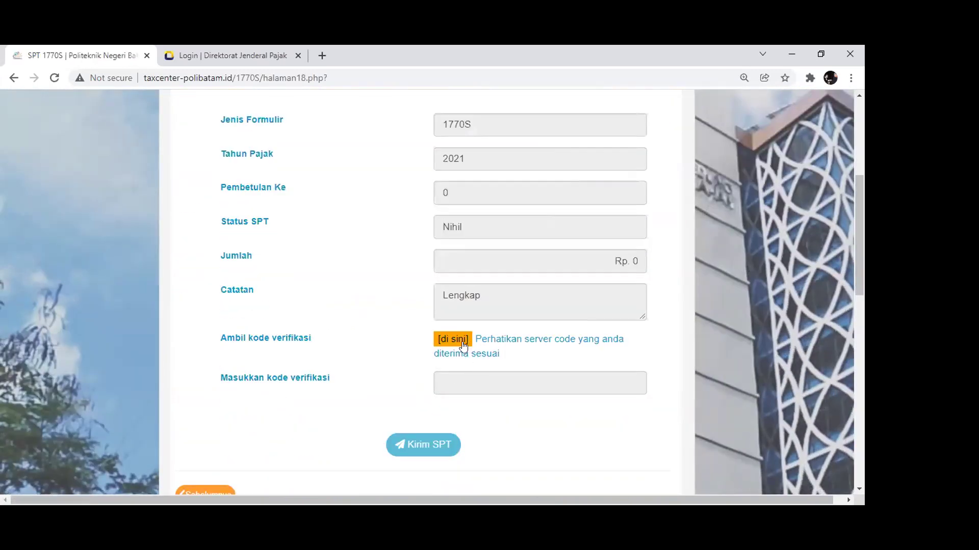
{"action": "left_click", "coordinate": [447, 339]}
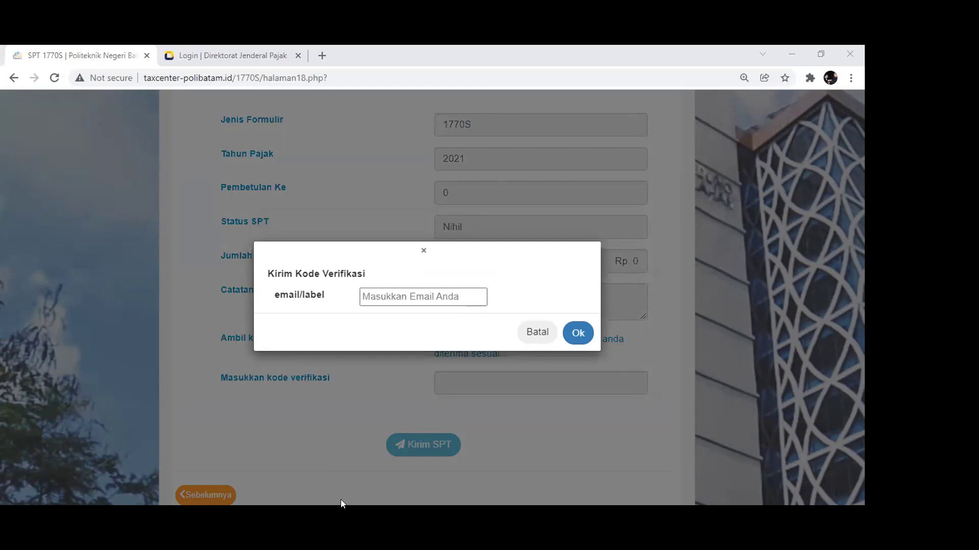
{"action": "left_click", "coordinate": [412, 295]}
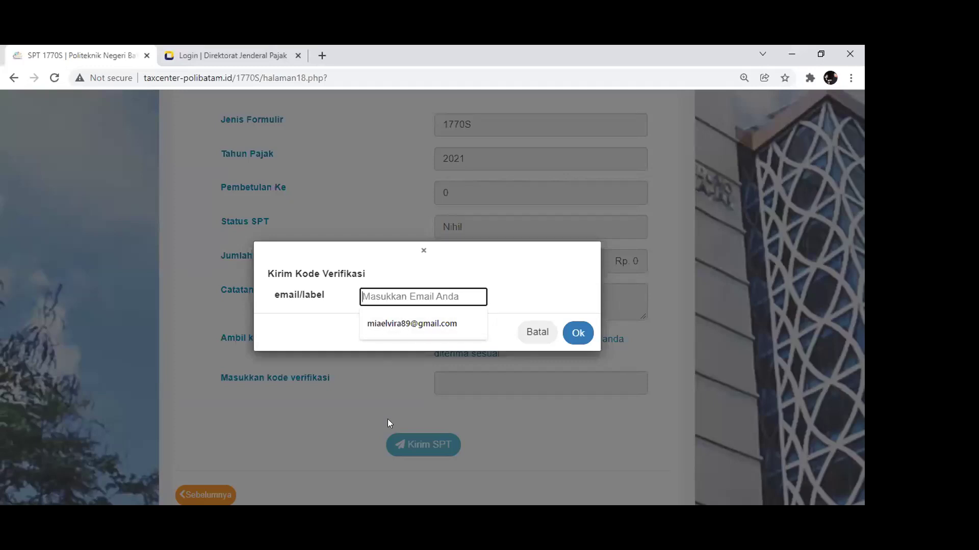
Fill in the user's e-mail address and send the verification code to it
{"action": "key", "text": "alt+Tab"}
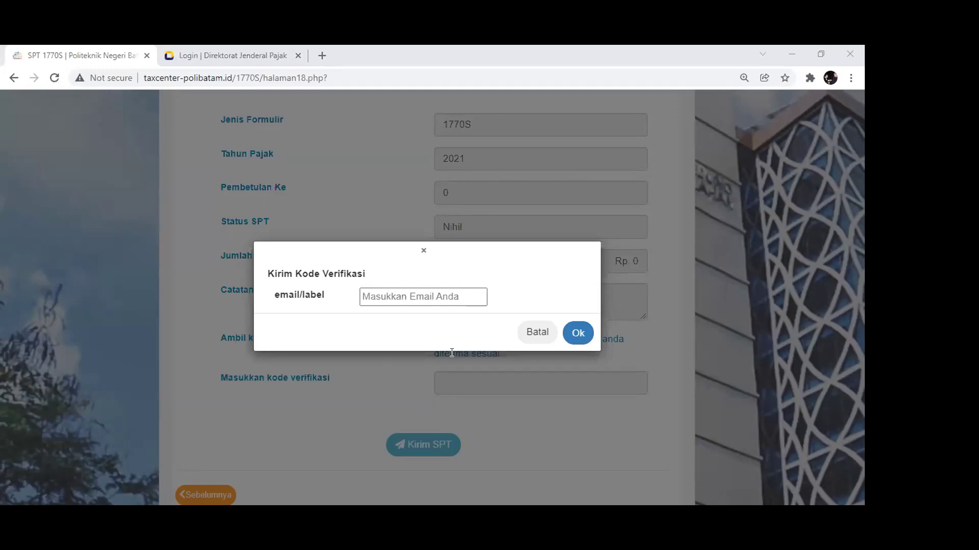
{"action": "left_click", "coordinate": [390, 298]}
{"action": "left_click", "coordinate": [403, 324]}
{"action": "left_click", "coordinate": [584, 334]}
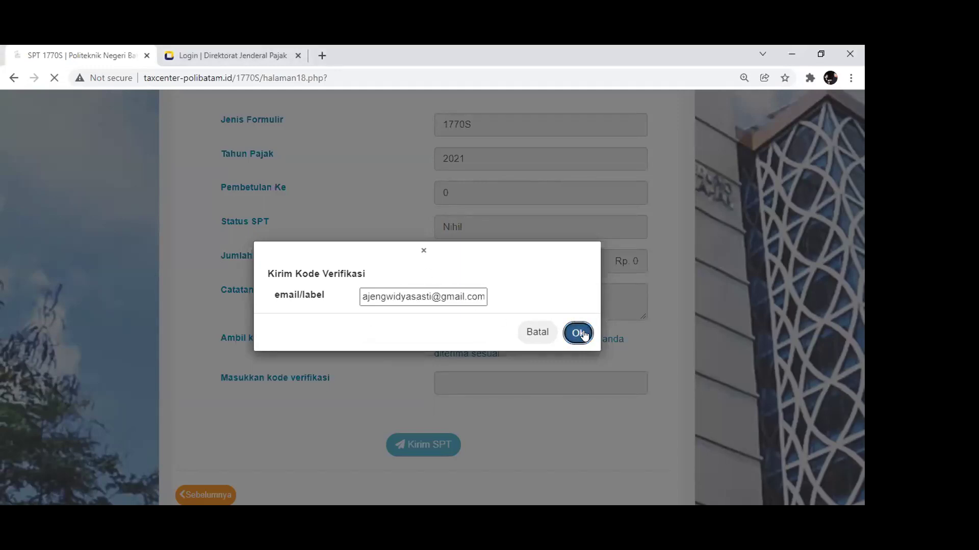
Enter the emailed verification code, submit the SPT, and check the NIHIL entry in Riwayat Pelaporan
{"action": "scroll", "coordinate": [561, 336], "scroll_direction": "down", "scroll_amount": 6}
{"action": "left_click", "coordinate": [480, 315]}
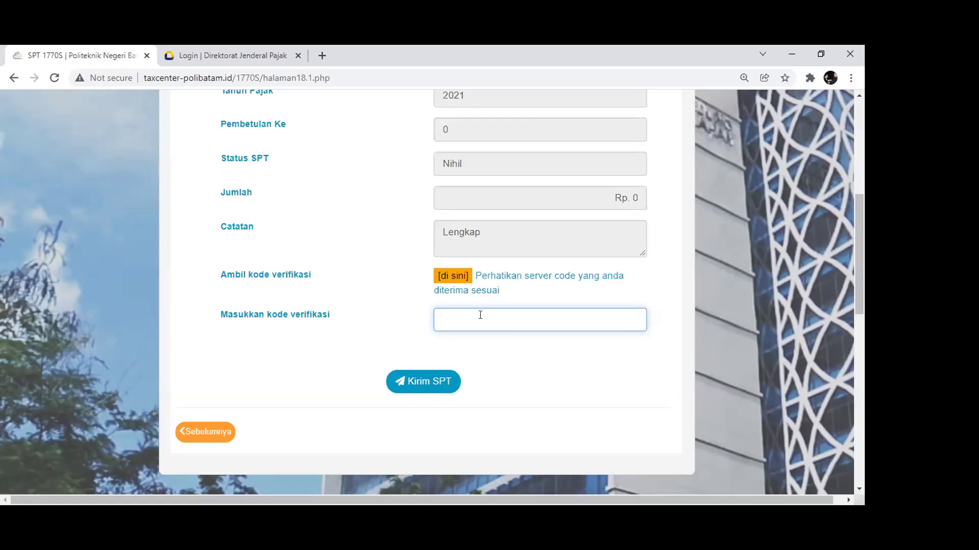
{"action": "left_click", "coordinate": [414, 386]}
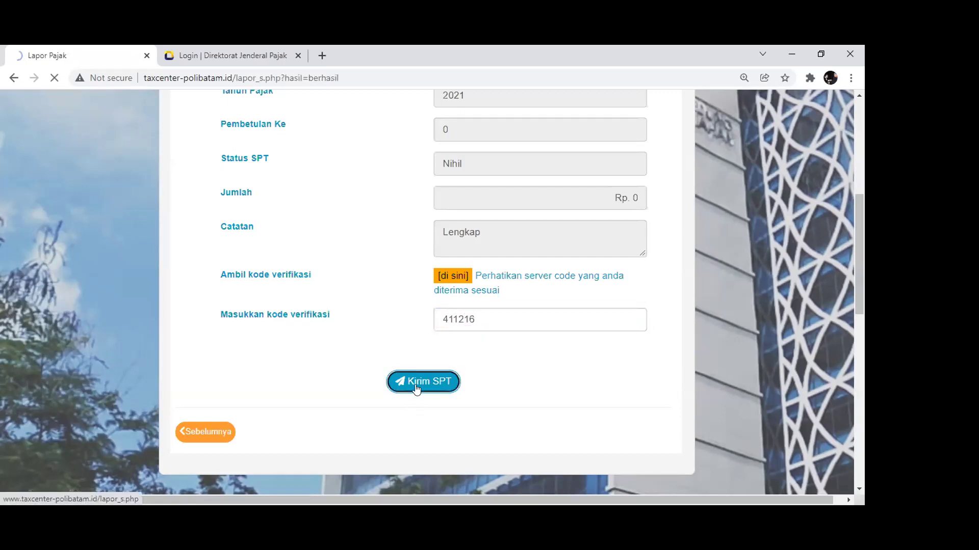
{"action": "left_click", "coordinate": [420, 346]}
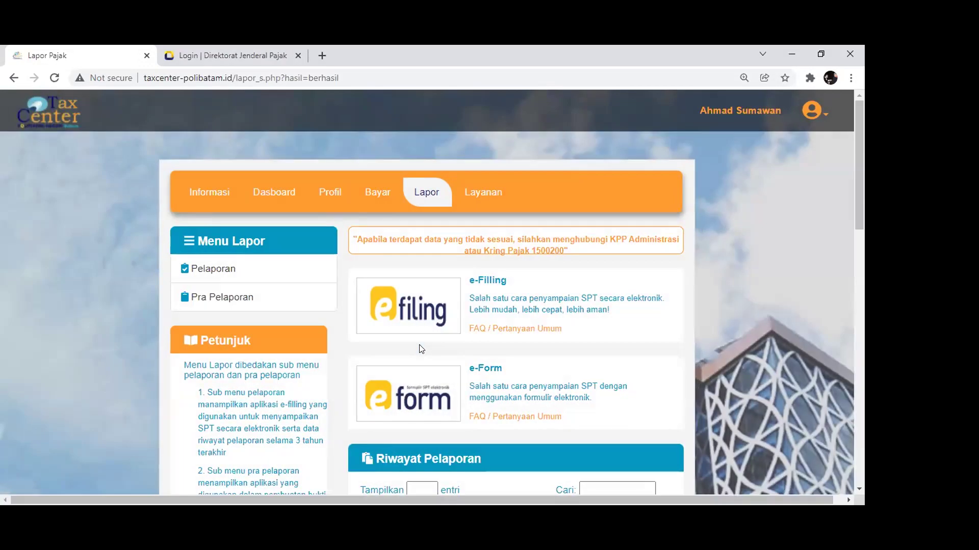
{"action": "scroll", "coordinate": [421, 348], "scroll_direction": "down", "scroll_amount": 6}
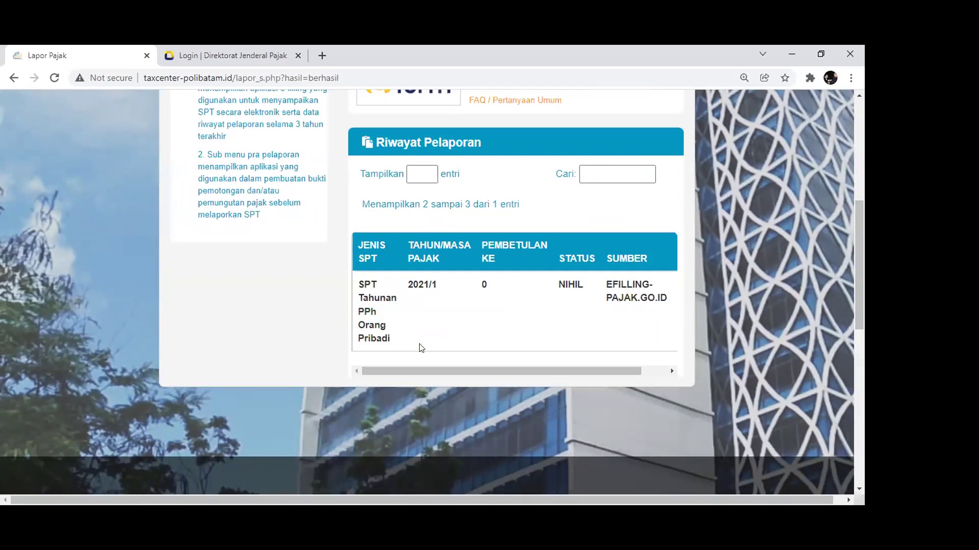
{"action": "scroll", "coordinate": [421, 348], "scroll_direction": "up", "scroll_amount": 6}
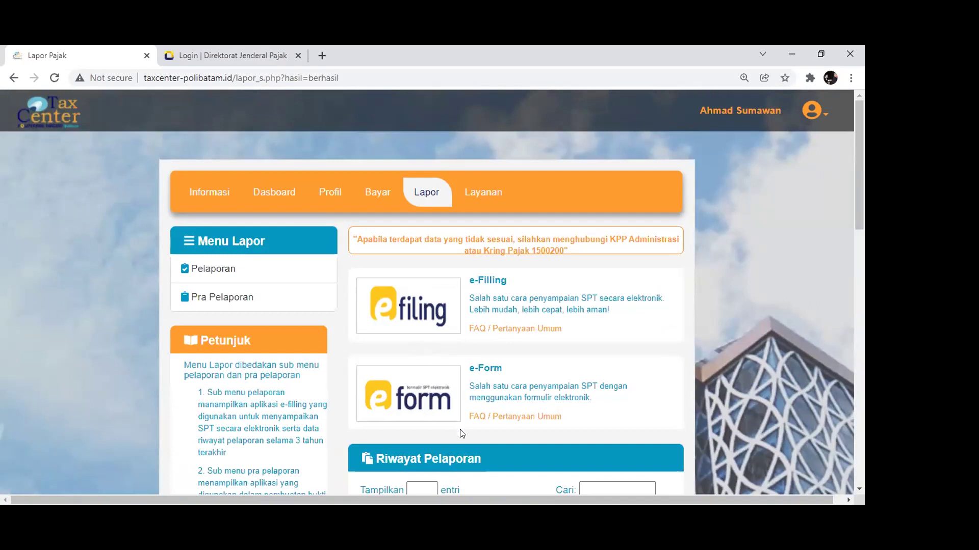
{"action": "key", "text": "alt+Tab"}
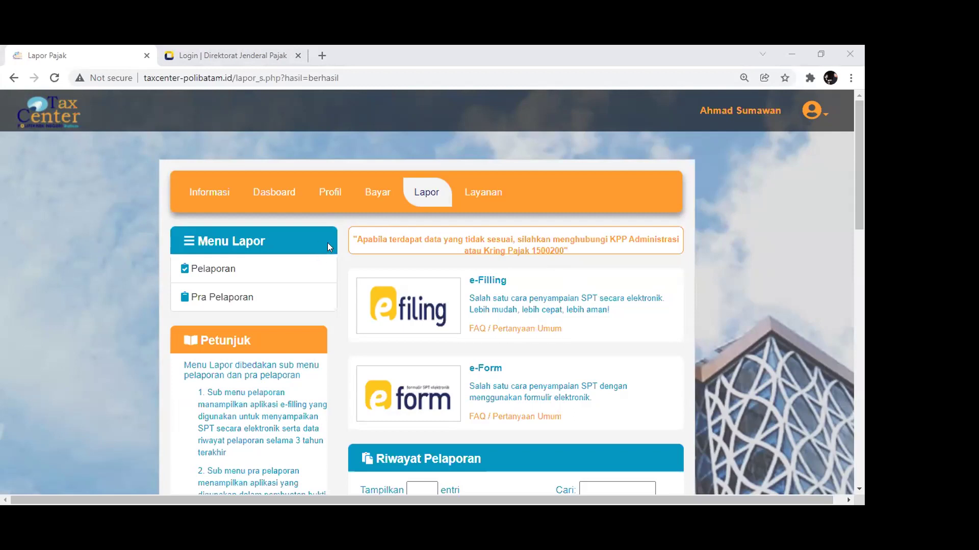
Go to the Bayar page and launch the e-Billing payment code service
{"action": "left_click", "coordinate": [368, 197]}
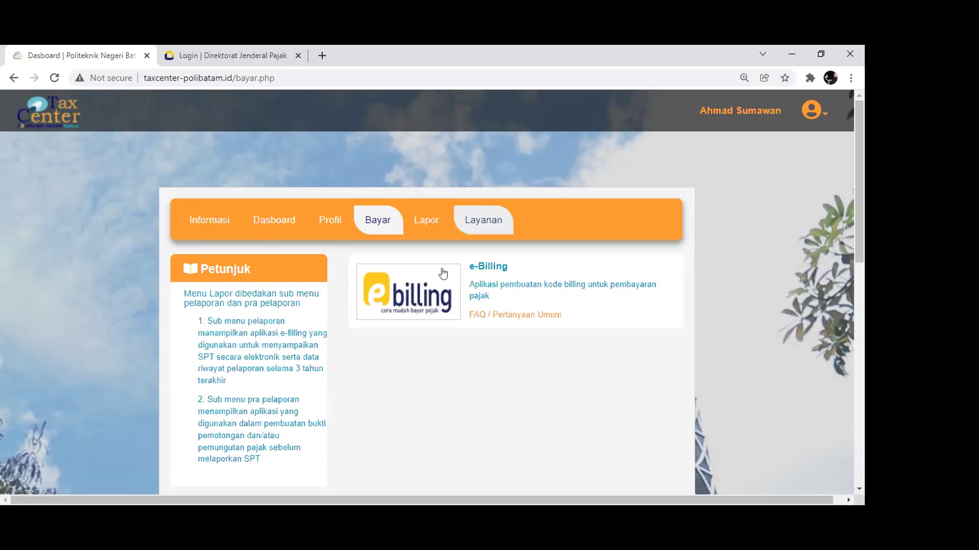
{"action": "left_click", "coordinate": [412, 303]}
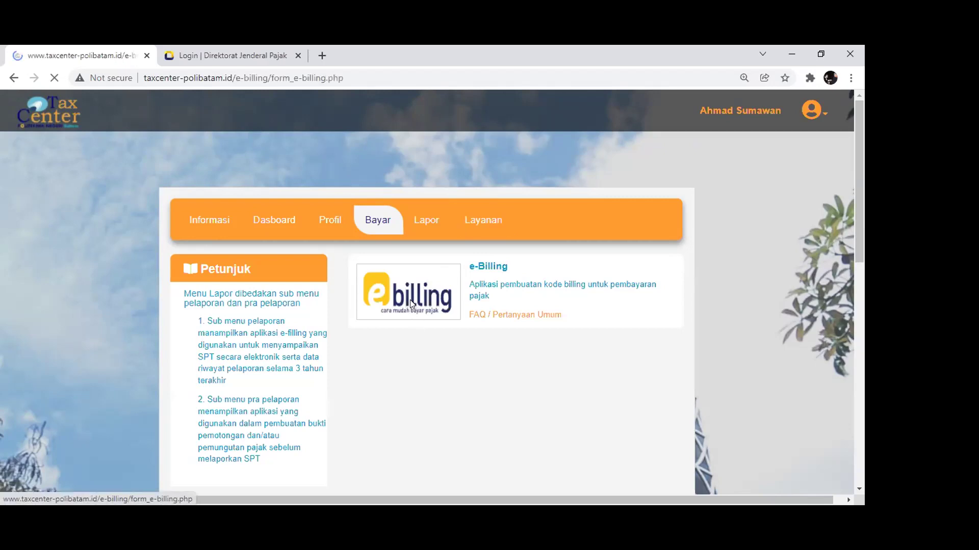
Choose 411128-PPh Final as the Jenis Pajak
{"action": "scroll", "coordinate": [412, 304], "scroll_direction": "down", "scroll_amount": 5}
{"action": "scroll", "coordinate": [411, 306], "scroll_direction": "up", "scroll_amount": 2}
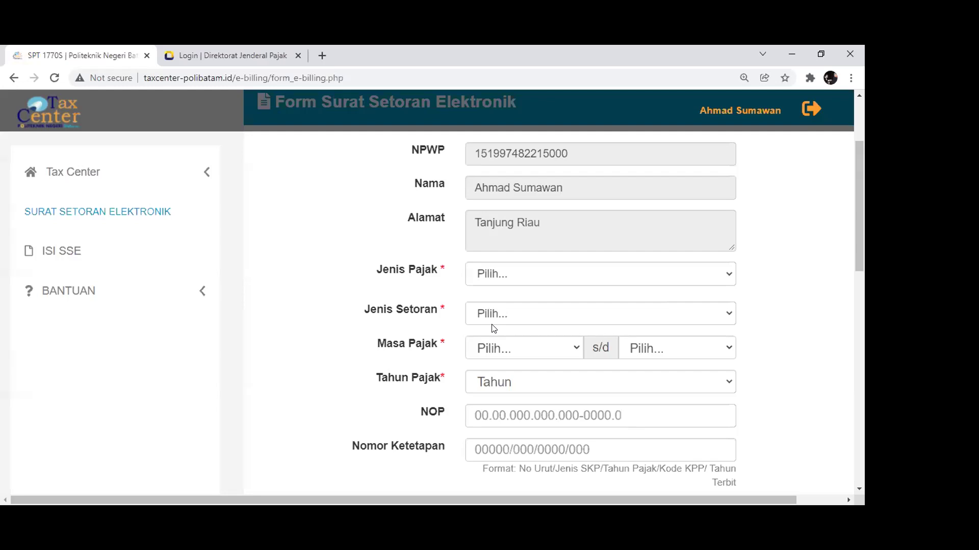
{"action": "scroll", "coordinate": [492, 324], "scroll_direction": "up", "scroll_amount": 2}
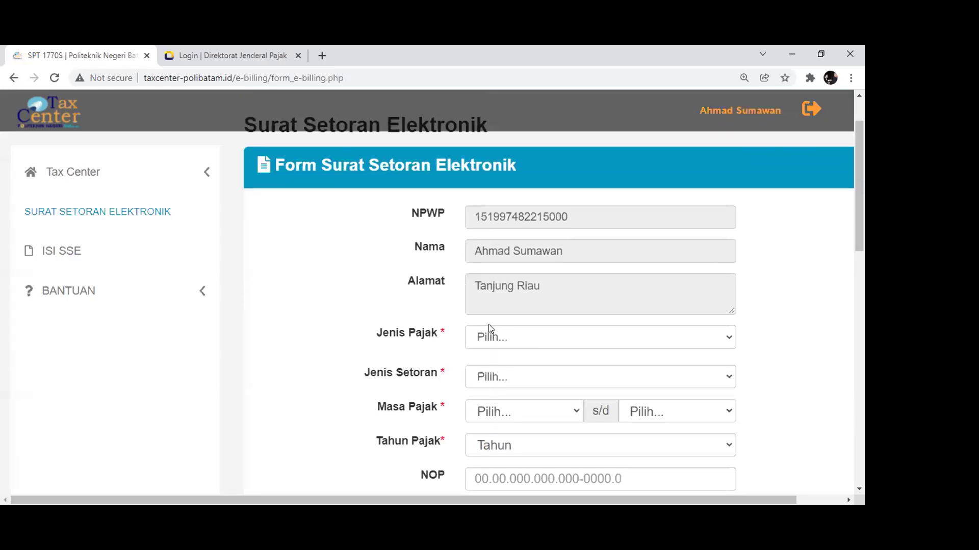
{"action": "left_click", "coordinate": [504, 342]}
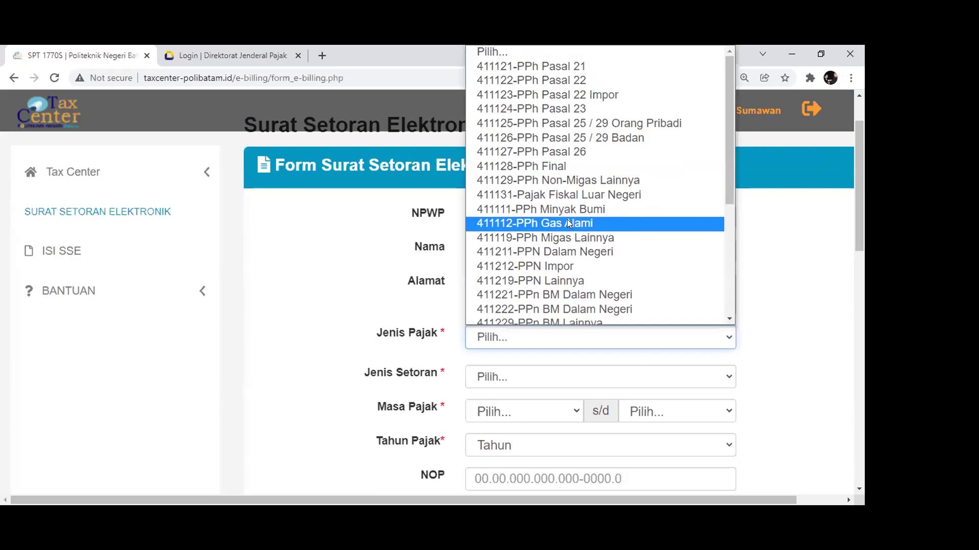
{"action": "left_click", "coordinate": [574, 168]}
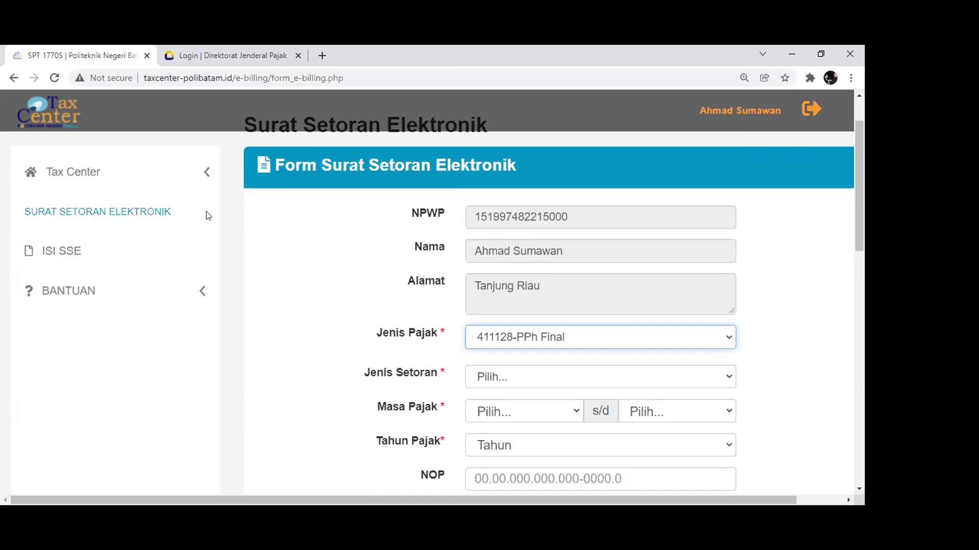
Set Jenis Setoran to deposit type 420 PPh Final Pasal 4
{"action": "scroll", "coordinate": [461, 320], "scroll_direction": "down", "scroll_amount": 1}
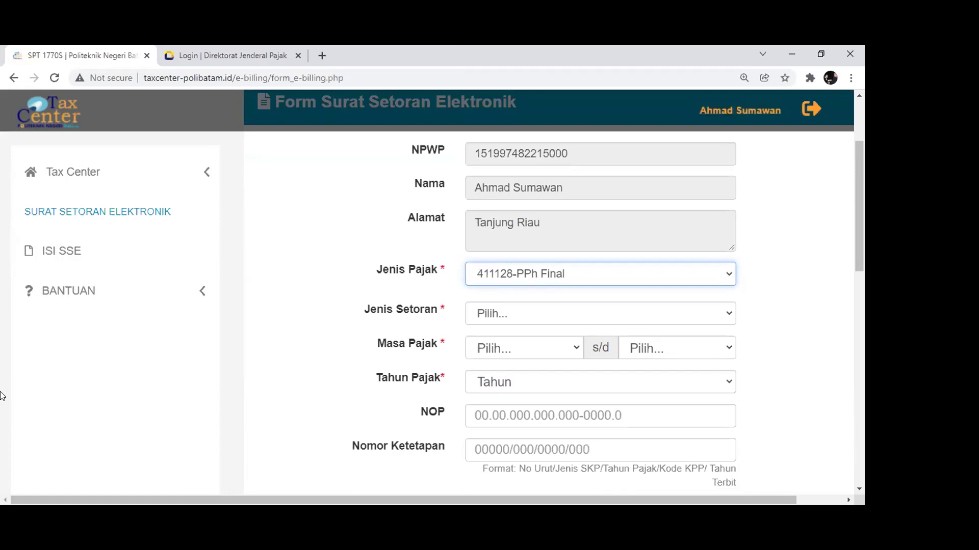
{"action": "left_click", "coordinate": [564, 316]}
{"action": "scroll", "coordinate": [542, 192], "scroll_direction": "down", "scroll_amount": 5}
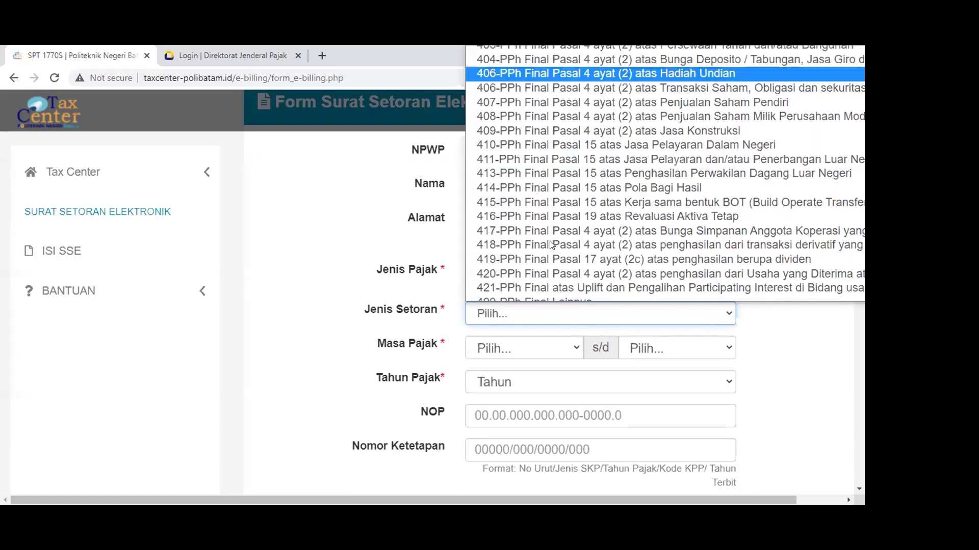
{"action": "left_click", "coordinate": [532, 193]}
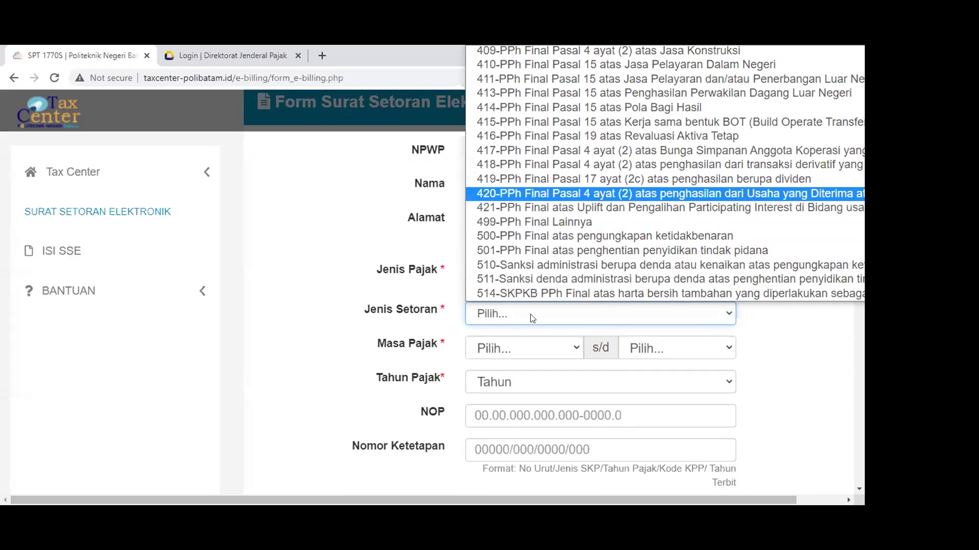
{"action": "left_click", "coordinate": [631, 314]}
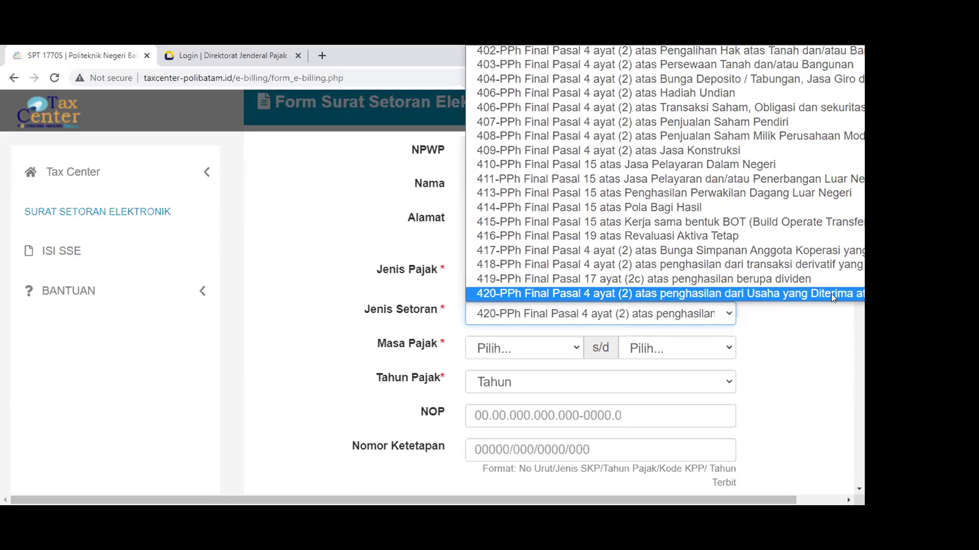
{"action": "left_click_drag", "start_coordinate": [586, 500], "coordinate": [632, 493]}
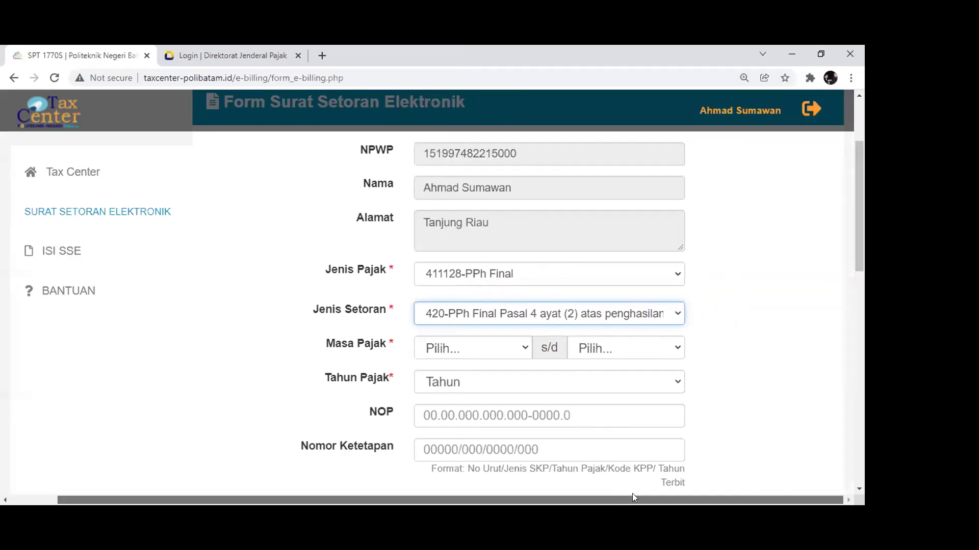
{"action": "left_click", "coordinate": [621, 304]}
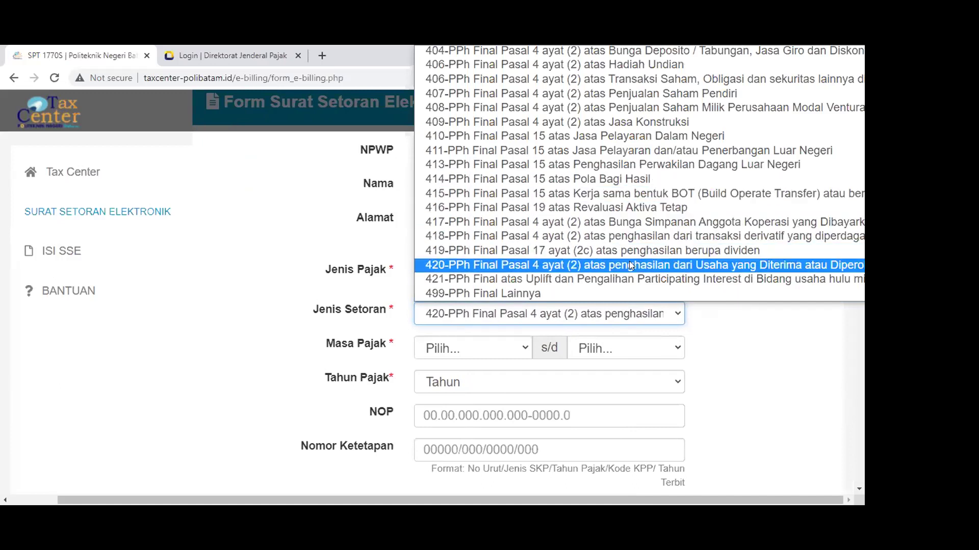
{"action": "left_click", "coordinate": [814, 267]}
{"action": "scroll", "coordinate": [649, 308], "scroll_direction": "down", "scroll_amount": 1}
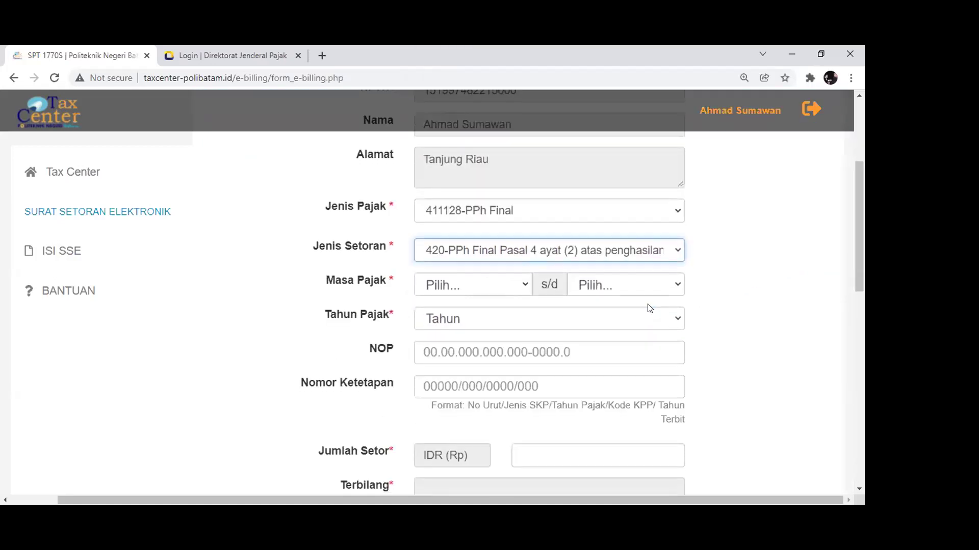
{"action": "left_click", "coordinate": [504, 288]}
Set Masa Pajak from 01-Januari to 01-Januari and Tahun Pajak to 2021
{"action": "left_click", "coordinate": [488, 320]}
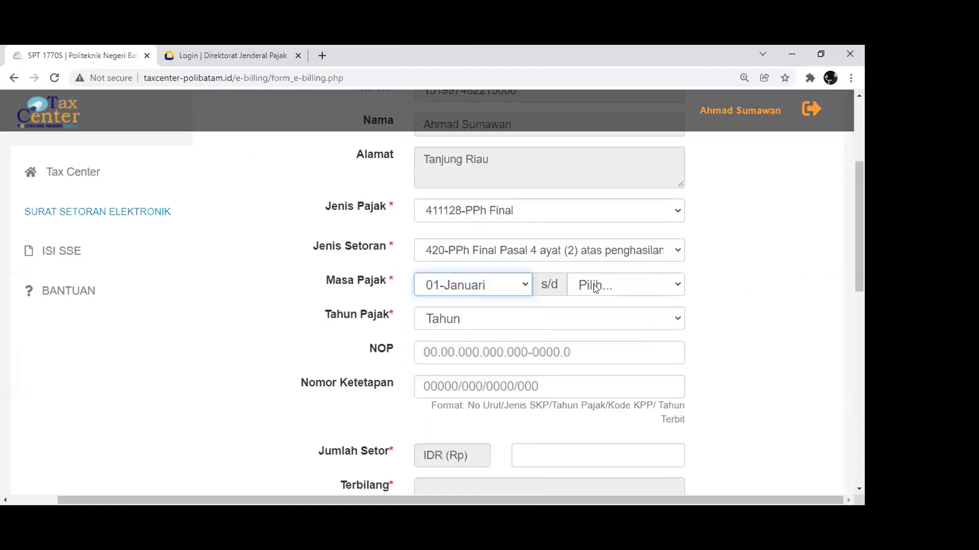
{"action": "left_click", "coordinate": [593, 285]}
{"action": "left_click", "coordinate": [576, 319]}
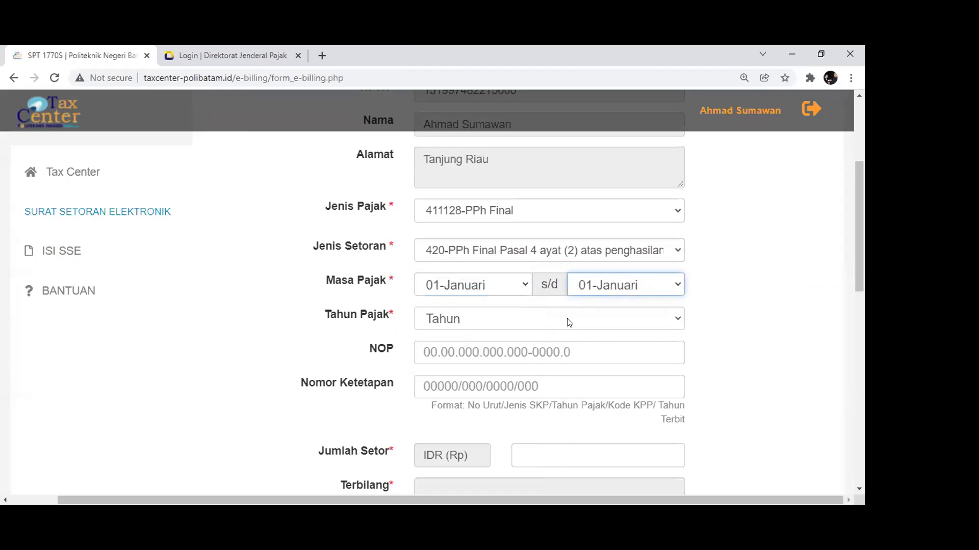
{"action": "left_click", "coordinate": [568, 320]}
{"action": "left_click", "coordinate": [459, 68]}
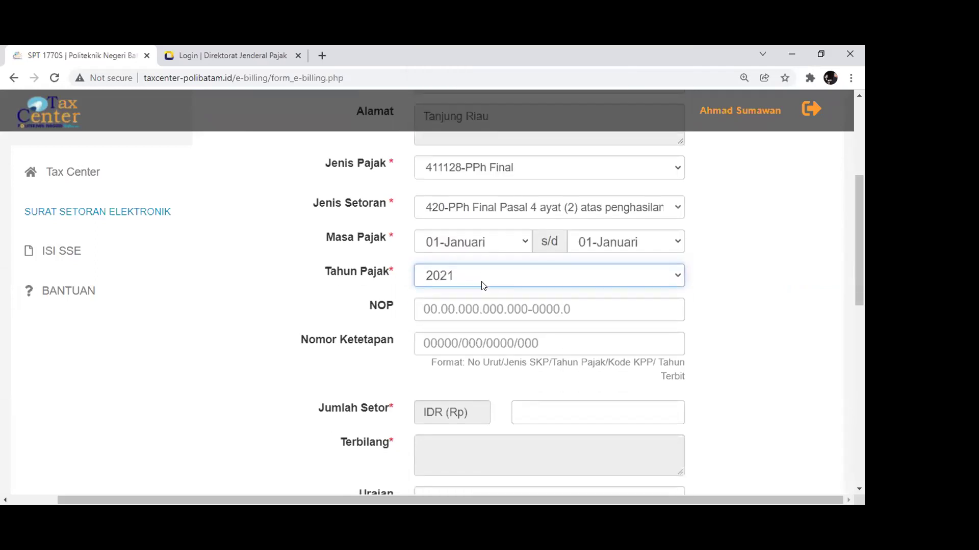
Enter amount 500.000 with description 'PPh Final bulan Januari 2021' and request the billing code
{"action": "scroll", "coordinate": [461, 246], "scroll_direction": "down", "scroll_amount": 2}
{"action": "left_click", "coordinate": [516, 317]}
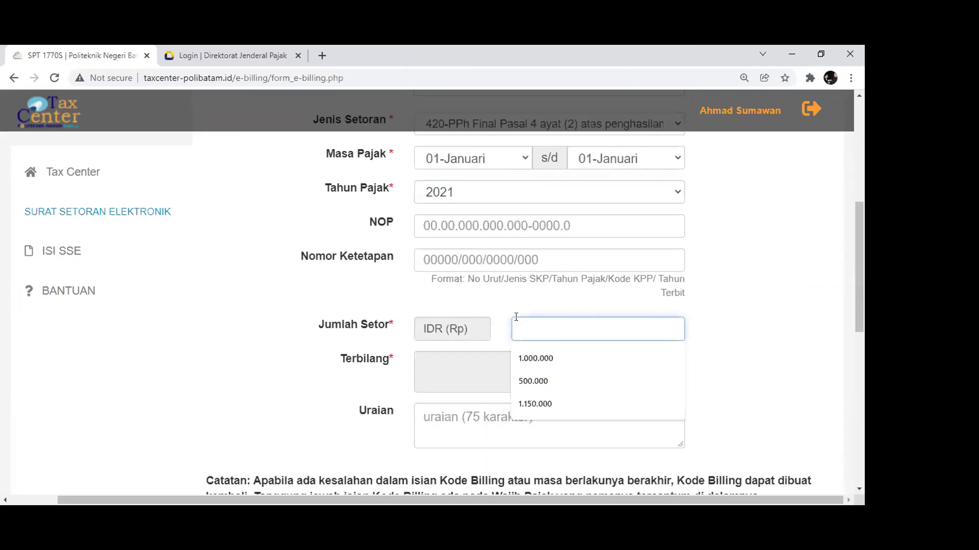
{"action": "left_click", "coordinate": [533, 381]}
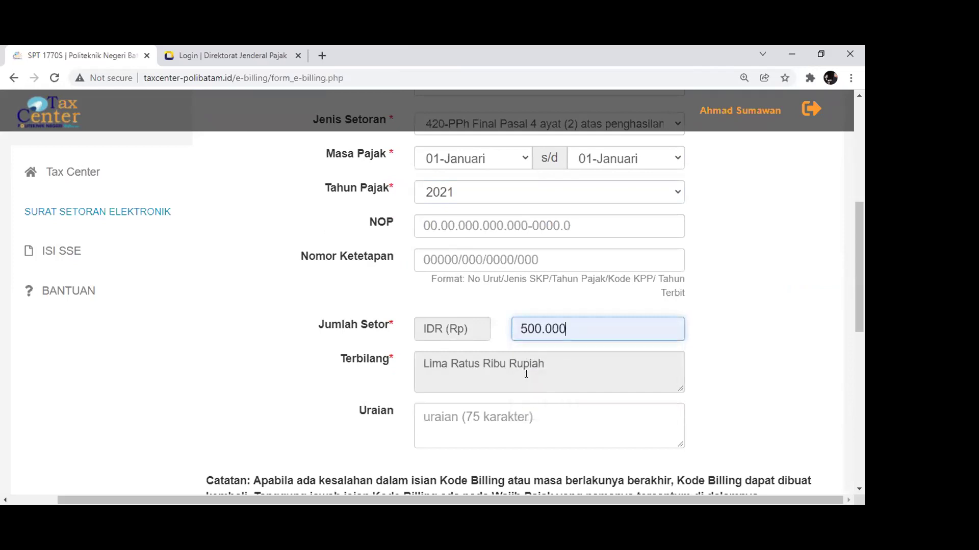
{"action": "scroll", "coordinate": [526, 374], "scroll_direction": "down", "scroll_amount": 1}
{"action": "scroll", "coordinate": [526, 374], "scroll_direction": "down", "scroll_amount": 2}
{"action": "left_click", "coordinate": [432, 296]}
{"action": "scroll", "coordinate": [433, 296], "scroll_direction": "up", "scroll_amount": 1}
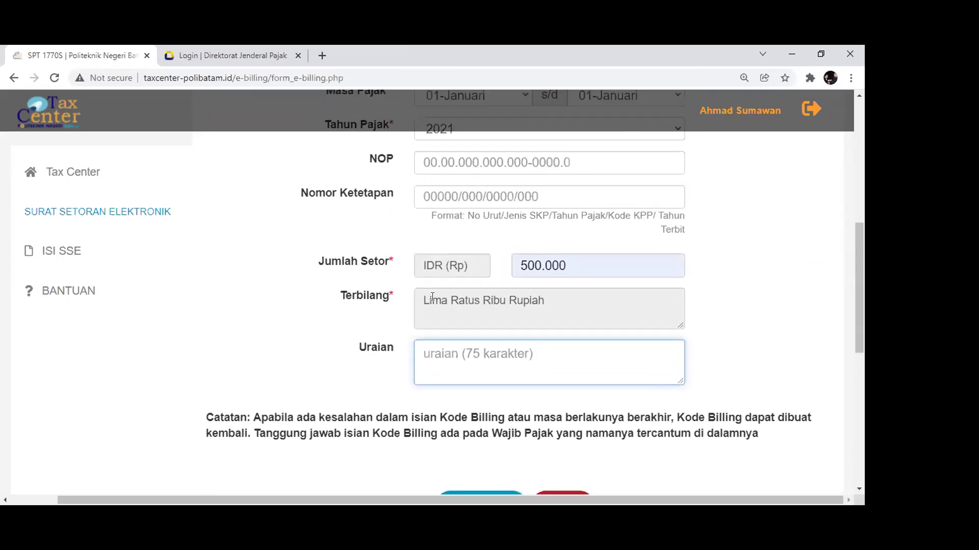
{"action": "type", "text": "PPh Final bu"}
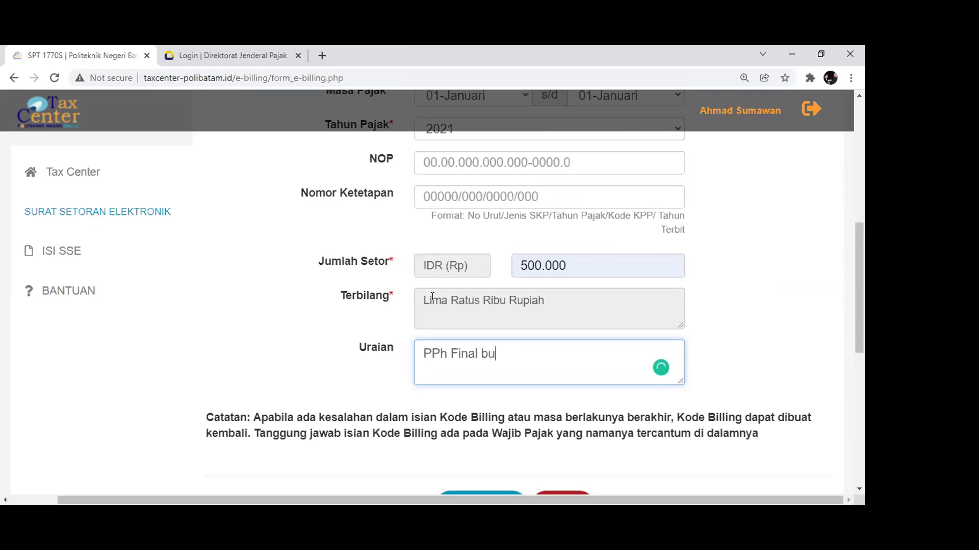
{"action": "type", "text": "lan Januari 2021"}
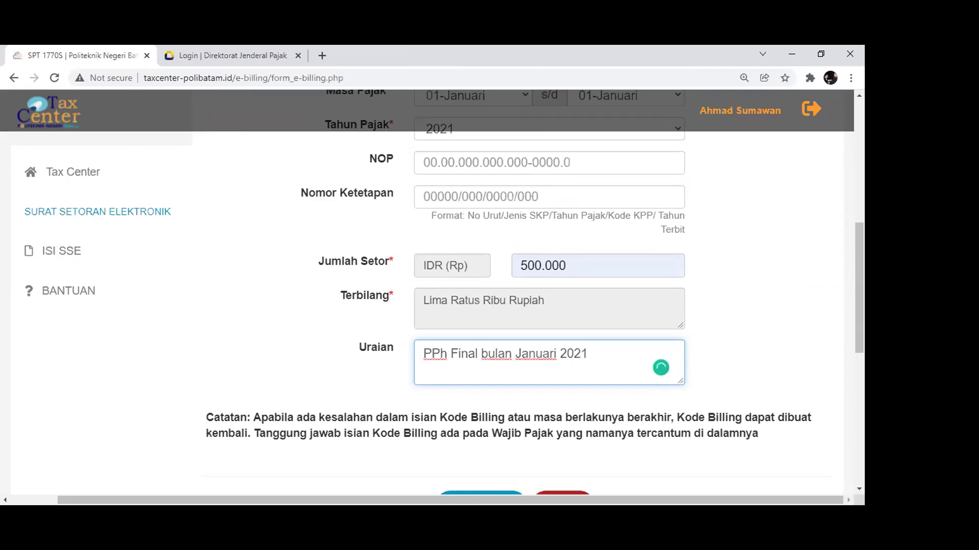
{"action": "scroll", "coordinate": [412, 354], "scroll_direction": "down", "scroll_amount": 4}
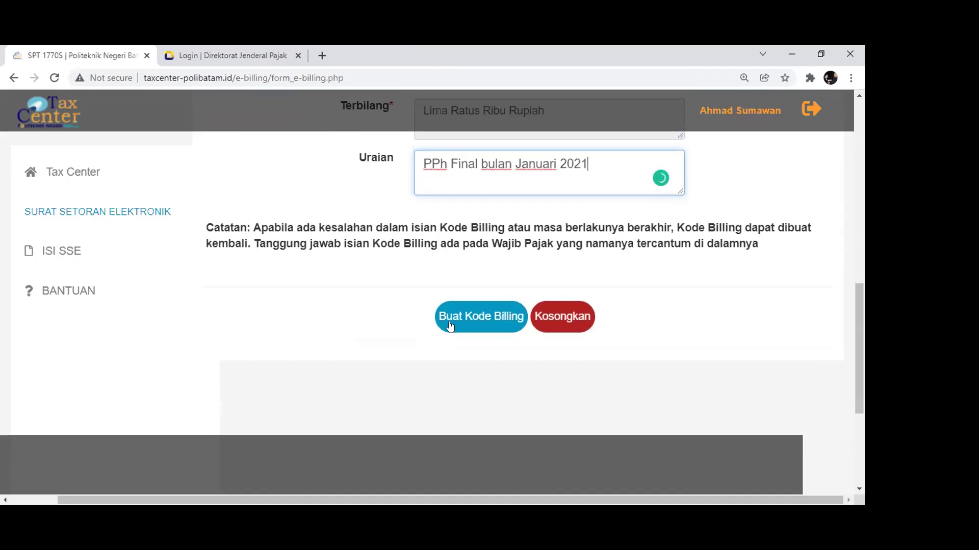
{"action": "left_click", "coordinate": [462, 318]}
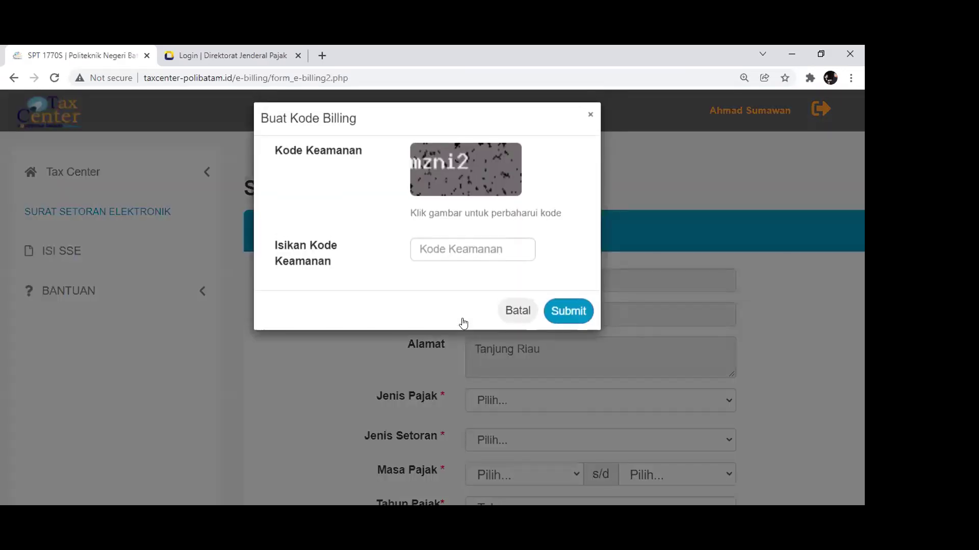
Enter the security code and submit it to create the billing code
{"action": "left_click", "coordinate": [447, 251]}
{"action": "type", "text": "m"}
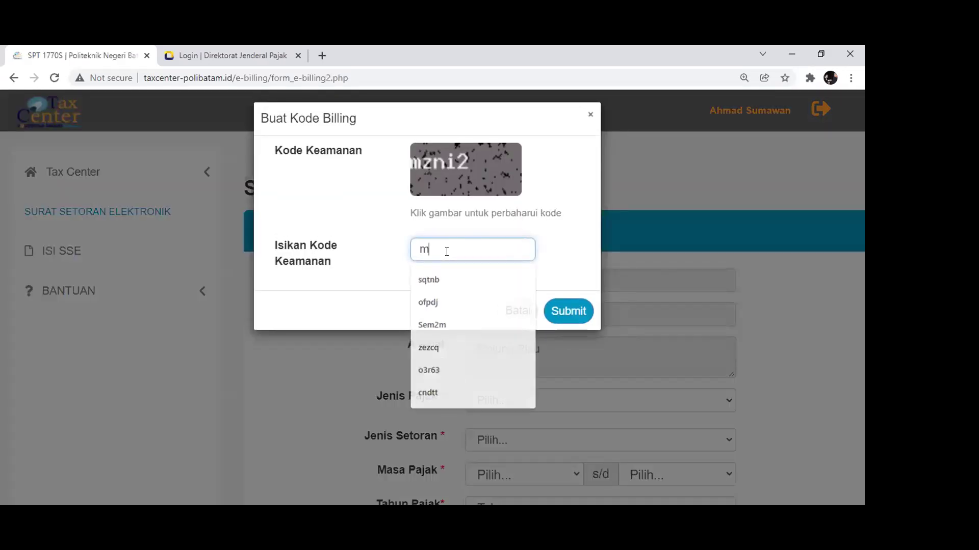
{"action": "type", "text": "zni2"}
{"action": "left_click", "coordinate": [564, 313]}
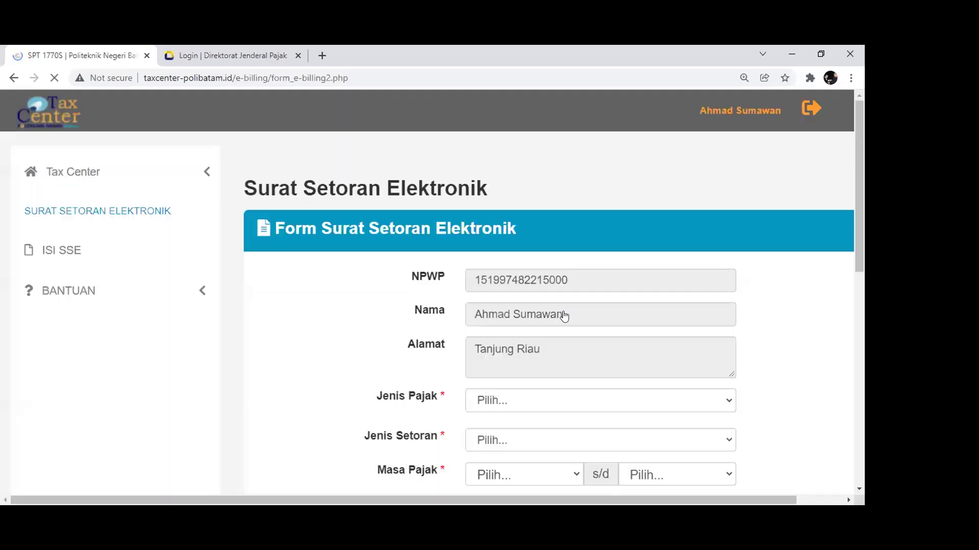
Open the printable Cetakan Kode Billing sheet from the billing summary
{"action": "scroll", "coordinate": [460, 295], "scroll_direction": "down", "scroll_amount": 1}
{"action": "scroll", "coordinate": [461, 294], "scroll_direction": "up", "scroll_amount": 1}
{"action": "scroll", "coordinate": [460, 294], "scroll_direction": "down", "scroll_amount": 1}
{"action": "scroll", "coordinate": [461, 294], "scroll_direction": "up", "scroll_amount": 1}
{"action": "scroll", "coordinate": [461, 295], "scroll_direction": "down", "scroll_amount": 1}
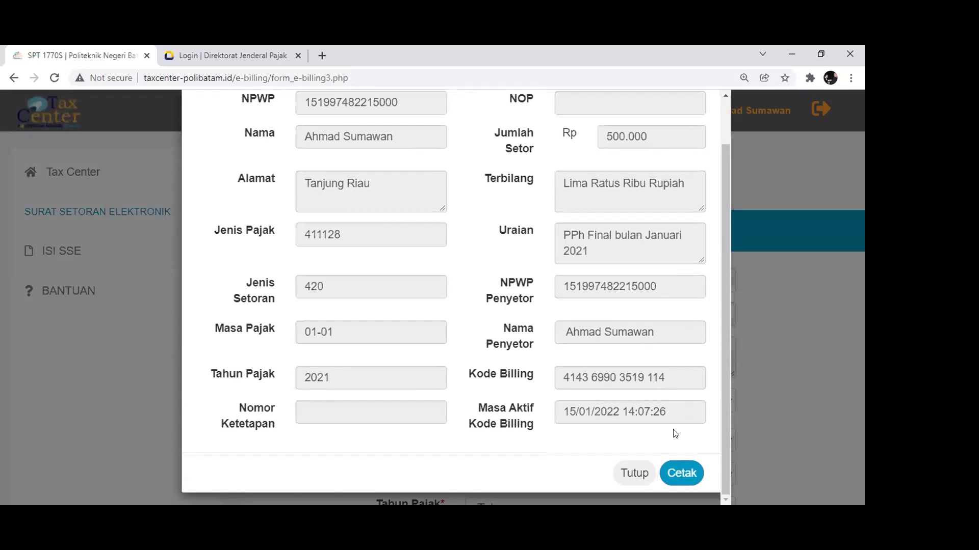
{"action": "left_click", "coordinate": [682, 473]}
{"action": "scroll", "coordinate": [542, 281], "scroll_direction": "down", "scroll_amount": 1}
{"action": "scroll", "coordinate": [542, 281], "scroll_direction": "up", "scroll_amount": 2}
{"action": "scroll", "coordinate": [522, 279], "scroll_direction": "down", "scroll_amount": 2}
{"action": "scroll", "coordinate": [470, 262], "scroll_direction": "up", "scroll_amount": 2}
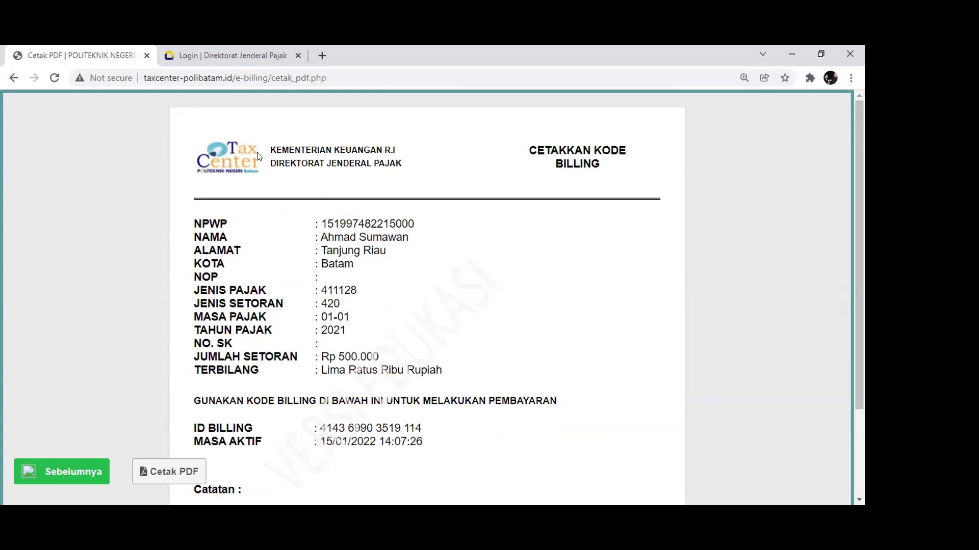
Save the billing sheet as a PDF in Downloads, replacing the existing file
{"action": "scroll", "coordinate": [478, 258], "scroll_direction": "down", "scroll_amount": 2}
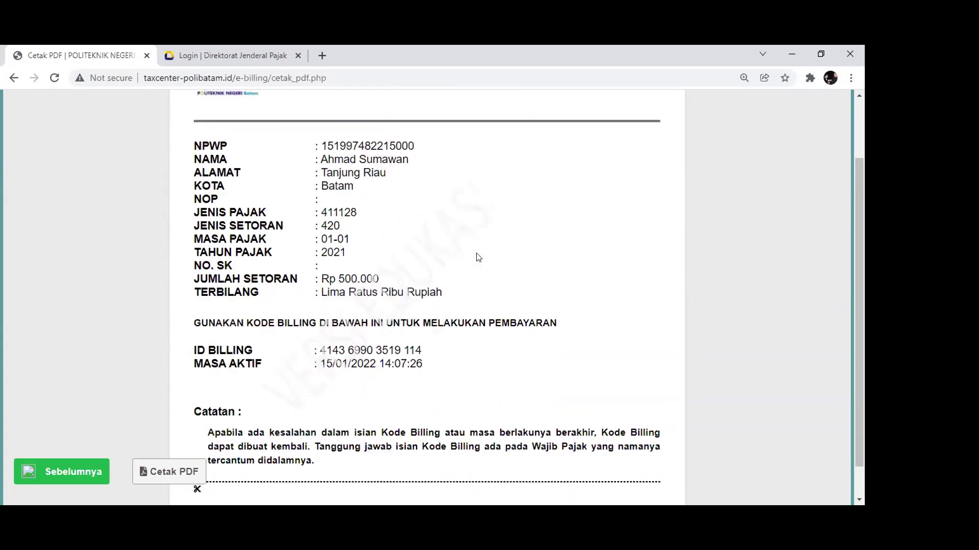
{"action": "scroll", "coordinate": [478, 258], "scroll_direction": "down", "scroll_amount": 1}
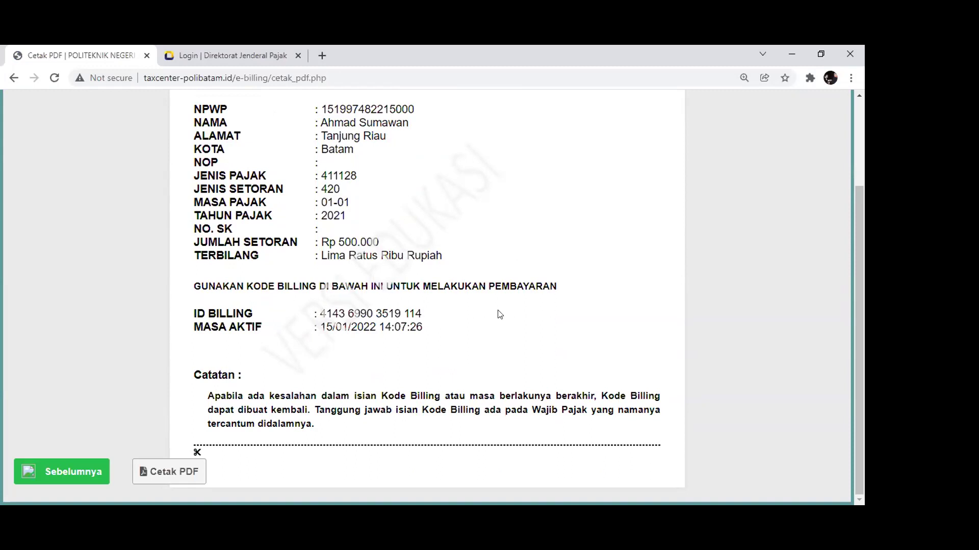
{"action": "left_click", "coordinate": [165, 465]}
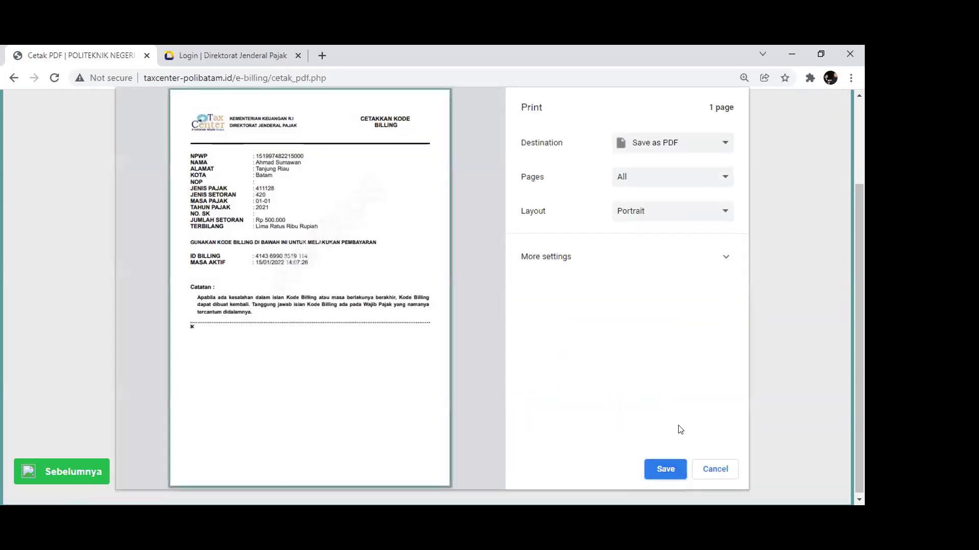
{"action": "key", "text": "Return"}
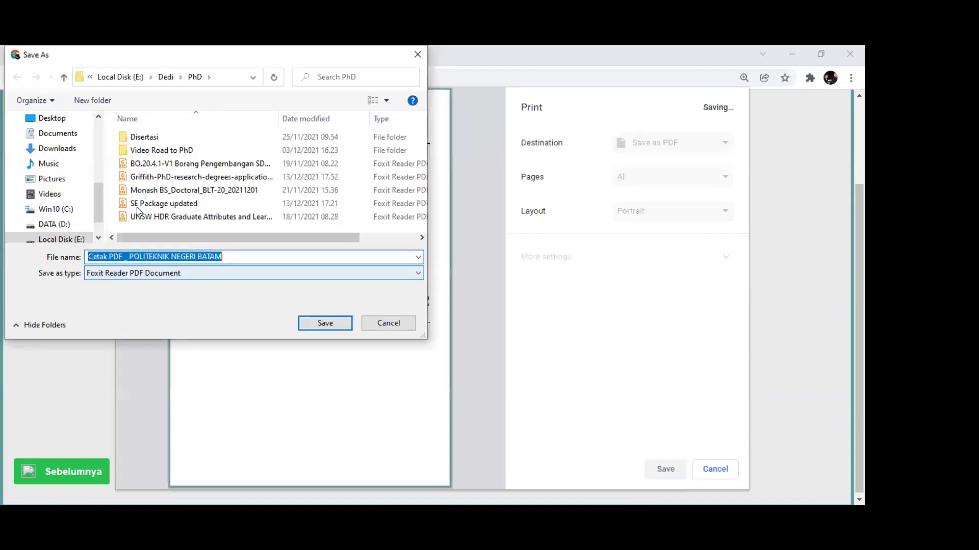
{"action": "left_click", "coordinate": [57, 148]}
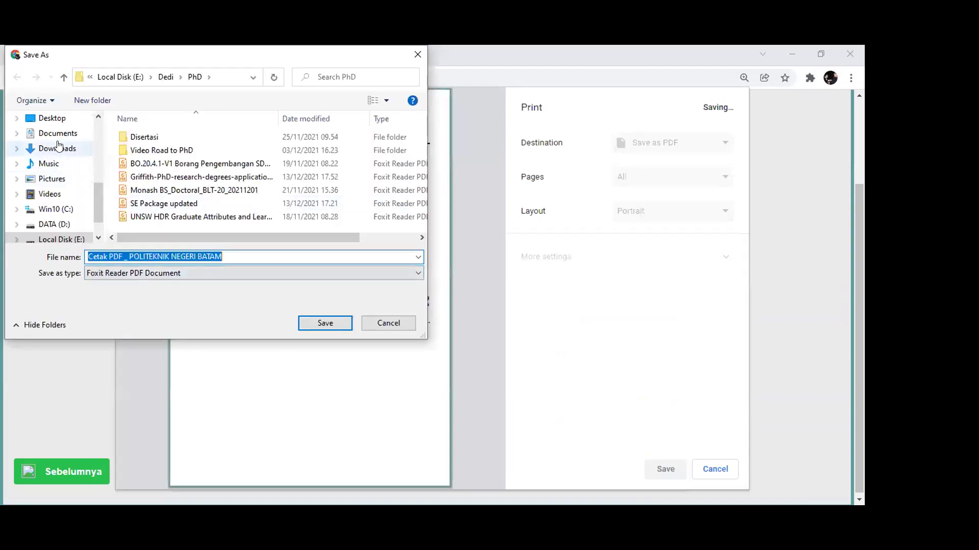
{"action": "left_click", "coordinate": [326, 323]}
{"action": "left_click", "coordinate": [474, 286]}
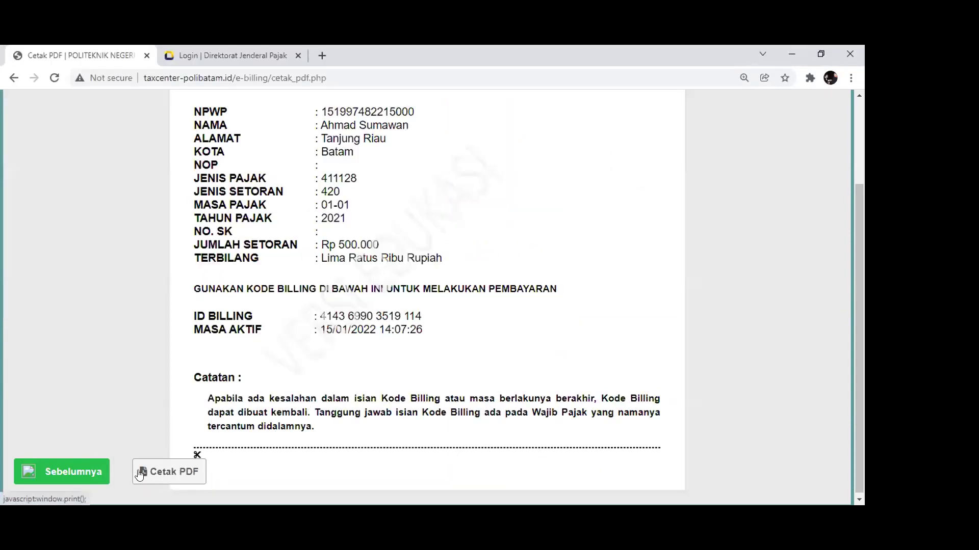
{"action": "scroll", "coordinate": [131, 443], "scroll_direction": "up", "scroll_amount": 2}
{"action": "left_click", "coordinate": [105, 480]}
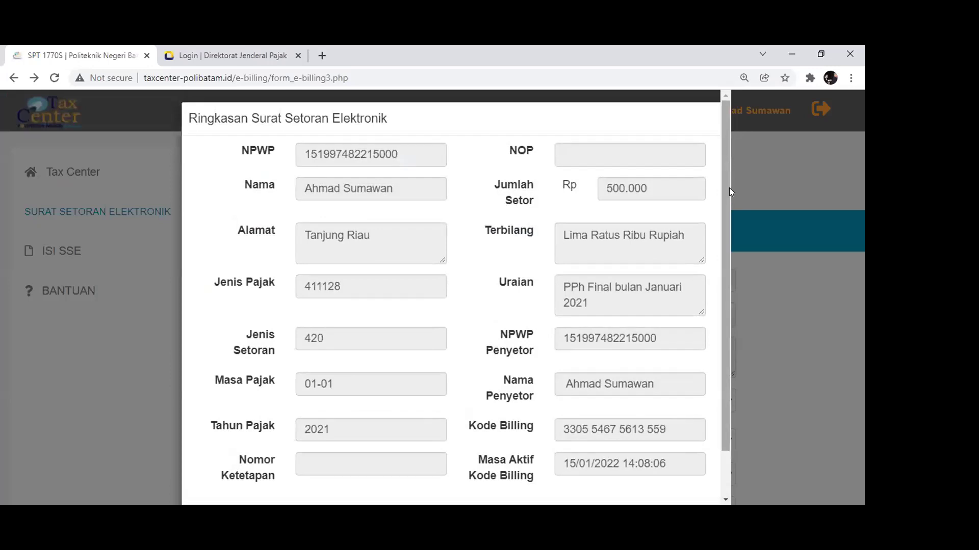
Close the billing summary, clear the billing form, and log out of the account
{"action": "scroll", "coordinate": [713, 408], "scroll_direction": "down", "scroll_amount": 2}
{"action": "key", "text": "Escape"}
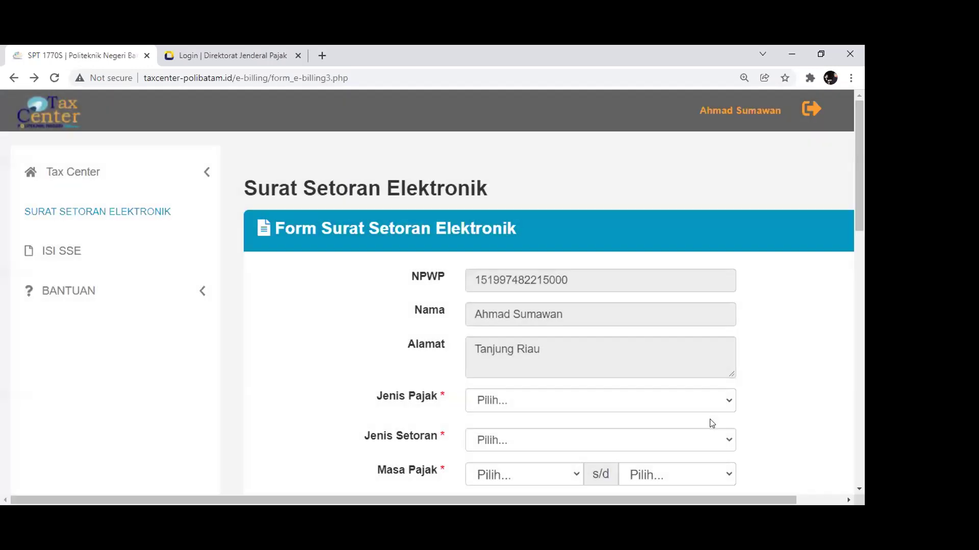
{"action": "scroll", "coordinate": [642, 406], "scroll_direction": "down", "scroll_amount": 10}
{"action": "scroll", "coordinate": [644, 400], "scroll_direction": "up", "scroll_amount": 1}
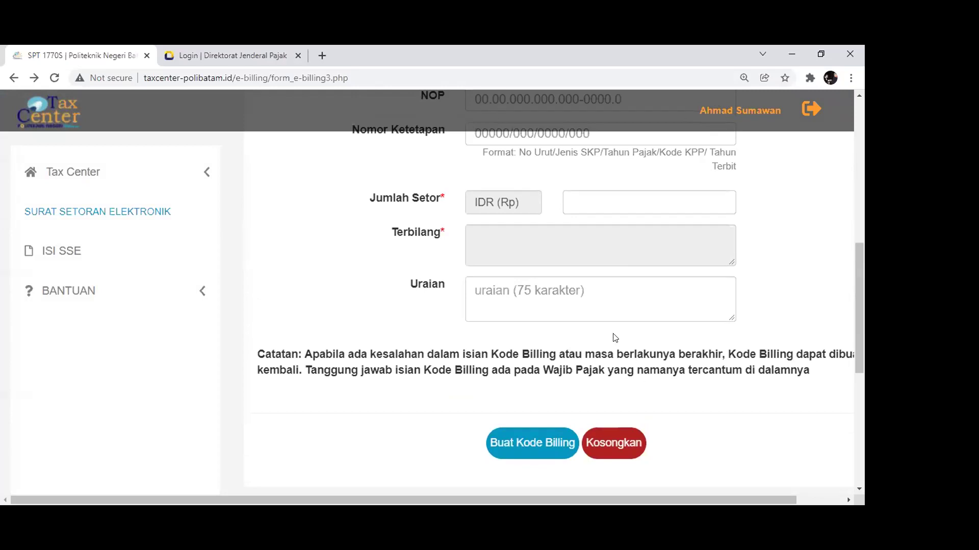
{"action": "left_click", "coordinate": [602, 435]}
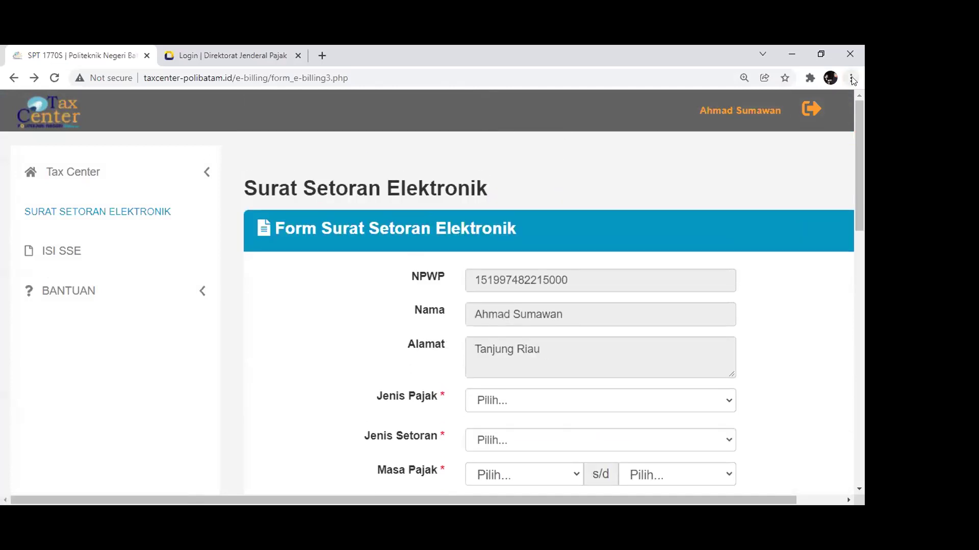
{"action": "left_click", "coordinate": [815, 109]}
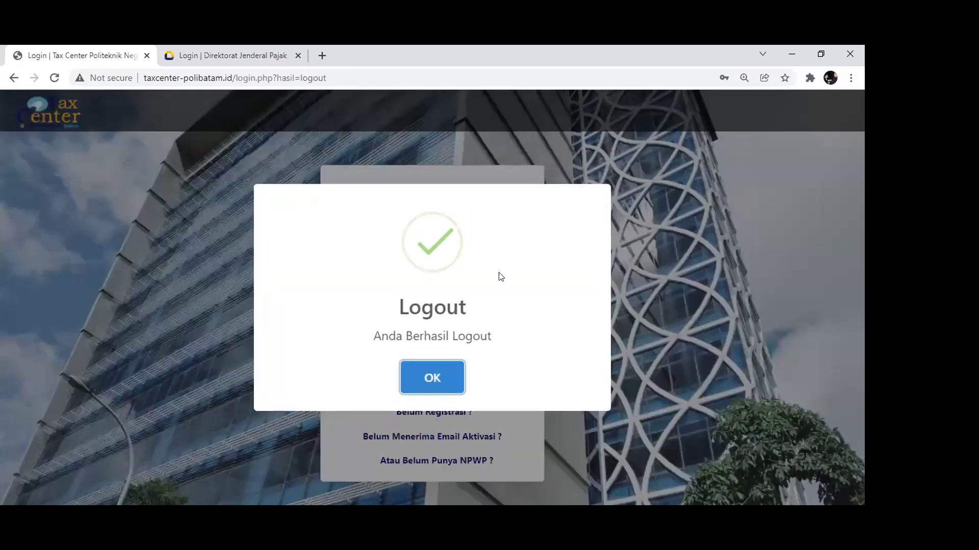
{"action": "left_click", "coordinate": [444, 381]}
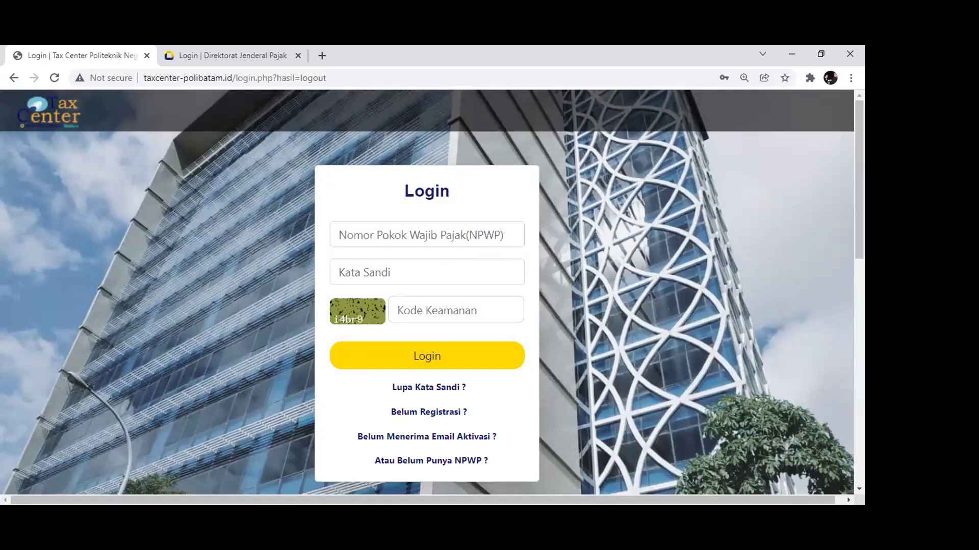